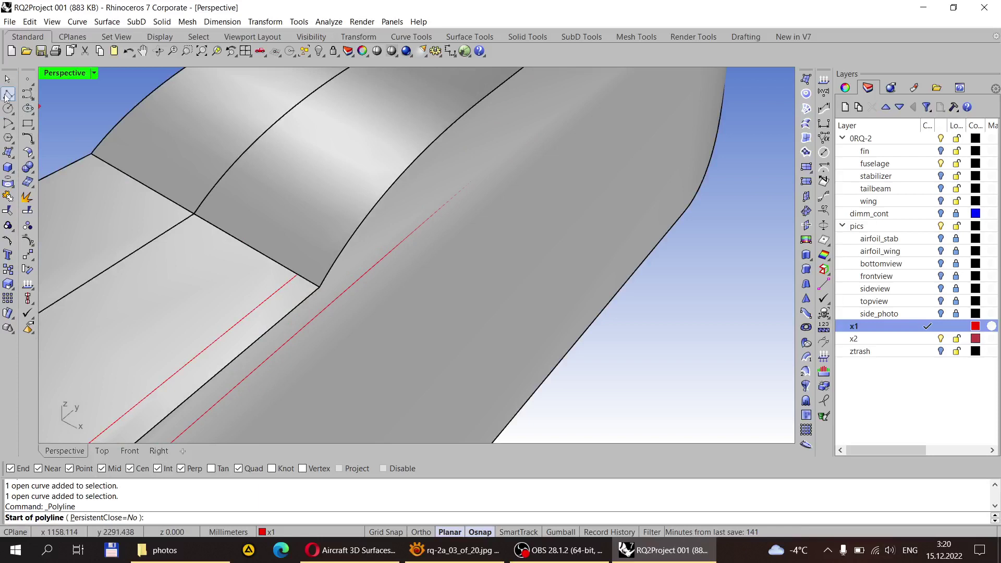
Step: Draw a short Ortho-straight polyline sideways from the seam curve's end across the nose
click(292, 273)
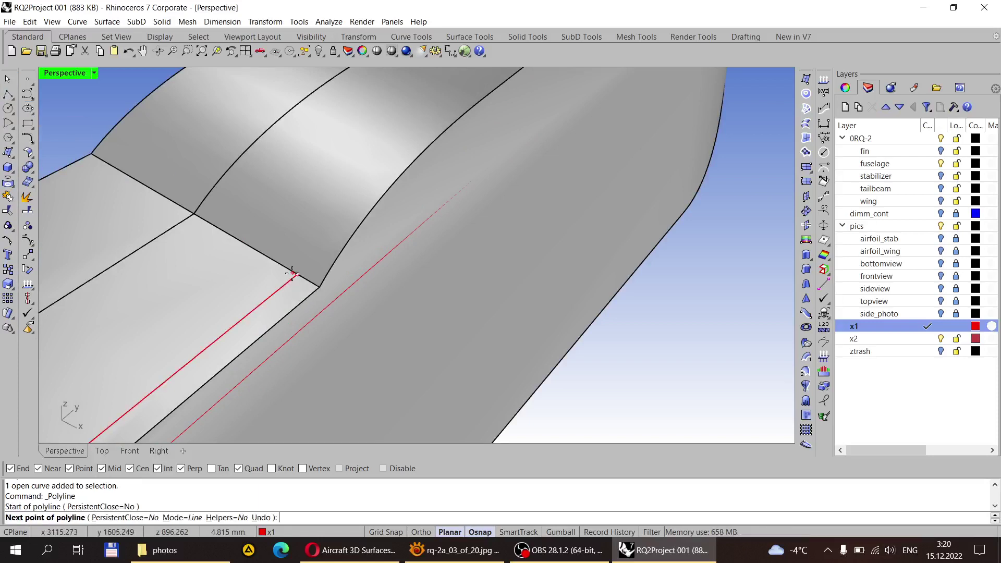
right_drag(340, 179, 510, 237)
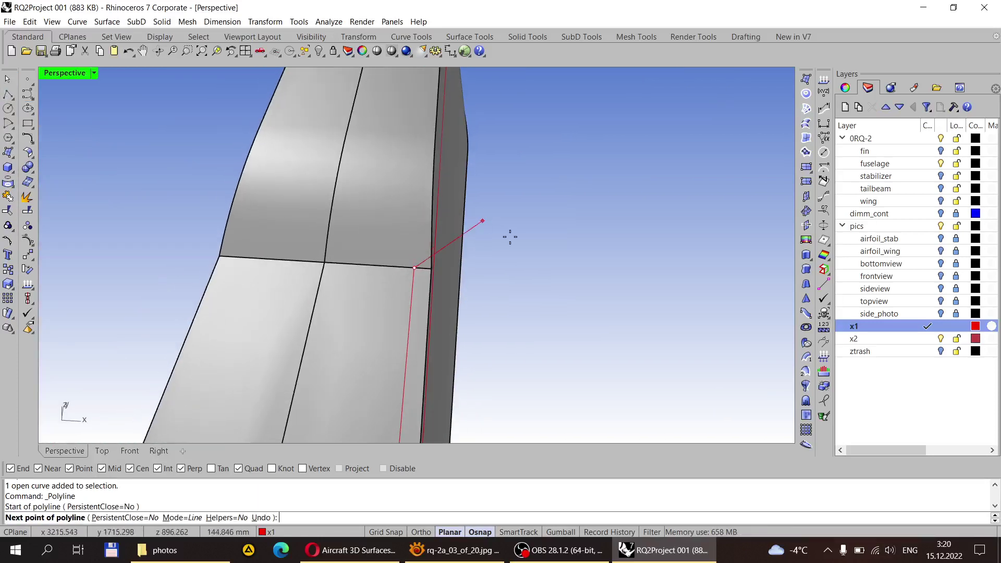
key(F8)
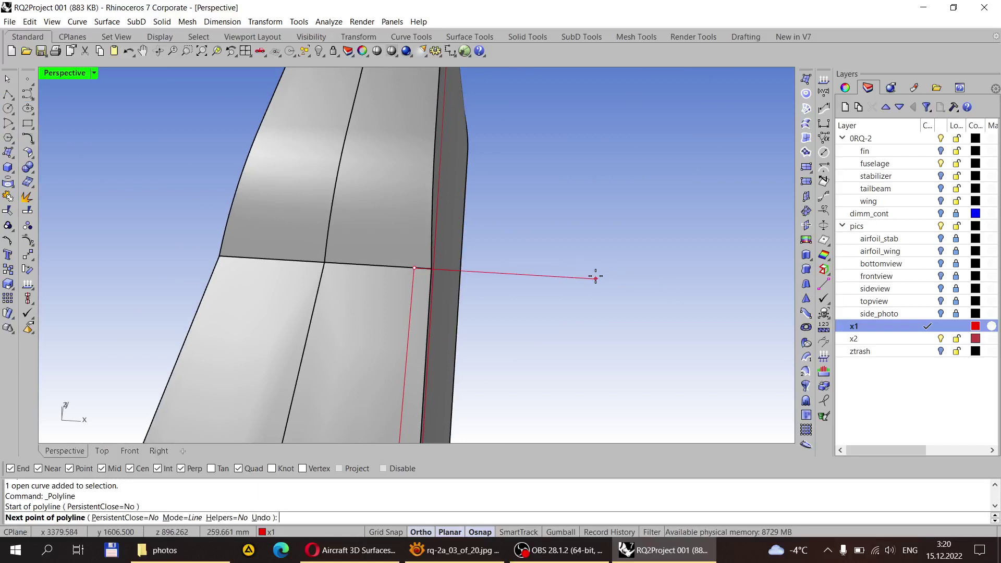
click(596, 277)
key(Return)
right_drag(633, 253, 597, 228)
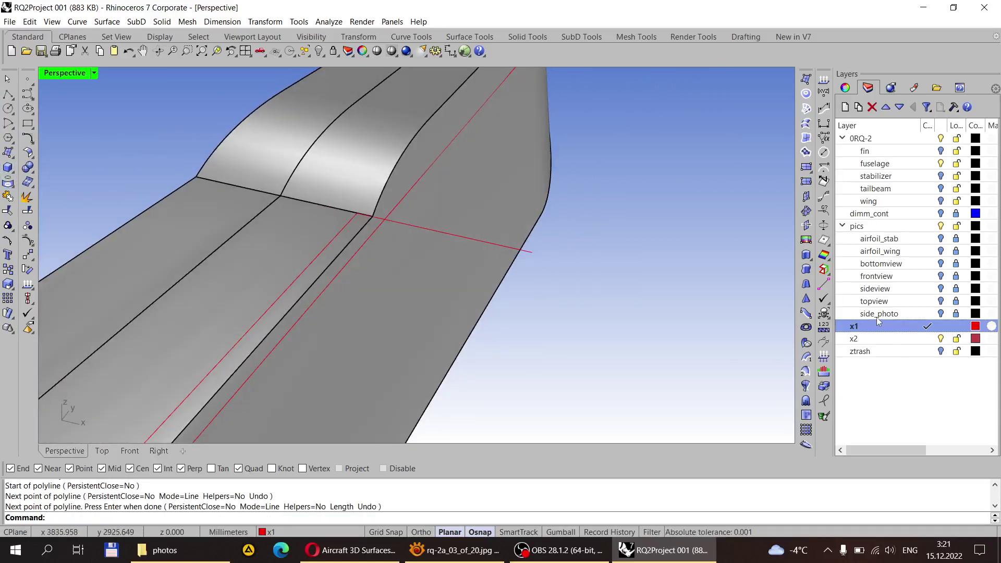
Step: Extrude the short red line straight downward by 369.93 into a flat red panel
click(806, 255)
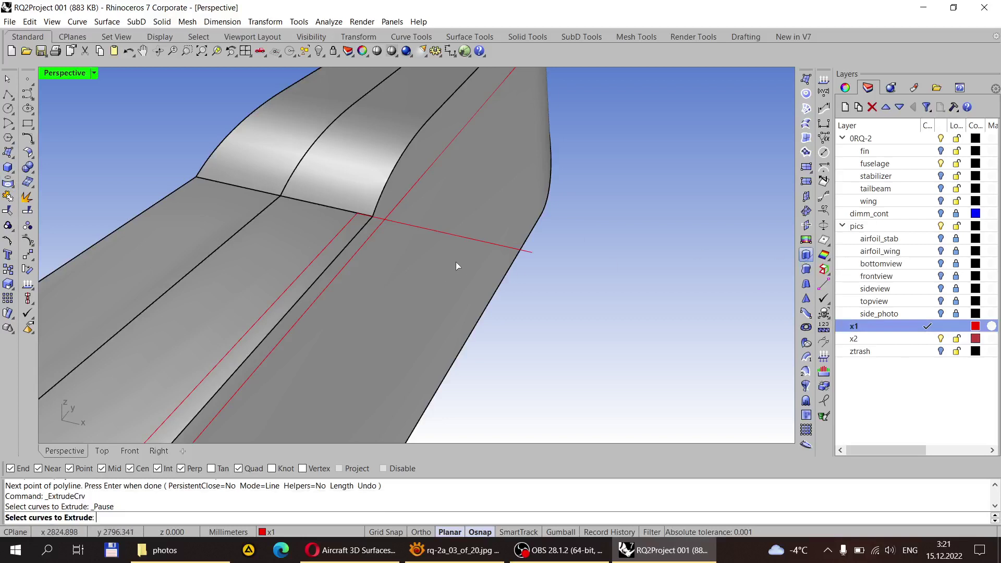
click(523, 252)
key(Return)
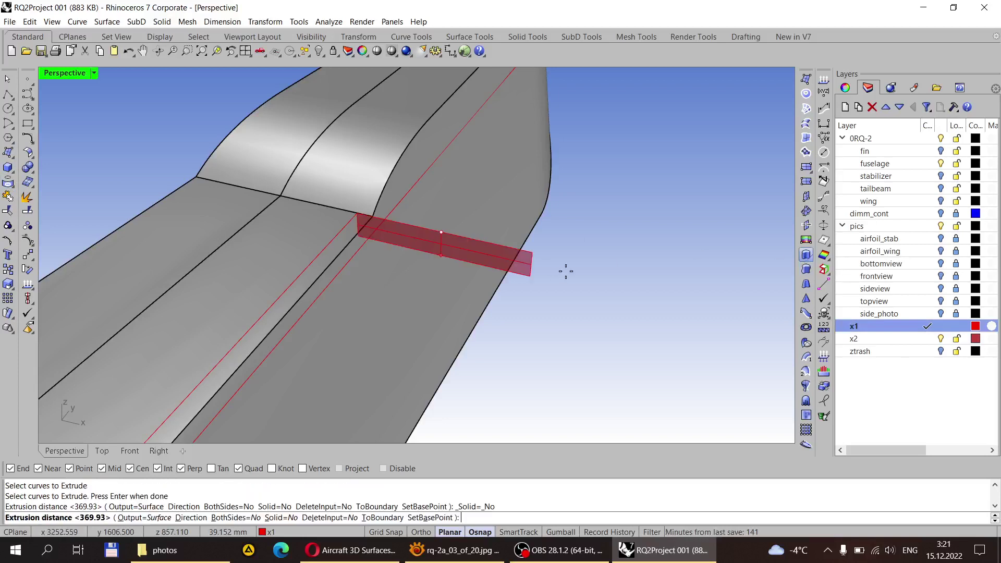
right_drag(536, 348, 329, 369)
click(159, 451)
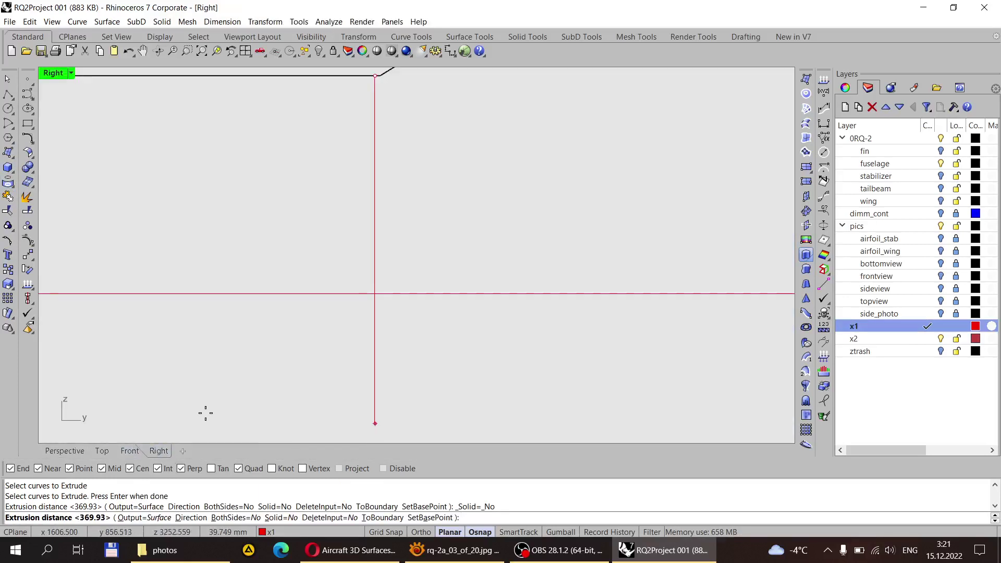
scroll(346, 293, down, 3)
scroll(383, 217, down, 2)
scroll(415, 167, down, 2)
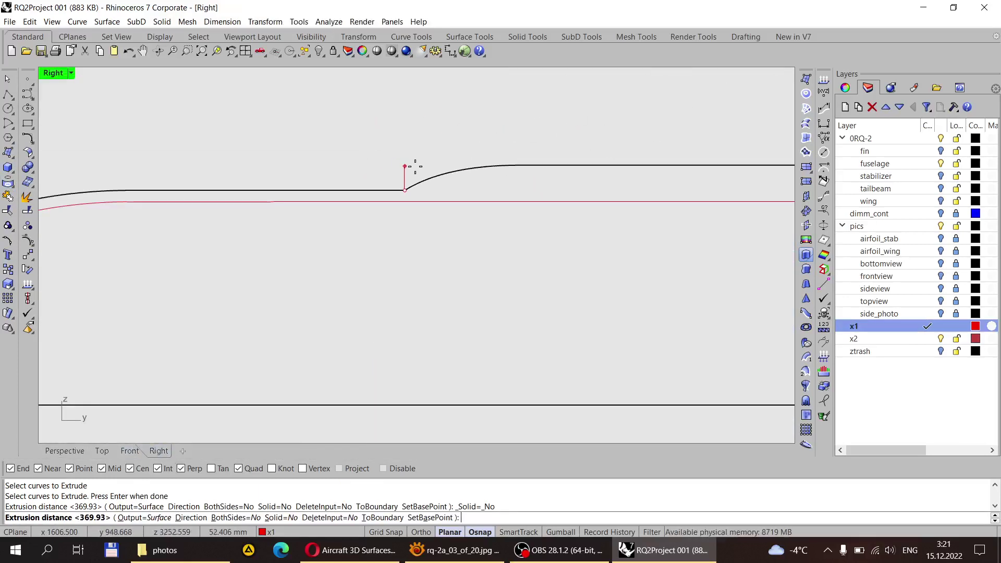
scroll(415, 166, down, 4)
scroll(416, 190, up, 4)
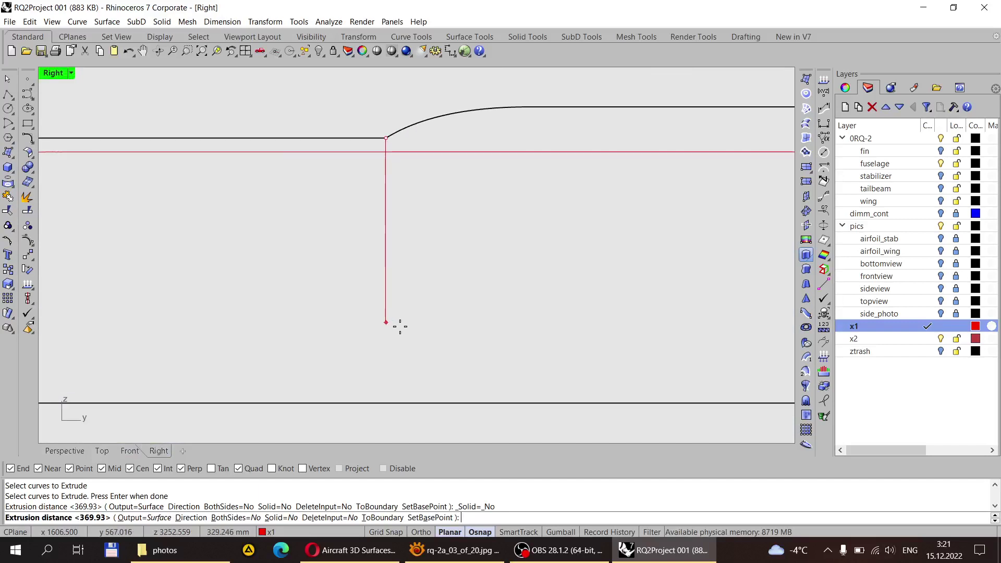
click(423, 275)
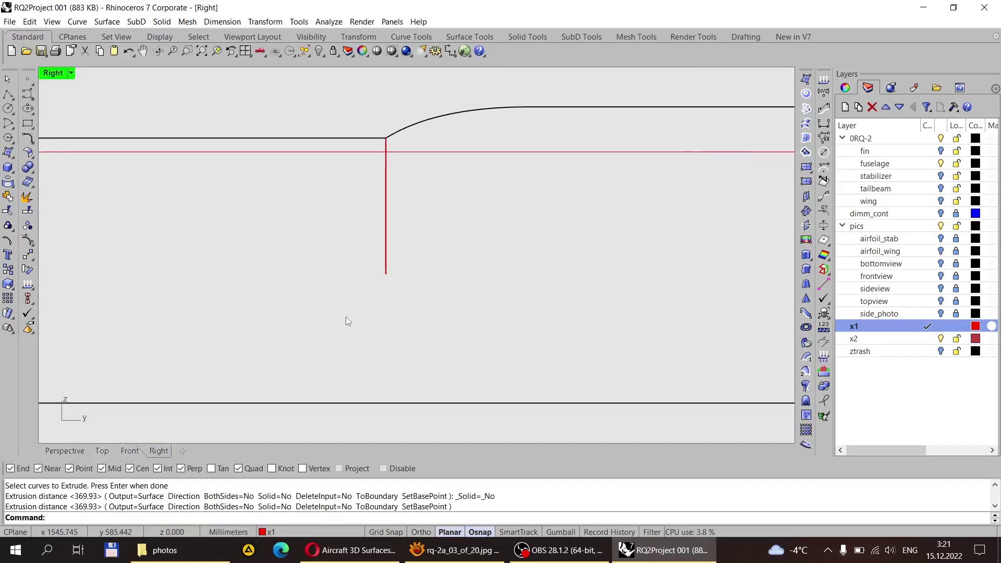
click(64, 450)
right_drag(282, 299, 274, 232)
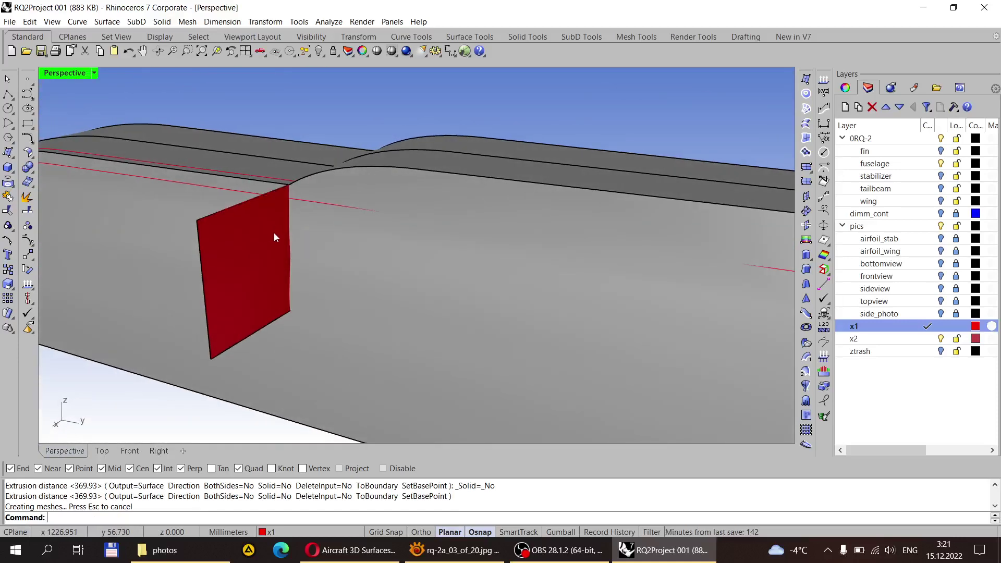
Step: Trim the red seam curve beyond the panel, using the red panel as the cutter
click(9, 210)
click(244, 246)
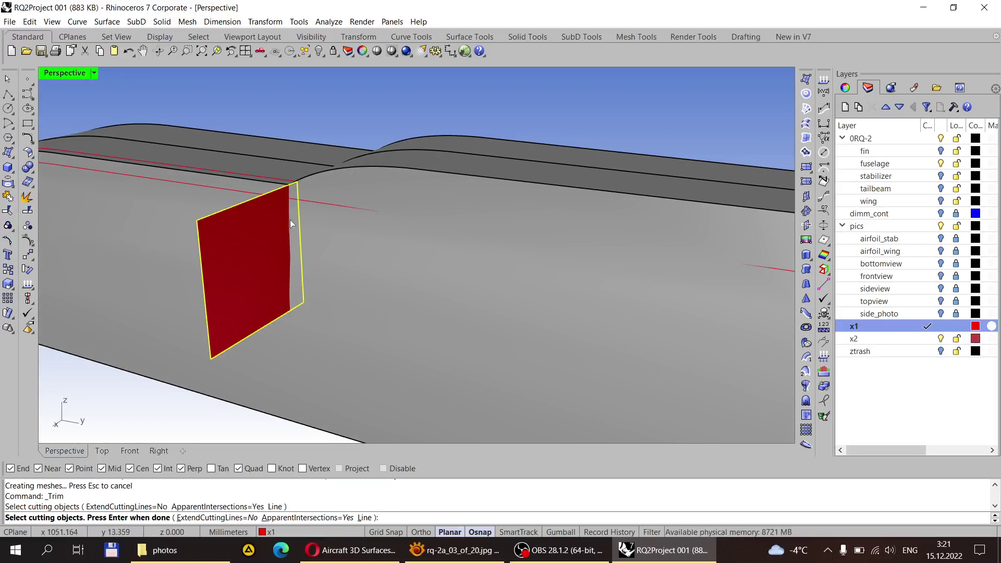
key(Return)
click(307, 202)
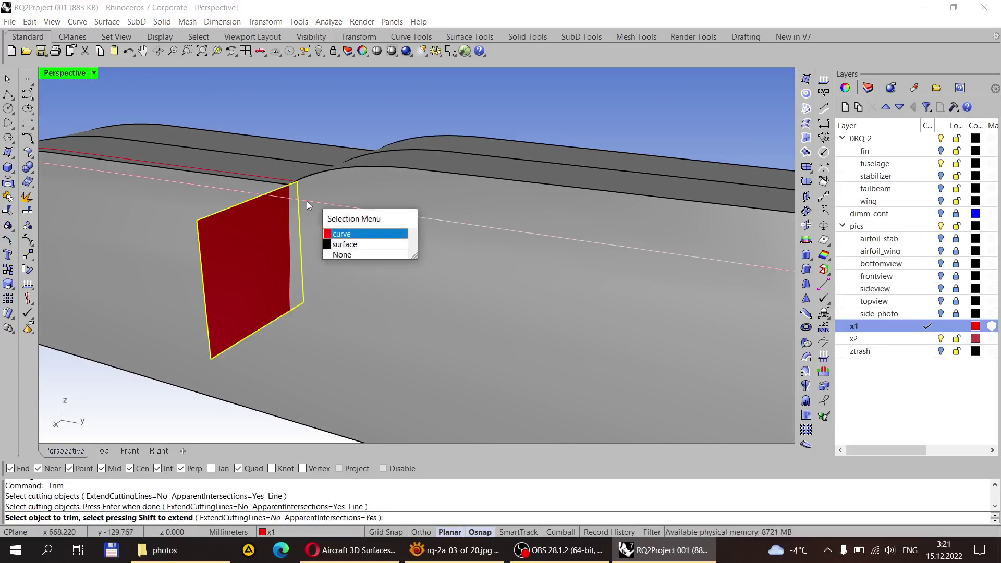
click(342, 234)
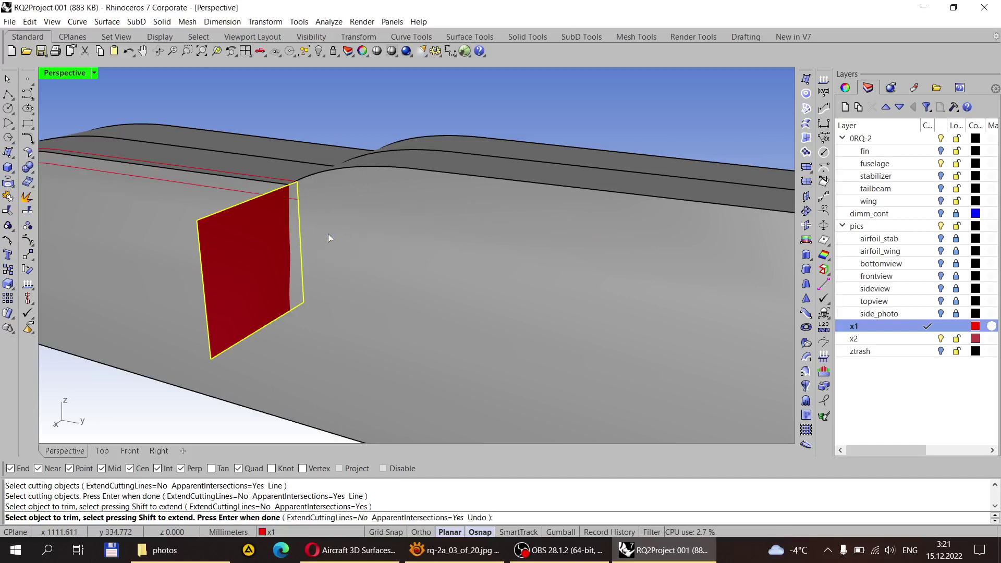
key(Return)
right_drag(282, 234, 261, 247)
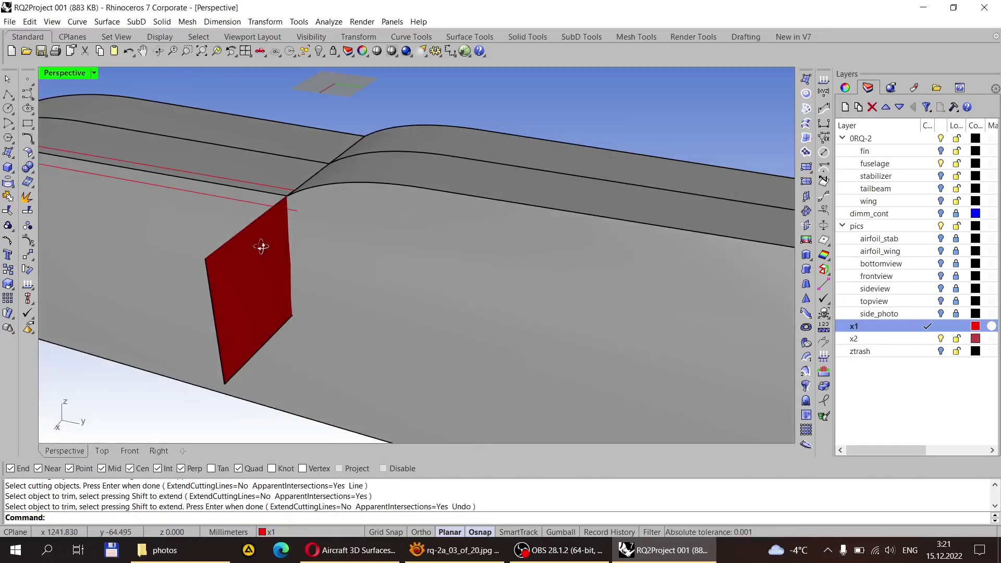
scroll(261, 246, up, 4)
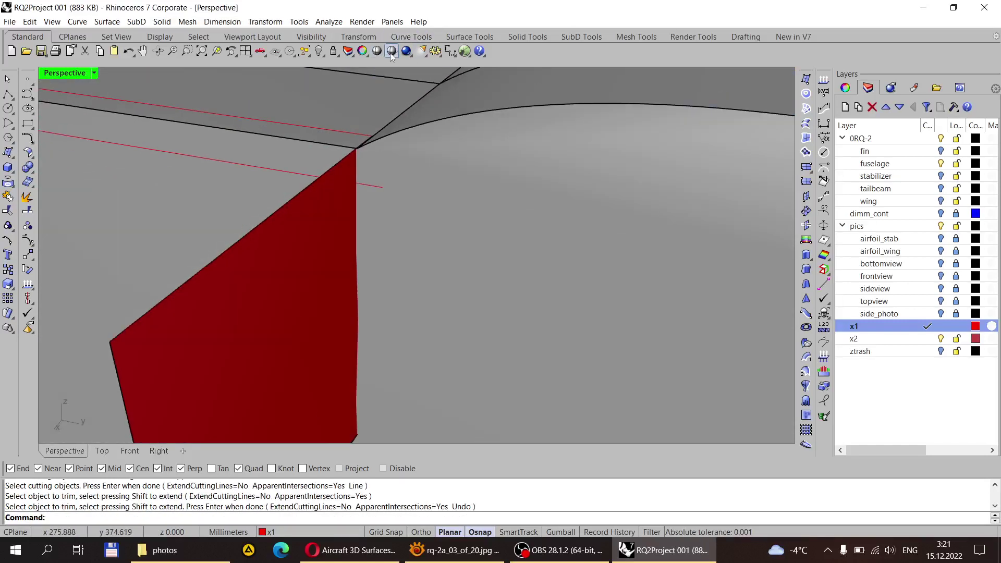
Step: In wireframe, trim the other seam curve's piece past the extrusion panel
click(391, 52)
right_drag(313, 221, 305, 239)
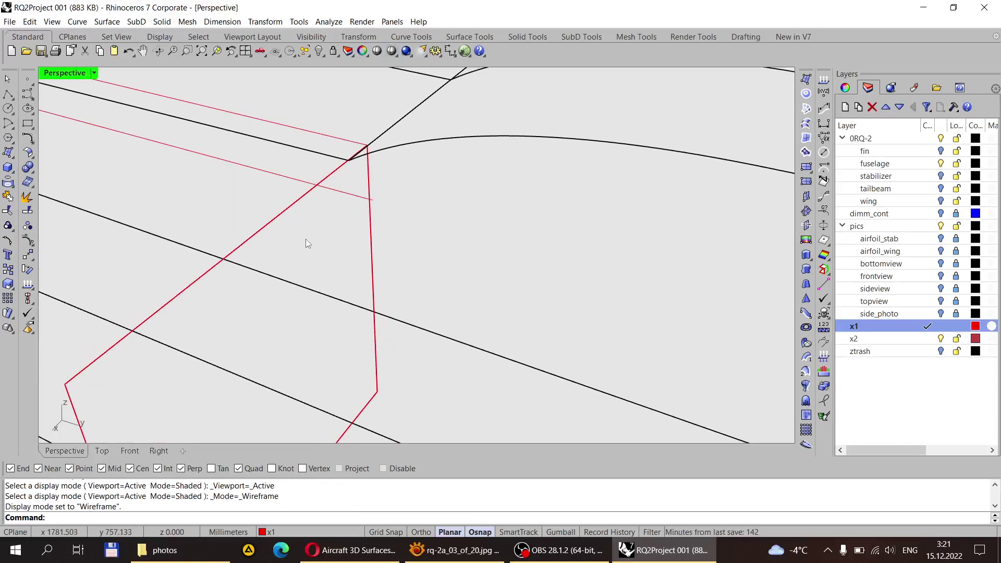
click(8, 211)
click(264, 230)
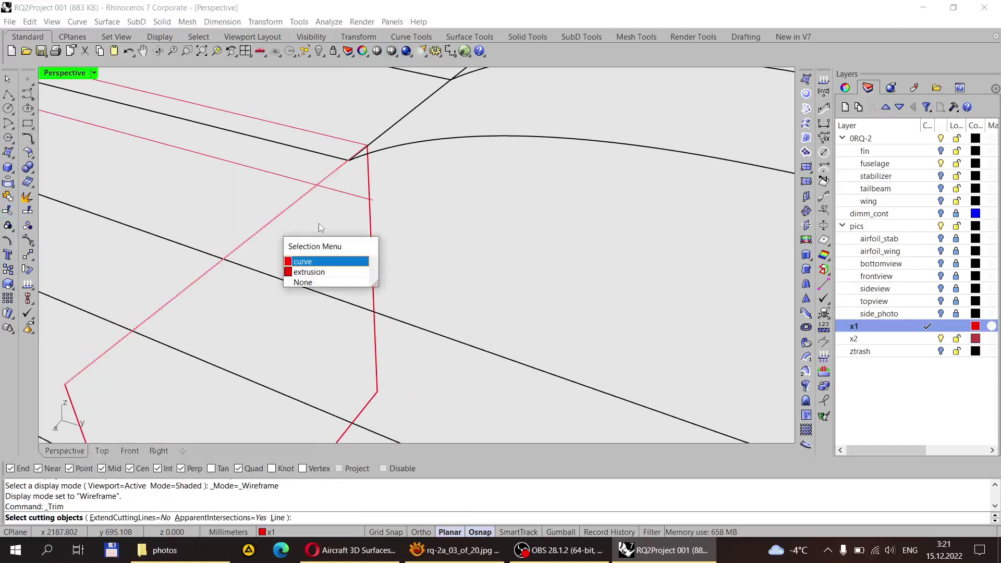
click(321, 272)
key(Return)
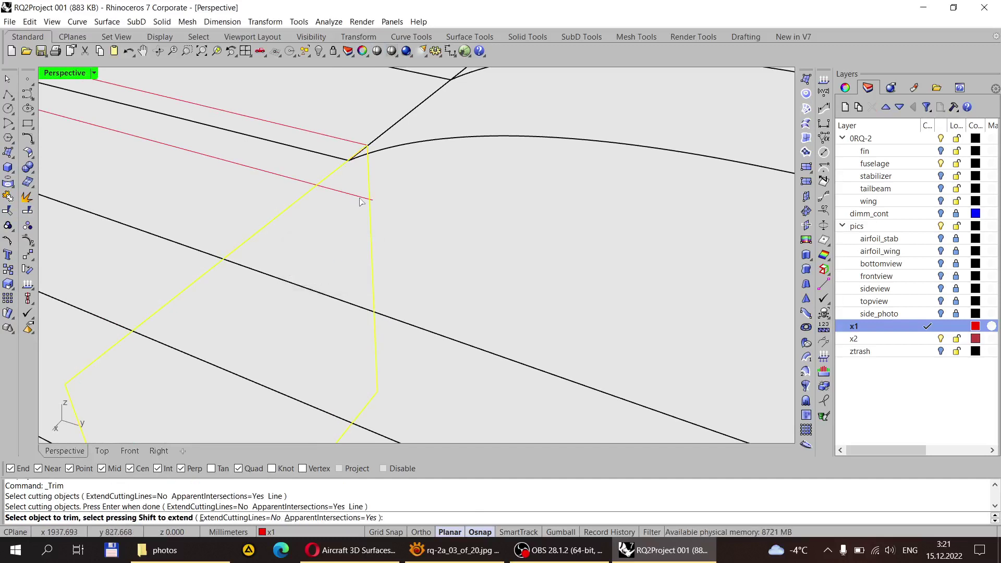
click(361, 202)
key(Return)
right_drag(418, 218, 436, 219)
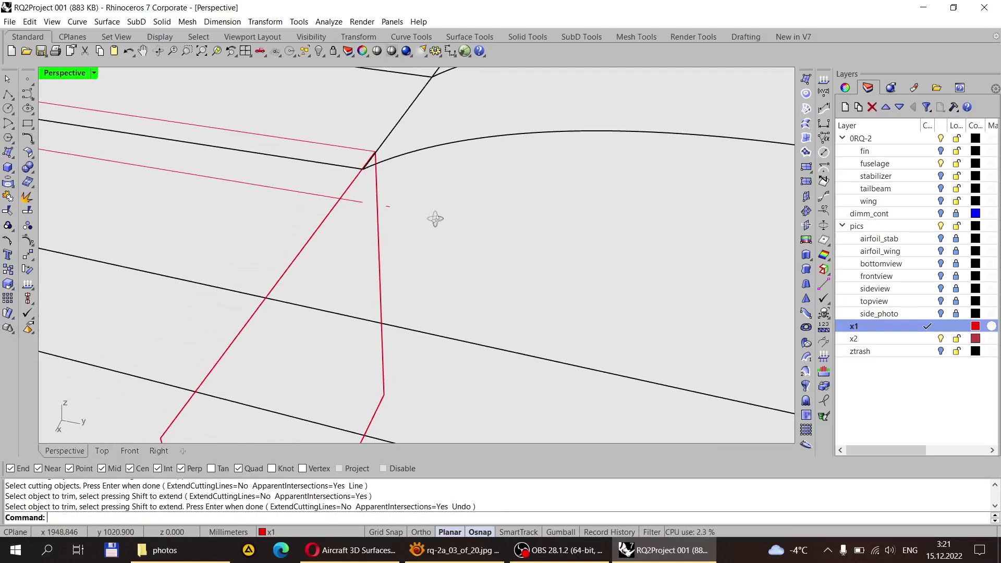
Step: Delete the tiny leftover curve segment and return to shaded display
click(389, 207)
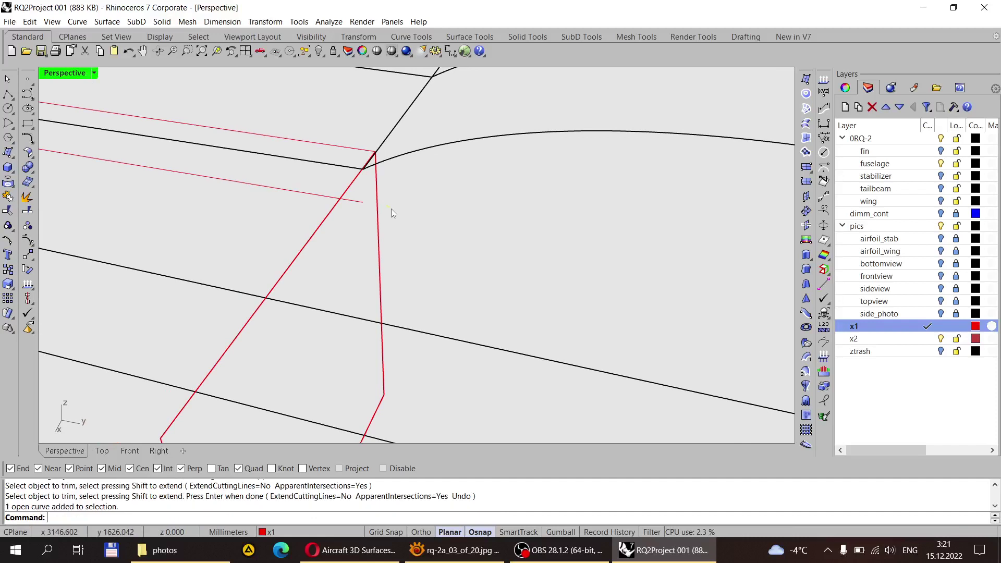
key(Delete)
mouse_move(415, 235)
right_down()
mouse_move(406, 227)
mouse_move(505, 229)
mouse_move(487, 227)
right_up()
click(392, 54)
mouse_move(425, 174)
right_down()
mouse_move(444, 176)
mouse_move(429, 168)
mouse_move(374, 176)
mouse_move(308, 201)
mouse_move(398, 202)
mouse_move(483, 246)
right_up()
click(406, 233)
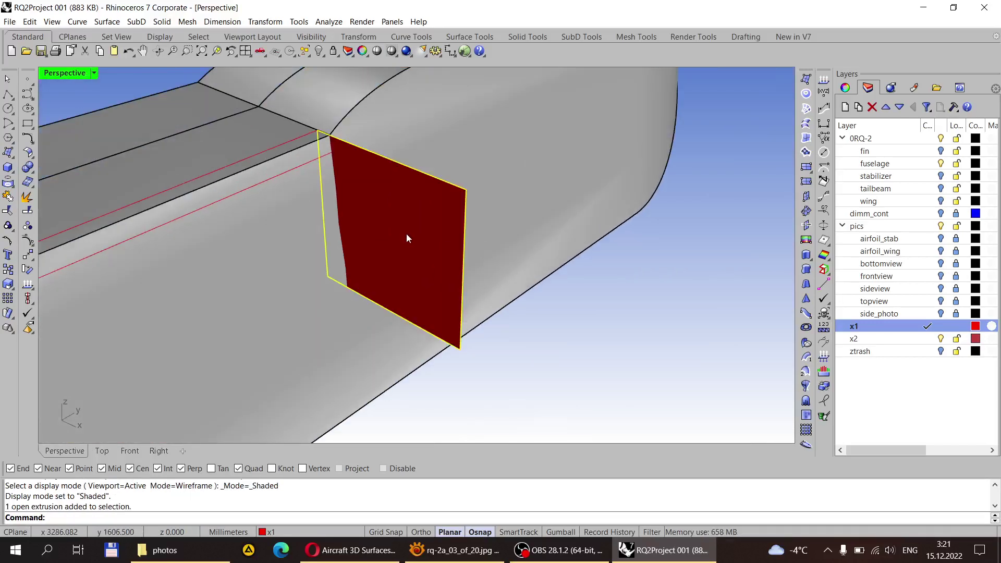
key(Delete)
click(409, 166)
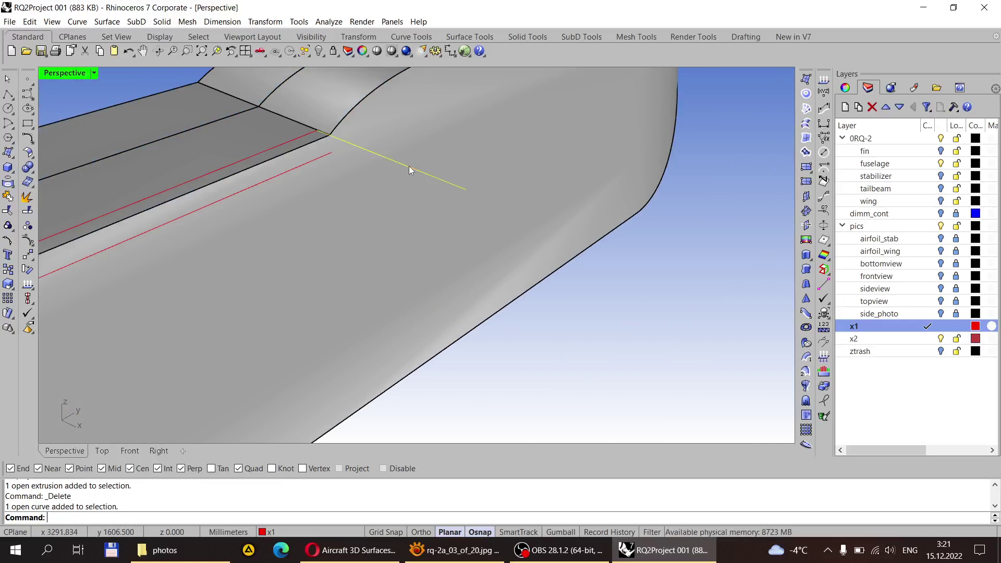
key(Delete)
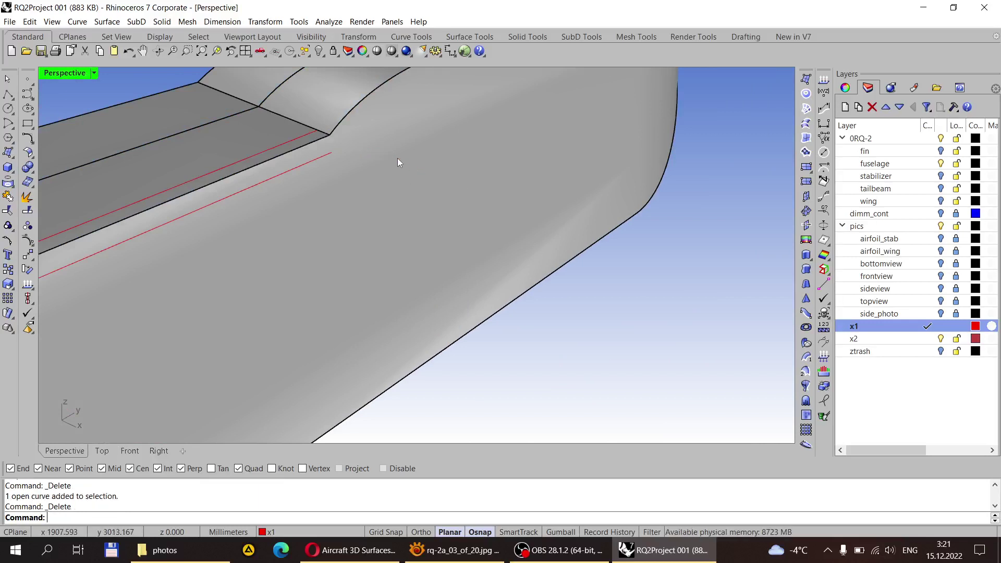
scroll(346, 155, up, 5)
mouse_move(349, 136)
right_down()
mouse_move(327, 171)
mouse_move(353, 166)
mouse_move(367, 136)
right_up()
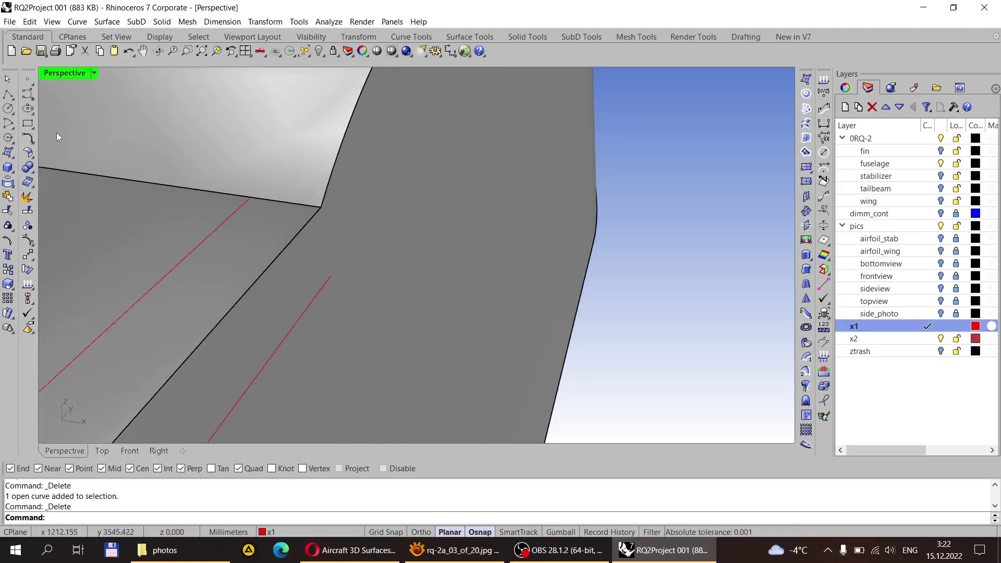
scroll(455, 180, down, 12)
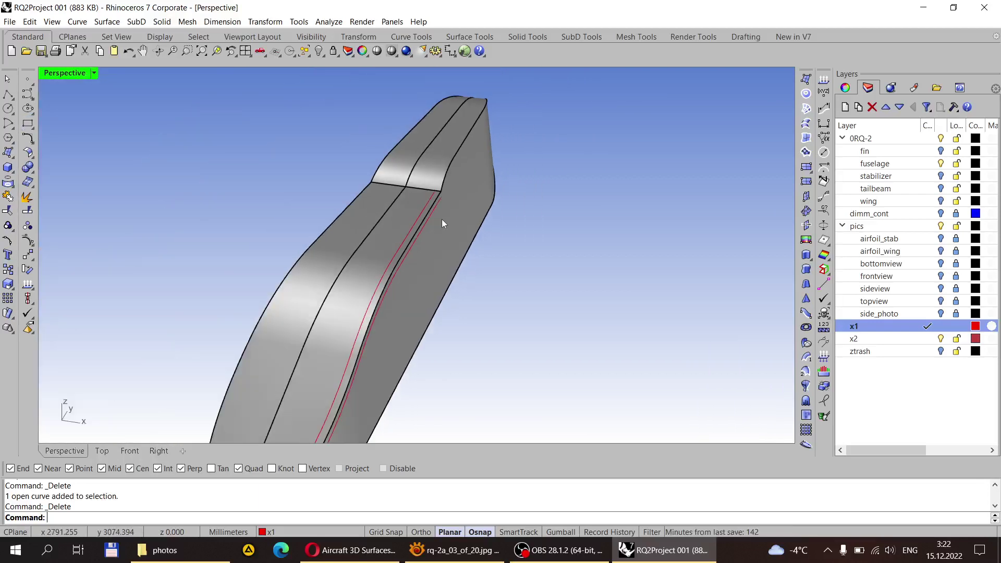
right_drag(442, 219, 435, 209)
scroll(436, 209, down, 9)
right_drag(391, 253, 345, 265)
scroll(282, 273, up, 10)
scroll(255, 319, up, 8)
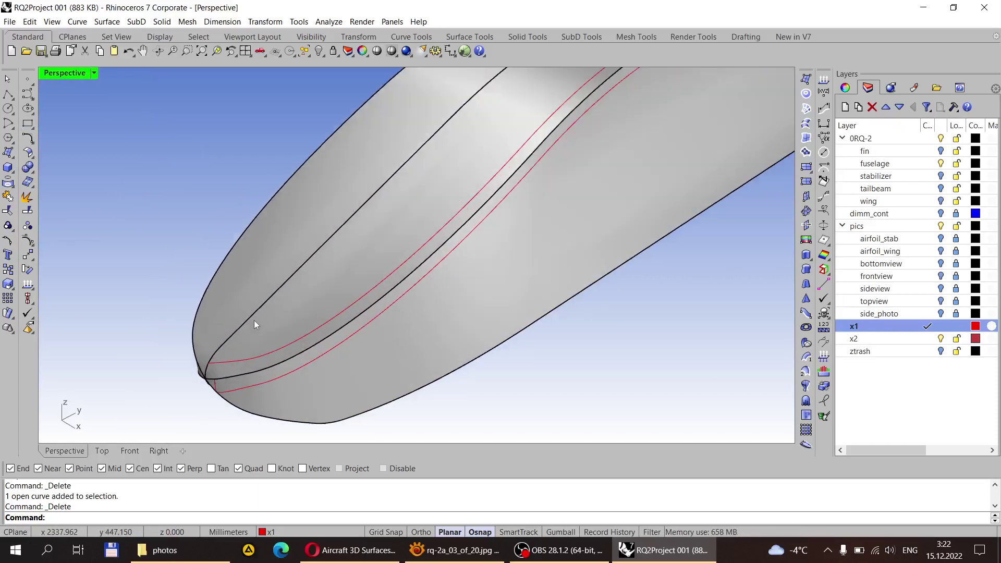
scroll(250, 308, down, 5)
right_drag(229, 346, 295, 301)
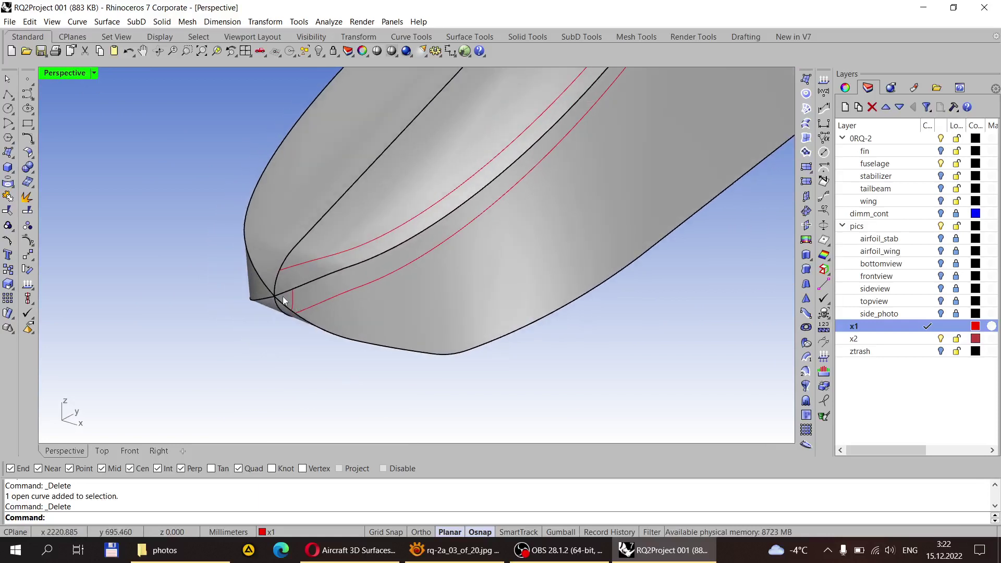
scroll(282, 298, up, 7)
scroll(298, 312, up, 2)
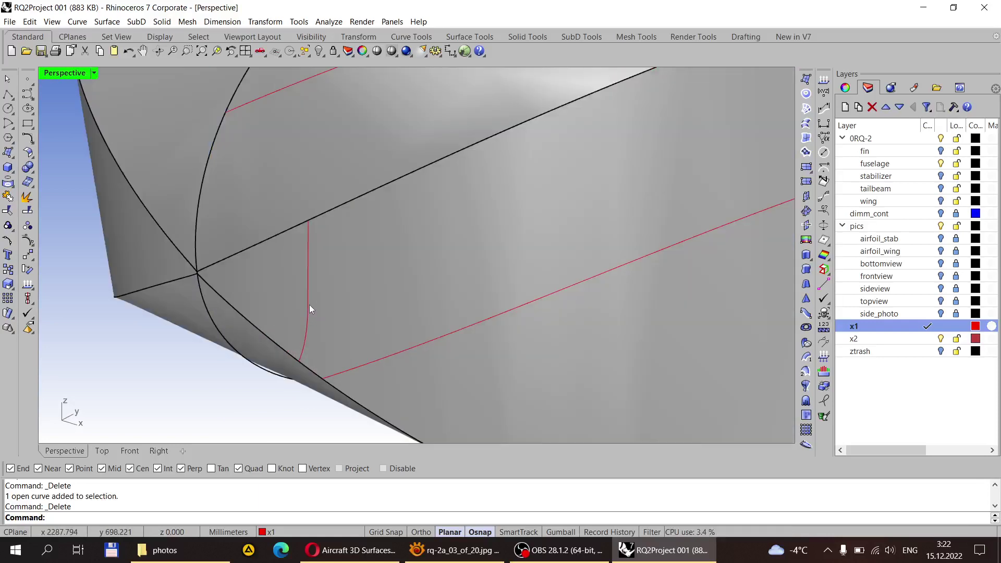
click(308, 304)
click(344, 338)
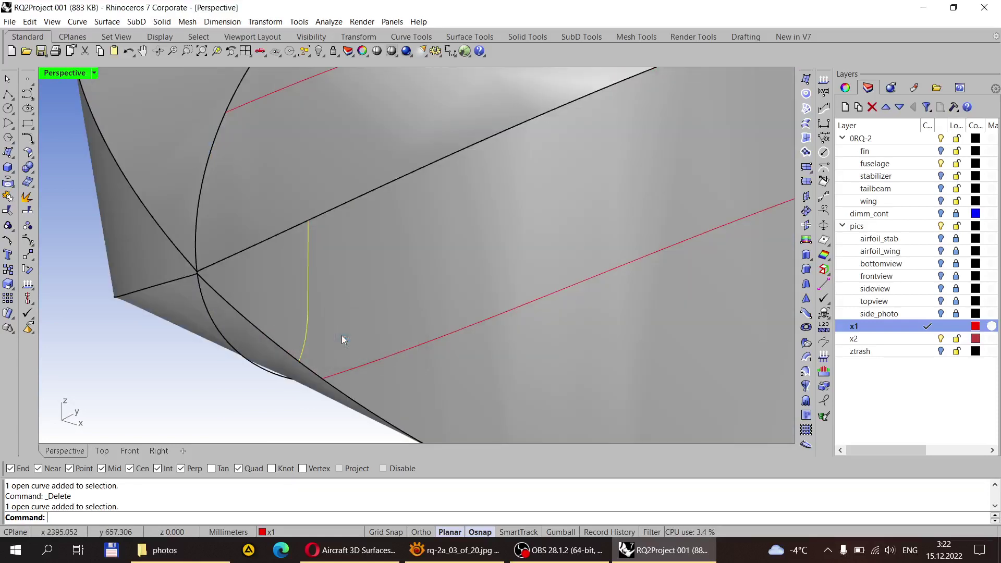
key(Delete)
scroll(342, 336, down, 4)
scroll(342, 333, up, 3)
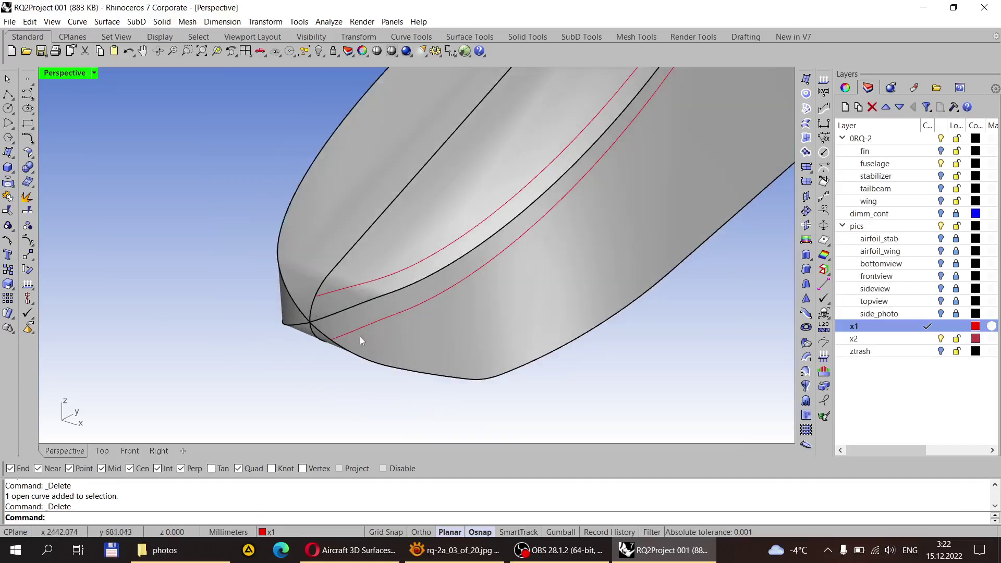
click(355, 320)
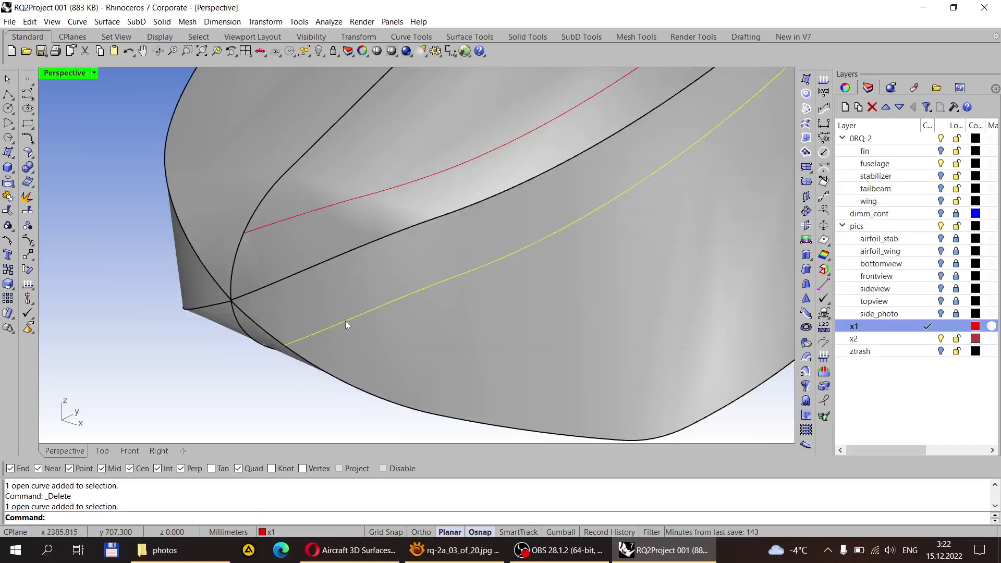
scroll(358, 320, down, 3)
scroll(372, 305, down, 5)
scroll(373, 305, up, 5)
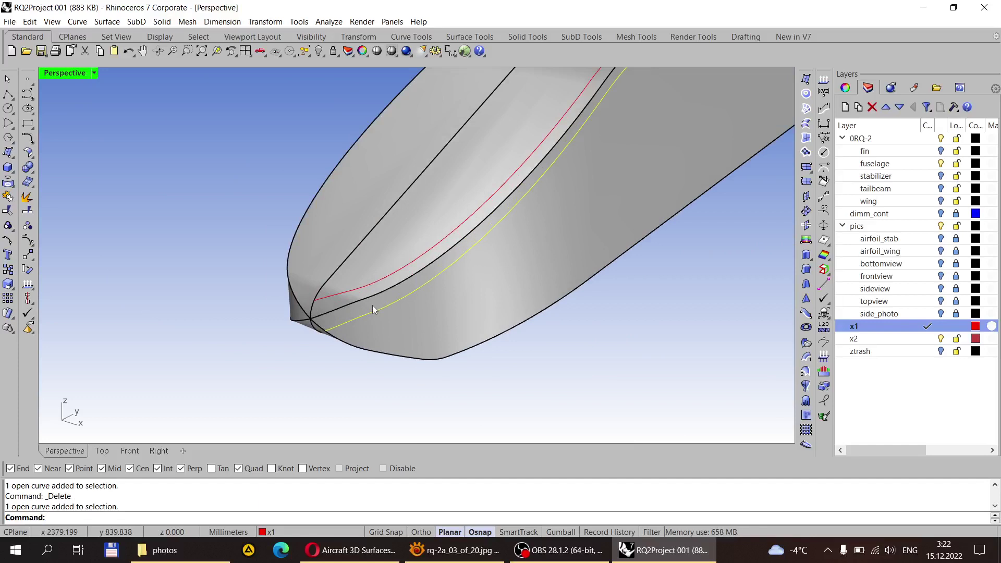
right_drag(409, 293, 455, 282)
scroll(357, 269, down, 5)
scroll(312, 267, up, 8)
scroll(351, 299, down, 7)
scroll(397, 273, up, 7)
key(Escape)
click(415, 285)
key(Escape)
scroll(367, 294, down, 7)
scroll(452, 281, up, 2)
scroll(405, 308, up, 2)
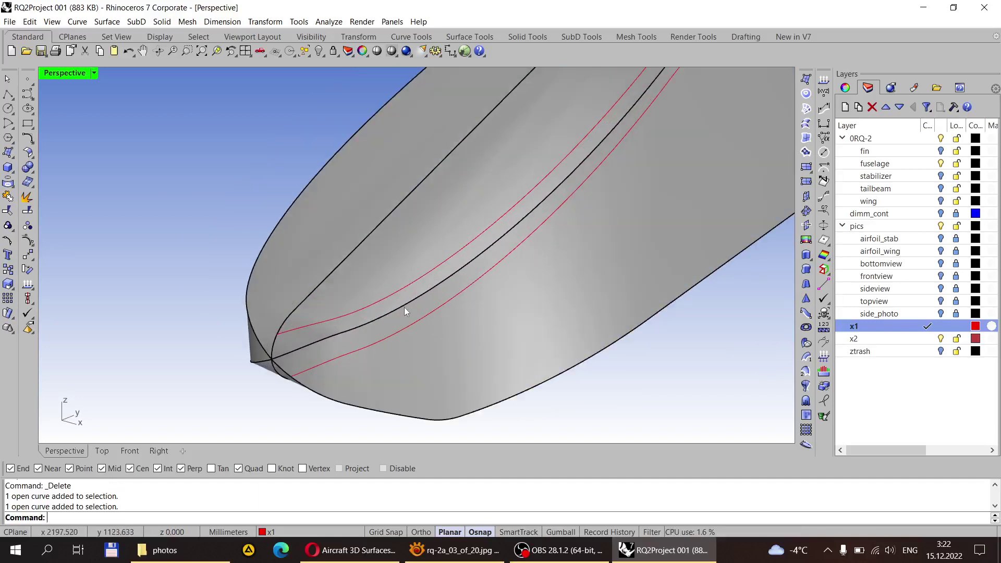
click(392, 334)
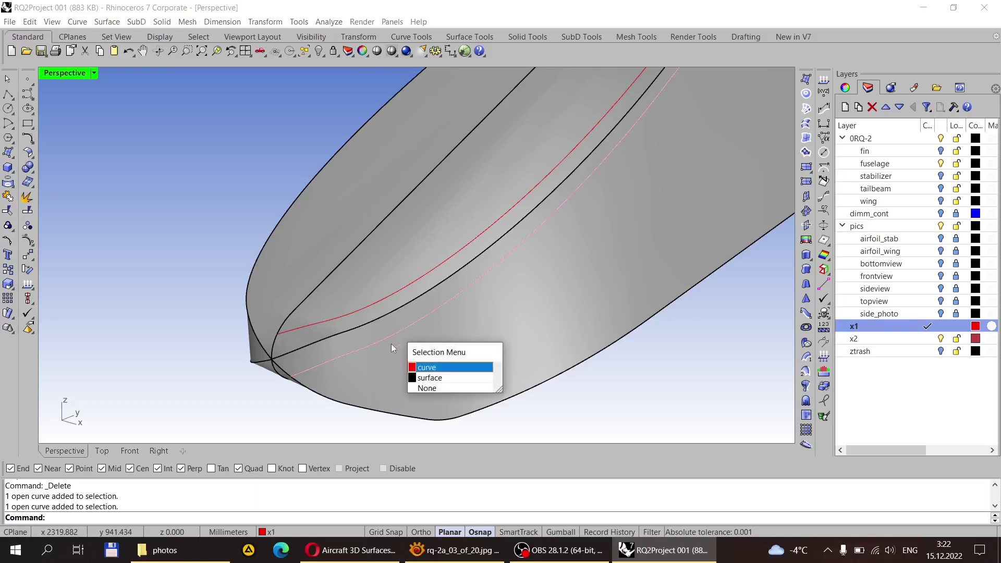
click(423, 368)
scroll(346, 347, down, 3)
scroll(345, 347, up, 2)
scroll(277, 388, up, 2)
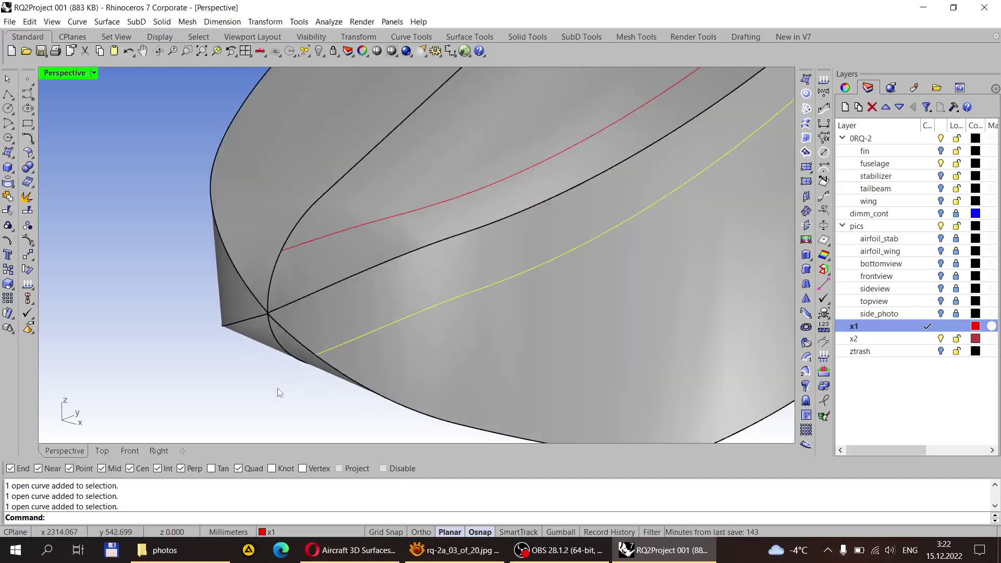
scroll(319, 365, up, 2)
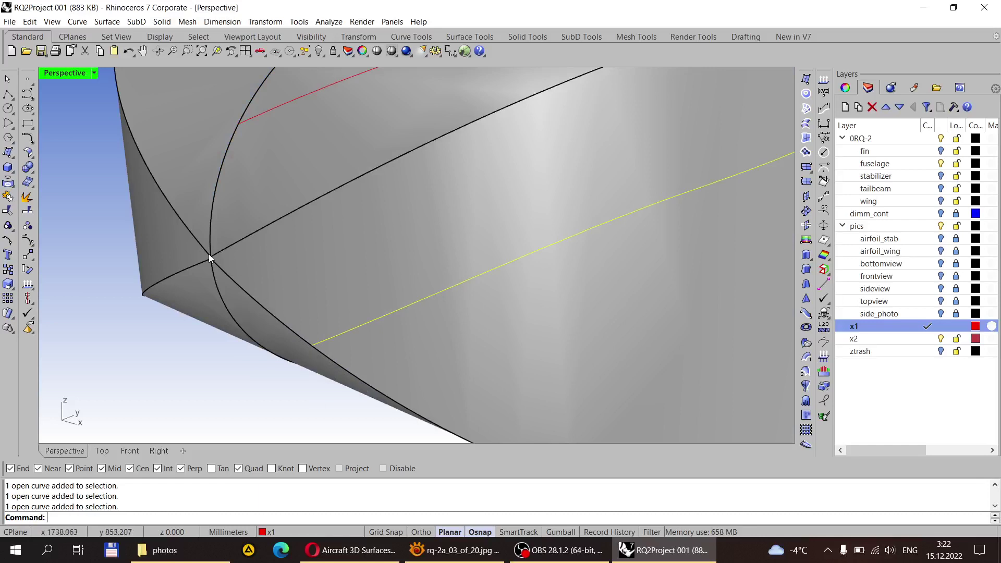
scroll(219, 255, up, 5)
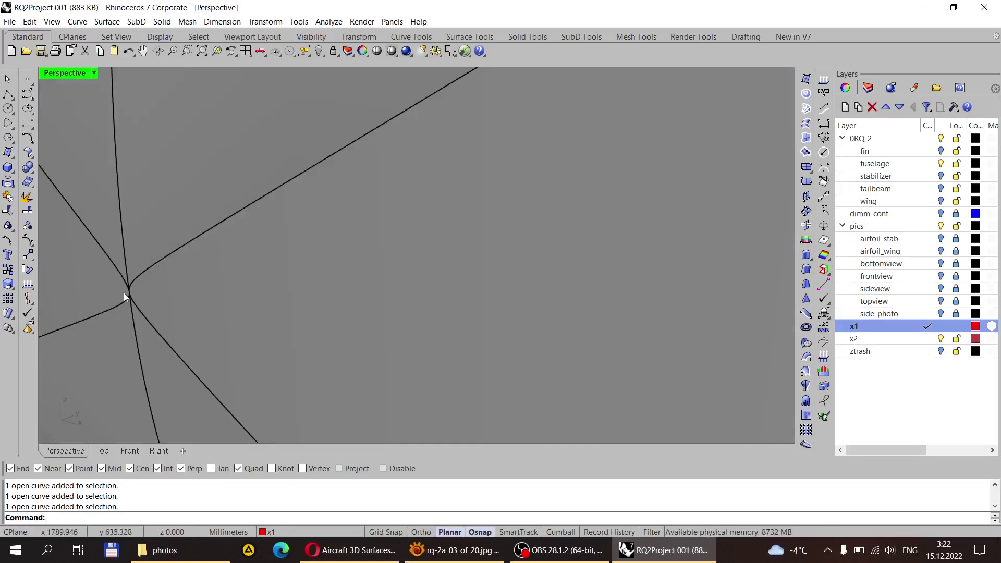
scroll(195, 278, down, 7)
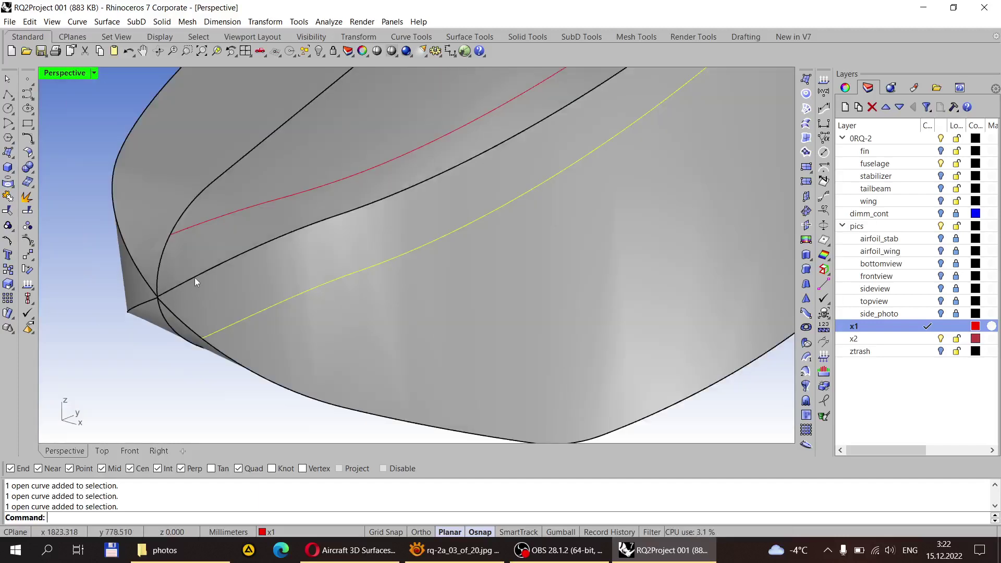
scroll(198, 274, up, 2)
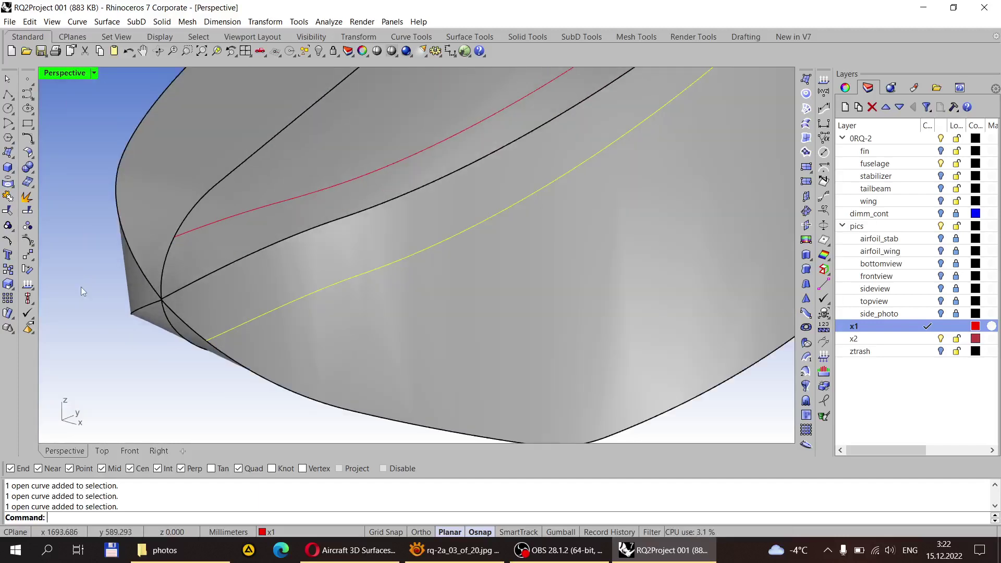
click(28, 241)
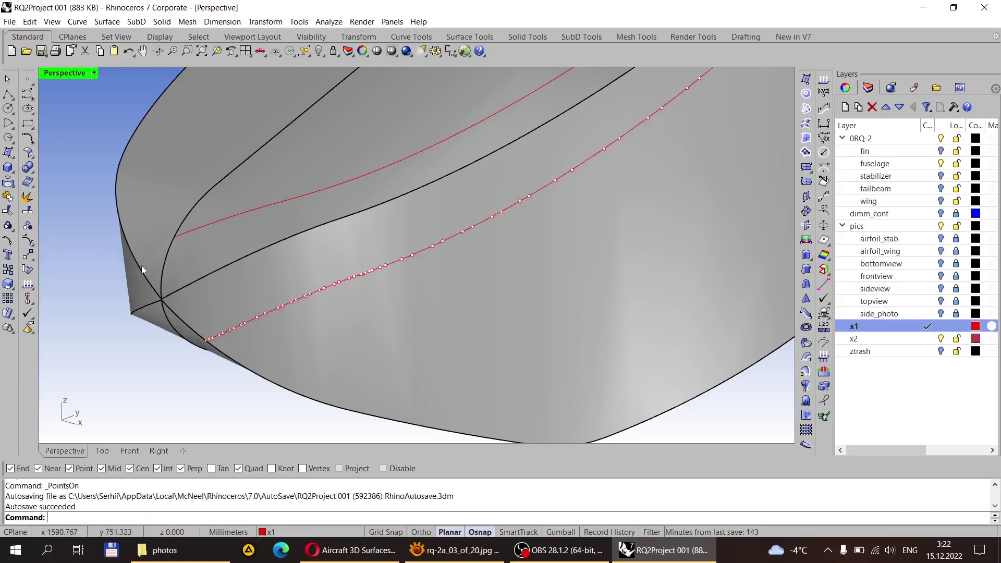
right_drag(139, 277, 341, 283)
scroll(453, 255, up, 3)
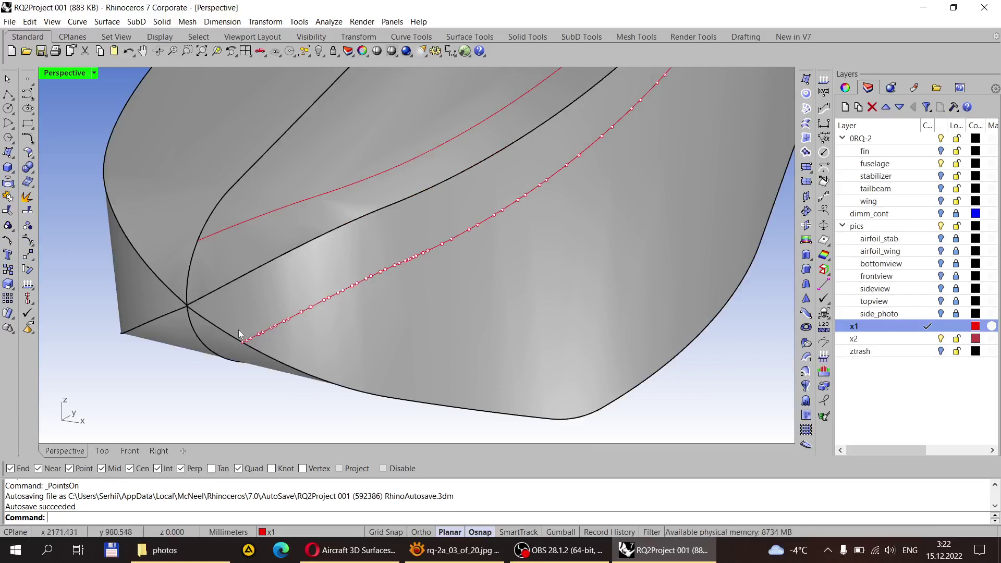
scroll(238, 334, up, 3)
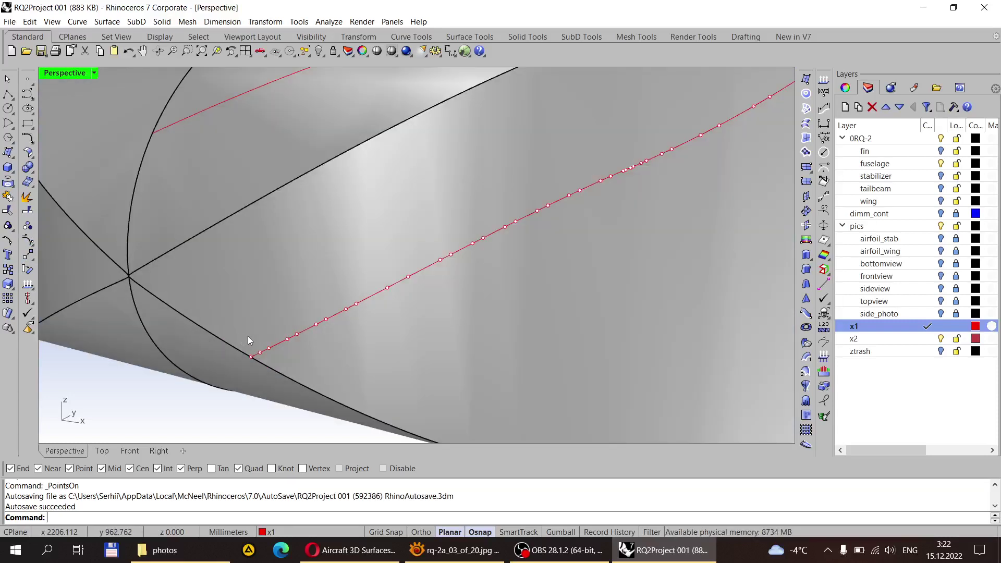
scroll(277, 316, down, 4)
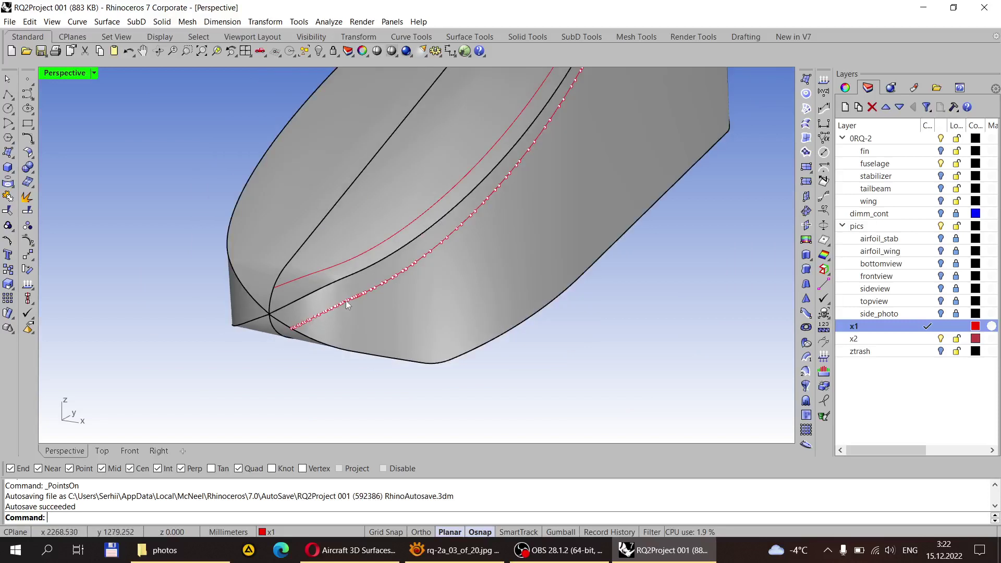
scroll(346, 300, up, 7)
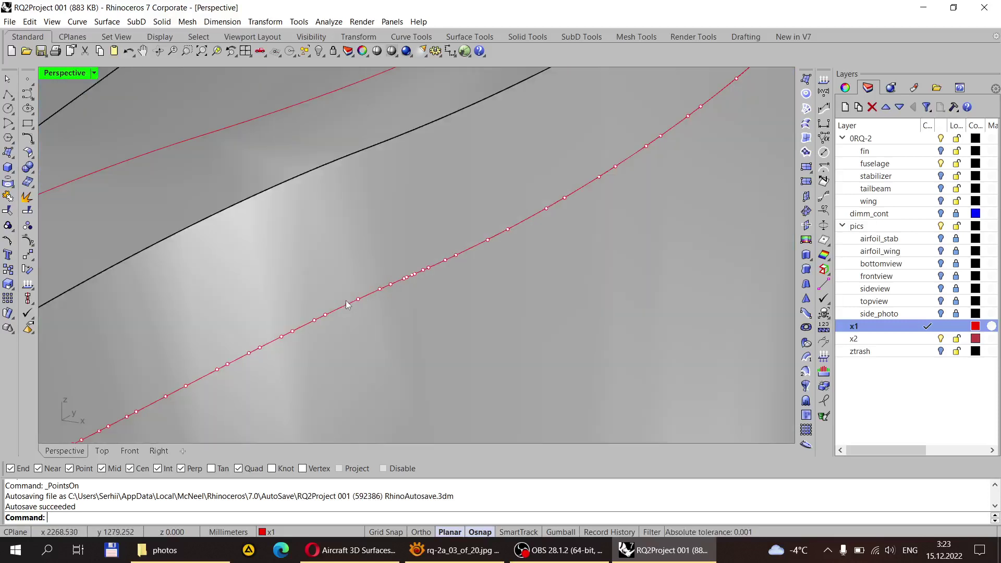
scroll(366, 293, down, 9)
key(Escape)
click(367, 296)
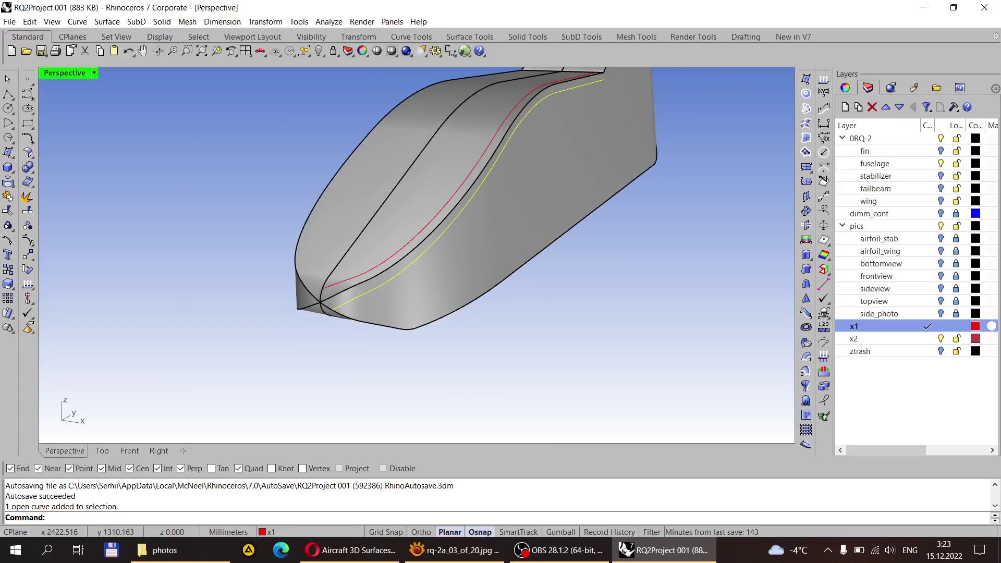
text(Rebuild)
Step: Rebuild the lower seam curve with 51 control points at degree 2
key(Return)
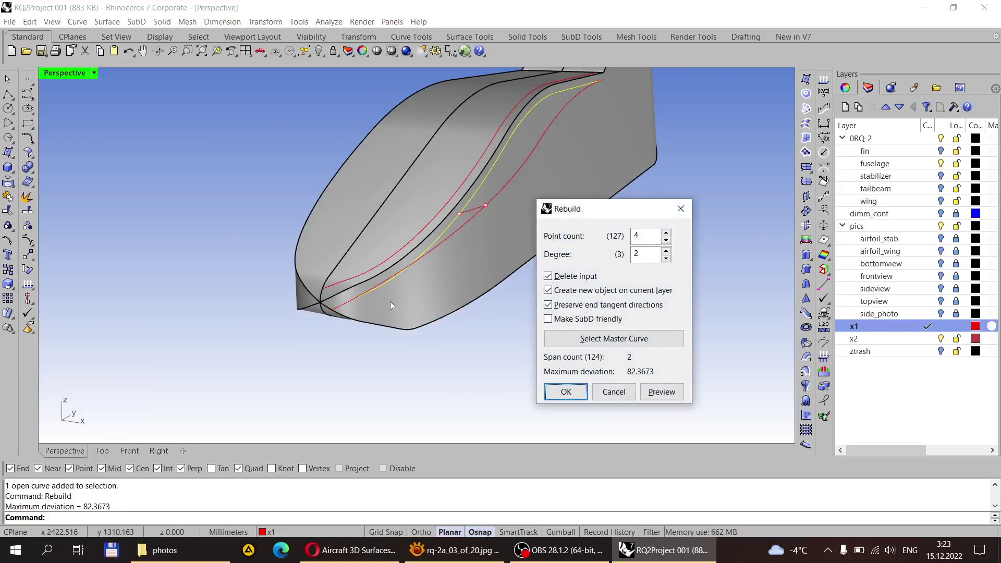
double_click(634, 236)
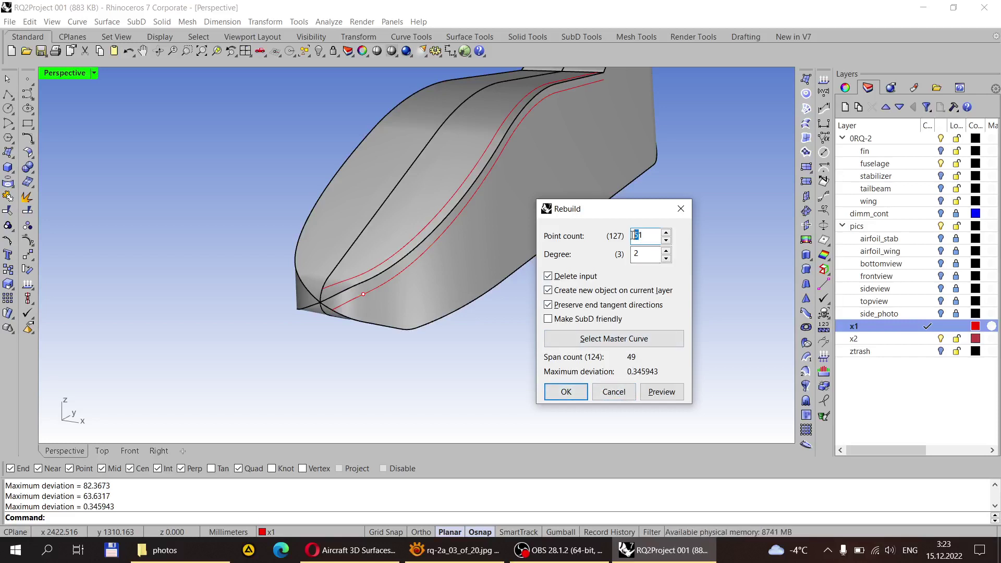
text(1)
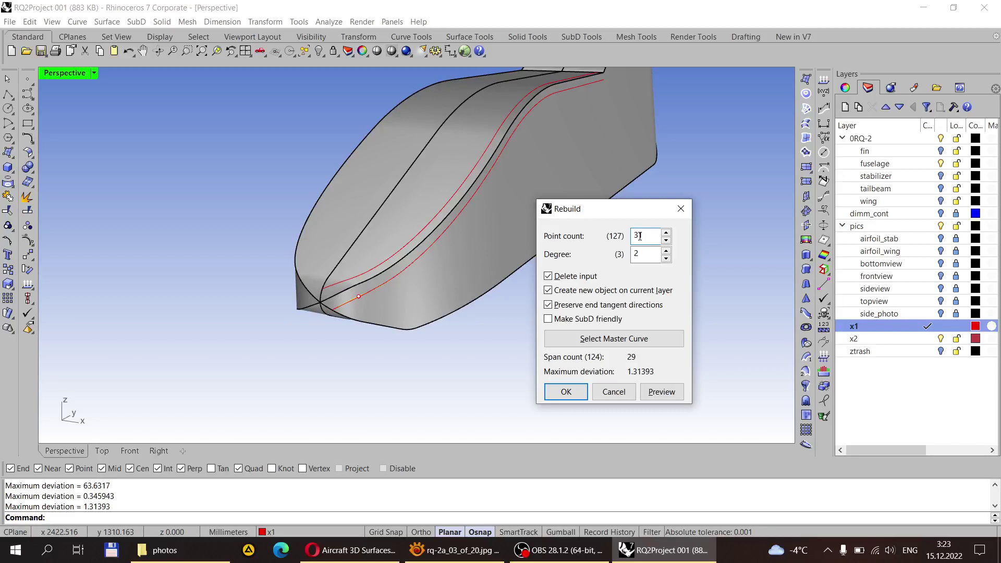
text(5)
click(568, 392)
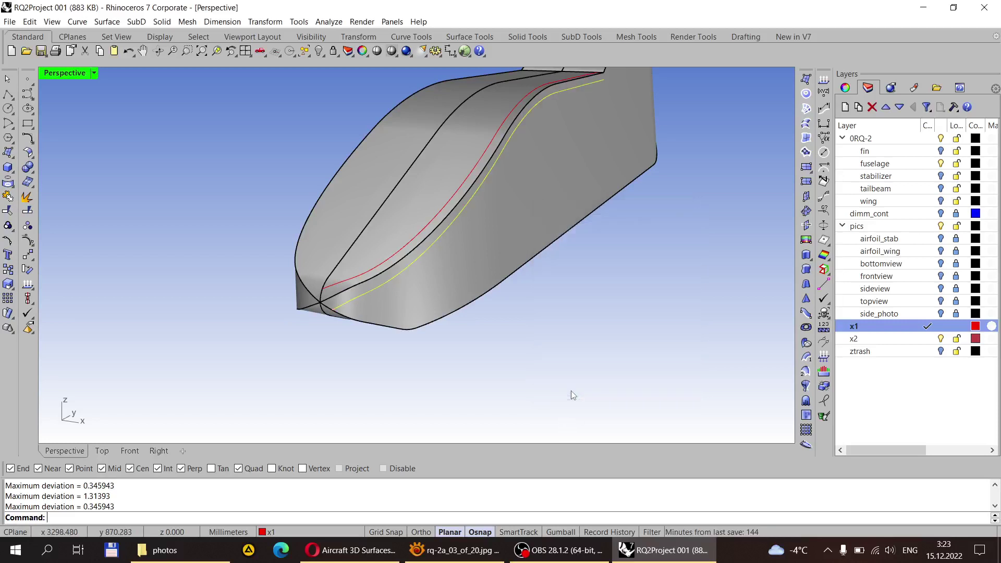
Step: Show the curve's control points and drag its end point onto the nose-tip intersection
scroll(360, 315, up, 3)
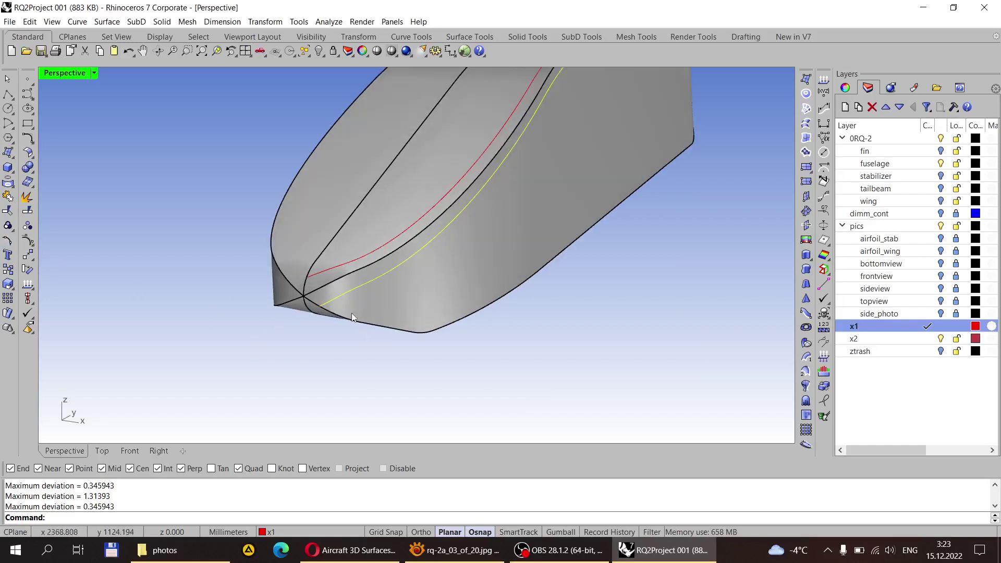
click(28, 241)
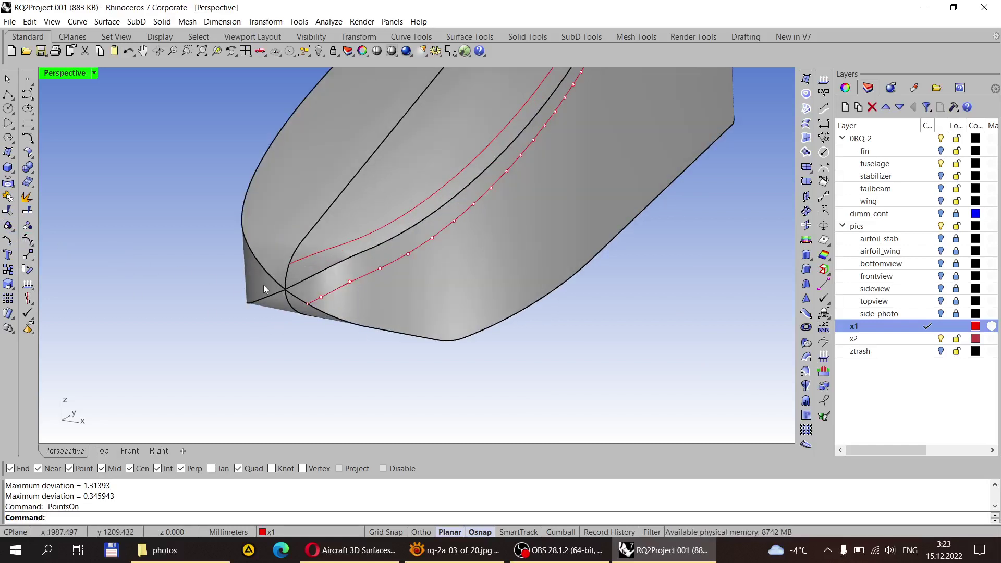
scroll(347, 283, up, 2)
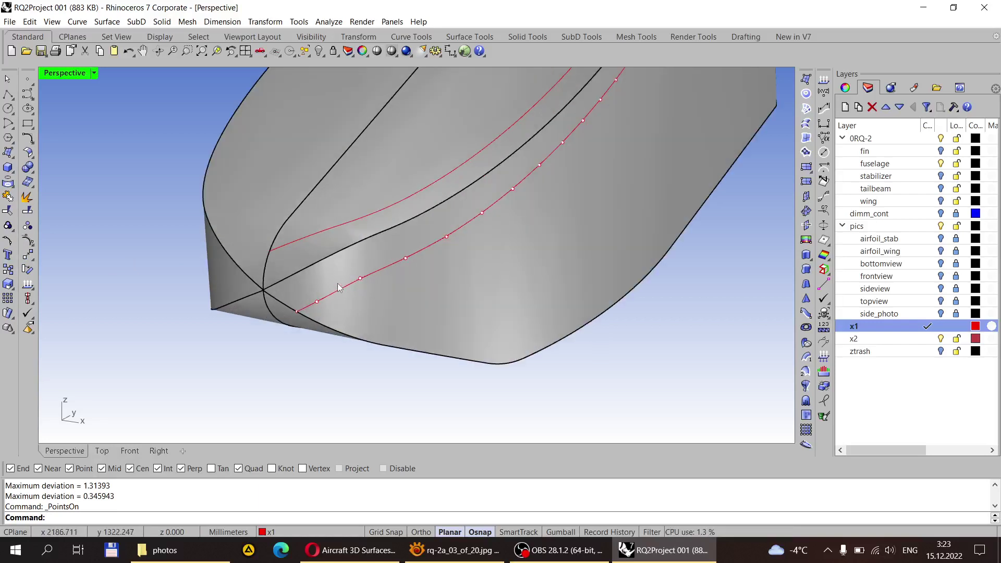
scroll(290, 310, up, 2)
click(308, 319)
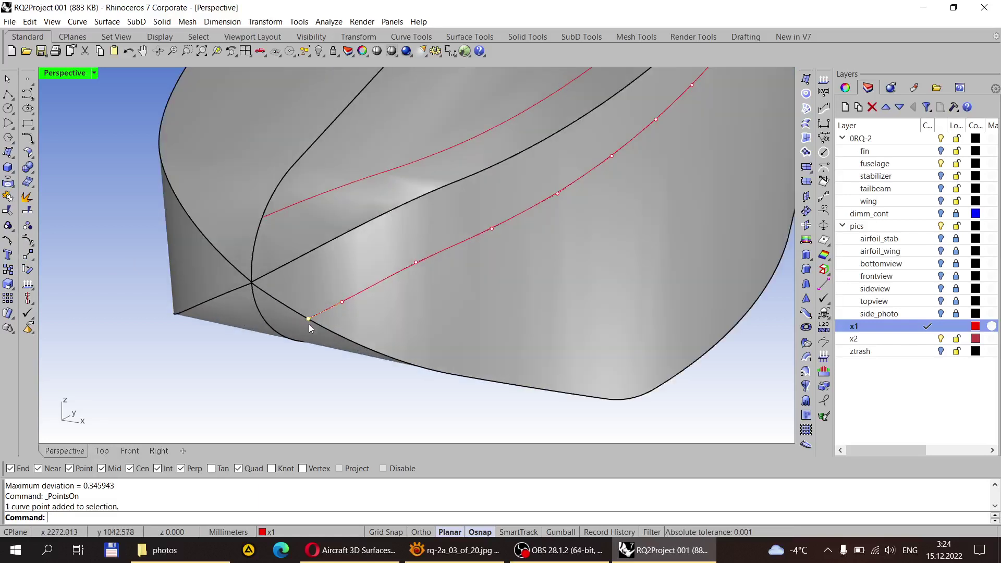
drag(308, 318, 253, 283)
scroll(249, 283, up, 2)
scroll(165, 358, up, 4)
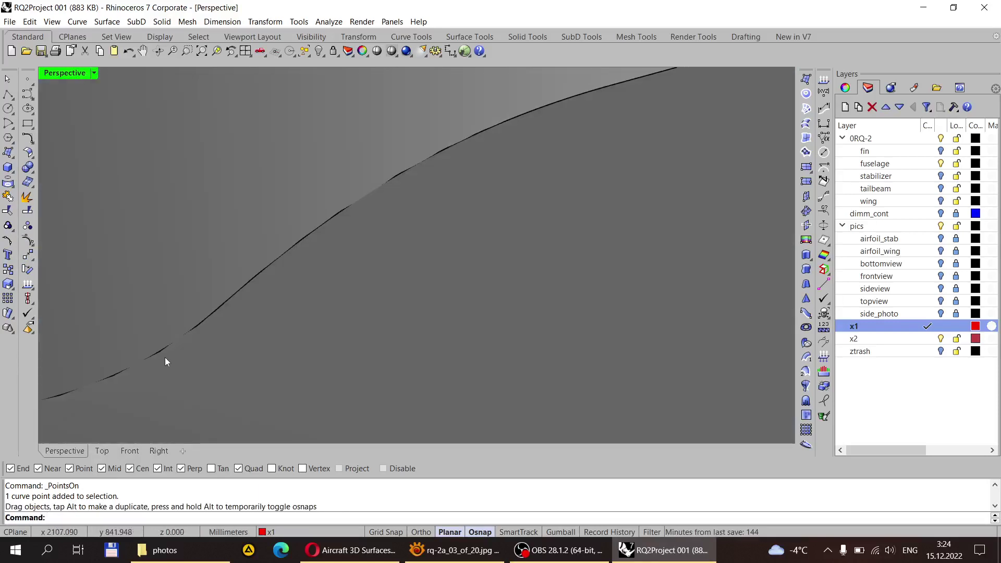
scroll(255, 348, down, 3)
scroll(282, 340, up, 3)
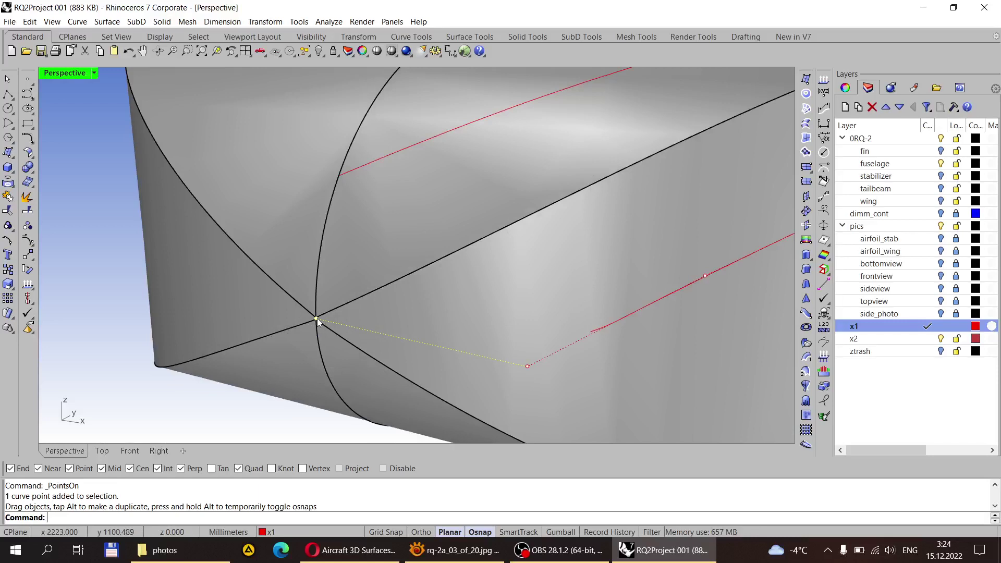
Step: Zoom into the nose-tip intersection to confirm the end point sits exactly on it
click(317, 318)
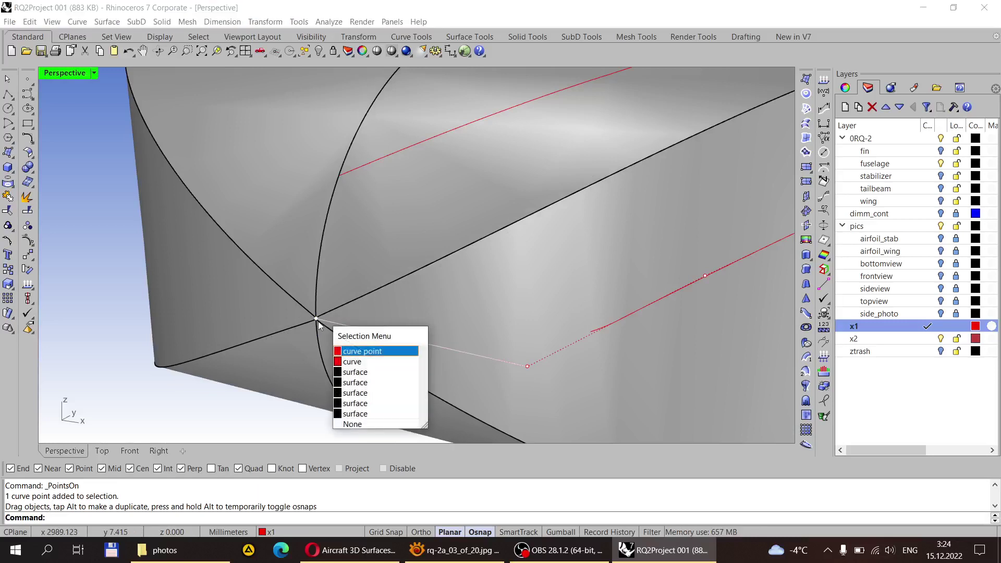
click(187, 51)
drag(341, 332, 343, 334)
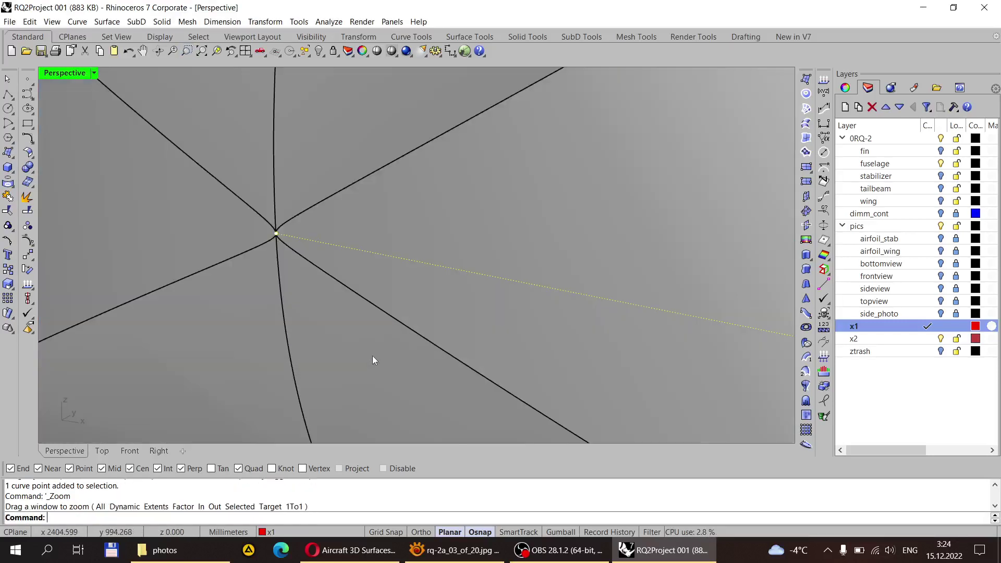
click(276, 234)
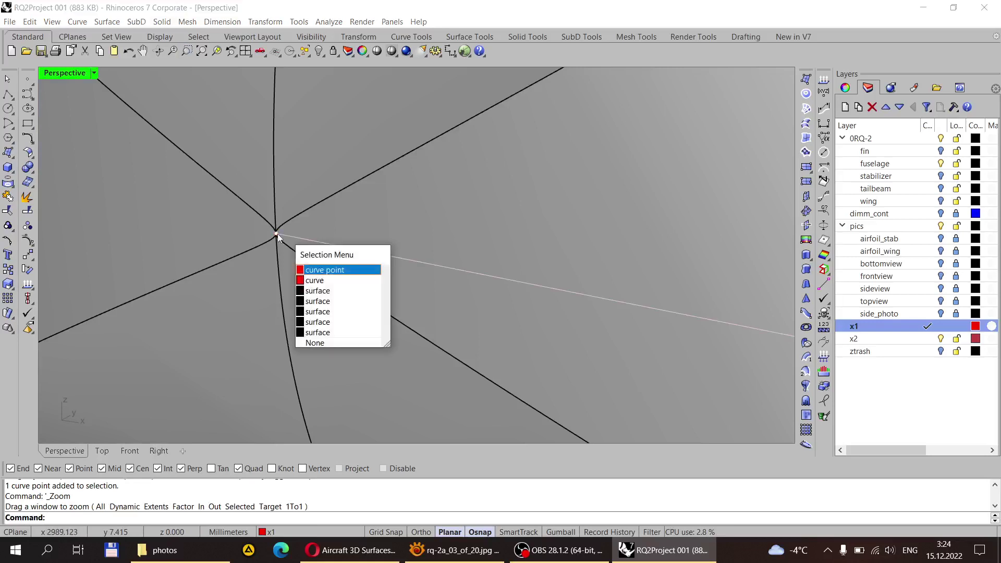
right_click(276, 234)
scroll(278, 239, up, 4)
scroll(274, 224, up, 4)
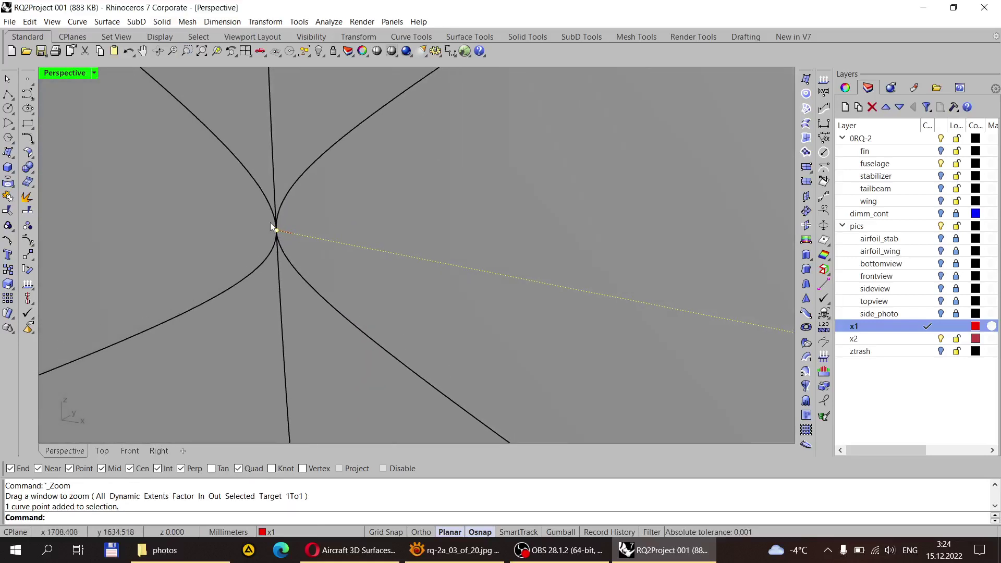
scroll(266, 264, down, 6)
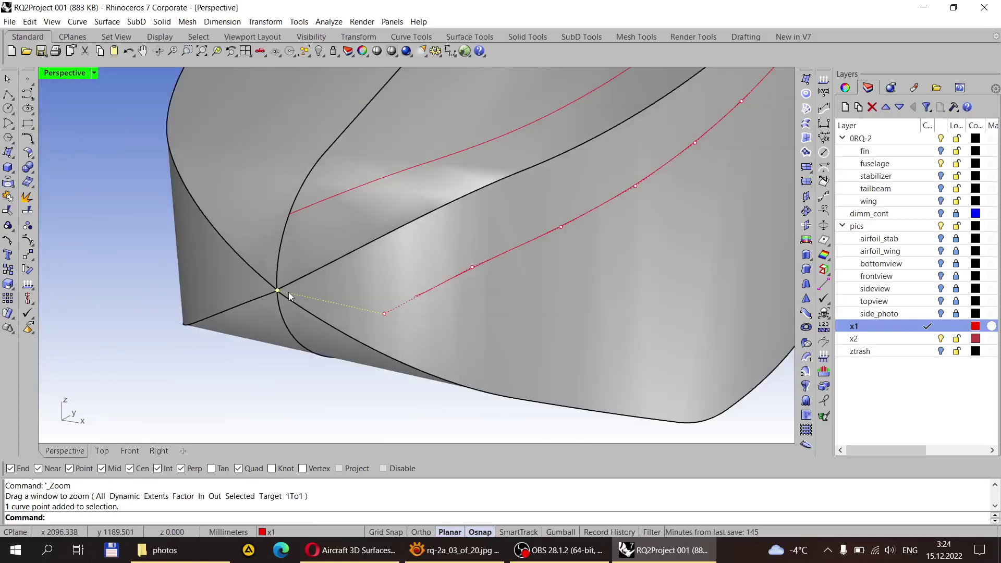
click(158, 451)
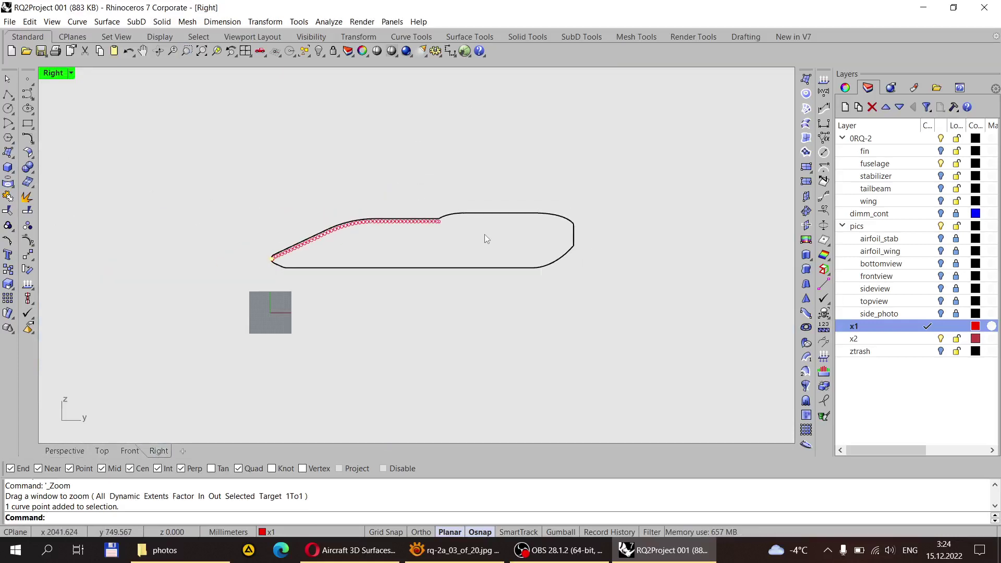
Step: Raise three of the red curve's lower control points straight up with Ortho
scroll(333, 250, up, 8)
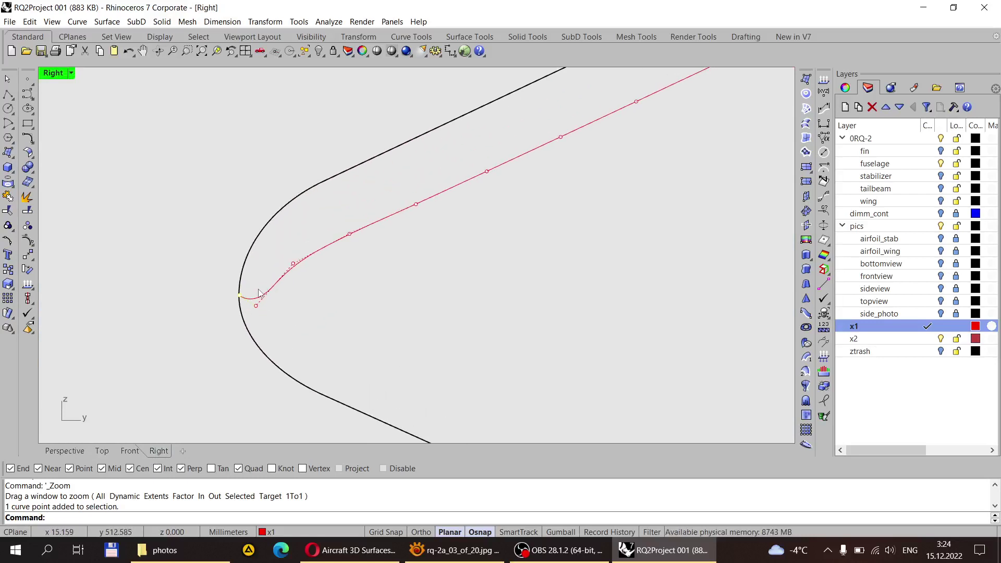
scroll(266, 287, up, 2)
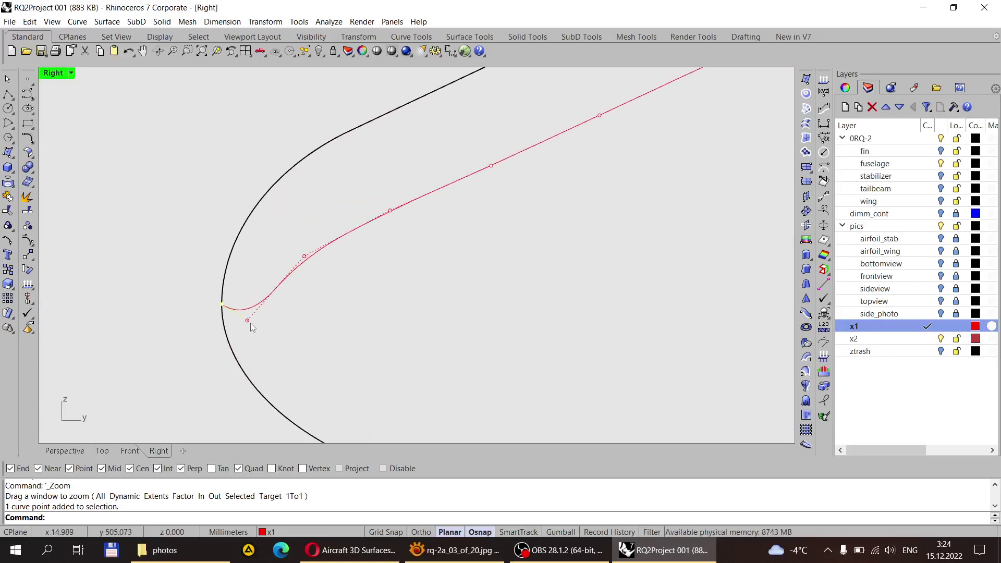
drag(250, 326, 308, 211)
scroll(317, 311, down, 3)
scroll(341, 266, up, 3)
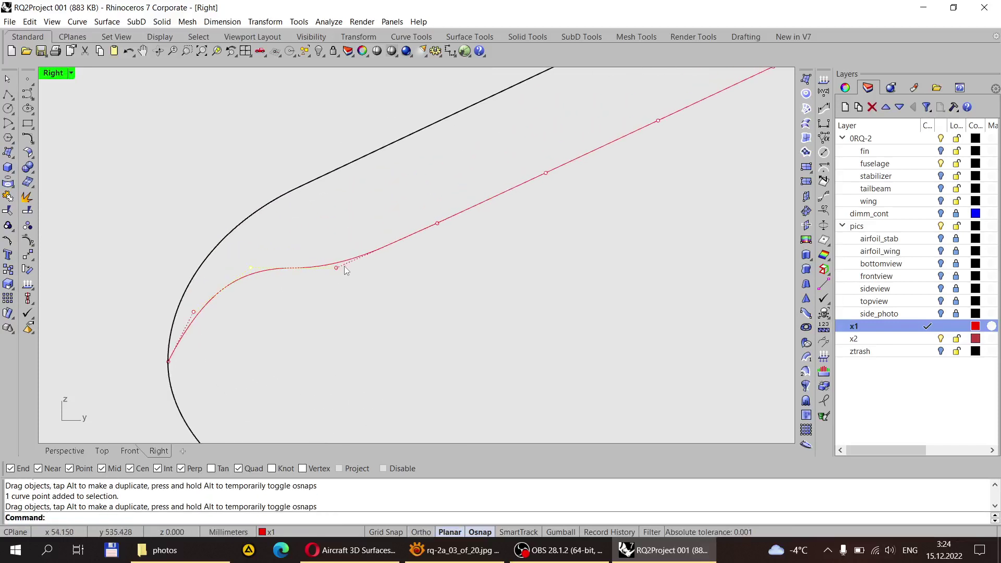
drag(340, 267, 338, 232)
scroll(331, 286, down, 3)
scroll(353, 295, up, 2)
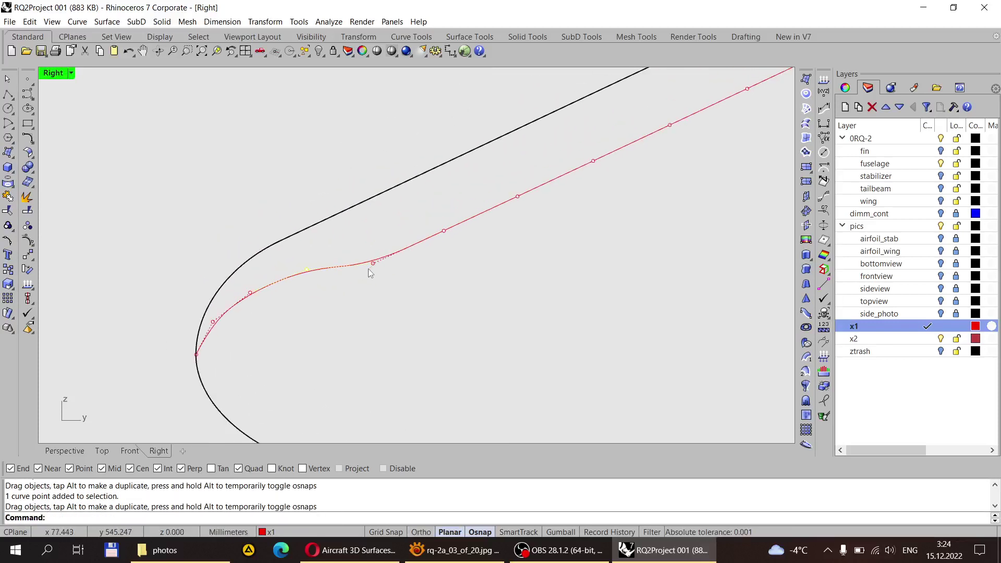
mouse_move(372, 263)
mouse_down()
mouse_move(373, 237)
mouse_move(373, 249)
mouse_up()
Step: Delete two surplus control points and nudge two others to ease the nose bend
click(443, 232)
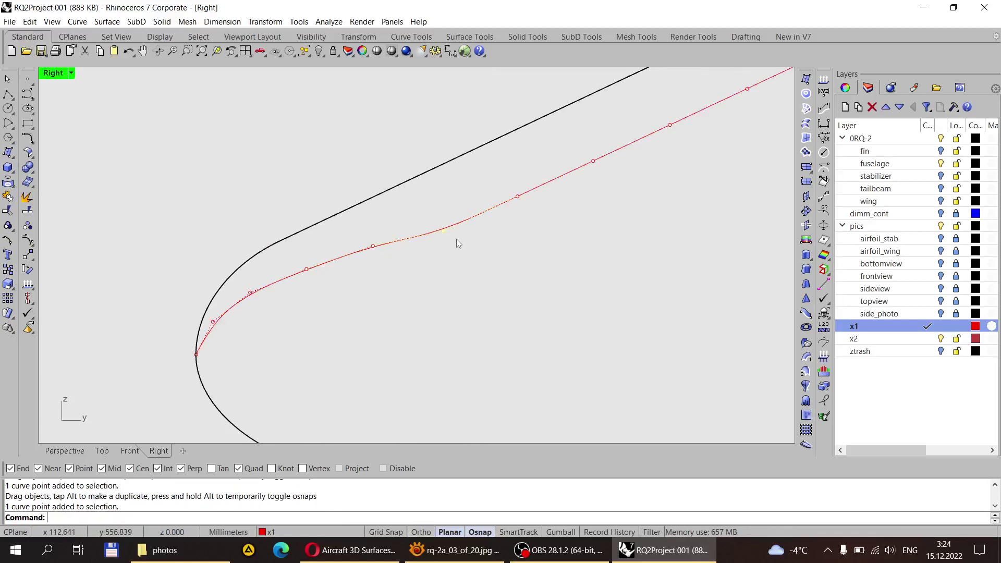
key(Delete)
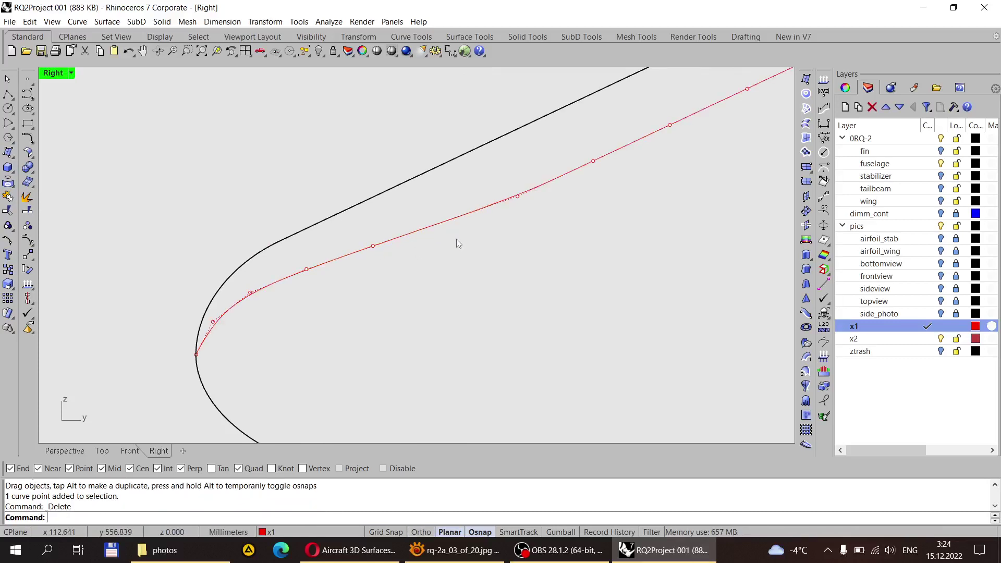
click(517, 197)
key(Delete)
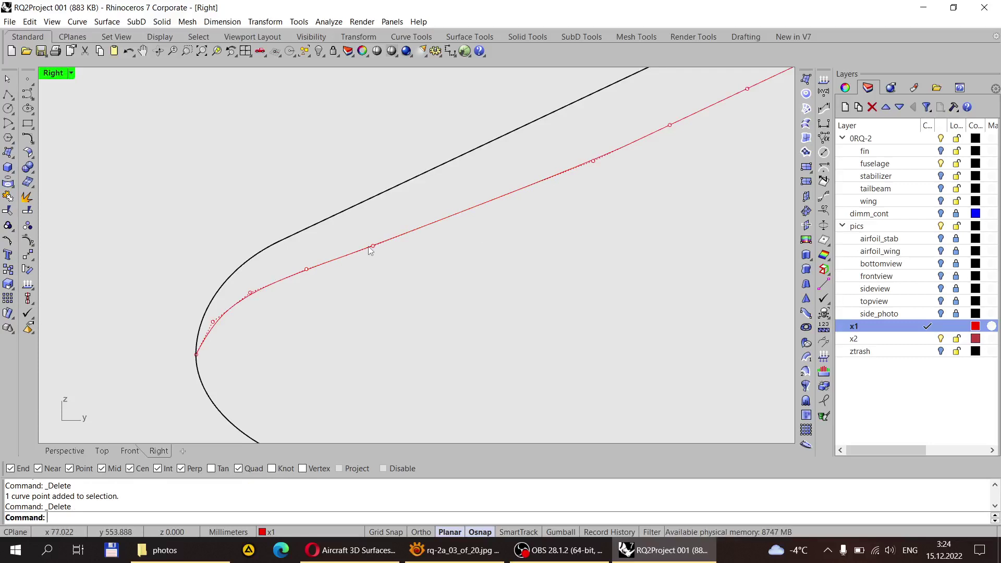
scroll(397, 255, down, 6)
scroll(476, 206, up, 2)
scroll(250, 282, up, 2)
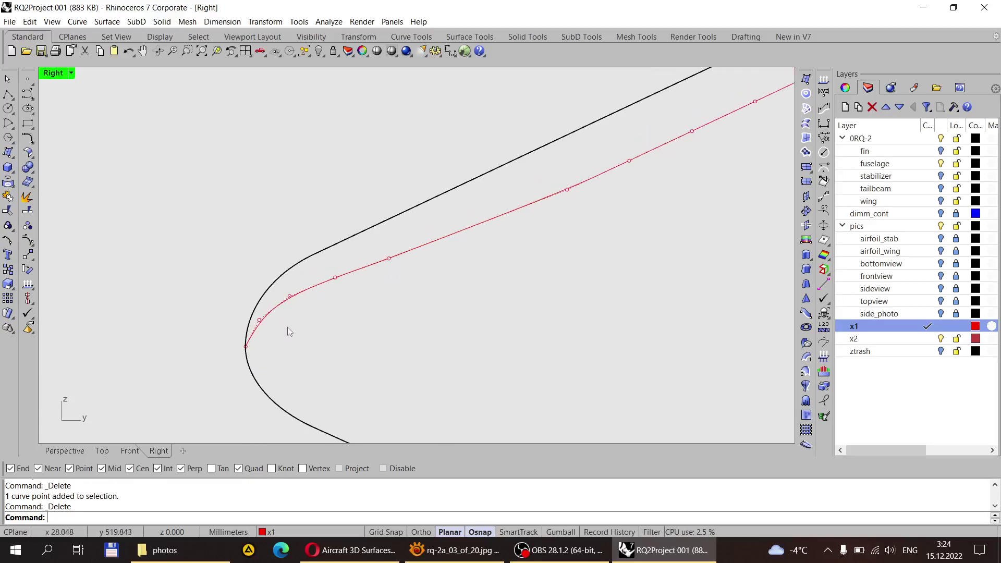
scroll(290, 332, up, 3)
scroll(238, 326, up, 2)
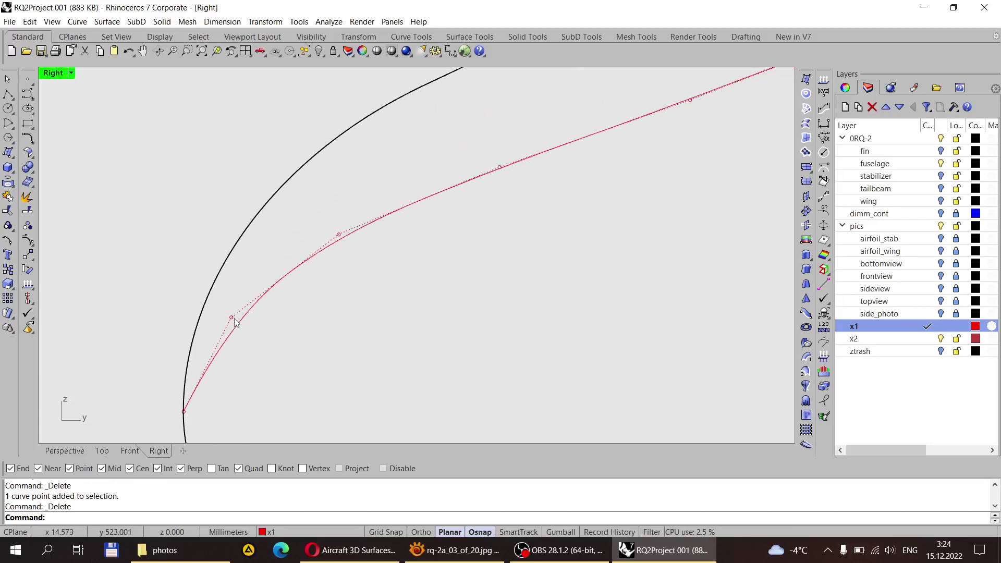
drag(236, 322, 233, 329)
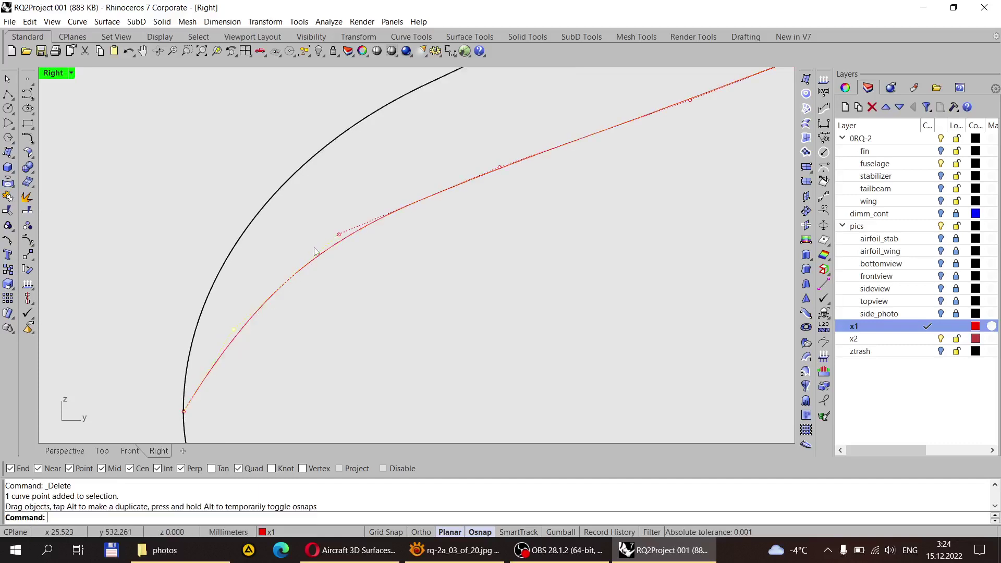
drag(340, 234, 342, 240)
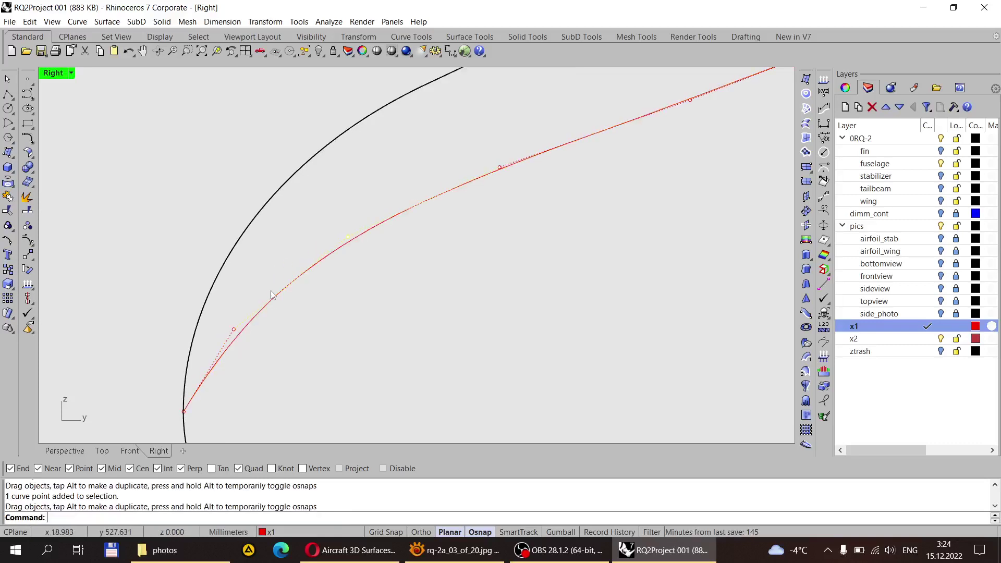
scroll(270, 294, down, 5)
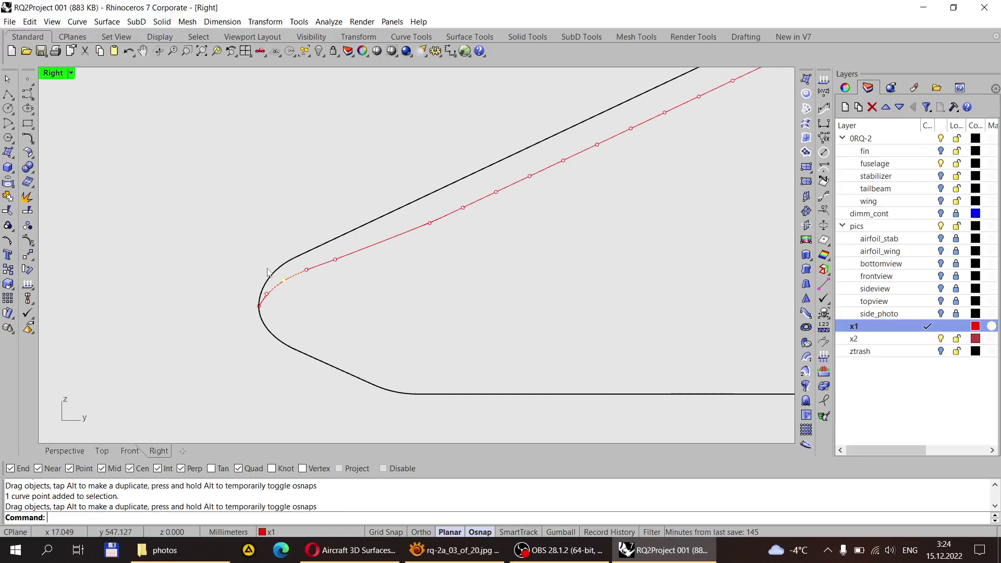
scroll(337, 267, up, 6)
scroll(336, 267, down, 6)
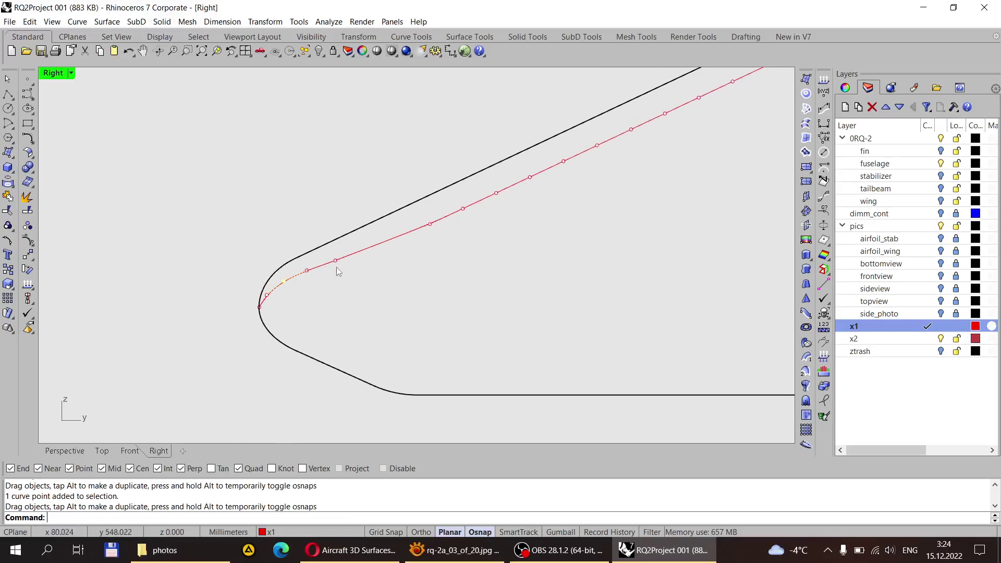
scroll(421, 231, up, 6)
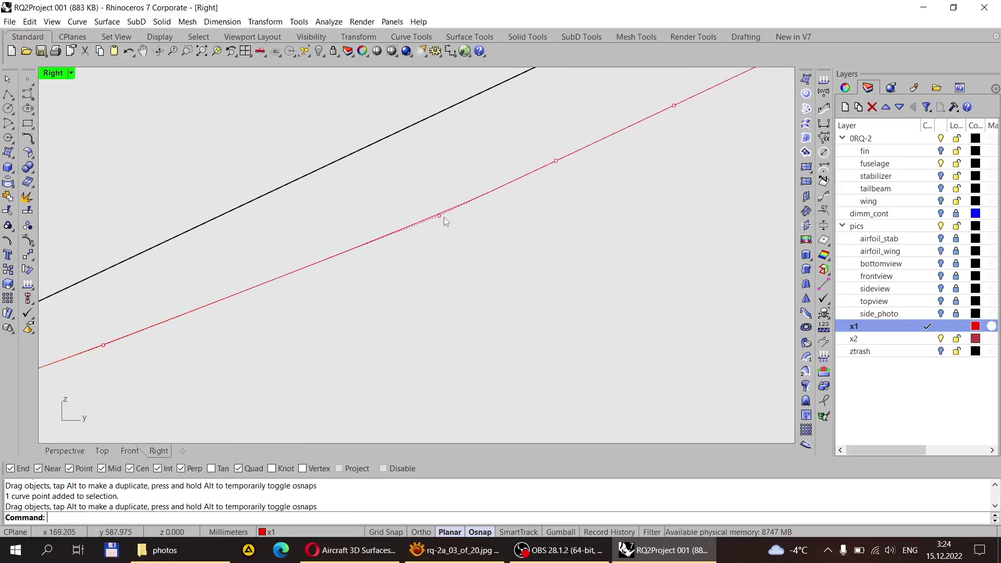
Step: Delete five surplus control points along the curve's straight section
click(439, 216)
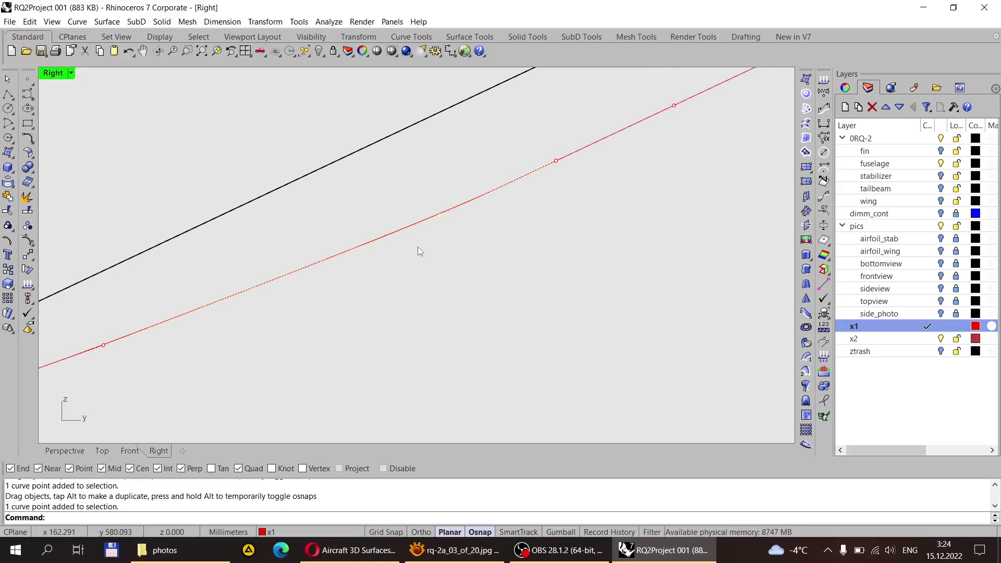
key(Delete)
scroll(485, 211, down, 3)
click(480, 208)
key(Delete)
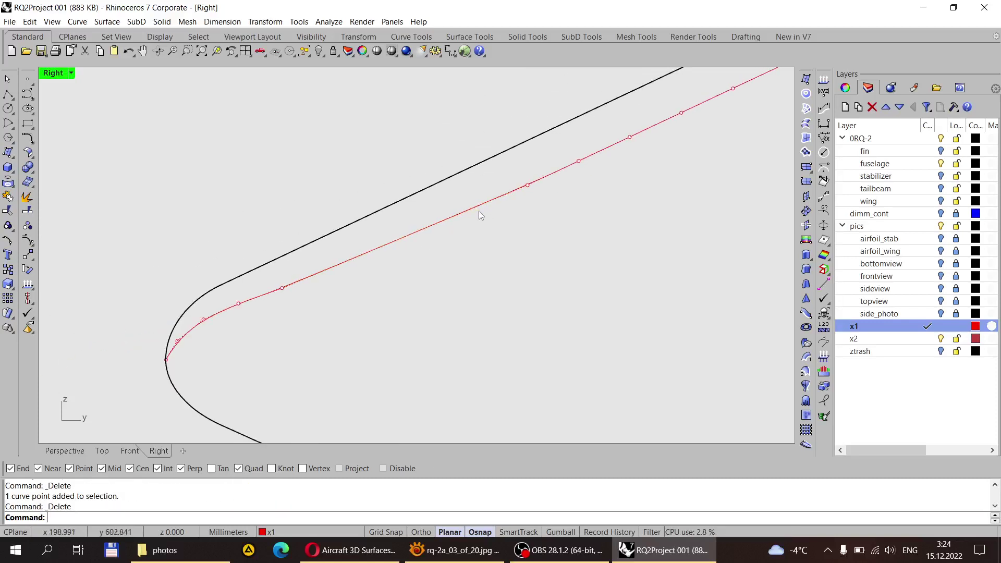
click(527, 186)
key(Delete)
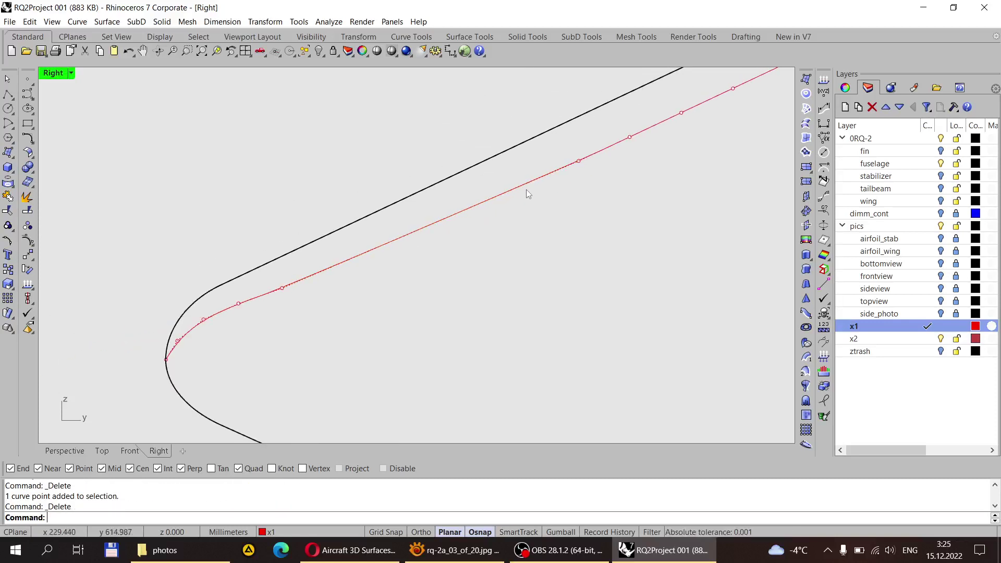
click(579, 161)
key(Delete)
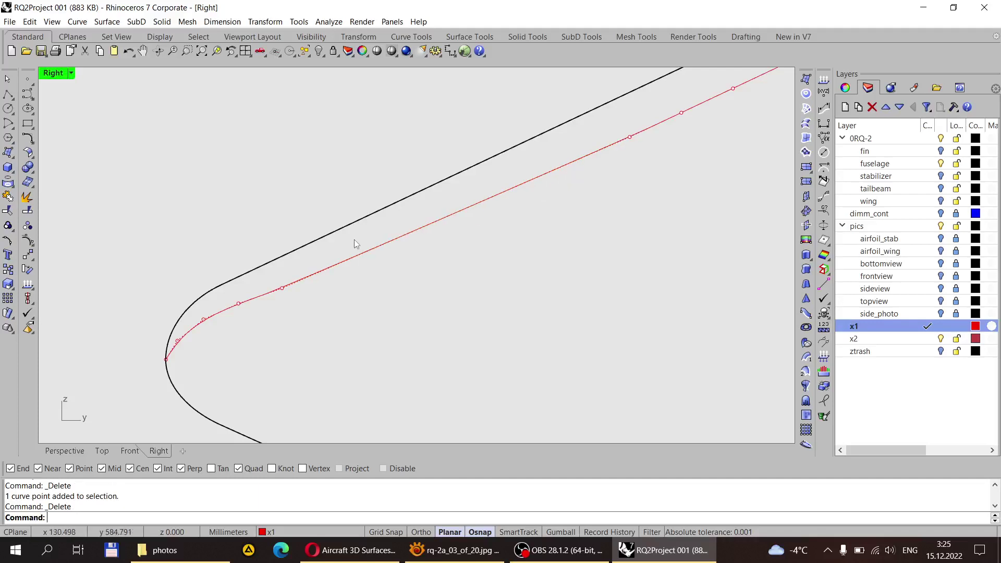
key(Delete)
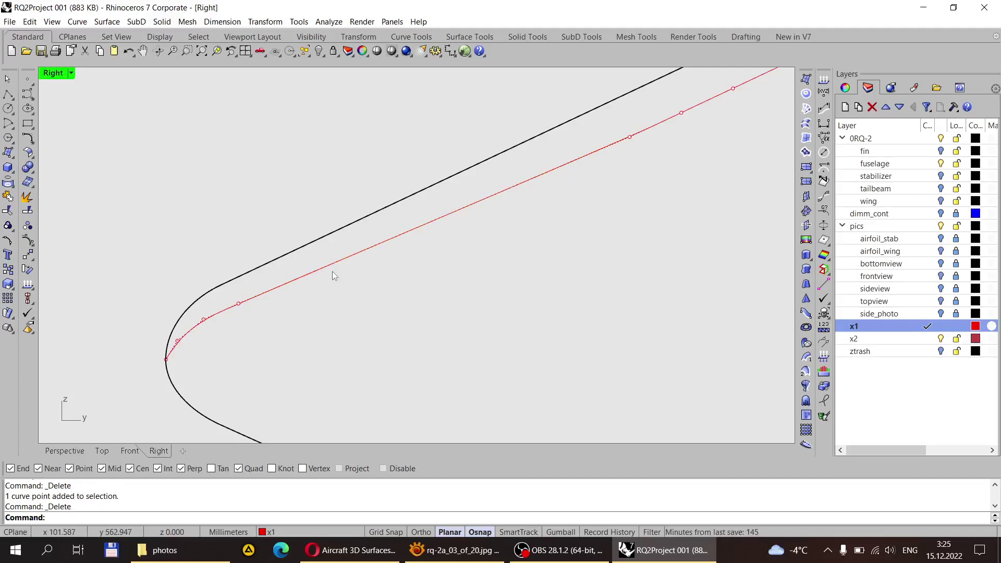
Step: Pull the control point near the nose tip left, then view in shaded Perspective
scroll(234, 303, up, 2)
scroll(217, 320, down, 5)
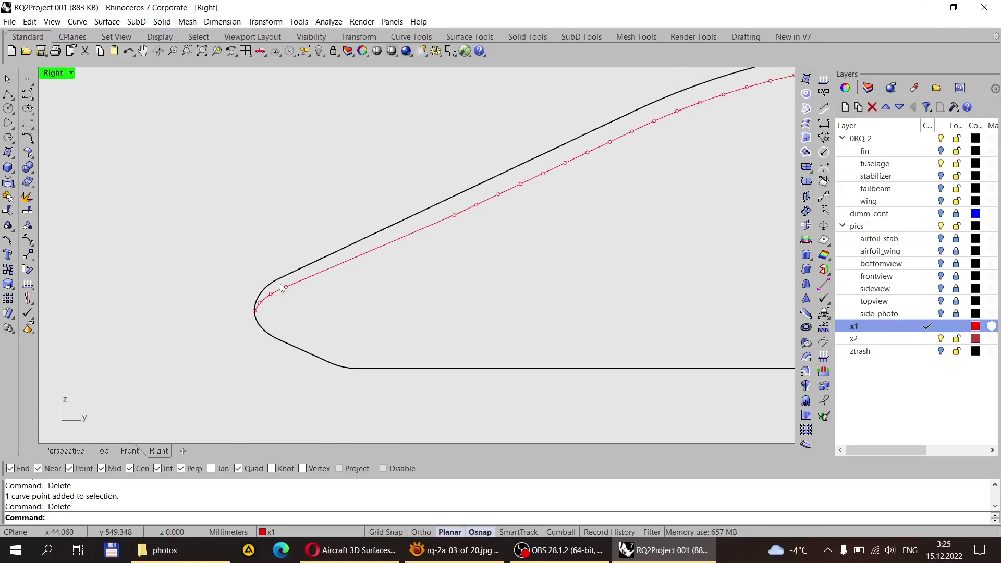
scroll(282, 288, up, 5)
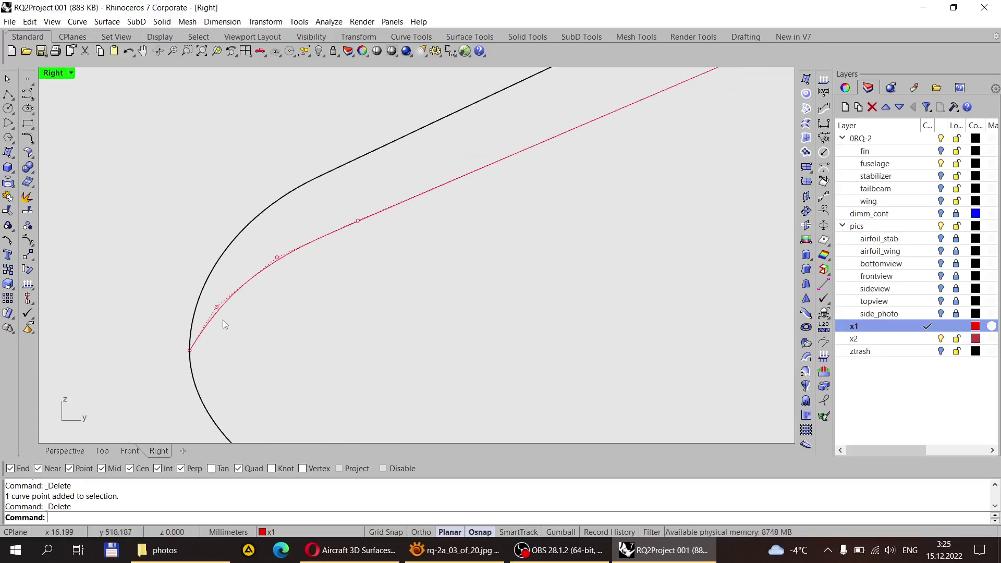
drag(216, 295, 184, 290)
scroll(217, 285, down, 5)
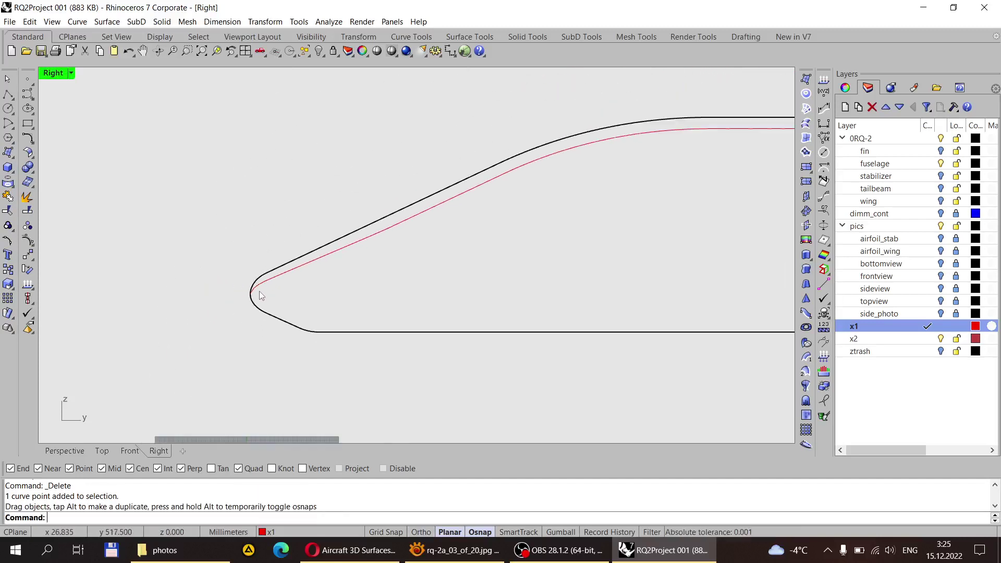
scroll(261, 296, up, 2)
click(64, 451)
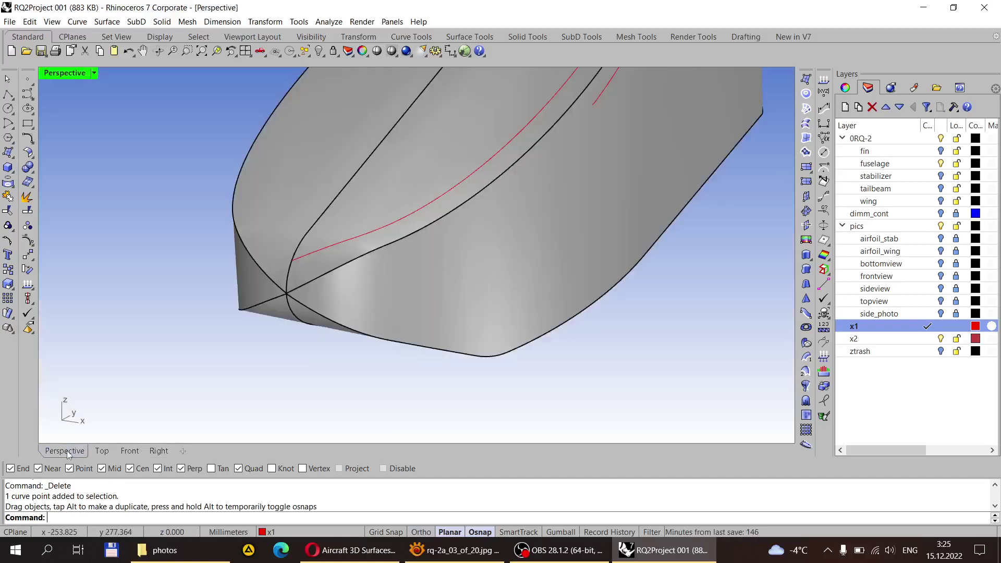
Step: Compare Right and Perspective views, toggling wireframe and shaded to inspect the red seam curve
scroll(215, 292, down, 5)
scroll(202, 352, up, 5)
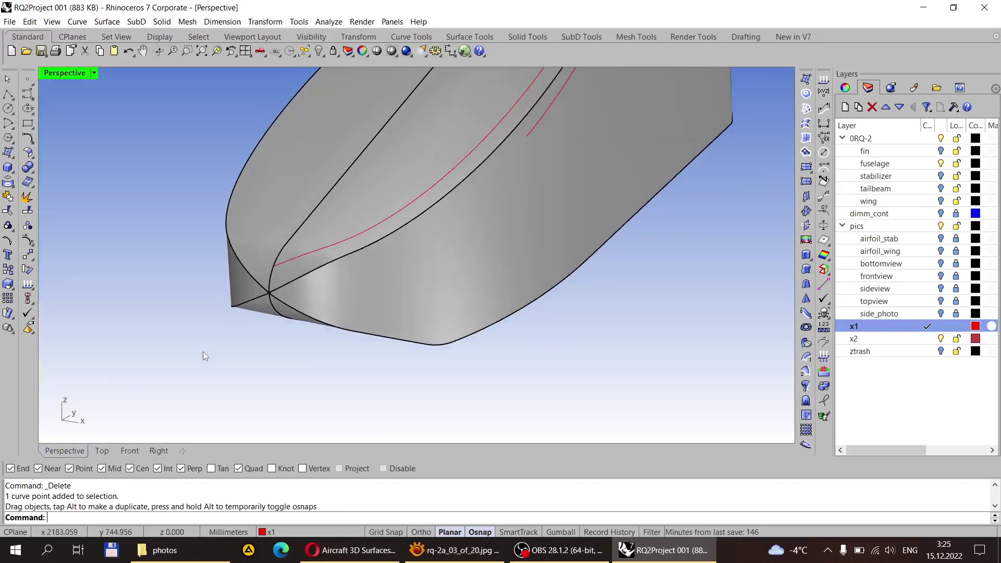
click(159, 451)
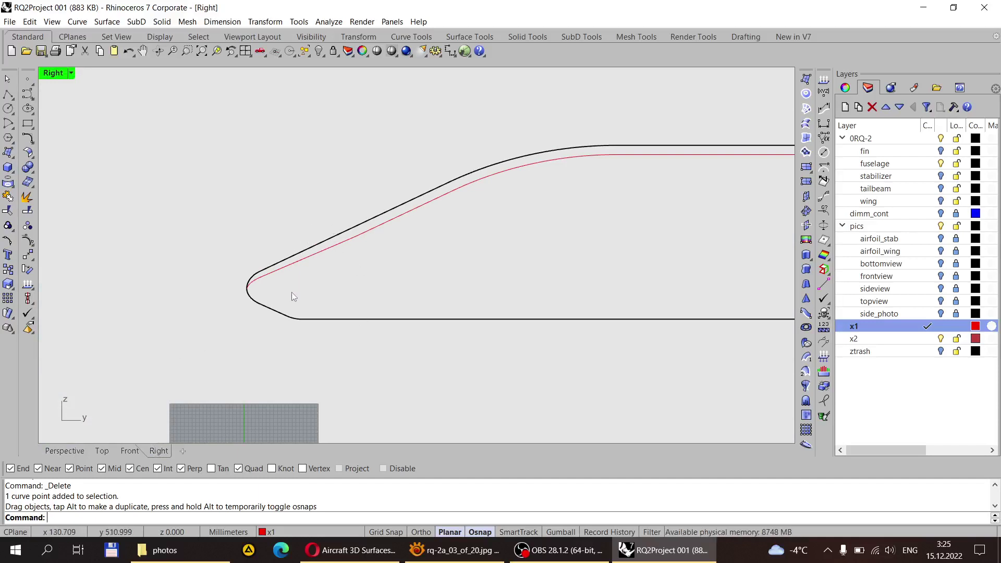
click(65, 451)
mouse_move(232, 317)
right_down()
mouse_move(353, 244)
mouse_move(405, 240)
mouse_move(385, 266)
right_up()
scroll(464, 189, up, 3)
right_click(392, 51)
click(317, 278)
right_drag(317, 278, 409, 297)
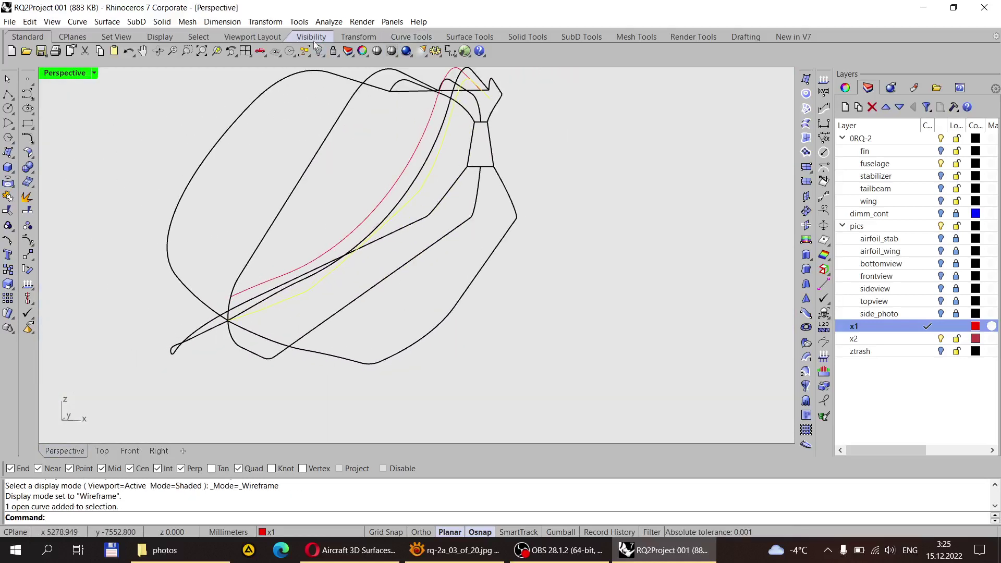
click(392, 51)
scroll(375, 220, up, 5)
mouse_move(375, 221)
right_down()
mouse_move(325, 264)
mouse_move(489, 134)
mouse_move(543, 189)
right_up()
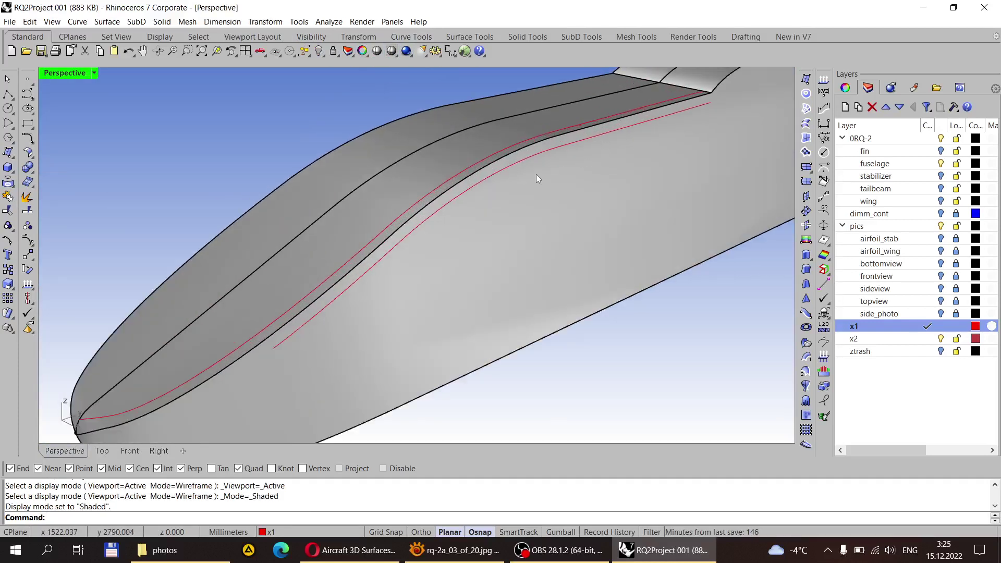
Step: Check the fuselage surface and lower red curve by selecting them, then return to Right view
click(602, 183)
scroll(528, 203, down, 5)
scroll(459, 261, up, 2)
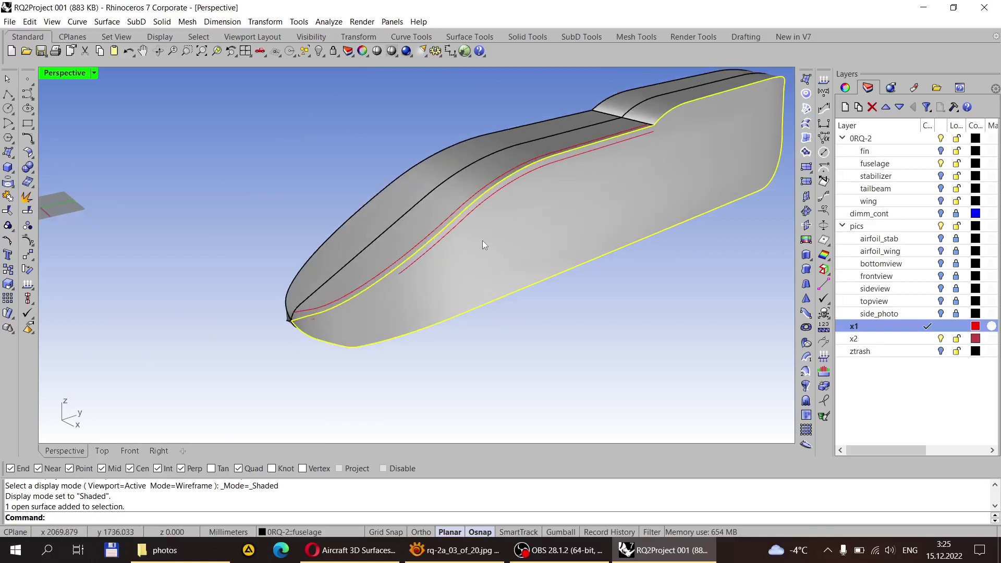
key(Escape)
scroll(591, 228, up, 3)
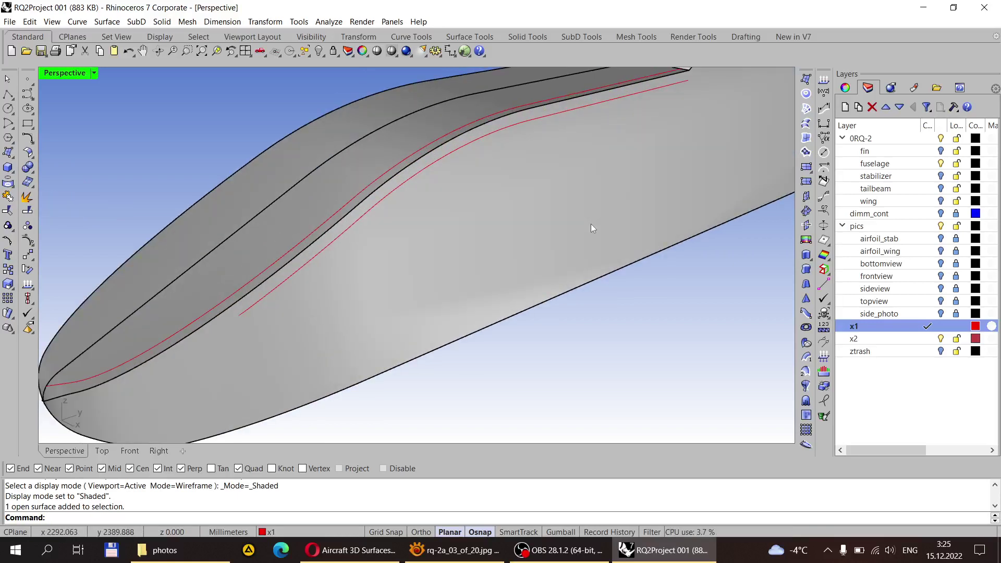
click(538, 123)
key(Escape)
scroll(559, 156, down, 2)
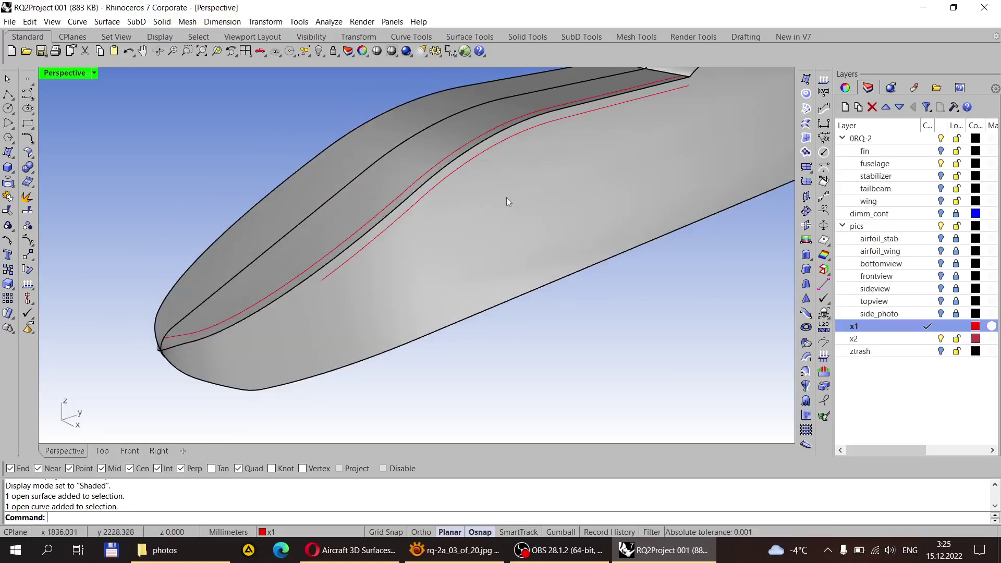
click(364, 275)
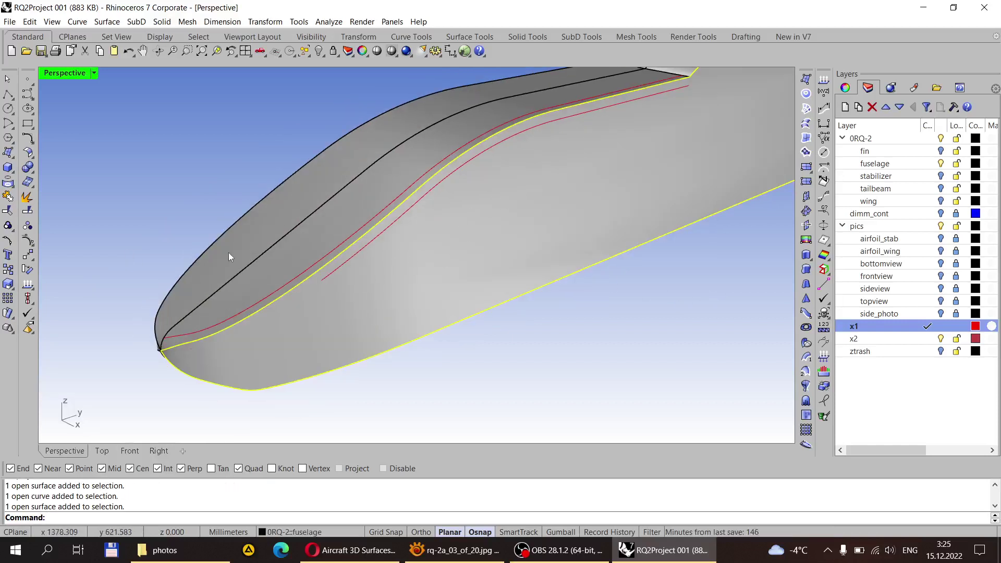
key(Escape)
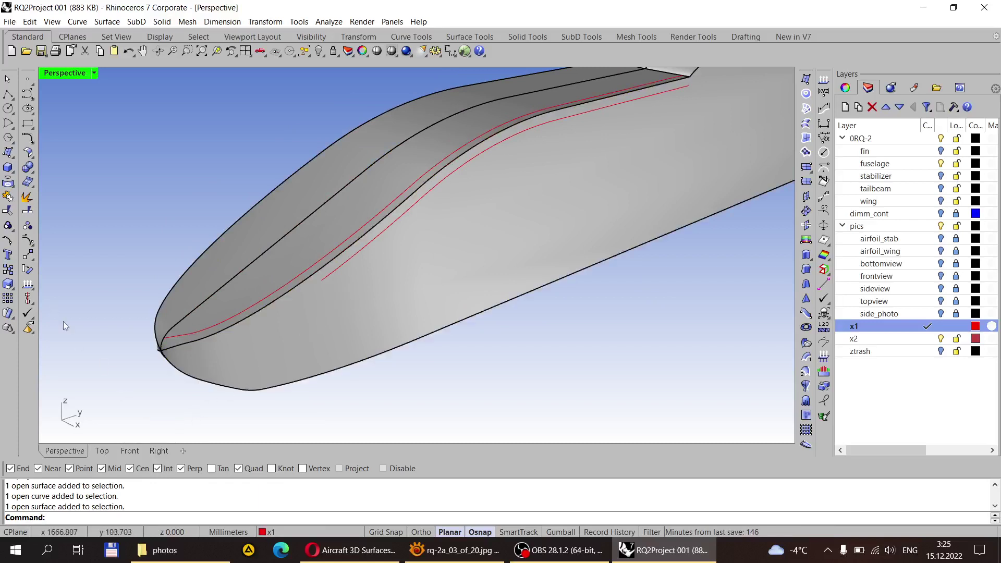
click(158, 451)
scroll(178, 317, down, 4)
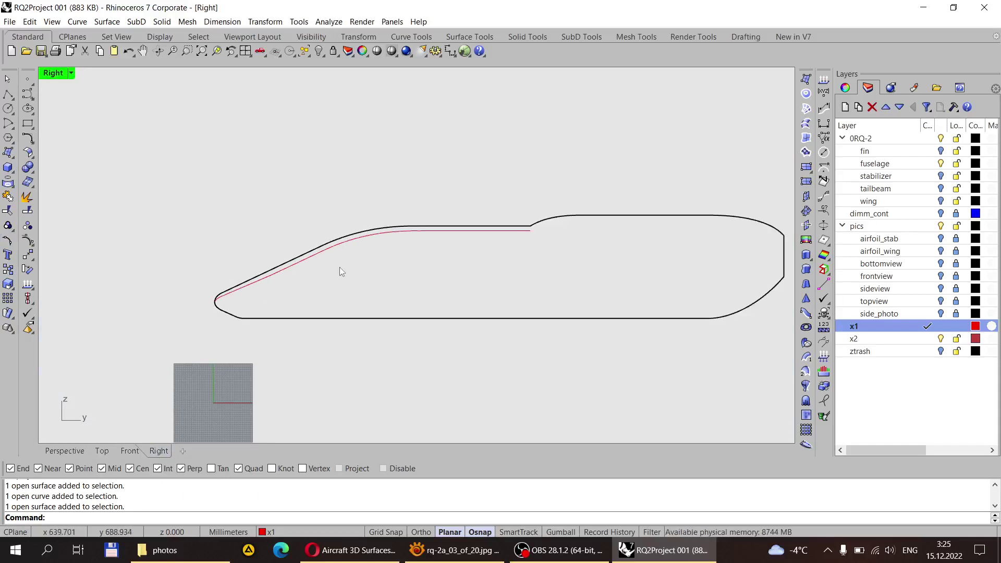
Step: Project the red seam curve onto the nose surfaces picked by click and window selection
click(6, 182)
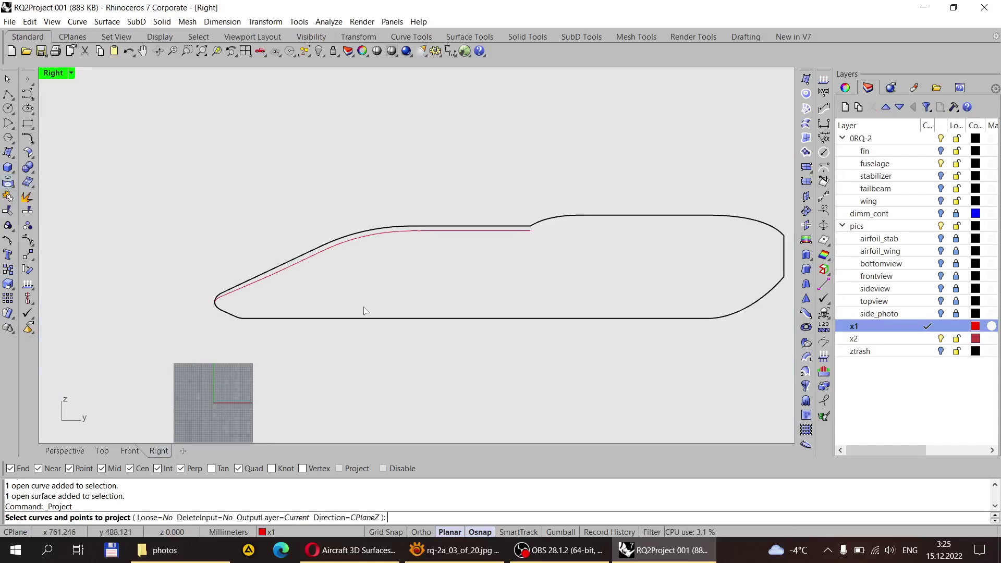
scroll(373, 264, up, 3)
click(387, 205)
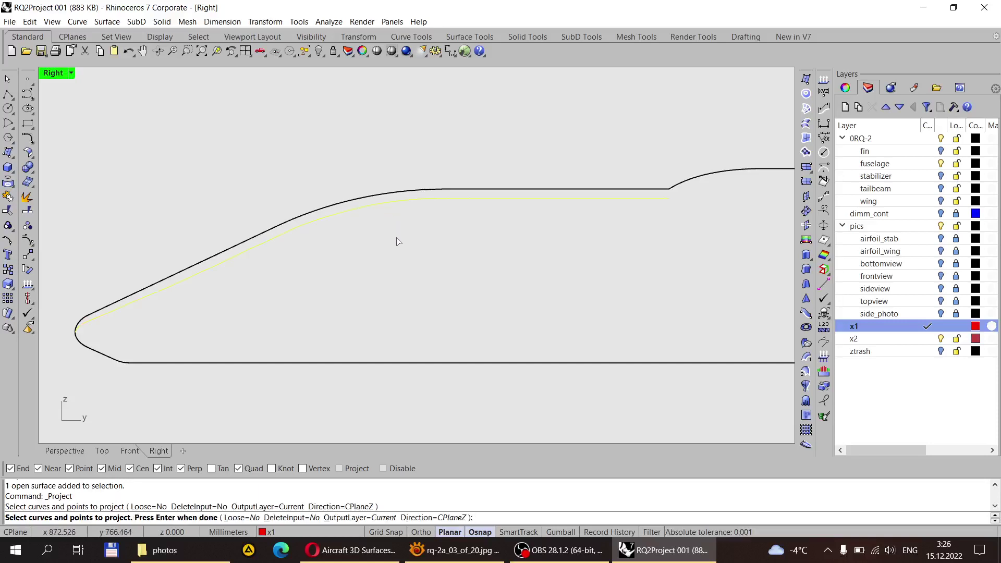
key(Return)
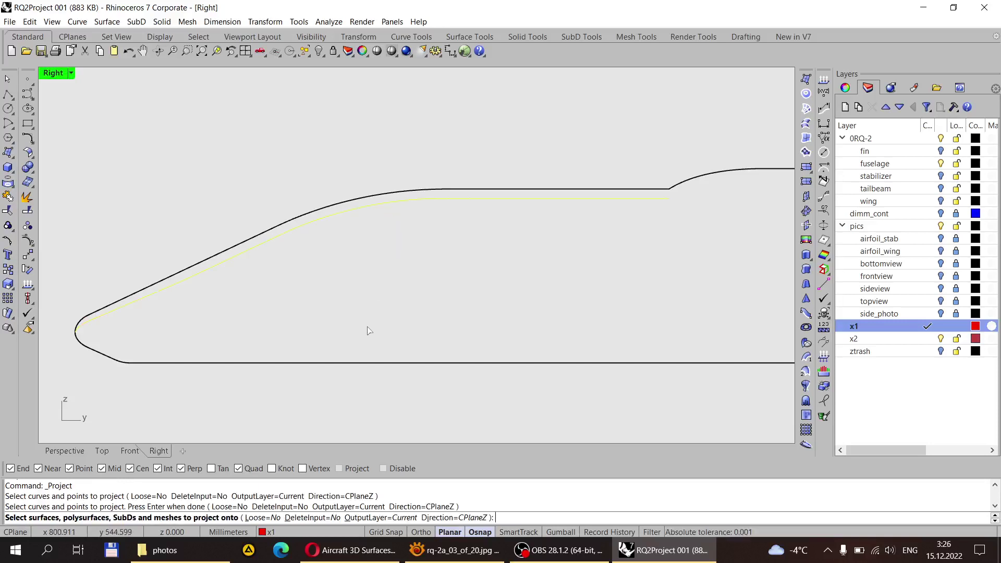
click(365, 362)
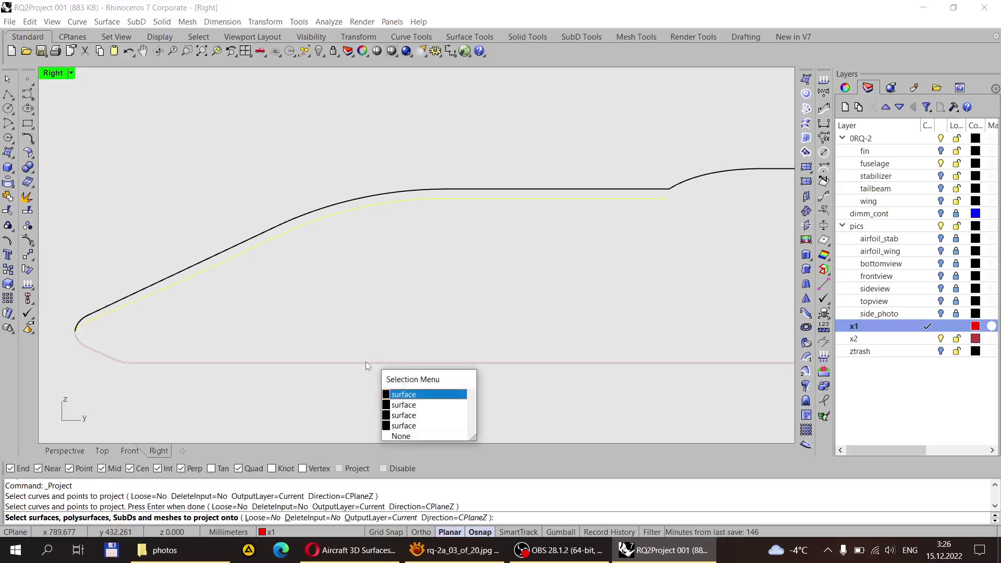
click(404, 422)
scroll(347, 251, down, 2)
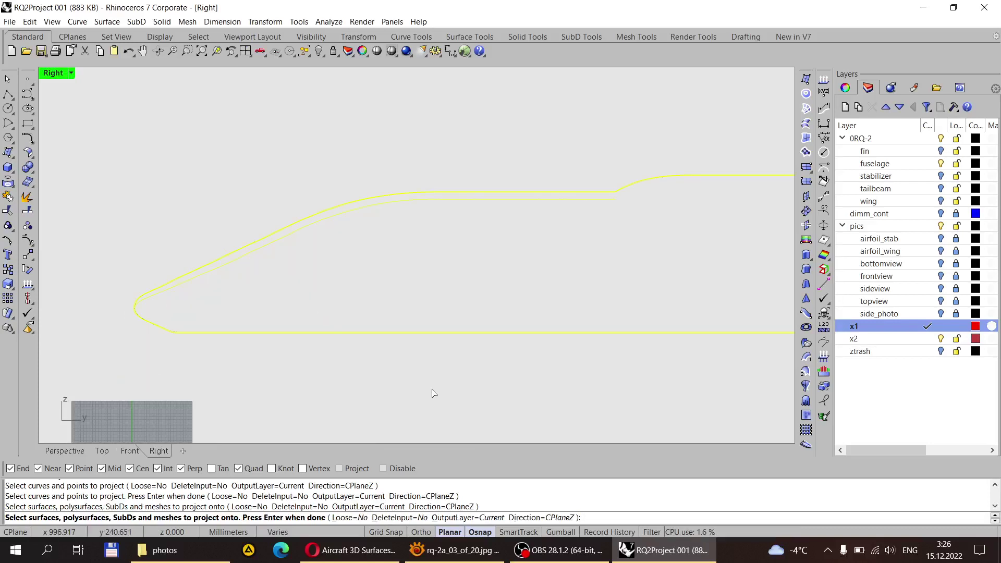
drag(431, 388, 294, 287)
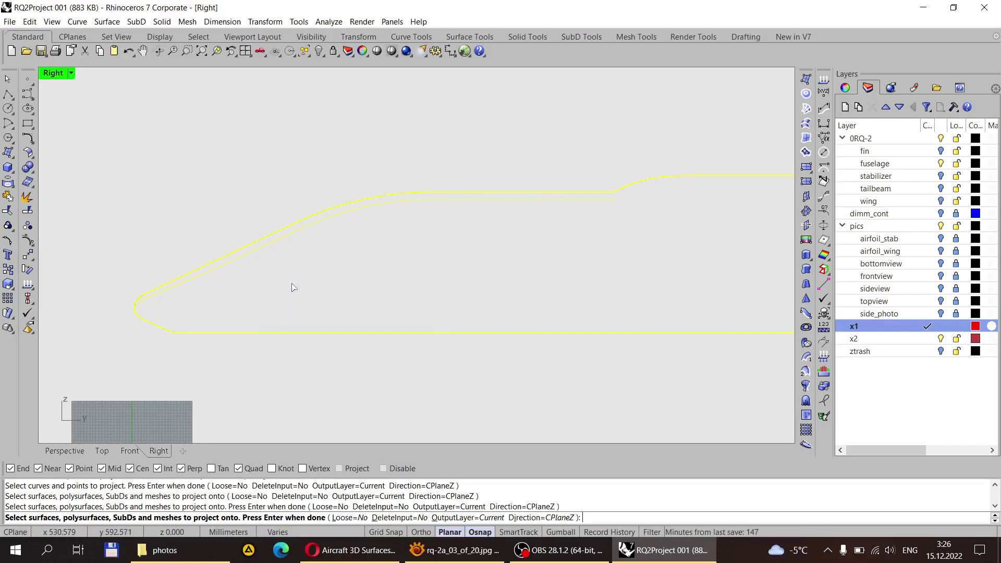
scroll(261, 293, up, 2)
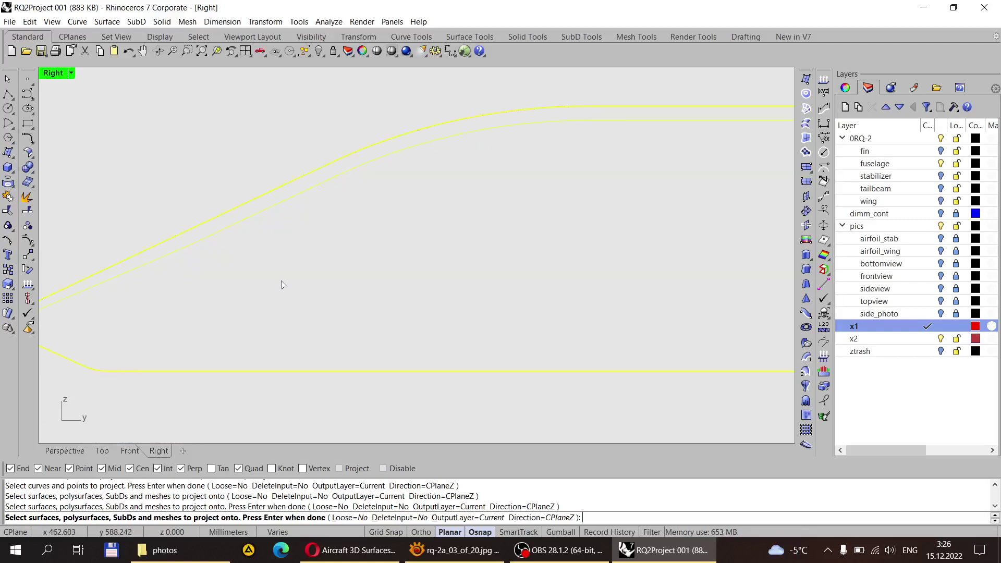
key(Return)
click(65, 452)
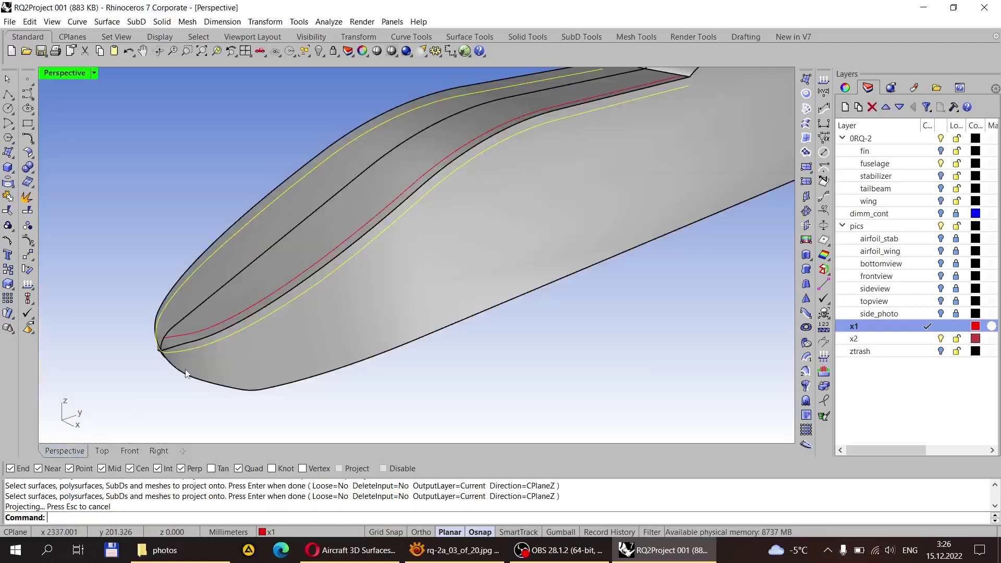
Step: Delete the first surplus projected copy of the seam curve in the Perspective view
right_drag(324, 266, 409, 241)
right_drag(303, 293, 402, 311)
scroll(425, 365, up, 5)
key(Escape)
right_drag(510, 352, 340, 354)
click(339, 356)
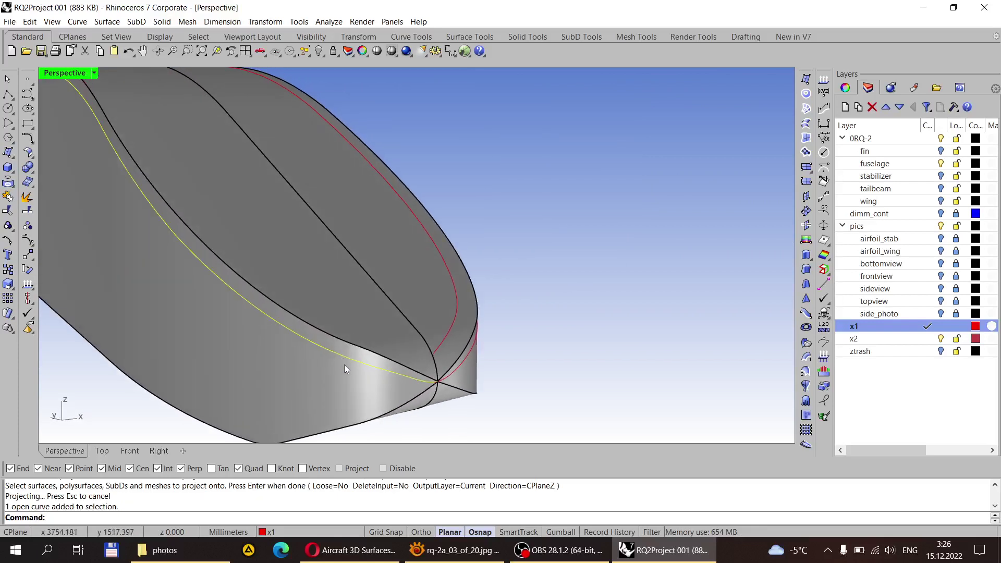
key(Delete)
Step: Delete another unwanted projected curve in wireframe display, then return to shaded display
right_drag(436, 315, 262, 321)
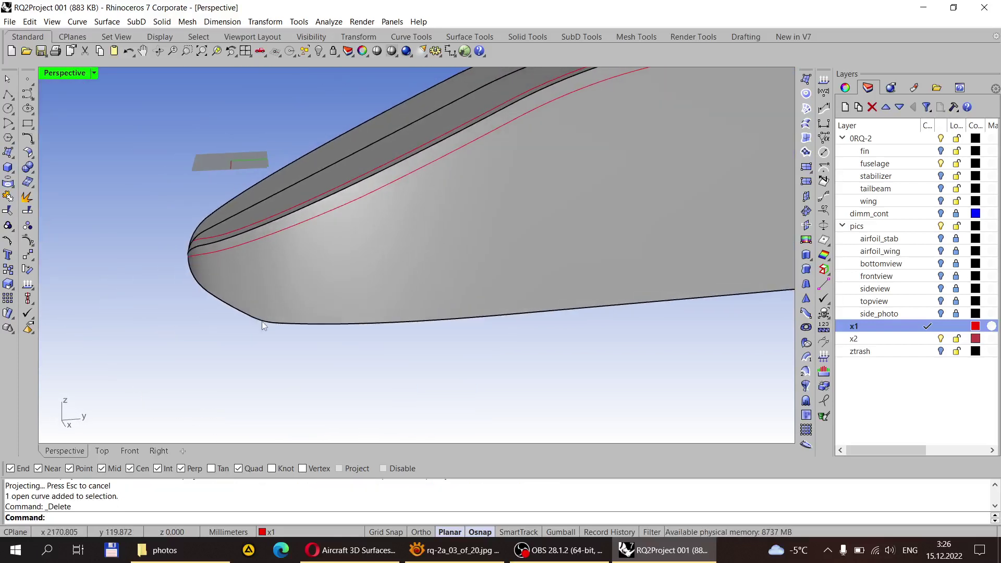
scroll(306, 296, down, 7)
scroll(647, 179, up, 5)
scroll(534, 219, down, 4)
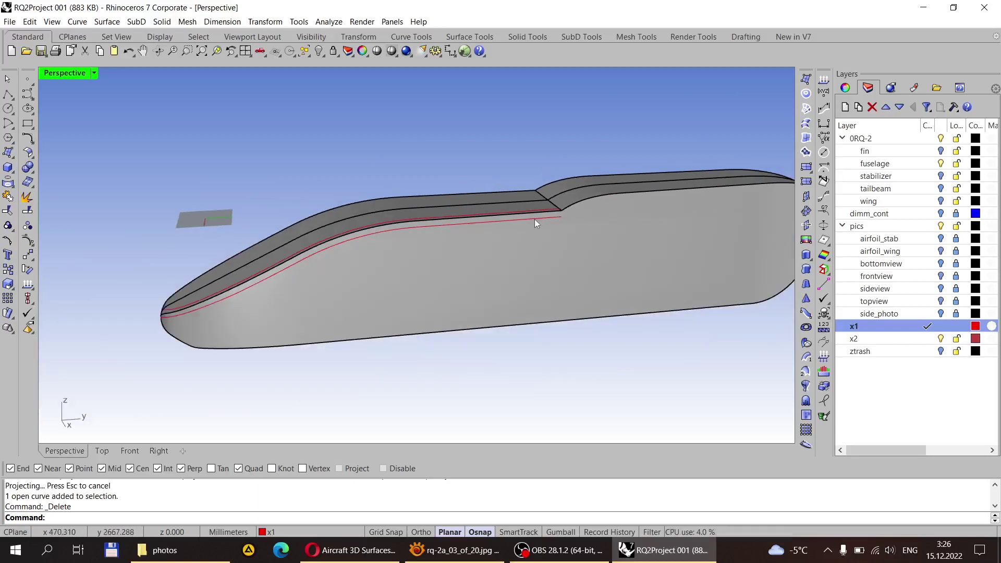
scroll(470, 227, down, 4)
scroll(269, 308, up, 2)
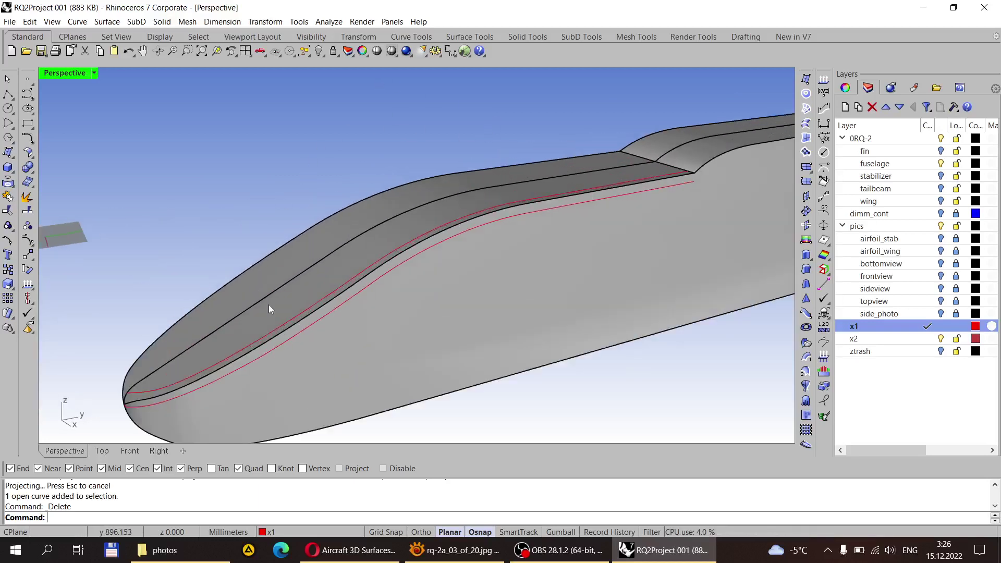
click(392, 51)
right_drag(456, 149, 443, 280)
scroll(420, 330, up, 2)
click(442, 258)
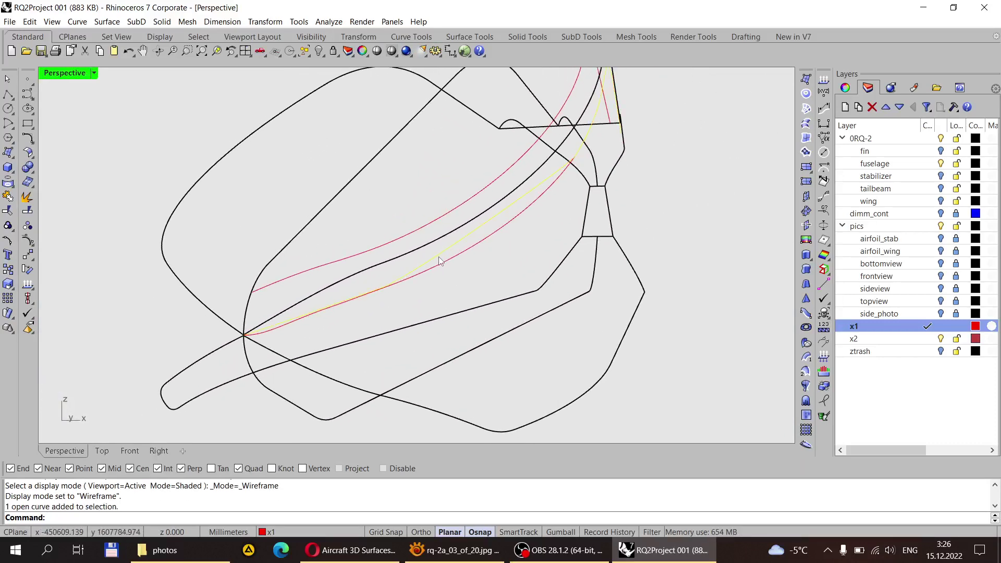
key(Delete)
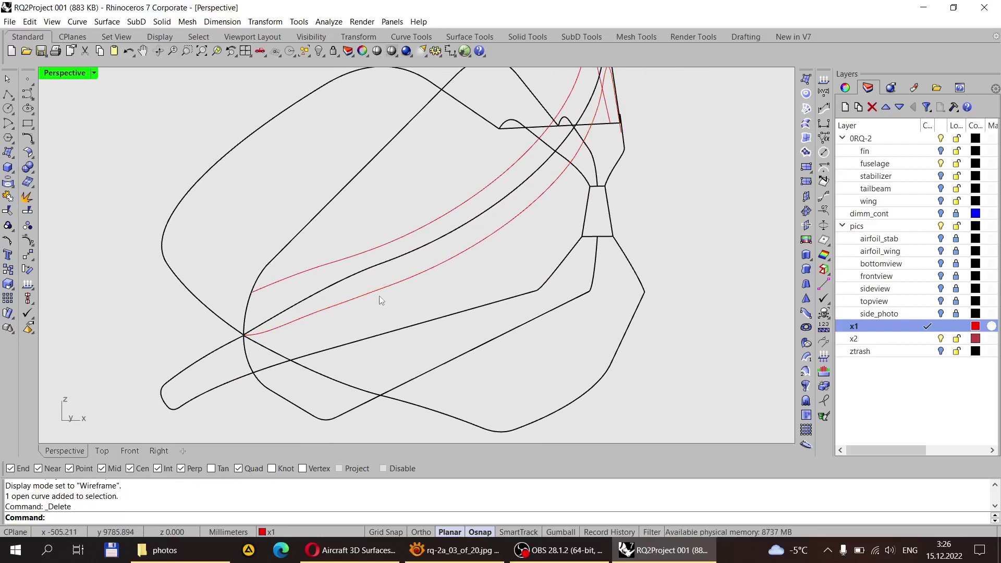
right_drag(380, 296, 399, 98)
click(392, 51)
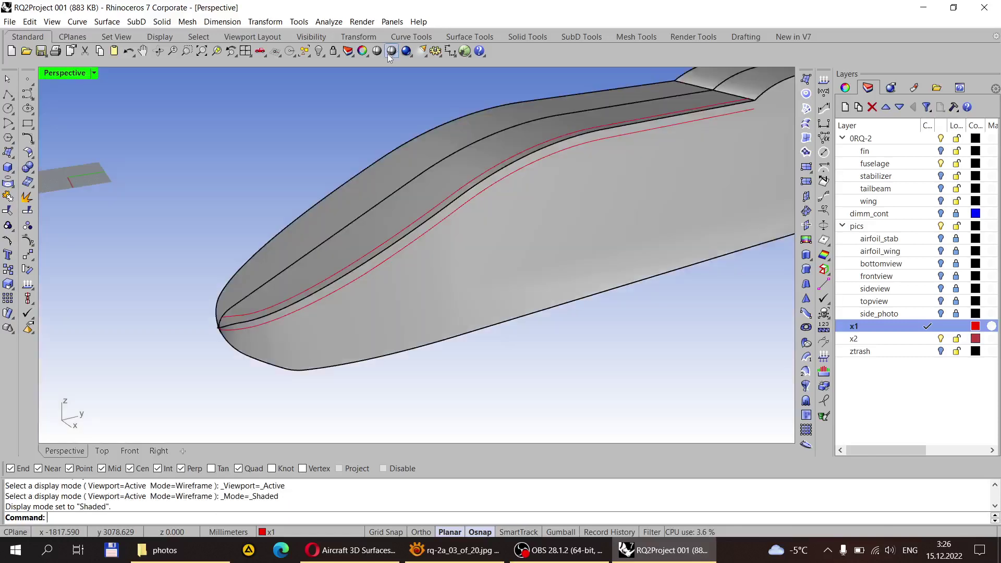
Step: Show the seam curve's control points to inspect how crowded they are, then hide them
mouse_move(386, 209)
right_down()
mouse_move(268, 322)
mouse_move(302, 371)
right_up()
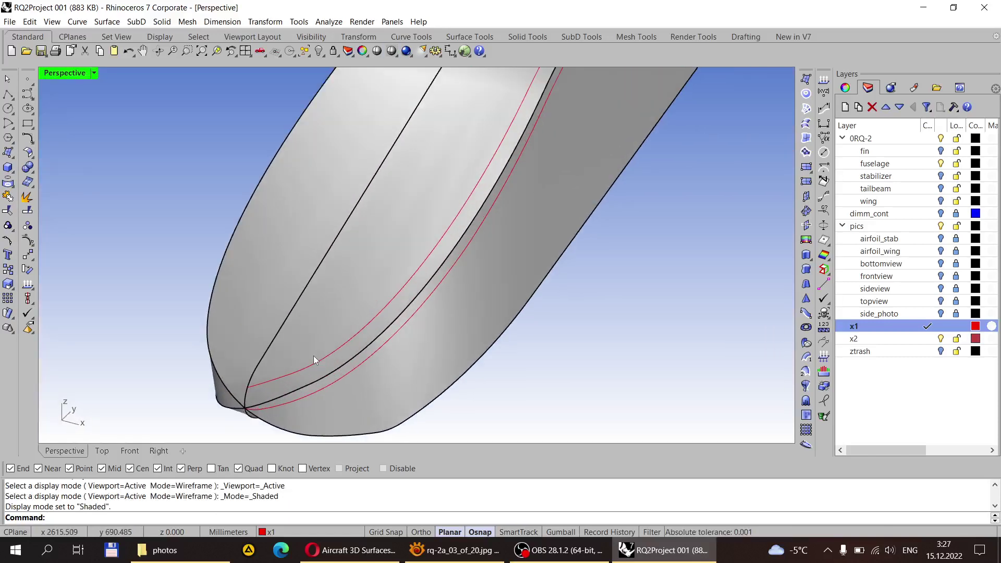
scroll(287, 374, down, 3)
scroll(287, 375, up, 3)
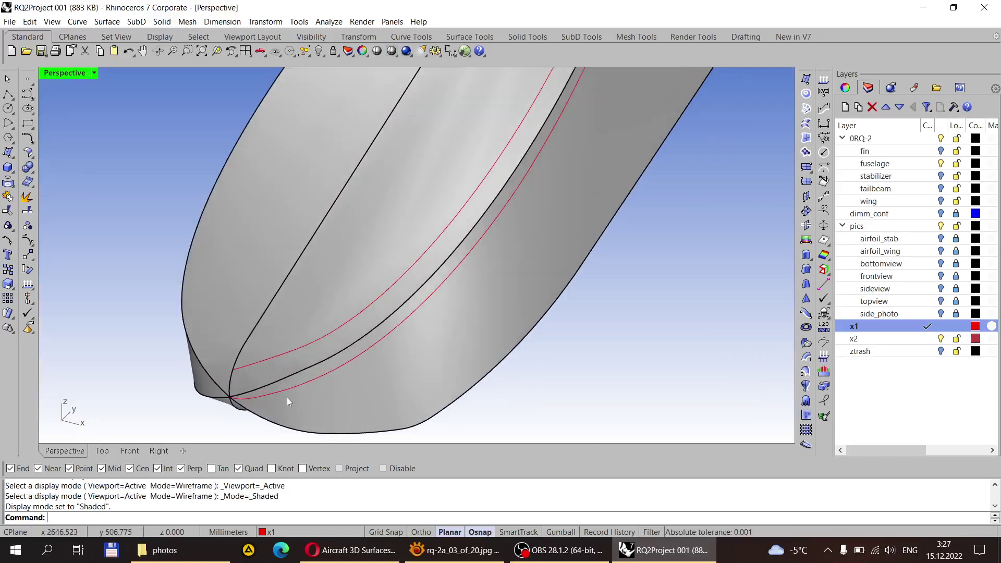
click(293, 358)
click(328, 386)
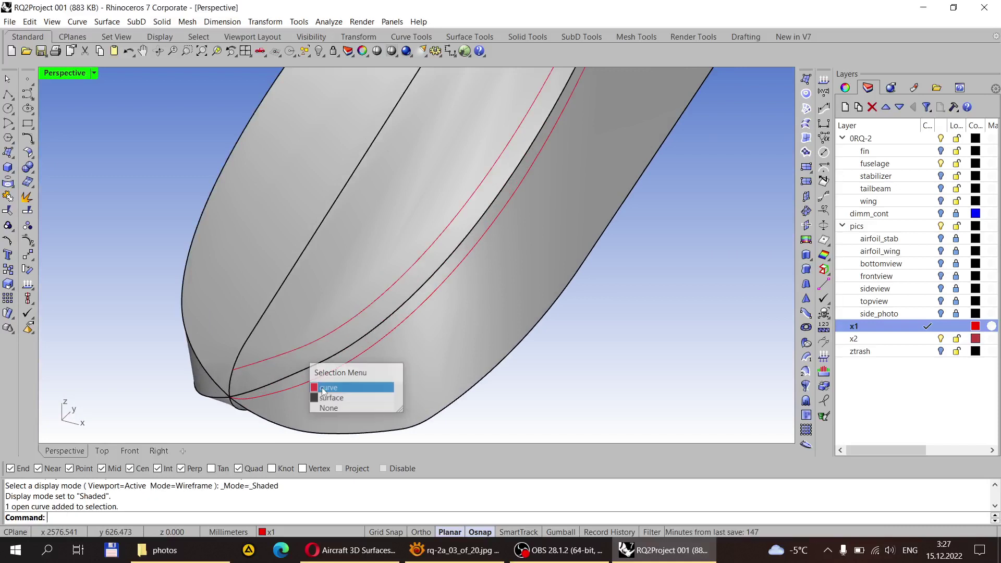
scroll(250, 378, up, 3)
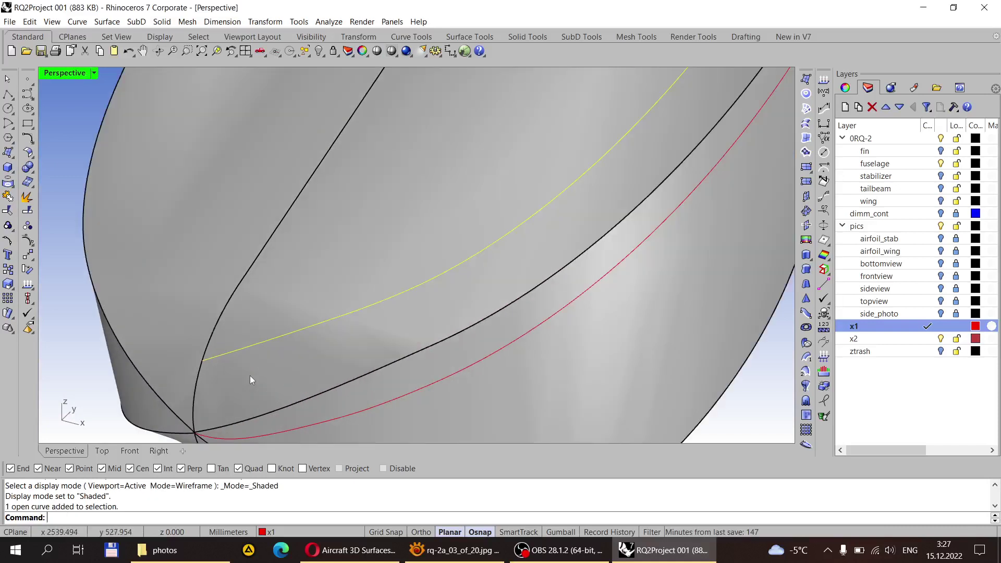
click(28, 241)
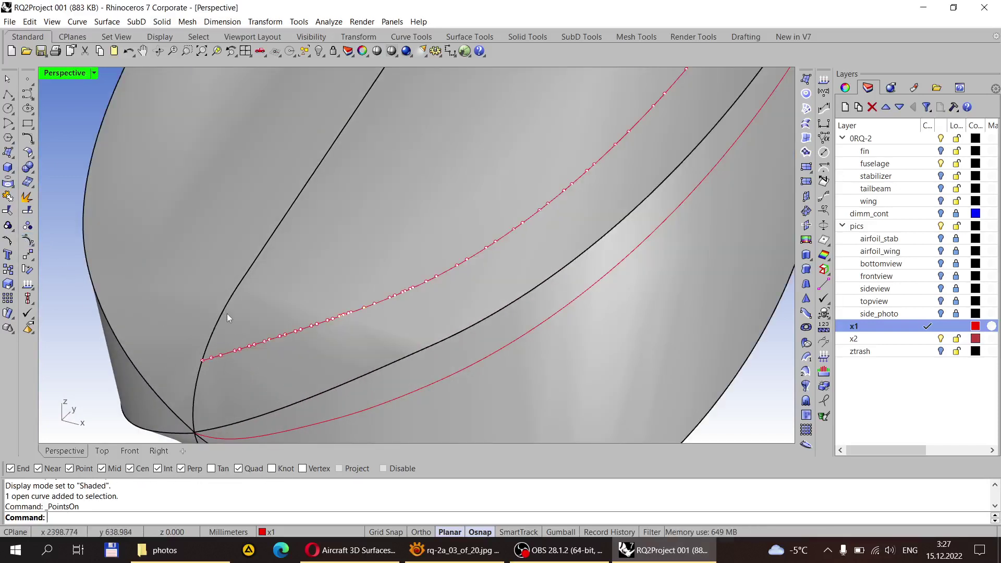
scroll(307, 329, down, 3)
scroll(309, 320, up, 3)
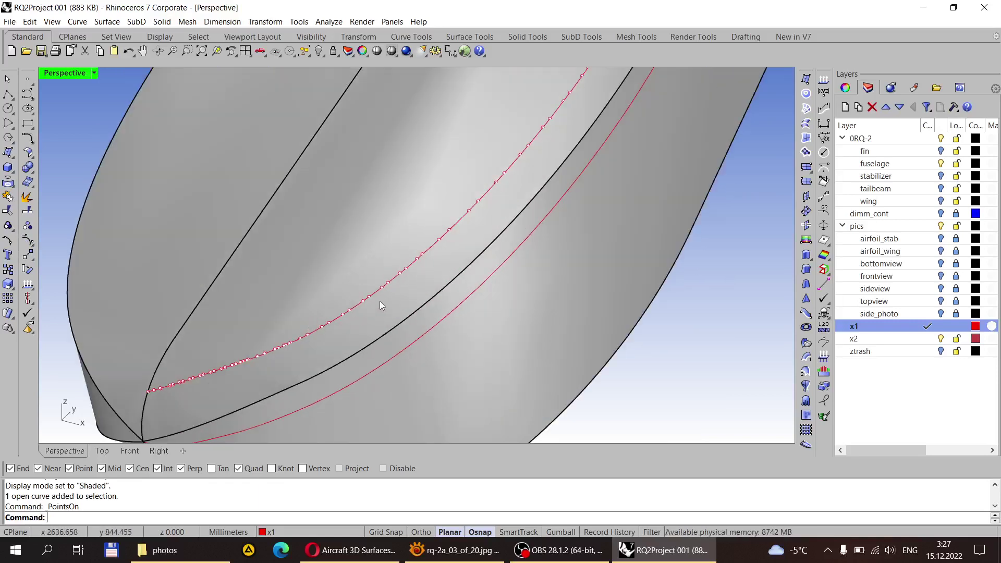
scroll(262, 293, down, 5)
scroll(232, 343, up, 5)
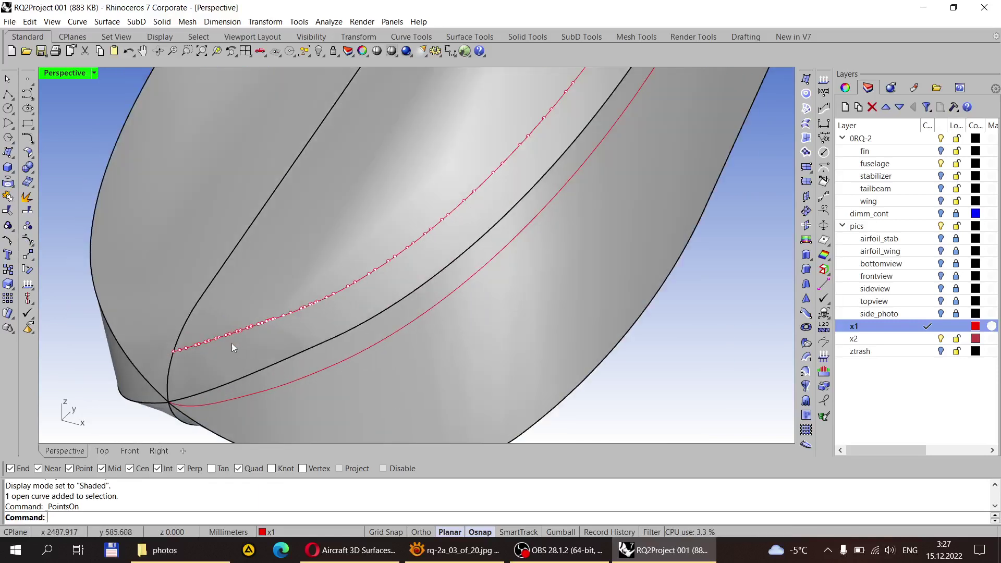
right_drag(287, 299, 274, 245)
scroll(275, 245, up, 7)
key(Escape)
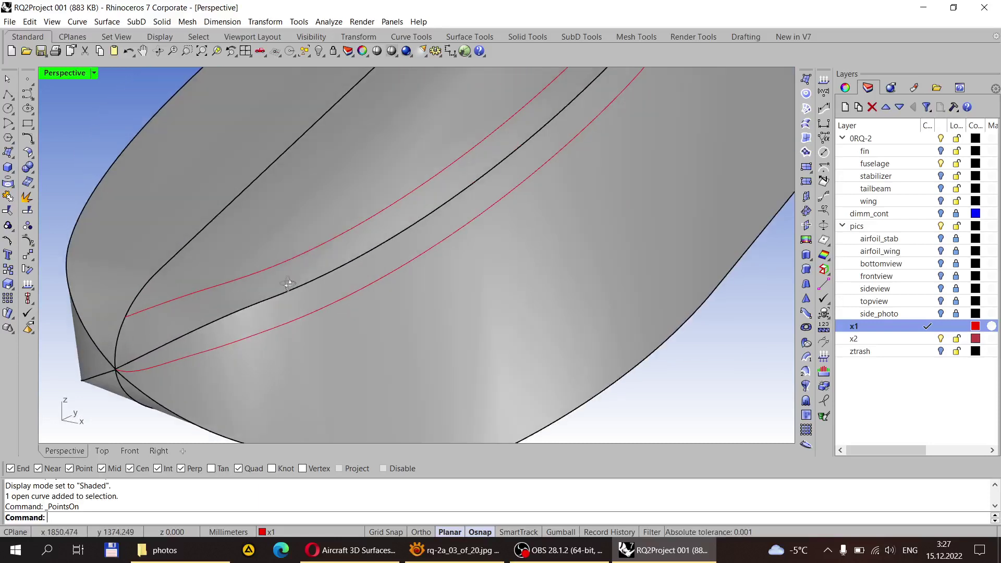
Step: Reselect the upper seam curve from among the overlapping objects on the nose
scroll(288, 280, down, 6)
right_drag(288, 280, 275, 329)
scroll(275, 329, up, 2)
click(281, 322)
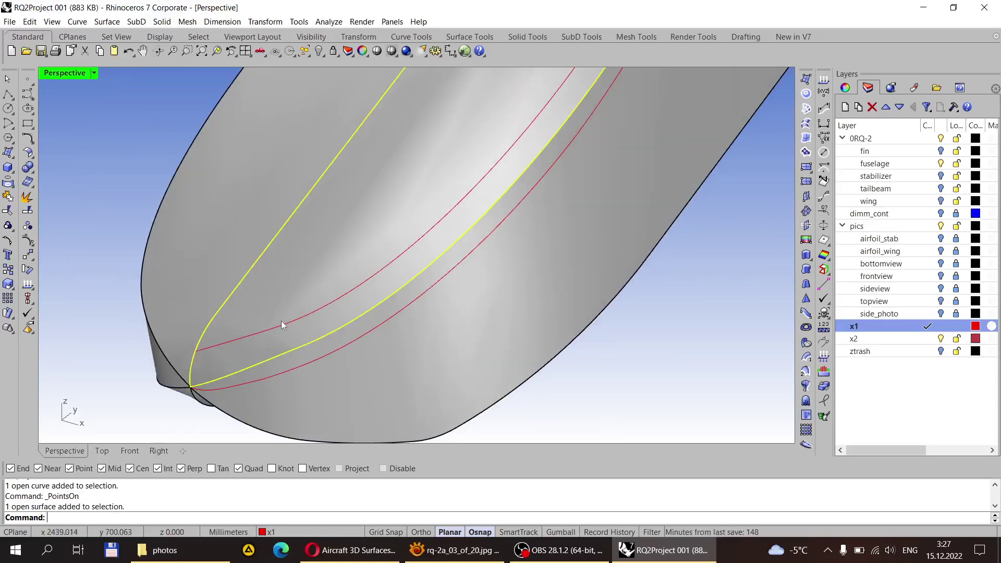
key(Escape)
click(287, 324)
click(317, 360)
right_drag(317, 360, 323, 375)
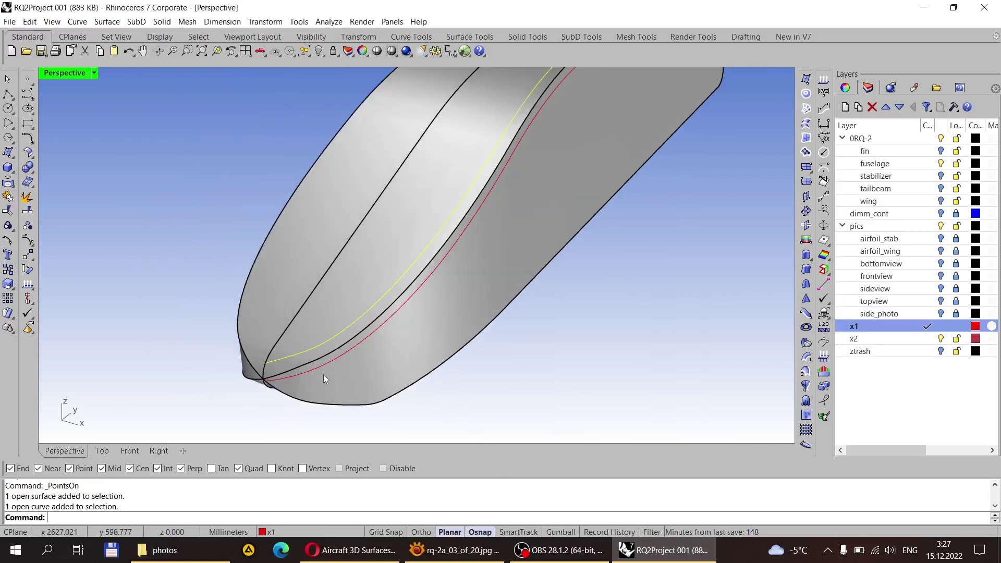
Step: Rebuild the upper seam curve as degree 2 with 51 points, after briefly trying 41
text(Re)
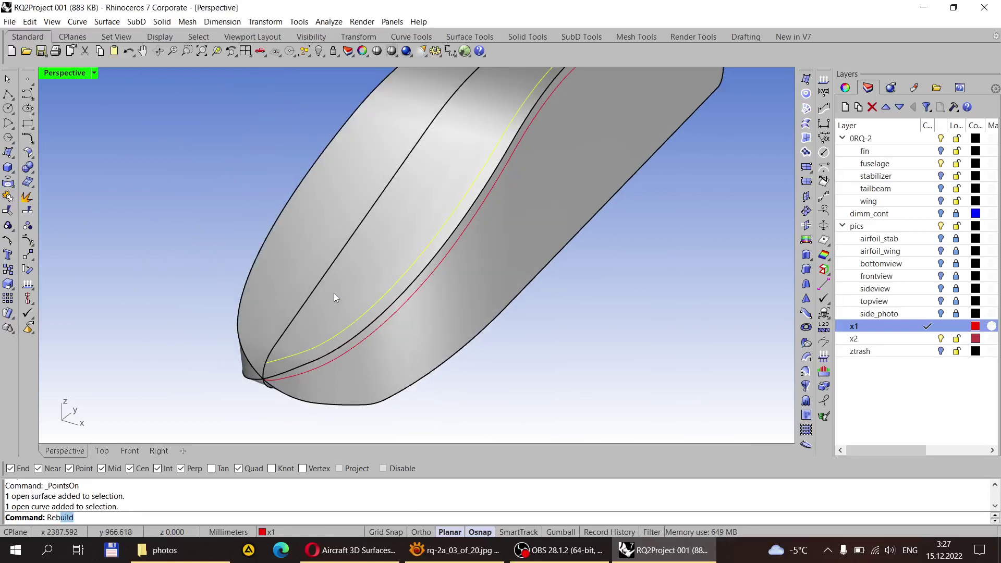
text(b)
key(Return)
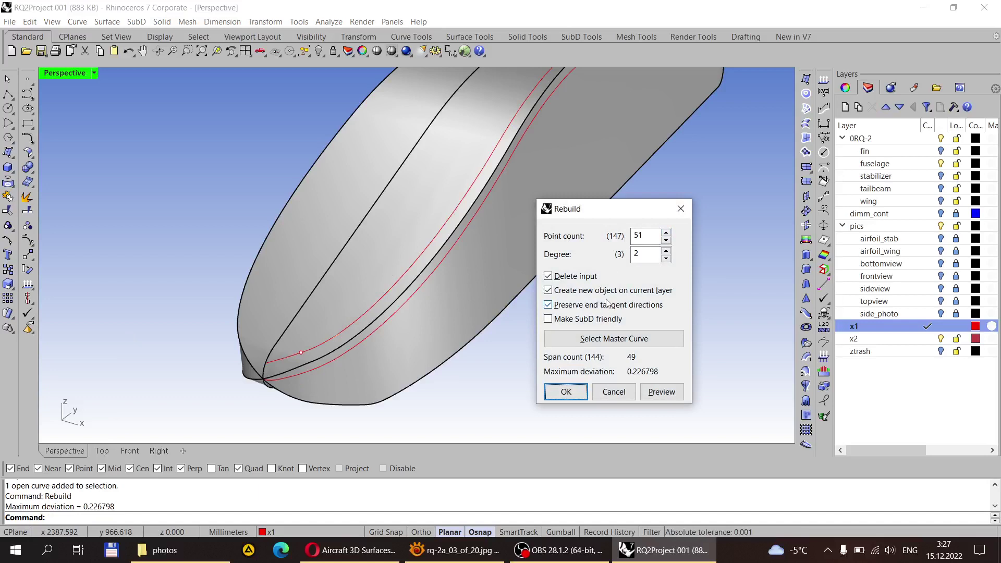
drag(639, 230, 623, 238)
text(4)
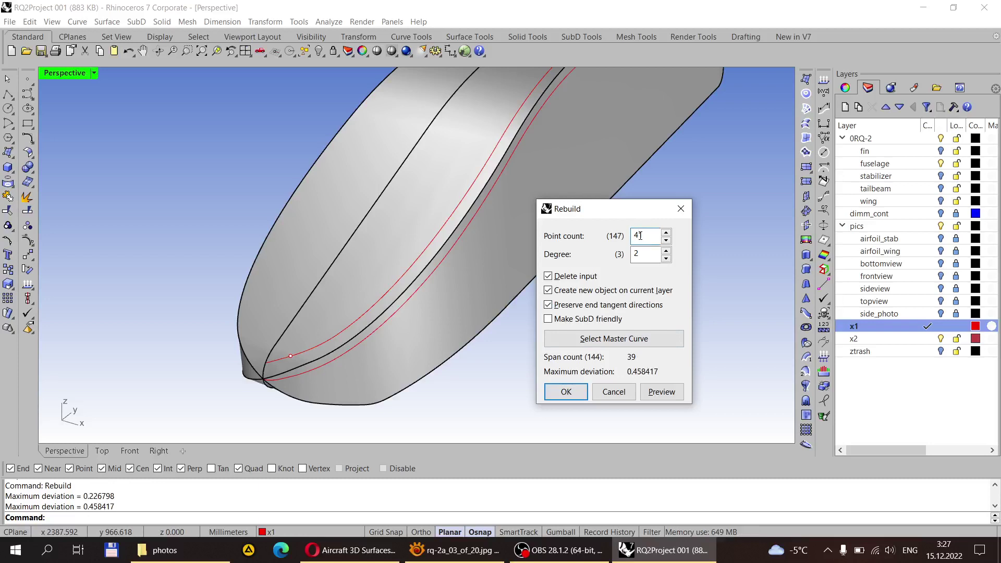
drag(638, 235, 634, 238)
text(5)
click(566, 392)
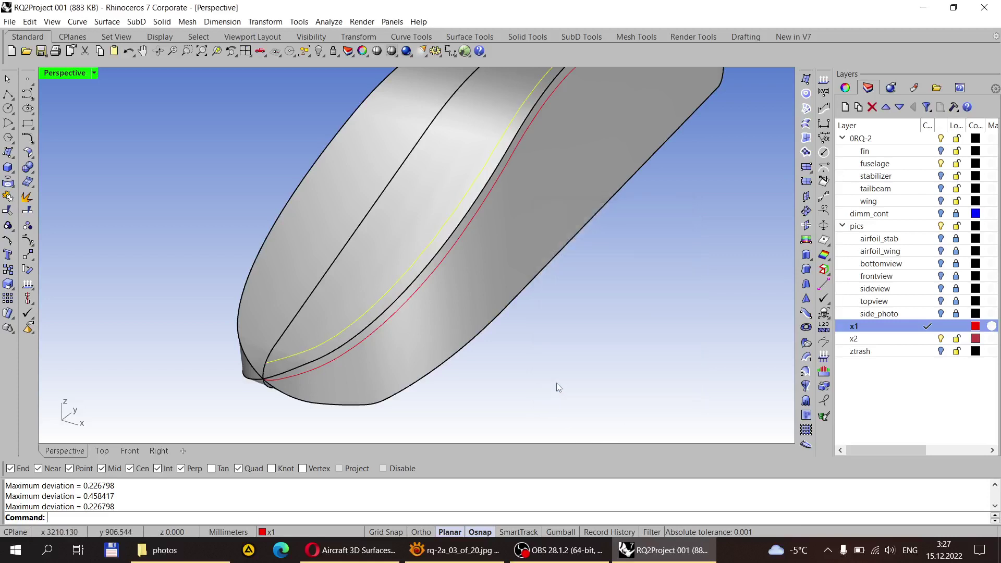
Step: Show the rebuilt curve's control points and delete the one near its end
click(26, 241)
right_drag(250, 260, 328, 334)
scroll(374, 386, up, 5)
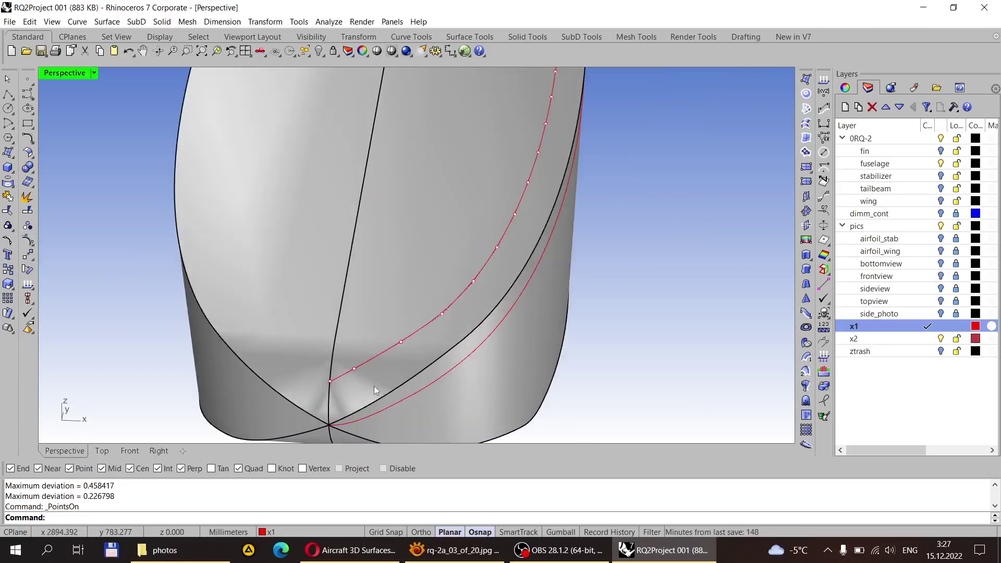
click(346, 360)
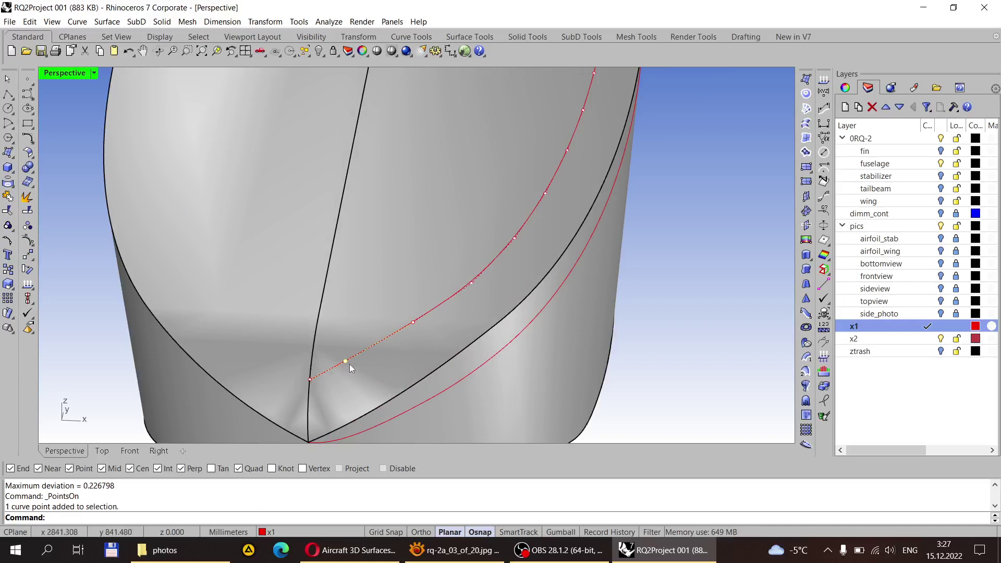
key(Delete)
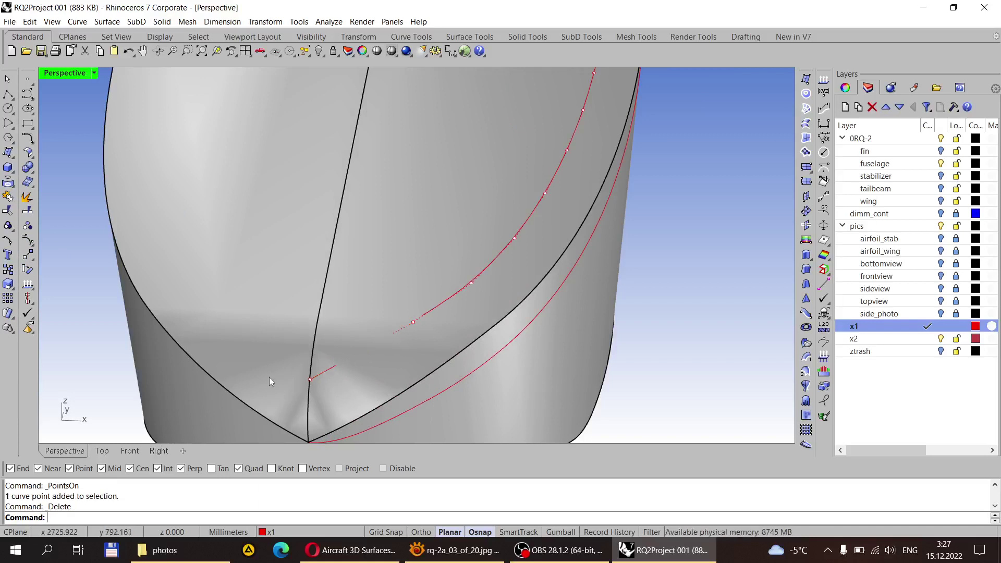
Step: Drag the curve's end point onto the black edge curve at the Int snap
click(310, 380)
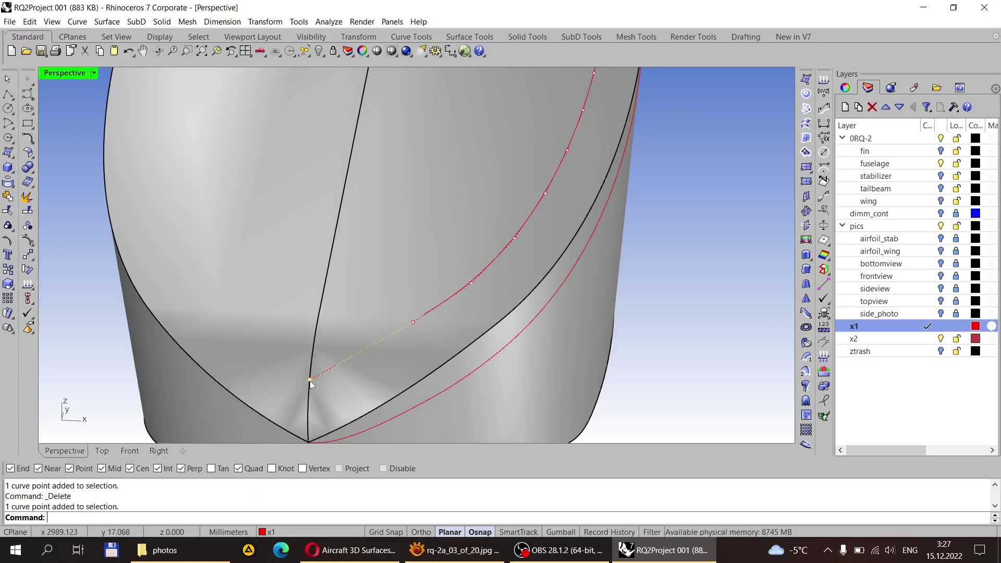
drag(310, 381, 319, 314)
scroll(340, 308, up, 4)
scroll(284, 326, down, 4)
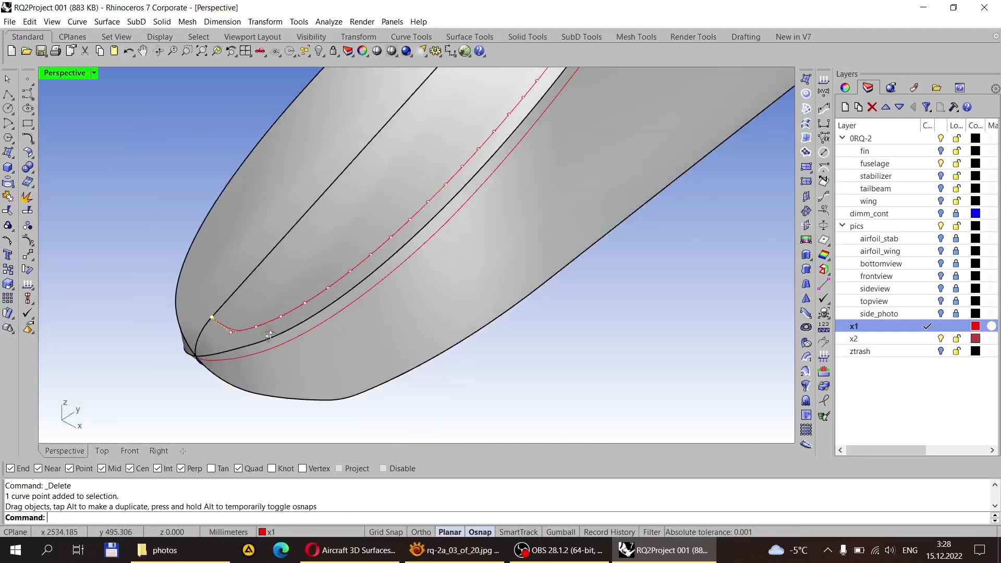
scroll(187, 270, up, 3)
scroll(271, 242, up, 3)
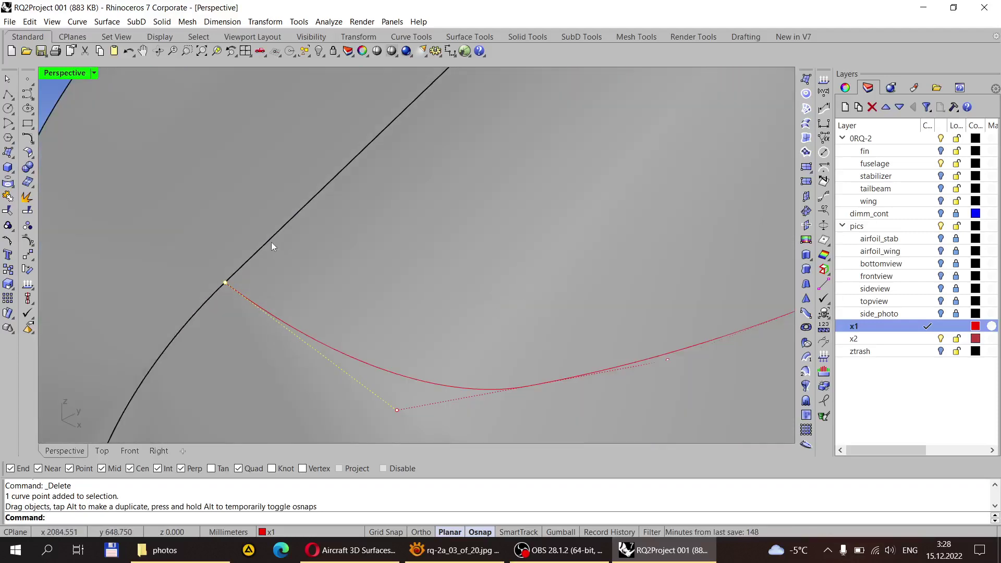
scroll(230, 282, down, 2)
scroll(228, 288, down, 3)
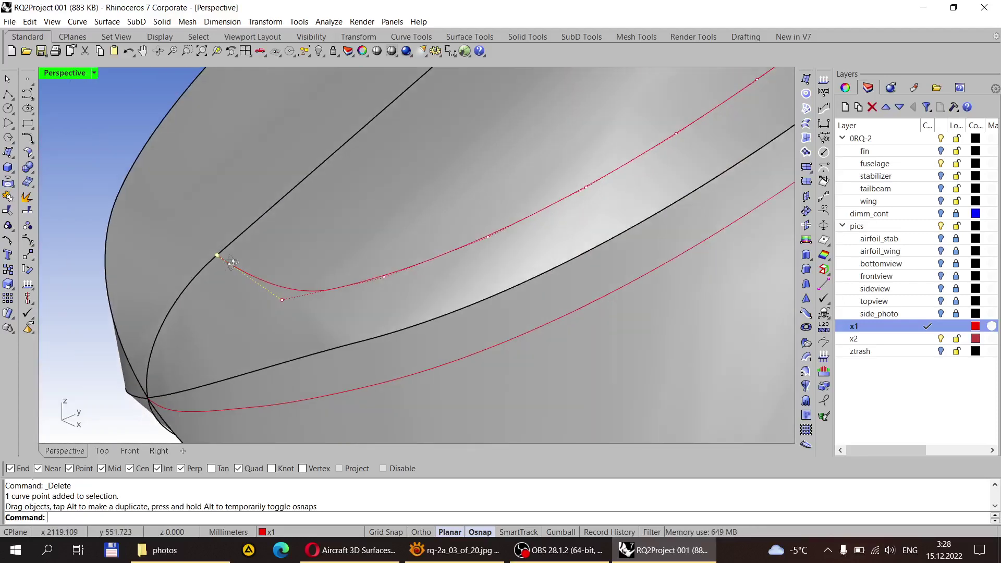
scroll(242, 289, up, 4)
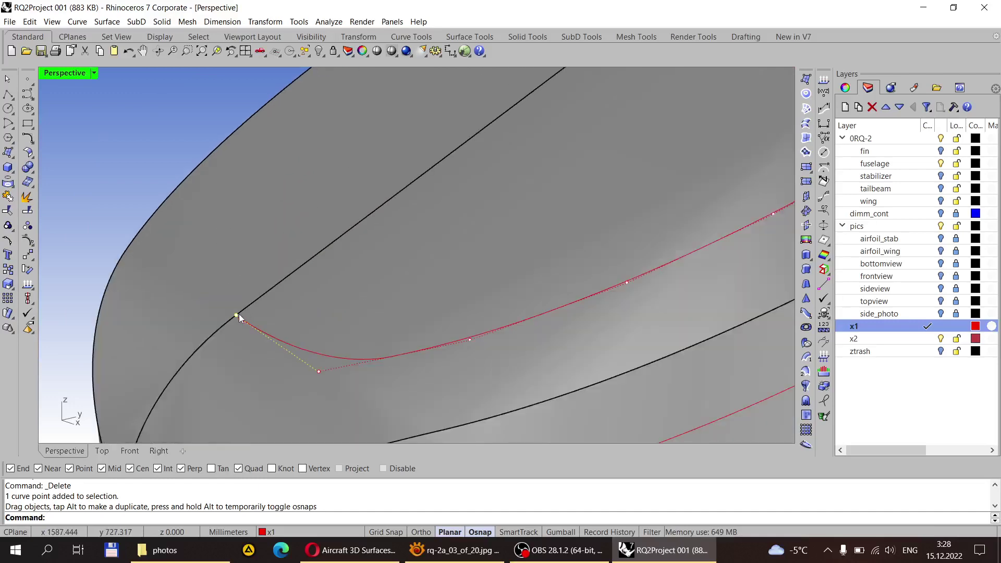
scroll(363, 231, down, 6)
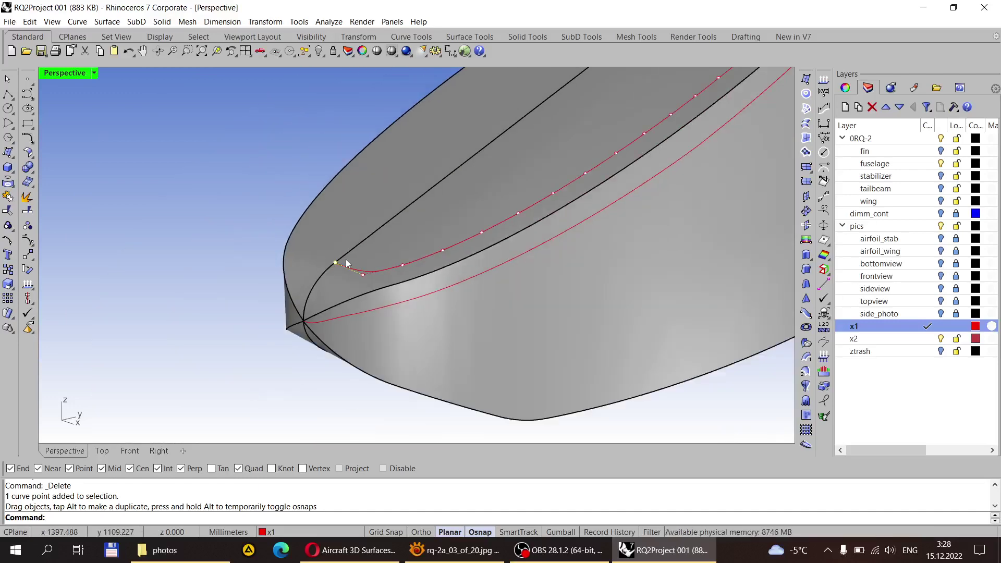
right_drag(345, 262, 392, 239)
scroll(415, 222, up, 5)
right_drag(286, 254, 333, 356)
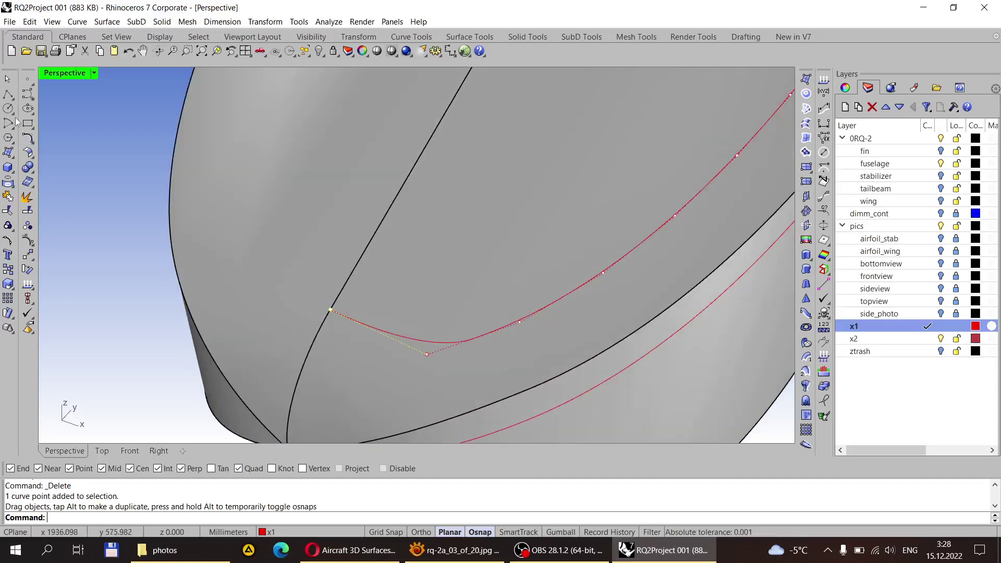
Step: Draw a straight guide polyline starting from the seam curve's end point
click(8, 96)
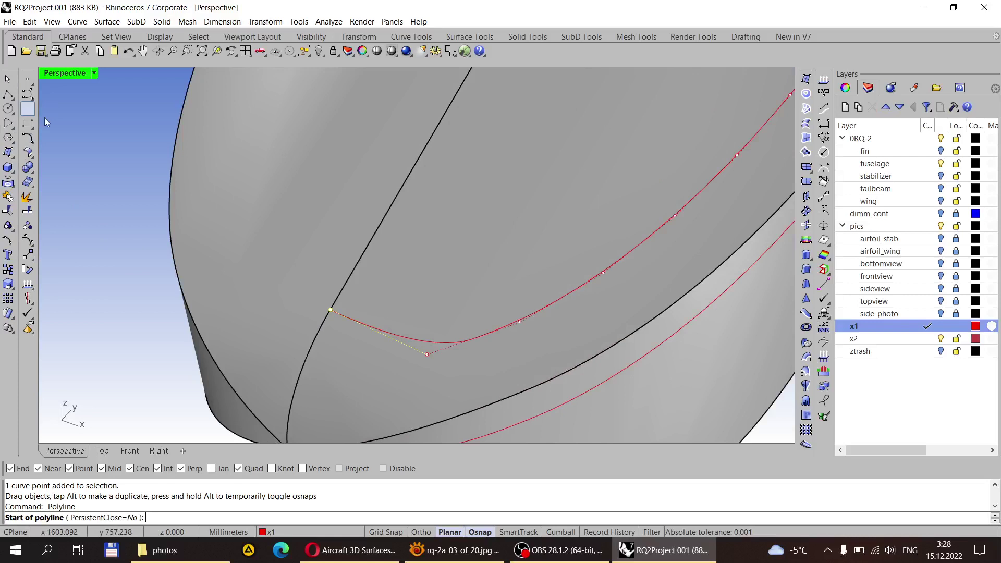
click(330, 310)
right_drag(330, 312, 588, 315)
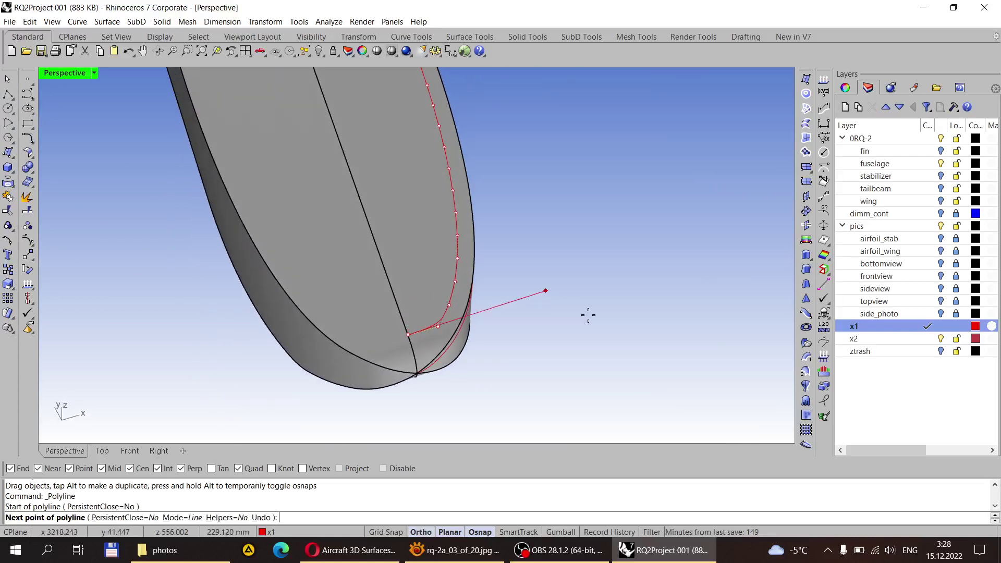
click(558, 288)
key(Return)
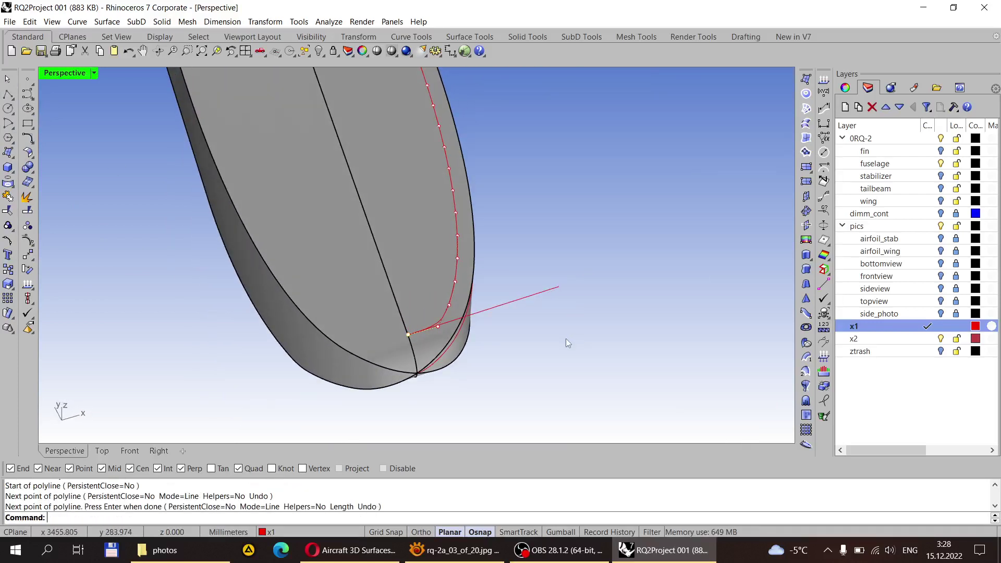
Step: Pull the curve's next control point onto the guide line, then fine-tune it in wireframe
scroll(417, 293, up, 8)
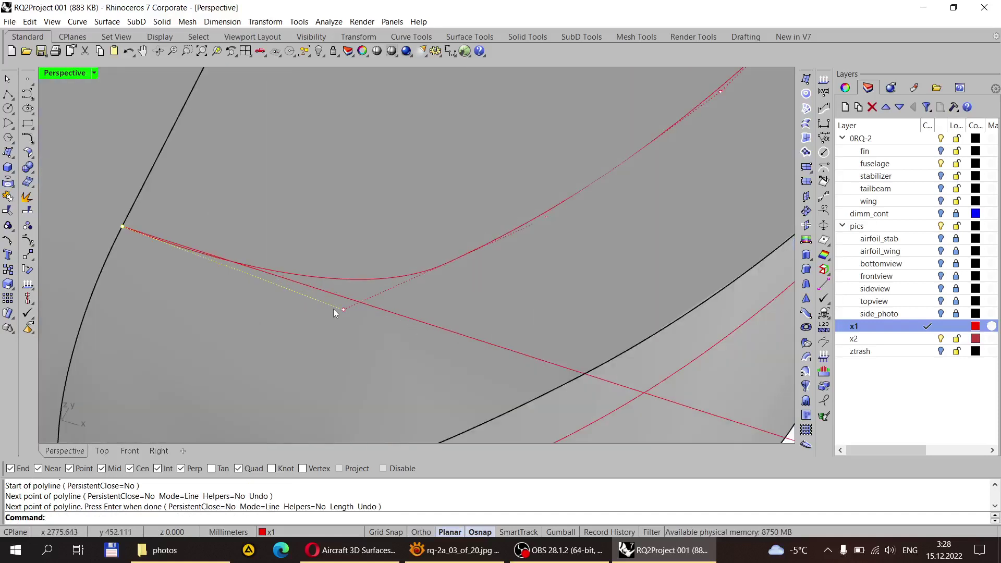
click(345, 310)
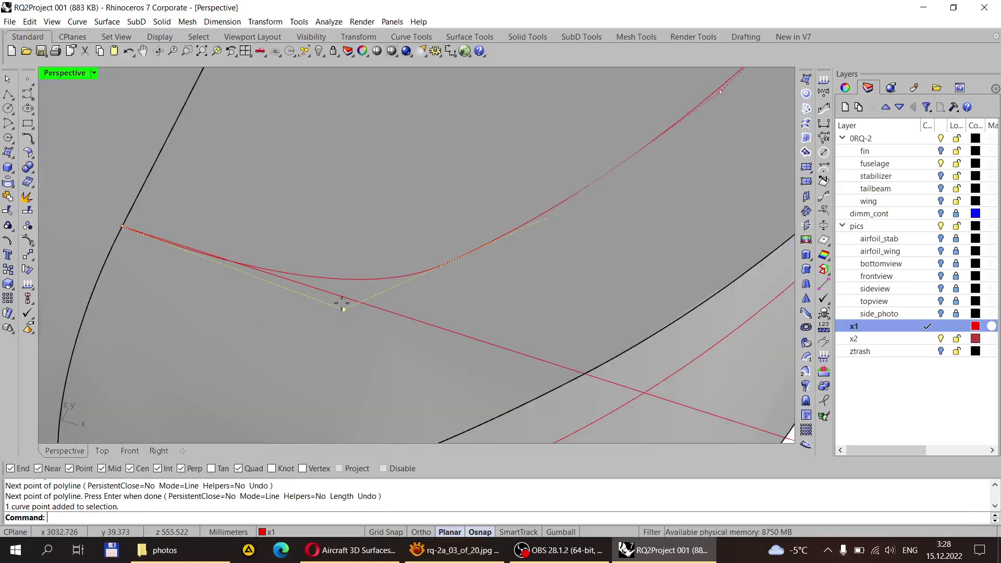
mouse_move(343, 311)
mouse_down()
mouse_move(328, 290)
mouse_move(264, 276)
mouse_up()
scroll(265, 286, down, 5)
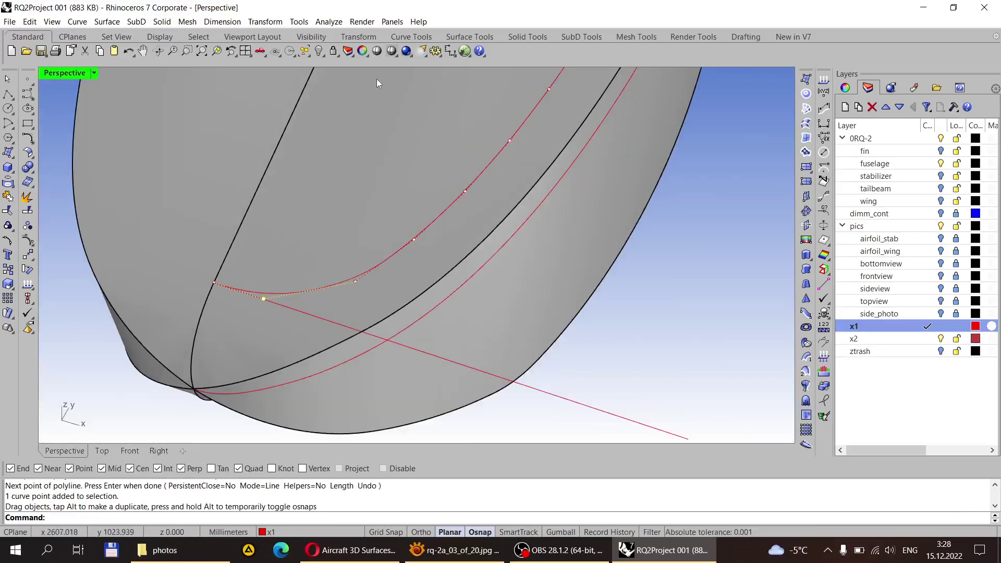
click(392, 51)
scroll(417, 285, up, 4)
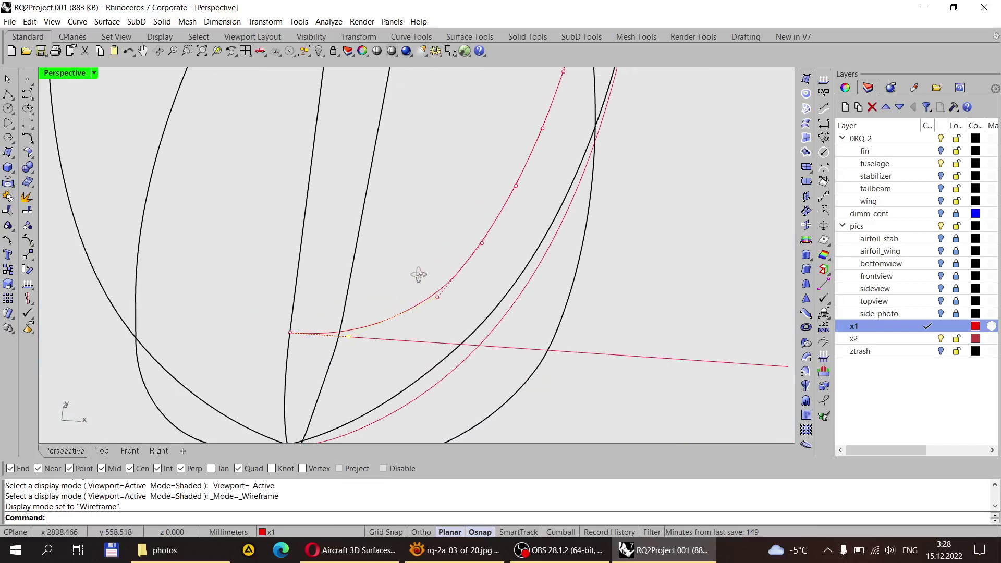
right_drag(418, 293, 412, 346)
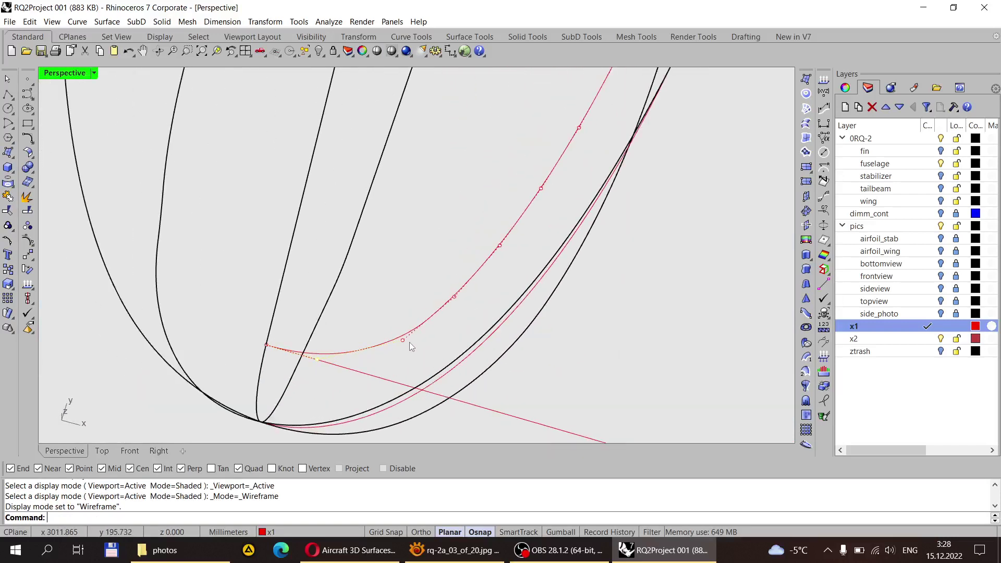
scroll(395, 345, up, 9)
drag(415, 329, 415, 318)
scroll(375, 322, down, 3)
right_drag(373, 323, 356, 282)
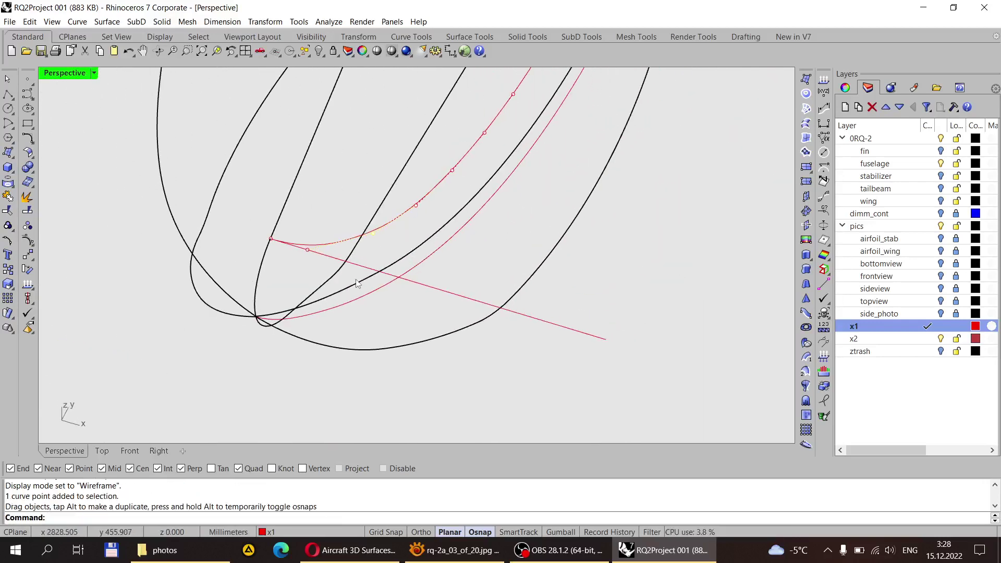
Step: Delete the straight guide line and switch back to shaded display
key(Escape)
click(471, 297)
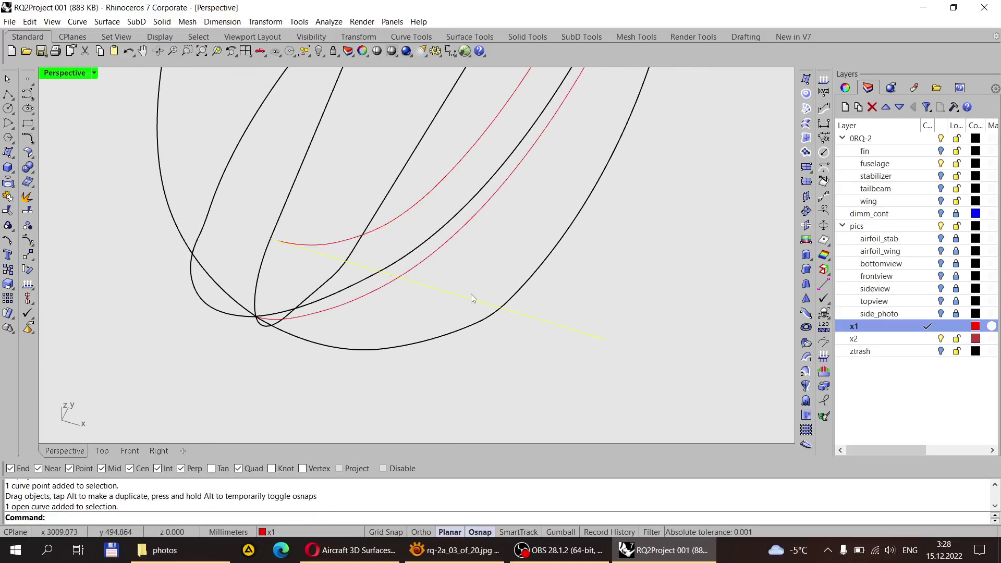
key(Delete)
right_drag(471, 298, 389, 249)
scroll(443, 285, up, 5)
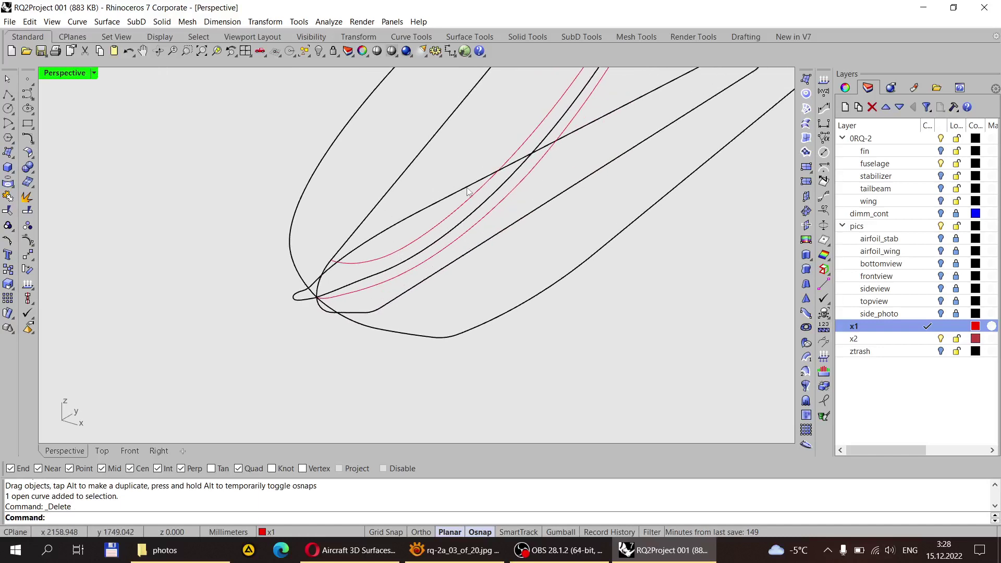
scroll(468, 191, up, 2)
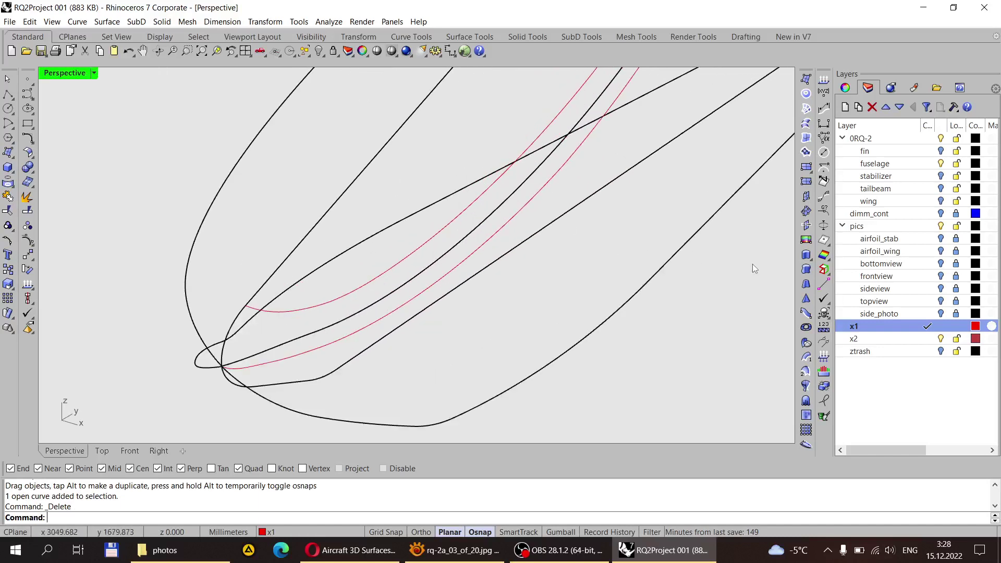
click(390, 51)
Step: Select the fuselage surface and add the upper red seam curve to the selection
mouse_move(247, 310)
right_down()
mouse_move(275, 239)
mouse_move(199, 362)
mouse_move(211, 362)
right_up()
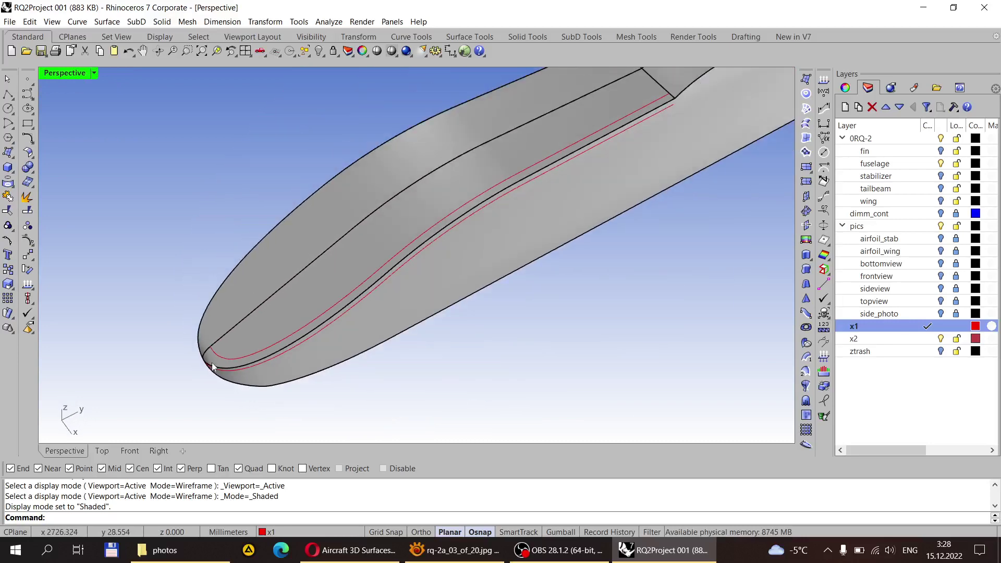
scroll(211, 362, down, 2)
scroll(639, 121, up, 5)
scroll(529, 174, up, 5)
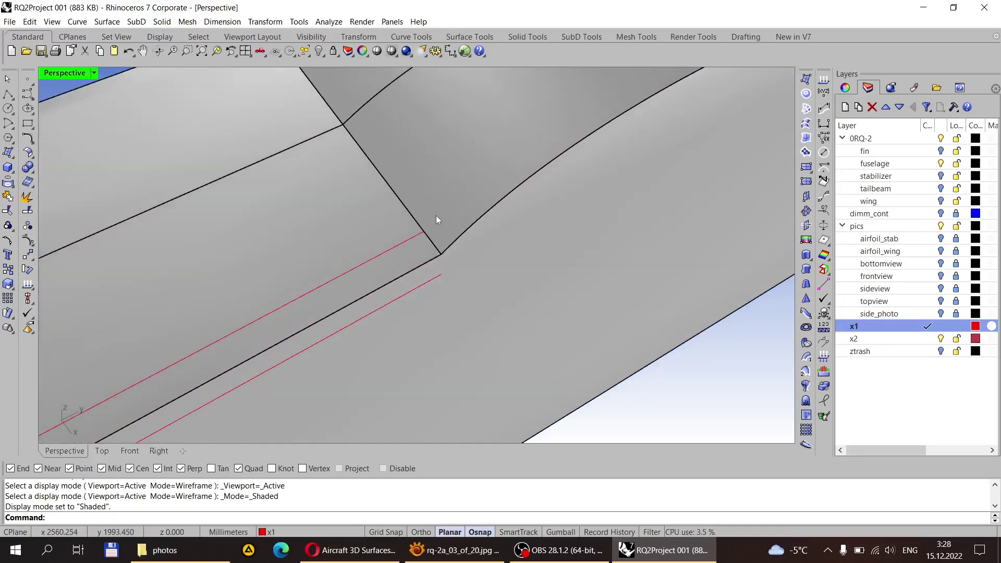
scroll(508, 174, down, 6)
scroll(452, 235, up, 4)
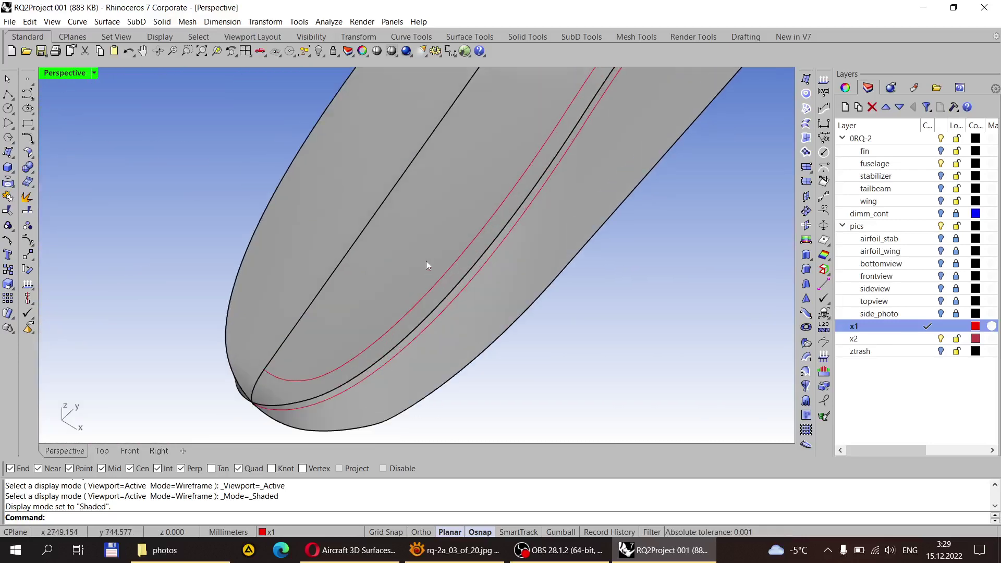
scroll(431, 301, up, 2)
click(433, 289)
click(465, 330)
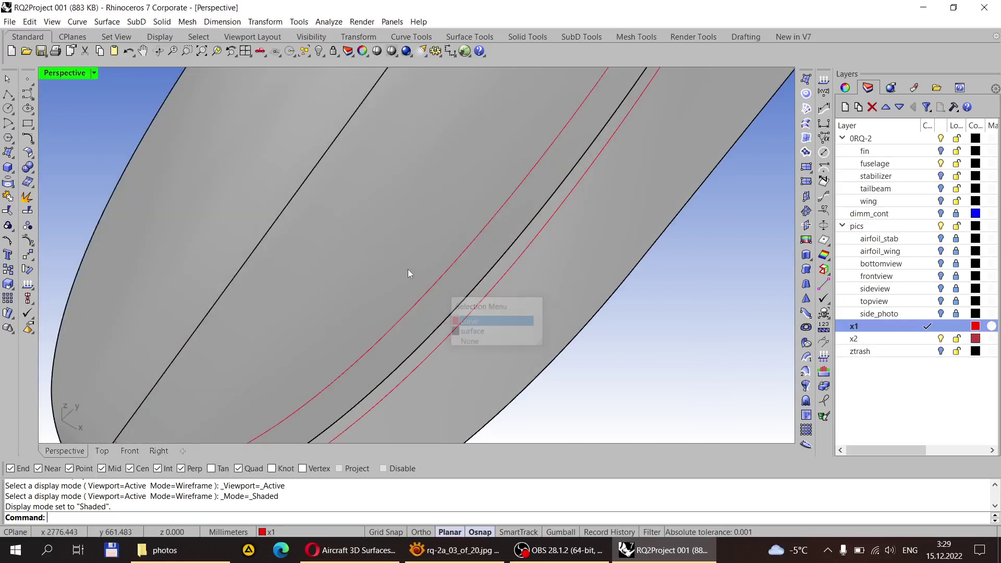
scroll(401, 266, down, 4)
scroll(399, 271, up, 5)
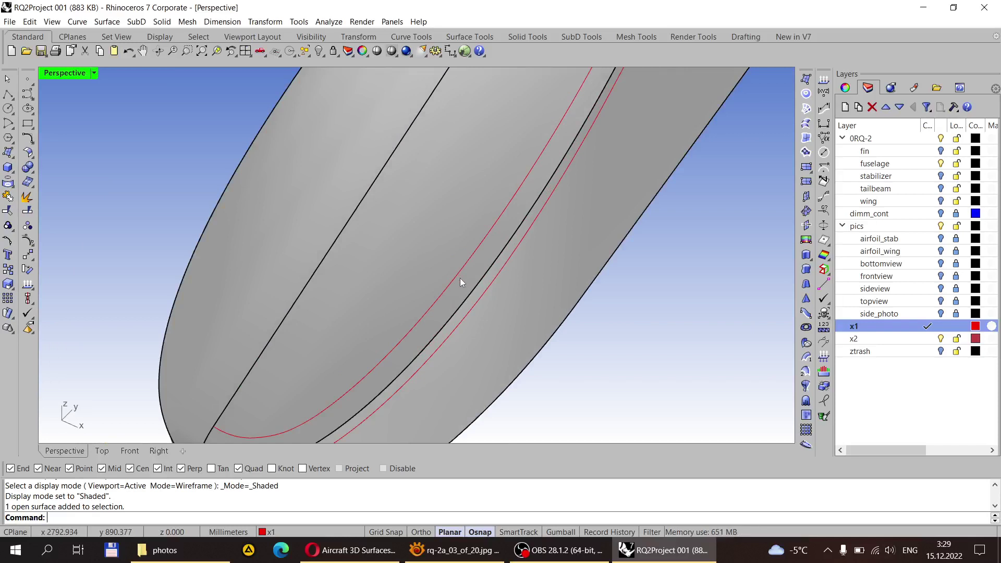
right_drag(459, 278, 443, 228)
scroll(443, 231, down, 6)
scroll(394, 276, up, 6)
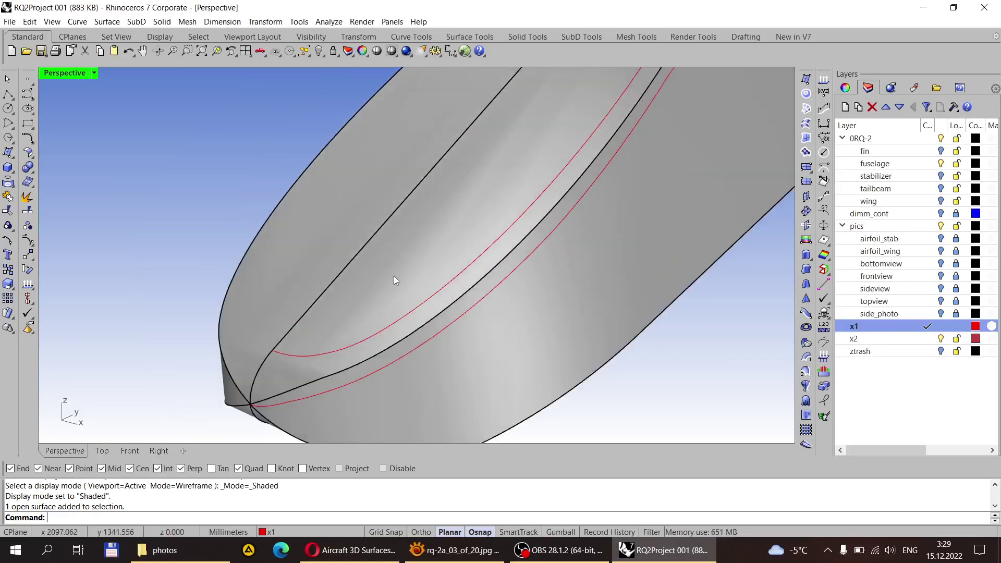
click(411, 310)
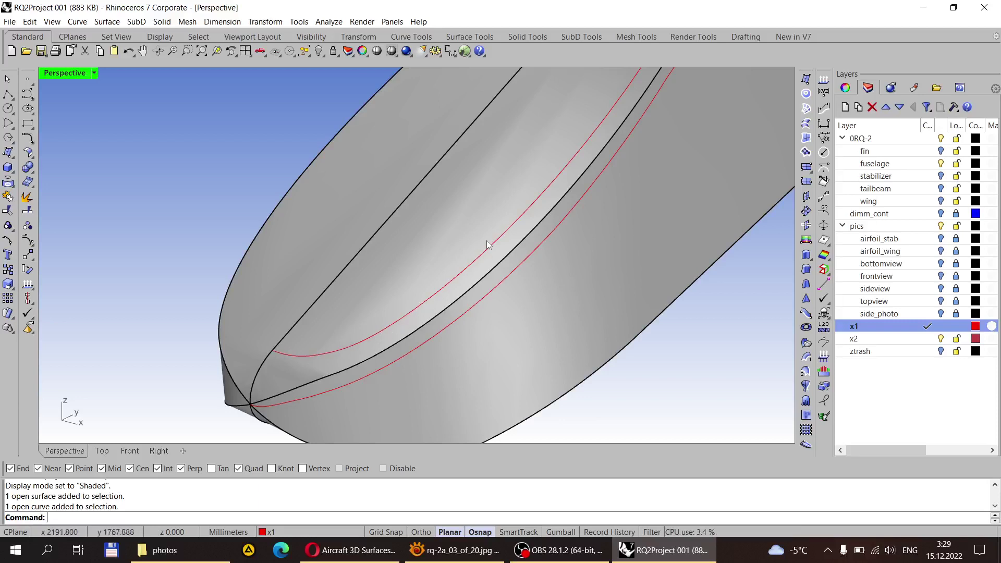
scroll(487, 240, down, 7)
right_drag(487, 239, 399, 296)
scroll(523, 163, up, 7)
scroll(531, 173, down, 4)
scroll(399, 296, up, 4)
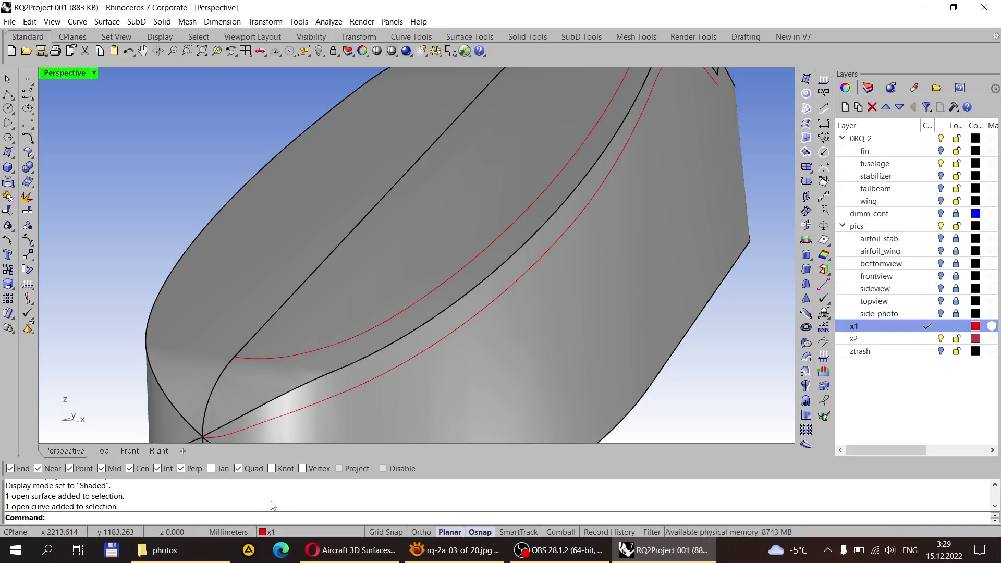
Step: Intersect the upper red seam curve with the nose surface
text(Inters)
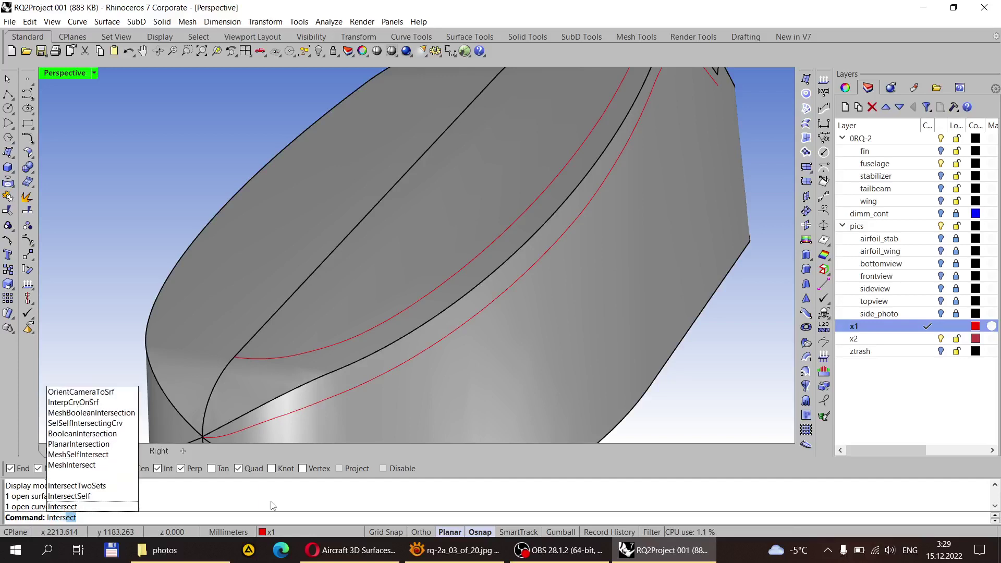
text(c)
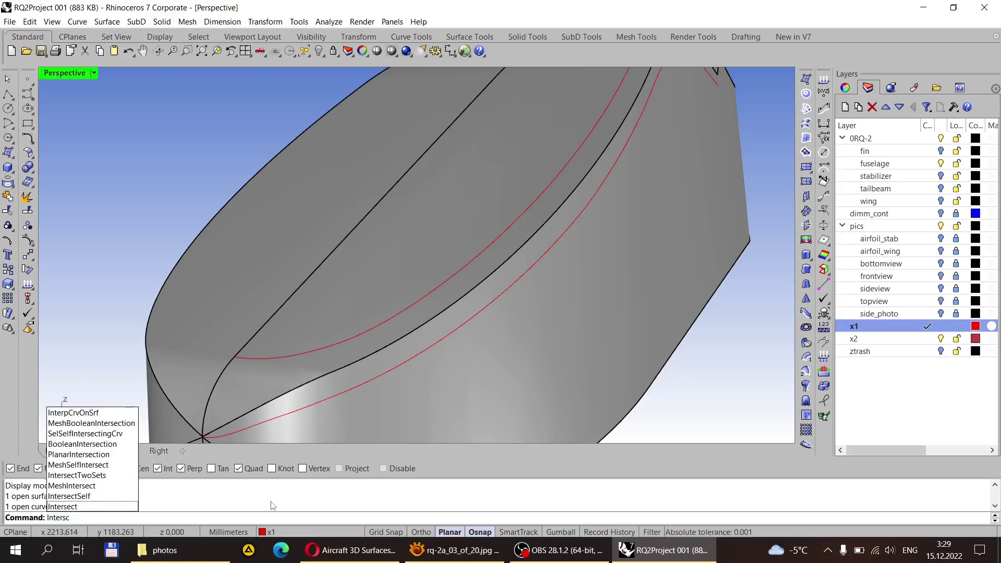
key(BackSpace)
key(BackSpace)
key(BackSpace)
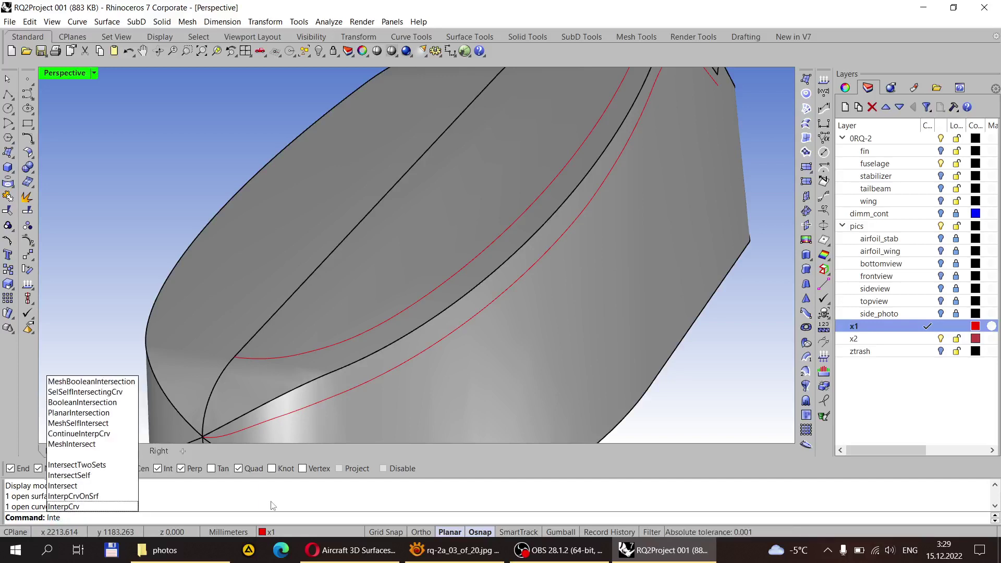
text(r)
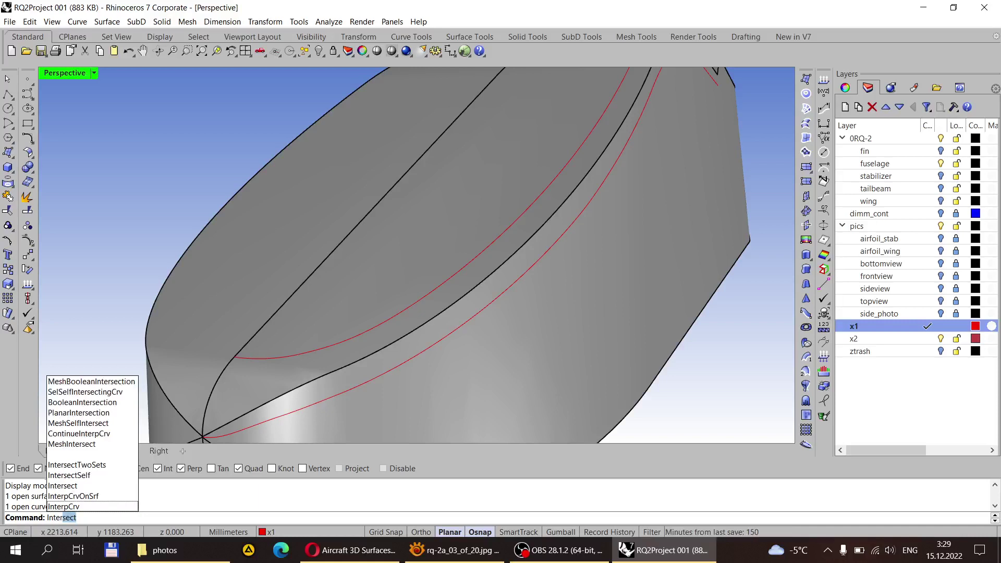
text(sect)
key(Return)
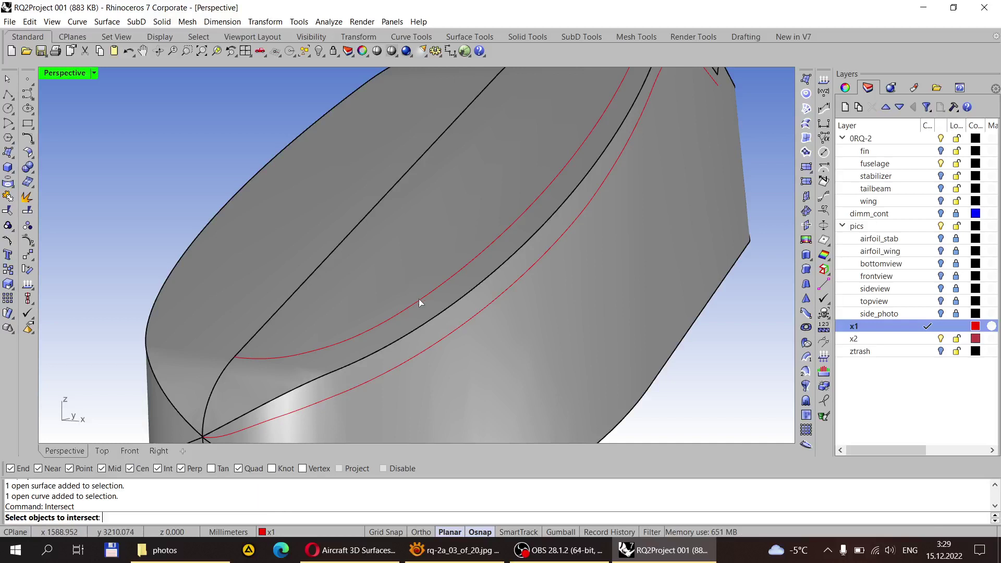
click(398, 311)
scroll(375, 324, down, 5)
scroll(421, 248, up, 3)
click(428, 243)
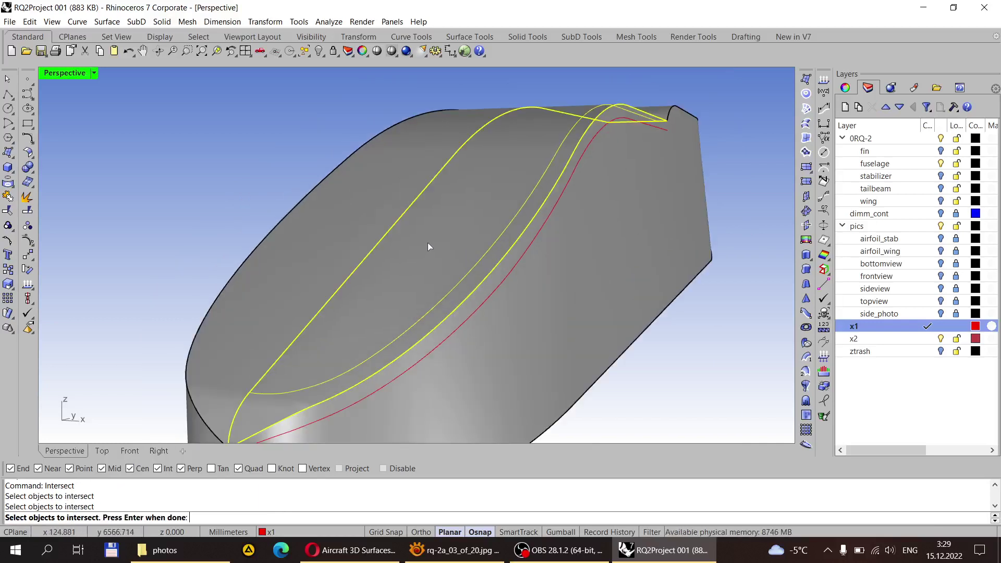
scroll(412, 277, up, 4)
scroll(409, 280, down, 3)
scroll(396, 279, up, 2)
key(Return)
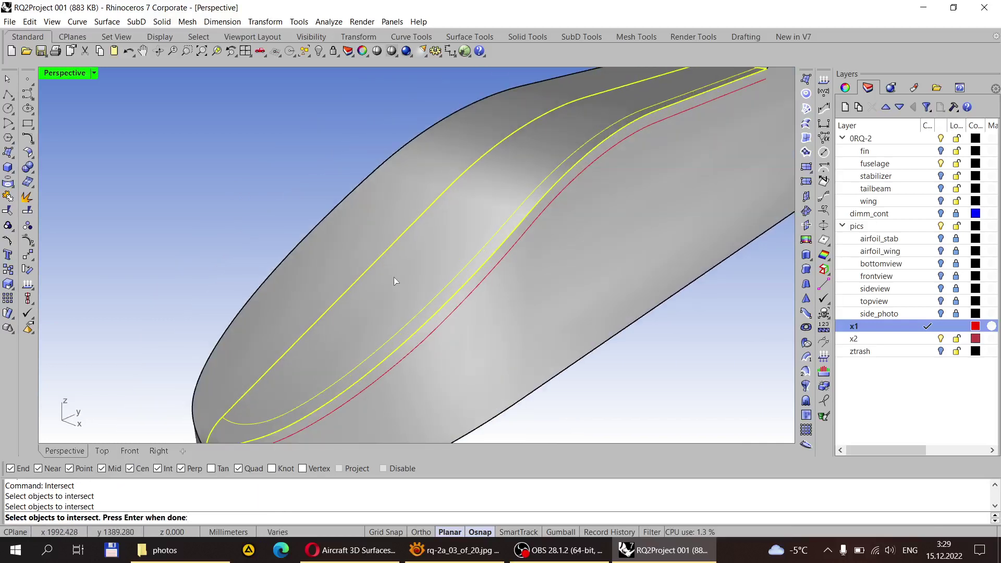
Step: Orbit to inspect the 11 intersections along the seam curves, then delete them
right_drag(402, 279, 362, 328)
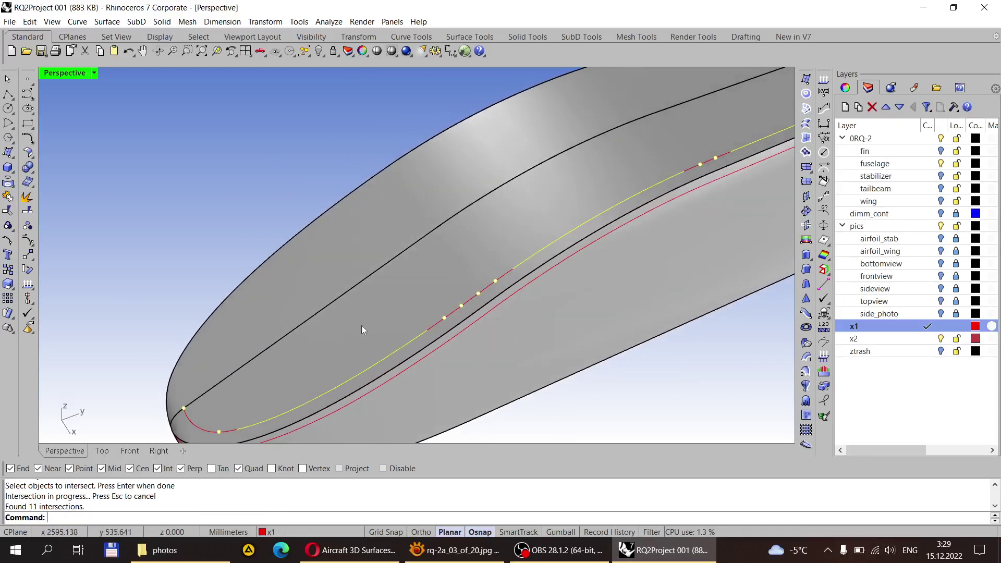
scroll(523, 275, down, 5)
scroll(514, 210, up, 5)
scroll(453, 247, down, 5)
scroll(601, 159, up, 5)
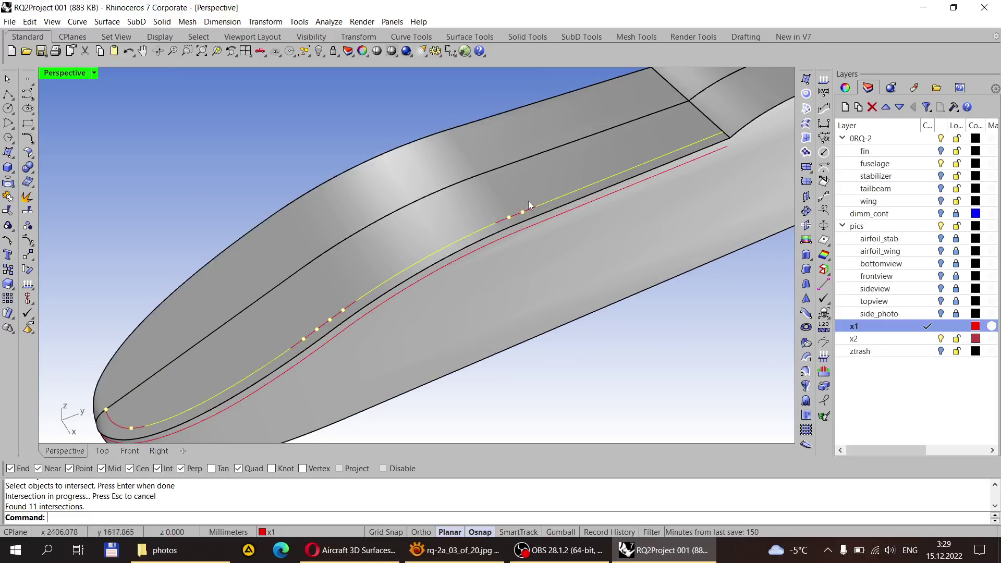
right_drag(561, 191, 446, 241)
scroll(446, 241, down, 4)
scroll(392, 305, up, 6)
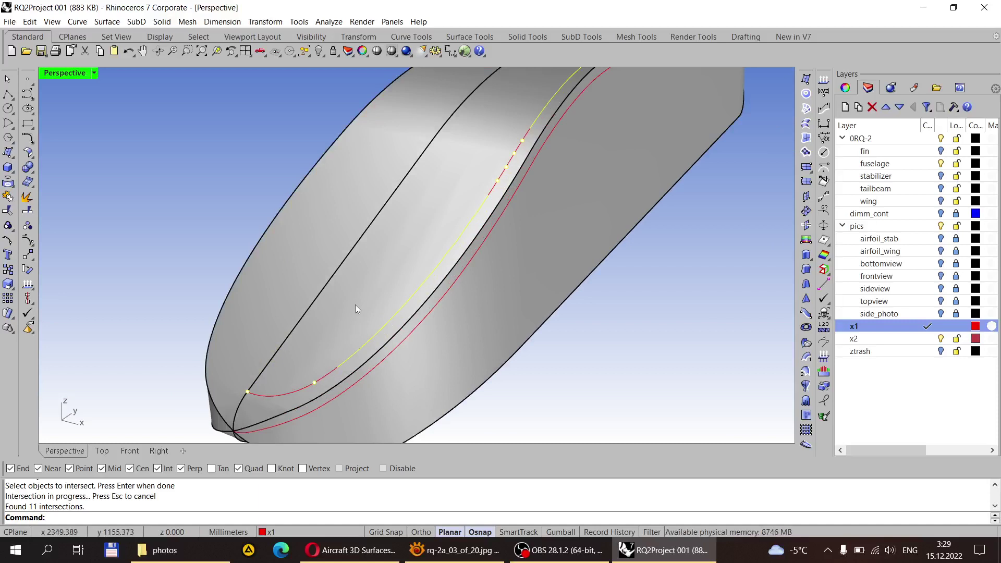
right_drag(427, 270, 193, 351)
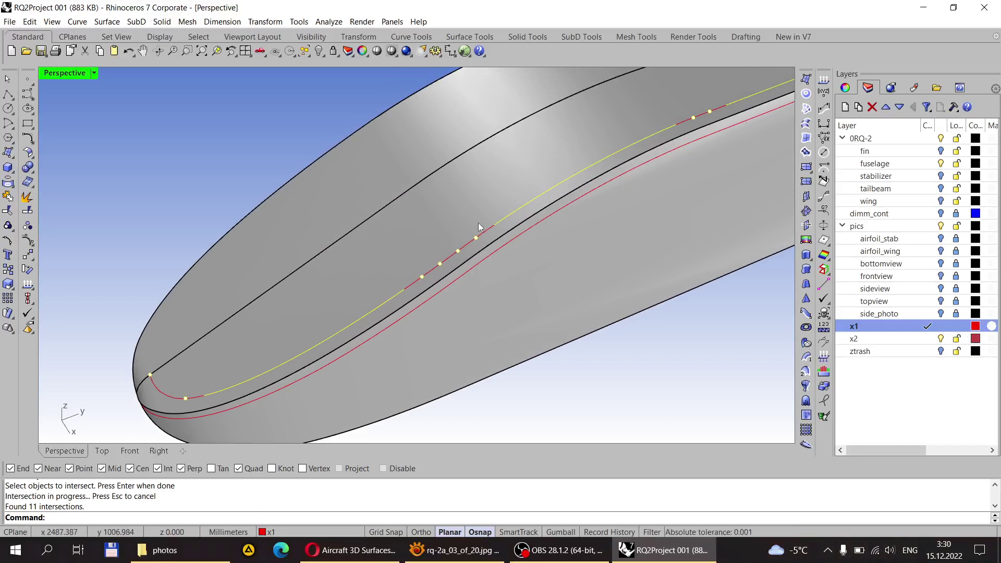
right_drag(420, 273, 454, 244)
key(Delete)
scroll(451, 234, up, 6)
scroll(377, 322, down, 6)
scroll(553, 102, up, 3)
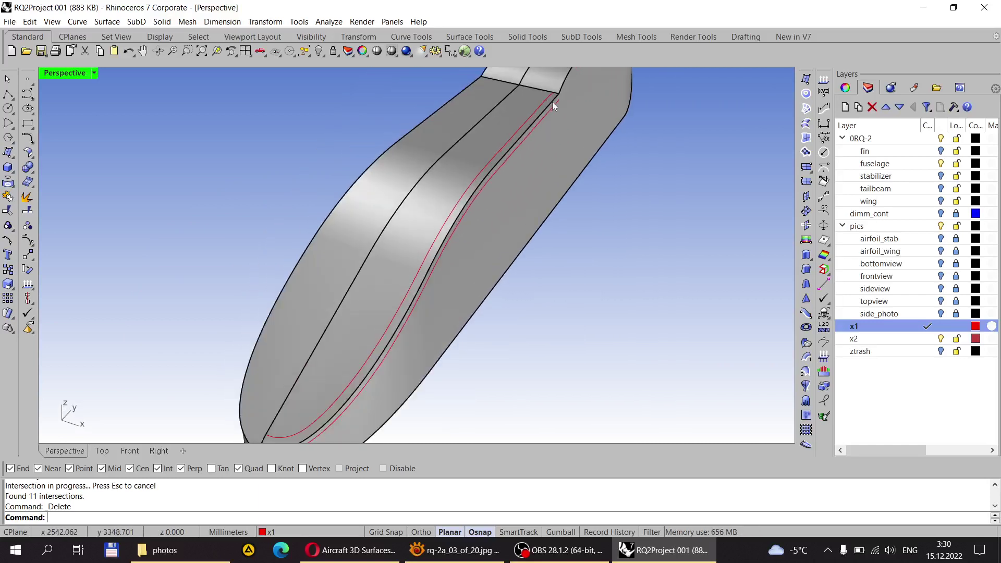
Step: Show the nose in the Top view and make a first, abandoned attempt to project the red seam curve
click(403, 266)
key(Escape)
right_drag(553, 250, 457, 174)
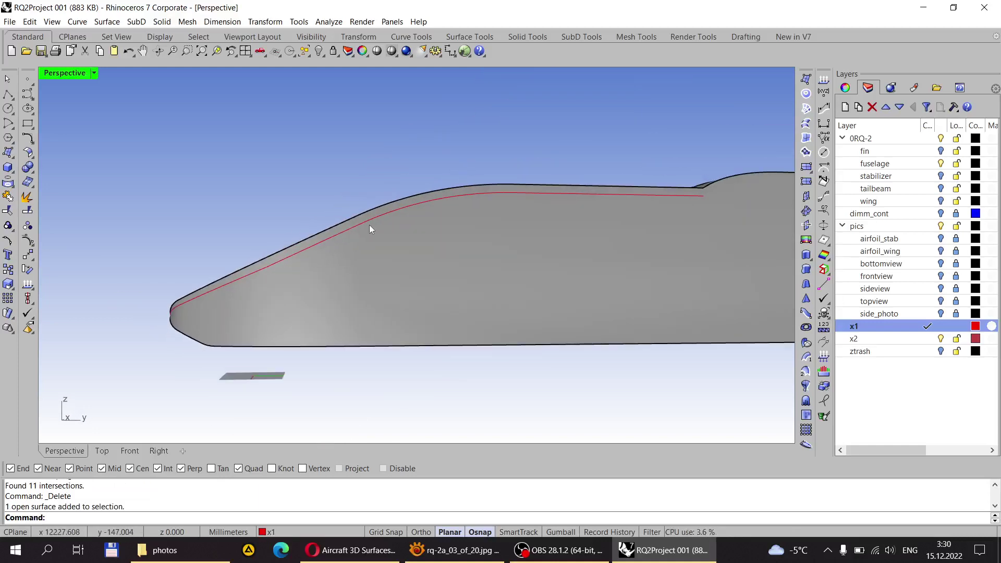
right_drag(381, 150, 464, 264)
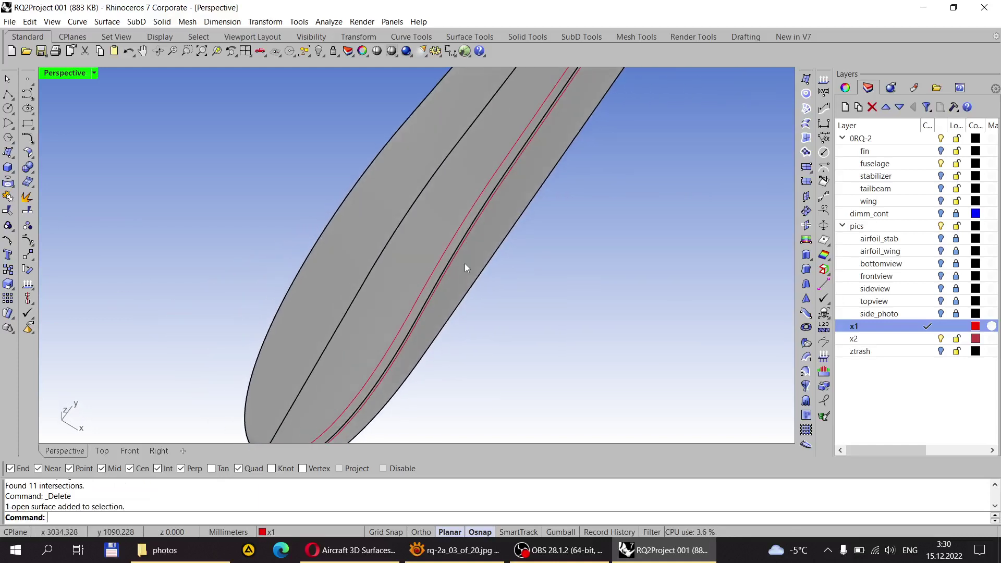
click(101, 452)
scroll(426, 100, down, 5)
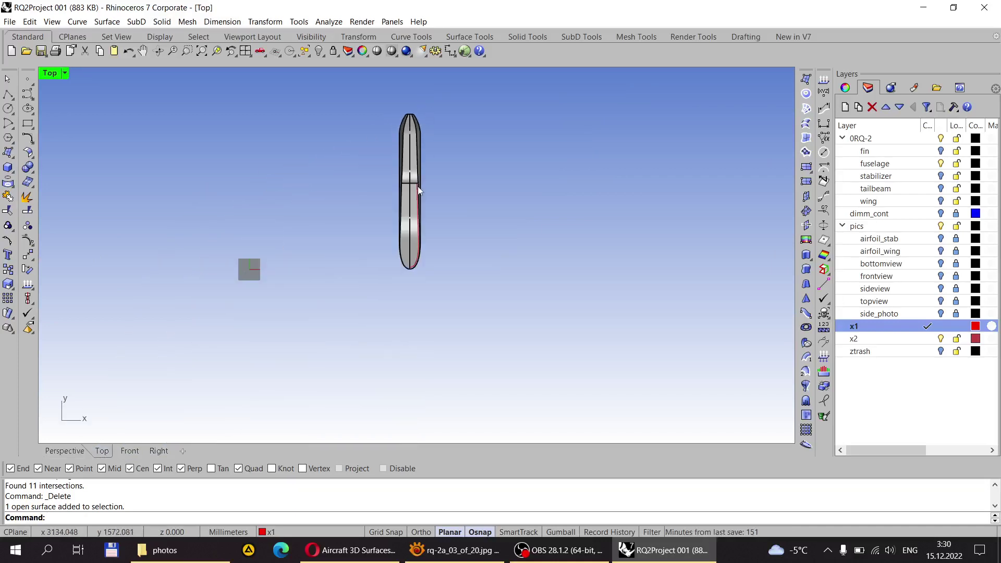
scroll(417, 188, up, 10)
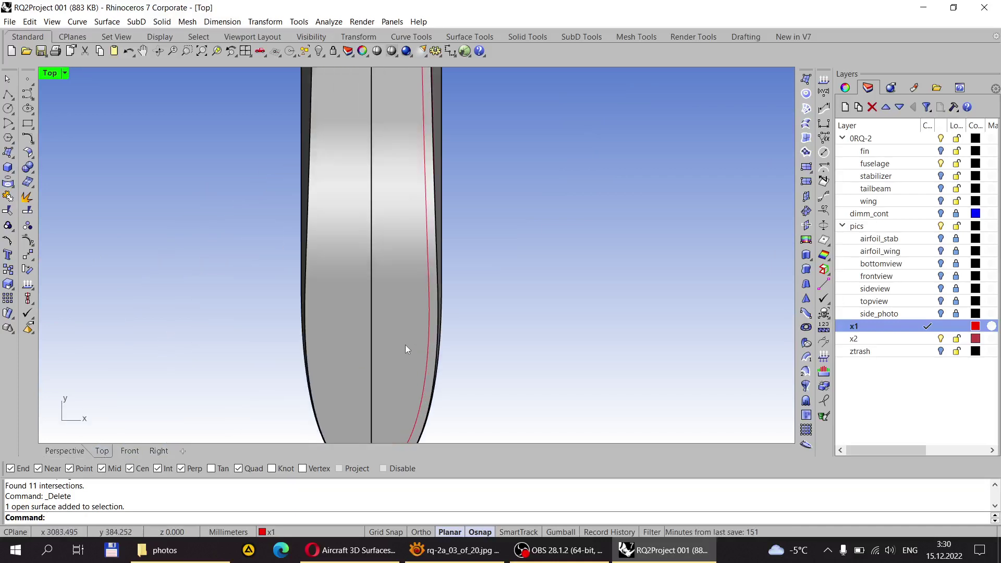
click(7, 183)
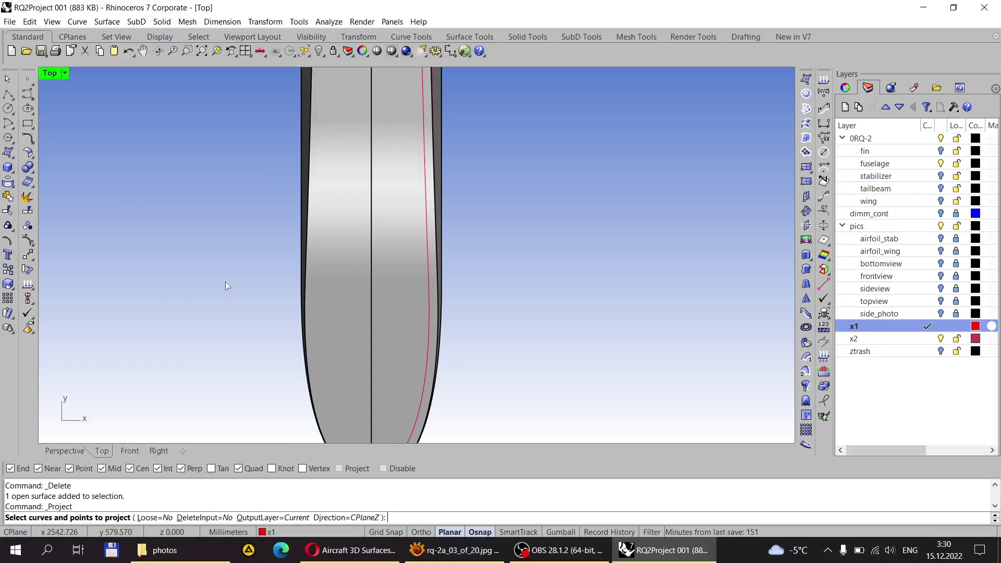
click(429, 294)
key(Return)
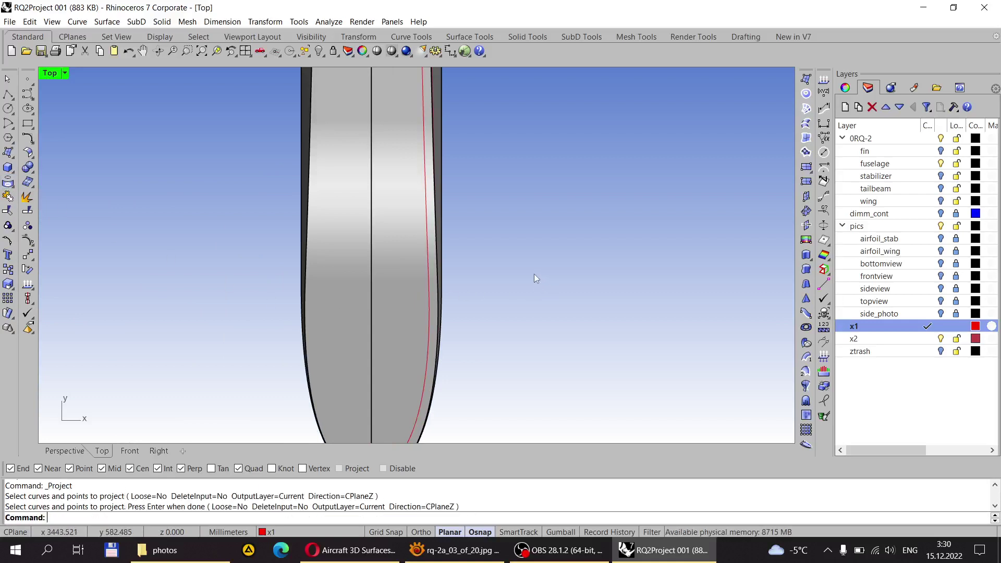
Step: Make layer x2 current and set its colour to DarkGreen
click(928, 339)
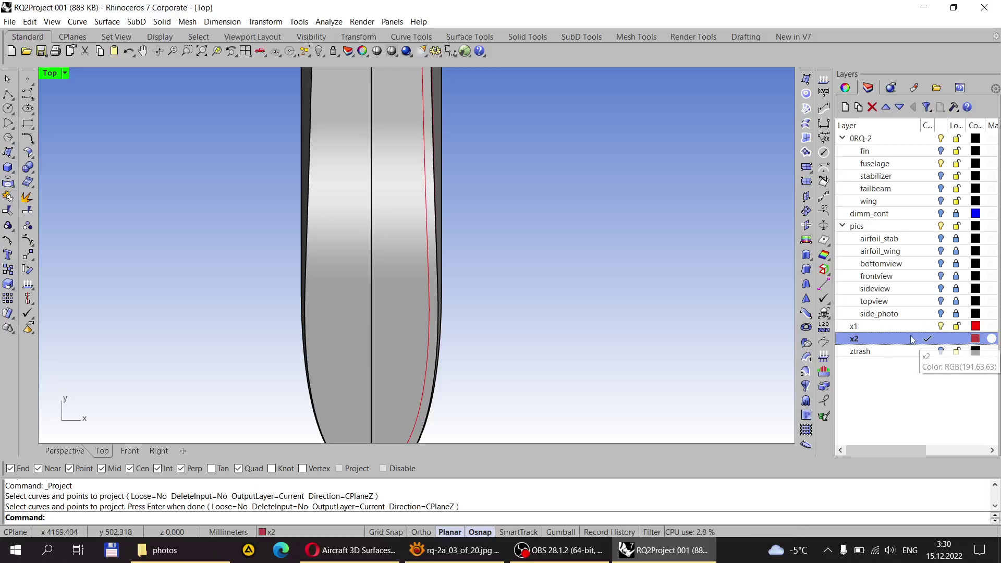
click(975, 338)
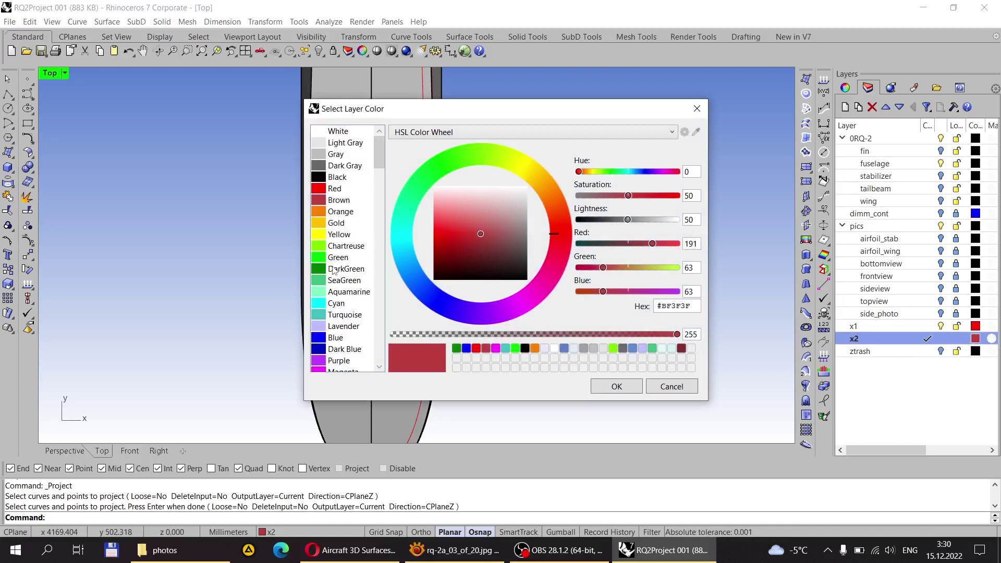
click(334, 268)
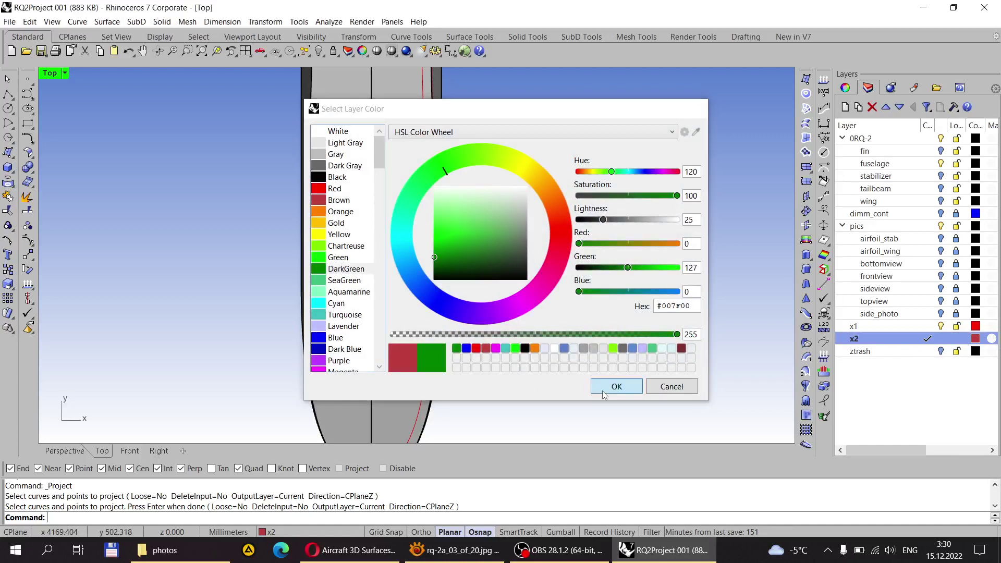
click(617, 386)
scroll(447, 336, down, 4)
scroll(434, 241, up, 4)
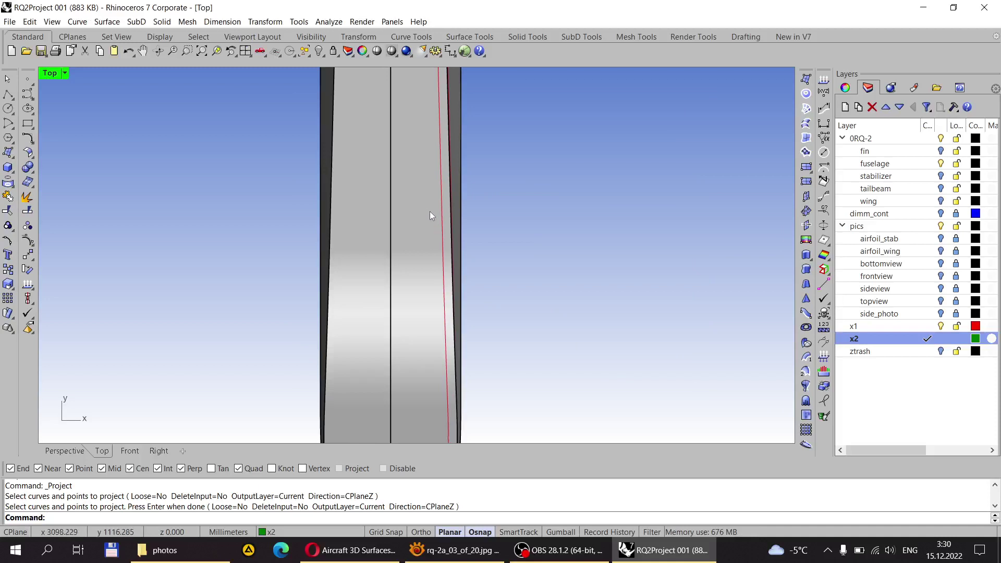
click(975, 339)
click(344, 269)
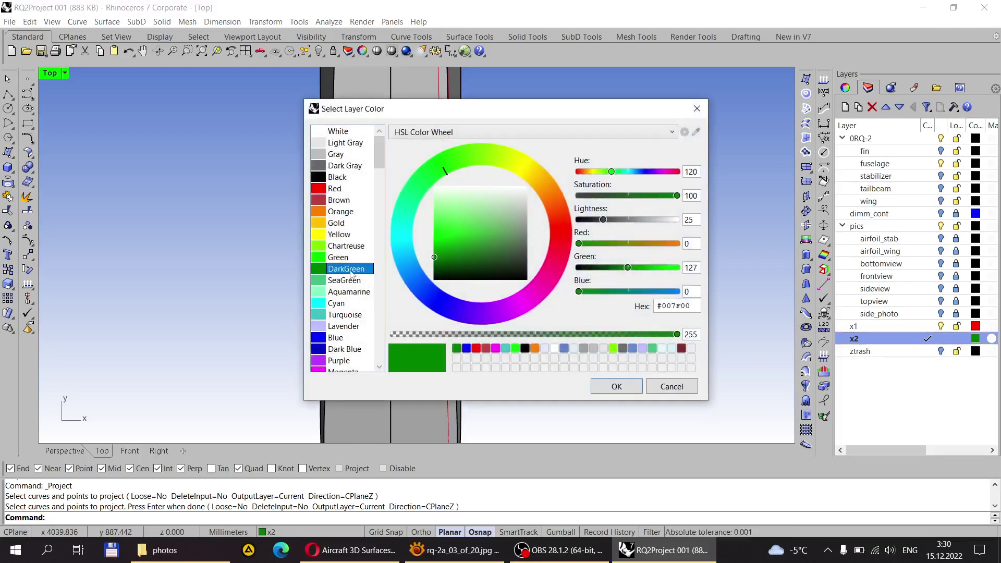
click(626, 387)
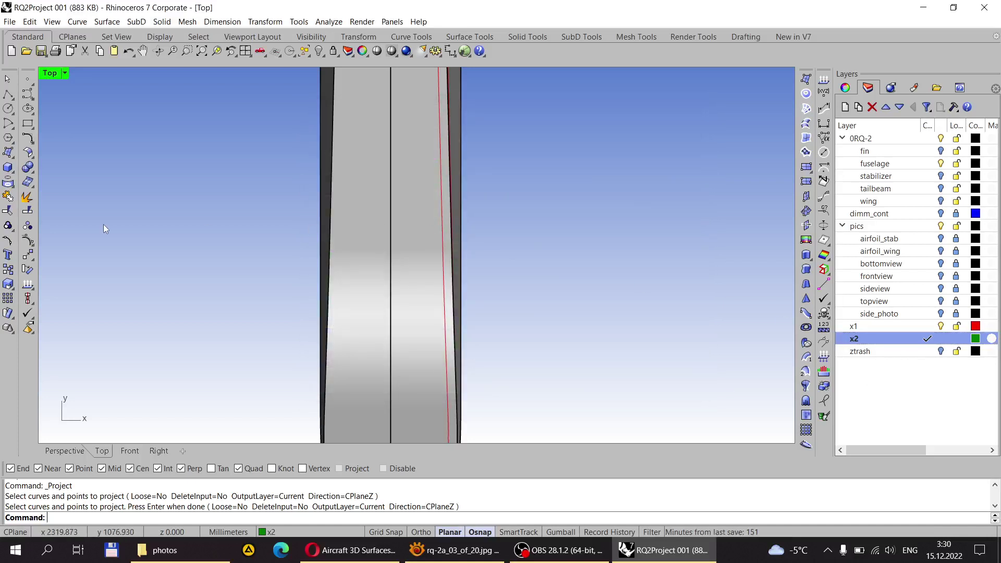
Step: Project the red seam curve onto the nose surface
click(6, 183)
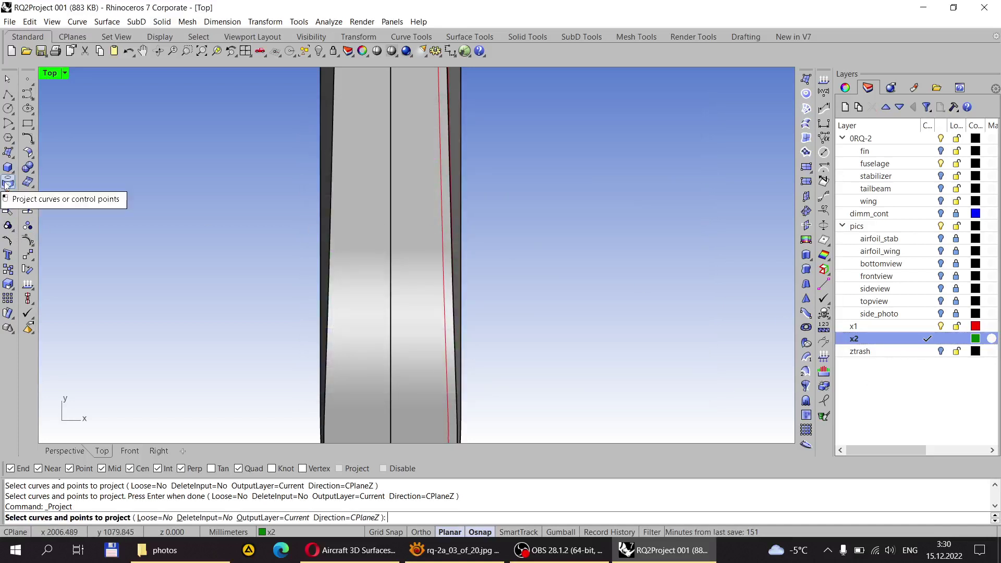
click(448, 289)
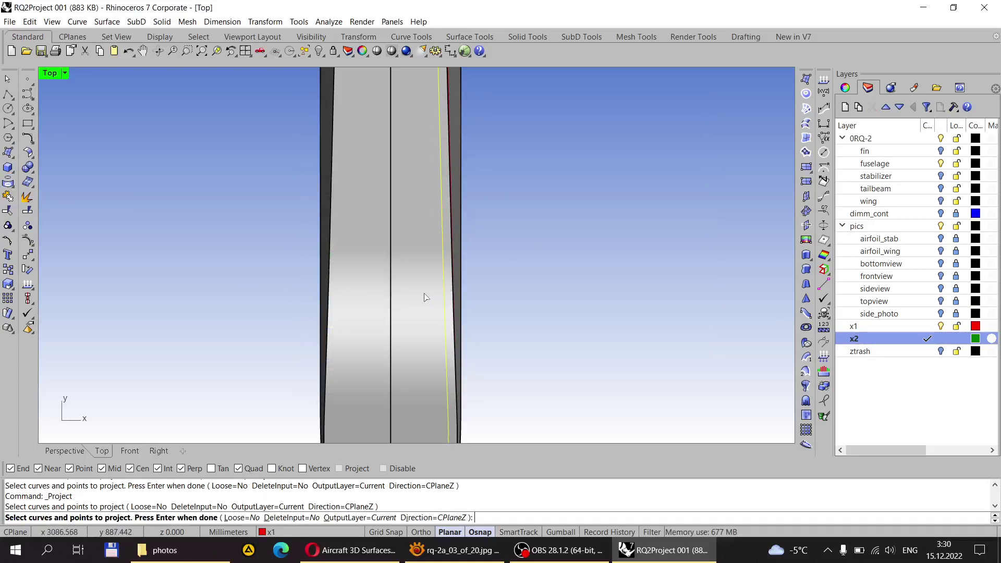
key(Return)
click(420, 292)
scroll(420, 293, down, 4)
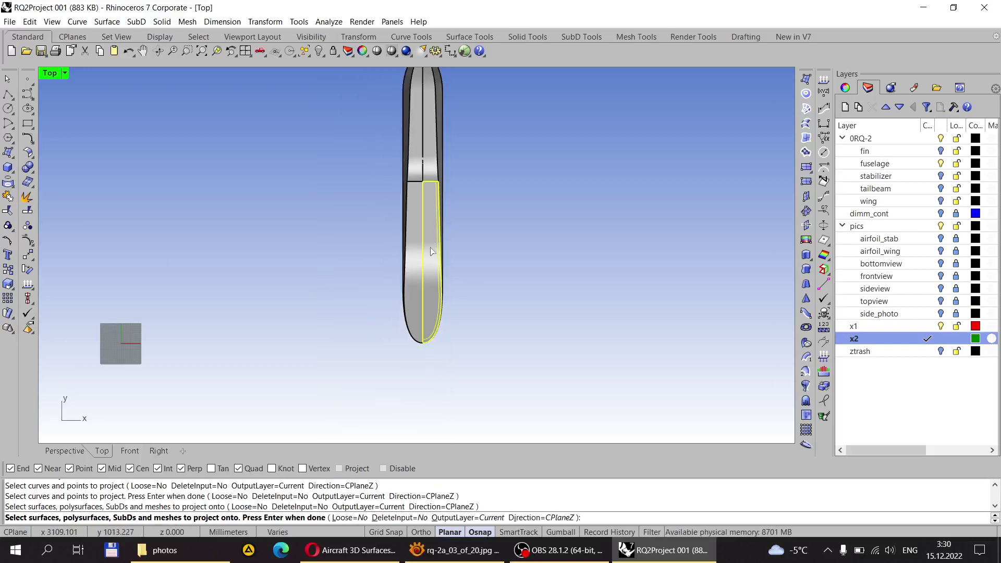
scroll(444, 338, up, 2)
key(Return)
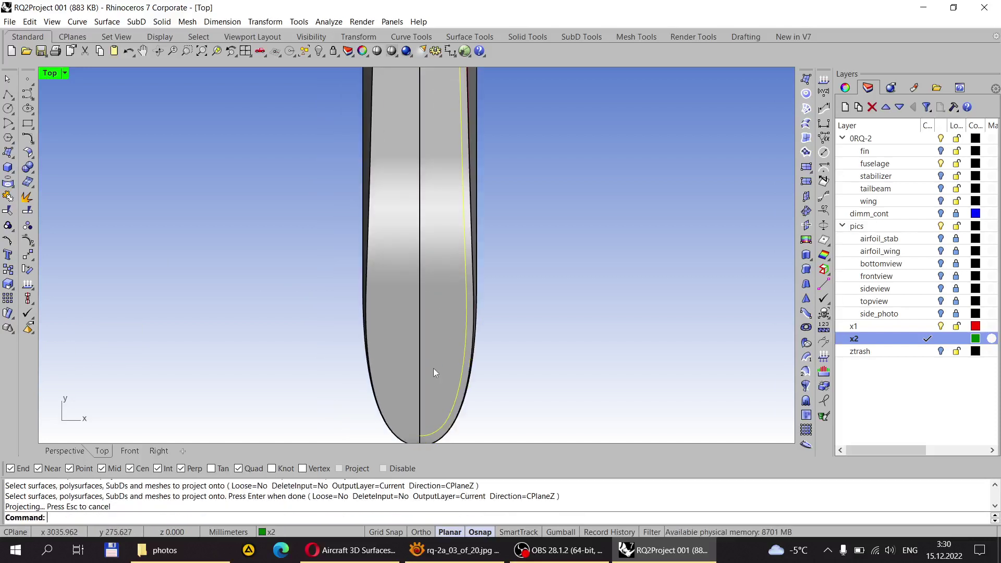
key(Escape)
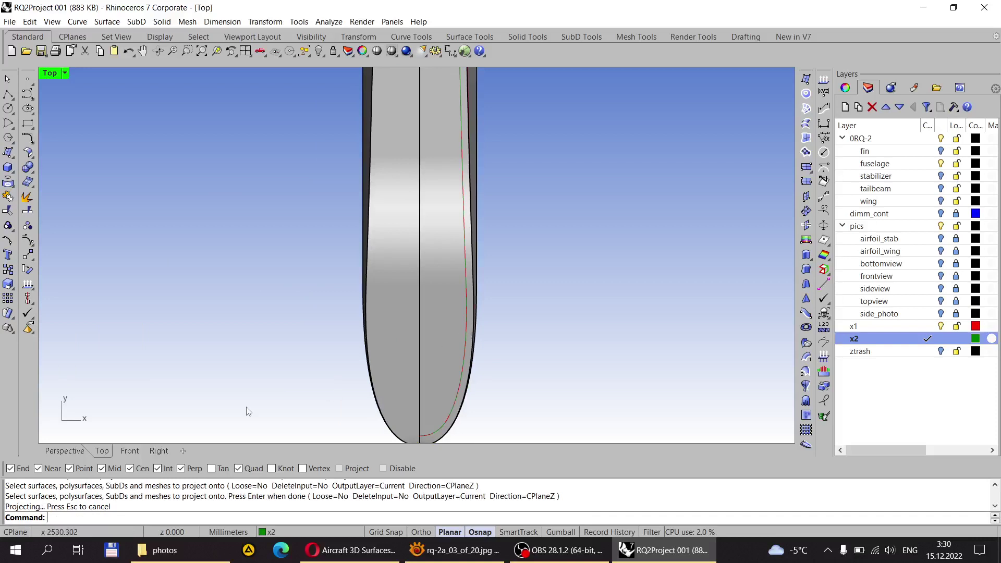
Step: In the Perspective view, delete the duplicate green projected curve
click(63, 451)
scroll(346, 351, down, 3)
scroll(321, 393, up, 5)
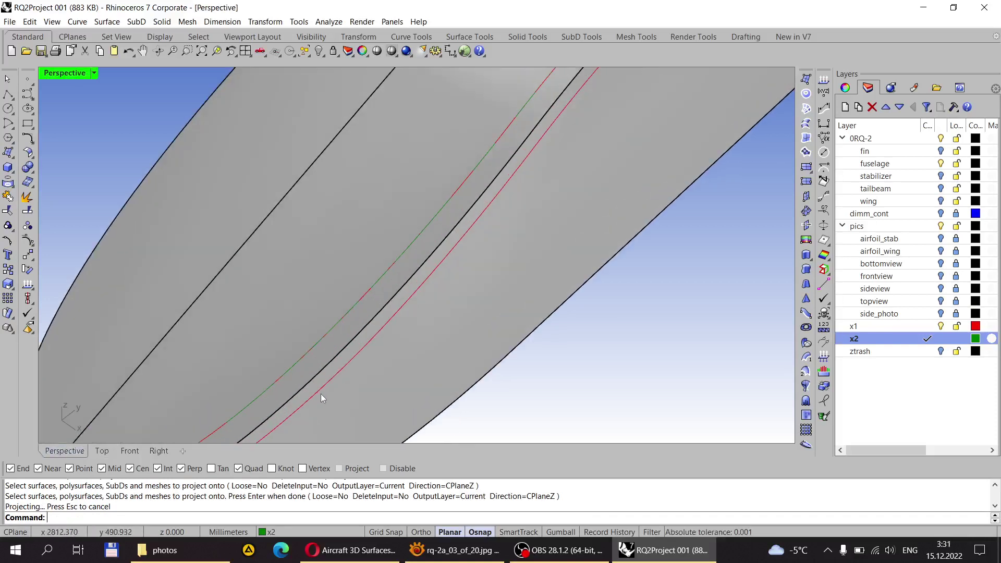
click(350, 315)
click(410, 355)
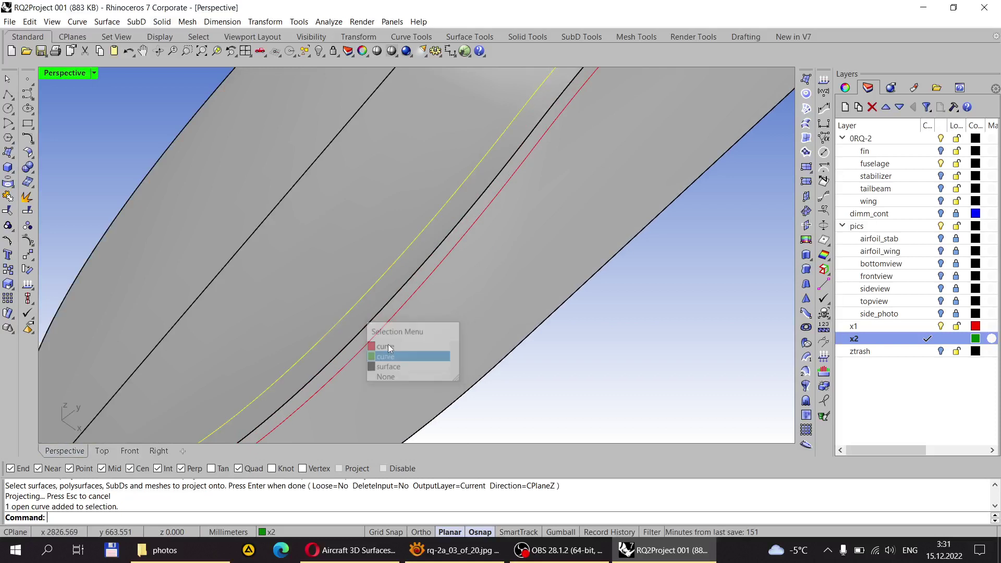
scroll(433, 255, down, 3)
scroll(290, 323, up, 5)
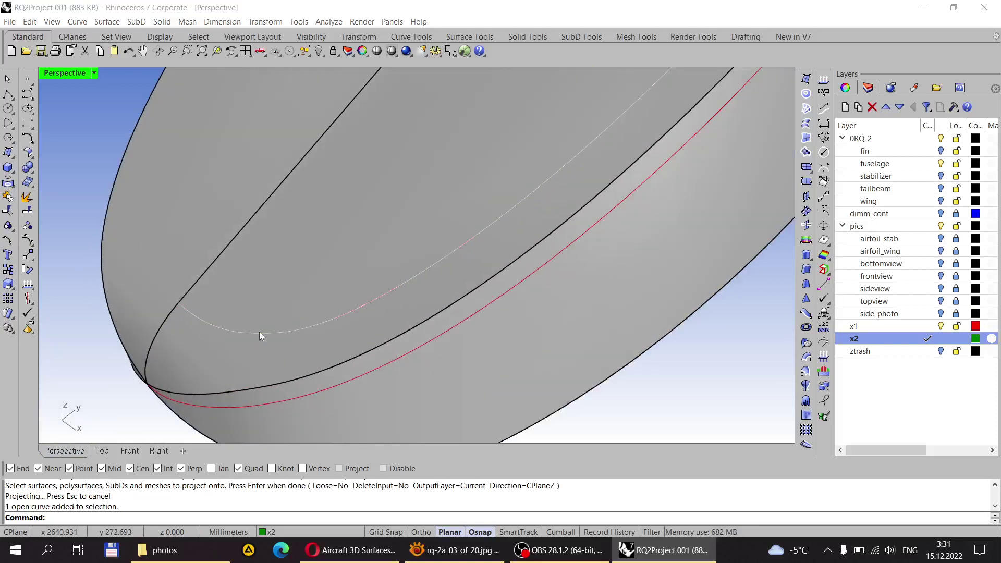
click(259, 332)
click(314, 366)
key(Delete)
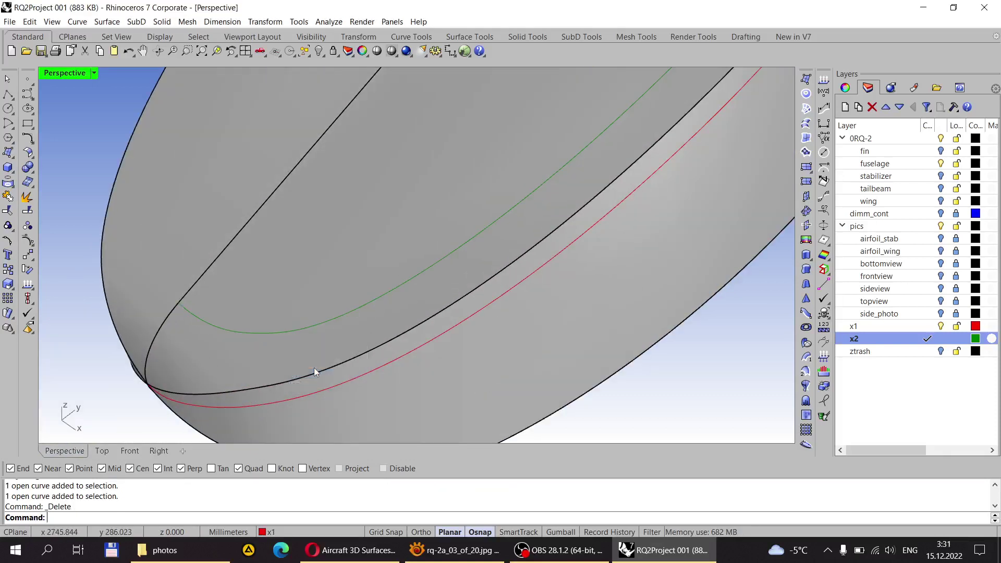
Step: Move the remaining projected curve to layer x1
scroll(193, 336, down, 3)
scroll(249, 370, down, 5)
scroll(302, 321, up, 3)
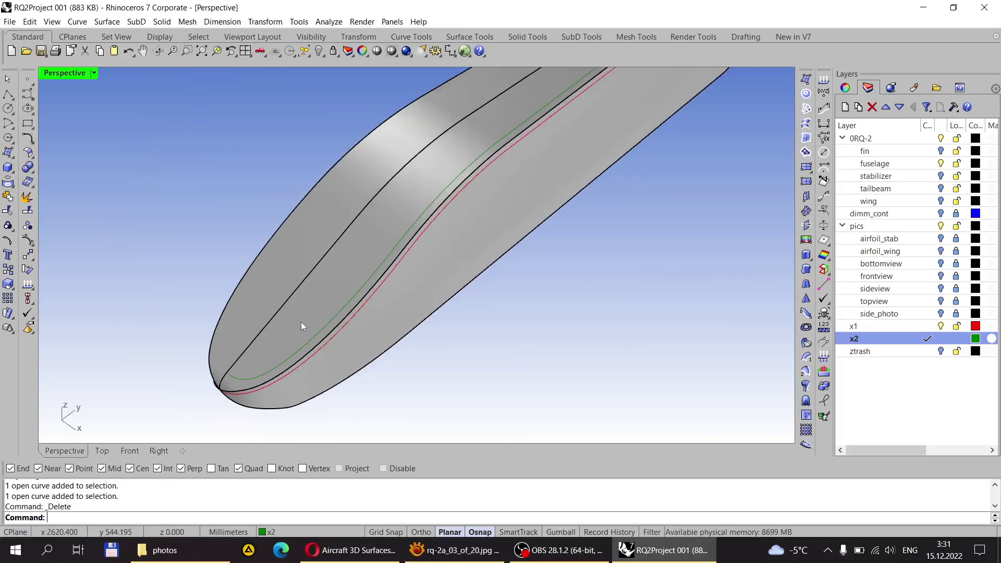
click(293, 360)
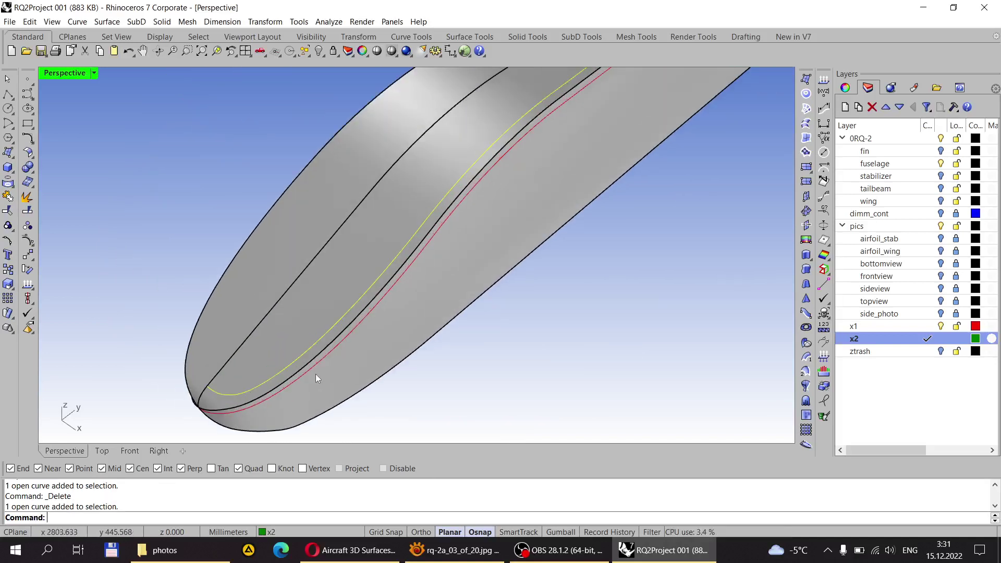
click(262, 532)
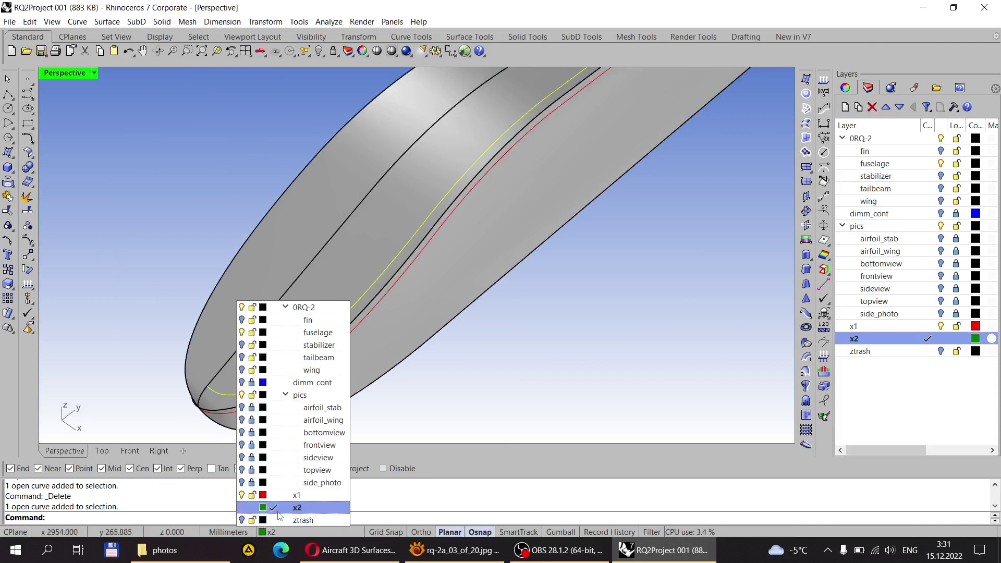
click(297, 496)
click(408, 379)
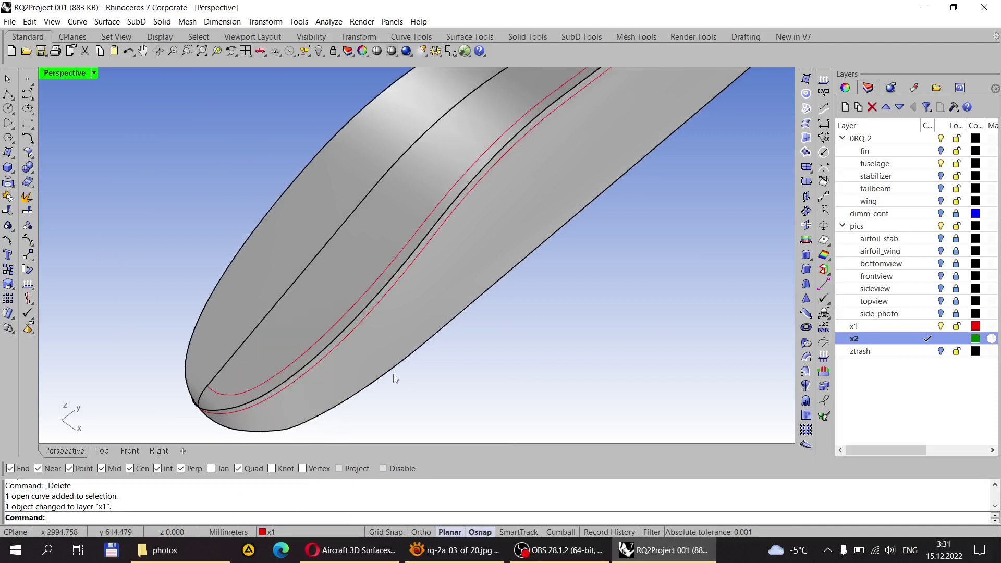
right_drag(311, 351, 334, 308)
right_drag(245, 359, 498, 217)
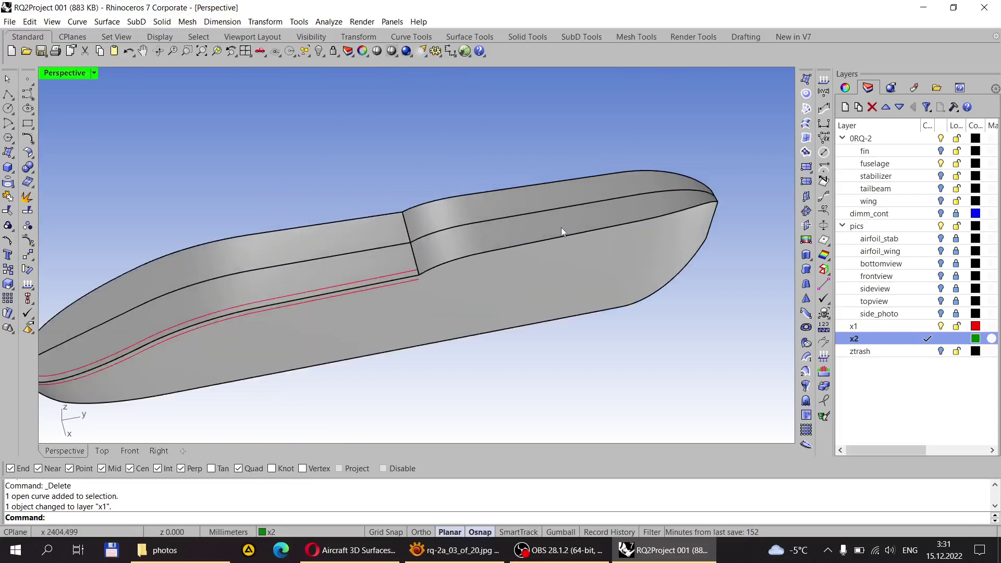
right_drag(561, 227, 433, 243)
scroll(462, 258, up, 4)
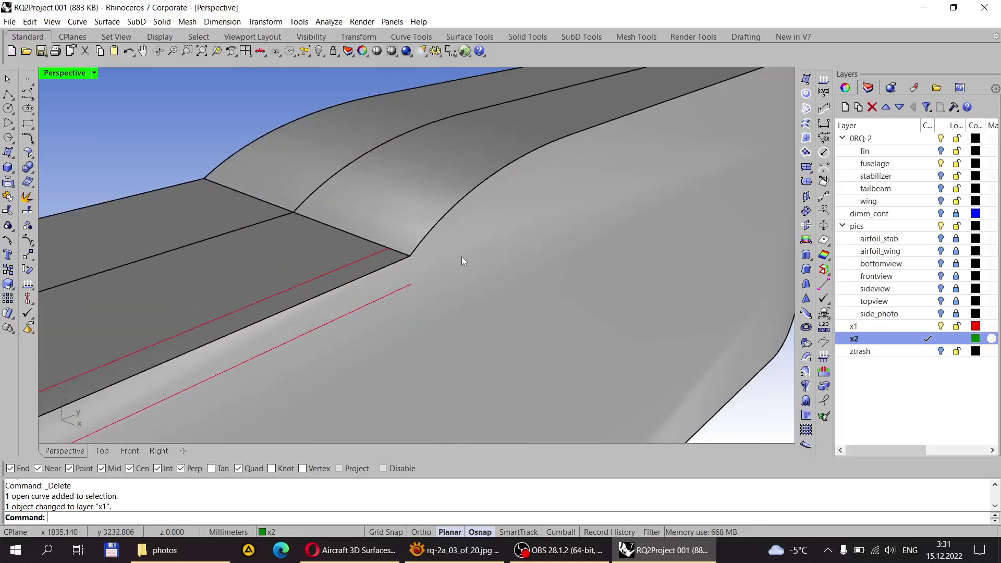
scroll(456, 258, down, 7)
scroll(453, 236, down, 3)
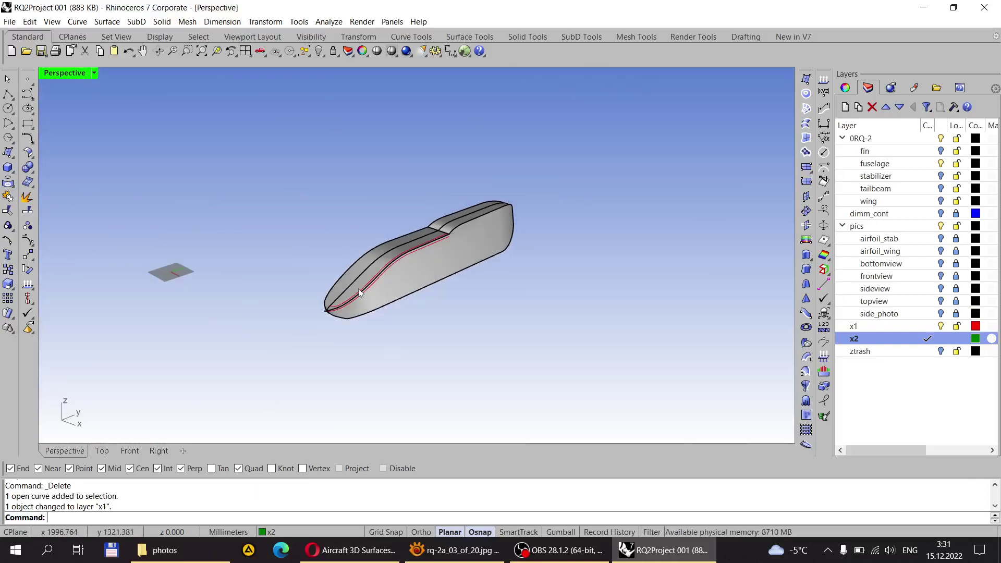
scroll(433, 248, up, 6)
scroll(424, 254, up, 2)
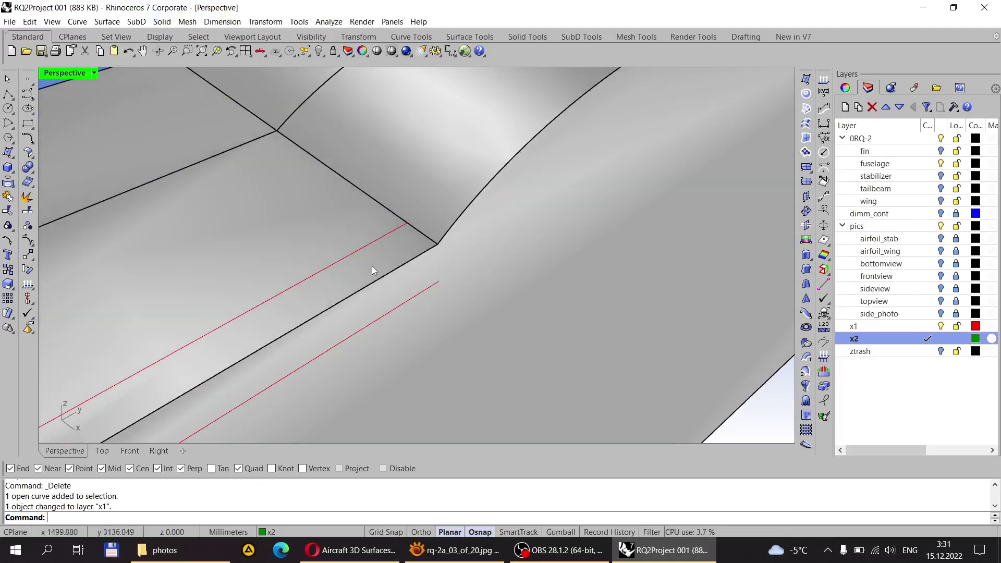
right_drag(373, 271, 434, 211)
scroll(412, 190, down, 10)
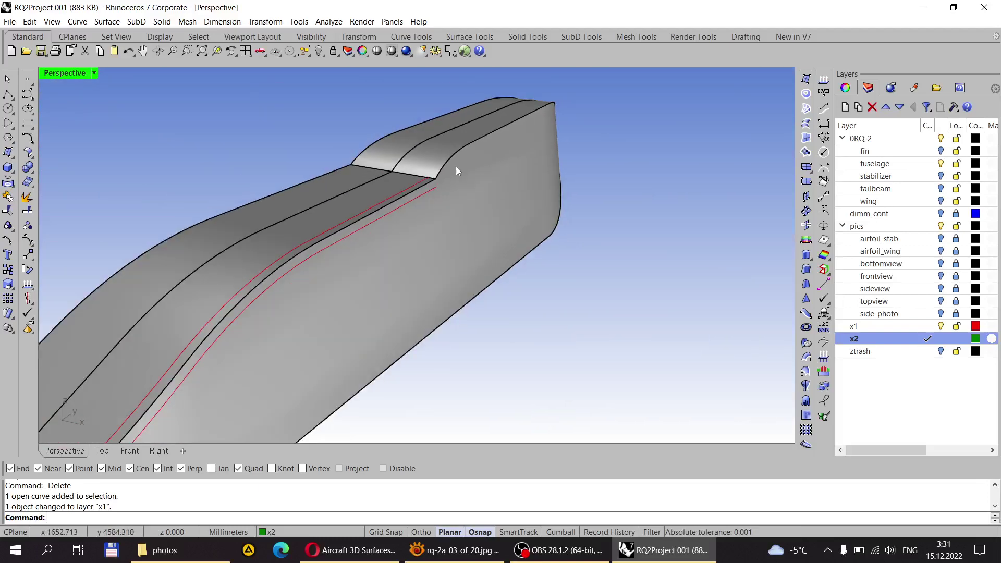
scroll(437, 188, up, 3)
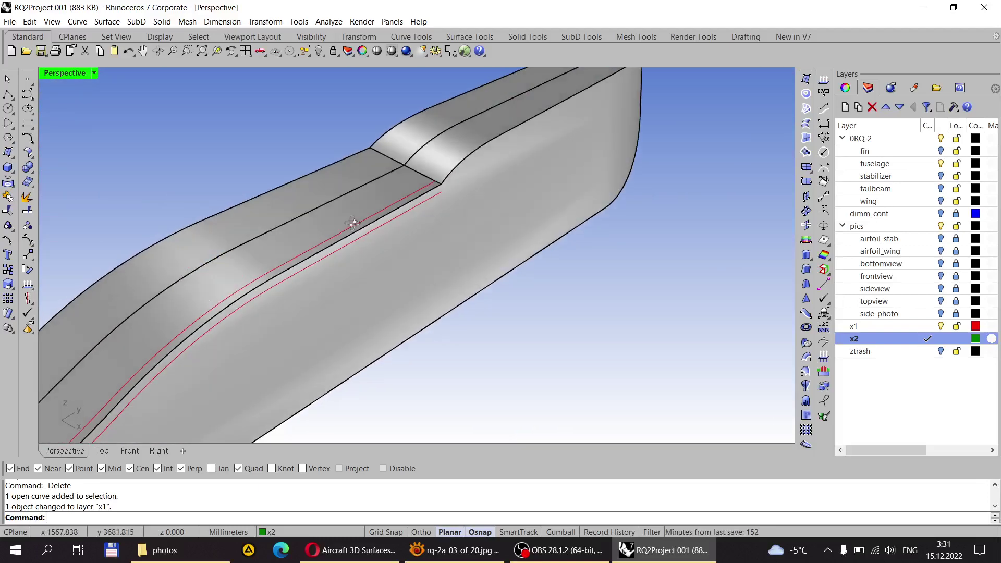
scroll(437, 189, up, 3)
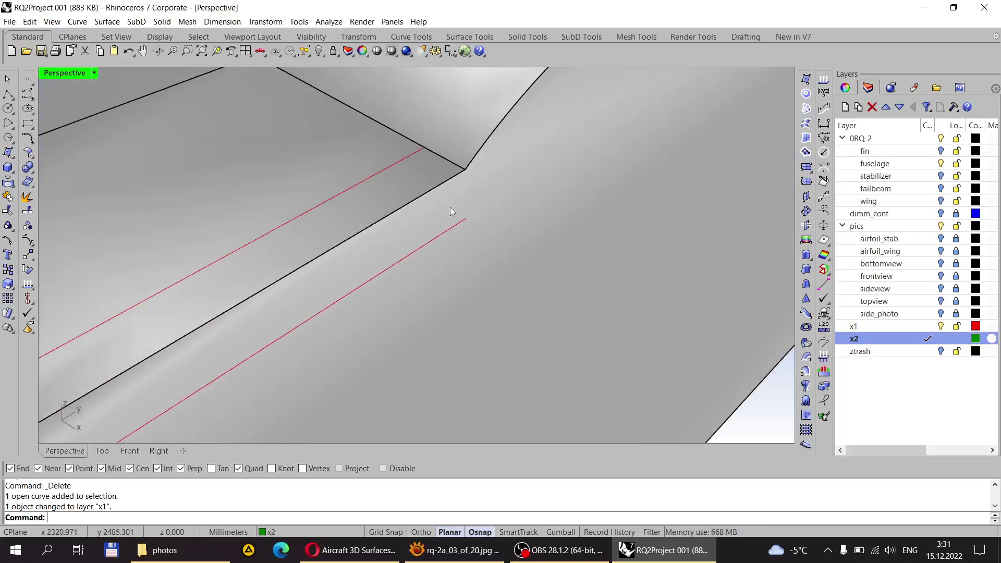
scroll(442, 194, down, 3)
scroll(438, 171, up, 3)
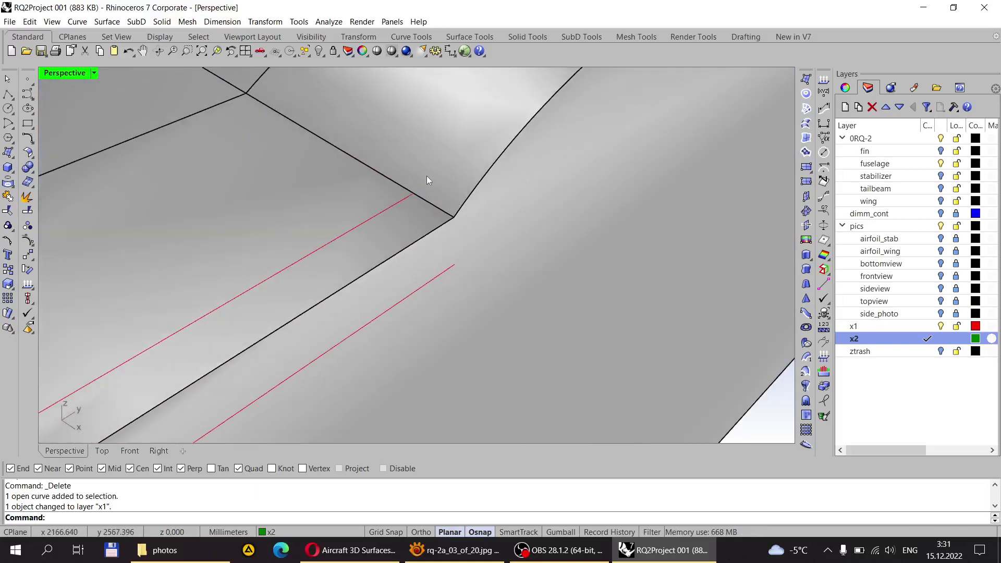
scroll(459, 175, down, 3)
scroll(476, 193, down, 5)
right_drag(476, 192, 431, 251)
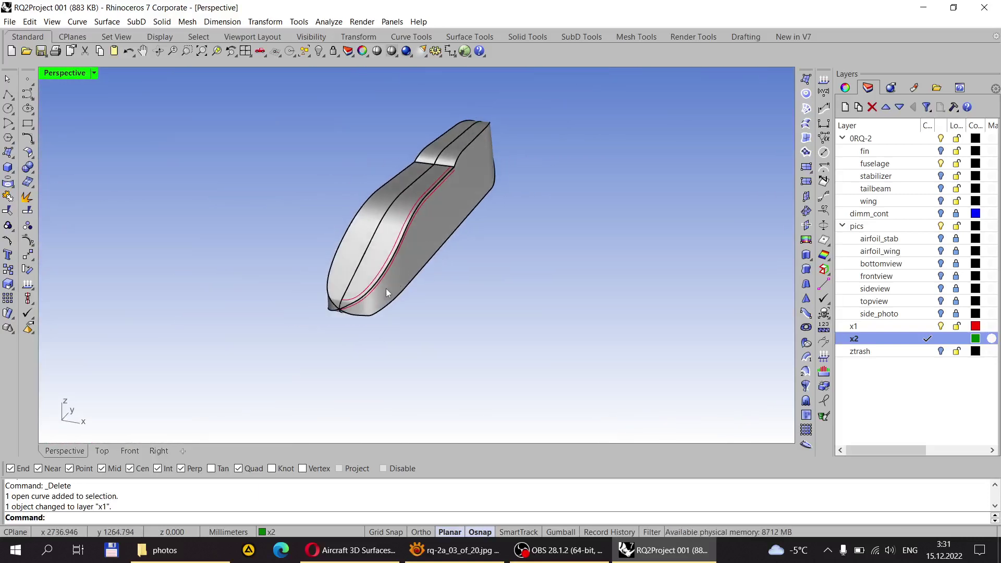
scroll(371, 294, up, 5)
right_drag(371, 294, 315, 280)
scroll(418, 247, down, 5)
scroll(435, 225, up, 5)
scroll(315, 280, down, 6)
scroll(380, 205, up, 5)
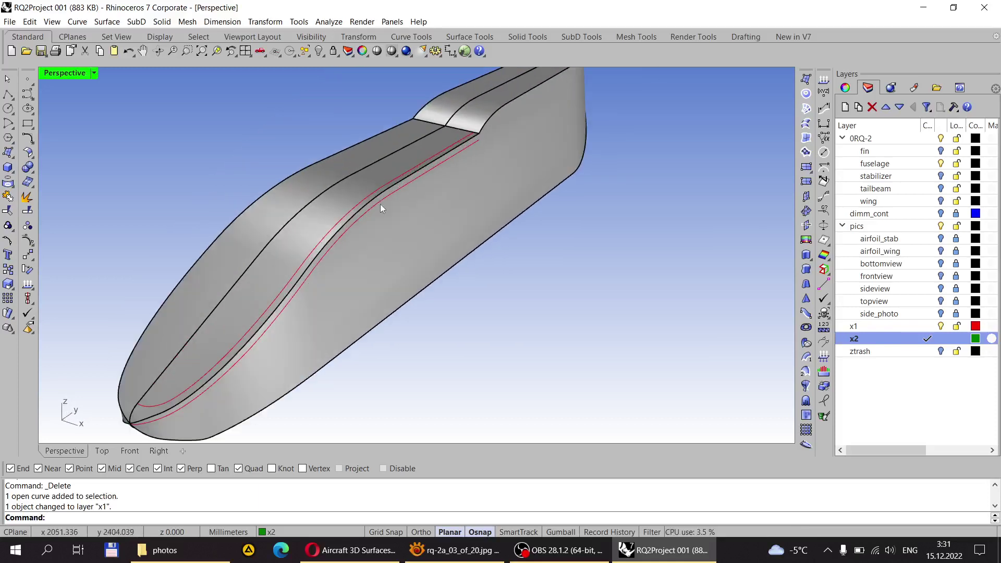
right_drag(378, 205, 393, 226)
scroll(408, 203, down, 5)
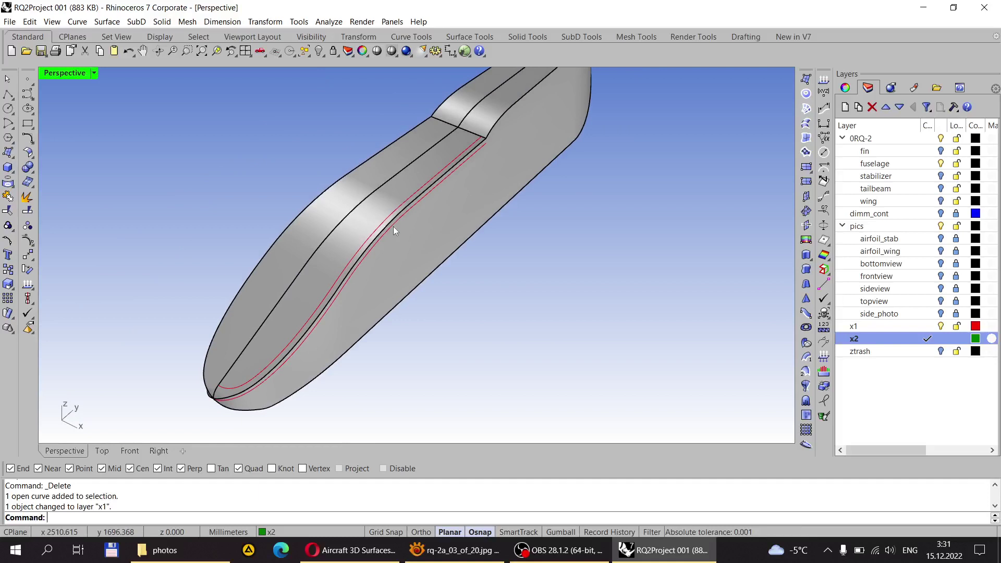
Step: Fillet the two nose surfaces meeting at the fuselage step with radius 25
click(27, 152)
scroll(375, 211, up, 5)
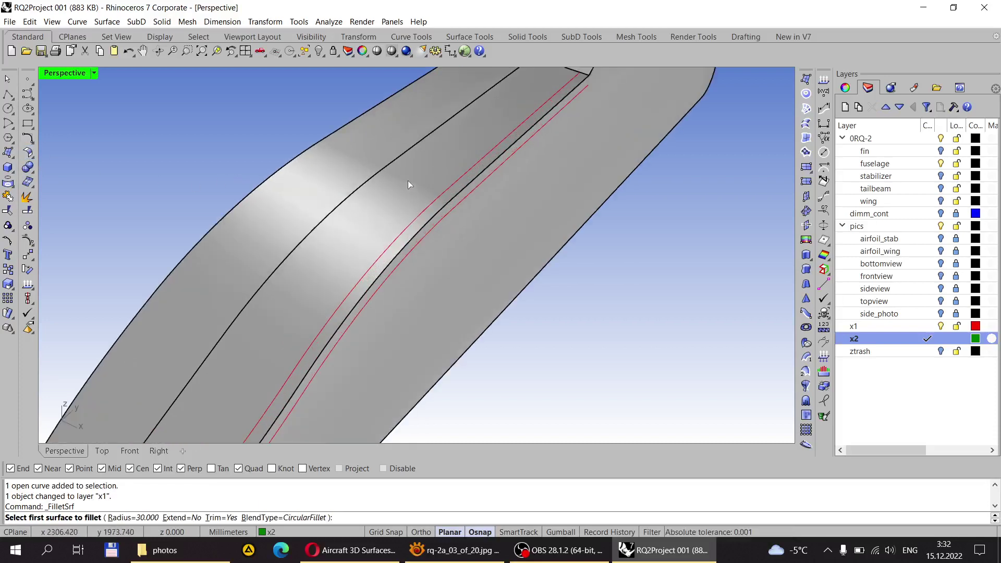
scroll(417, 229, down, 5)
scroll(414, 226, up, 4)
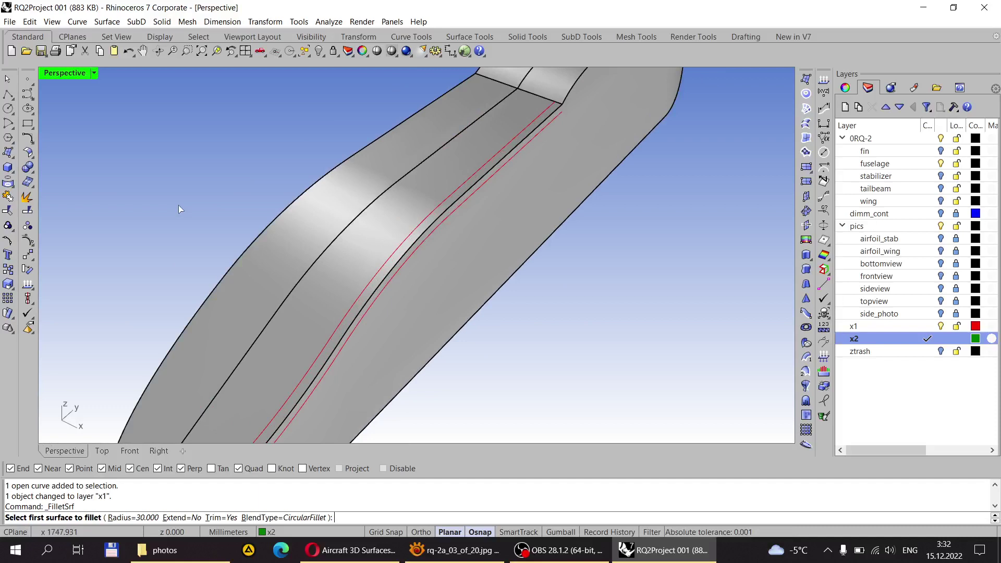
click(29, 155)
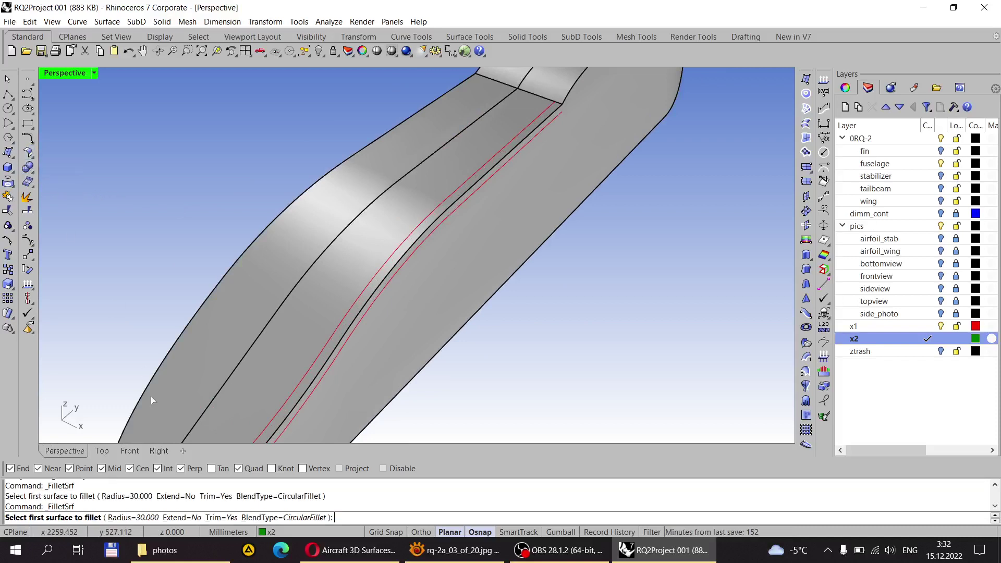
click(154, 518)
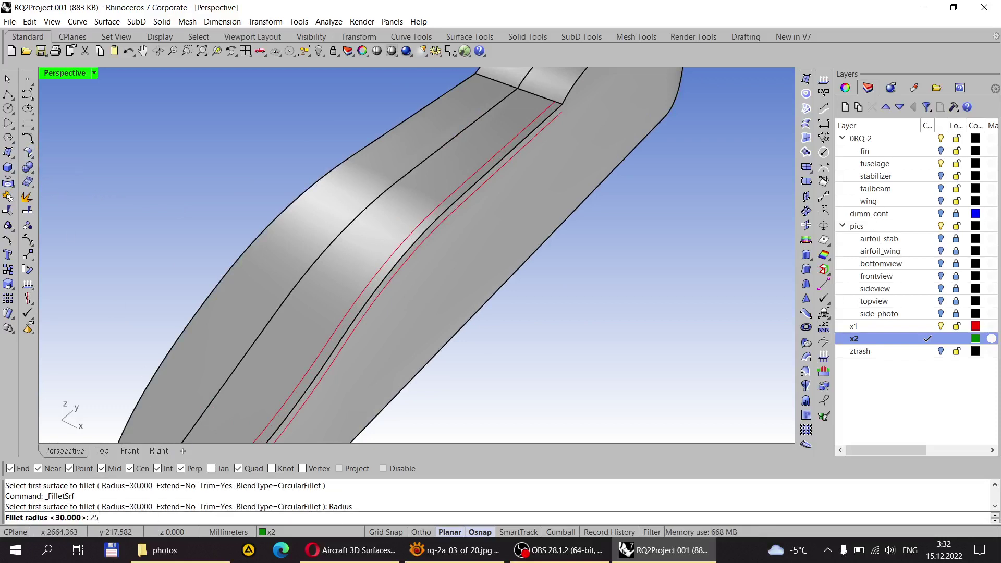
key(Return)
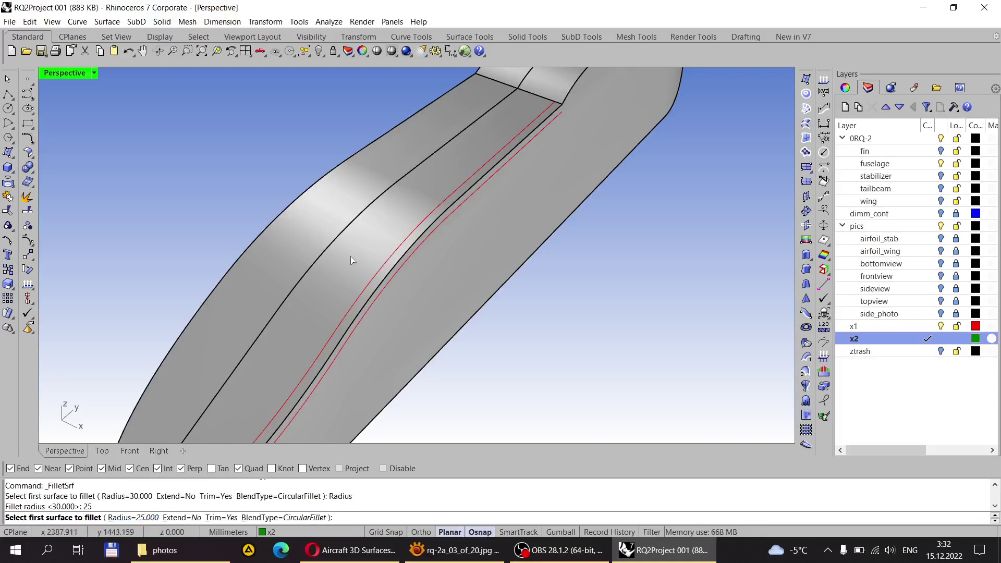
click(440, 183)
click(472, 226)
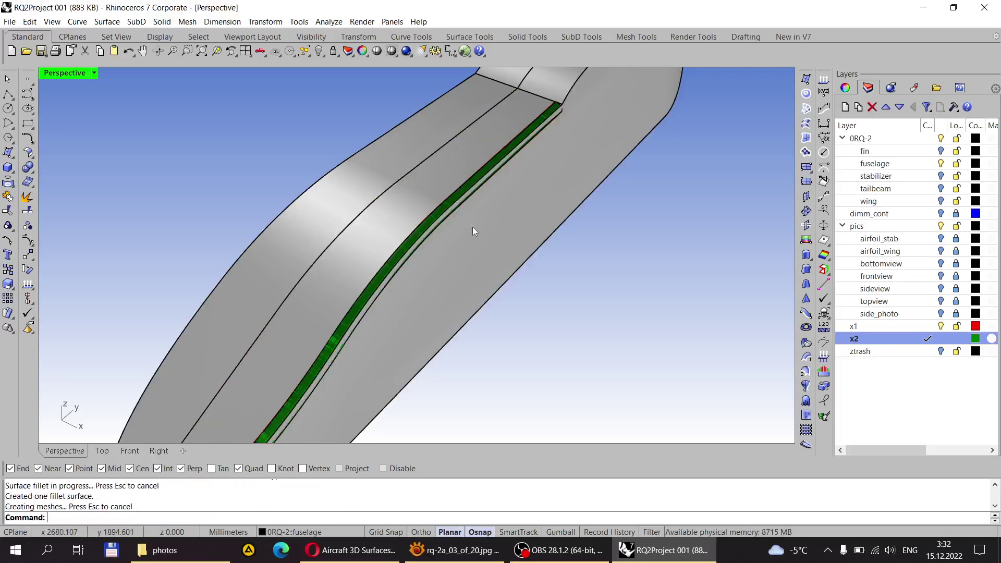
right_drag(473, 227, 465, 176)
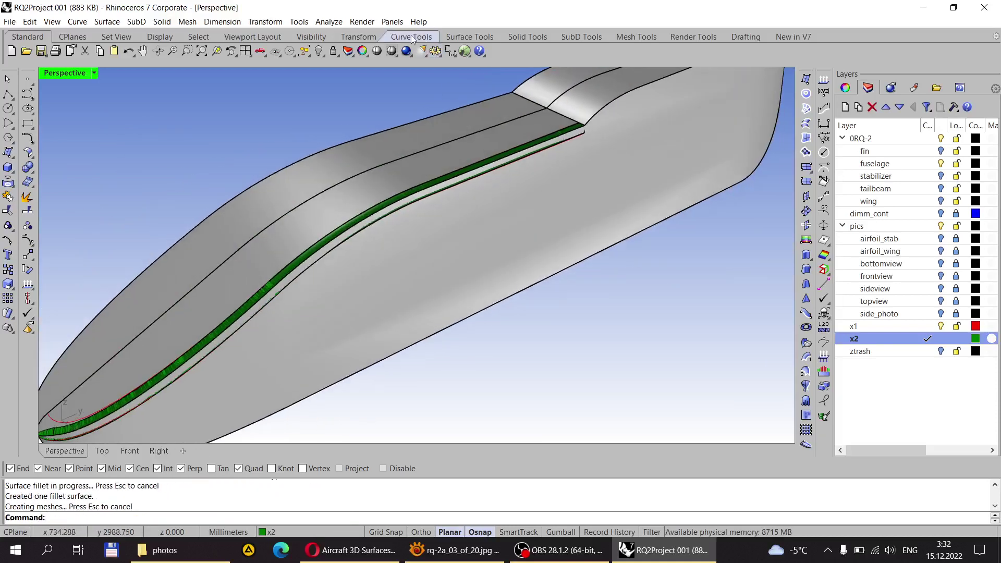
Step: Switch Perspective to Wireframe and orbit around the nose tip to inspect the tapering fillet
right_click(393, 55)
scroll(599, 141, up, 6)
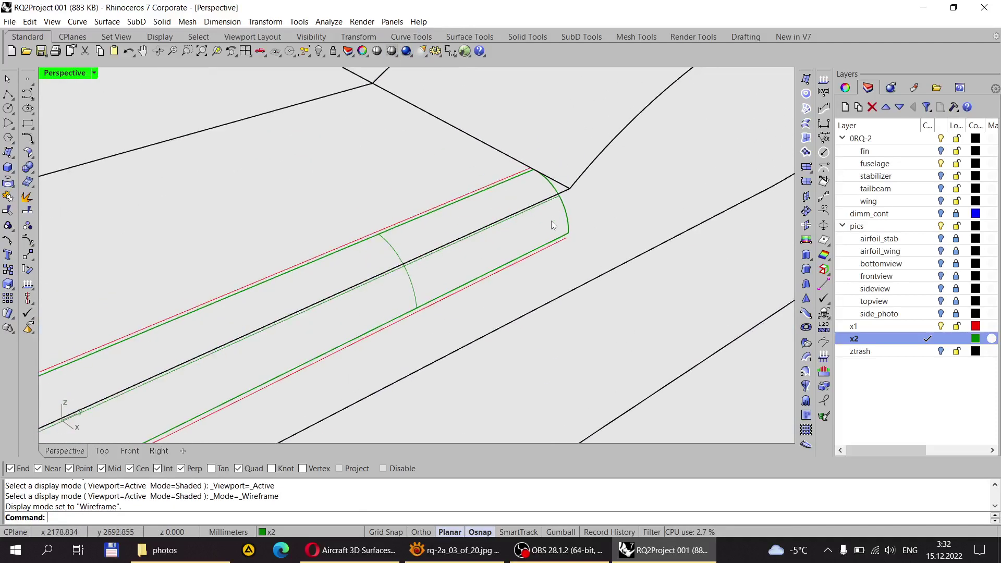
right_drag(573, 189, 616, 182)
scroll(577, 161, down, 8)
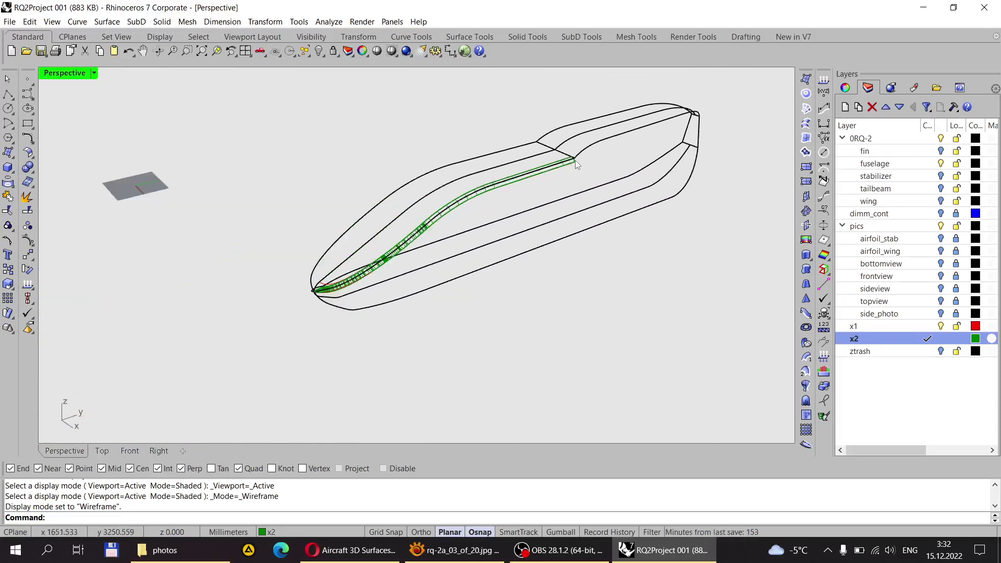
scroll(312, 298, up, 4)
scroll(339, 314, up, 6)
right_drag(347, 313, 490, 250)
scroll(417, 287, down, 6)
scroll(490, 251, up, 8)
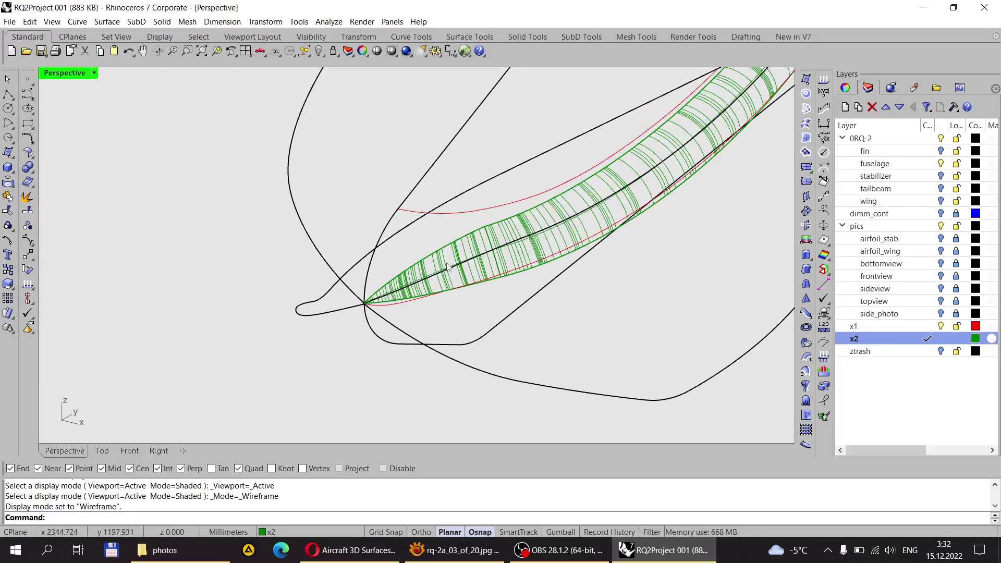
mouse_move(430, 262)
right_down()
mouse_move(420, 259)
mouse_move(428, 255)
right_up()
mouse_move(383, 231)
right_down()
mouse_move(367, 244)
mouse_move(381, 229)
right_up()
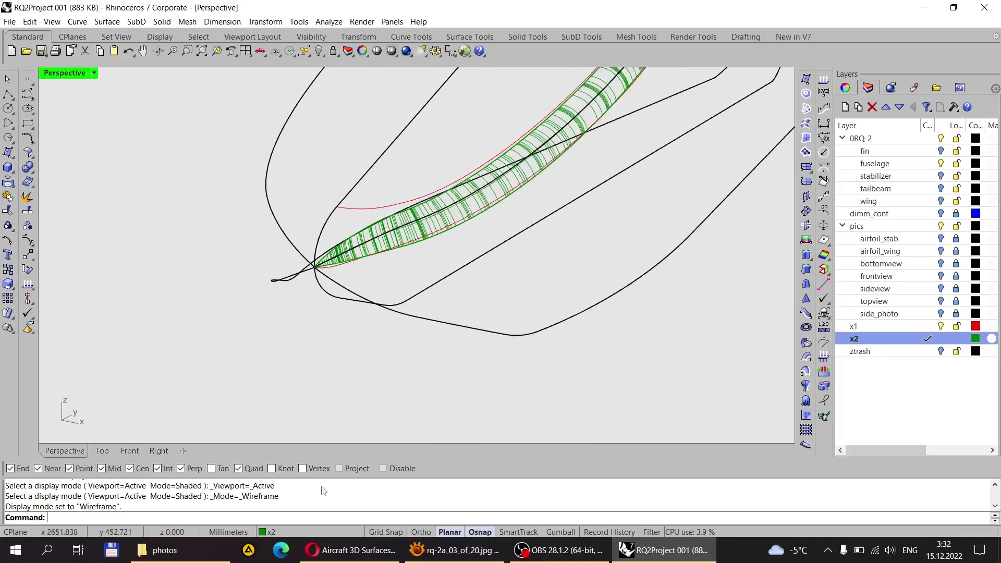
click(454, 550)
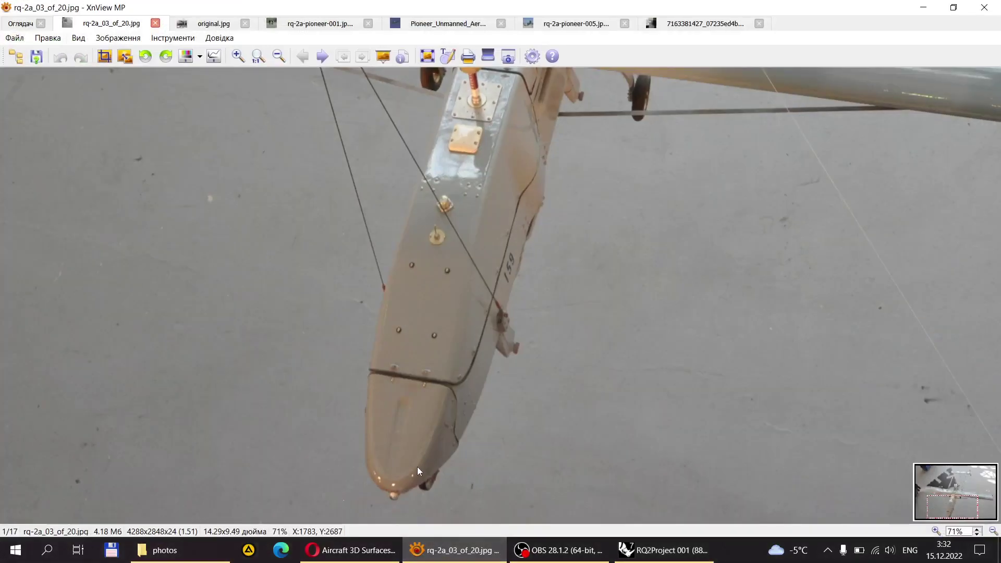
click(239, 50)
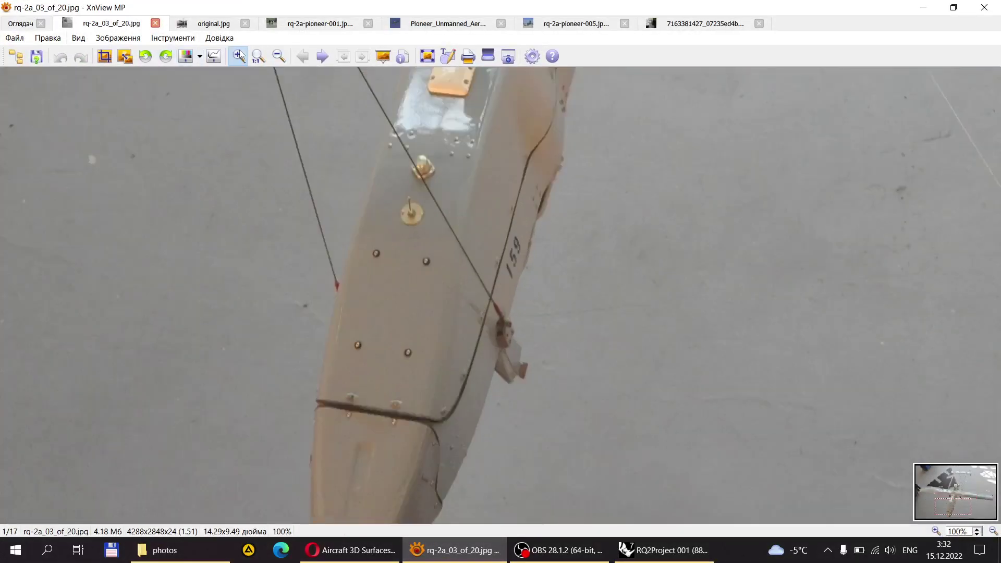
click(240, 49)
drag(368, 425, 546, 199)
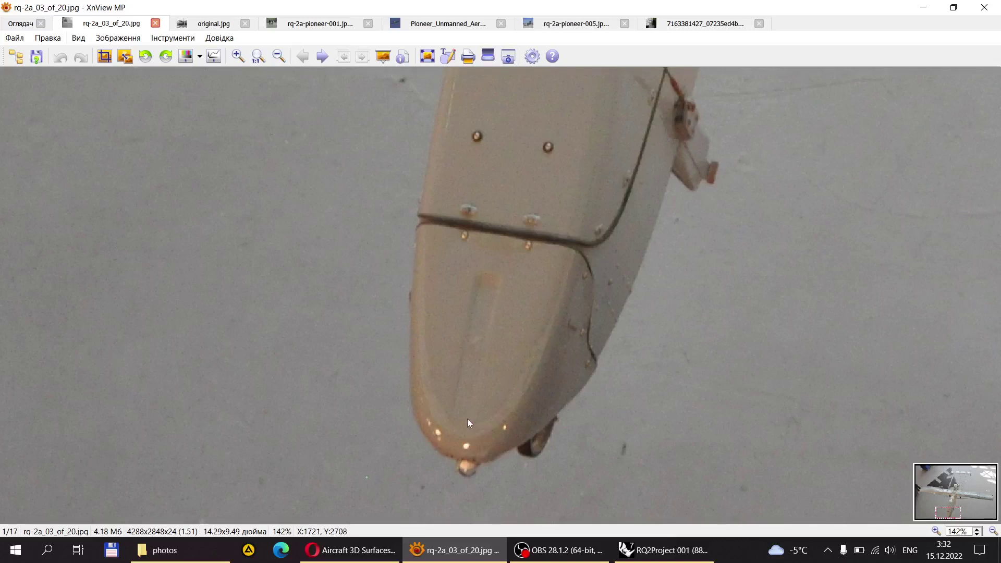
click(626, 548)
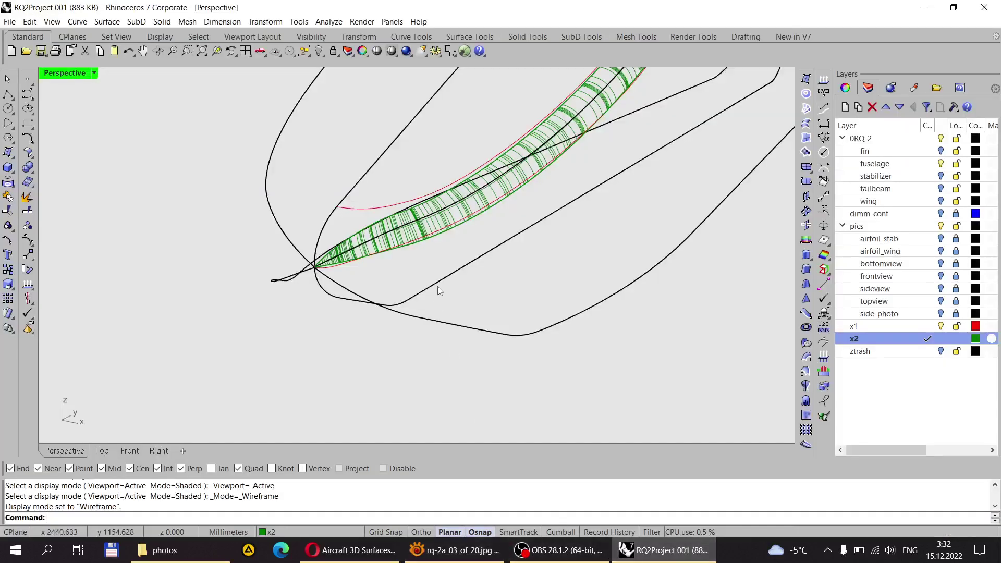
Step: Remove the radius-25 fillet surface and return the view to shaded display
click(400, 238)
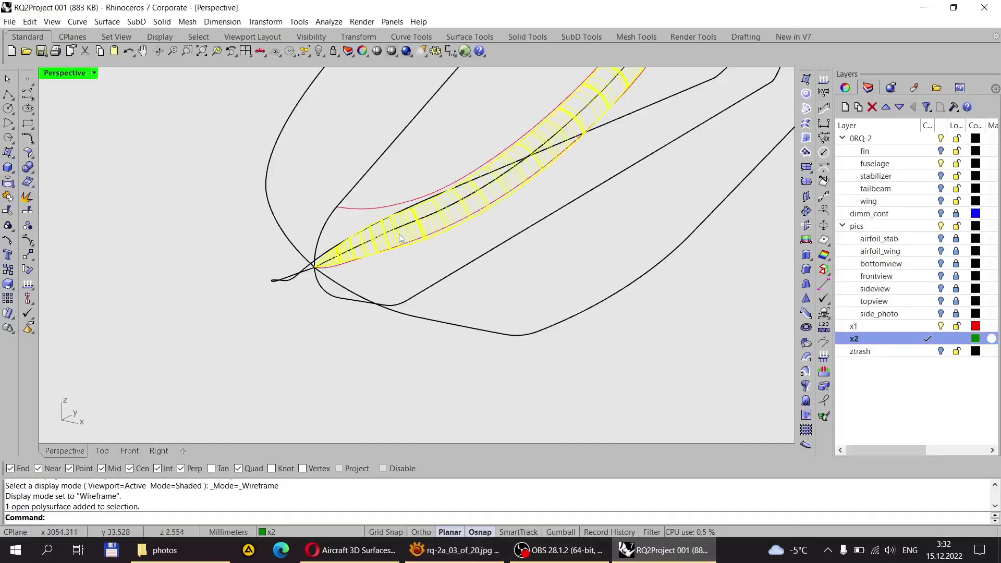
key(Delete)
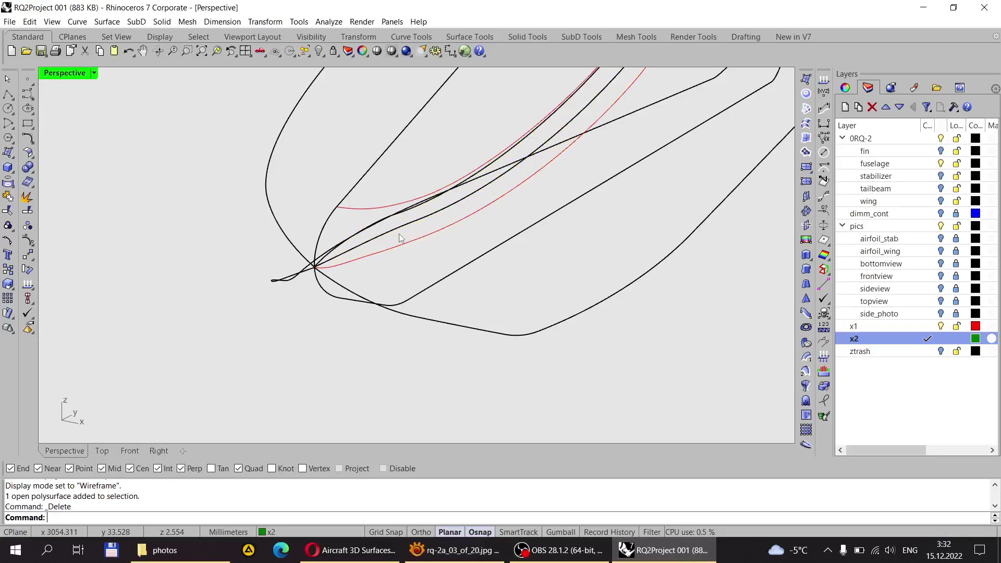
click(394, 52)
scroll(392, 248, down, 5)
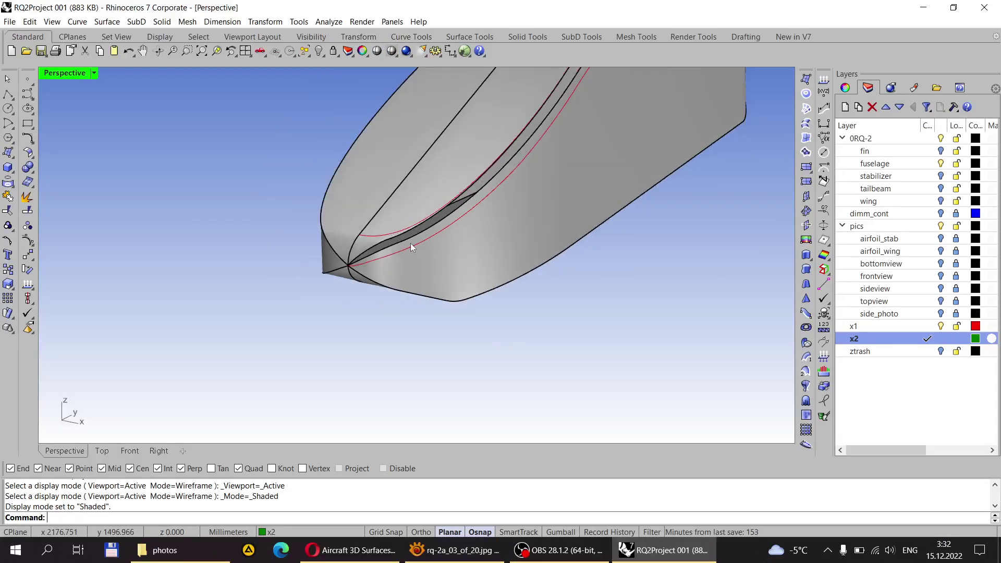
right_drag(412, 247, 370, 287)
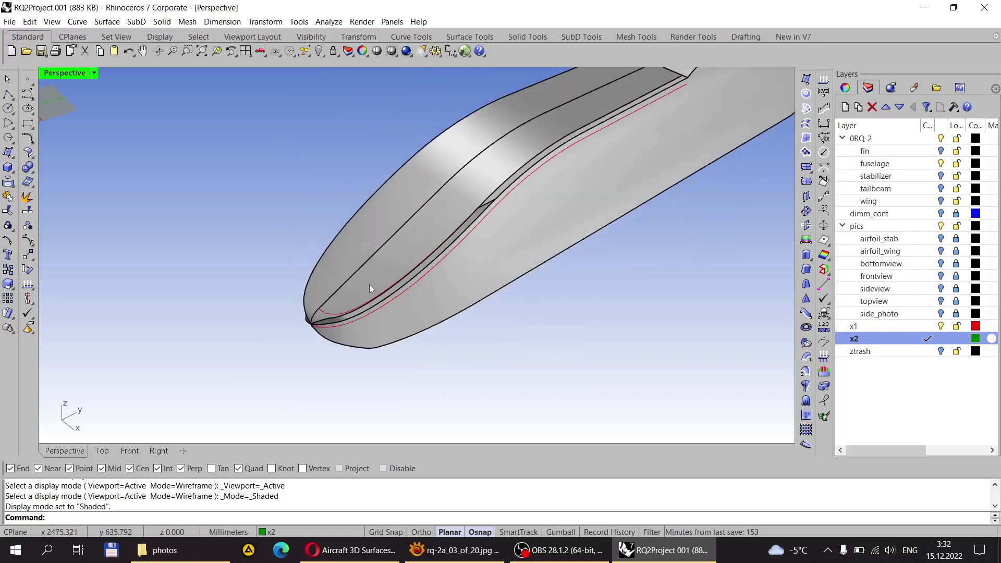
scroll(370, 285, up, 6)
click(128, 52)
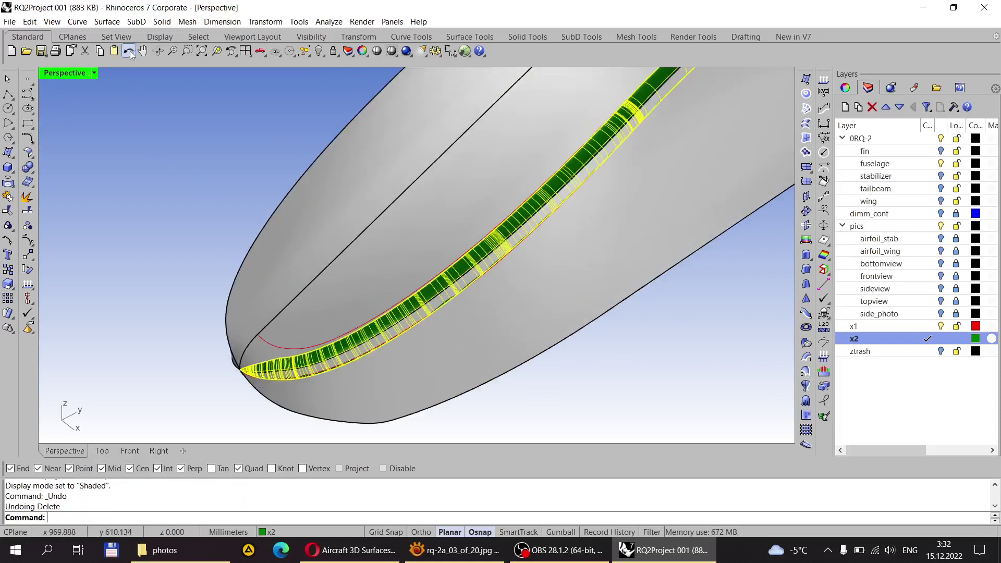
click(129, 52)
click(231, 290)
Step: Select the upper red seam curve and turn on its control points
mouse_move(231, 289)
right_down()
mouse_move(368, 248)
mouse_move(365, 217)
mouse_move(380, 226)
mouse_move(248, 301)
right_up()
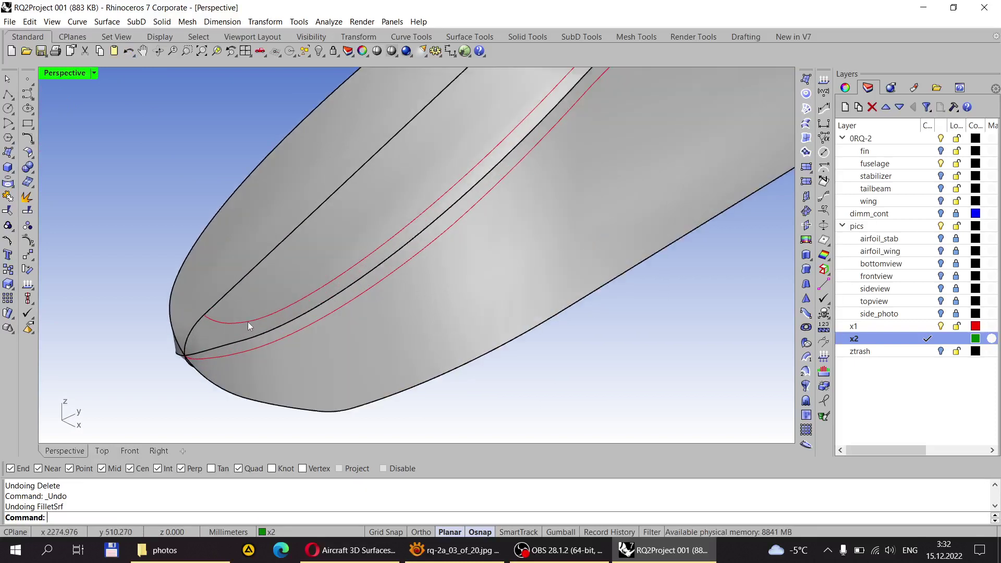
click(248, 322)
click(278, 354)
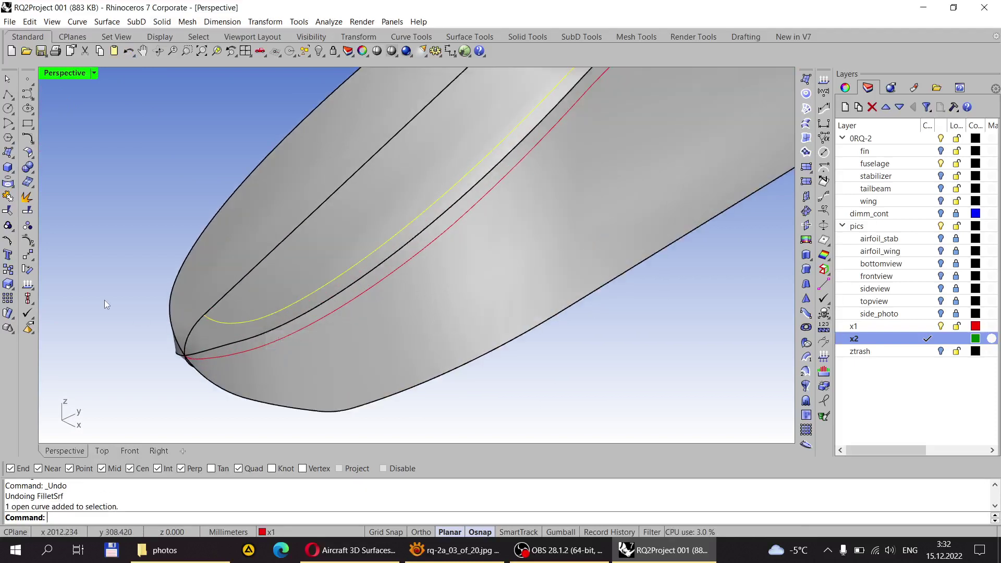
click(26, 243)
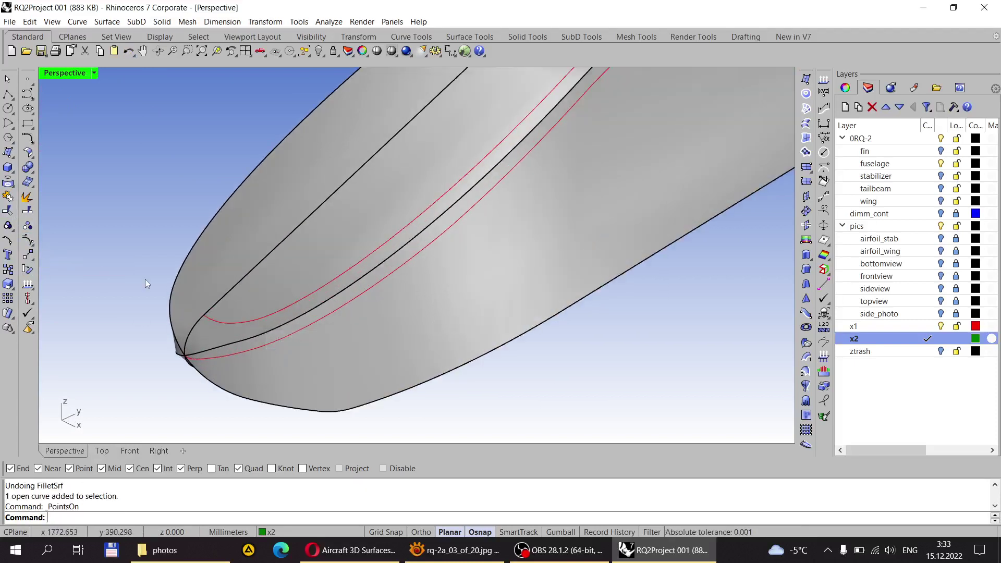
Step: Orbit toward the fuselage step and make x1 the current layer
right_drag(145, 279, 420, 289)
scroll(420, 289, down, 4)
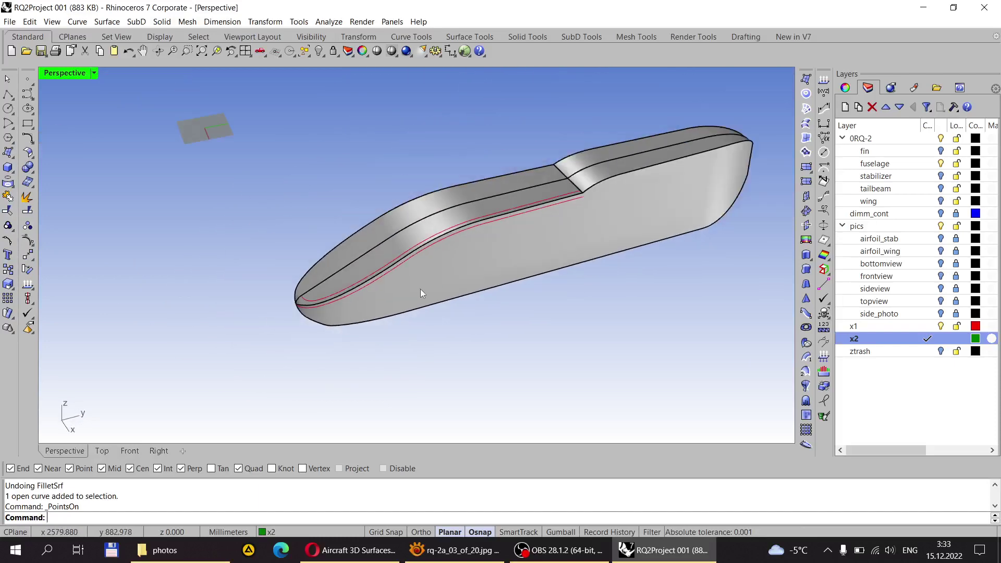
scroll(567, 206, up, 11)
right_drag(467, 253, 428, 199)
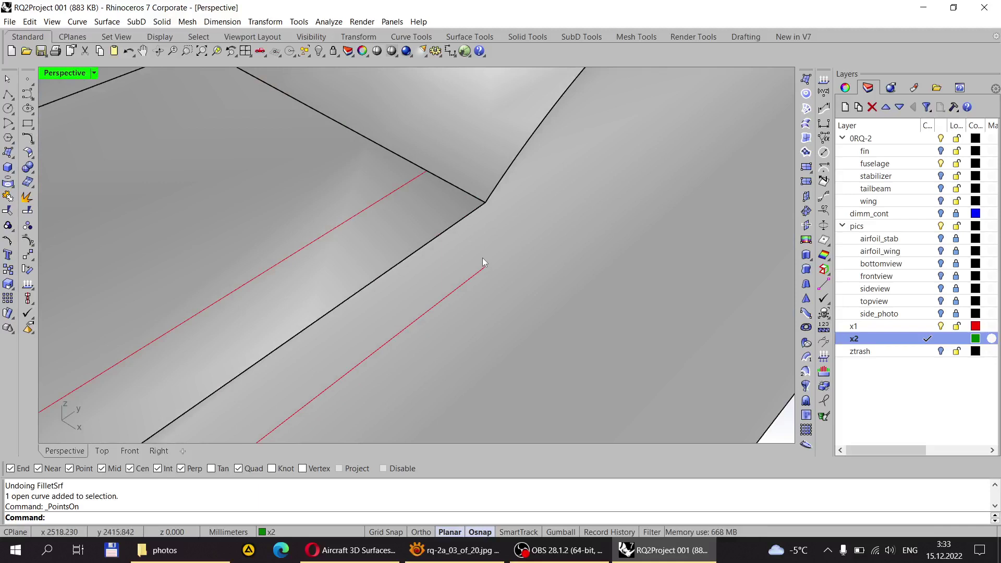
right_drag(483, 264, 489, 195)
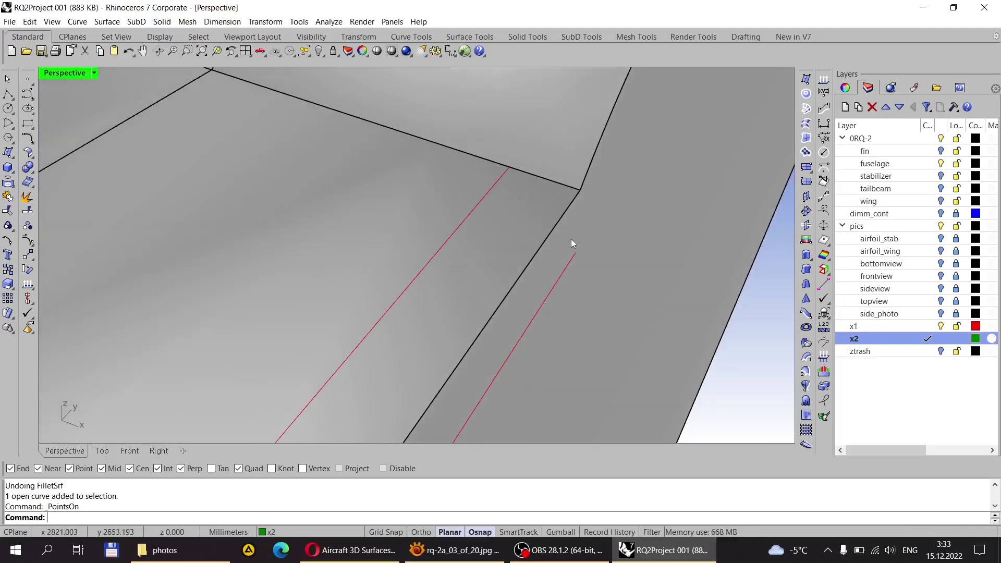
right_drag(421, 166, 404, 174)
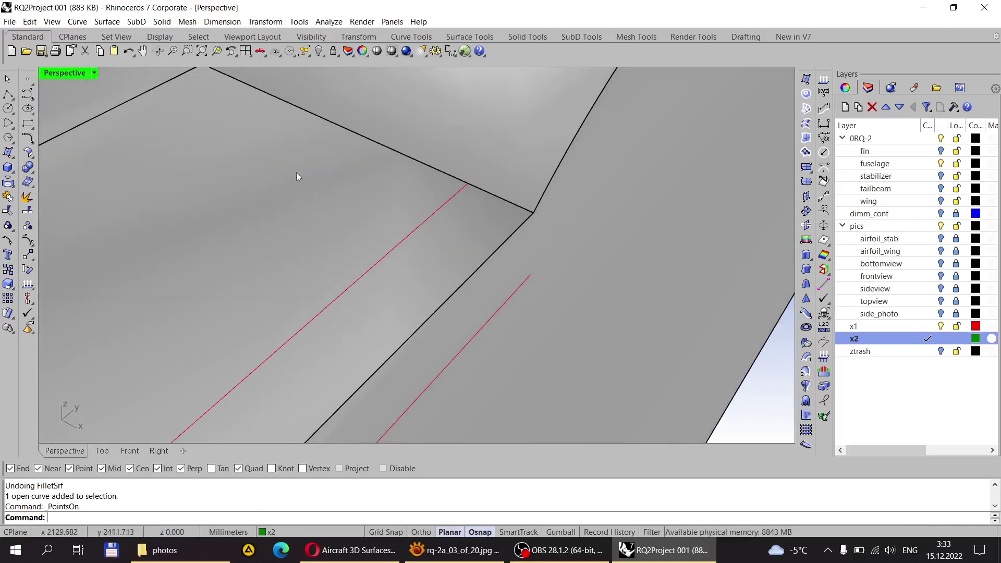
click(929, 327)
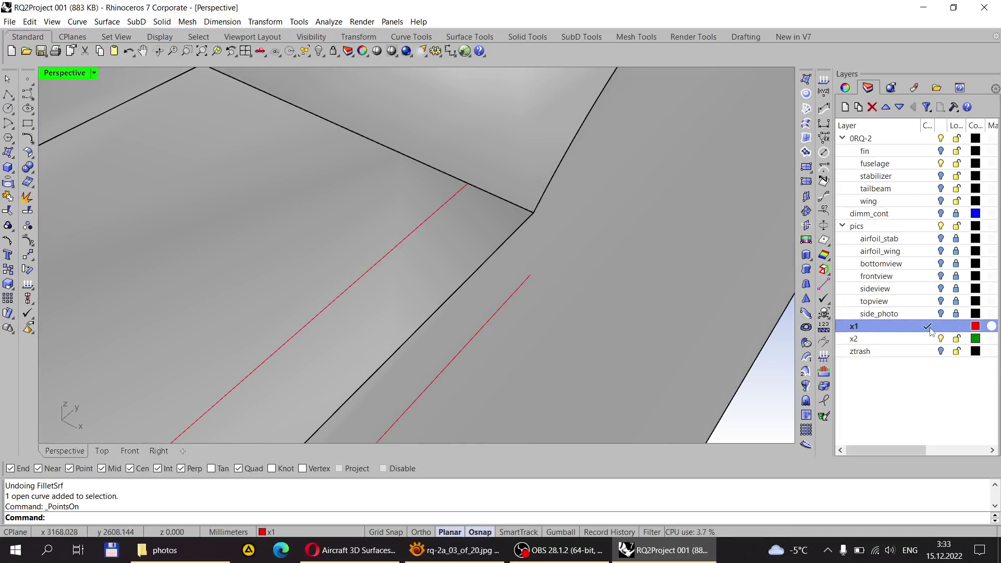
Step: Draw a start-end-direction arc joining the two seam curve ends, aimed at the step corner
click(12, 125)
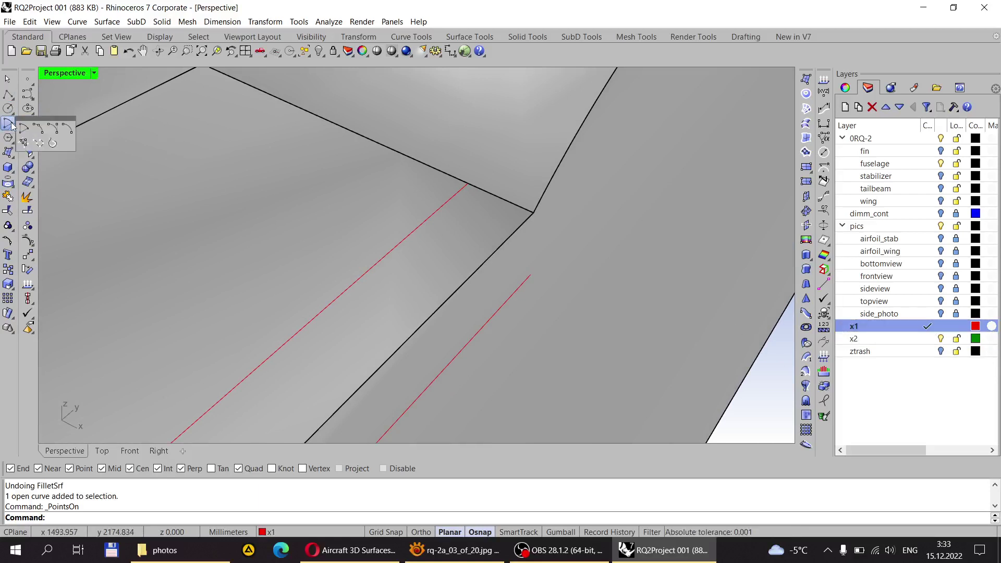
click(53, 128)
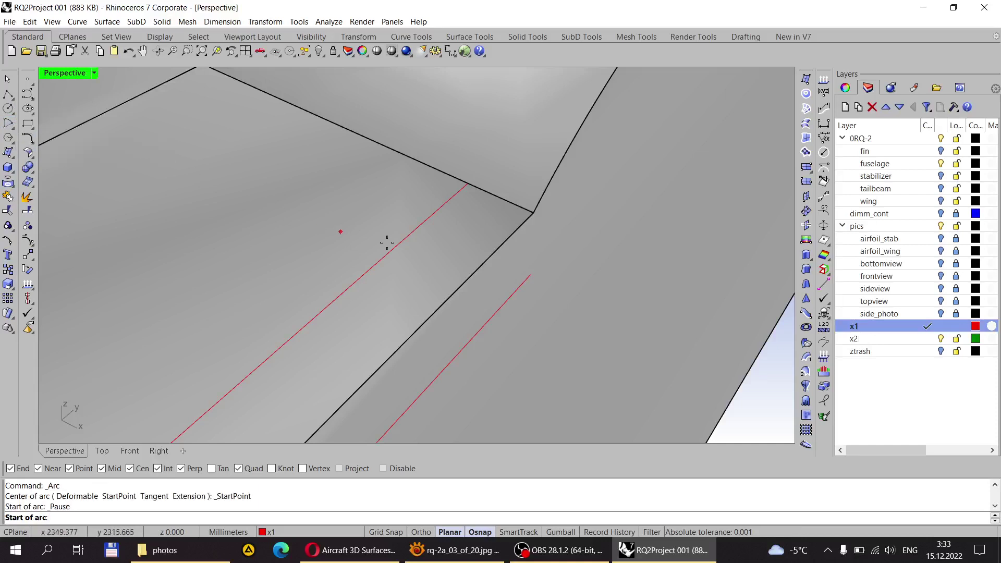
click(464, 188)
click(531, 274)
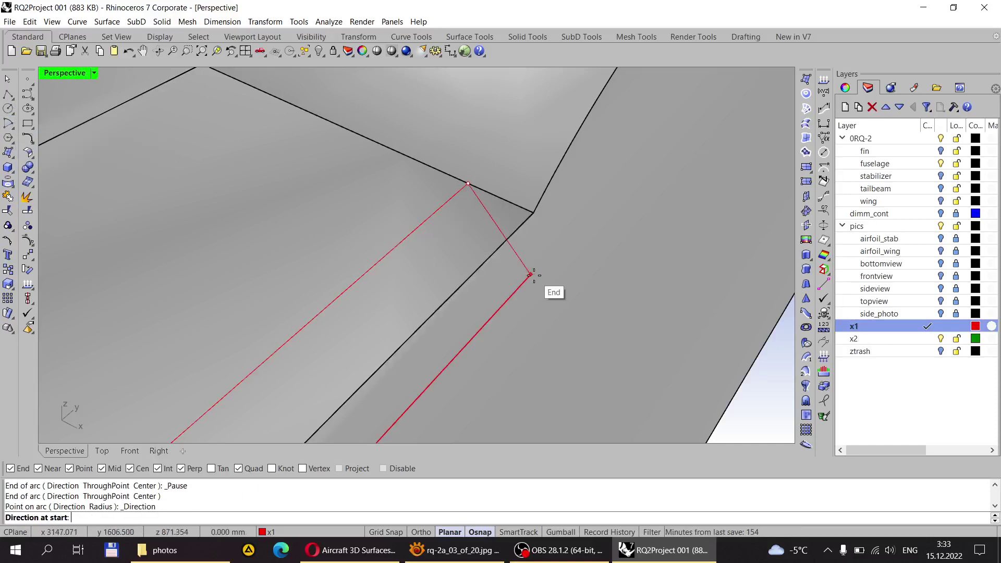
click(536, 216)
scroll(536, 216, up, 4)
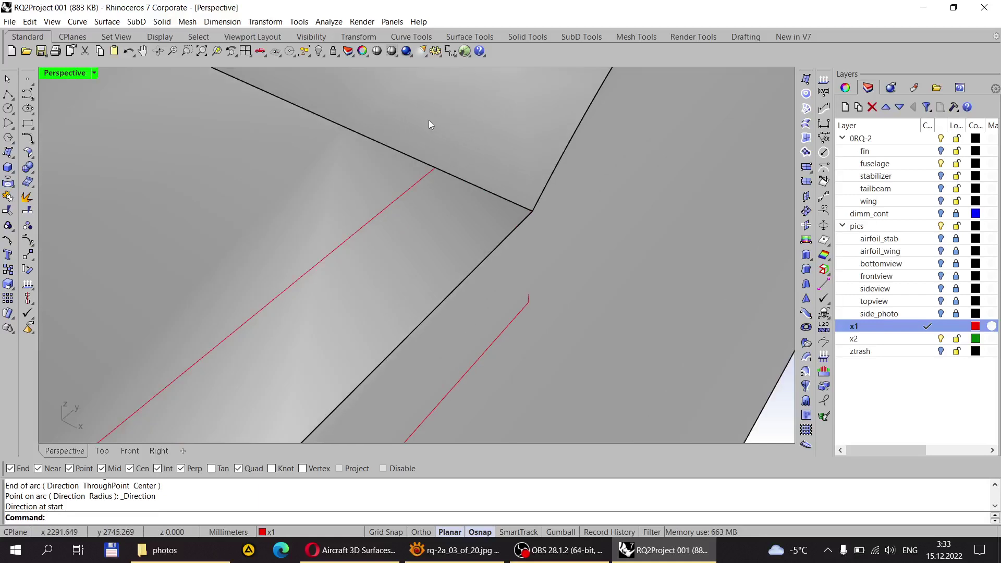
Step: Switch the view to Wireframe and turn on the new arc's control points
click(383, 51)
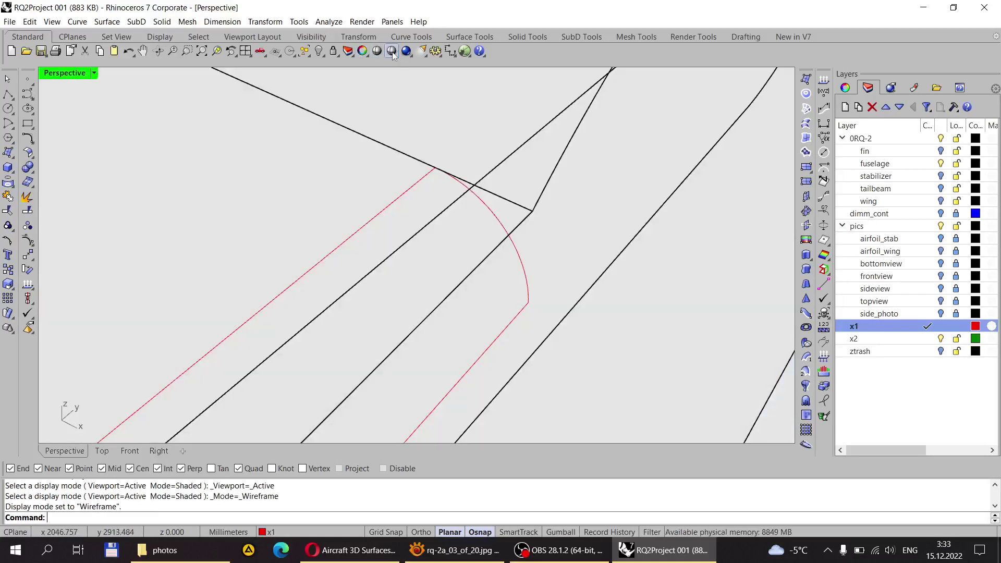
click(507, 234)
click(27, 240)
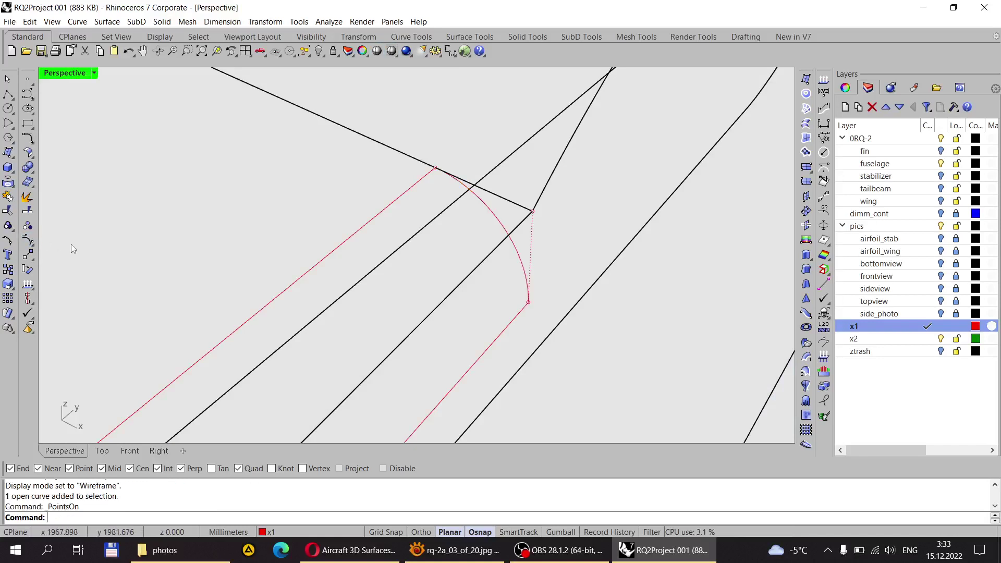
scroll(531, 215, up, 5)
scroll(537, 214, down, 4)
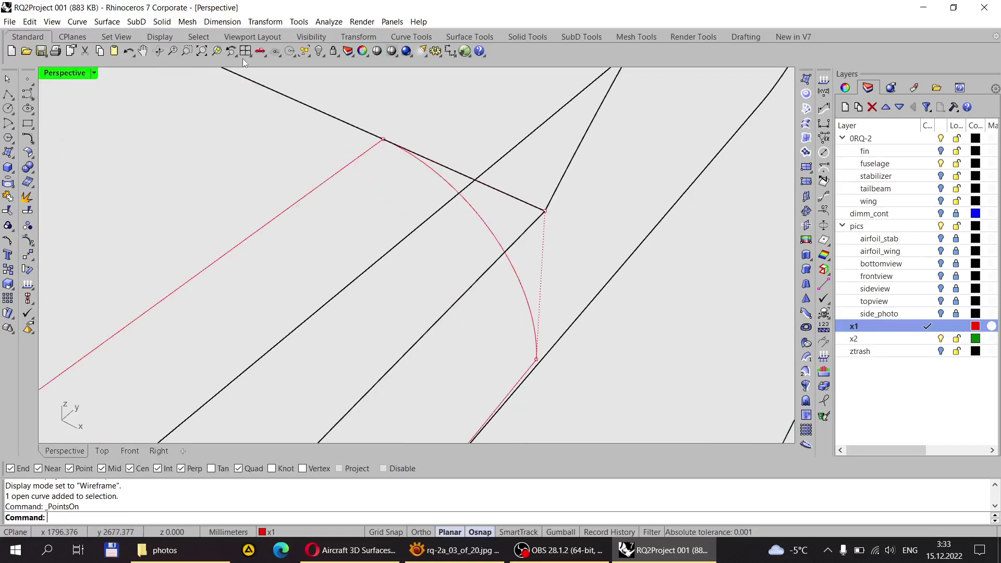
click(186, 51)
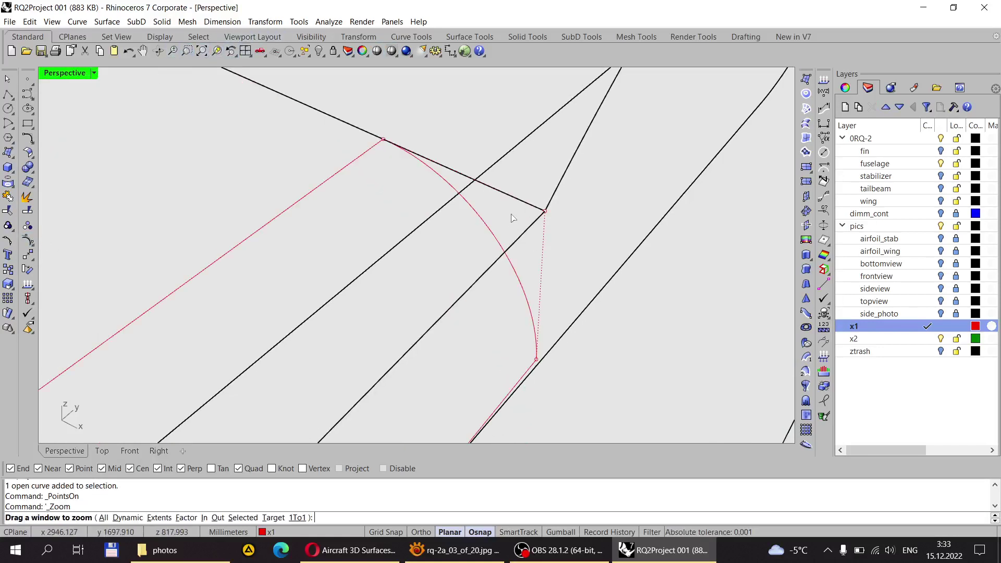
Step: Snap the arc's corner control point exactly onto the fuselage step corner
drag(531, 191, 576, 241)
click(350, 230)
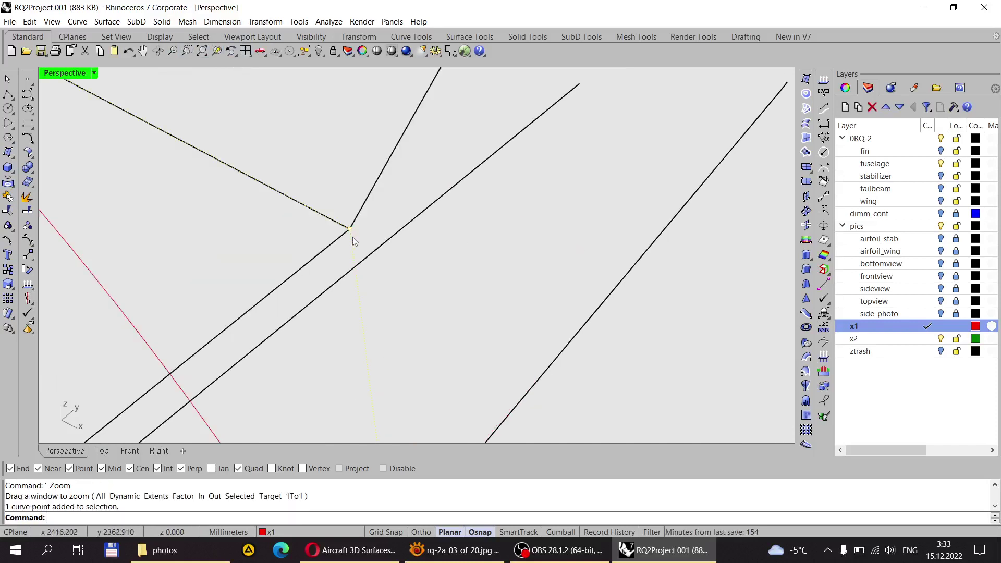
mouse_move(351, 229)
mouse_down()
mouse_move(376, 218)
mouse_move(350, 230)
mouse_up()
Step: Orbit around the fuselage and nose to inspect the reshaped seam curve
right_drag(393, 215, 511, 172)
scroll(511, 172, down, 10)
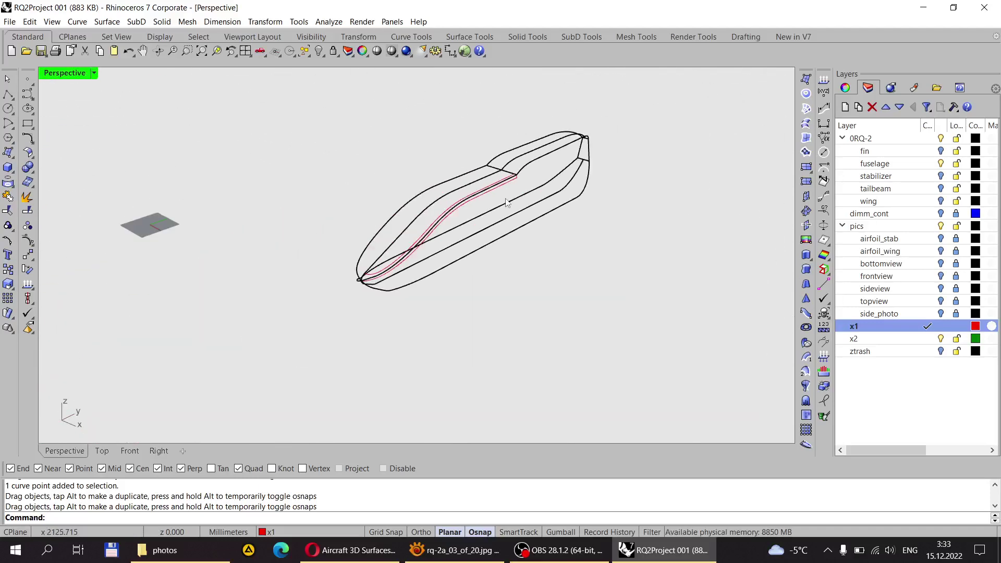
scroll(485, 214, up, 7)
right_drag(468, 211, 483, 191)
right_drag(315, 282, 384, 276)
right_drag(477, 223, 329, 262)
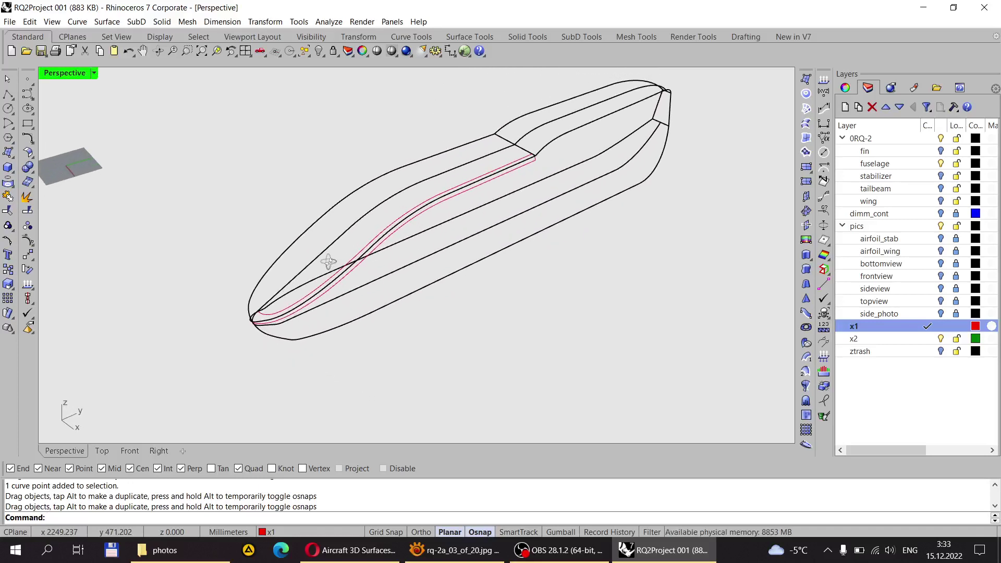
scroll(220, 346, up, 5)
right_drag(220, 346, 276, 185)
right_drag(260, 221, 466, 173)
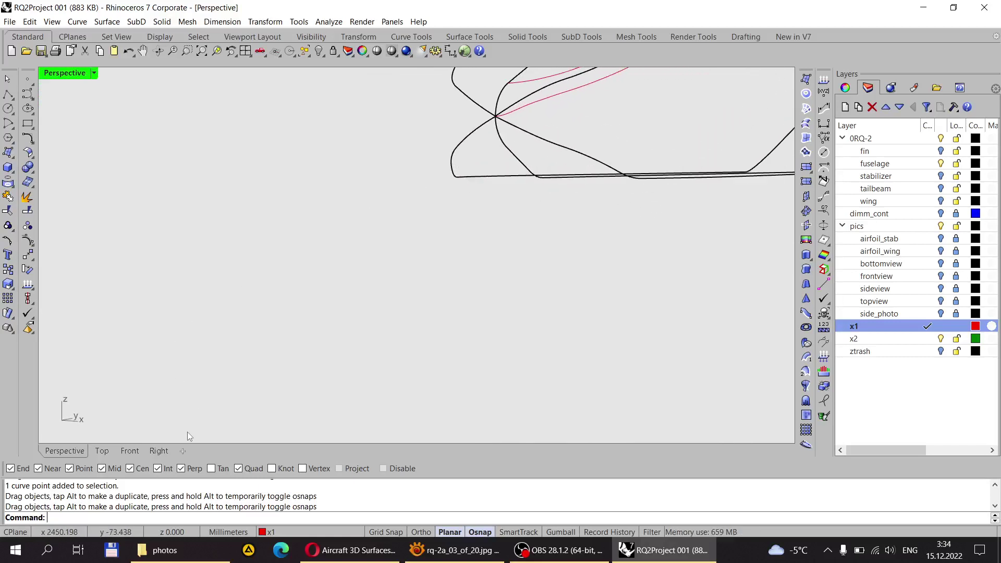
Step: Check the nose curves in Right view and compare them with the reference photo
click(158, 451)
scroll(320, 304, down, 3)
scroll(198, 319, up, 6)
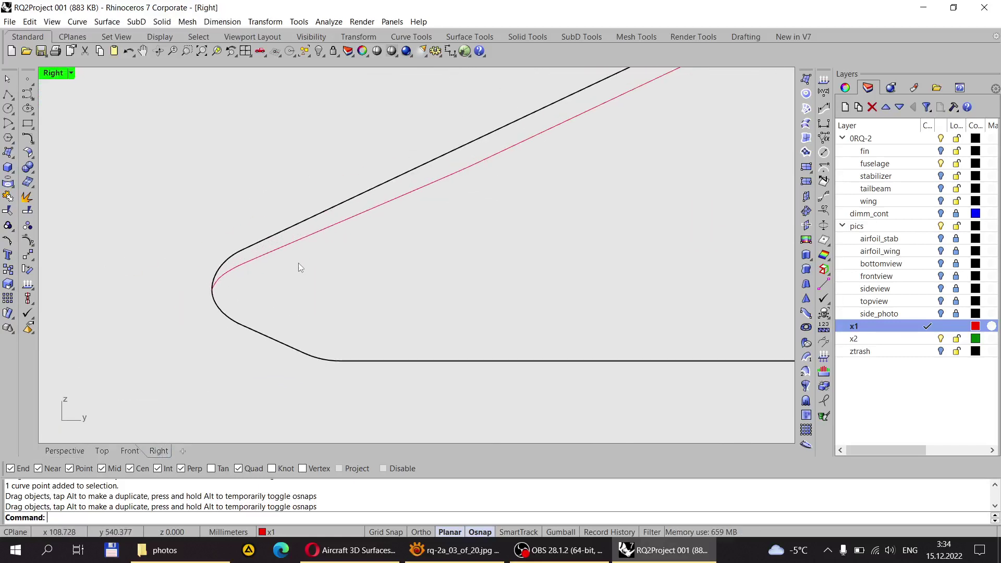
scroll(190, 285, up, 2)
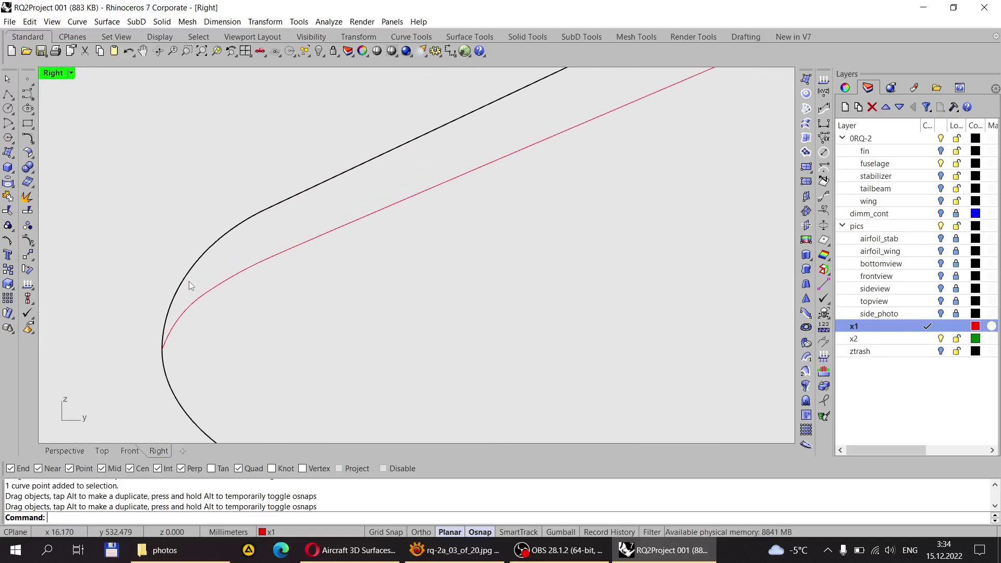
click(64, 450)
right_drag(315, 304, 454, 324)
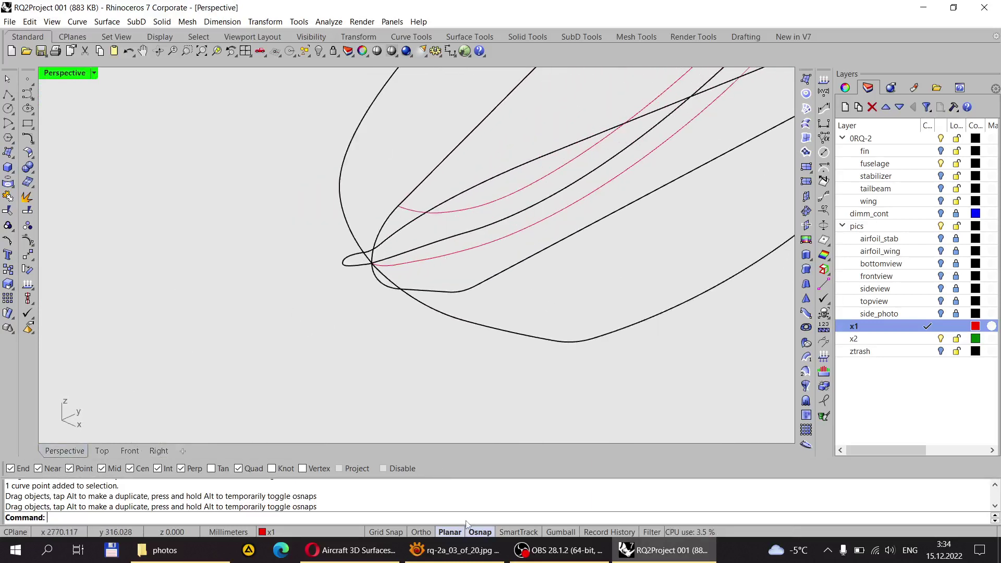
click(444, 551)
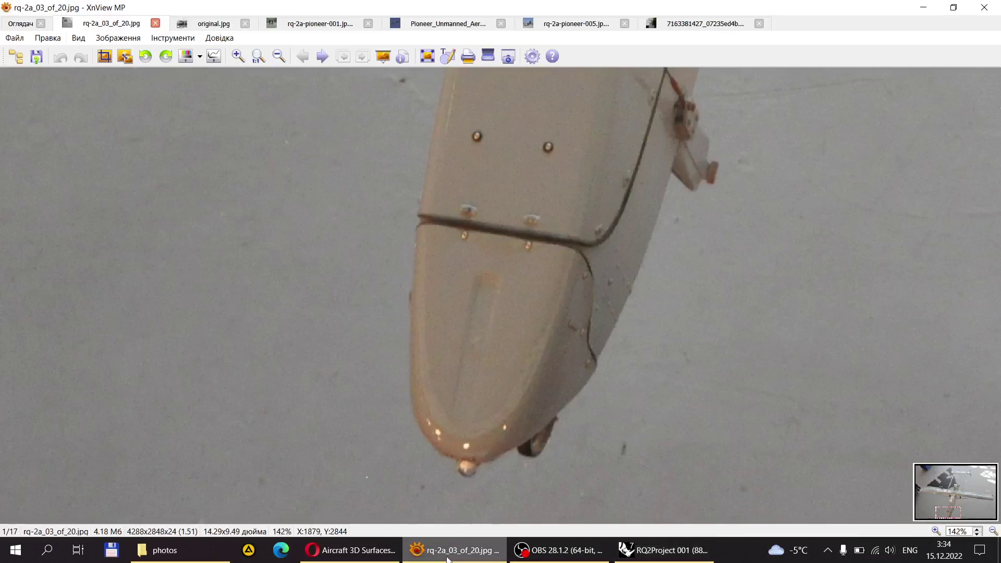
click(446, 557)
right_drag(407, 204, 369, 243)
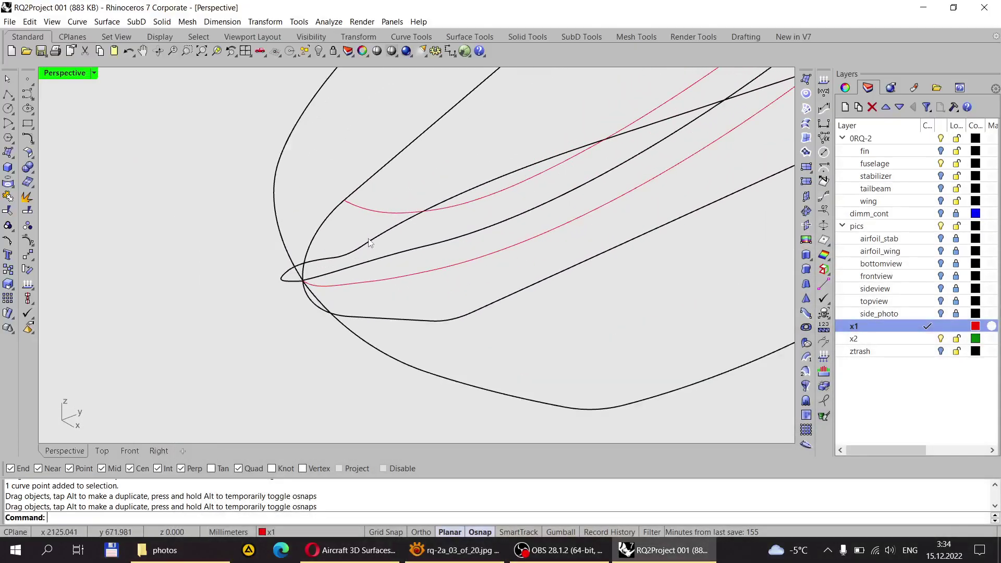
Step: Start an arc at the upper seam curve's front end and end it at the lower seam's nose-tip end
click(9, 125)
click(41, 135)
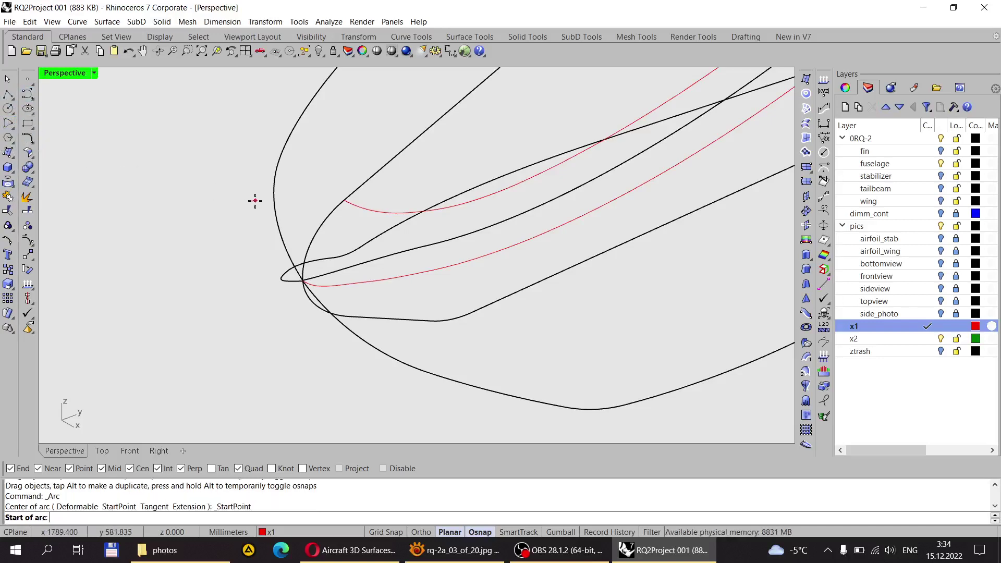
scroll(318, 213, up, 3)
click(377, 194)
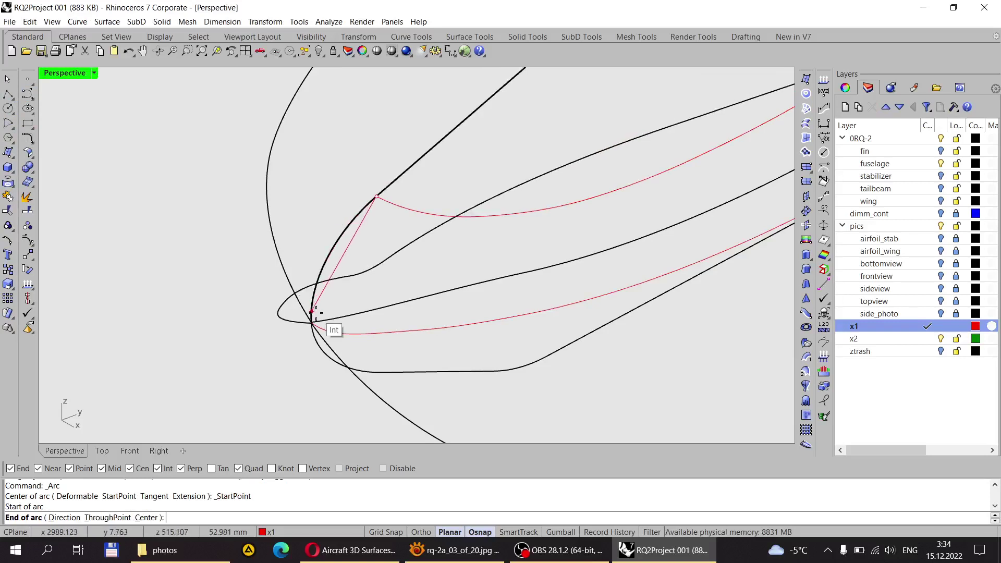
right_drag(330, 328, 365, 301)
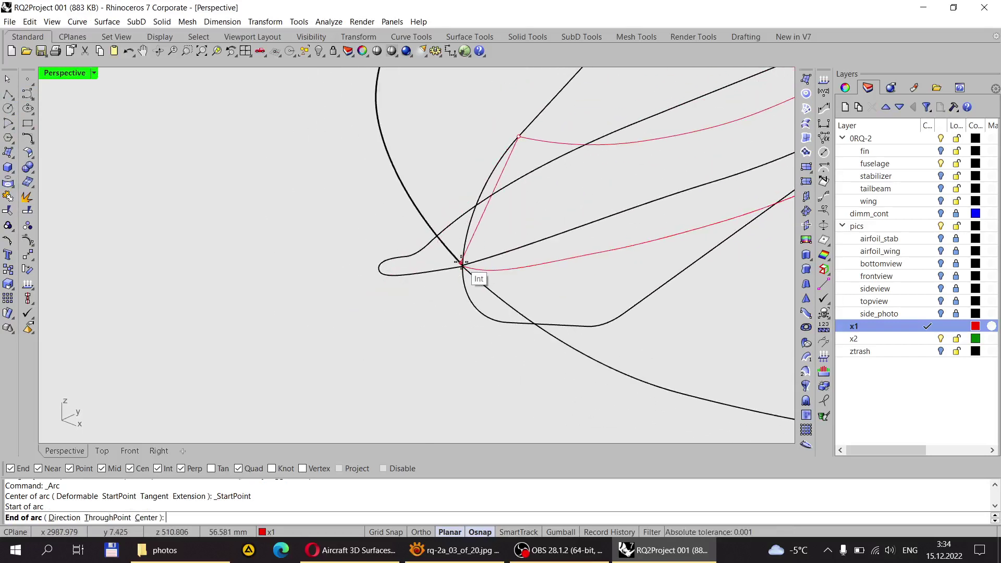
scroll(465, 268, up, 2)
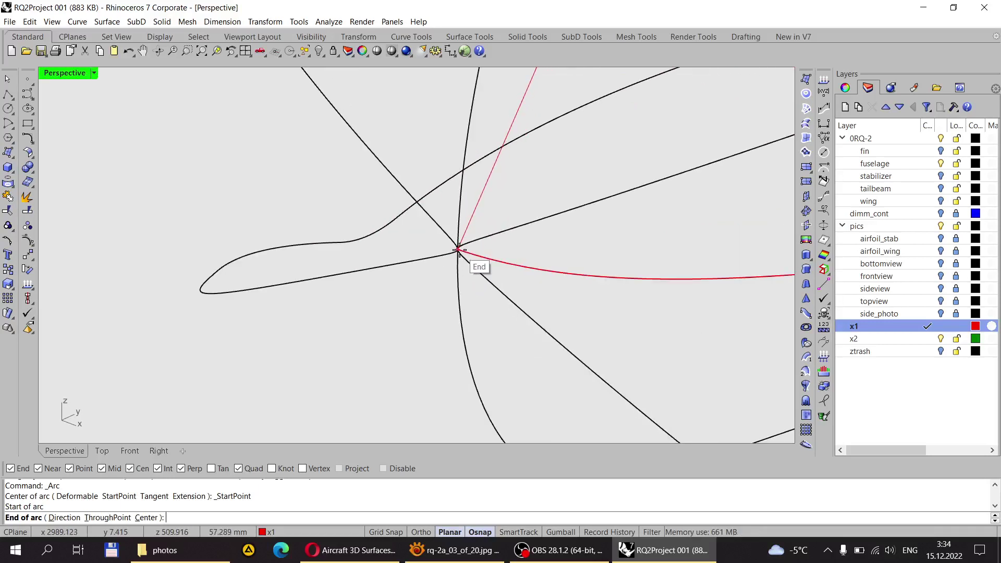
click(457, 250)
scroll(431, 259, down, 3)
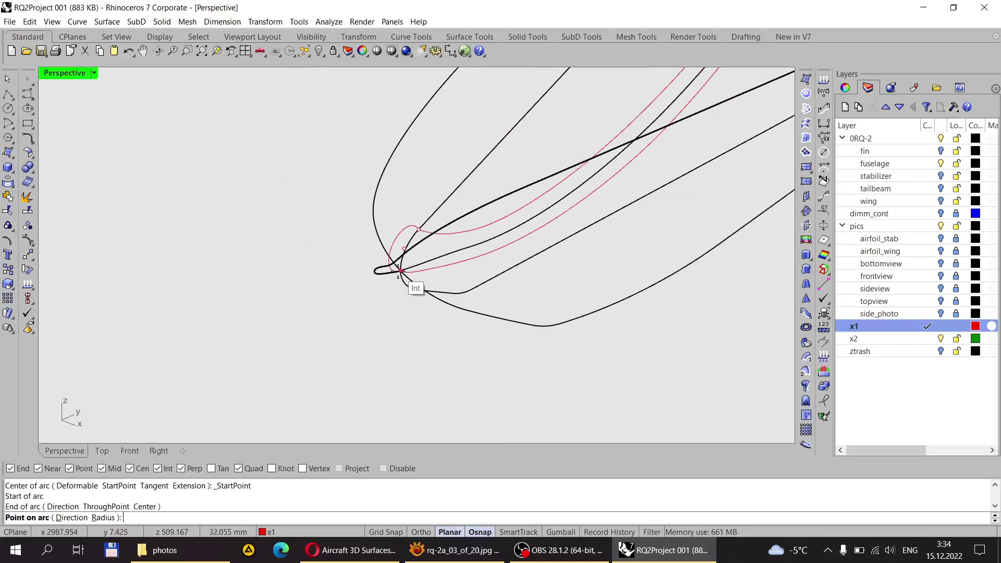
scroll(401, 270, up, 5)
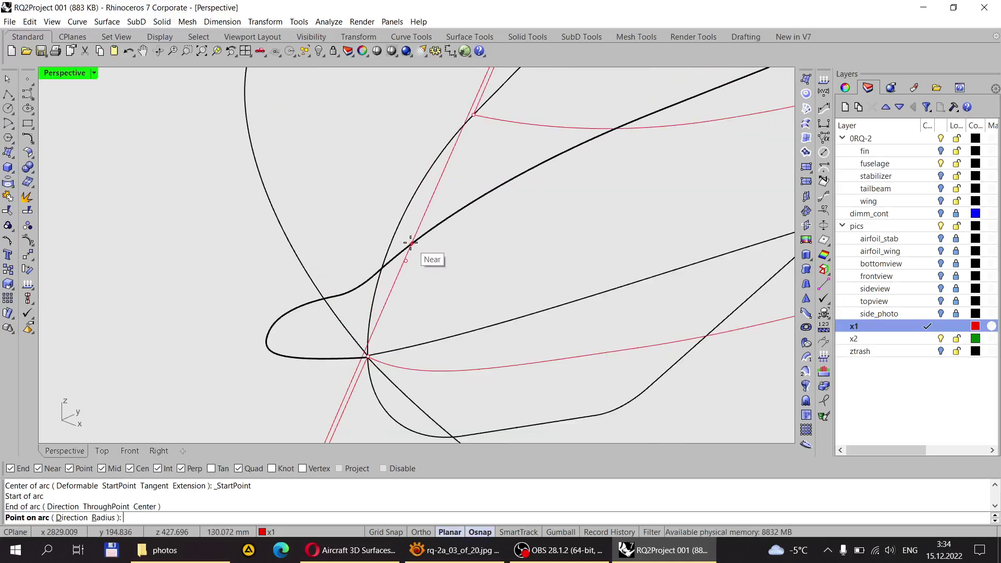
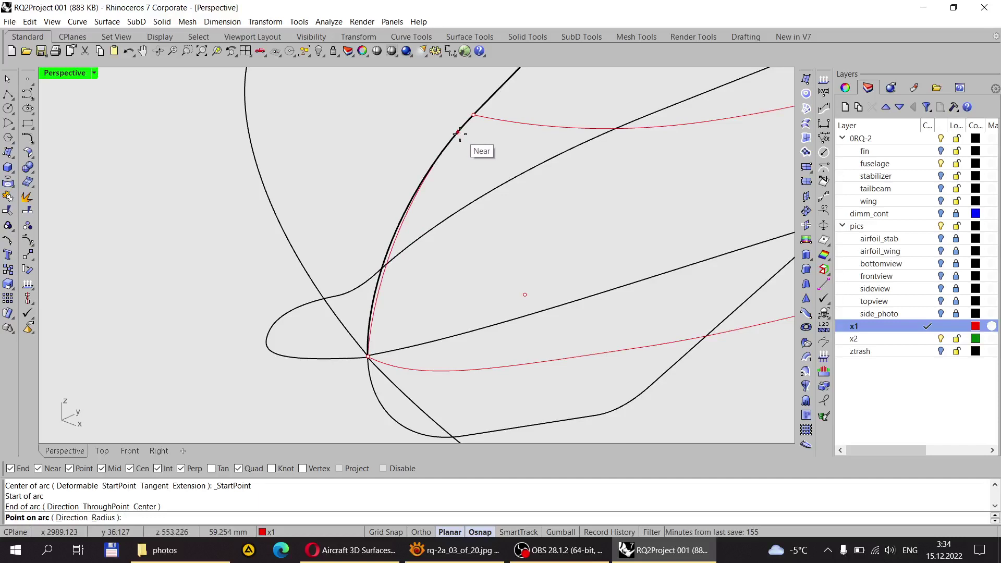
Step: Place the arc's third point on the nose outline to complete the arc down to the tip
click(460, 134)
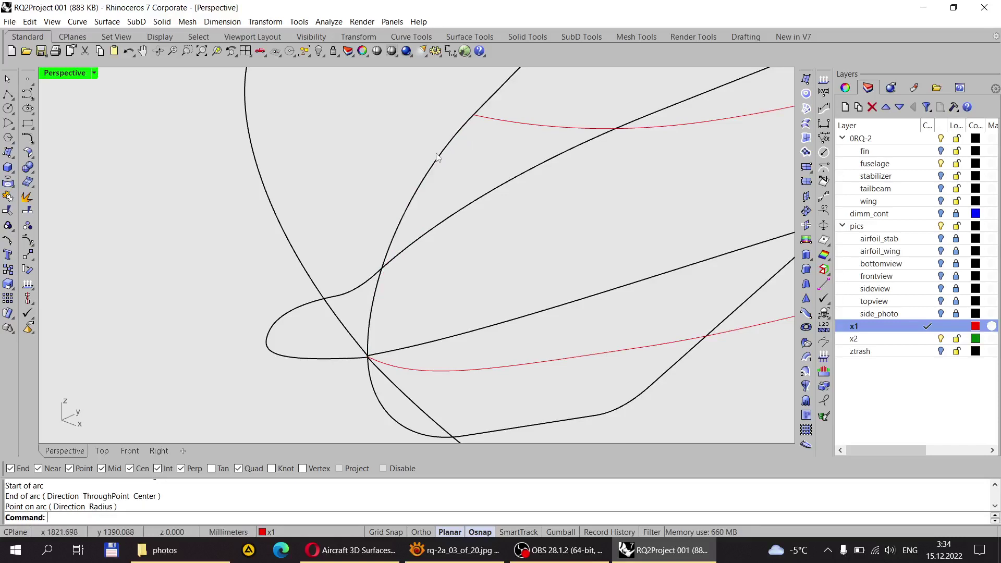
scroll(437, 157, down, 6)
right_drag(417, 162, 367, 162)
scroll(367, 162, down, 4)
scroll(369, 165, up, 4)
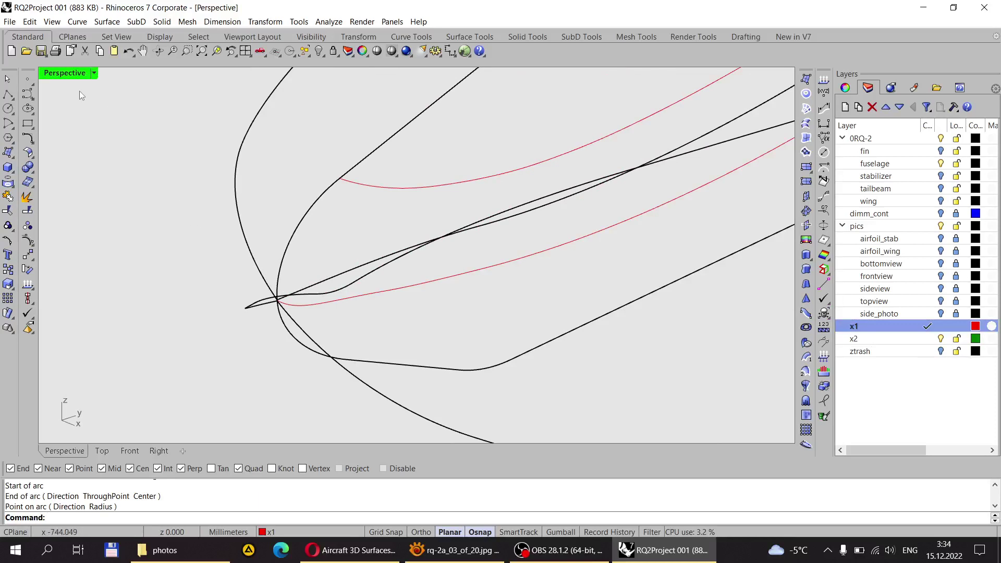
Step: Duplicate the fuselage surface edge as a curve, choosing the correct overlapping edge
click(77, 22)
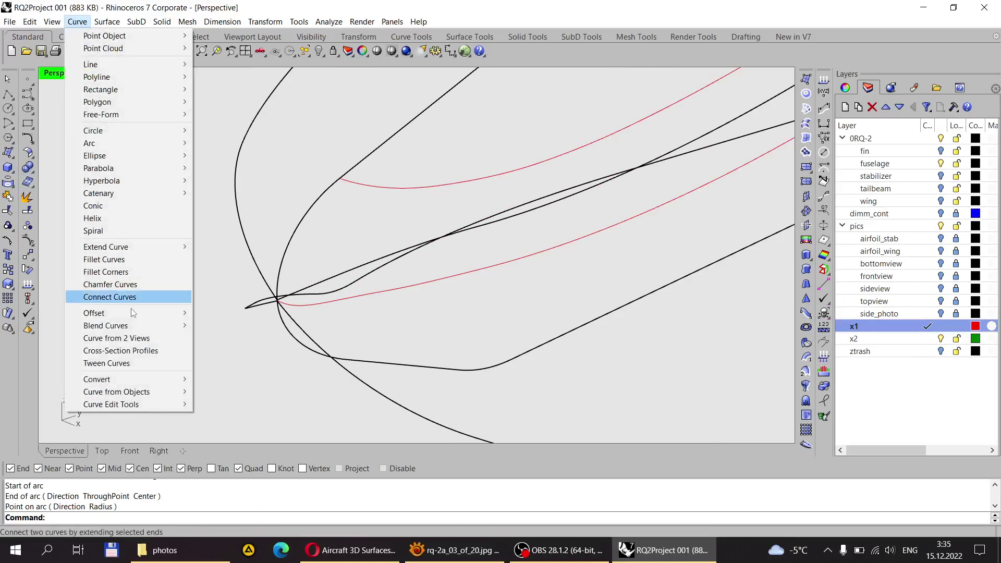
mouse_move(133, 391)
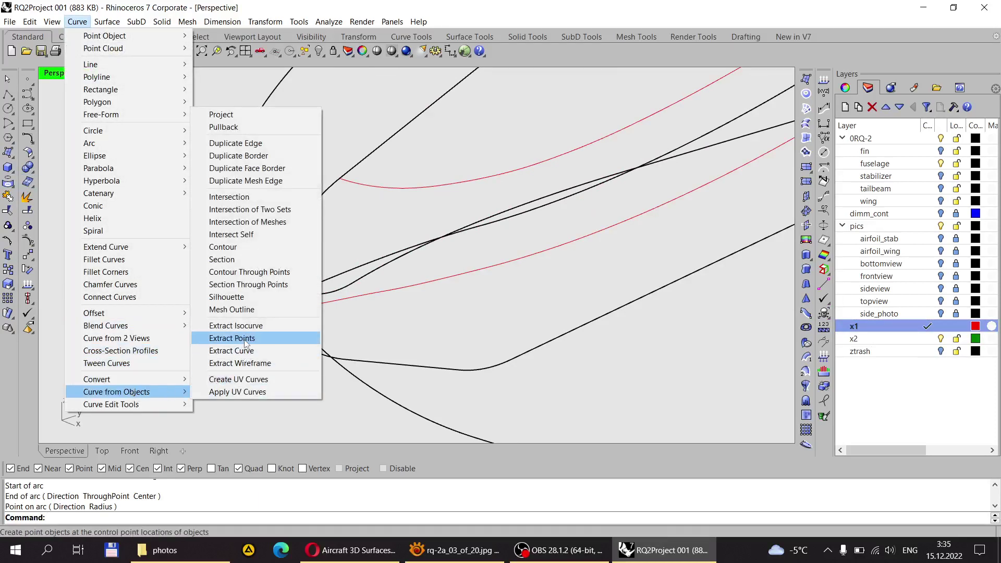
click(243, 143)
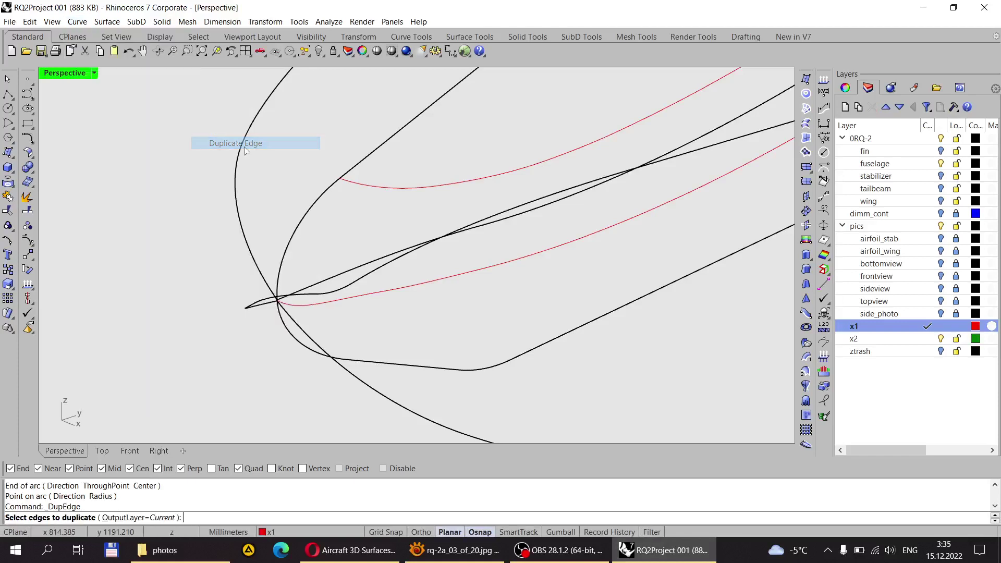
click(319, 202)
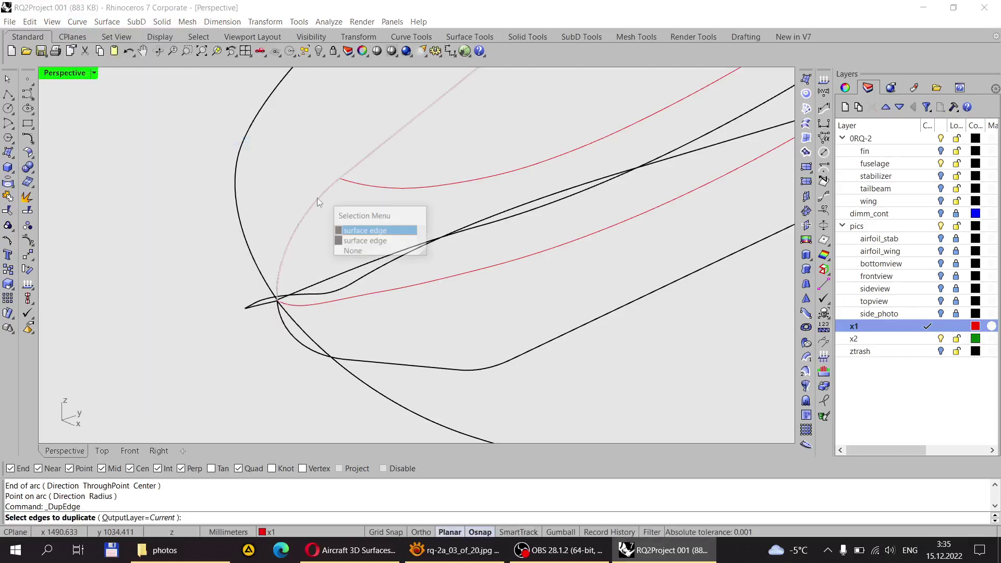
click(365, 231)
scroll(316, 254, down, 6)
key(Return)
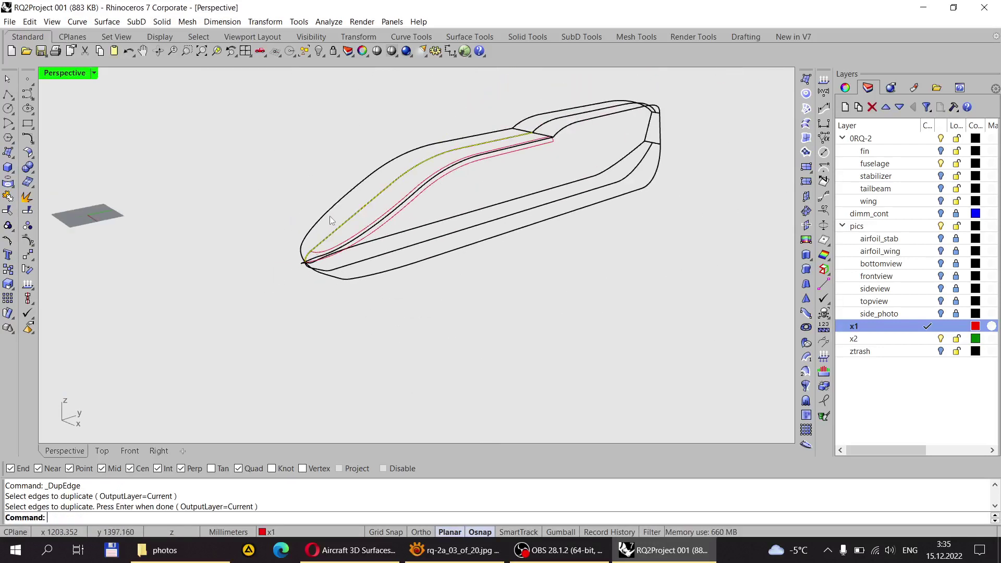
scroll(317, 228, up, 5)
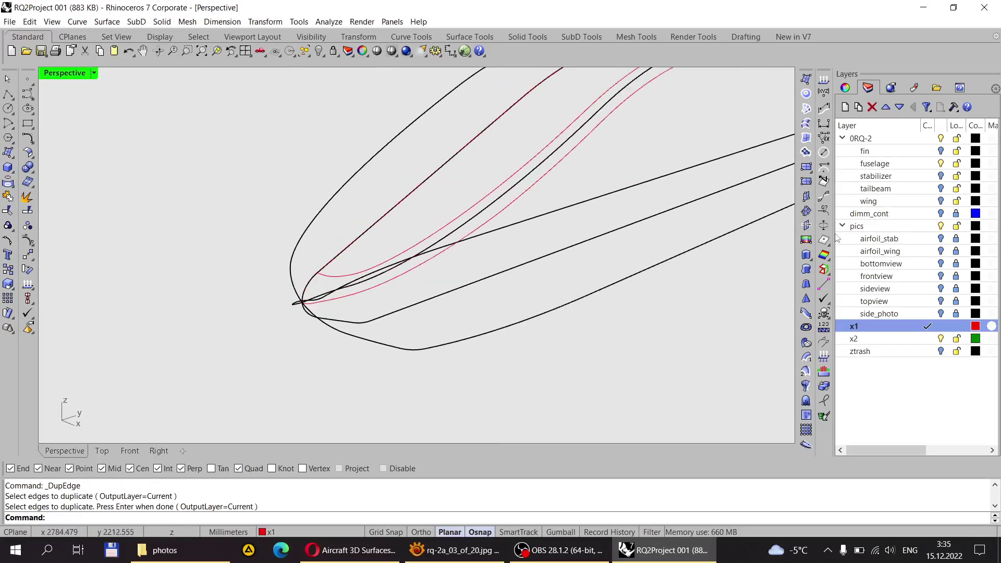
Step: Toggle the 0RQ-2 layer's visibility to check the red curves, then hide the fuselage layer
click(941, 139)
right_drag(596, 229, 421, 280)
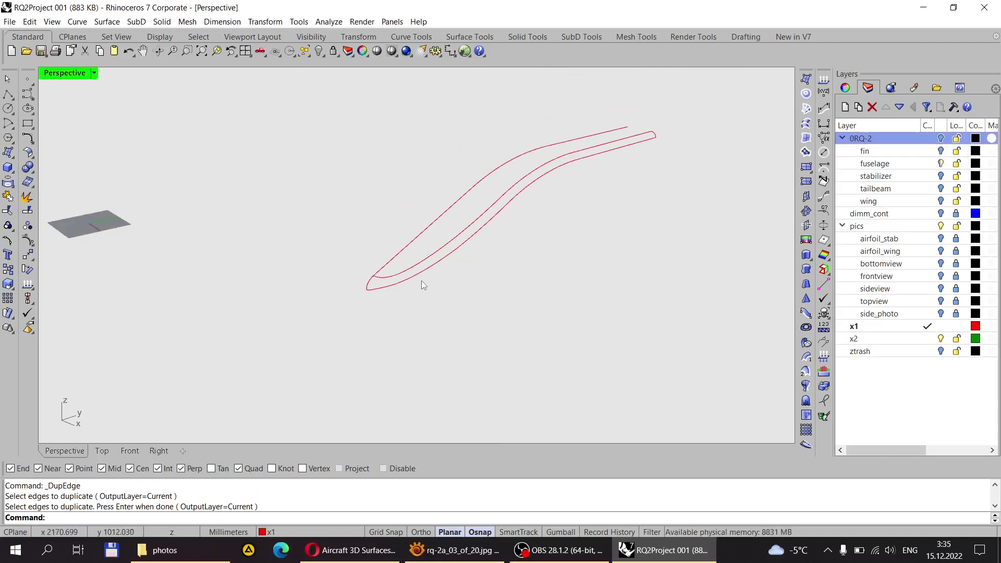
scroll(421, 280, down, 2)
scroll(697, 206, up, 2)
click(942, 139)
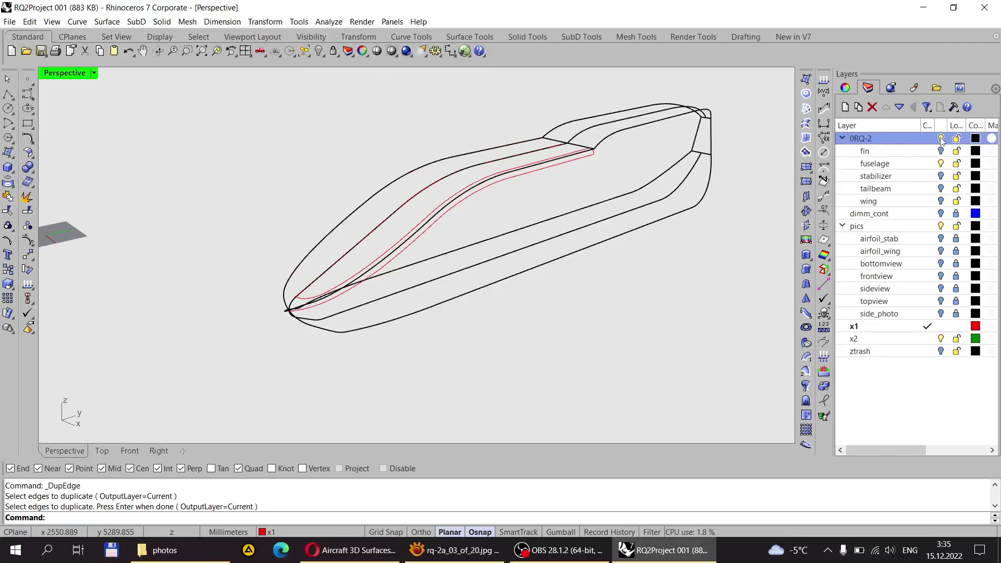
click(941, 139)
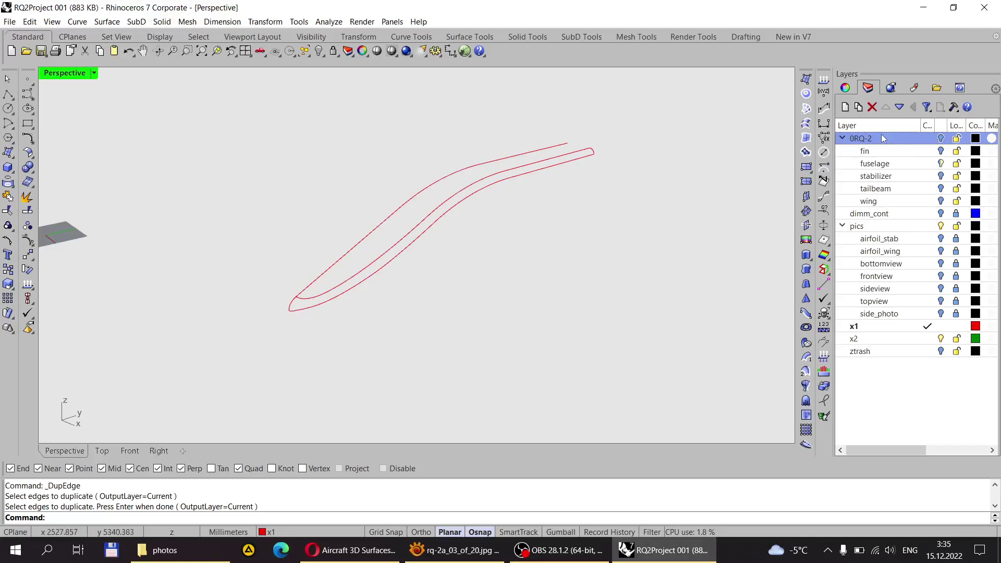
click(941, 138)
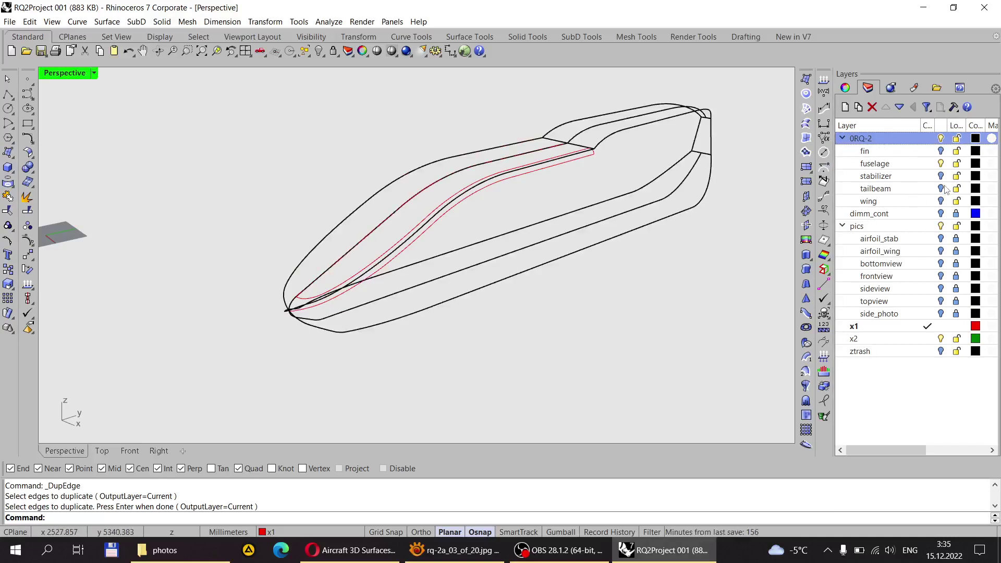
click(942, 163)
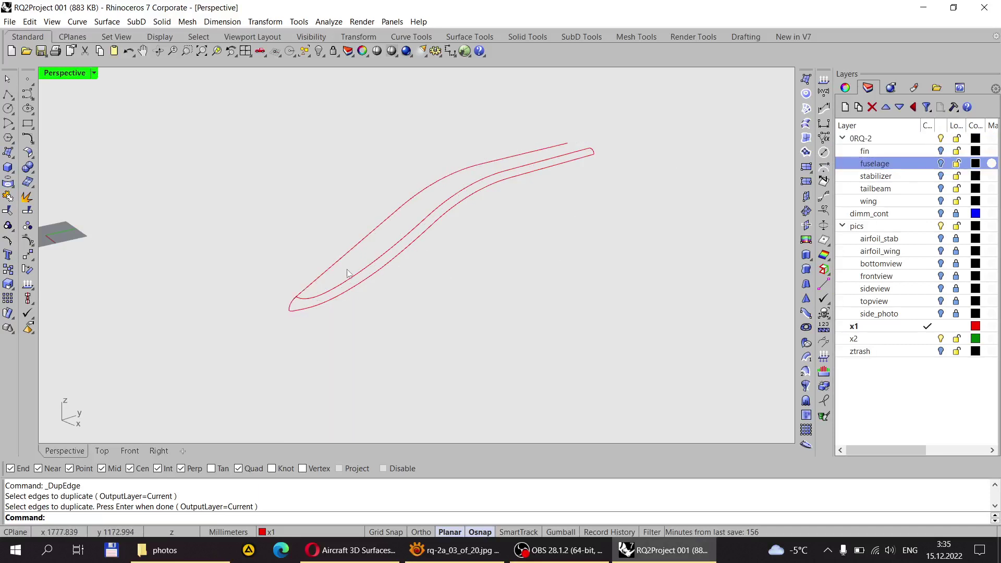
scroll(224, 315, up, 5)
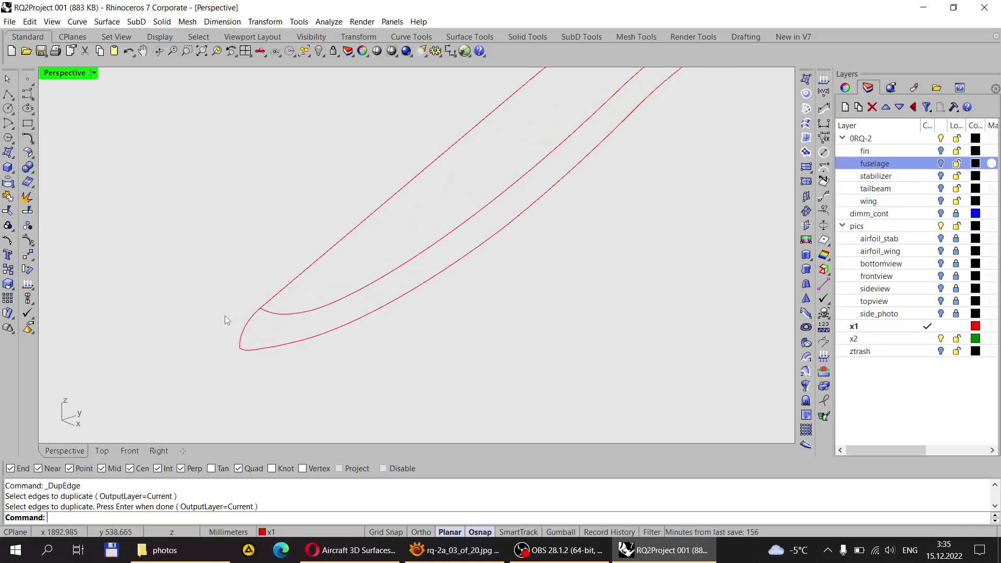
Step: Trim the copied edge at the upper seam curve and delete the short leftover piece
click(7, 212)
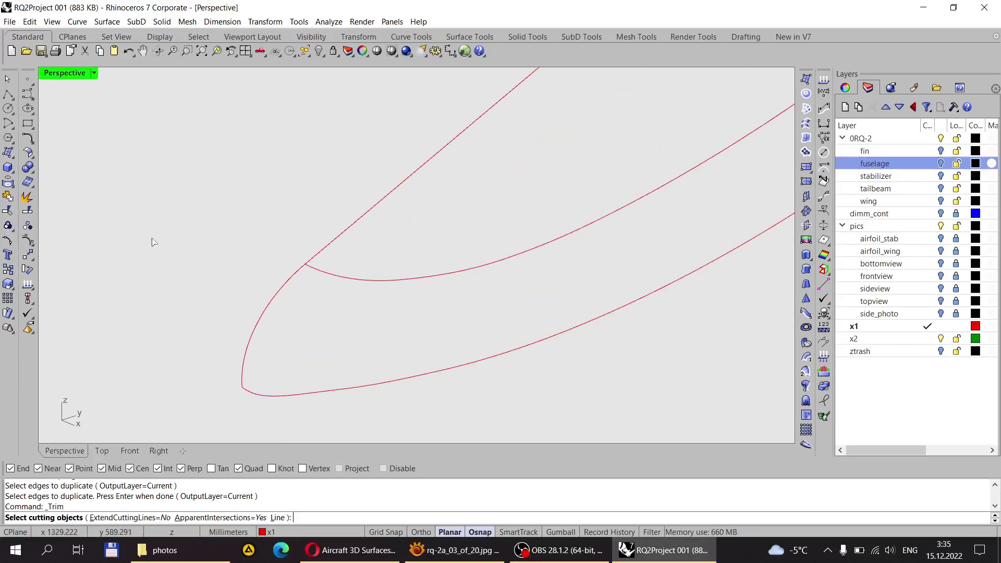
click(331, 275)
key(Return)
click(328, 247)
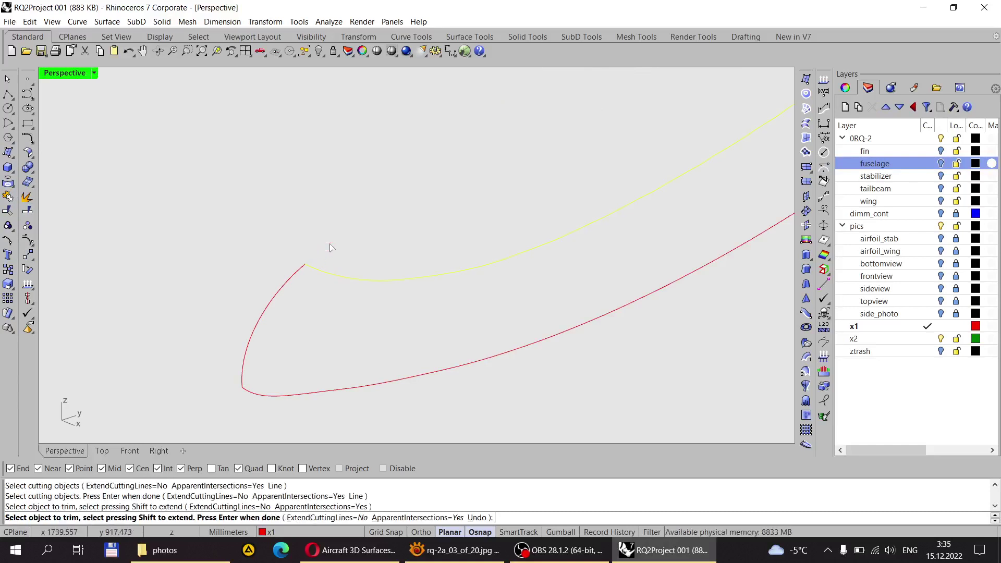
key(Return)
scroll(327, 250, down, 8)
scroll(439, 165, up, 4)
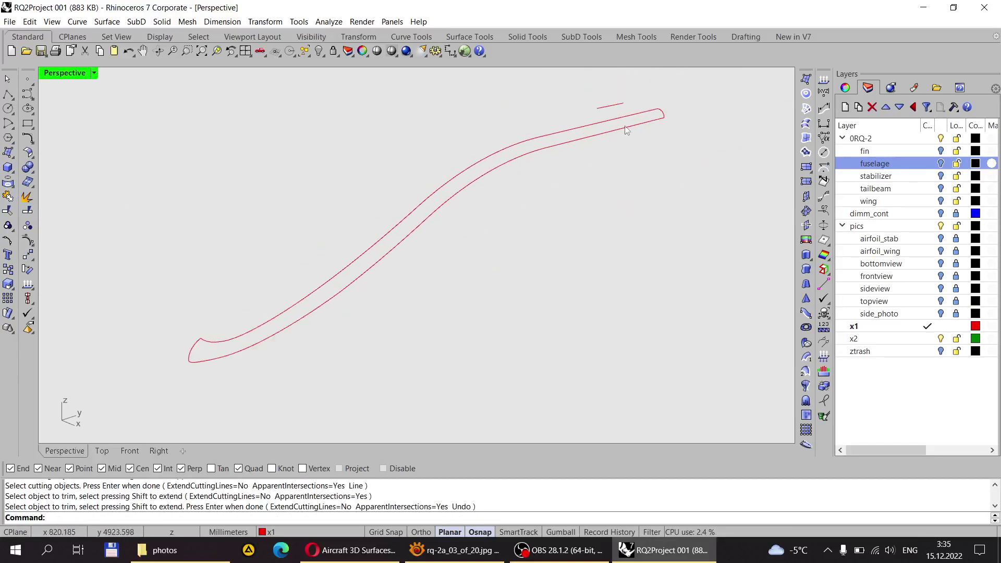
click(618, 107)
key(Delete)
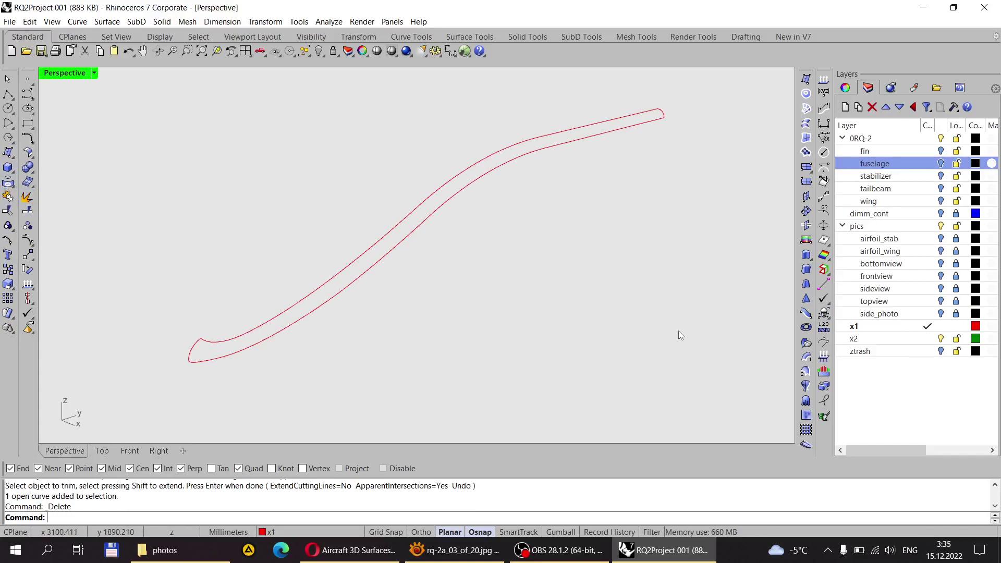
Step: Sweep along the upper and lower seam rails using the end arc and nose arc as profiles
click(806, 373)
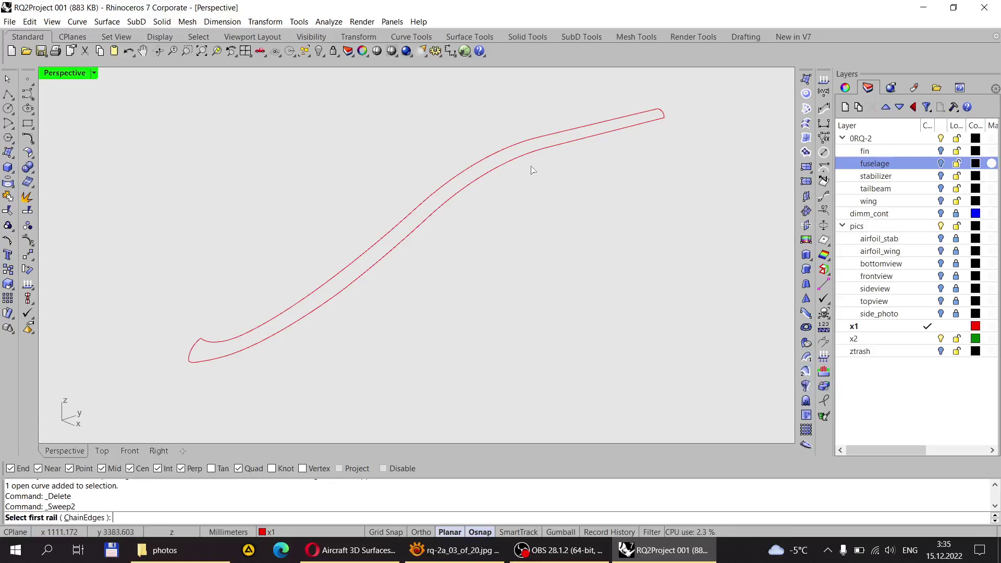
click(529, 141)
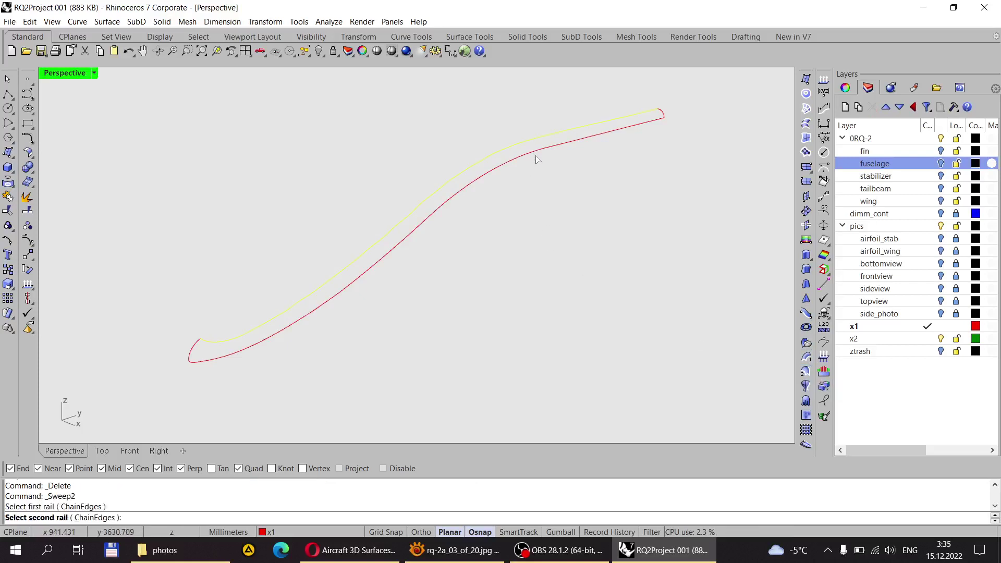
click(538, 155)
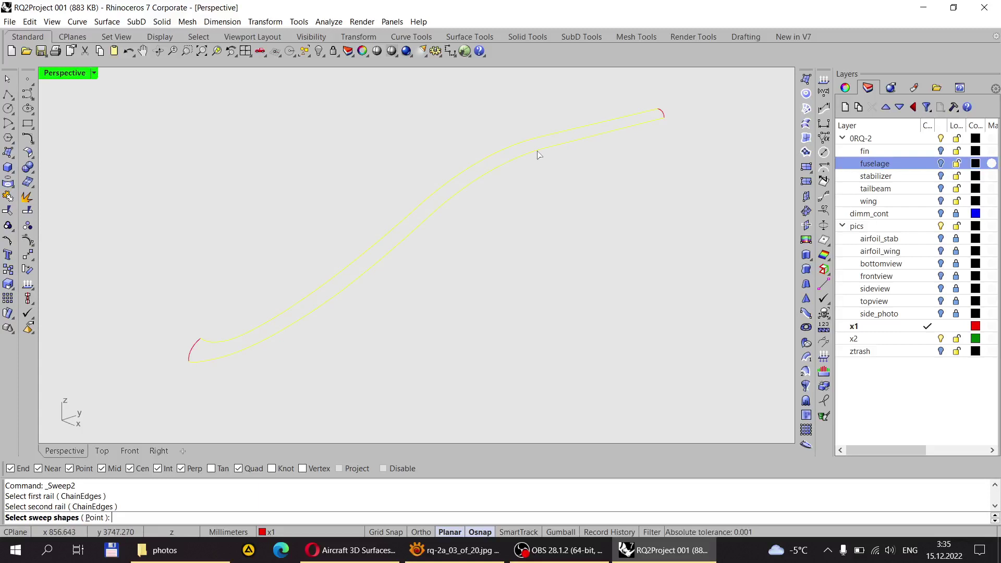
click(648, 114)
scroll(675, 138, down, 10)
scroll(397, 271, up, 8)
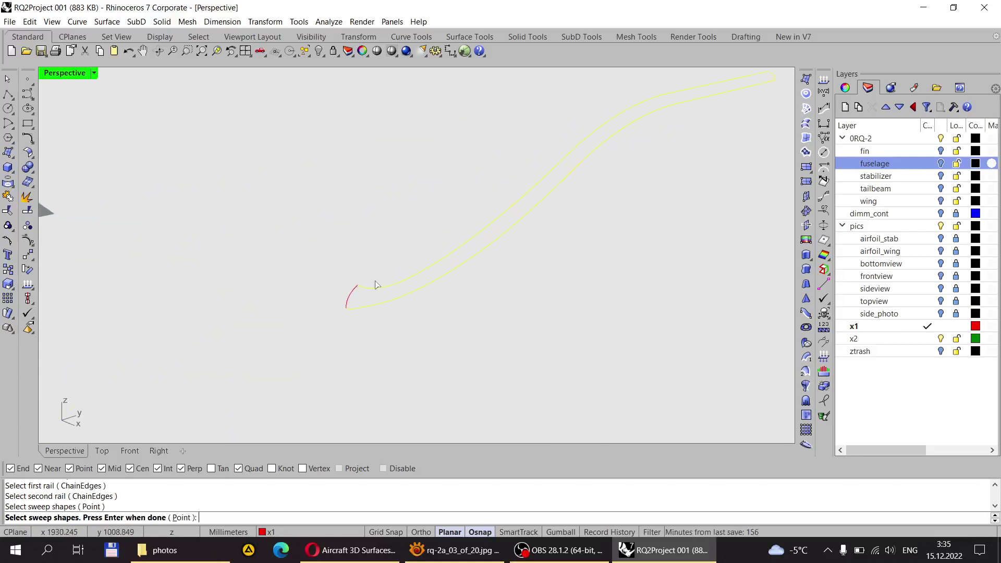
click(339, 324)
key(Return)
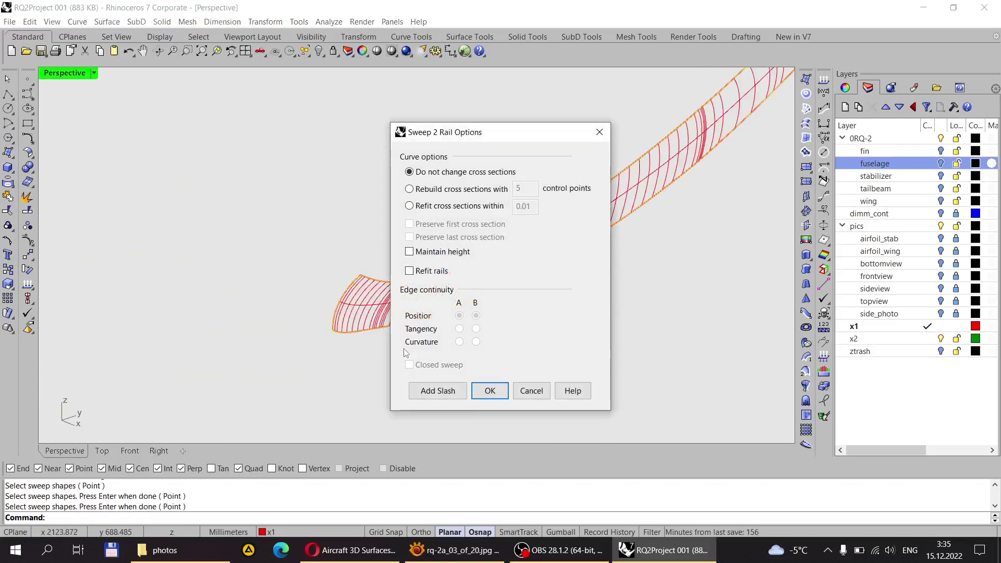
click(480, 391)
right_drag(418, 340, 483, 207)
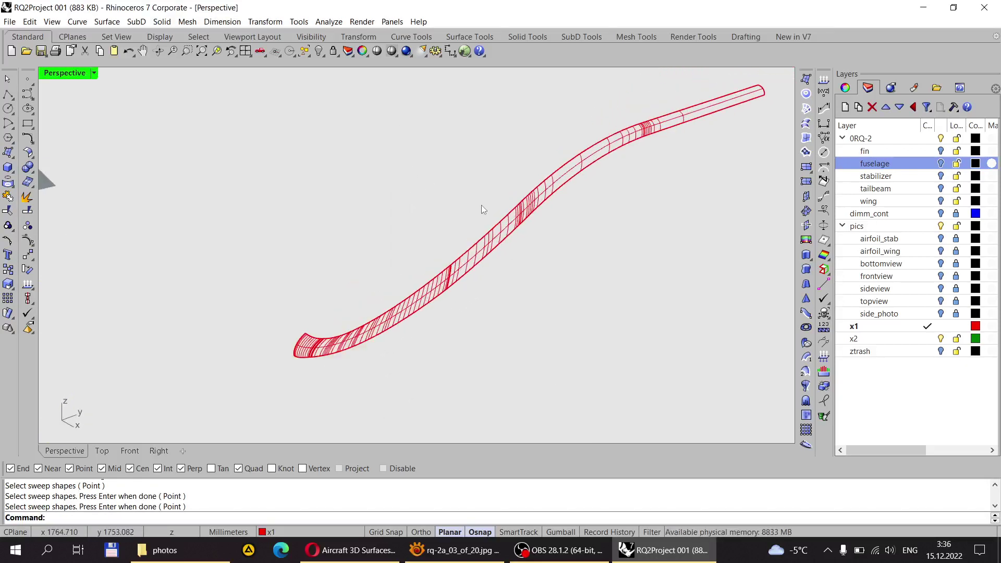
click(392, 51)
mouse_move(536, 252)
right_down()
mouse_move(621, 208)
mouse_move(574, 248)
right_up()
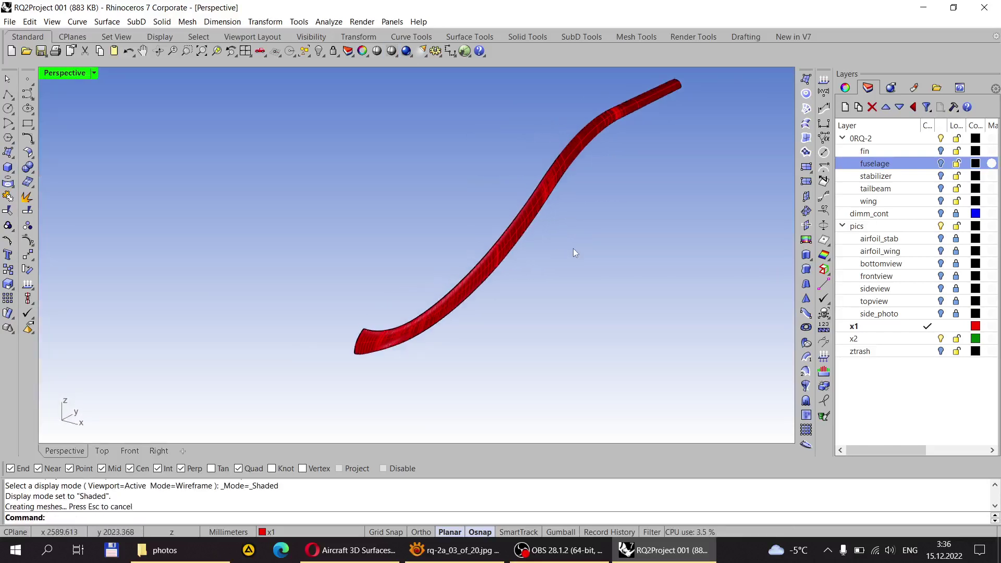
click(941, 164)
right_drag(611, 213, 542, 251)
scroll(561, 229, down, 4)
scroll(652, 218, up, 7)
scroll(651, 217, down, 4)
scroll(652, 218, up, 1)
scroll(503, 274, down, 3)
scroll(502, 275, up, 6)
right_drag(465, 259, 590, 242)
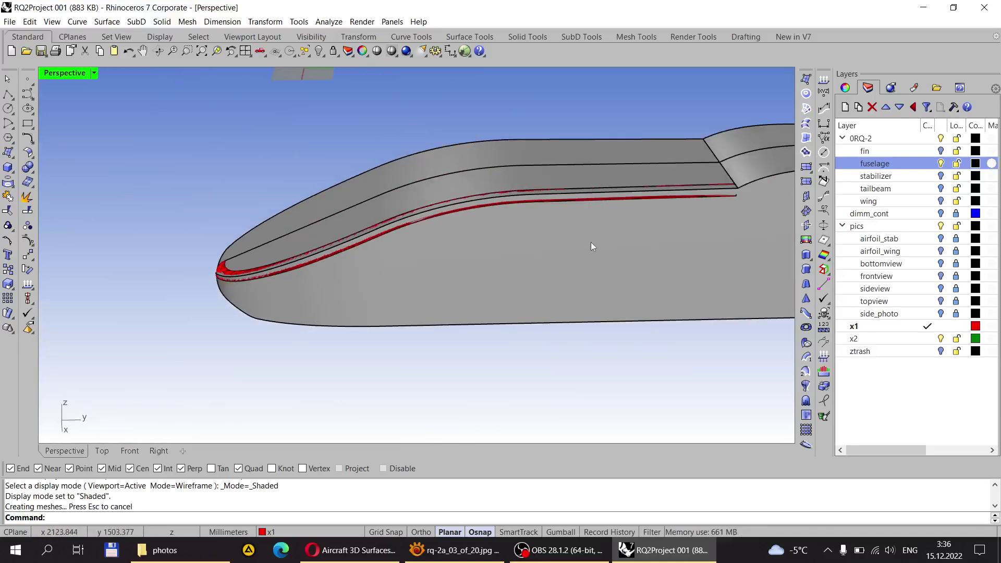
scroll(768, 165, up, 4)
right_drag(577, 199, 606, 227)
scroll(687, 167, down, 7)
scroll(561, 288, up, 3)
scroll(417, 309, up, 4)
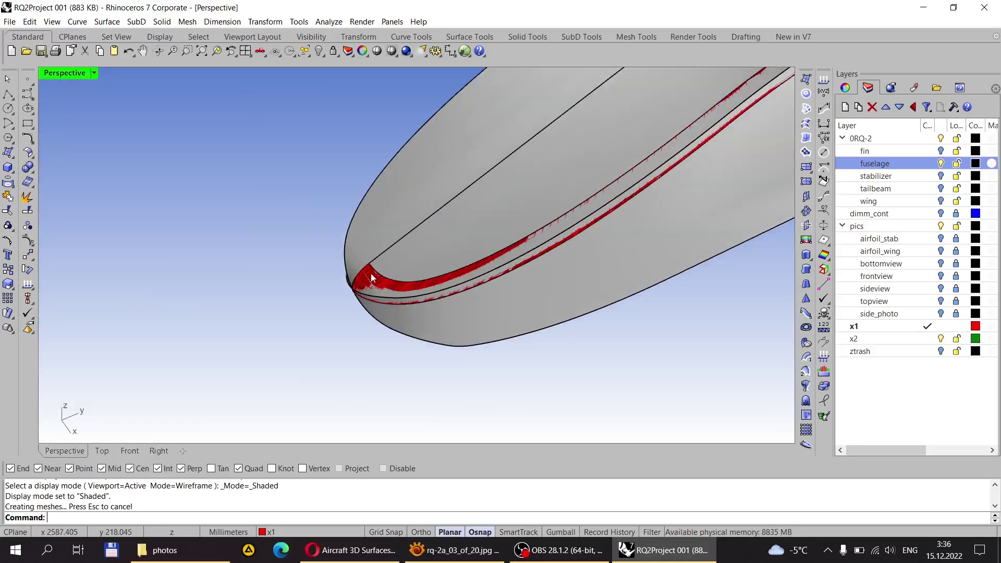
scroll(371, 273, up, 6)
scroll(312, 267, down, 6)
scroll(418, 284, up, 3)
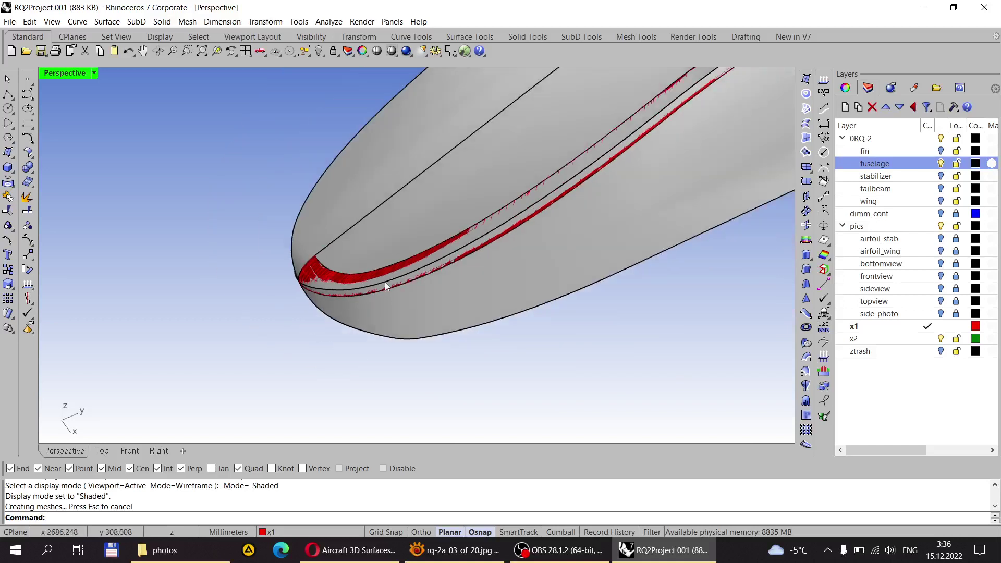
right_drag(352, 287, 414, 183)
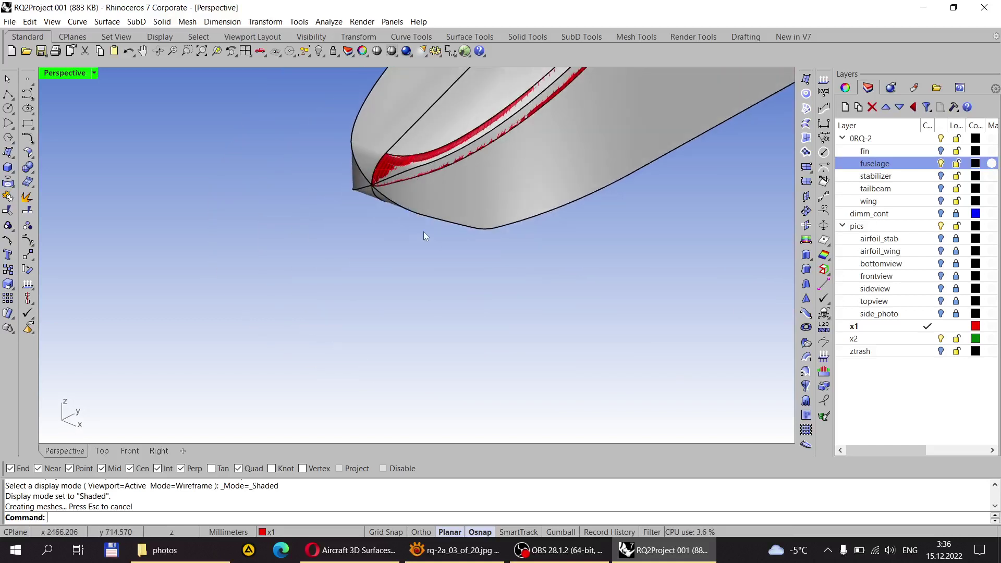
right_drag(423, 231, 396, 221)
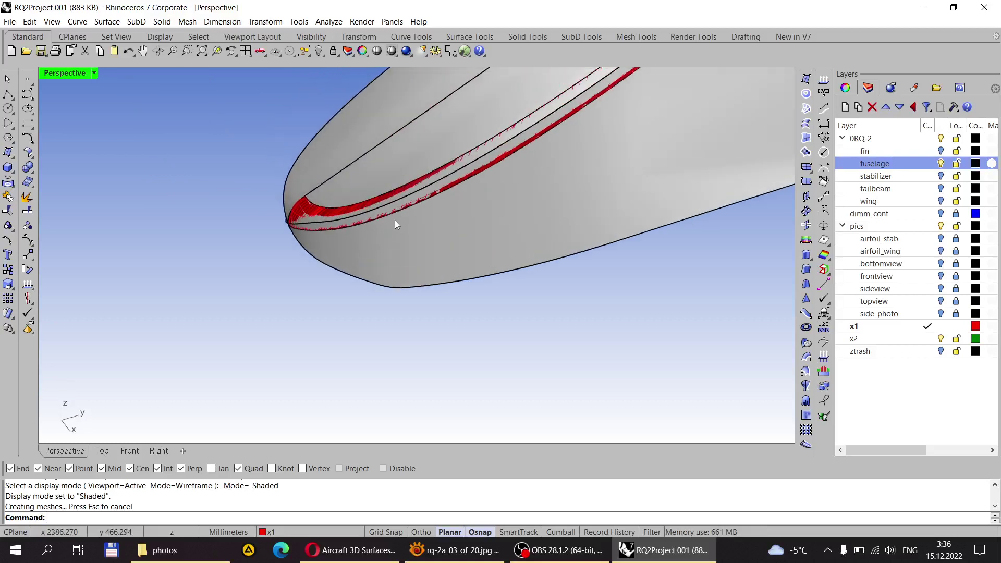
scroll(396, 220, down, 7)
scroll(514, 184, up, 6)
scroll(450, 220, down, 6)
scroll(671, 127, up, 6)
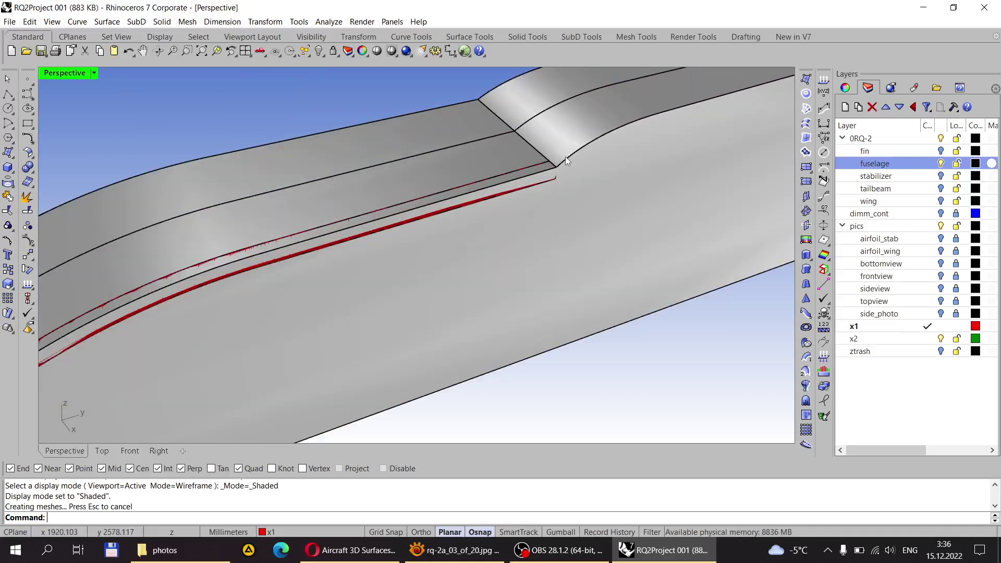
scroll(554, 206, down, 6)
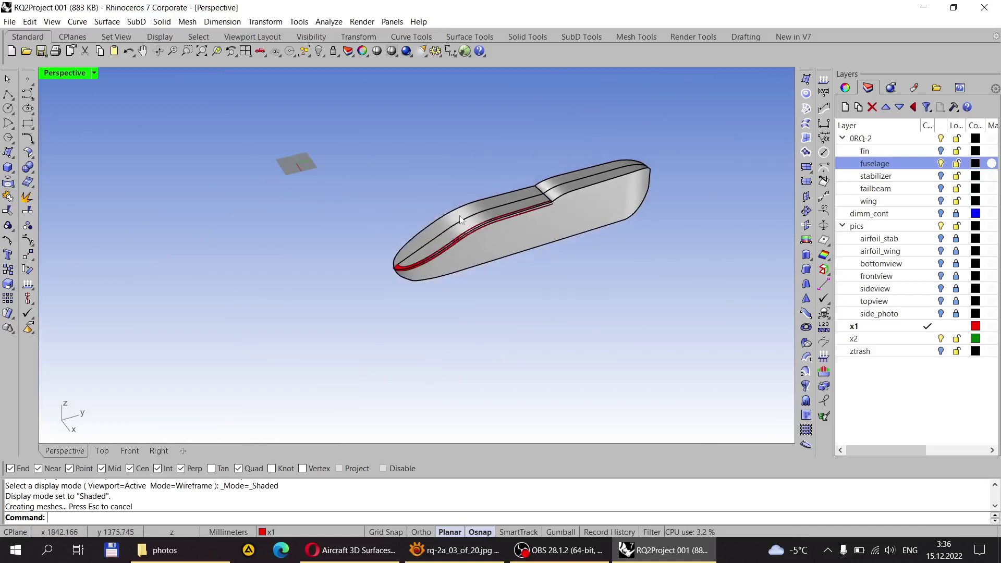
scroll(461, 219, up, 8)
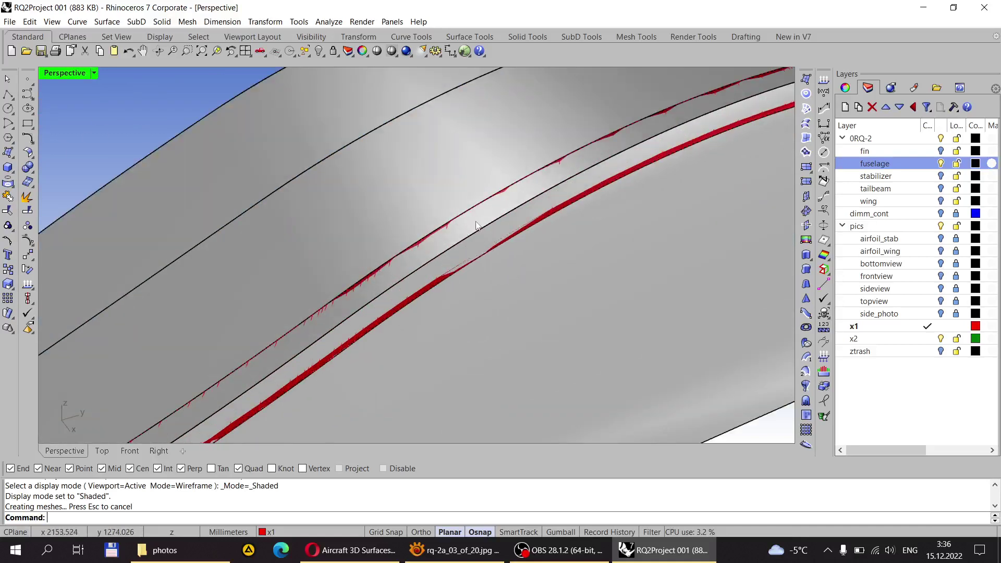
scroll(445, 247, down, 3)
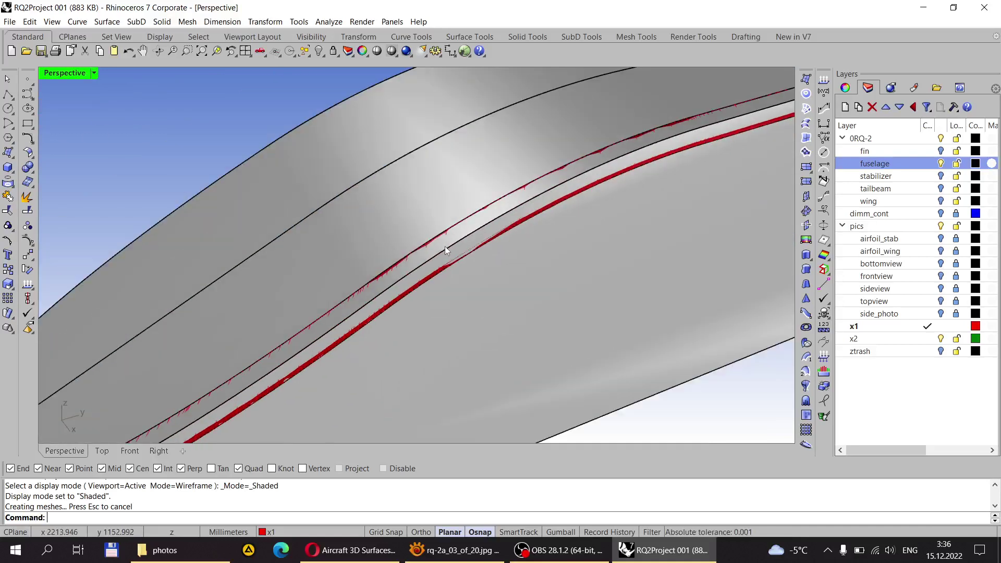
scroll(442, 248, up, 3)
scroll(433, 246, down, 6)
scroll(434, 246, up, 5)
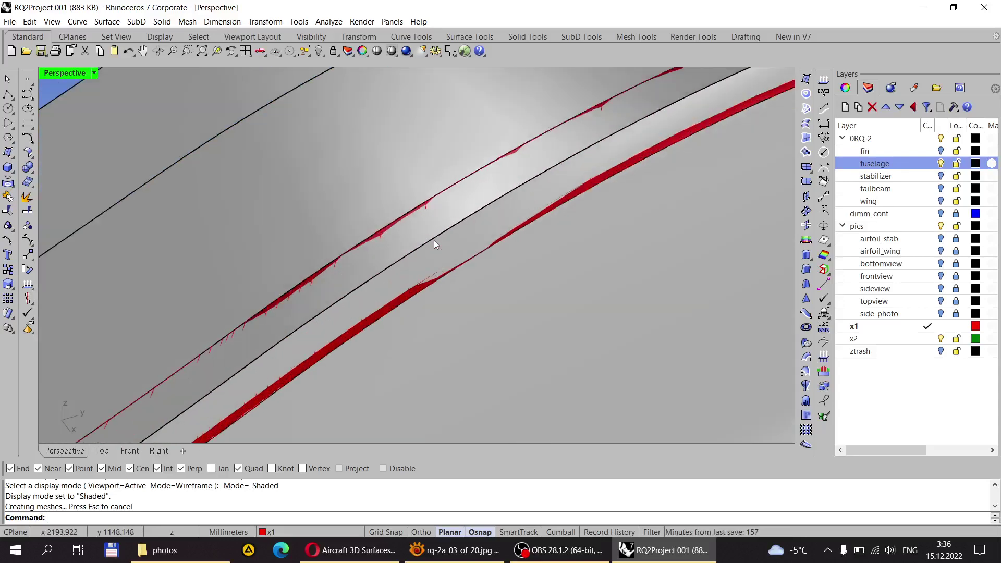
scroll(359, 243, down, 4)
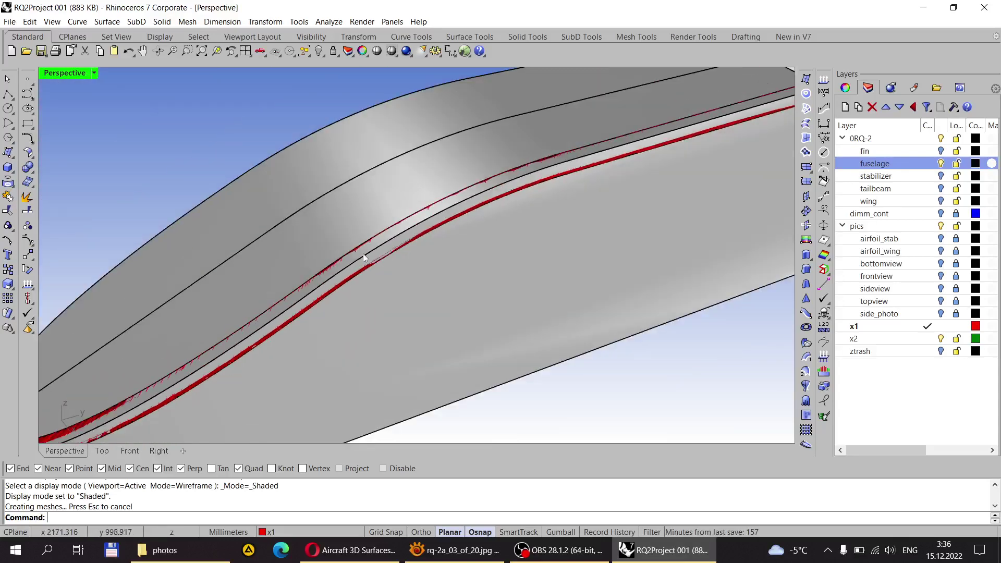
scroll(373, 243, up, 4)
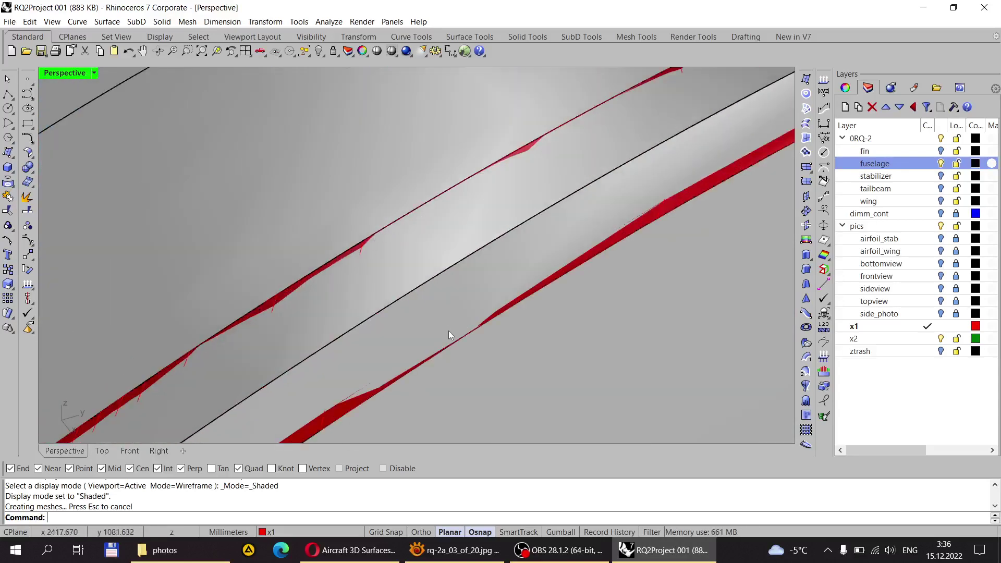
scroll(505, 311, down, 6)
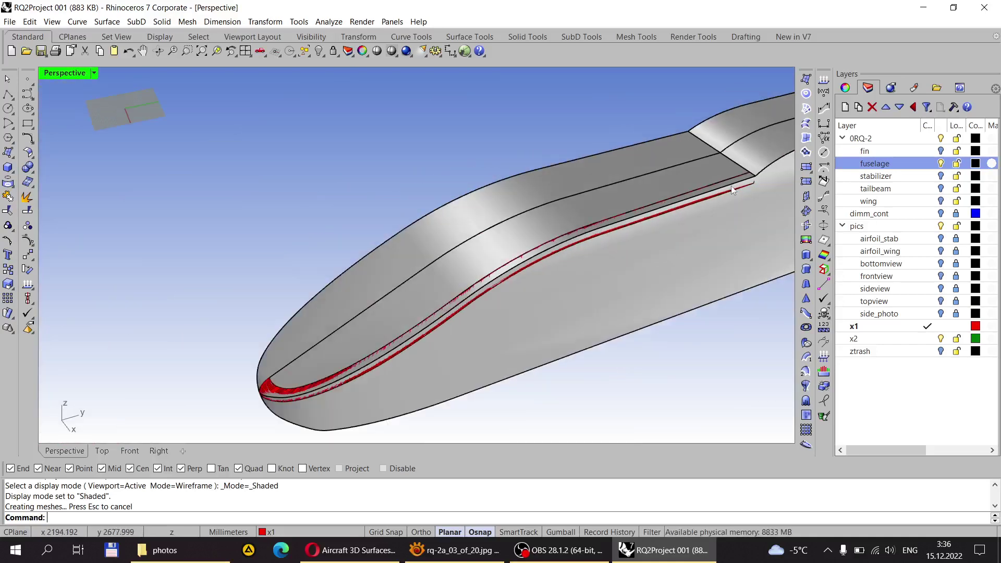
scroll(762, 198, up, 5)
scroll(696, 133, up, 6)
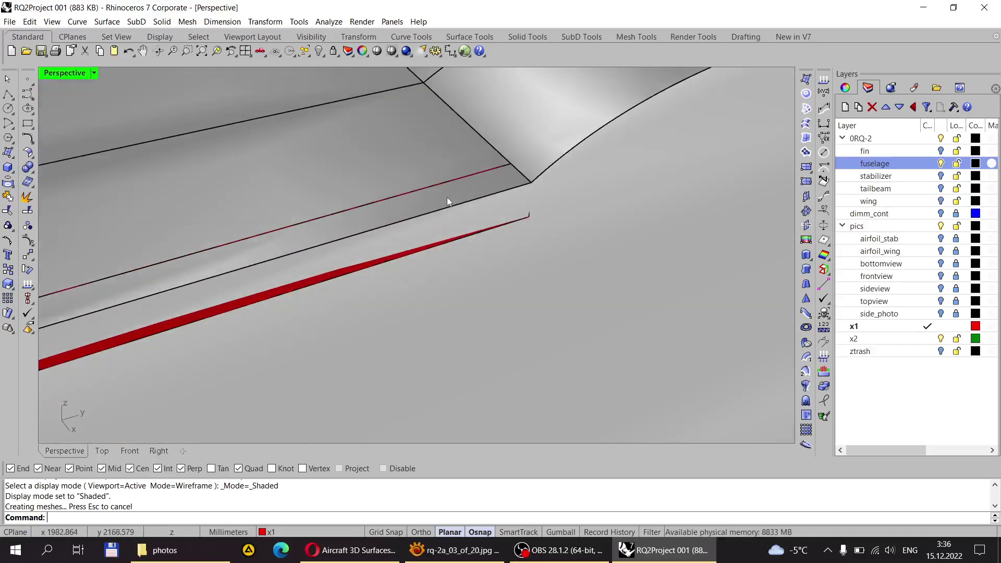
scroll(597, 158, down, 5)
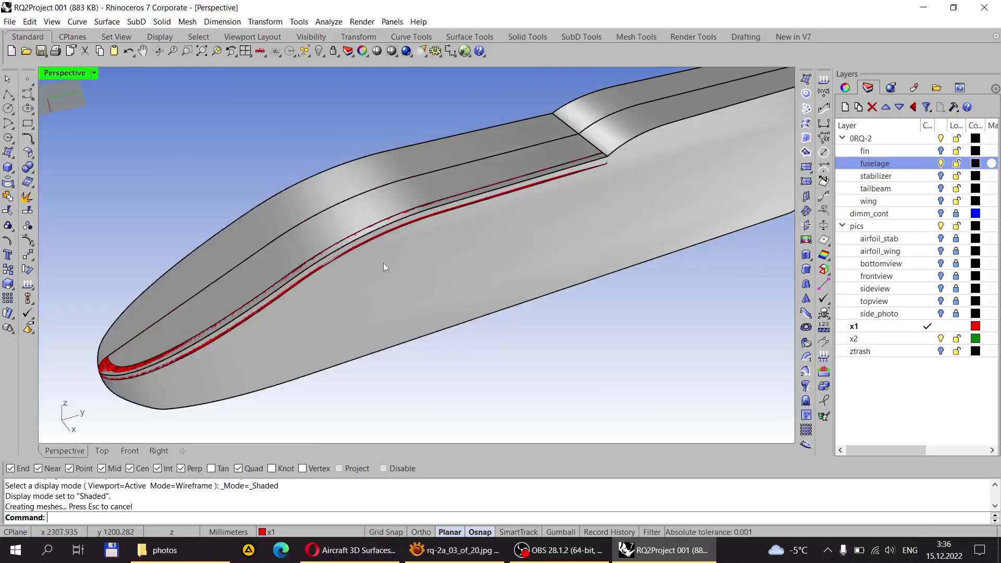
scroll(224, 360, up, 4)
Step: In Wireframe display, move the strip surface to layer x2 and turn layer x2 off
click(395, 50)
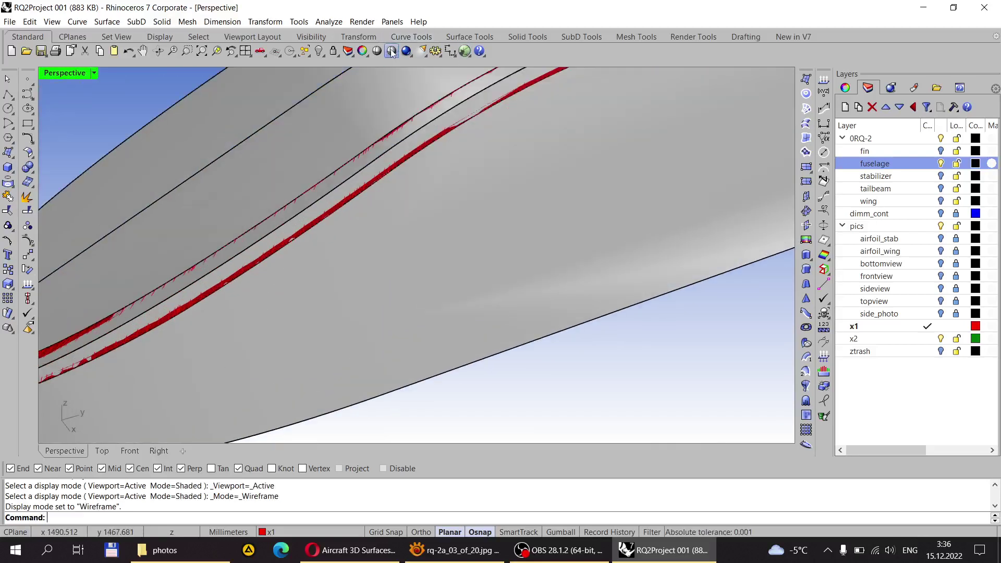
scroll(462, 168, down, 4)
scroll(424, 182, up, 4)
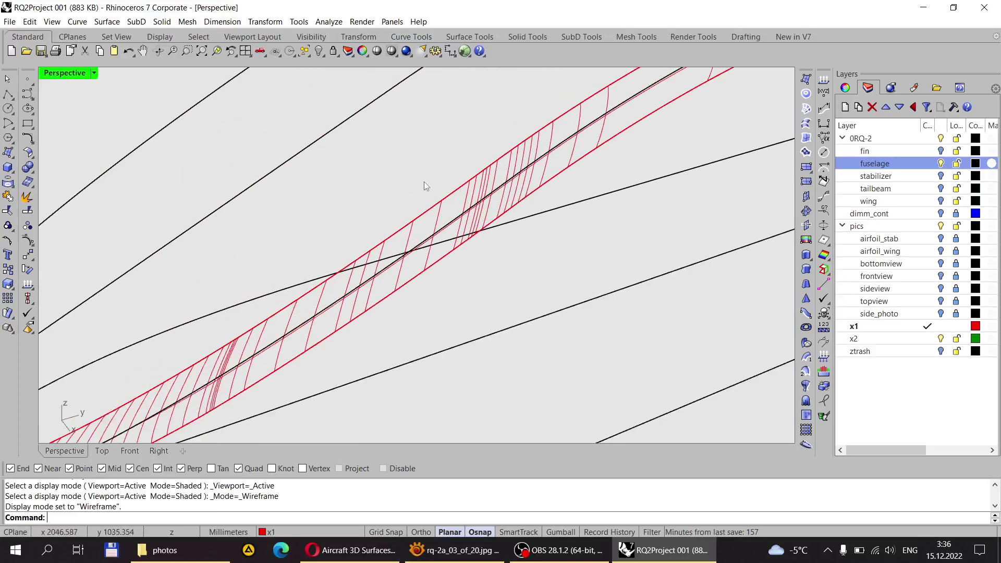
click(470, 224)
scroll(425, 225, down, 4)
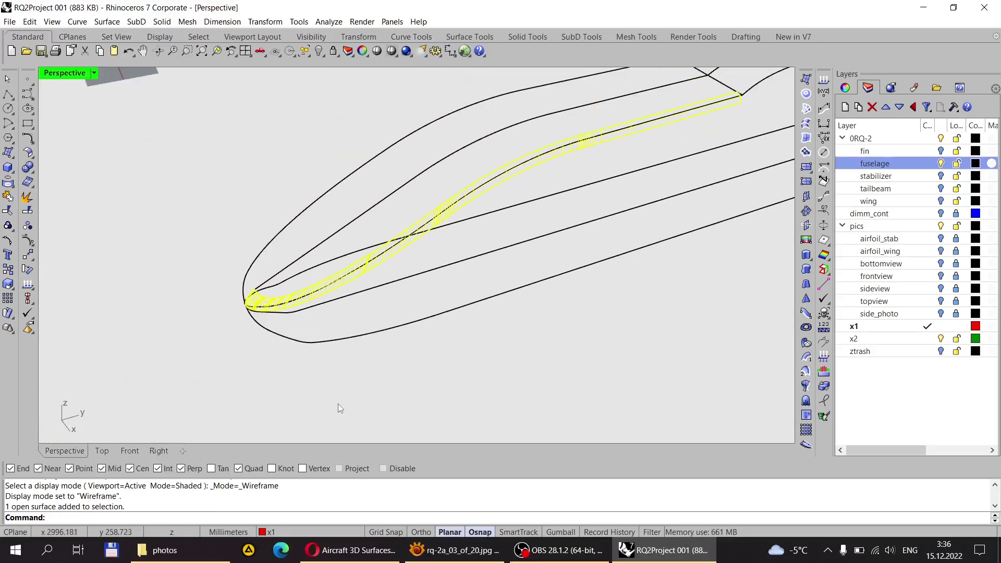
click(278, 528)
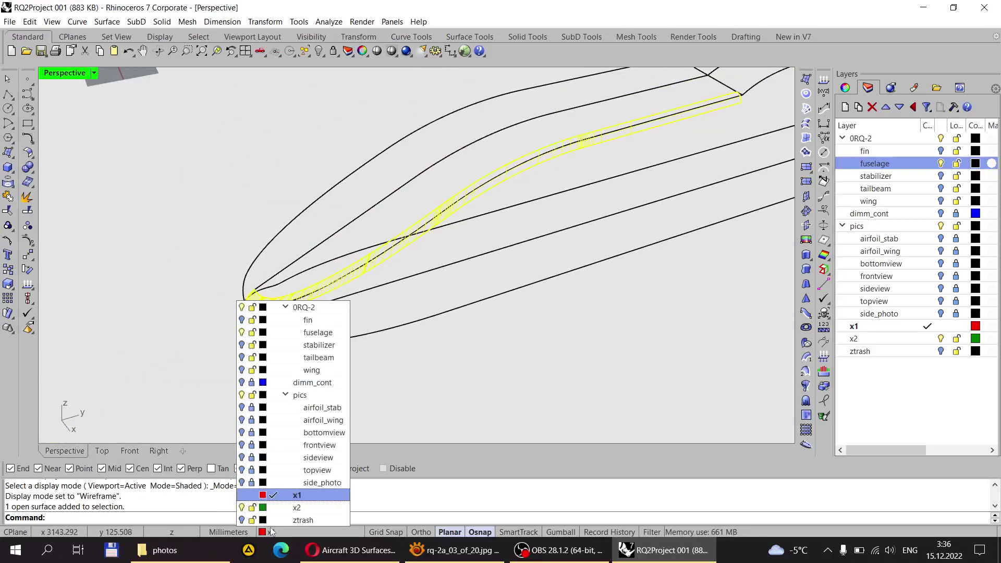
click(295, 508)
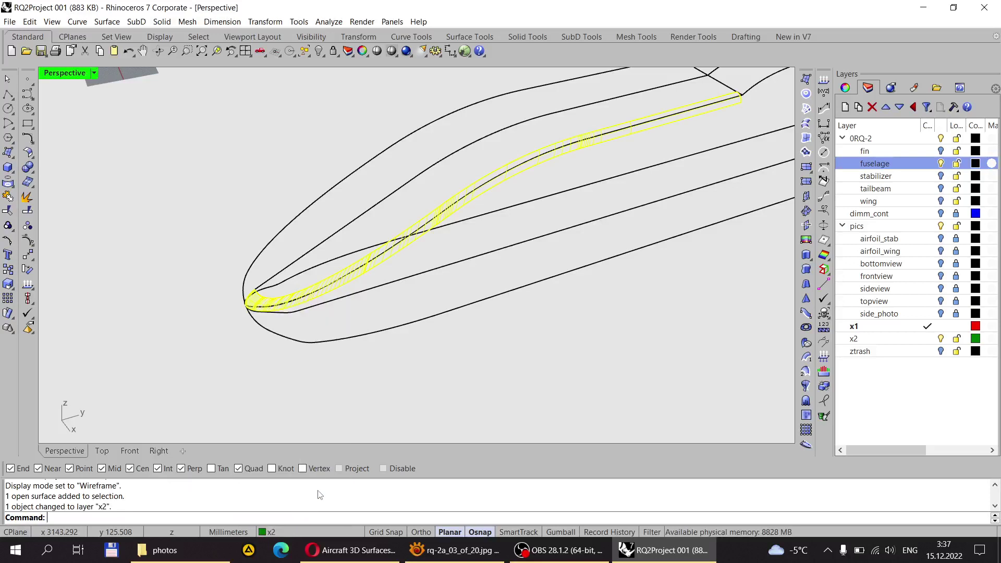
click(944, 339)
scroll(603, 164, up, 6)
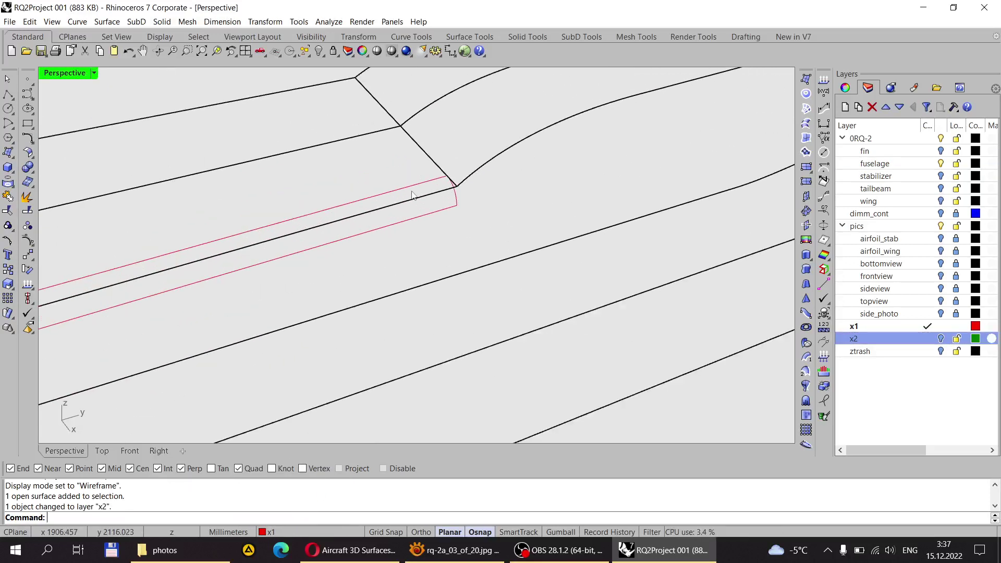
scroll(412, 195, up, 3)
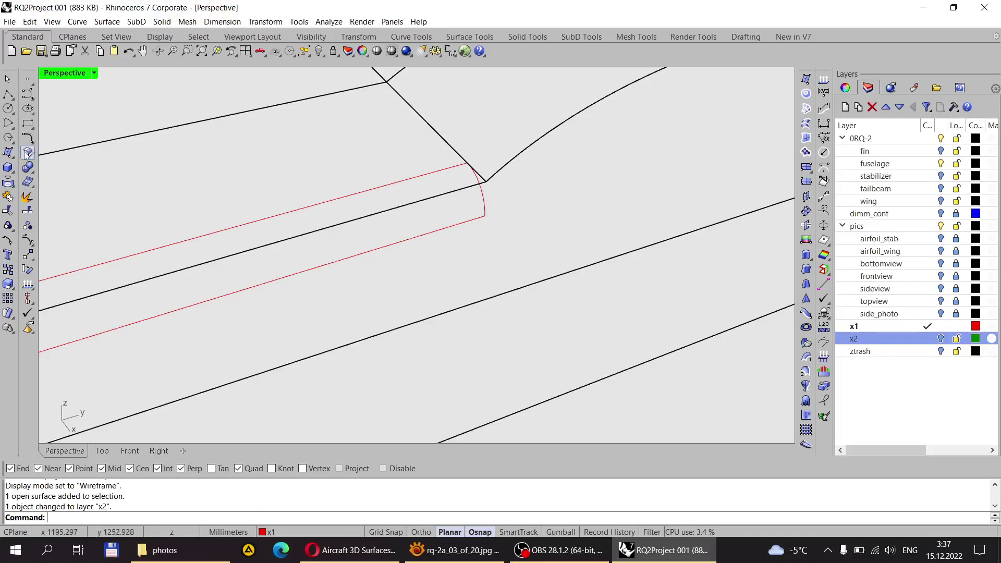
Step: Draw a polyline from the lower seam curve's end to the panel junction corner
click(7, 94)
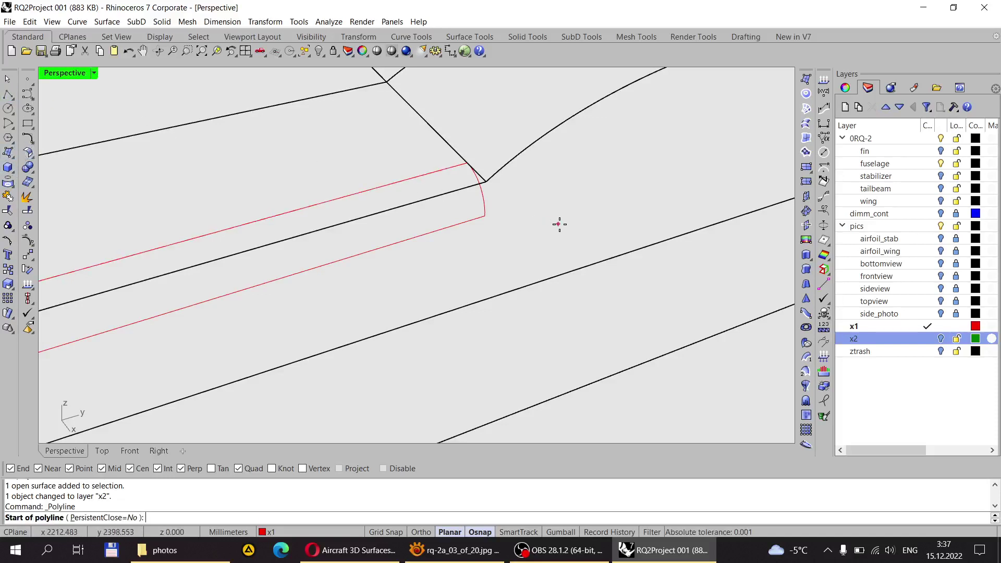
scroll(501, 199, up, 5)
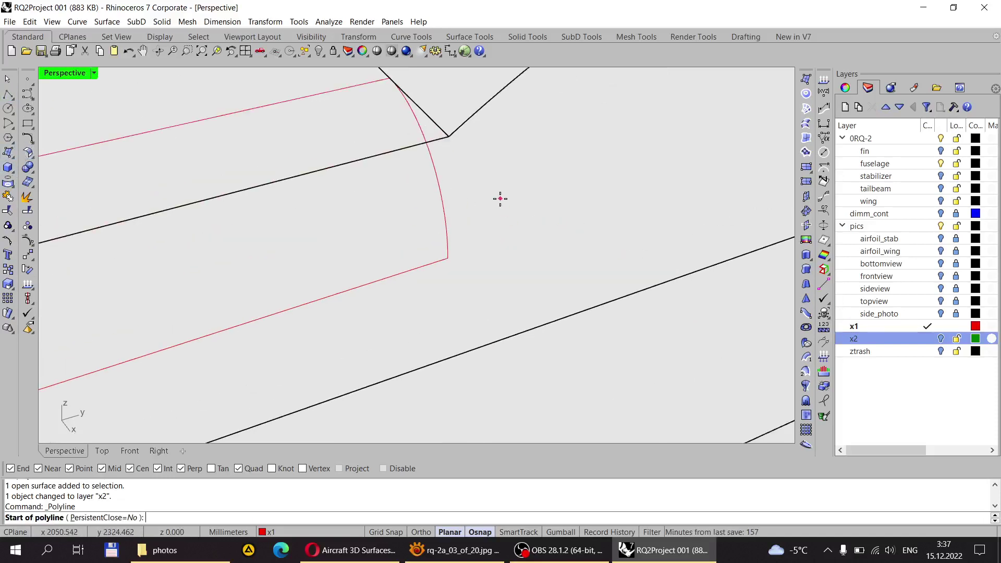
click(450, 267)
click(453, 142)
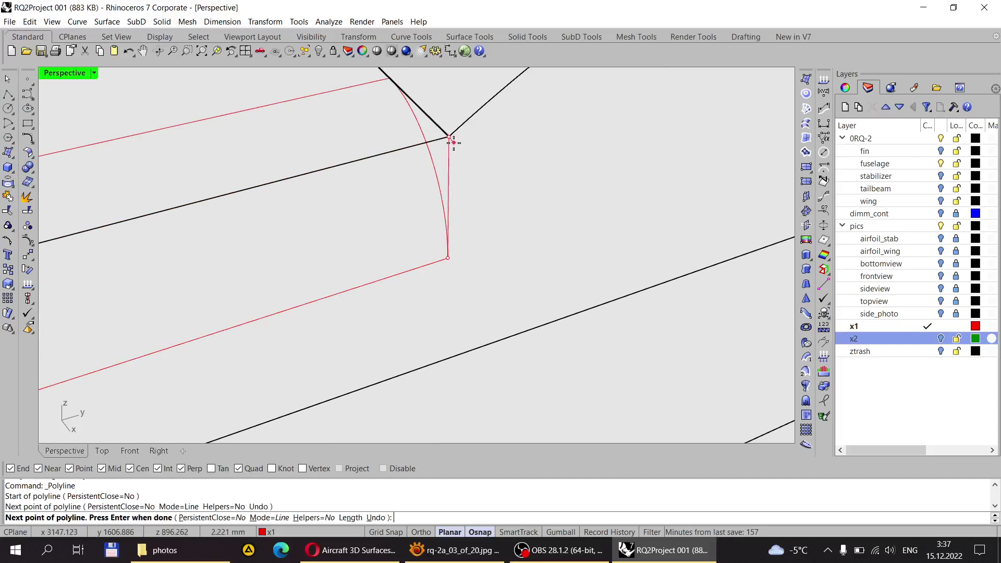
key(Return)
scroll(562, 163, down, 5)
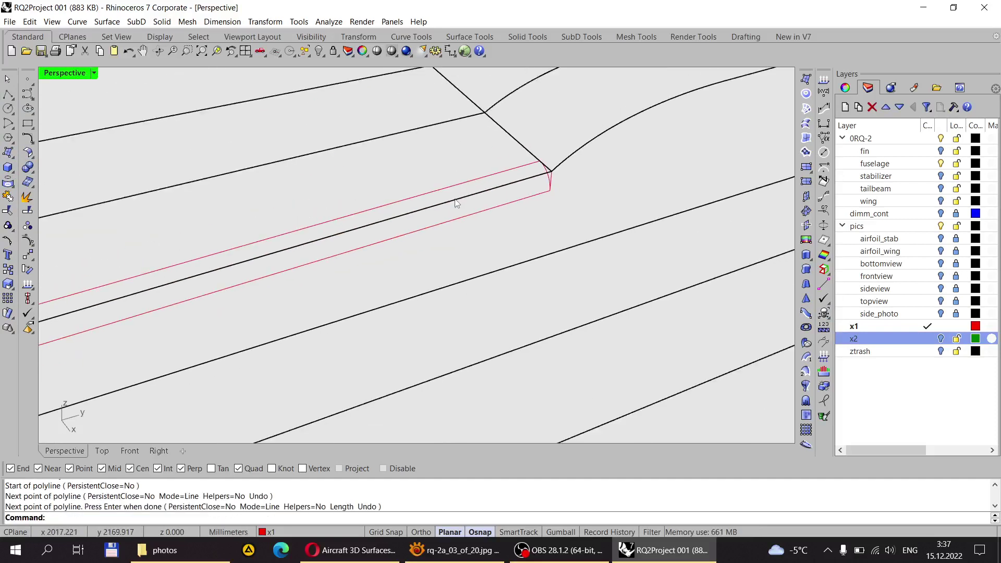
Step: Start a trim with the lower red curve as cutter, orbit around the nose, then cancel
click(8, 212)
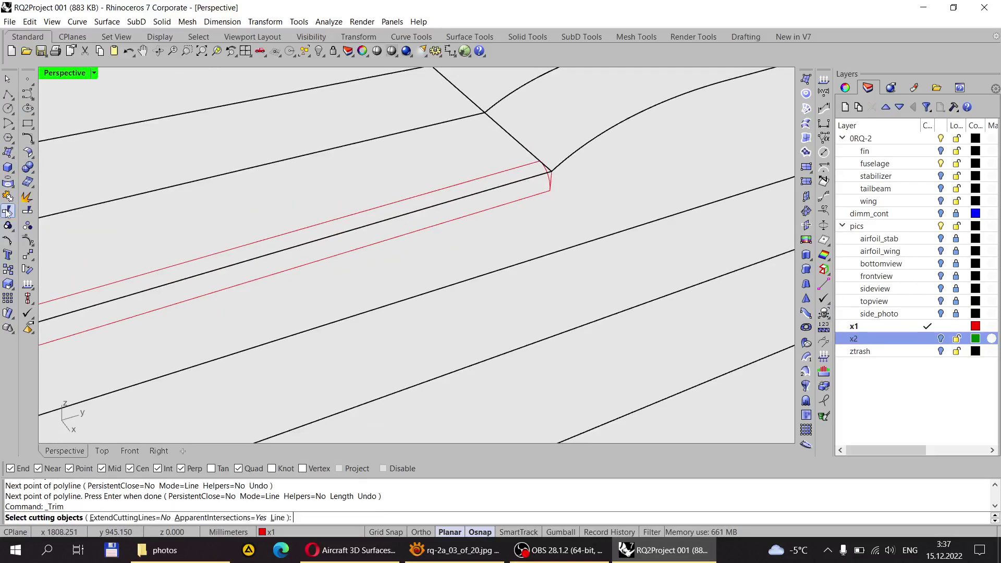
click(305, 269)
scroll(588, 229, down, 10)
scroll(416, 291, up, 4)
right_drag(416, 291, 394, 206)
scroll(391, 207, up, 5)
scroll(314, 244, up, 4)
scroll(313, 244, down, 5)
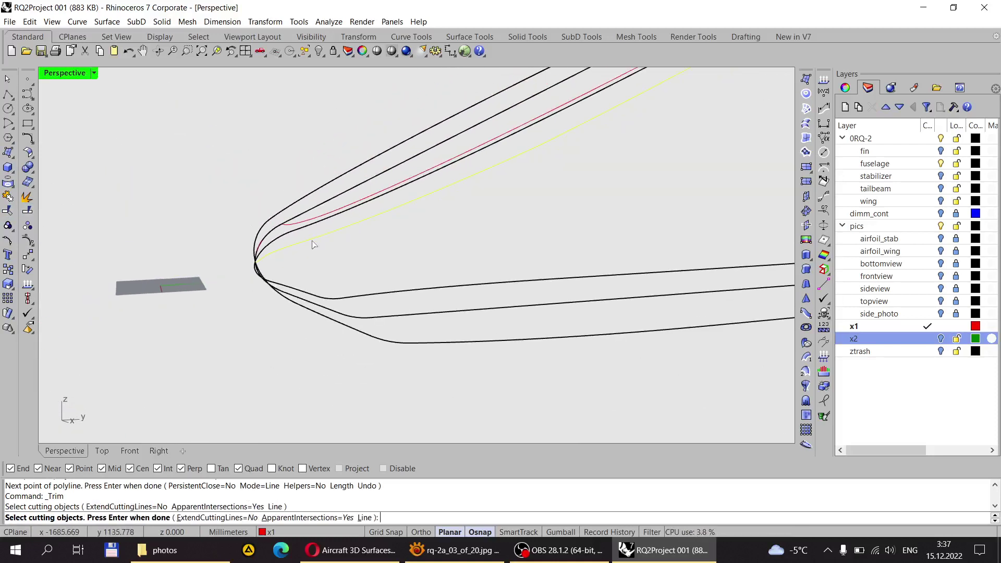
right_drag(313, 244, 343, 238)
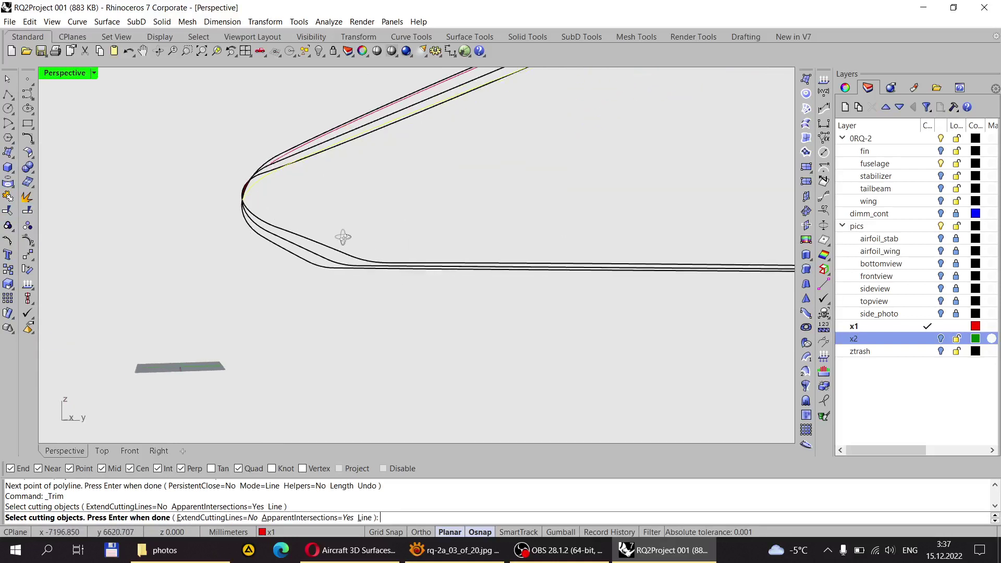
key(Escape)
scroll(309, 243, down, 4)
Step: Inspect the red seam curve zoomed in Right view, then bring up the XnView MP reference photo
click(153, 454)
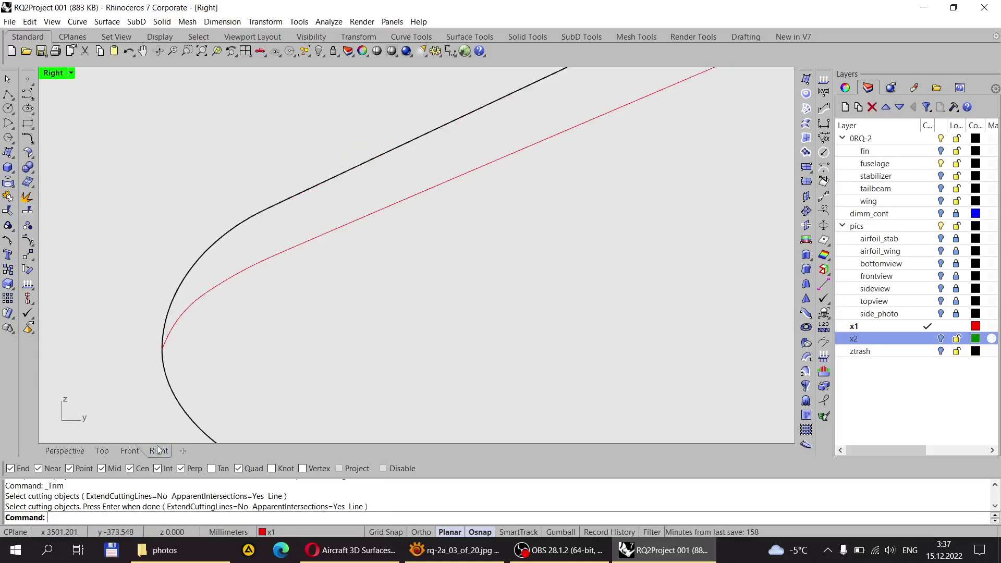
scroll(287, 295, down, 2)
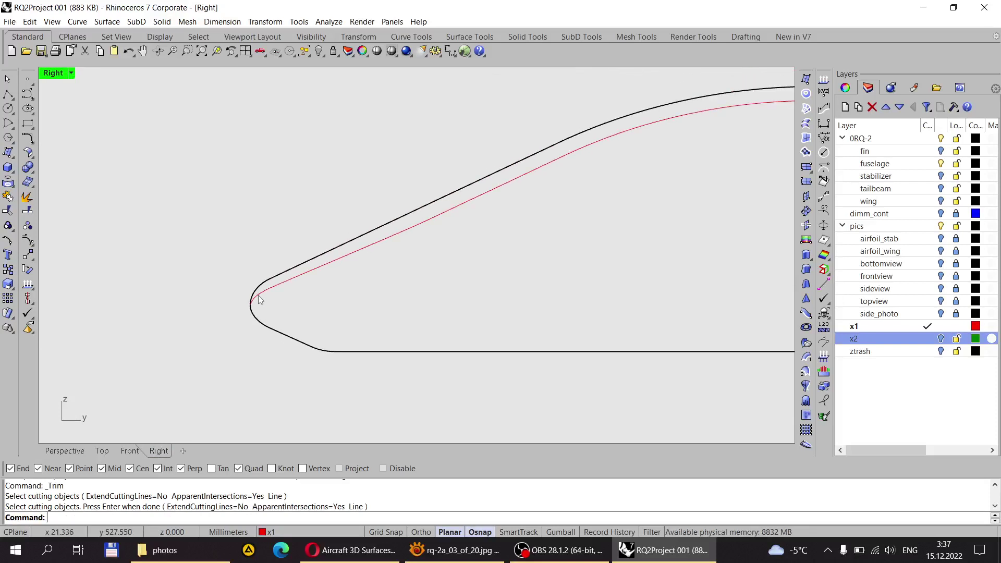
scroll(256, 290, up, 4)
scroll(228, 288, up, 4)
click(286, 302)
scroll(258, 320, down, 9)
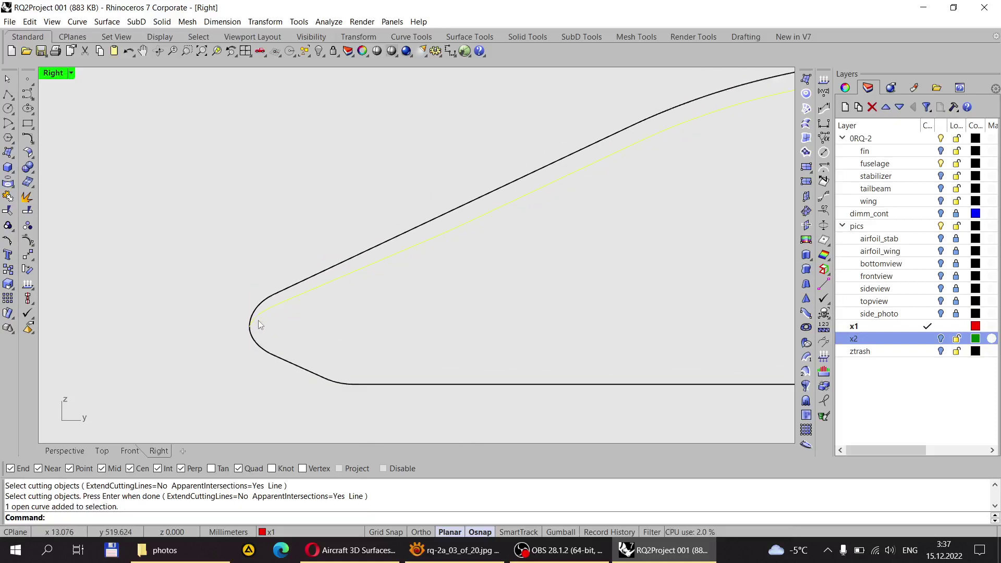
key(Escape)
scroll(337, 321, up, 6)
scroll(302, 342, down, 1)
click(444, 550)
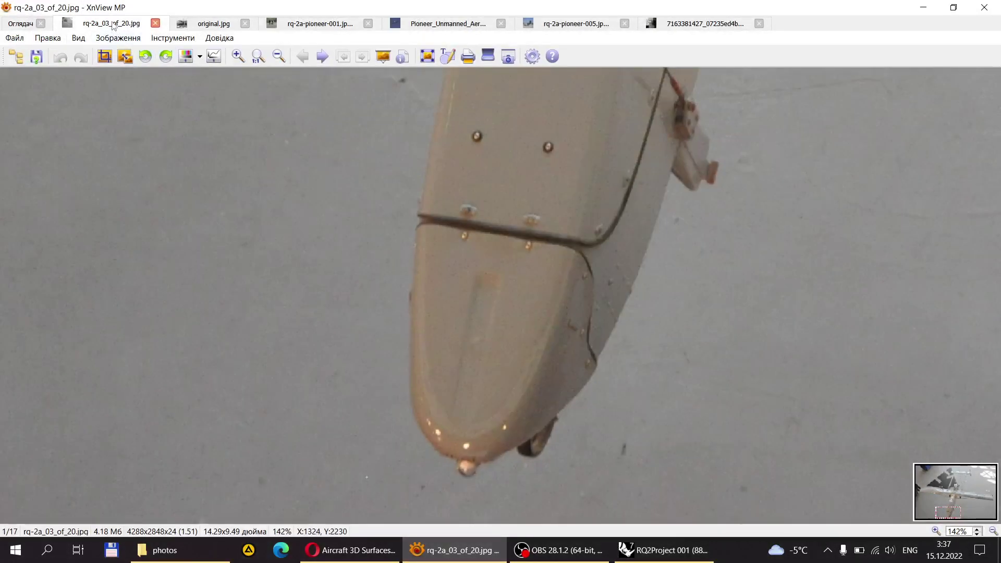
Step: Browse the reference photos and zoom the museum photo on the nose seams near 159, then return to Rhino
click(191, 22)
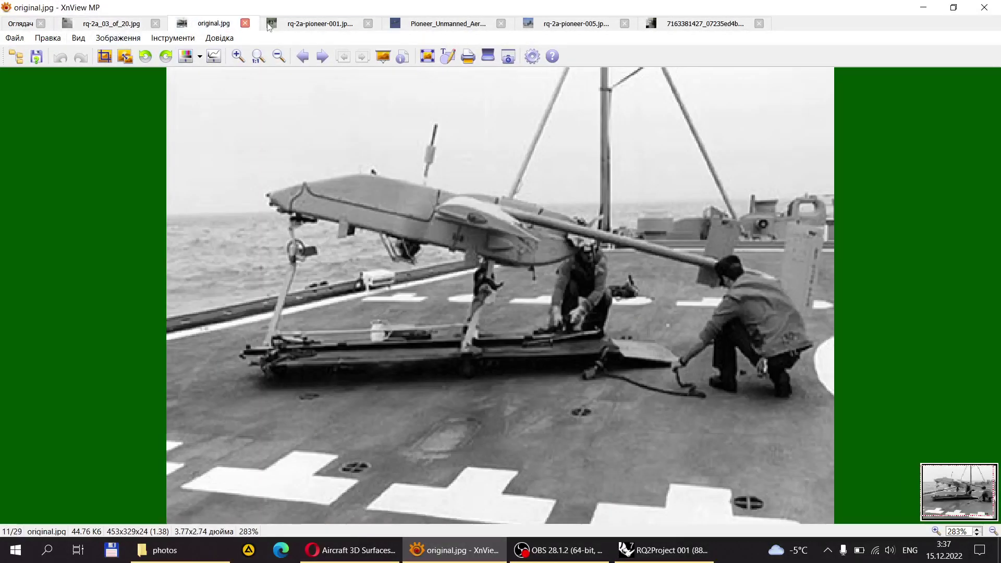
click(293, 25)
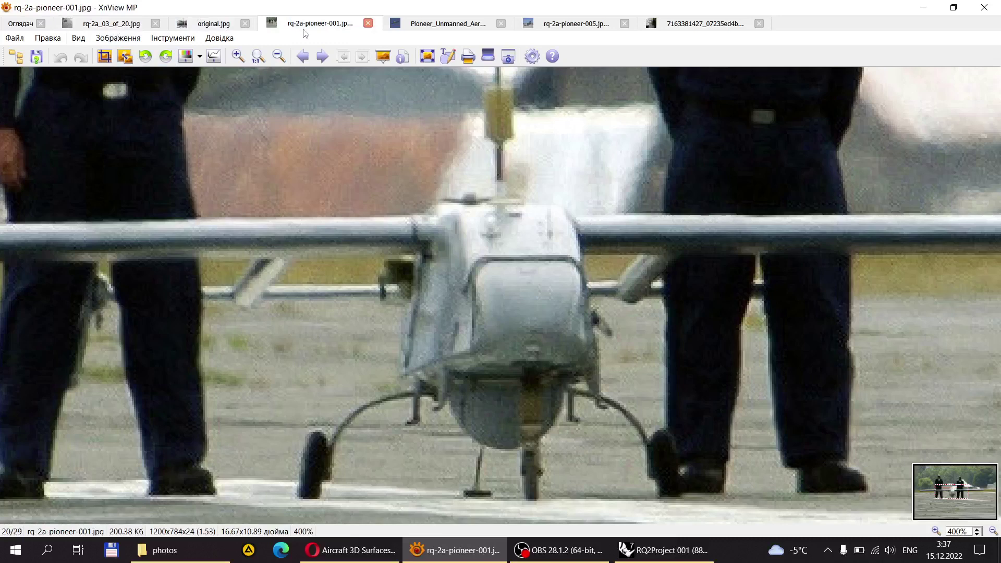
click(438, 26)
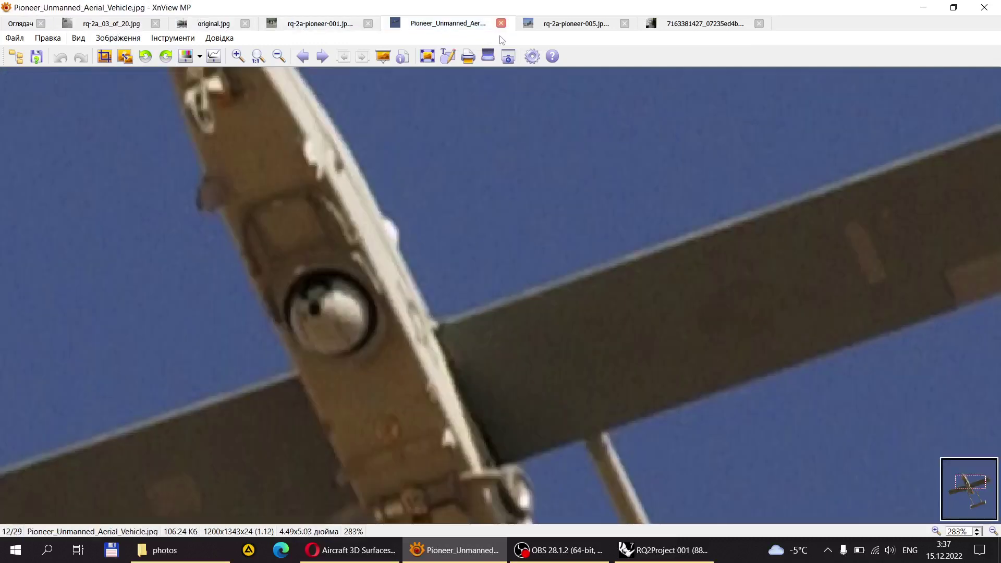
click(693, 25)
drag(715, 267, 290, 144)
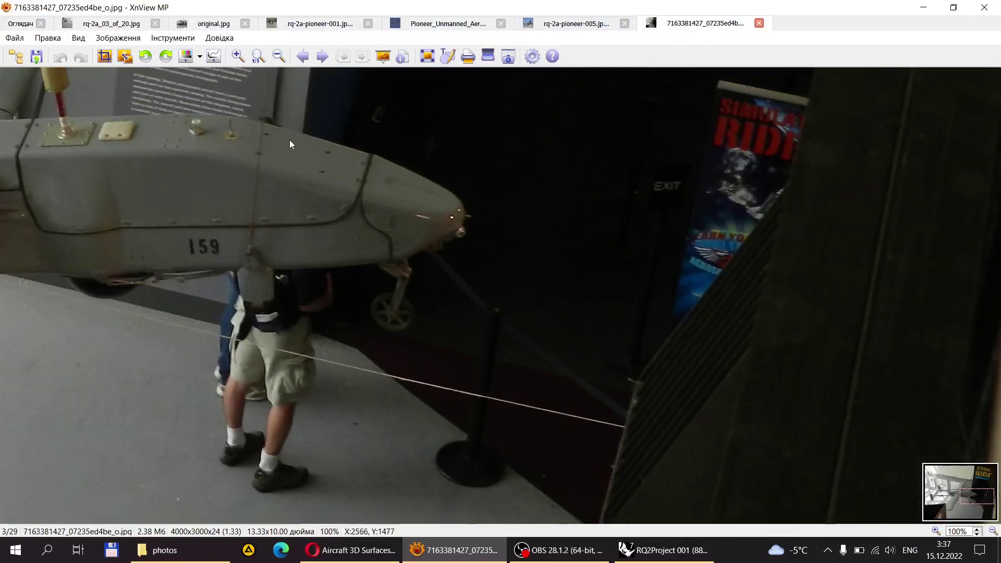
click(238, 55)
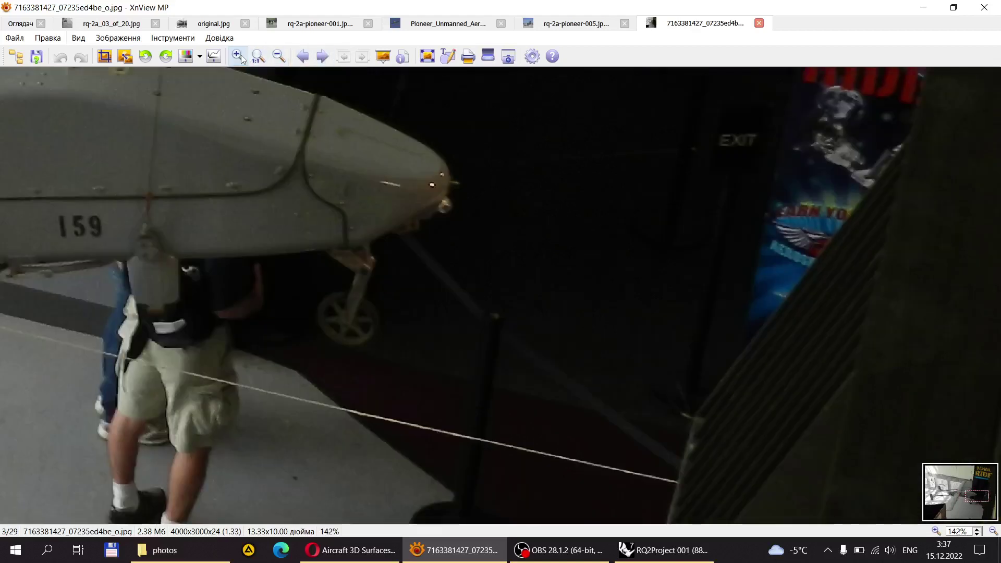
drag(286, 212, 444, 300)
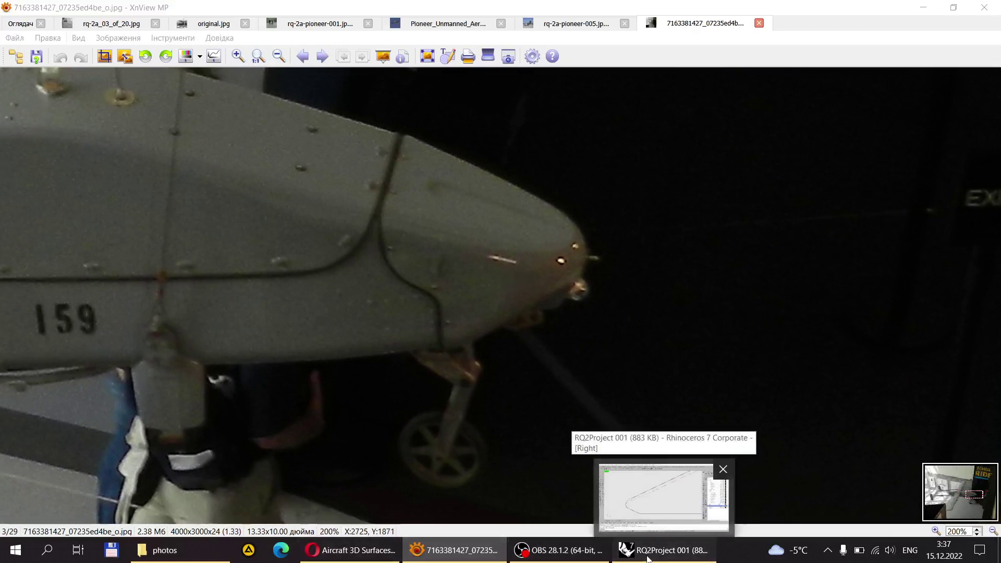
click(618, 488)
Step: Select the nose seam curve and briefly inspect its control points
scroll(252, 292, up, 3)
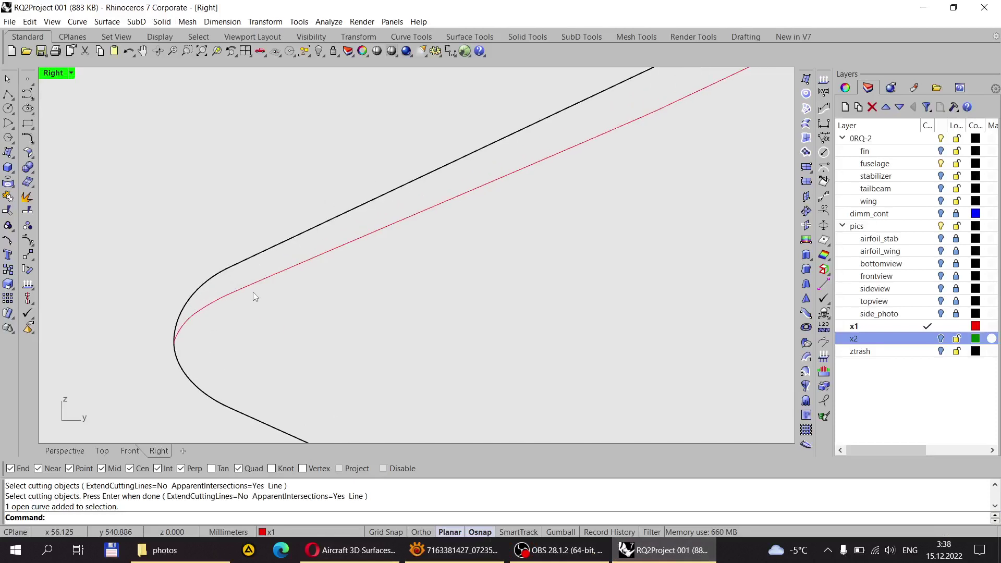
click(252, 286)
click(28, 240)
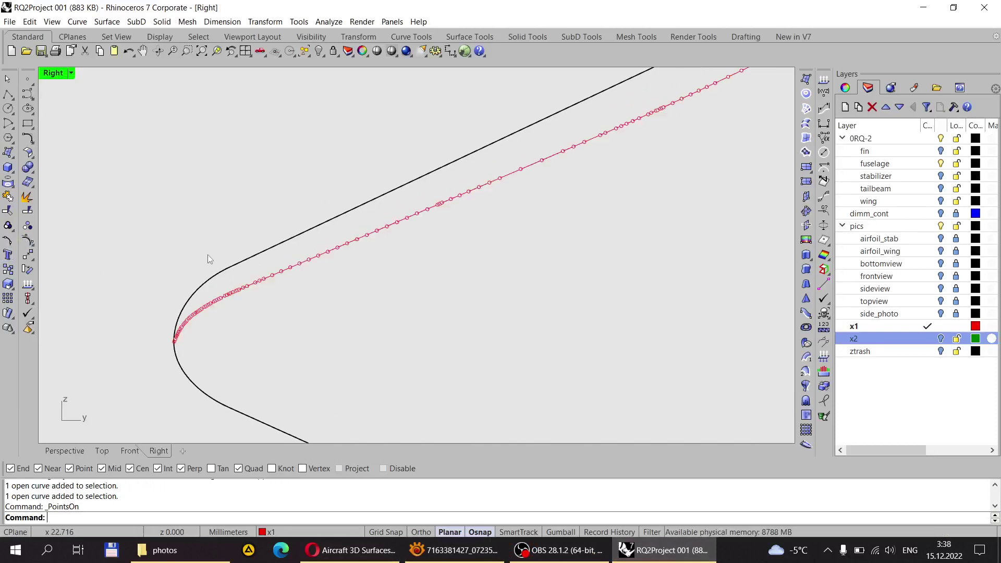
scroll(208, 256, down, 5)
key(Escape)
scroll(255, 264, up, 2)
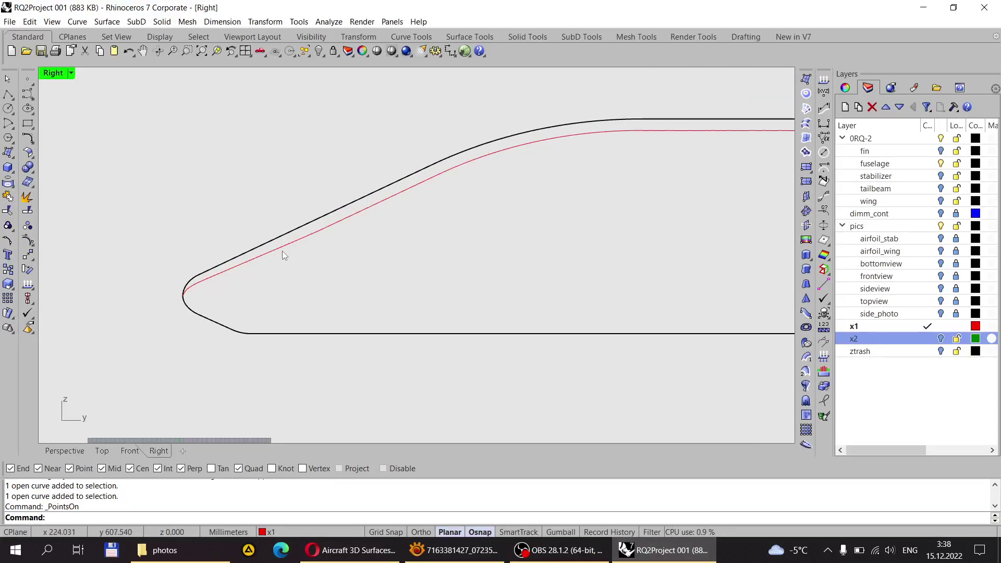
Step: Rebuild the seam curve to 51 points at degree 2 and display its control points
click(282, 251)
text(Re)
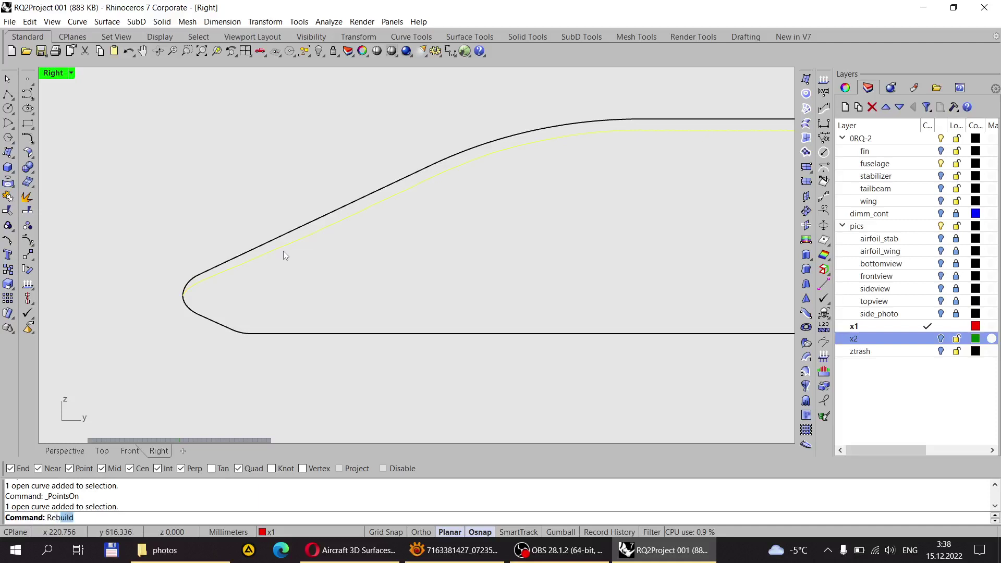
text(bu)
key(Return)
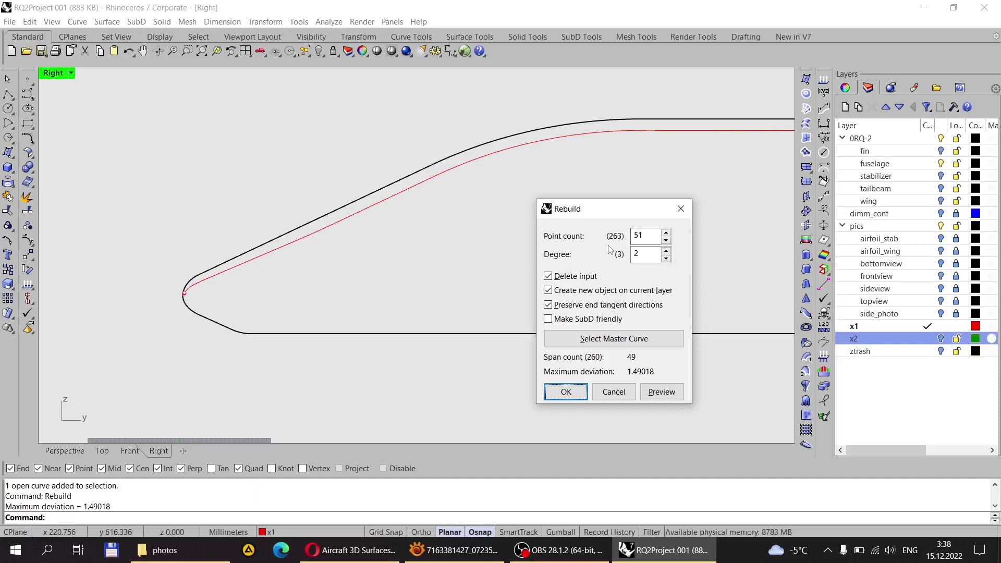
click(567, 392)
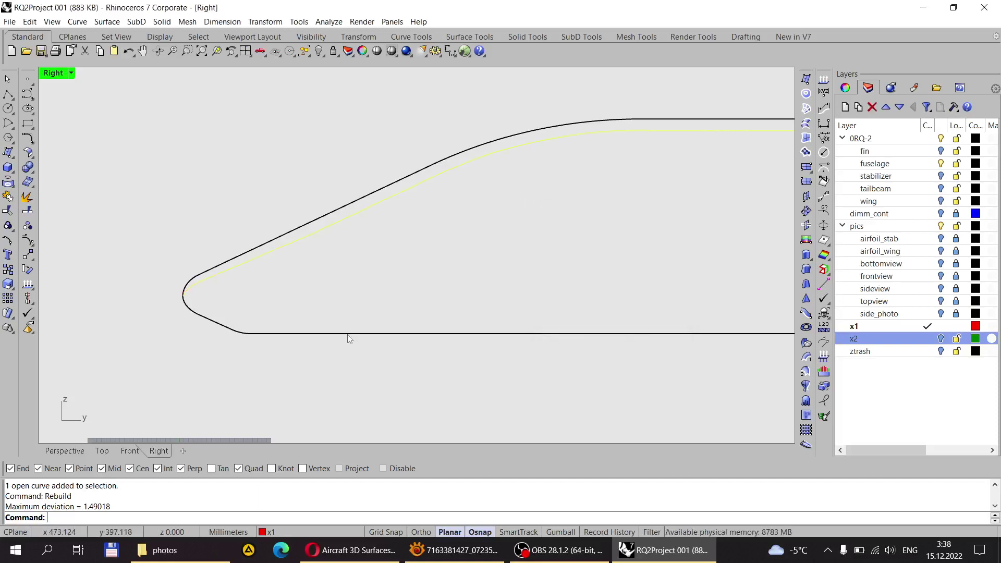
scroll(402, 291, up, 4)
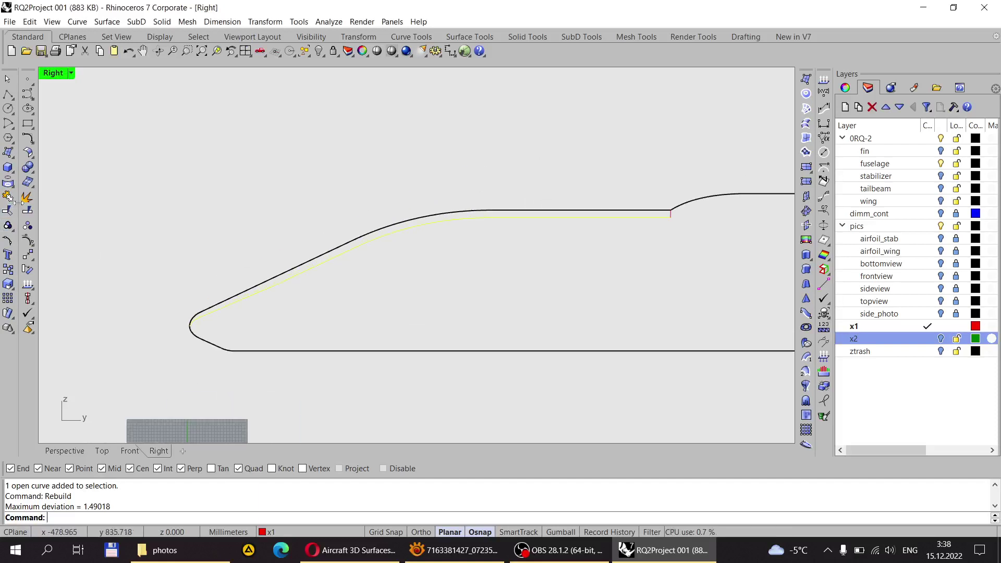
click(26, 245)
Step: Reshape the seam curve behind the nose tip, deleting two control points and lowering others
scroll(243, 284, up, 1)
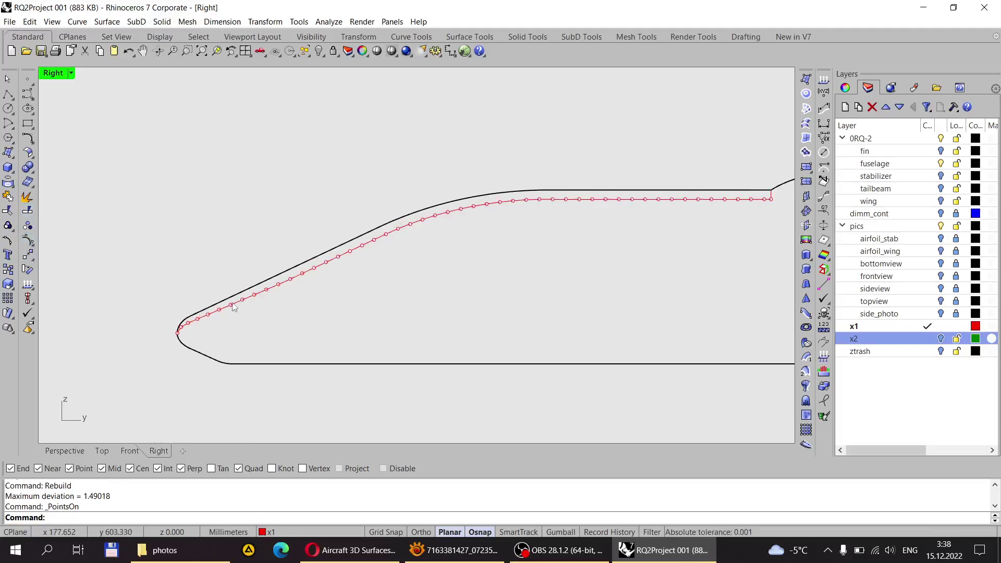
scroll(172, 329, up, 5)
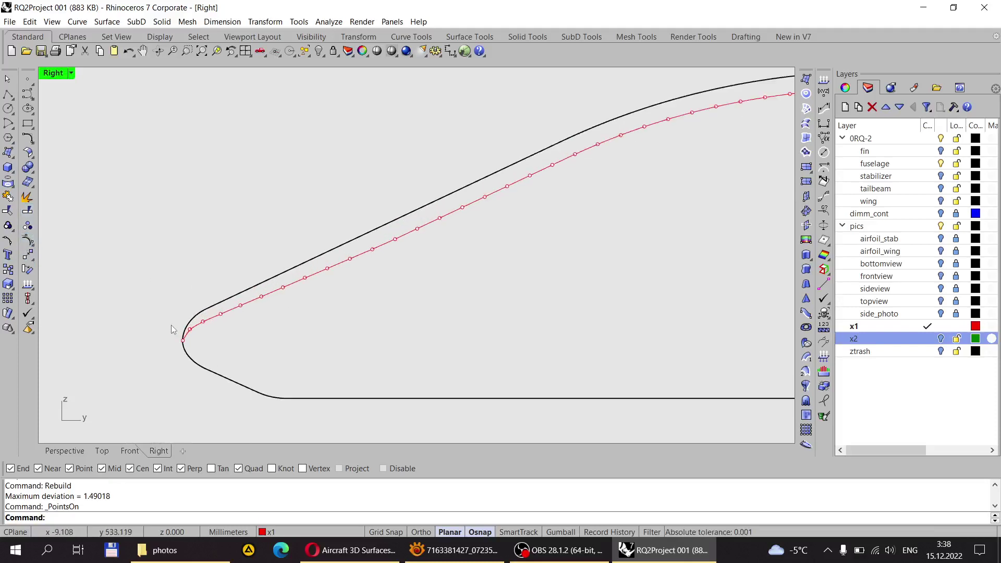
scroll(172, 330, down, 5)
scroll(172, 329, up, 5)
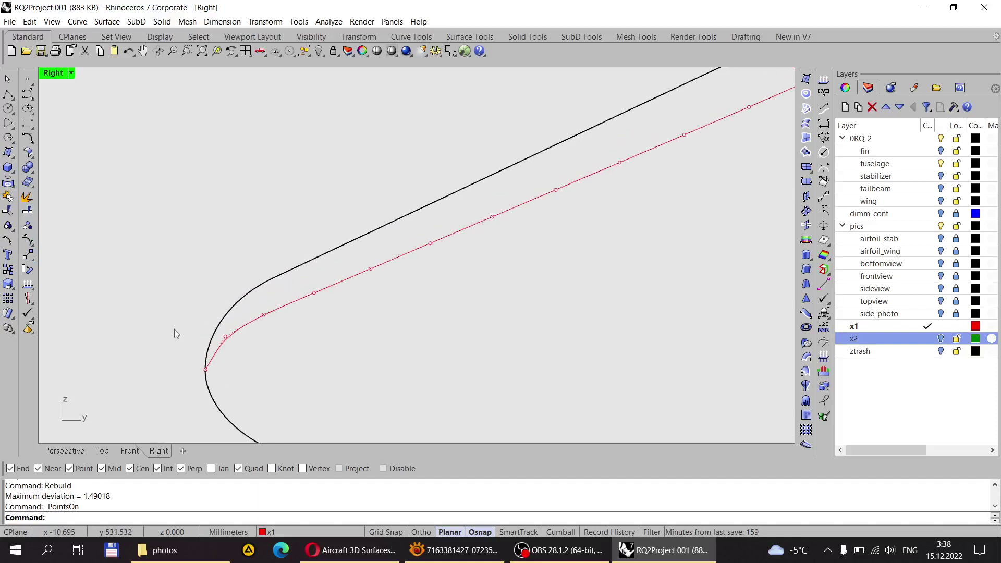
click(230, 340)
drag(226, 346, 268, 325)
key(Delete)
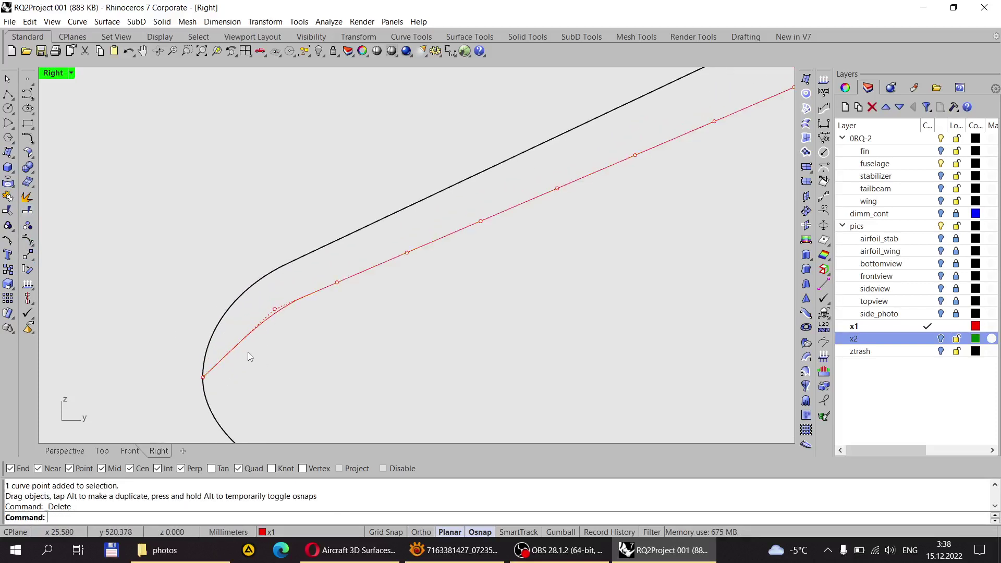
click(337, 283)
key(Delete)
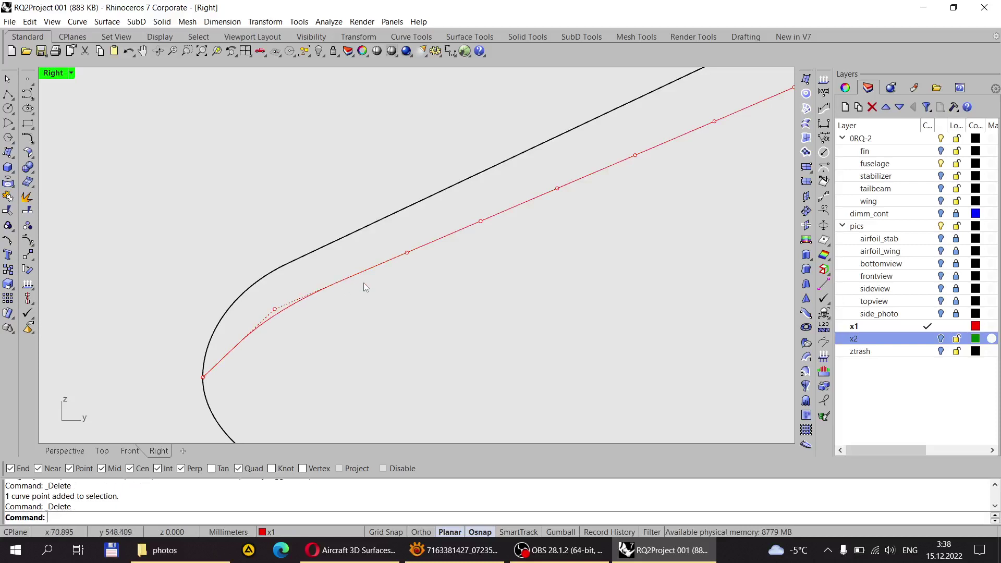
click(480, 222)
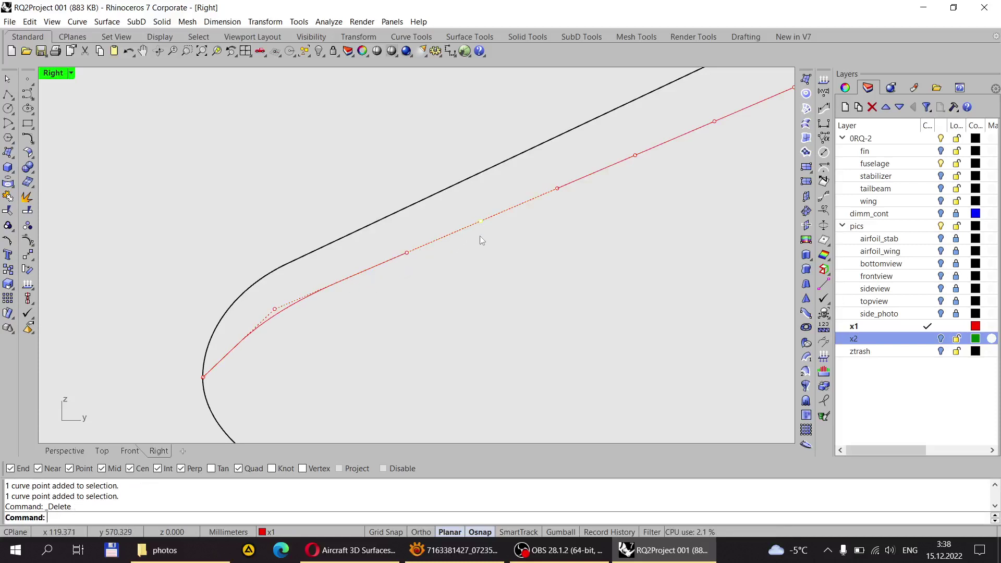
drag(276, 311, 276, 355)
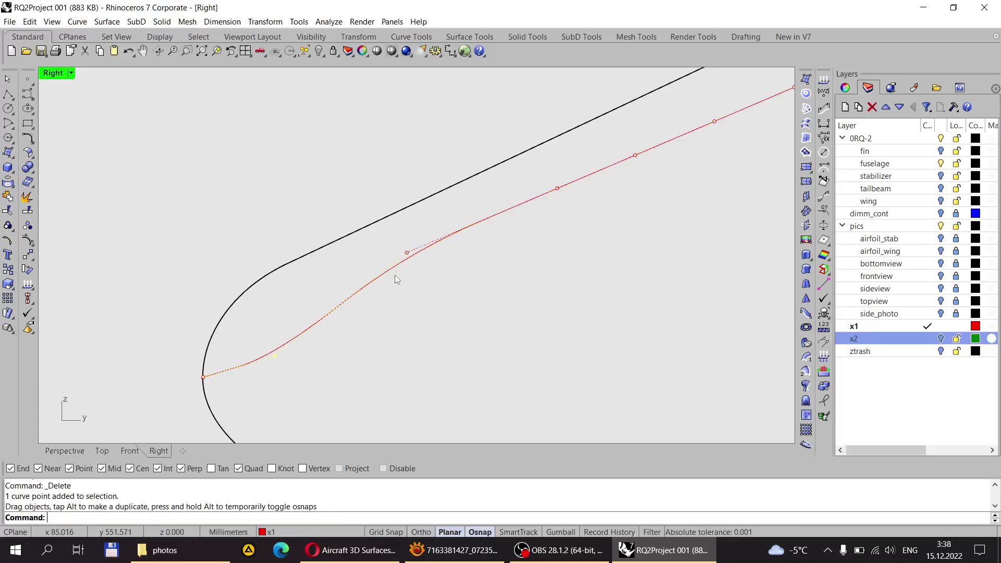
click(408, 256)
drag(408, 257, 406, 294)
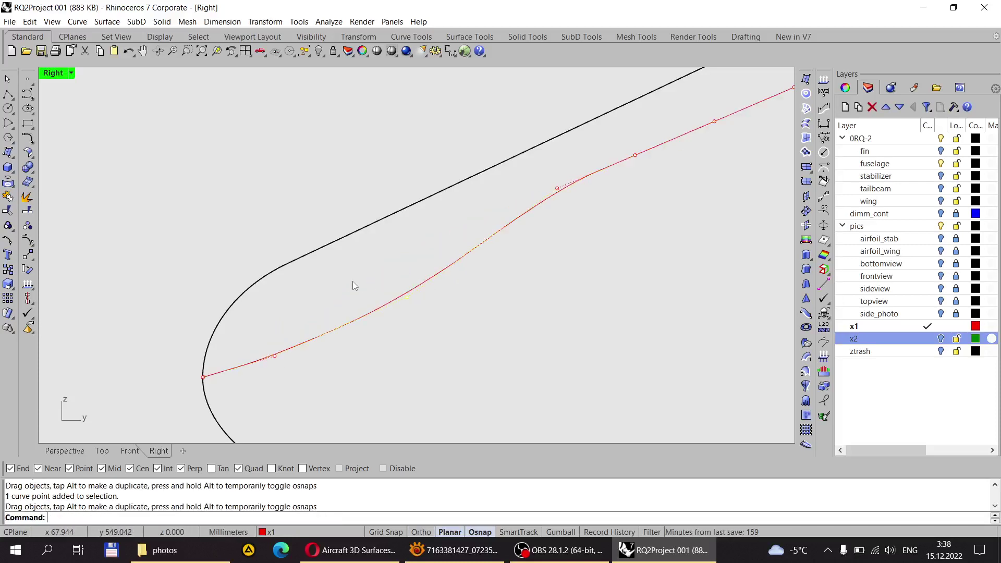
scroll(352, 281, down, 5)
scroll(417, 250, up, 5)
drag(436, 263, 436, 293)
scroll(437, 292, down, 10)
scroll(433, 287, up, 6)
Step: Delete five surplus control points along the middle of the seam curve
click(356, 322)
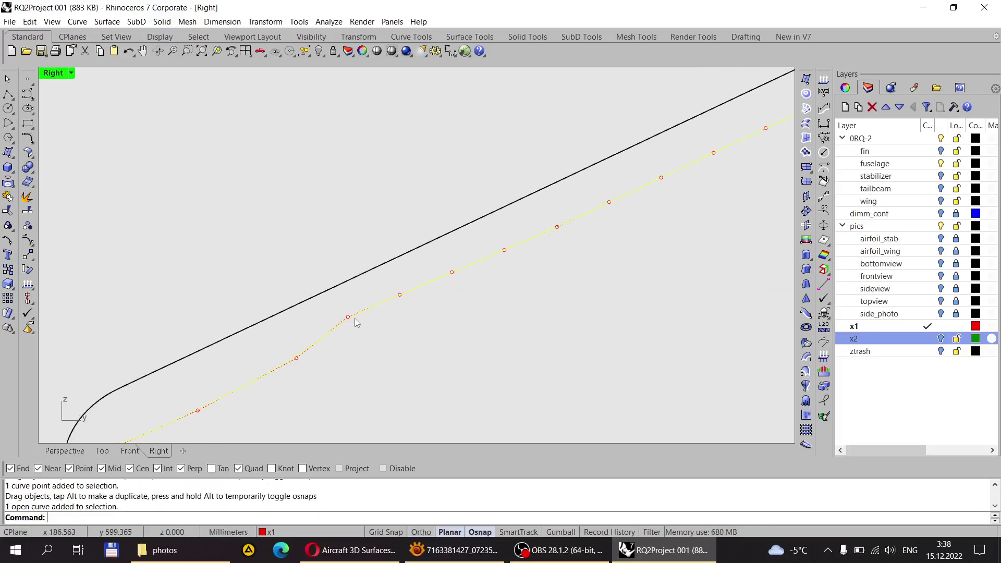
key(Delete)
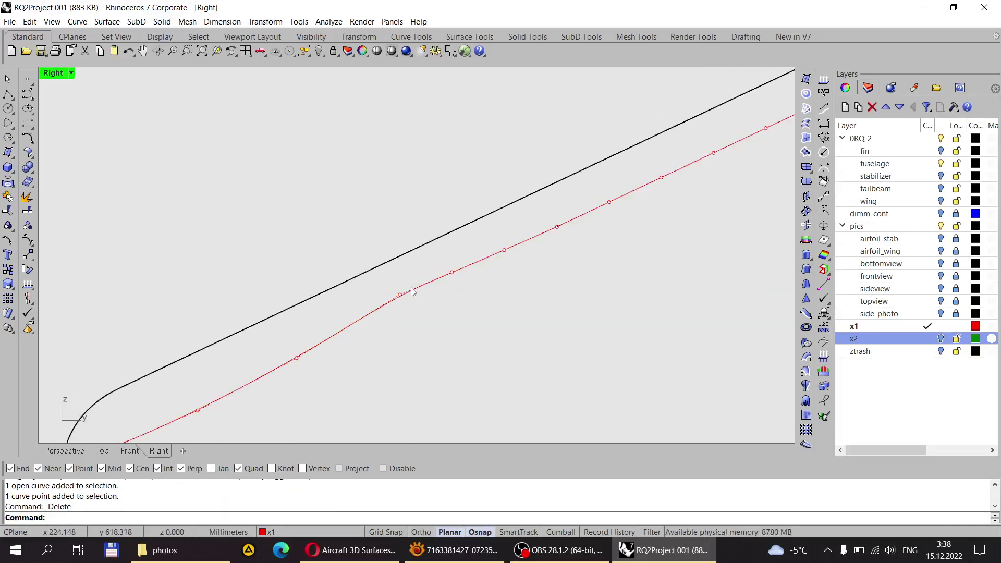
click(400, 295)
key(Delete)
click(451, 272)
key(Delete)
scroll(407, 302, down, 5)
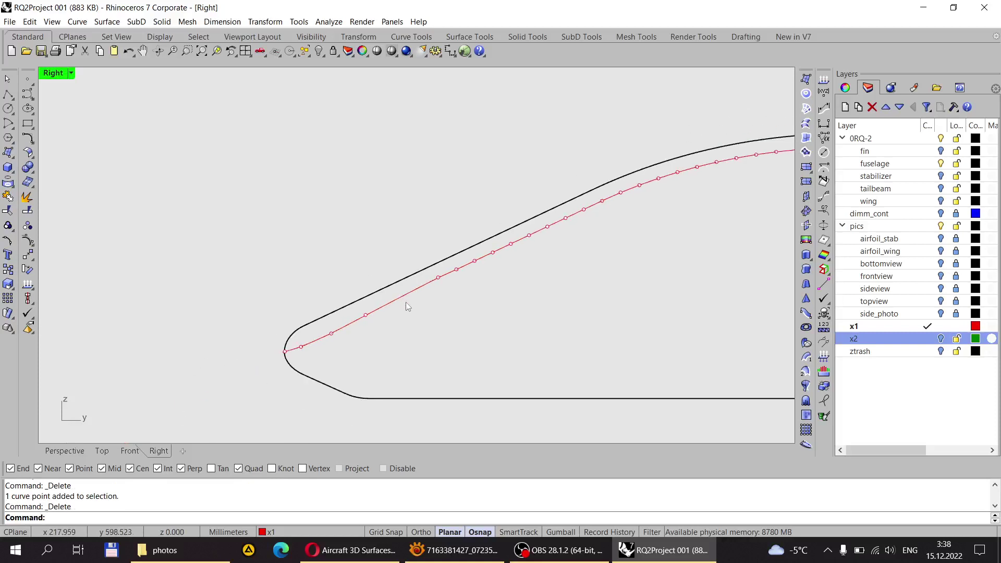
scroll(433, 284, up, 4)
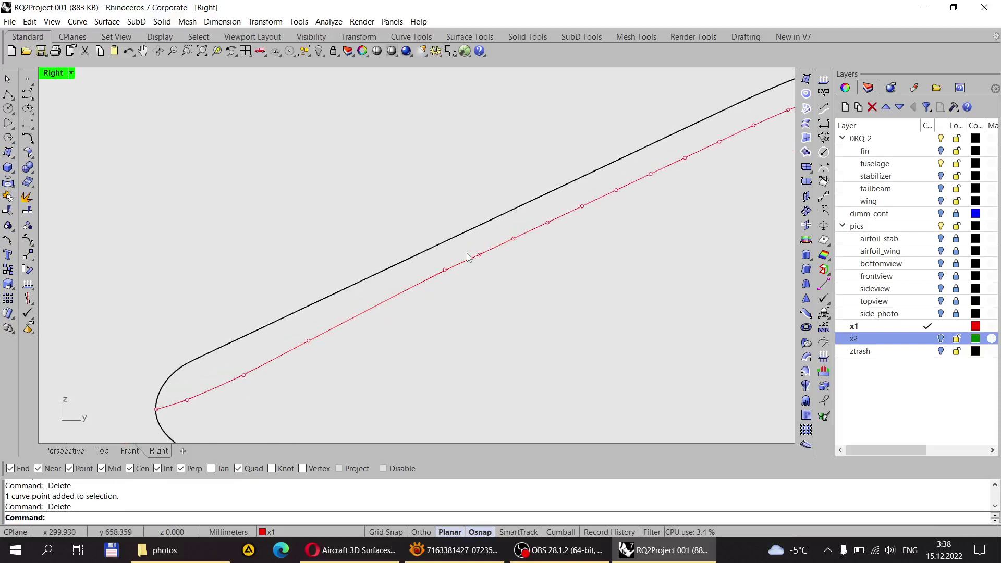
click(444, 270)
key(Delete)
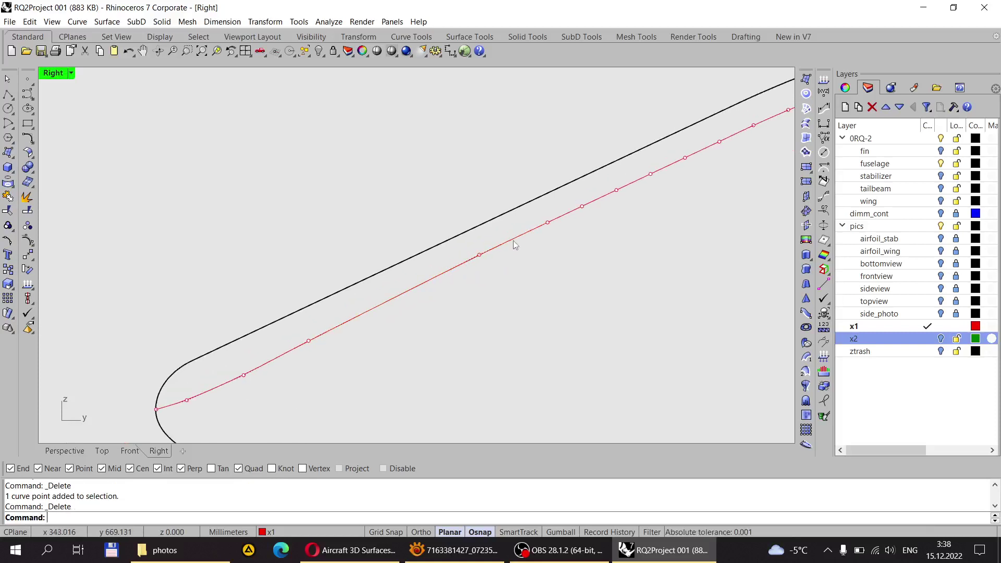
click(583, 206)
key(Delete)
scroll(260, 377, up, 5)
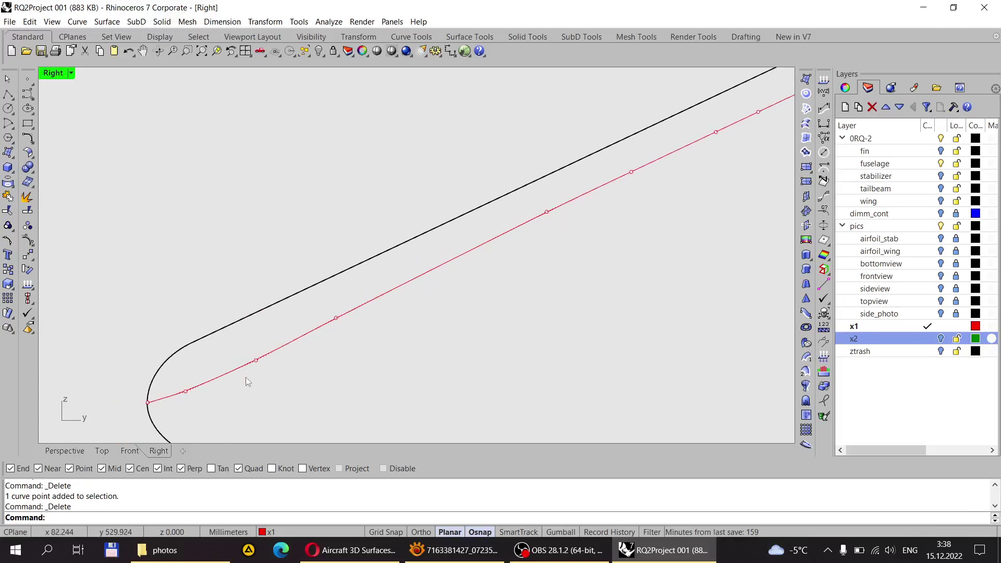
scroll(263, 350, up, 4)
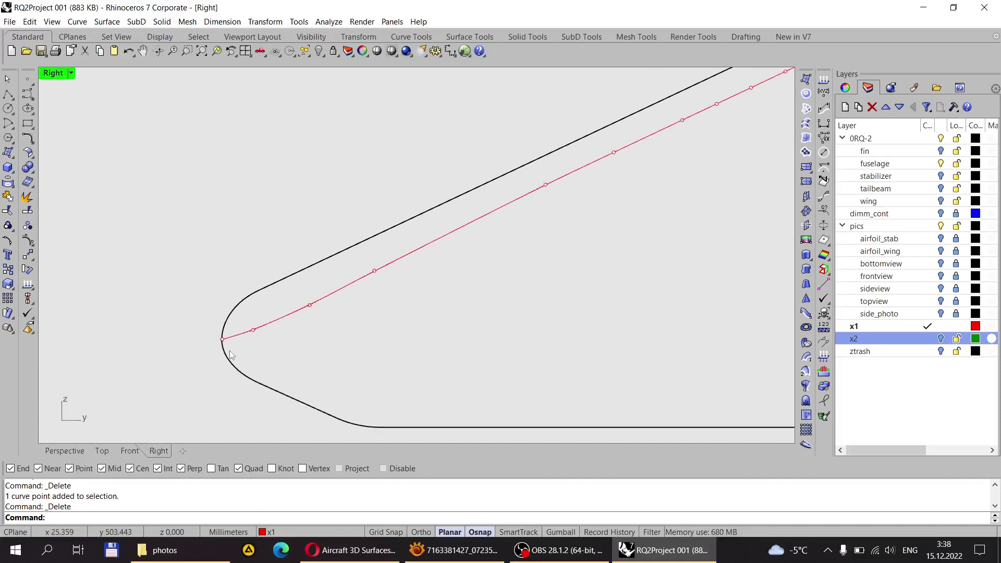
Step: Lower three control points along the straight stretch of the seam curve
drag(314, 283, 314, 292)
scroll(255, 308, down, 8)
scroll(369, 258, up, 4)
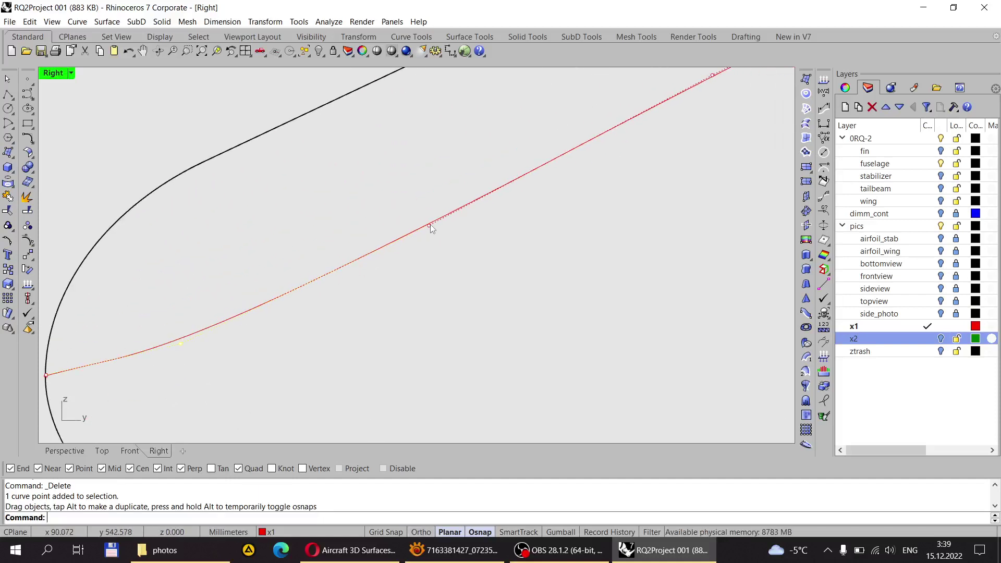
shift+drag(430, 225, 432, 244)
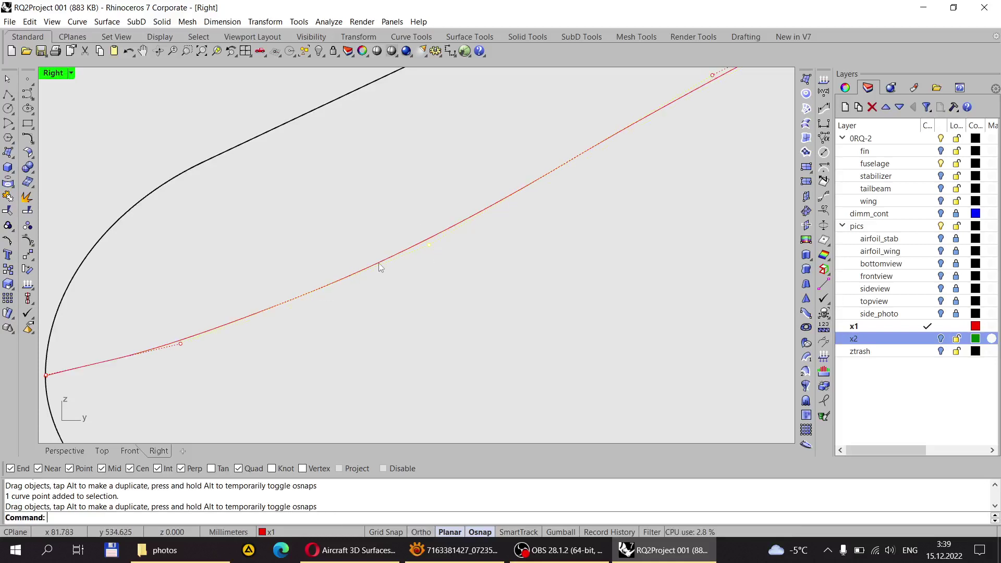
scroll(283, 287, down, 6)
scroll(501, 186, up, 6)
click(520, 165)
scroll(428, 256, down, 3)
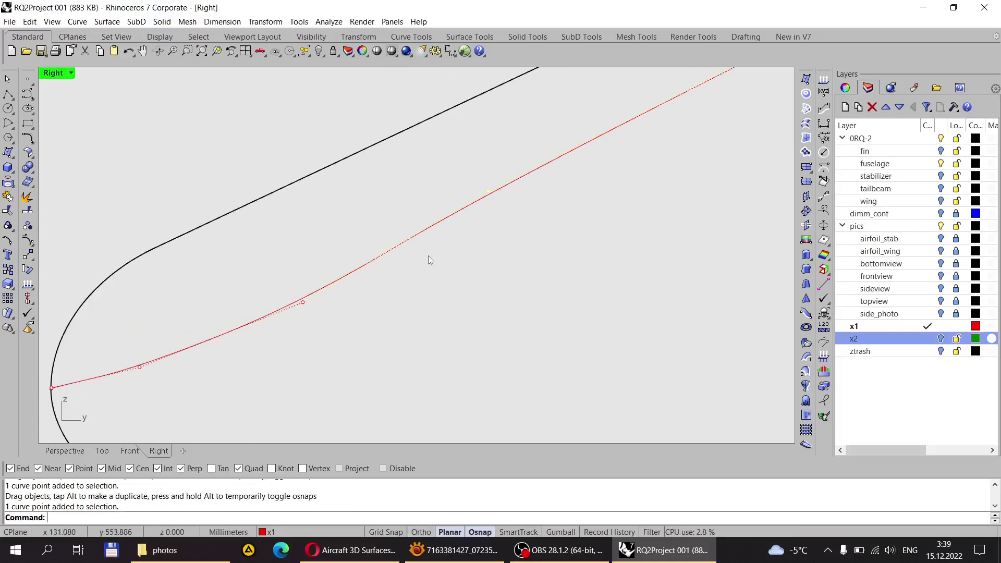
scroll(459, 228, up, 4)
shift+drag(467, 221, 469, 246)
scroll(375, 309, down, 3)
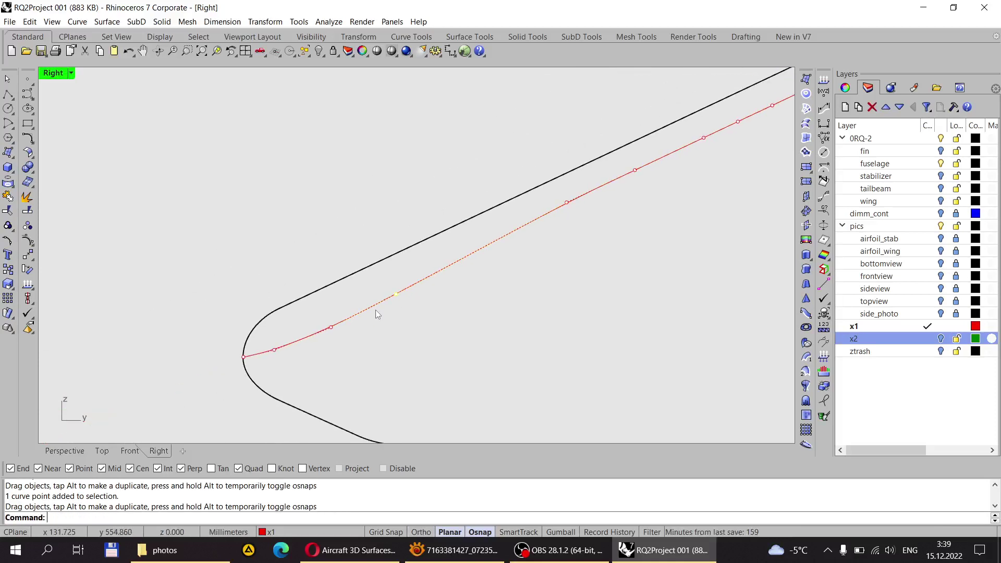
scroll(549, 224, up, 1)
Step: Delete three more control points toward the far end, then finish editing the seam curve
click(571, 200)
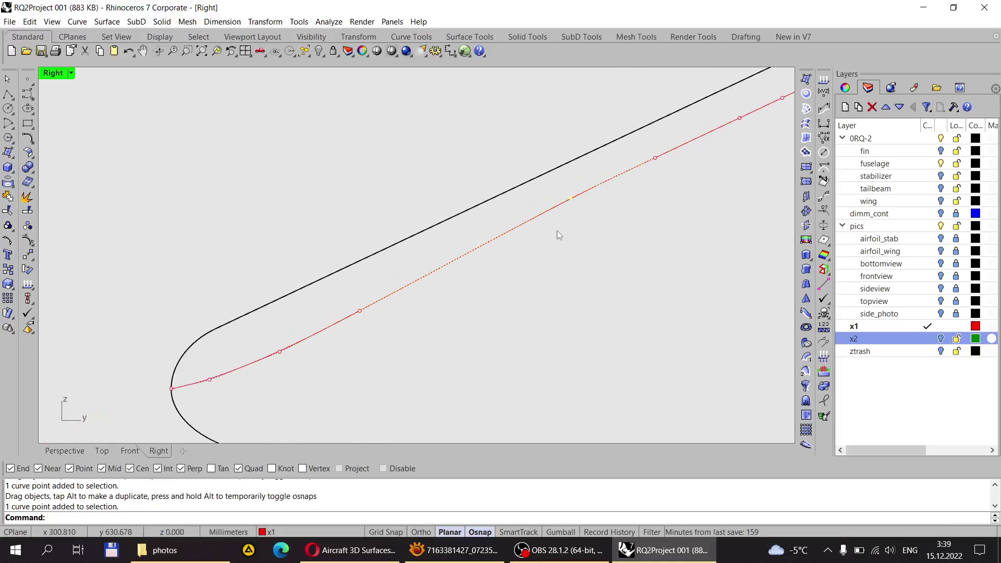
key(Delete)
click(739, 119)
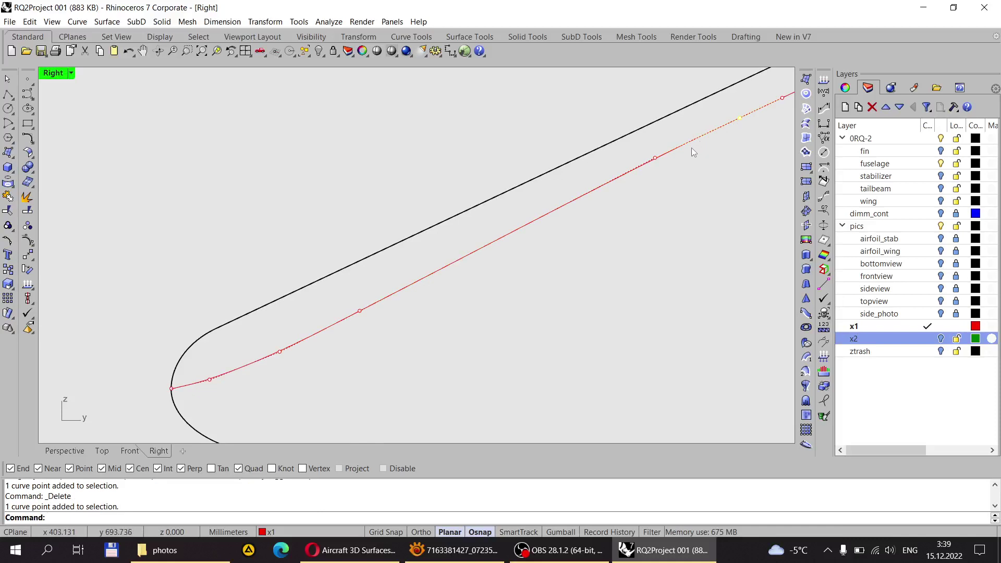
key(Delete)
scroll(439, 247, down, 2)
scroll(565, 177, down, 1)
scroll(565, 177, up, 1)
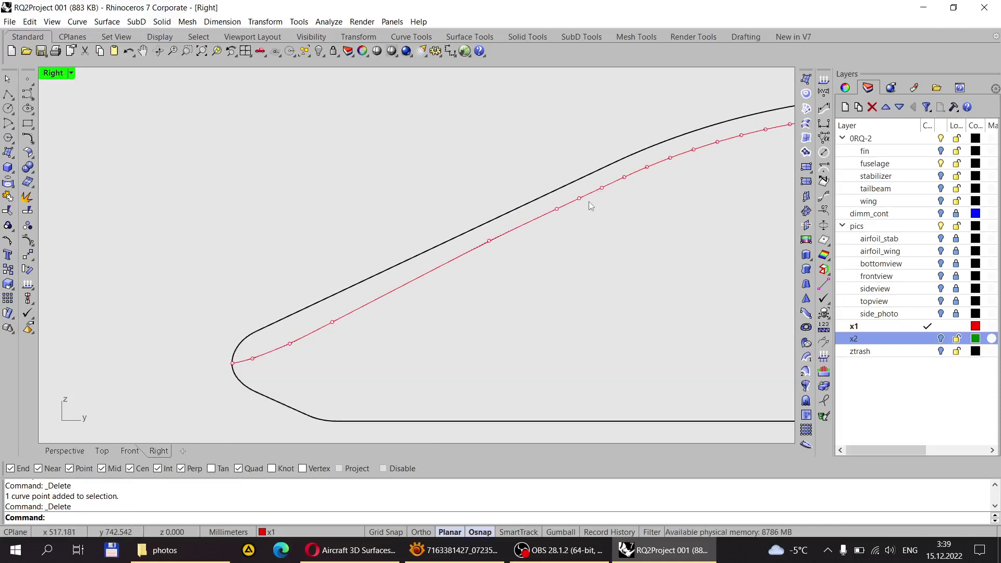
click(580, 198)
key(Delete)
key(Escape)
scroll(523, 255, down, 6)
scroll(472, 271, up, 6)
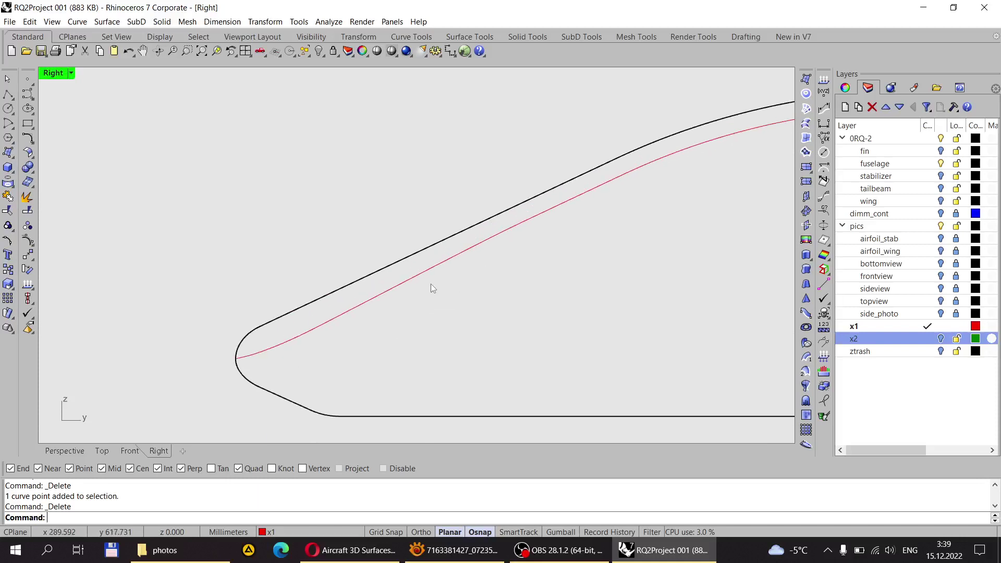
click(369, 297)
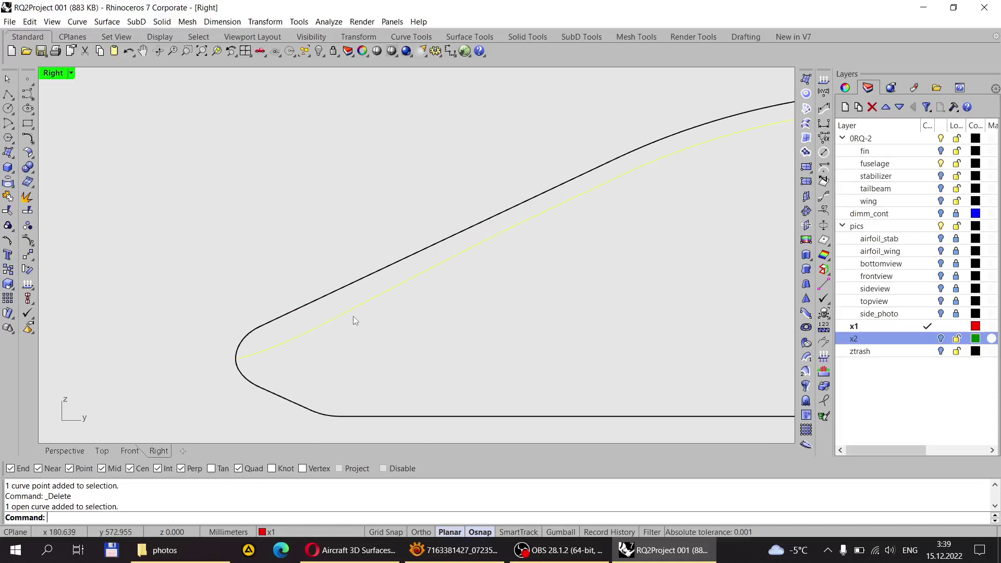
key(Escape)
scroll(277, 342, down, 2)
scroll(277, 343, up, 2)
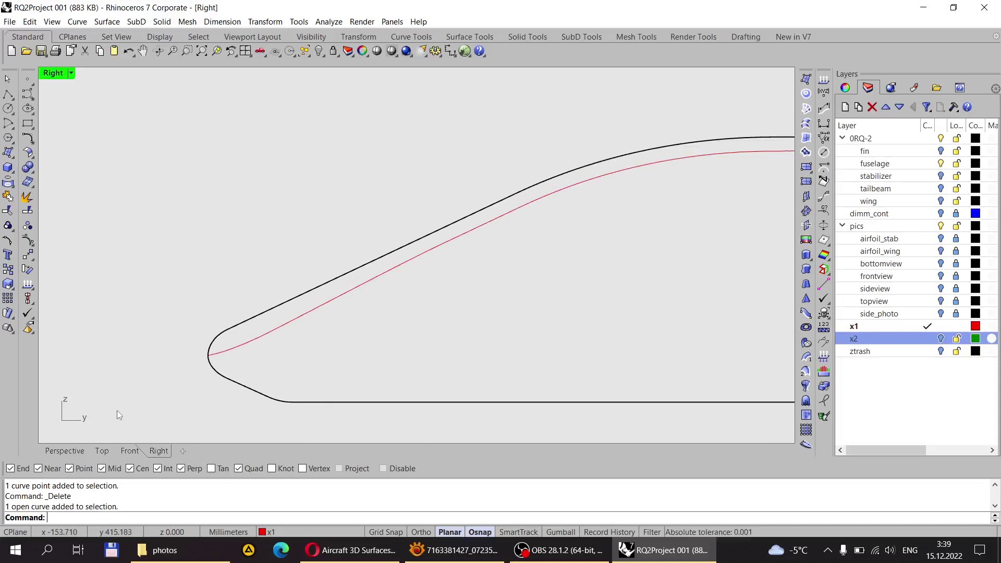
scroll(139, 402, down, 3)
scroll(181, 386, up, 1)
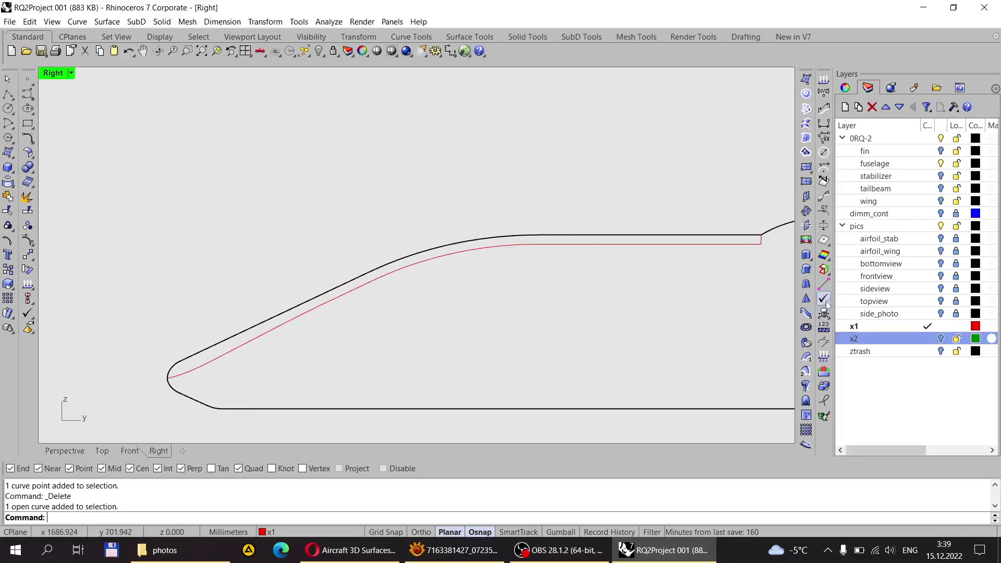
Step: Show layer x2, delete its leftover green surface, and make x2 the current layer
click(942, 339)
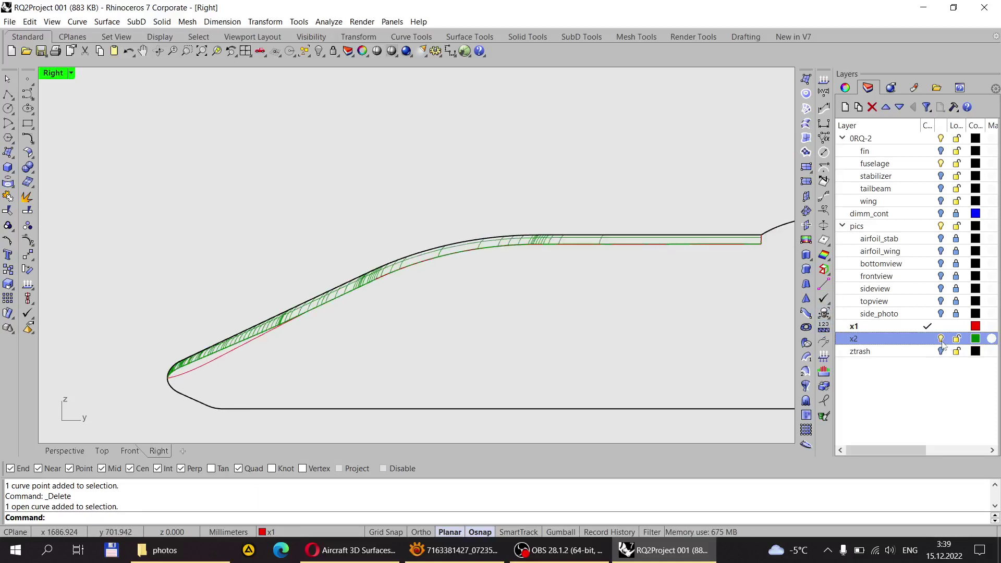
scroll(179, 374, up, 3)
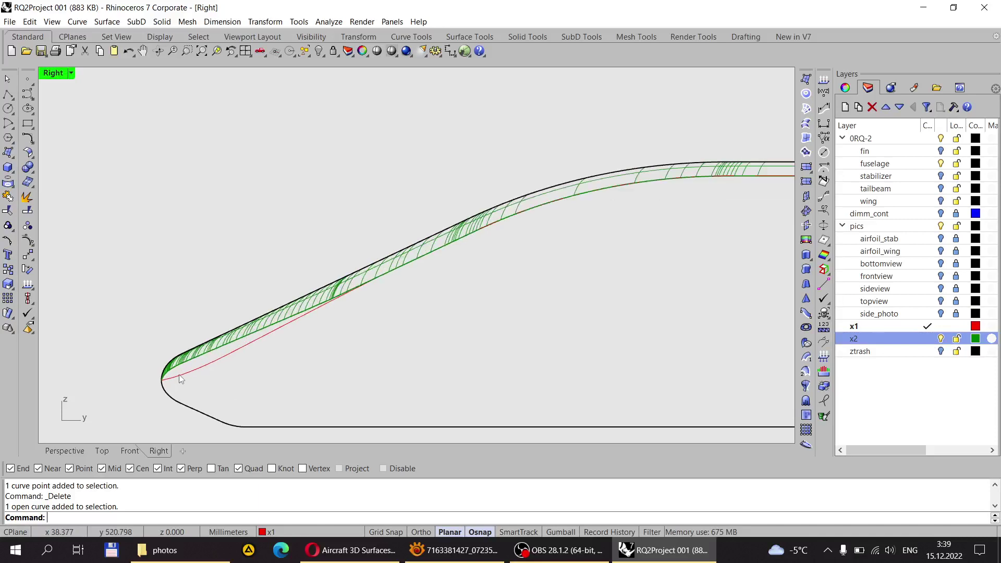
click(212, 342)
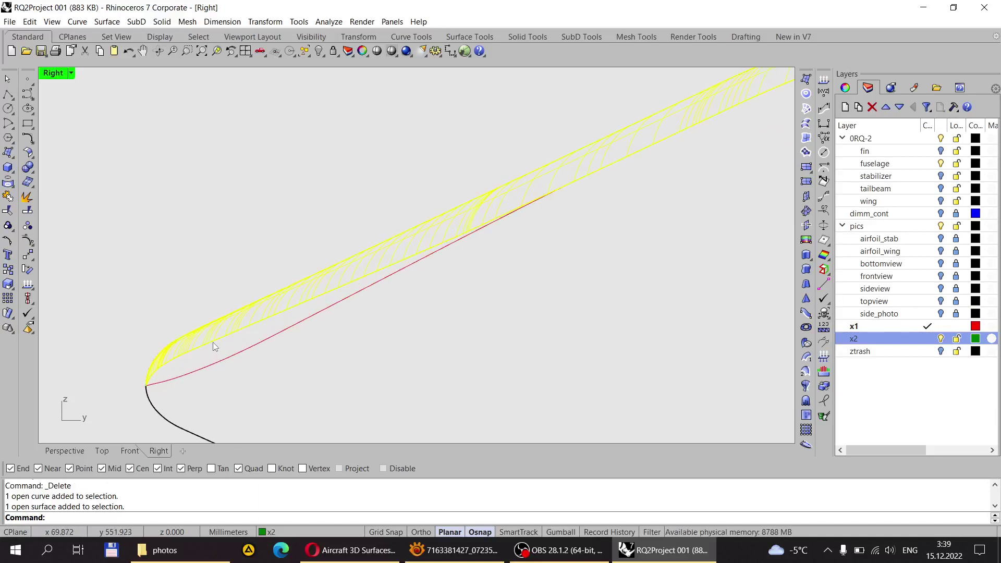
key(Delete)
scroll(313, 297, down, 5)
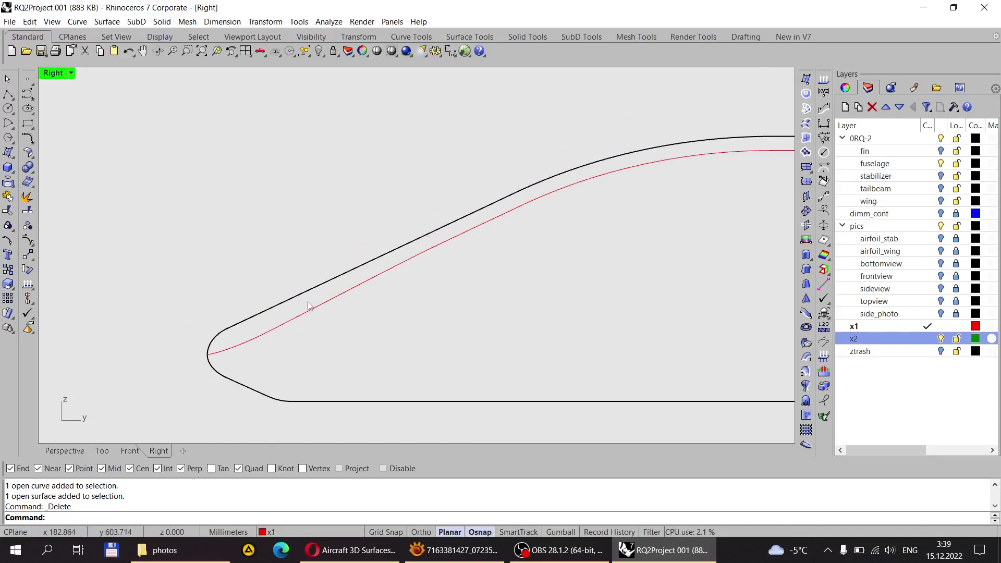
click(930, 339)
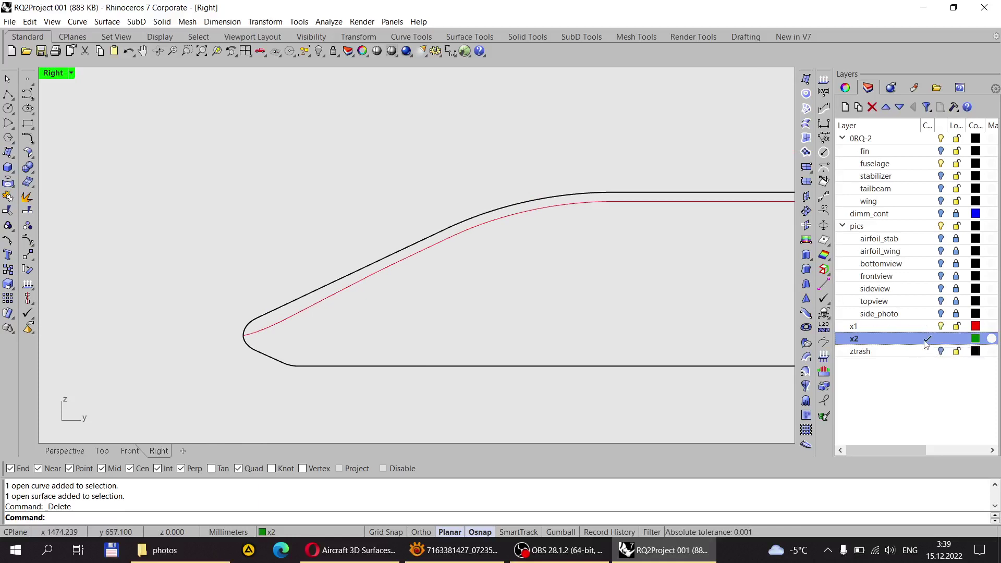
click(8, 196)
Step: Project the red seam curve onto the fuselage surface
click(323, 307)
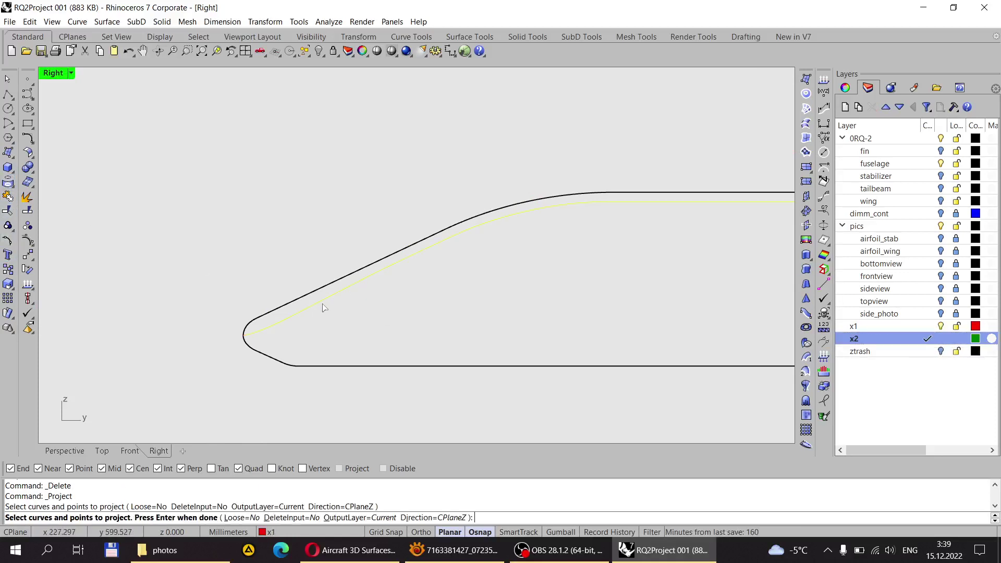
key(Return)
drag(292, 344, 254, 385)
key(Return)
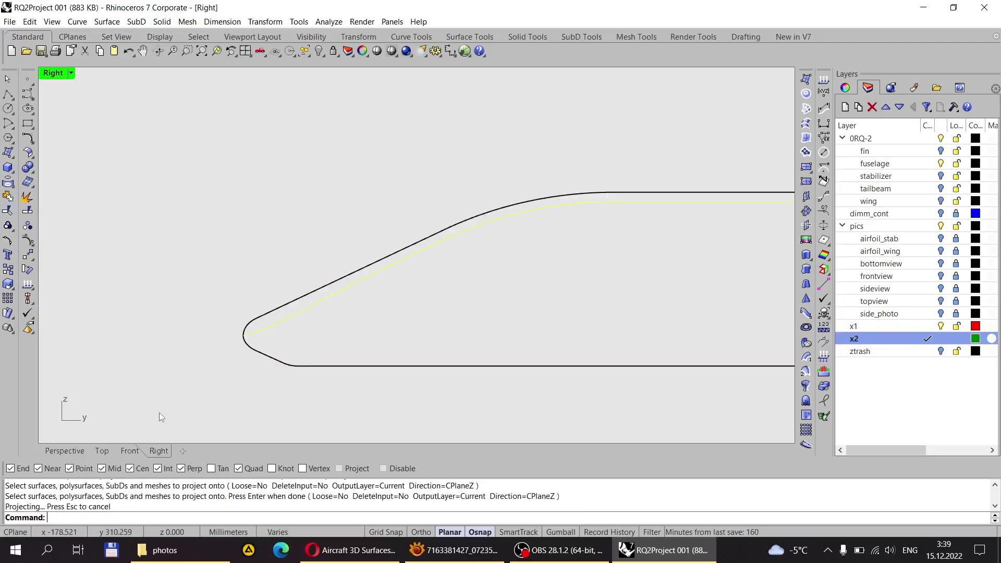
Step: In shaded Perspective, delete the overlapping extra projected curve at the nose
click(66, 452)
right_drag(217, 339, 392, 288)
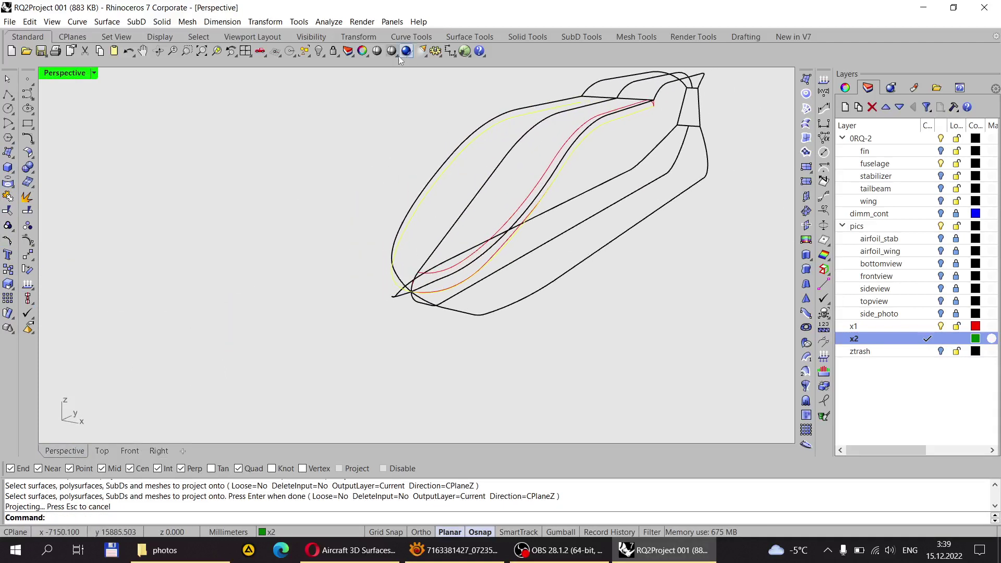
click(396, 108)
click(392, 50)
mouse_move(395, 73)
right_down()
mouse_move(384, 226)
mouse_move(489, 220)
mouse_move(268, 245)
right_up()
click(502, 207)
click(524, 230)
key(Delete)
Step: Move the remaining projected curve on the nose onto layer x1
scroll(276, 255, up, 3)
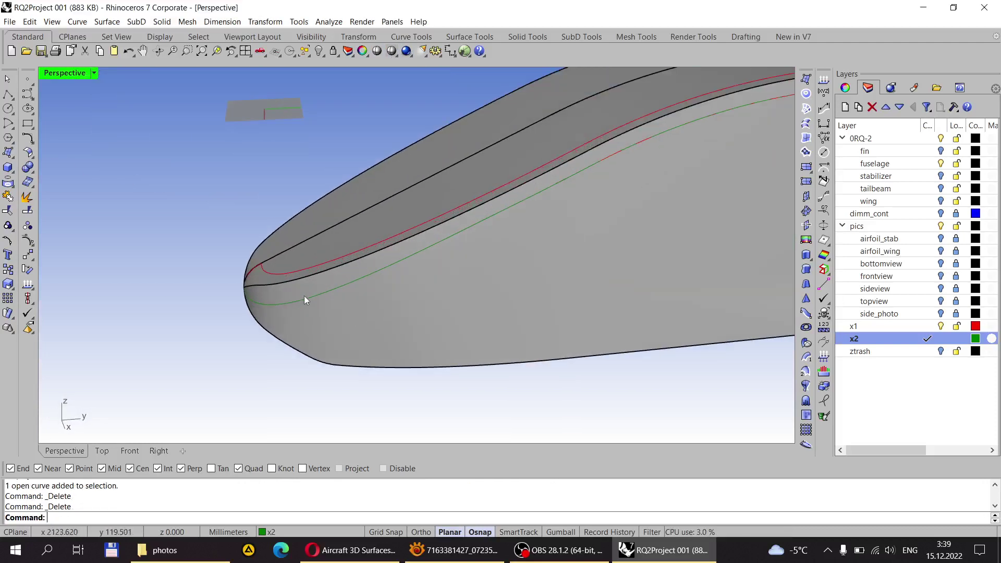
click(307, 295)
click(346, 330)
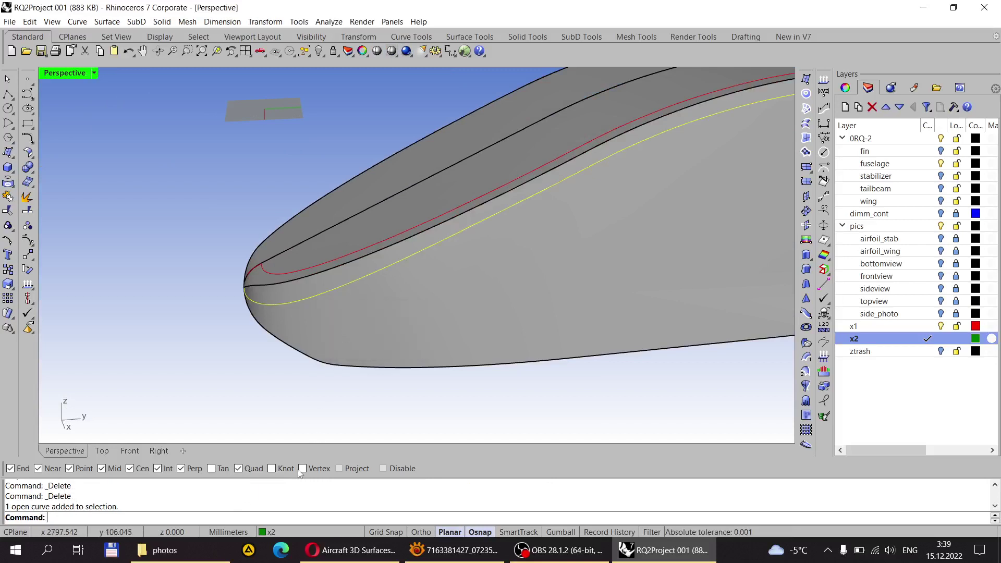
click(264, 532)
click(302, 496)
scroll(241, 298, down, 3)
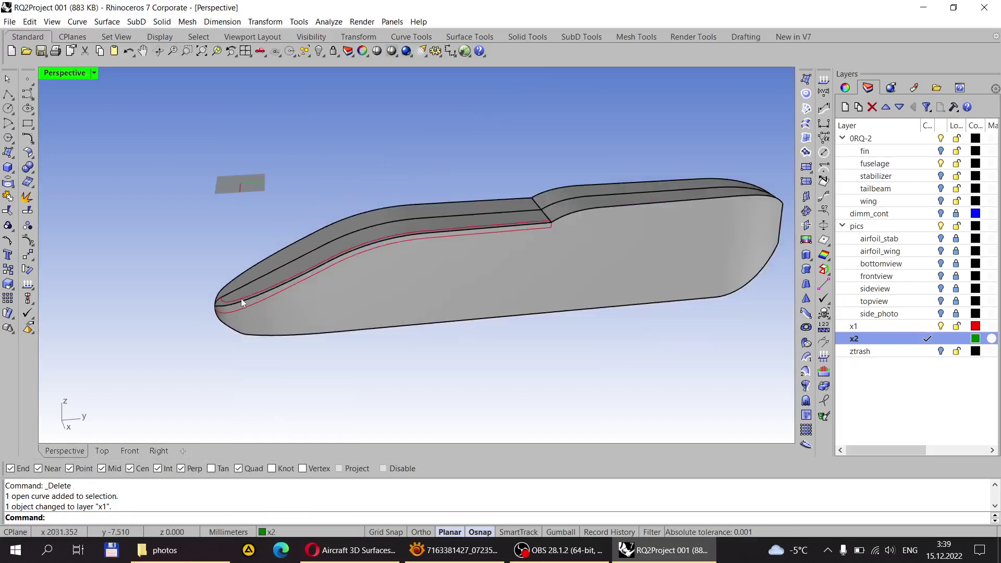
scroll(643, 217, up, 10)
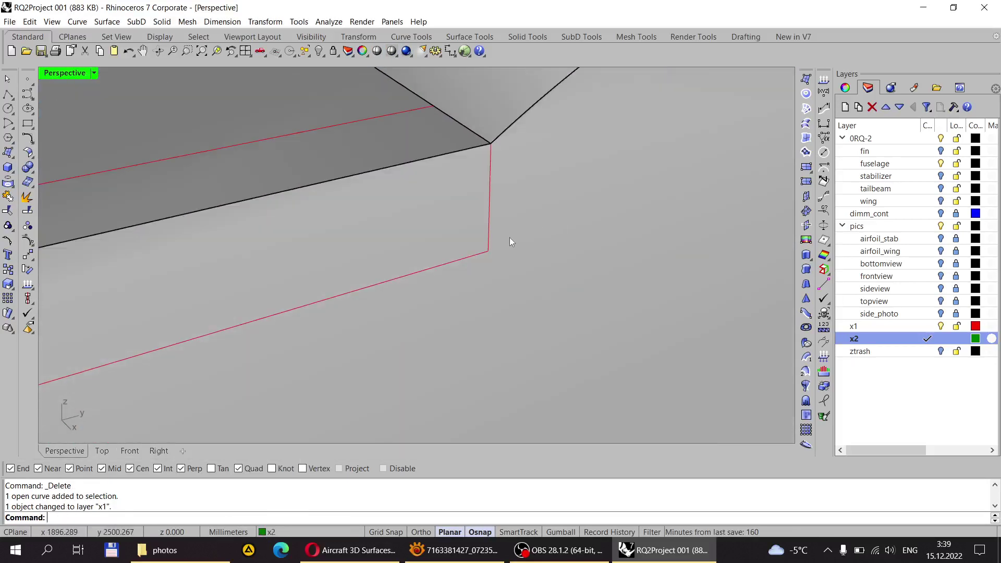
Step: Switch Perspective to wireframe and examine the red arc and line at the step corner
scroll(485, 253, up, 3)
right_click(391, 51)
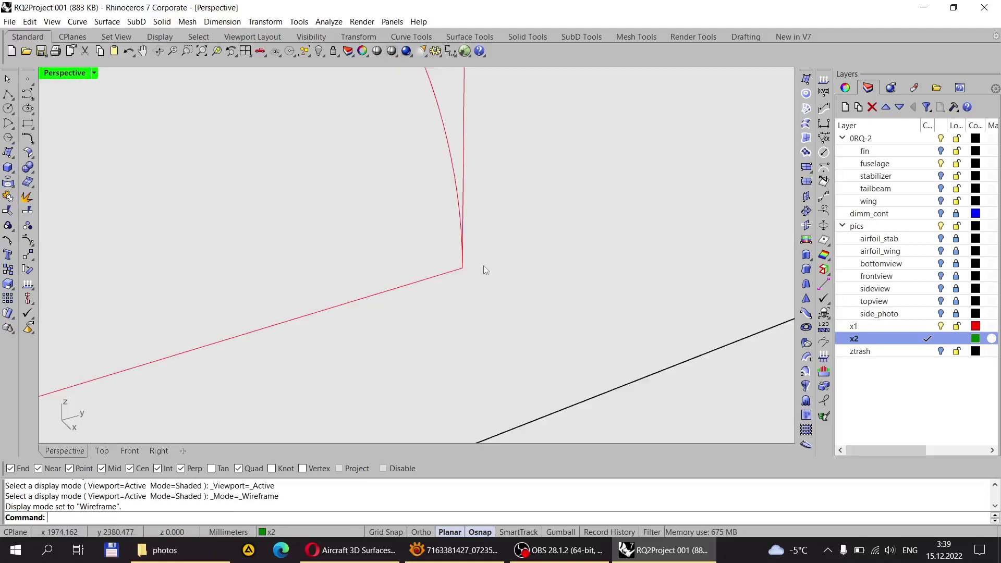
mouse_move(484, 265)
right_down()
mouse_move(469, 292)
mouse_move(451, 283)
right_up()
scroll(452, 283, down, 8)
scroll(520, 275, up, 8)
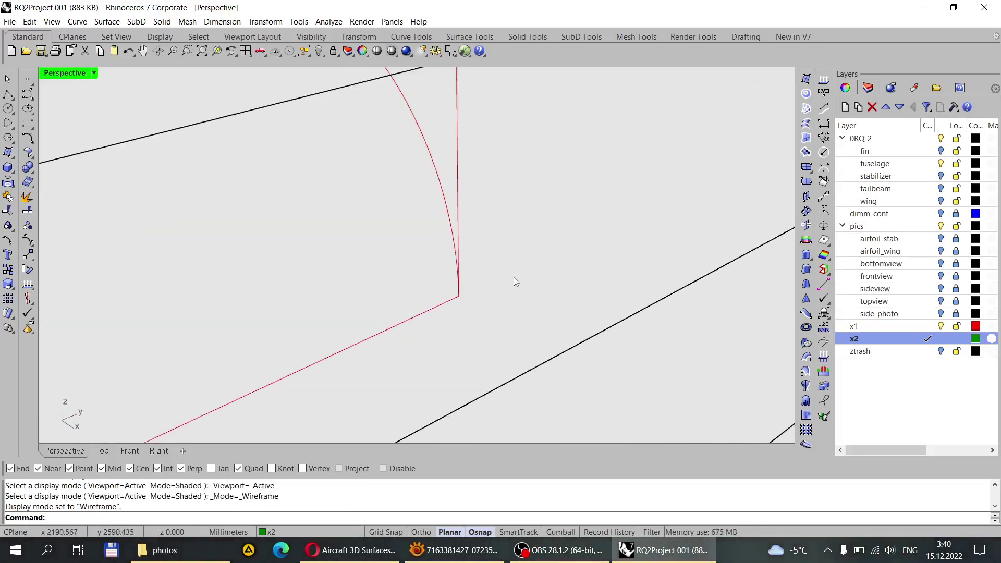
click(451, 226)
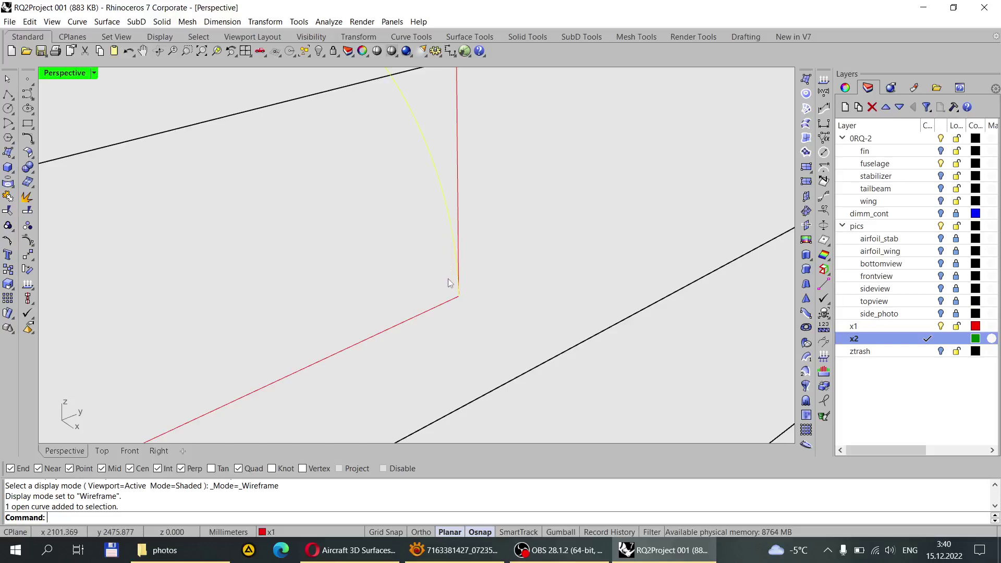
scroll(455, 307, up, 3)
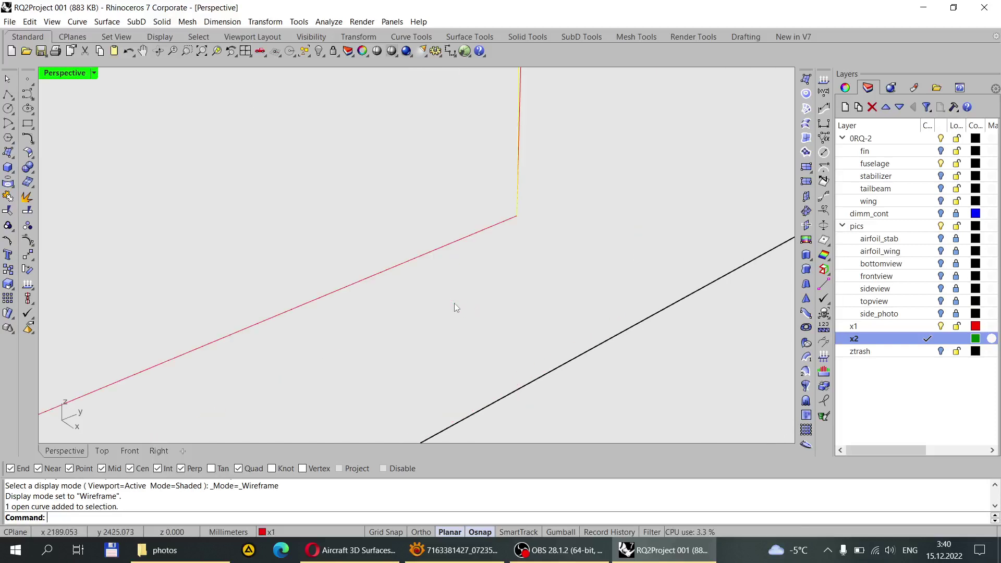
click(481, 232)
click(442, 280)
scroll(424, 291, down, 8)
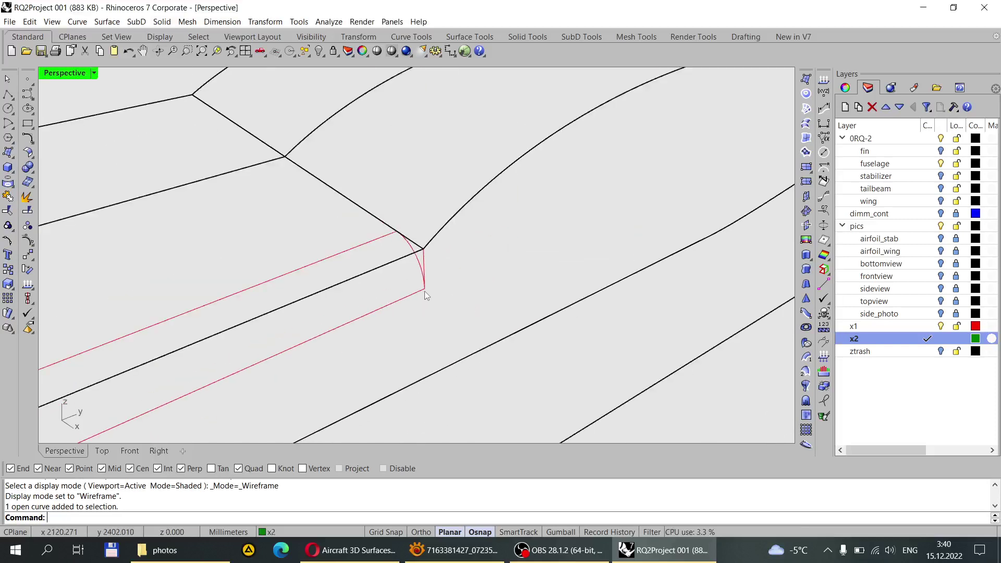
Step: Run Intersect on the red curves meeting at the corner
text(i)
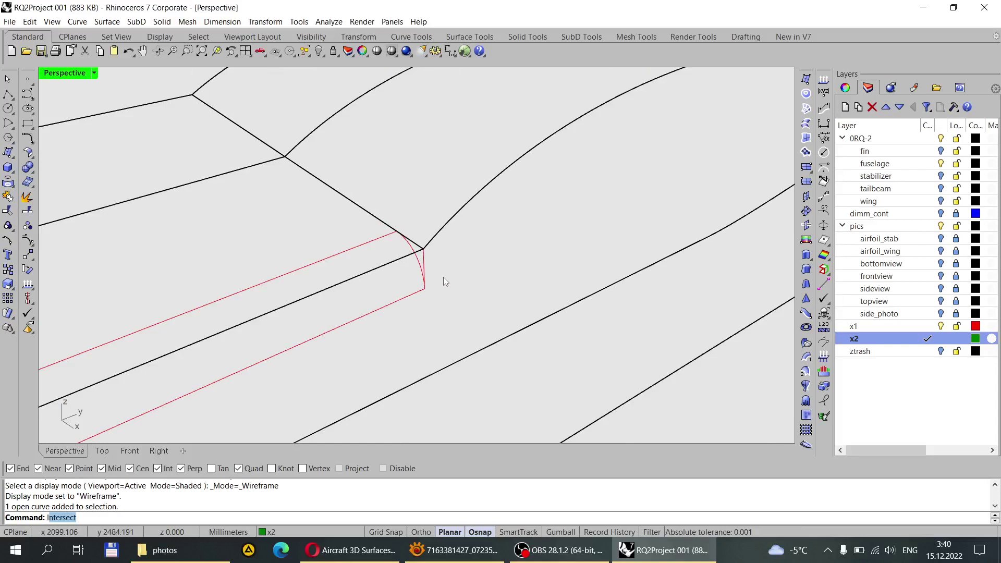
text(nters)
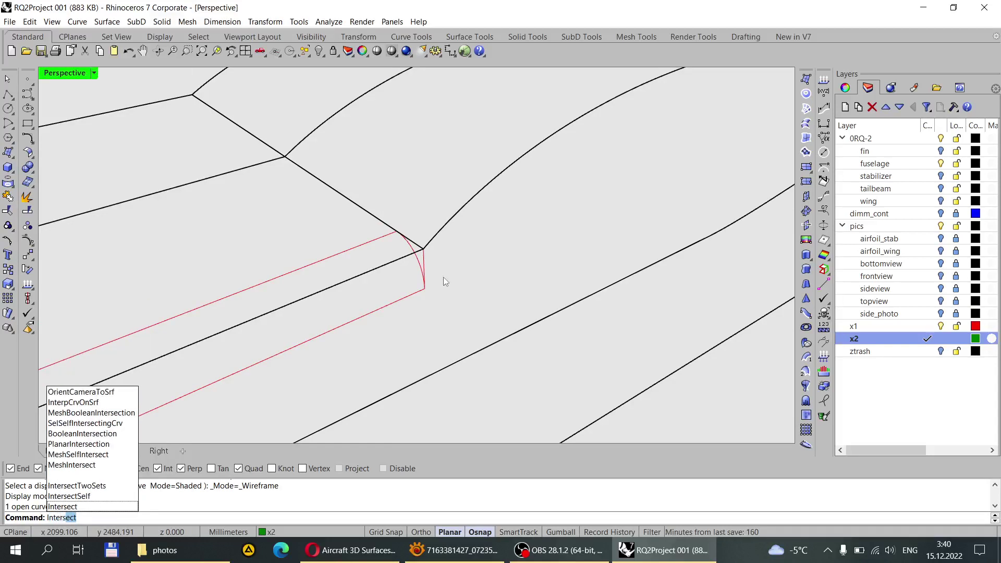
key(Return)
scroll(444, 281, up, 5)
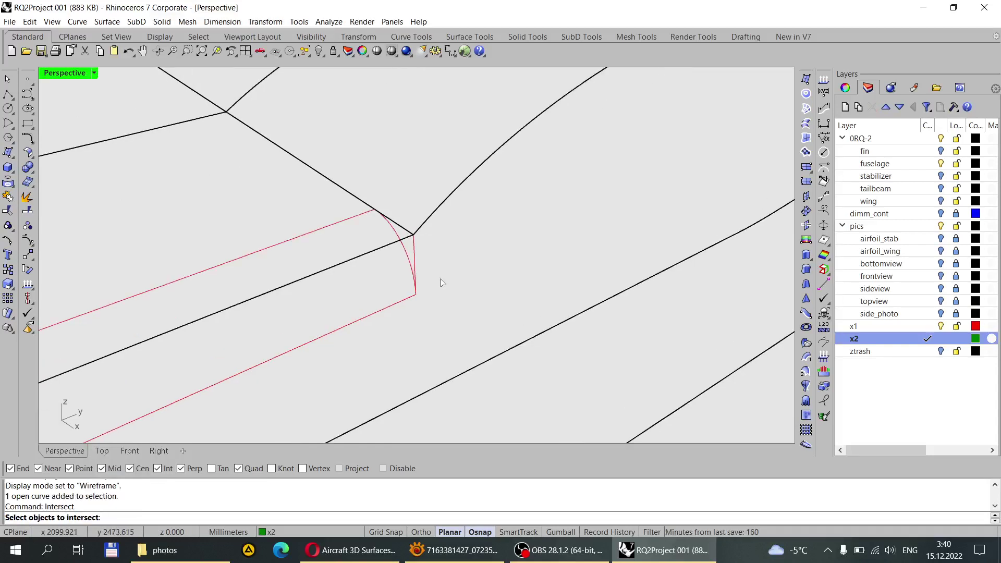
click(383, 313)
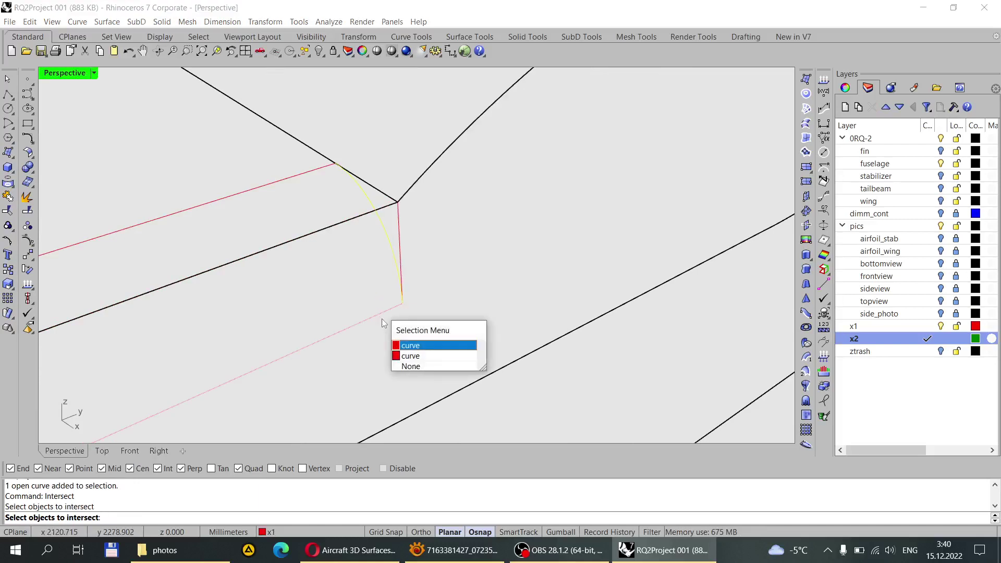
click(410, 346)
scroll(468, 221, down, 8)
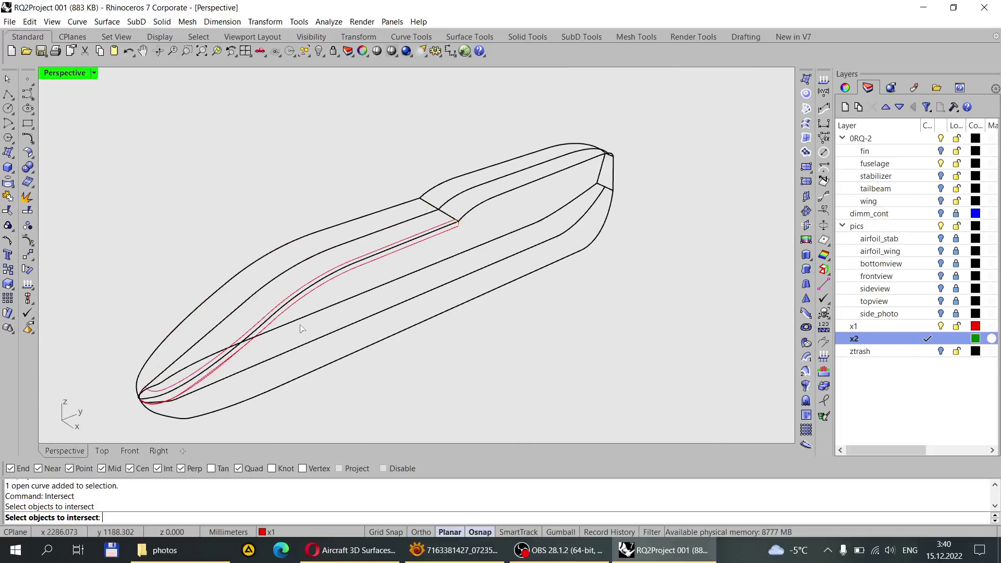
key(Return)
Step: Delete the surplus red curve lying along the nose
scroll(302, 334, up, 6)
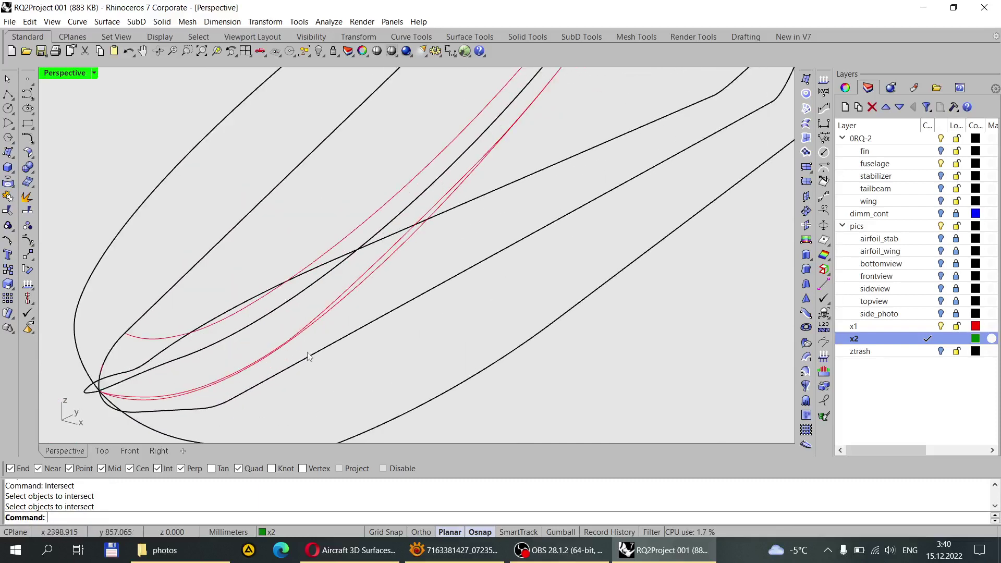
scroll(375, 270, up, 3)
click(376, 267)
key(Delete)
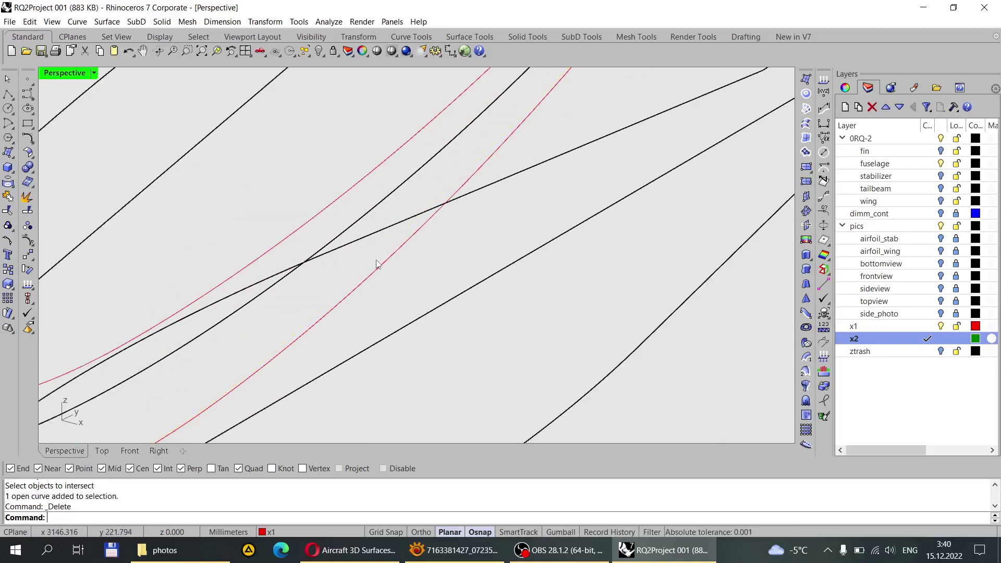
scroll(377, 264, down, 8)
scroll(506, 177, up, 10)
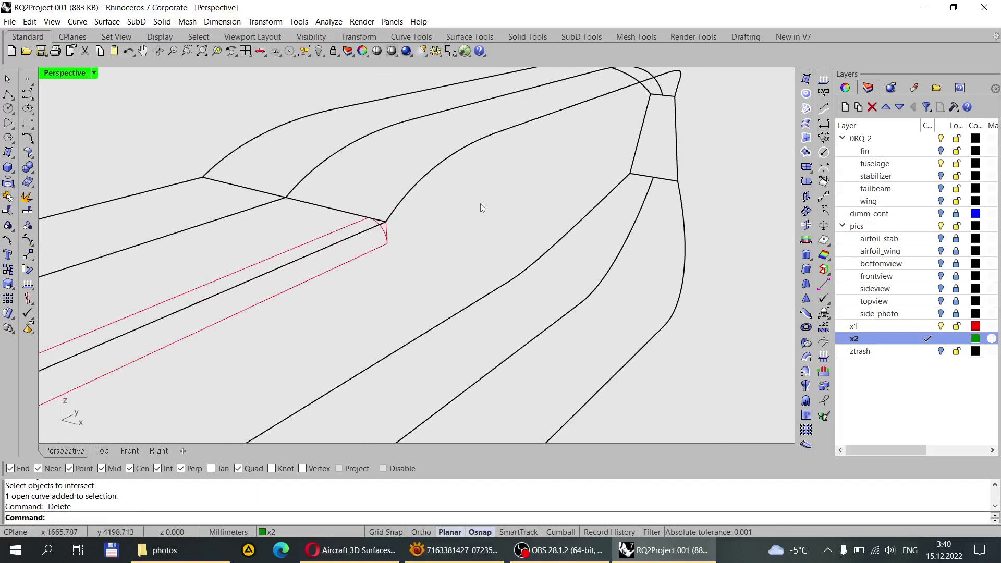
scroll(341, 249, up, 2)
right_click(337, 510)
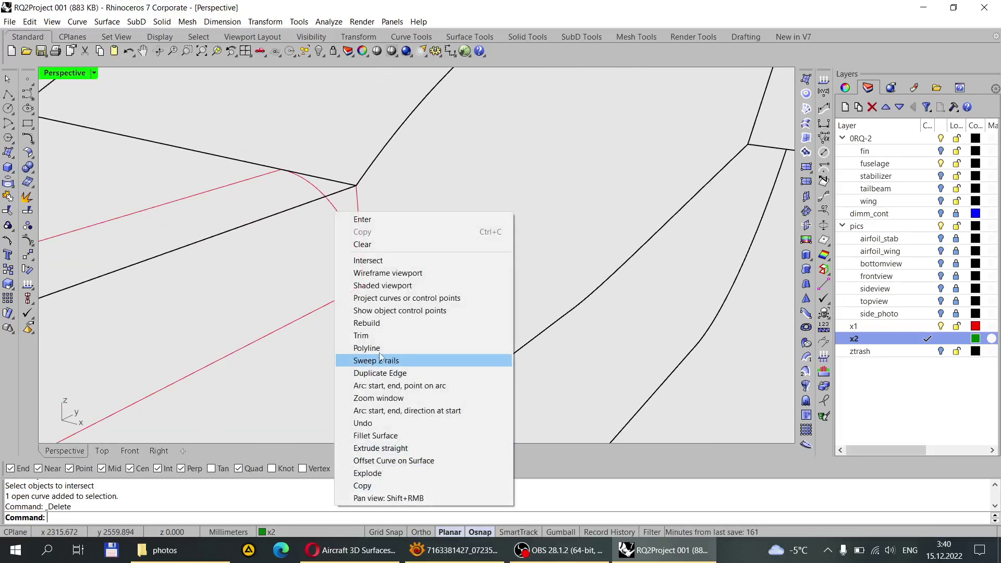
click(373, 257)
click(347, 294)
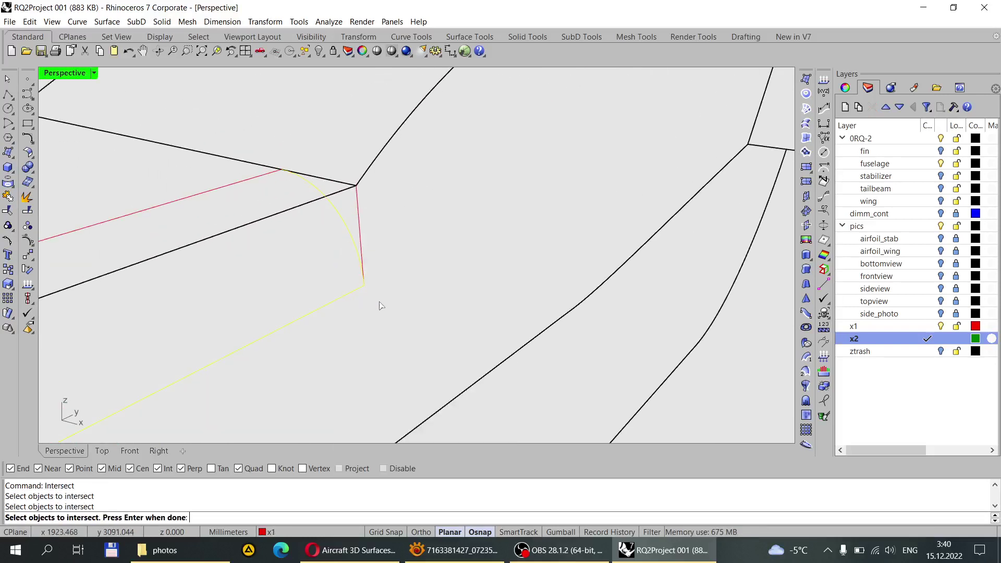
key(Return)
scroll(380, 299, up, 3)
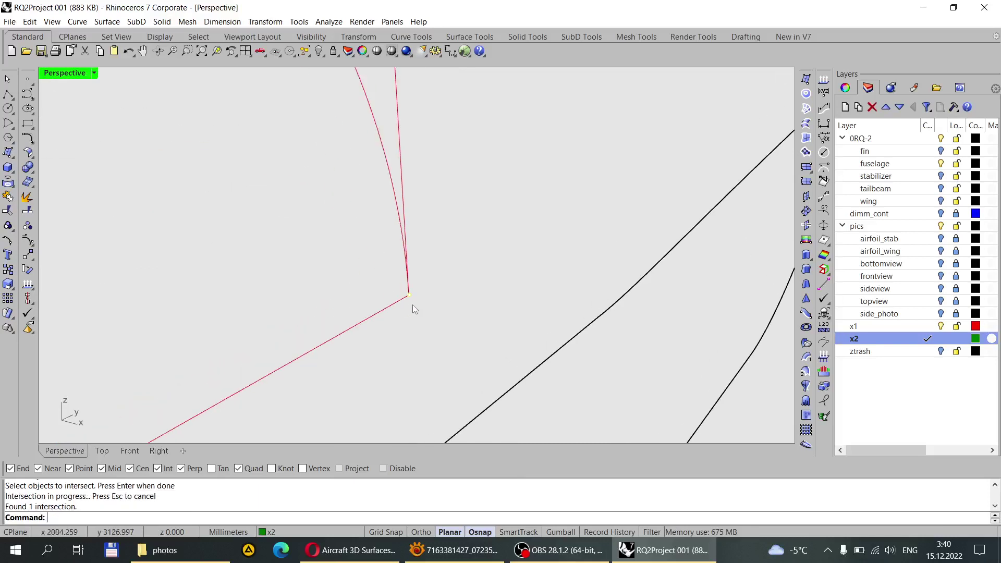
key(Delete)
scroll(424, 281, down, 10)
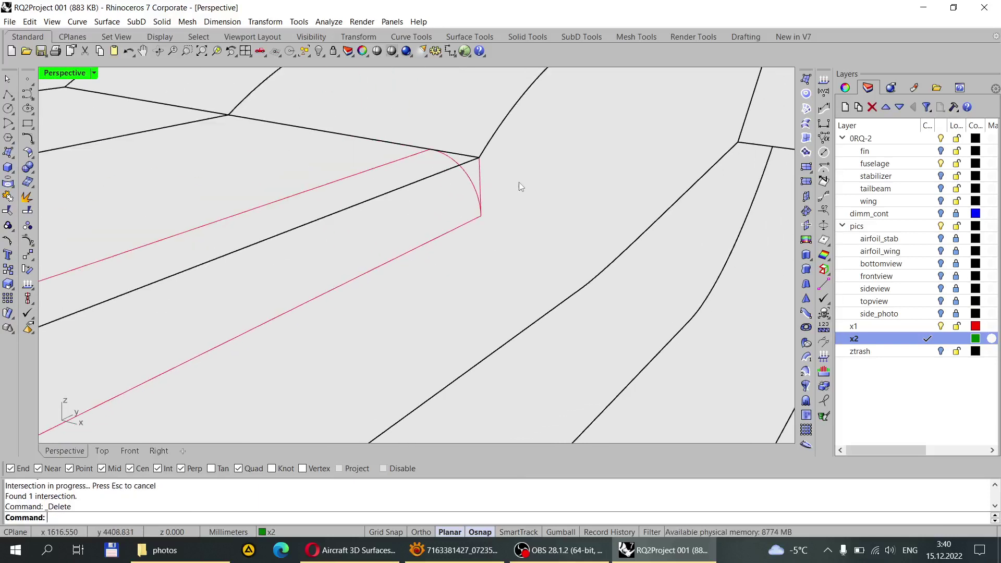
right_drag(420, 271, 311, 314)
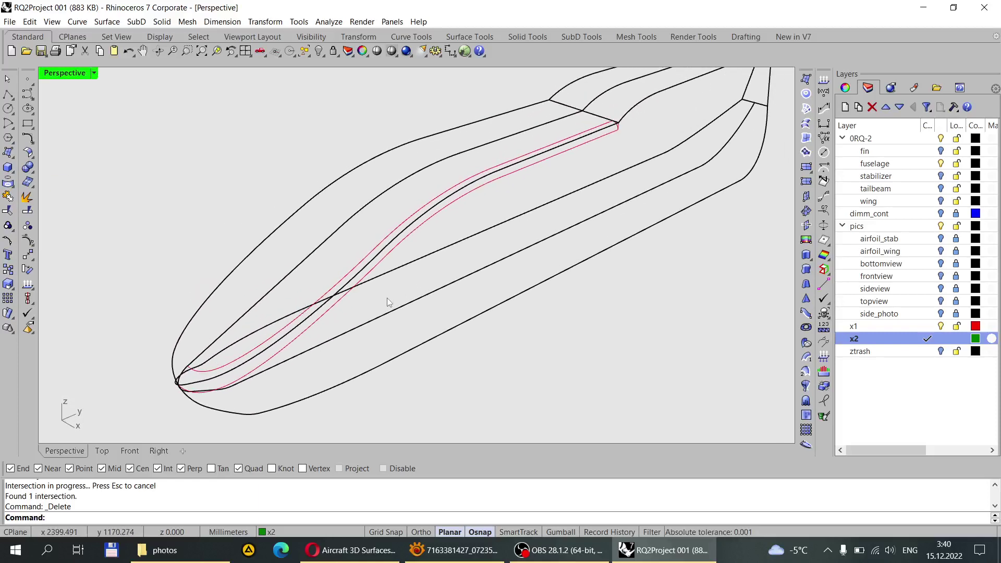
scroll(417, 310, down, 5)
scroll(556, 224, up, 5)
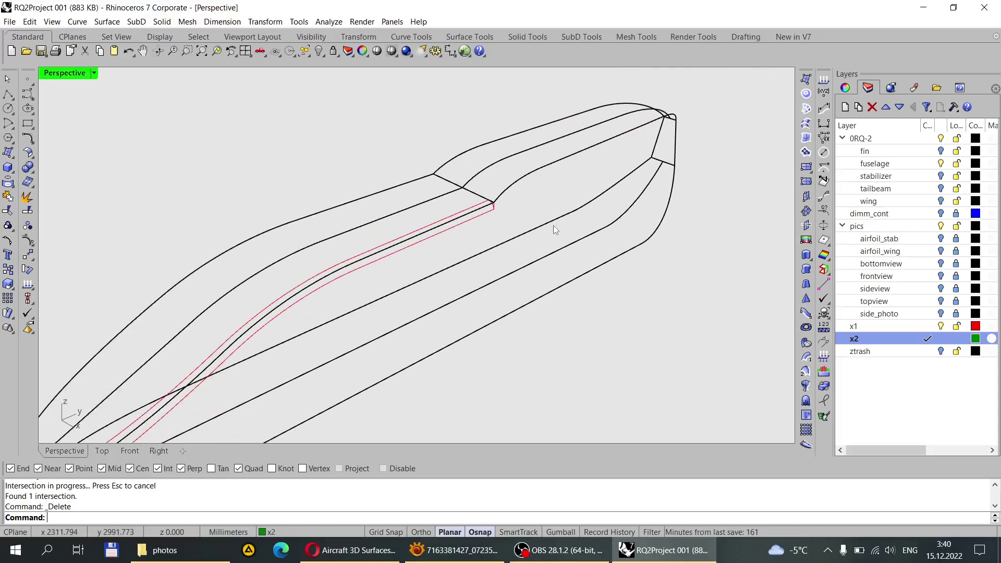
scroll(452, 279, down, 5)
scroll(424, 235, up, 4)
scroll(423, 236, down, 3)
scroll(424, 226, up, 5)
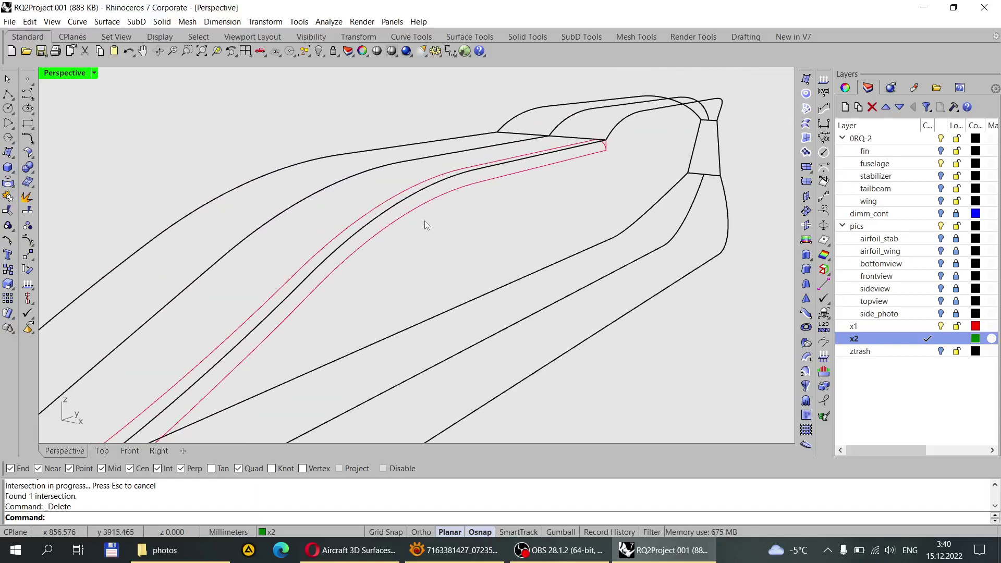
right_drag(425, 222, 480, 168)
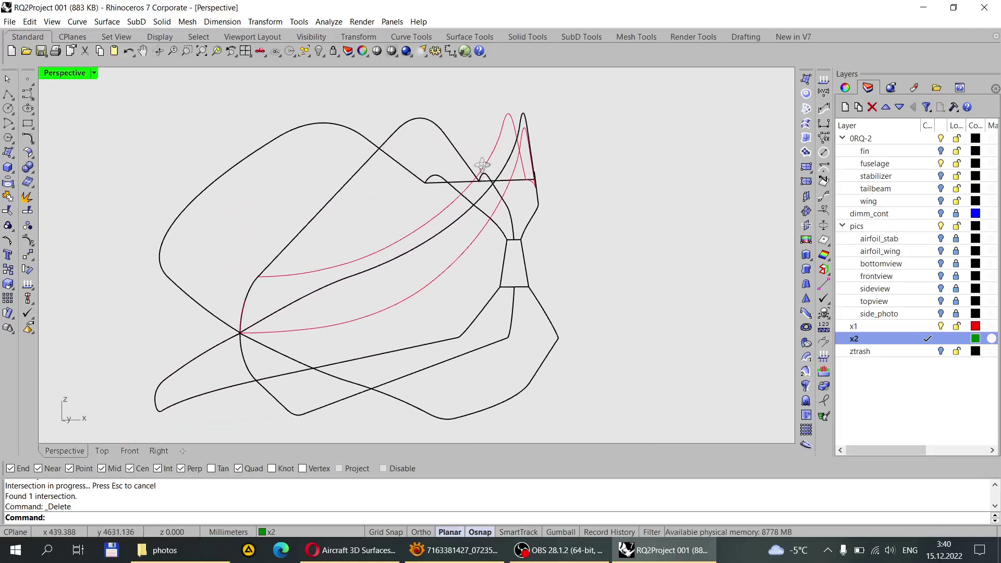
right_drag(484, 176, 405, 241)
scroll(405, 241, up, 4)
scroll(404, 242, down, 3)
scroll(565, 186, up, 5)
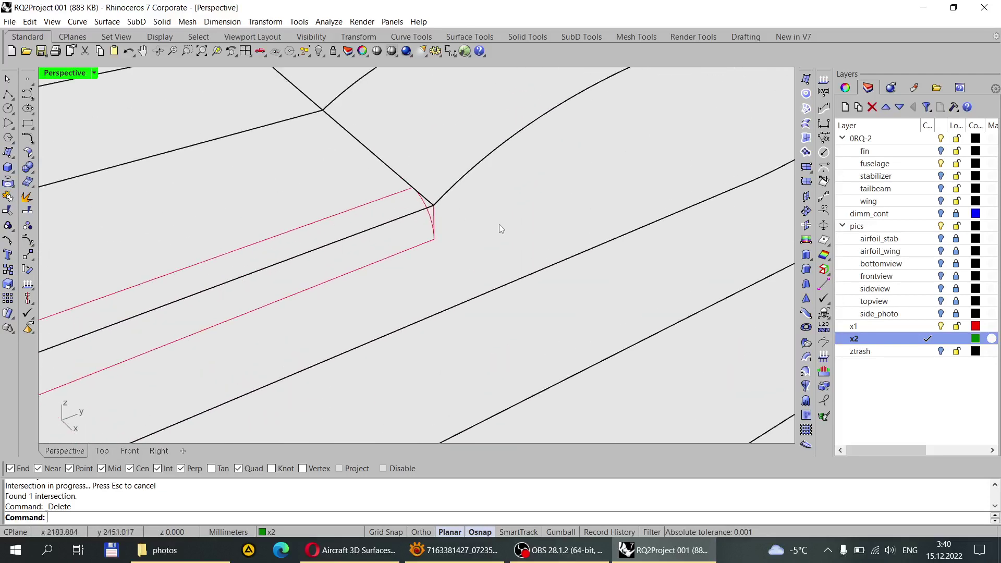
Step: Shade the viewport and trim out the fuselage strip using the lower and vertical red edge curves
click(362, 51)
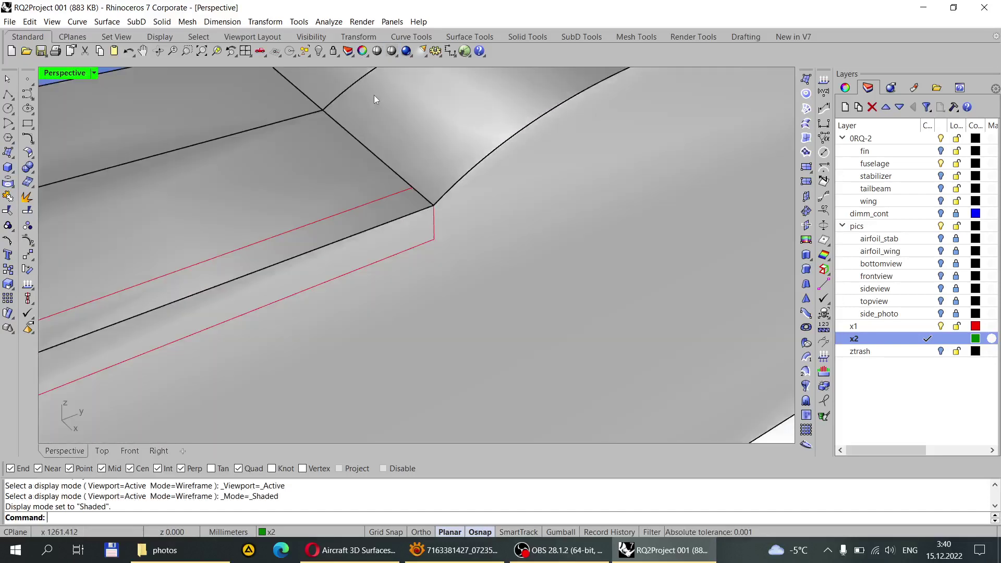
scroll(500, 249, down, 5)
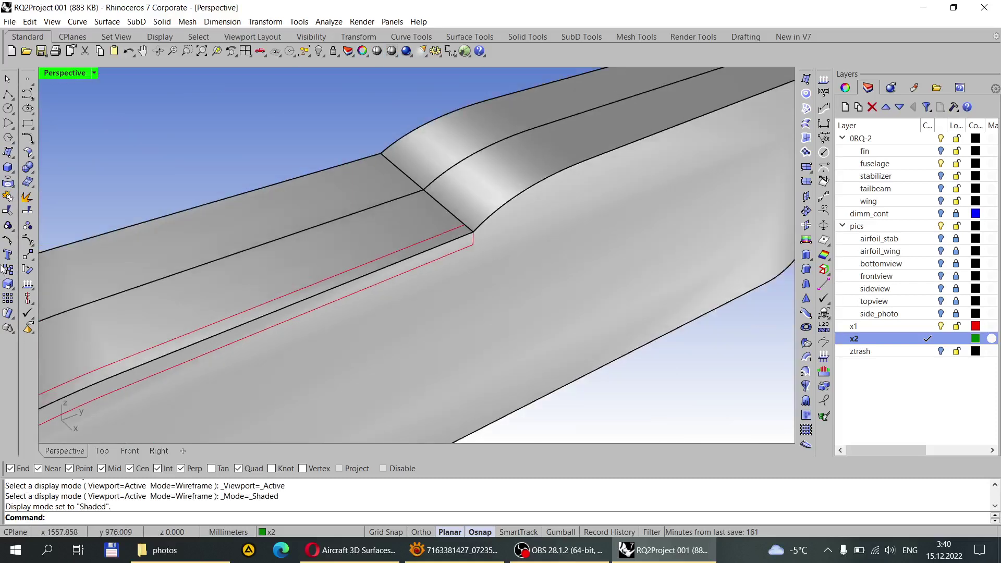
click(14, 211)
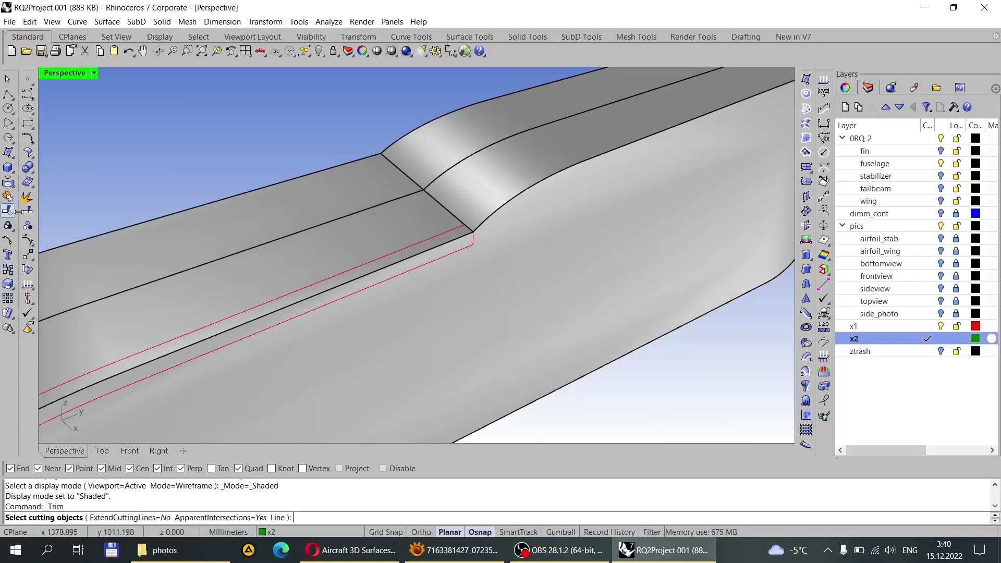
click(405, 274)
scroll(461, 238, up, 3)
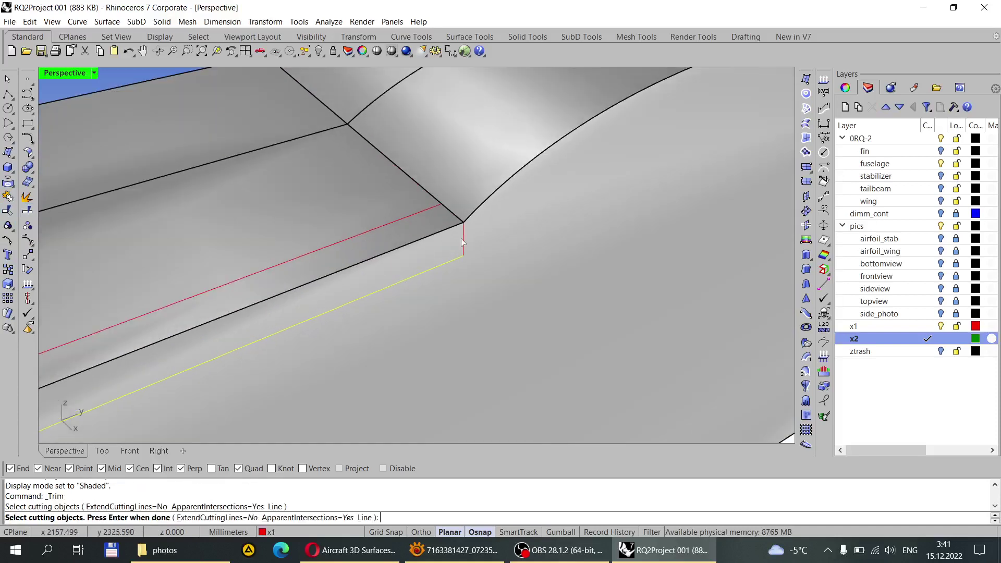
click(463, 243)
click(496, 268)
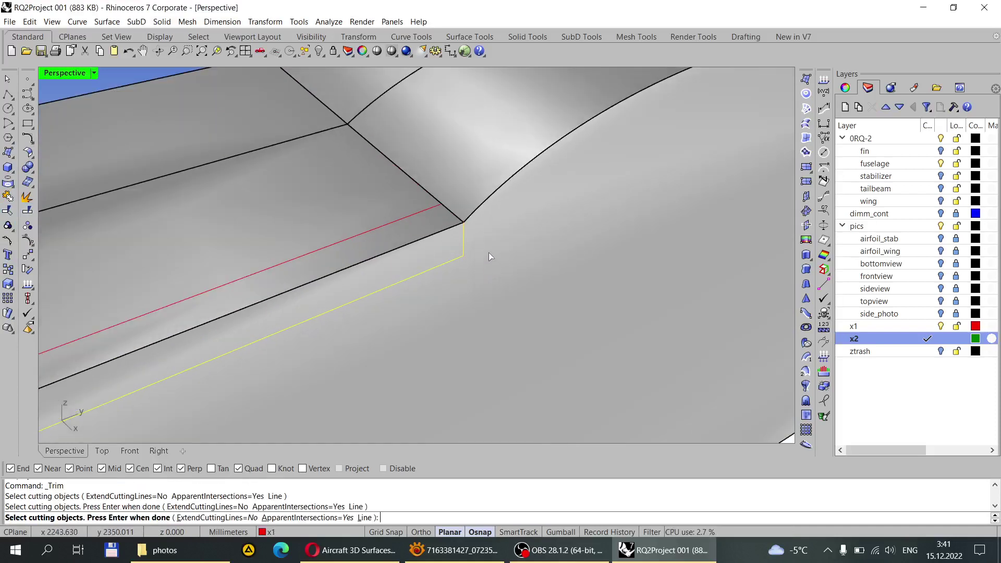
right_click(483, 250)
scroll(499, 240, down, 4)
scroll(453, 252, up, 4)
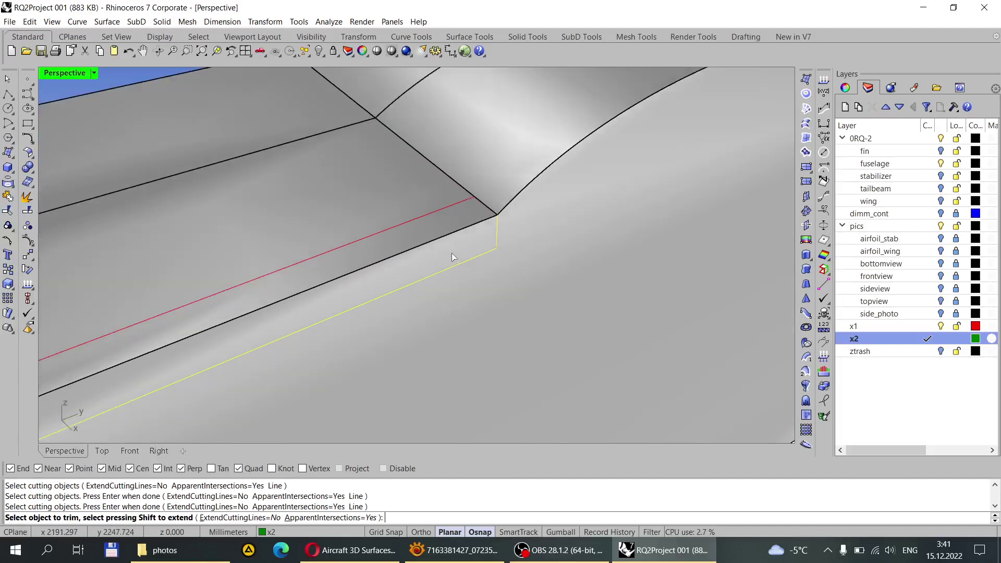
click(453, 256)
key(Return)
scroll(527, 219, down, 10)
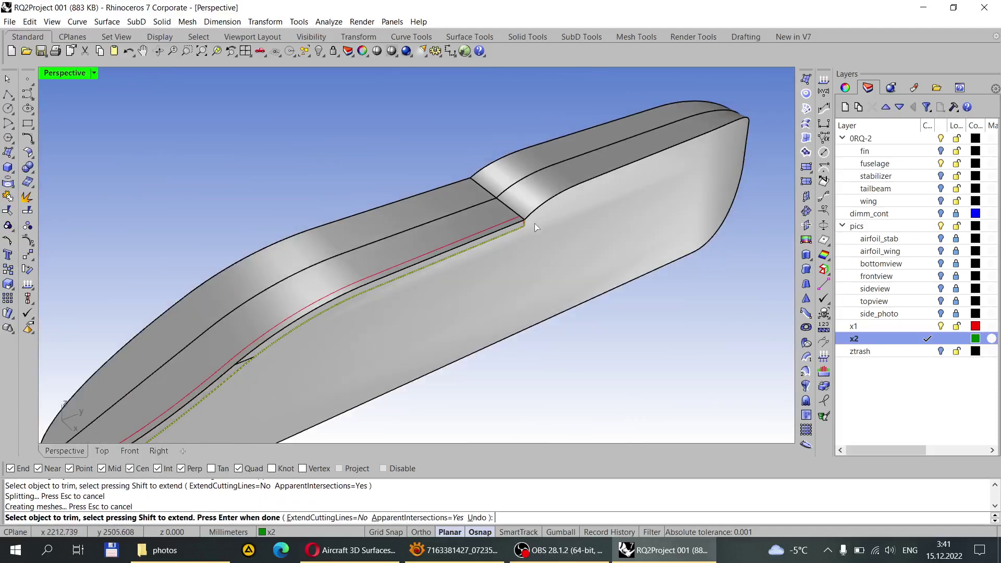
scroll(534, 224, up, 5)
Step: Trim away the remaining sliver beside the overlapping red curve
right_drag(371, 325, 312, 335)
scroll(330, 317, up, 5)
scroll(331, 317, down, 8)
scroll(311, 334, up, 3)
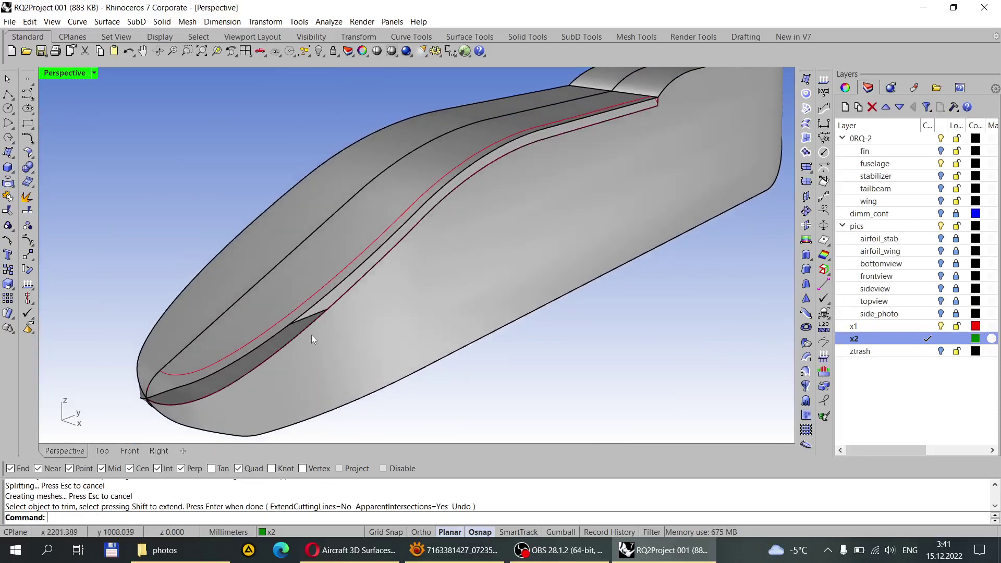
click(9, 210)
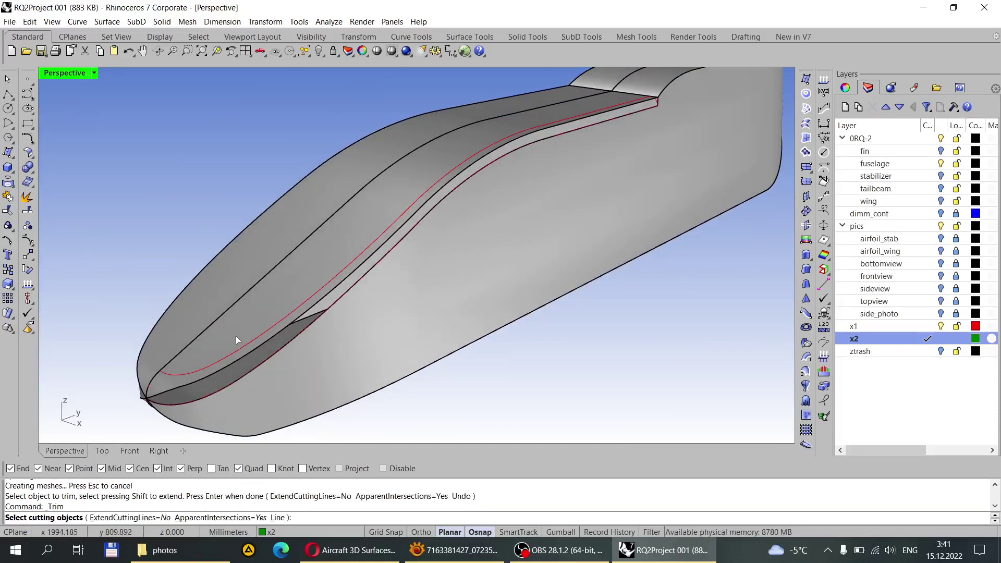
click(248, 349)
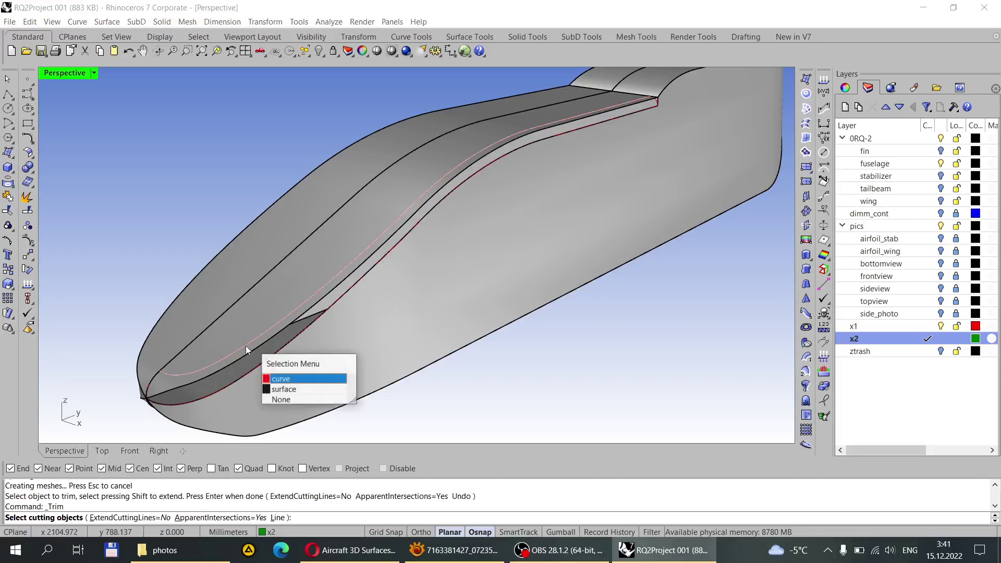
click(292, 376)
key(Return)
click(213, 369)
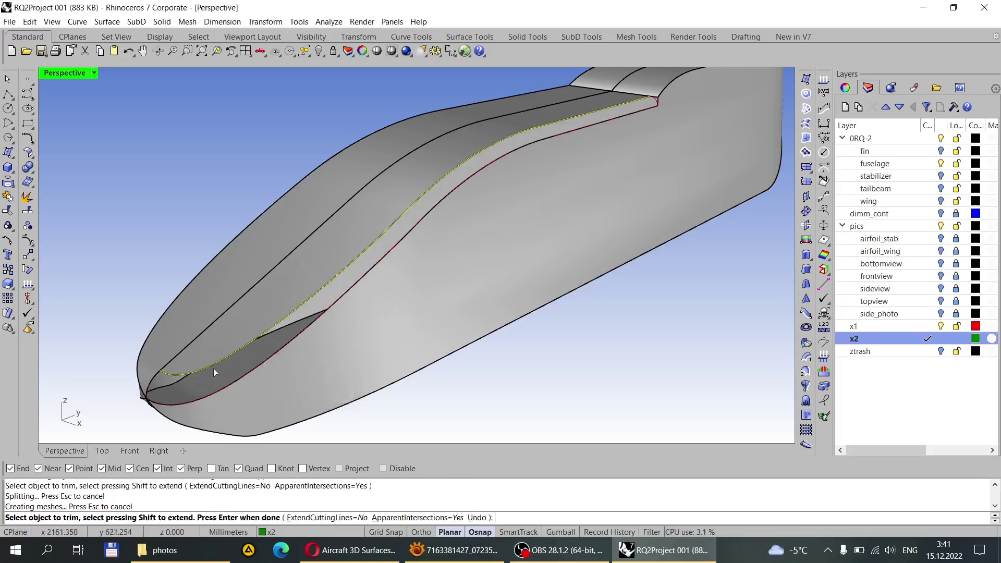
right_click(213, 368)
right_drag(336, 282, 283, 331)
scroll(283, 331, down, 5)
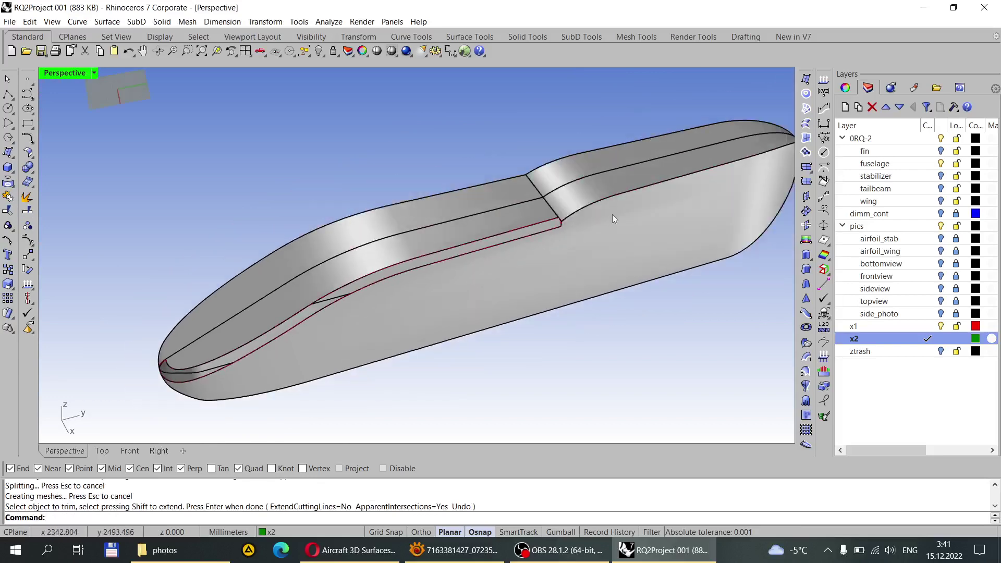
scroll(612, 215, up, 7)
right_drag(627, 259, 3, 155)
Step: Start Sweep 2 Rails and pick the upper and lower trimmed edges as rails
scroll(561, 172, up, 1)
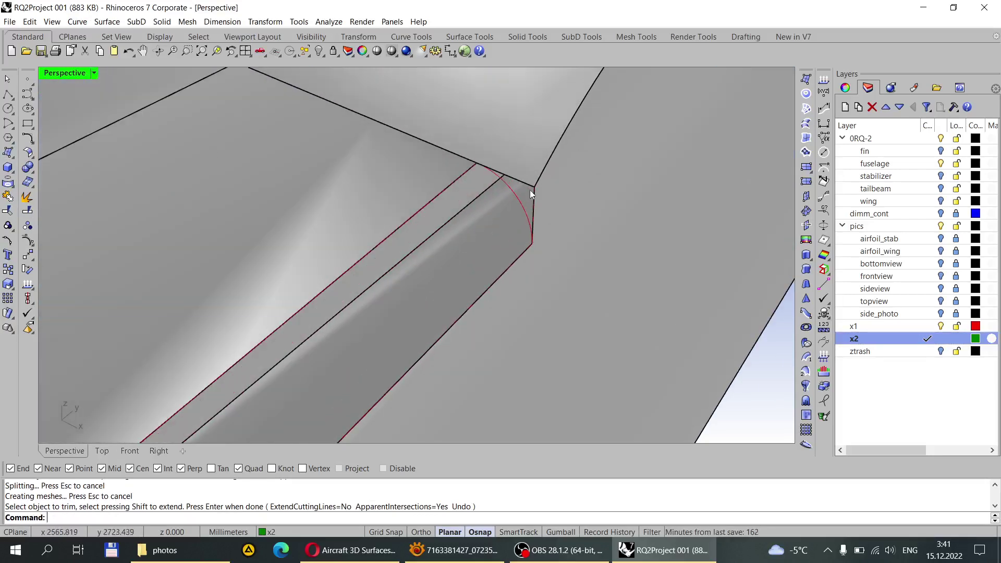
scroll(530, 190, up, 4)
right_drag(535, 174, 521, 177)
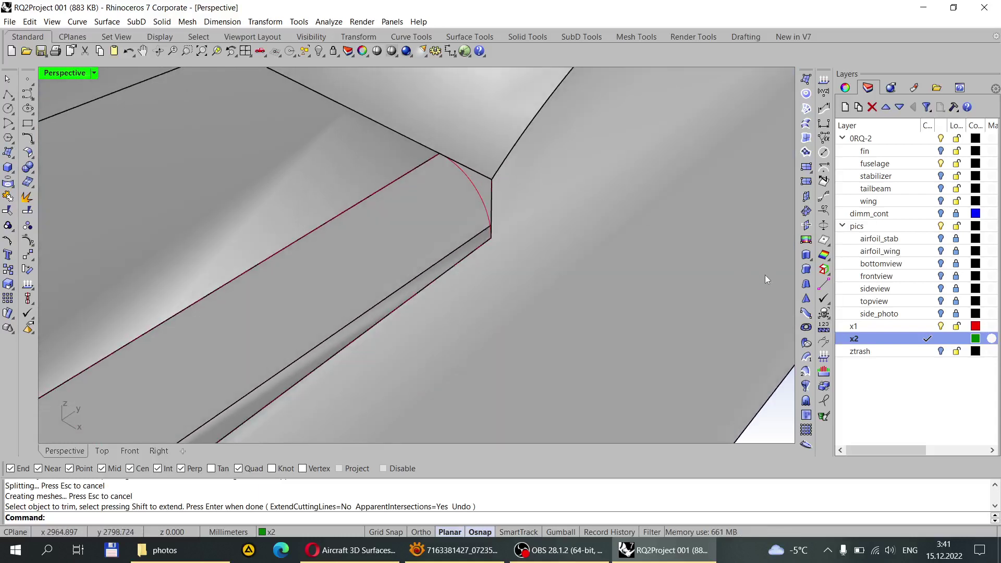
click(807, 371)
click(421, 170)
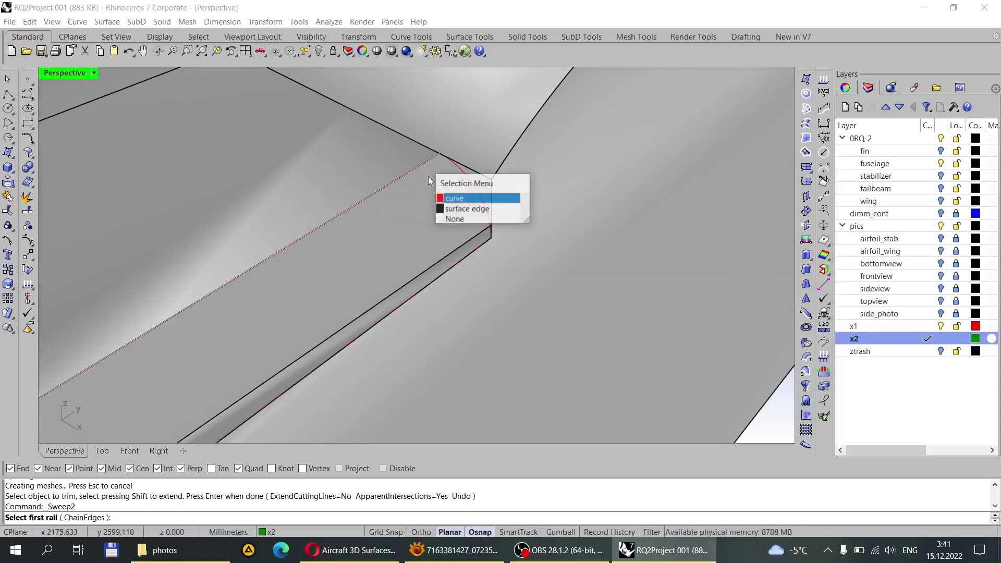
click(459, 192)
click(471, 256)
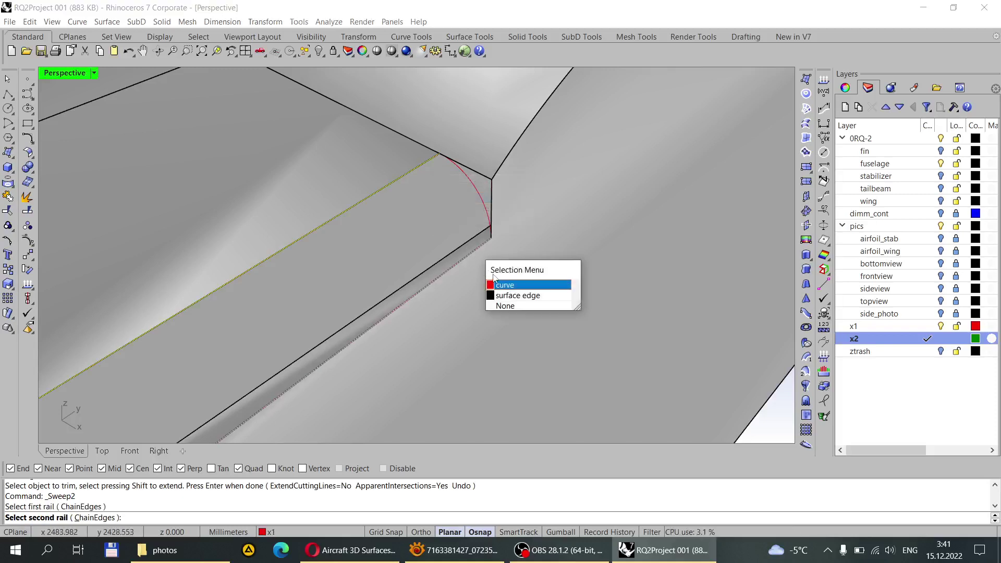
click(497, 283)
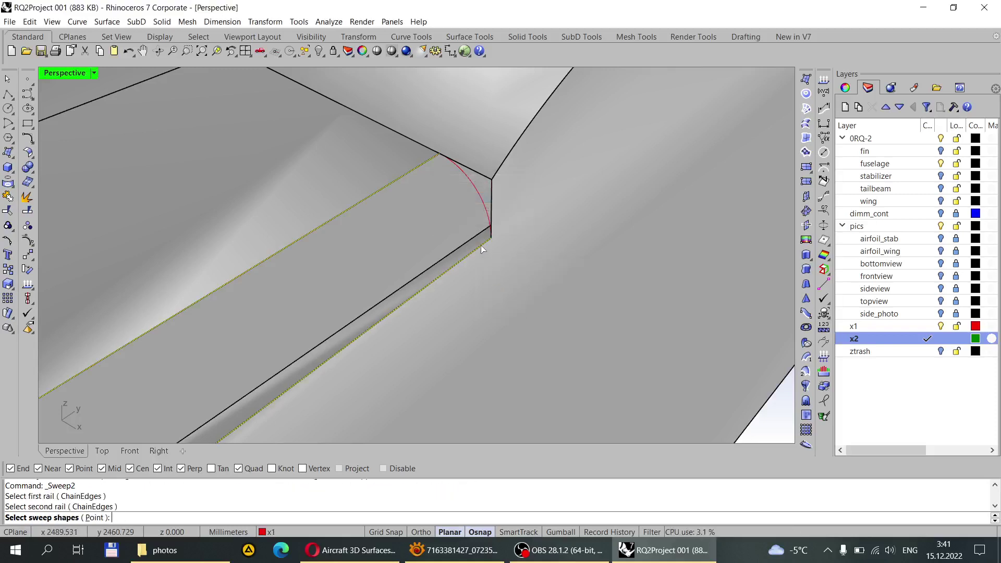
Step: Use the red arcs at the step and nose as profiles to create the swept surface
click(482, 200)
scroll(485, 208, down, 5)
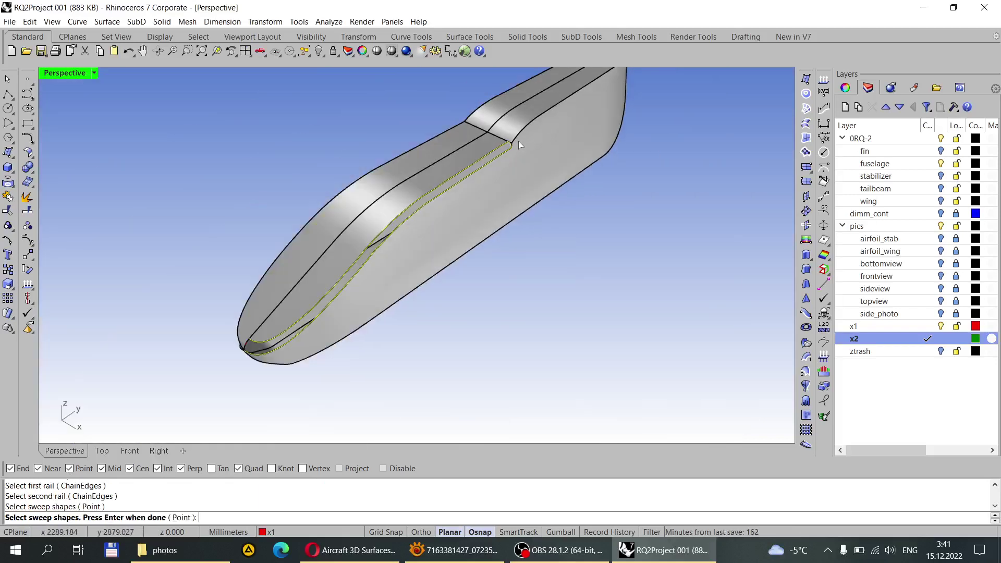
scroll(315, 274, up, 5)
click(279, 253)
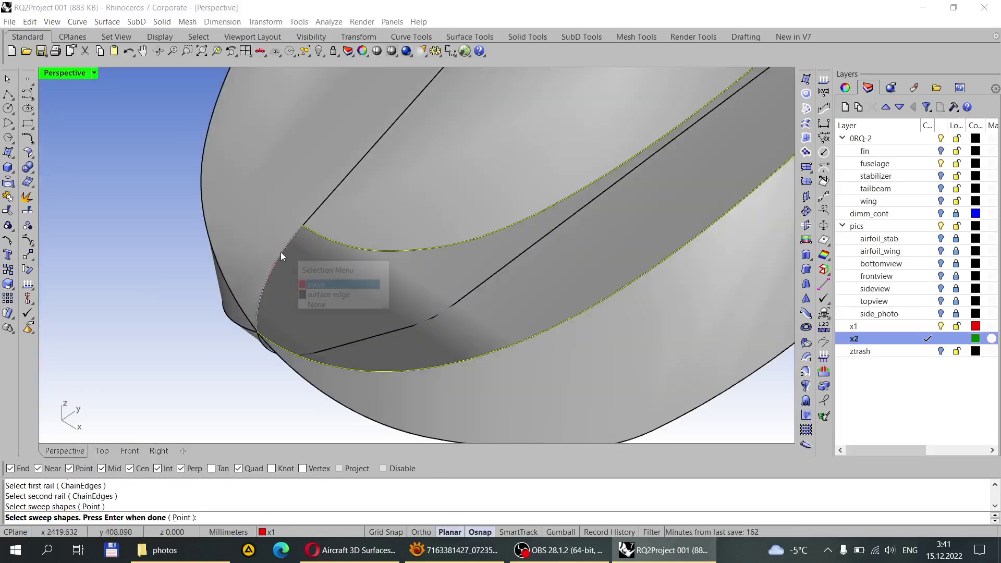
click(315, 284)
key(Return)
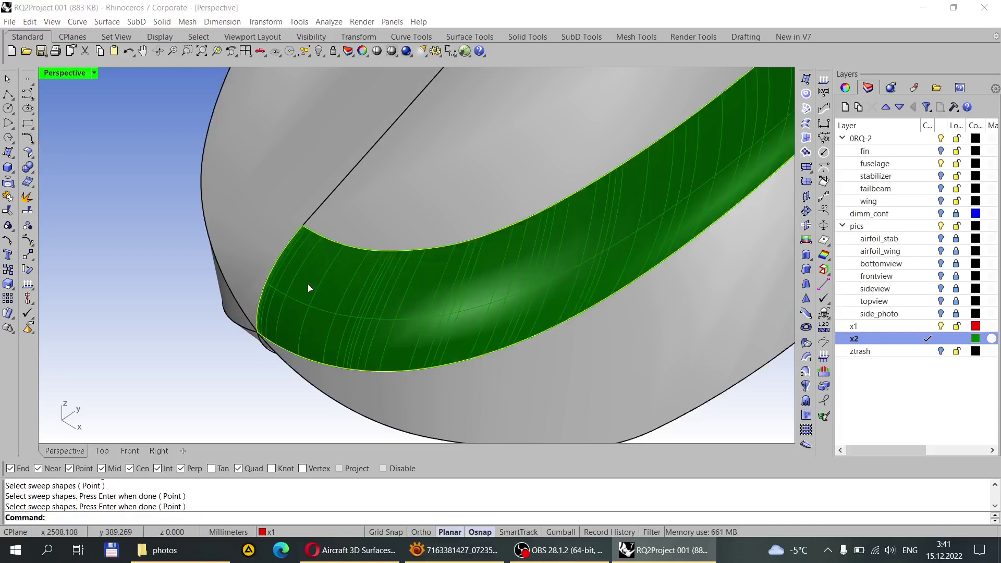
click(489, 388)
scroll(383, 353, down, 3)
scroll(383, 349, down, 3)
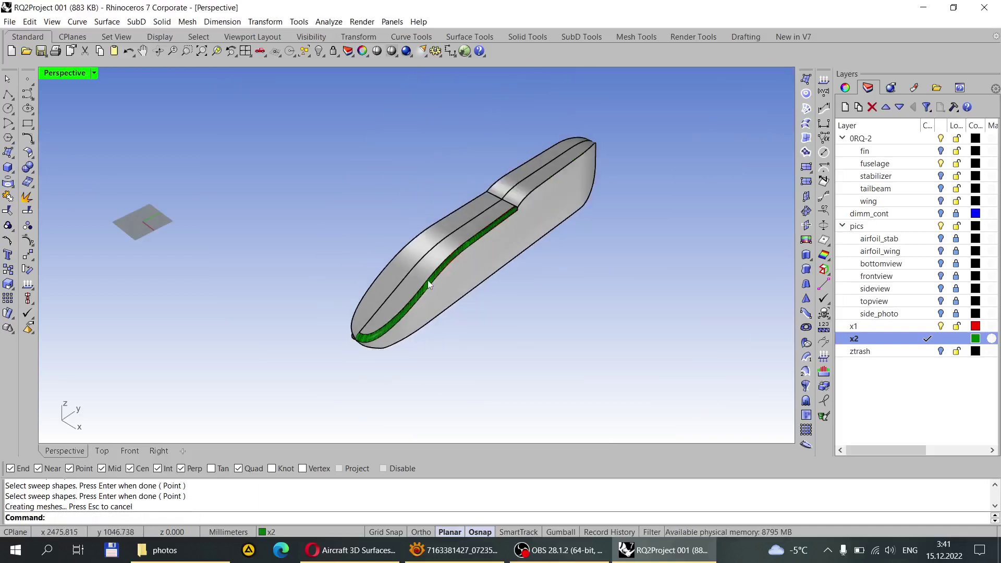
scroll(516, 206, up, 5)
right_drag(517, 205, 415, 243)
scroll(413, 245, down, 6)
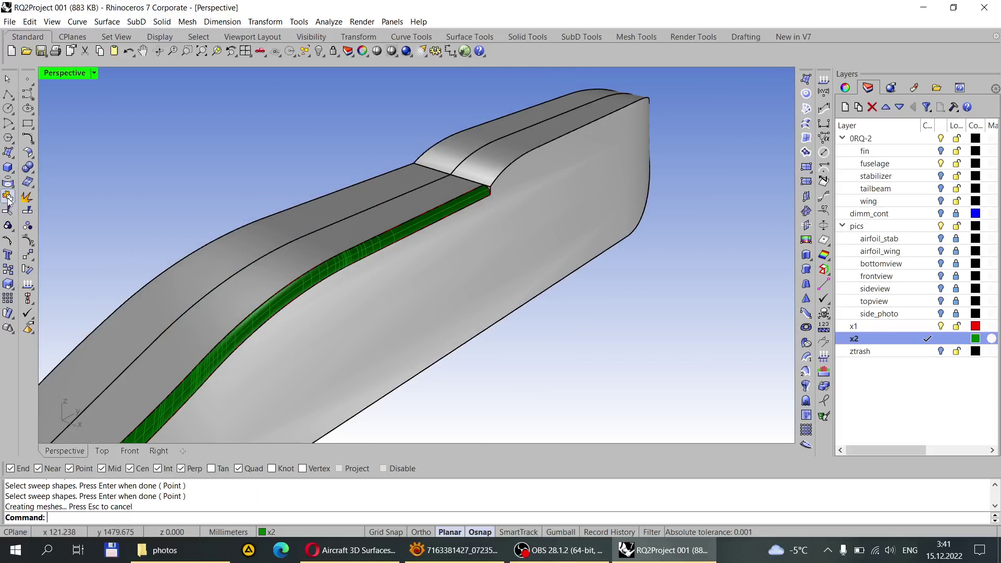
Step: Join the fuselage and green sweep surfaces into one polysurface and orbit to inspect it
click(8, 199)
click(297, 252)
click(323, 265)
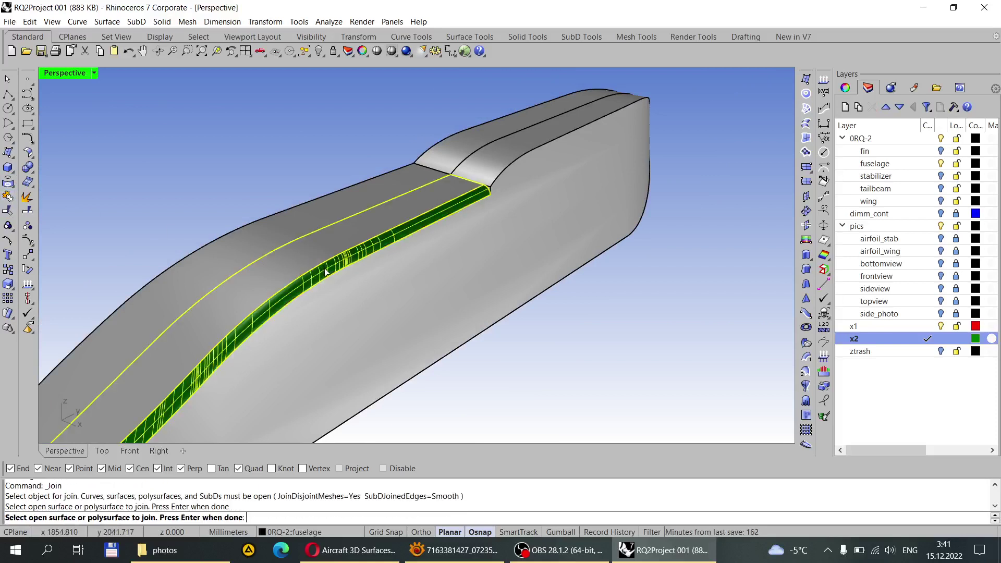
key(Return)
right_drag(349, 258, 404, 315)
scroll(309, 302, down, 6)
scroll(335, 330, up, 4)
scroll(311, 286, down, 2)
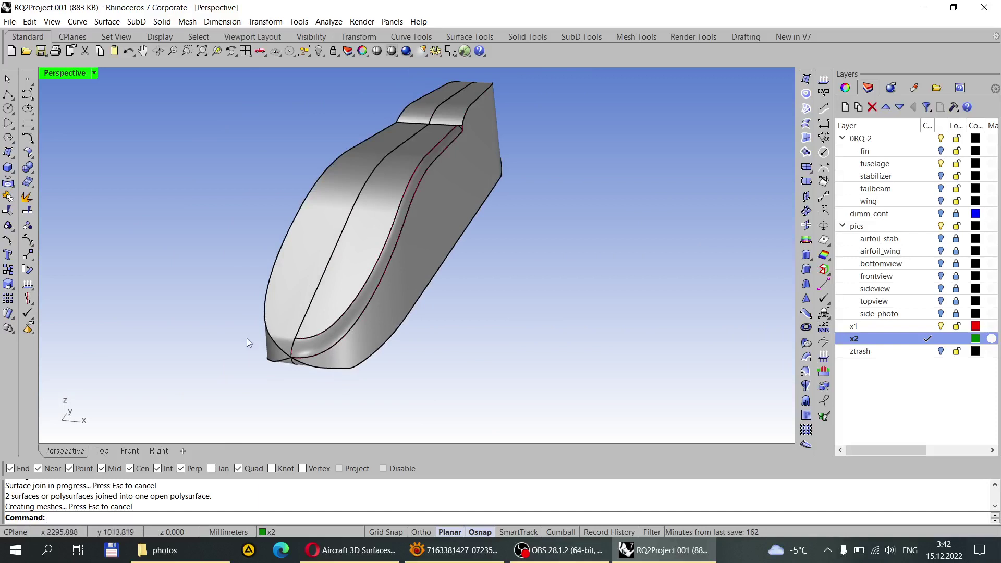
scroll(345, 325, up, 2)
right_drag(345, 324, 327, 309)
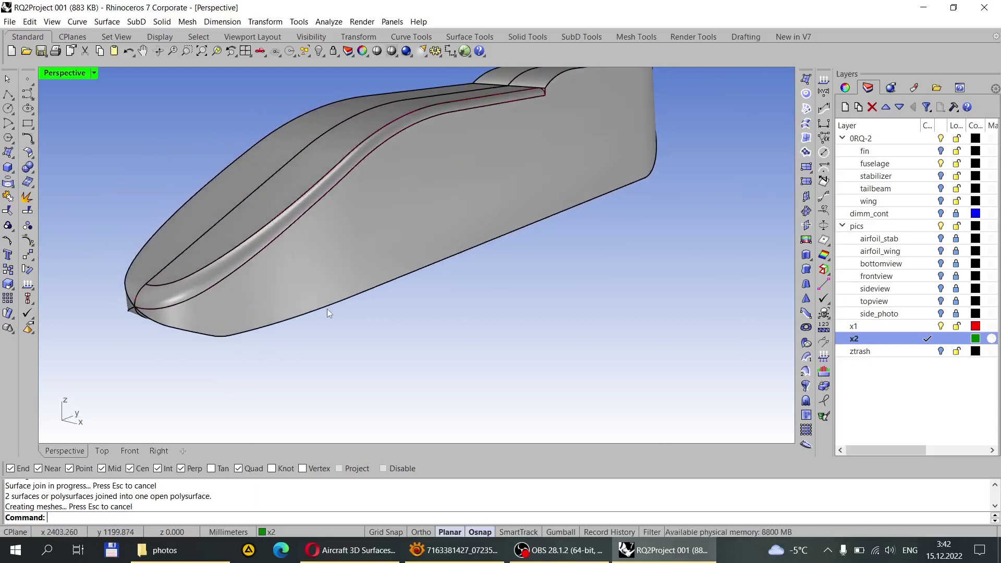
scroll(348, 254, up, 6)
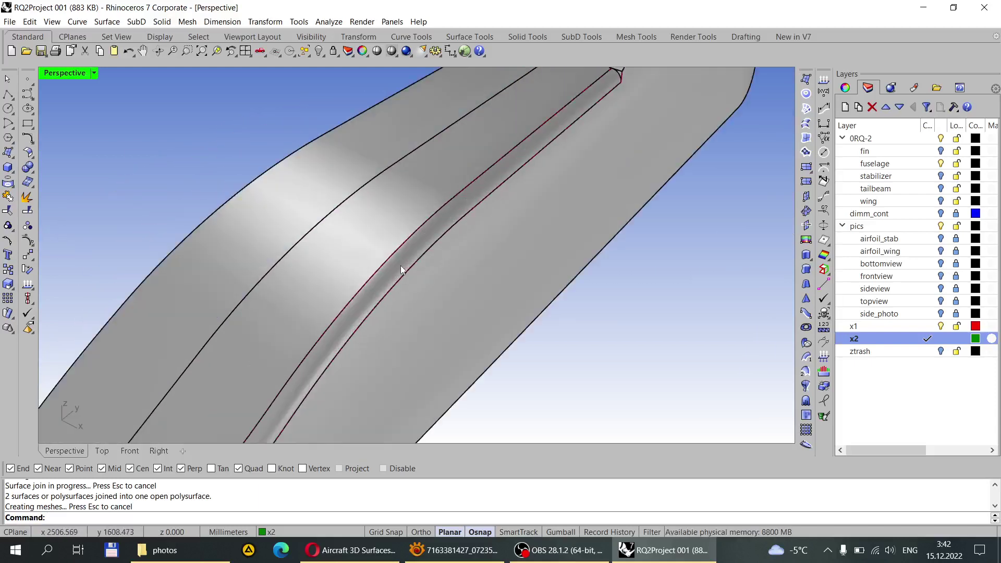
scroll(401, 265, down, 5)
scroll(385, 303, up, 5)
right_drag(385, 302, 431, 275)
scroll(430, 292, down, 8)
scroll(430, 293, down, 5)
scroll(459, 275, up, 4)
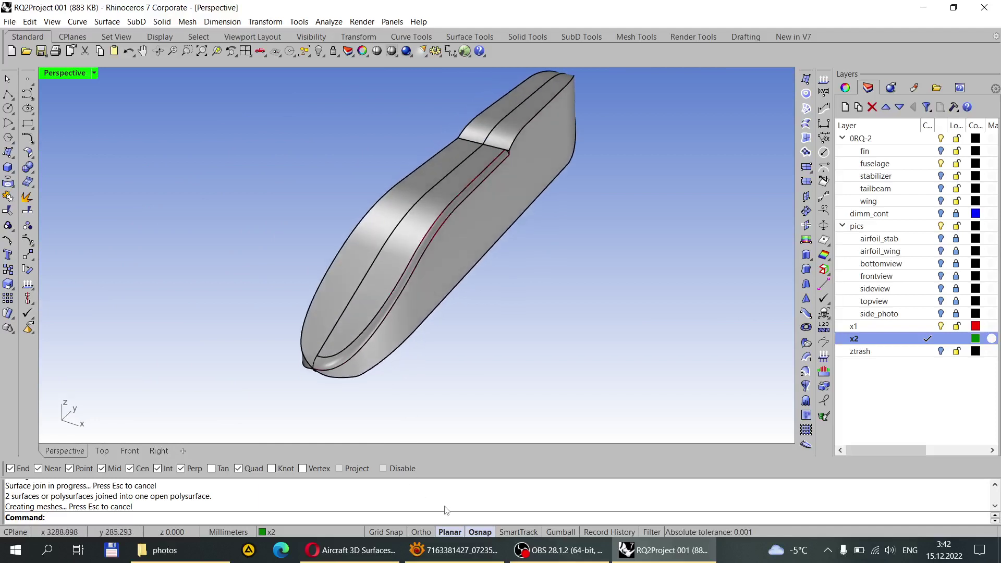
Step: View the rq-2a_03_of_20.jpg nose photo zoomed out twice, then return to Rhino
click(448, 552)
click(110, 23)
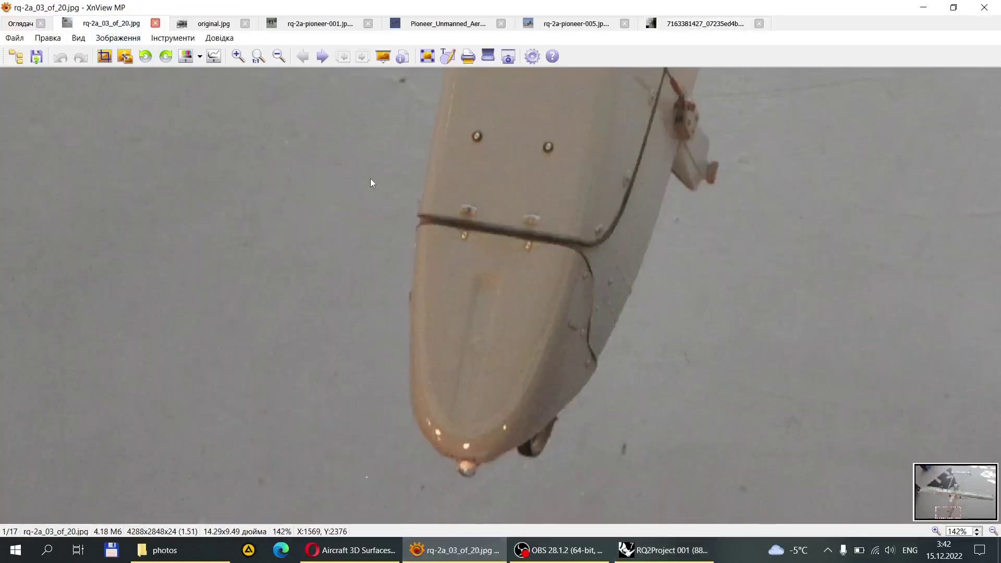
drag(525, 290, 396, 333)
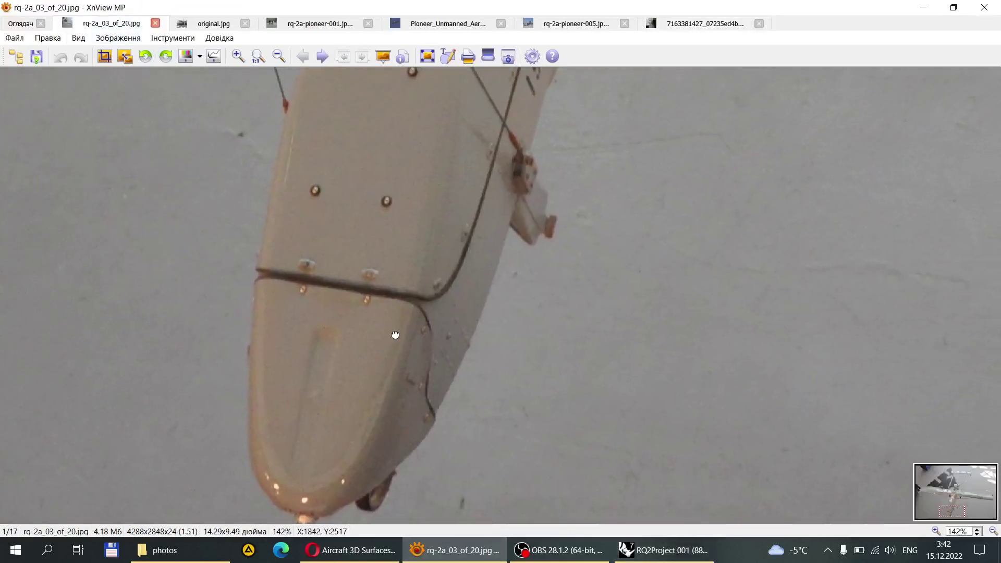
click(279, 56)
click(279, 56)
drag(391, 172, 357, 152)
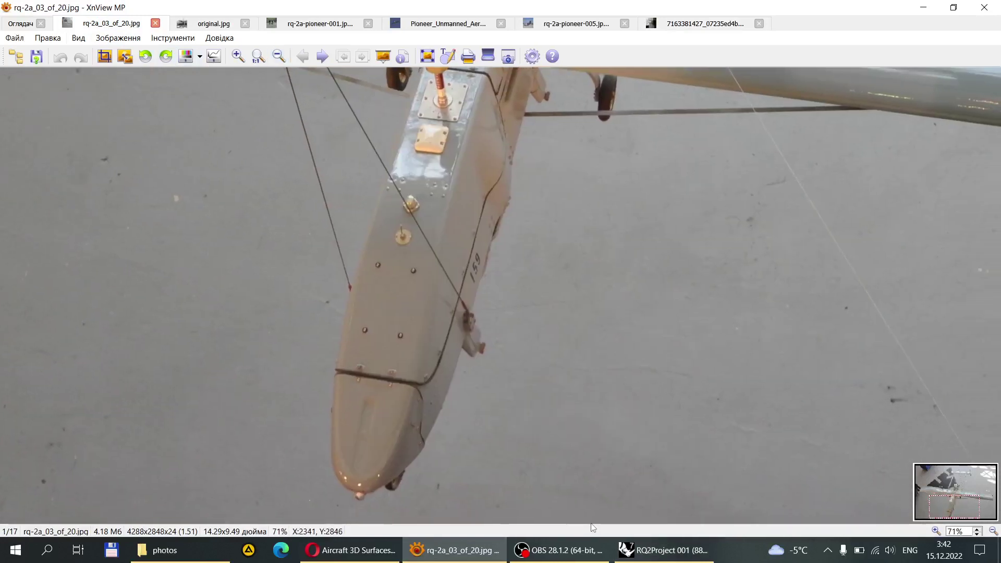
click(662, 550)
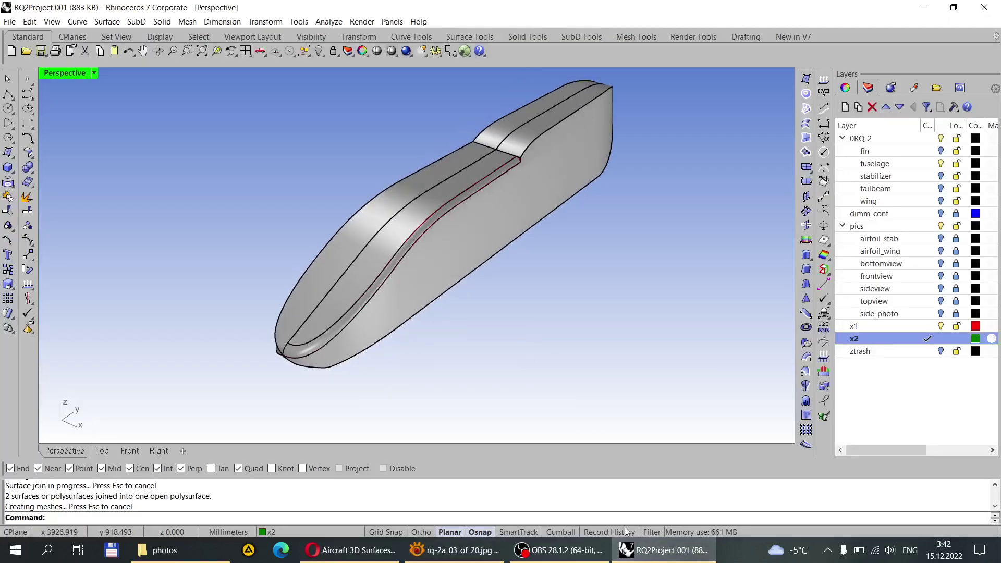
Step: Glance at the reference photo again, then orbit and check the fuselage surface selection
click(447, 553)
click(446, 557)
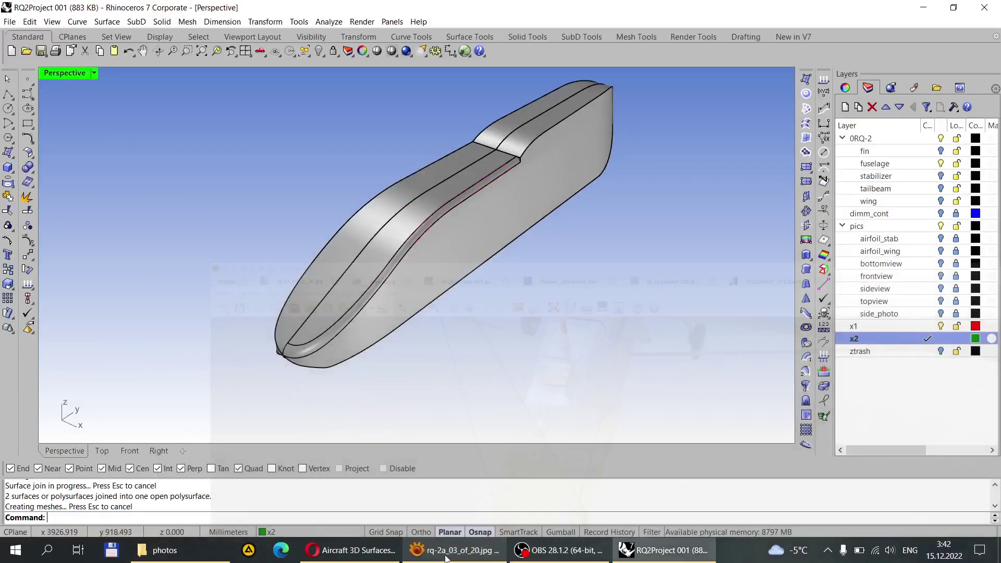
click(447, 552)
click(447, 553)
right_drag(449, 431, 476, 251)
scroll(451, 205, up, 6)
right_drag(549, 202, 465, 193)
scroll(524, 185, down, 5)
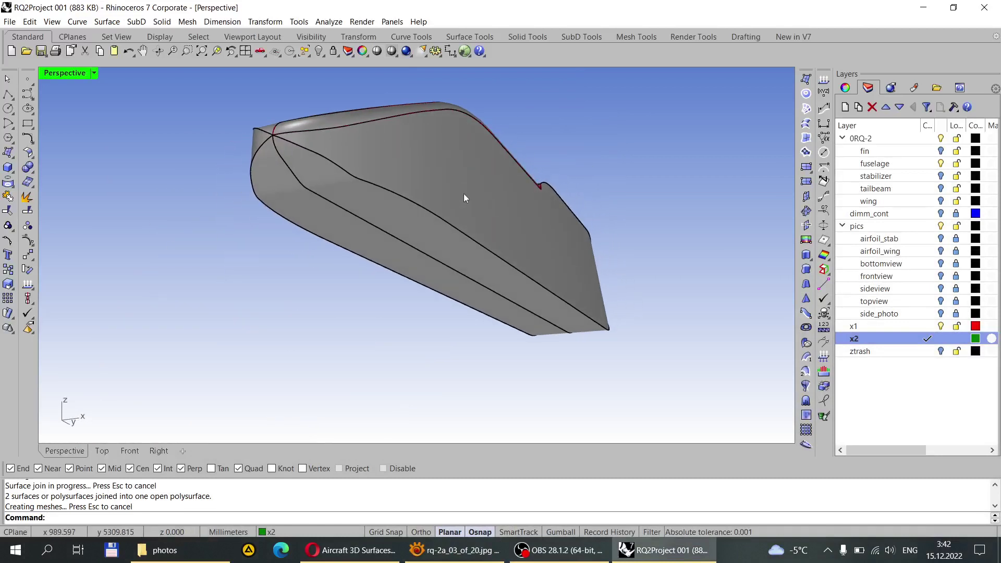
scroll(392, 152, up, 3)
click(271, 155)
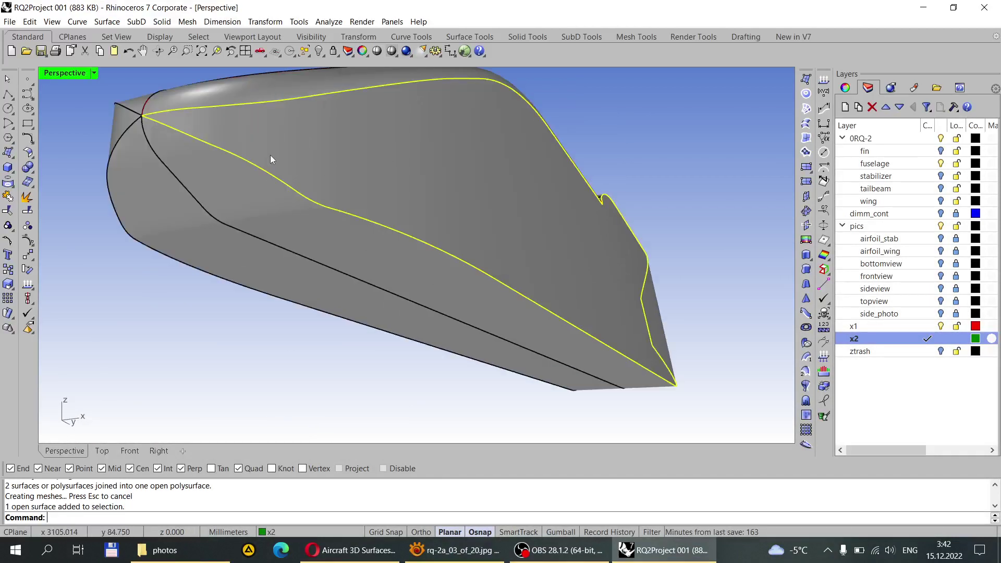
key(Escape)
click(248, 178)
key(Escape)
Step: Inspect the fuselage from below, then make layer x1 the current layer
right_drag(355, 151, 367, 183)
scroll(367, 183, down, 4)
right_drag(340, 216, 209, 112)
scroll(383, 126, up, 2)
click(384, 129)
key(Escape)
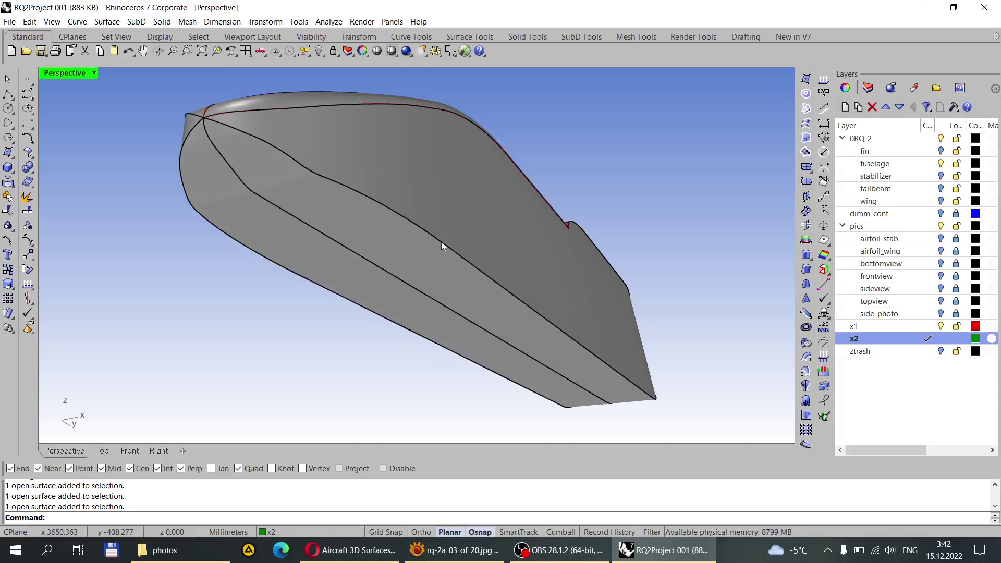
right_drag(263, 131, 413, 179)
scroll(405, 180, up, 4)
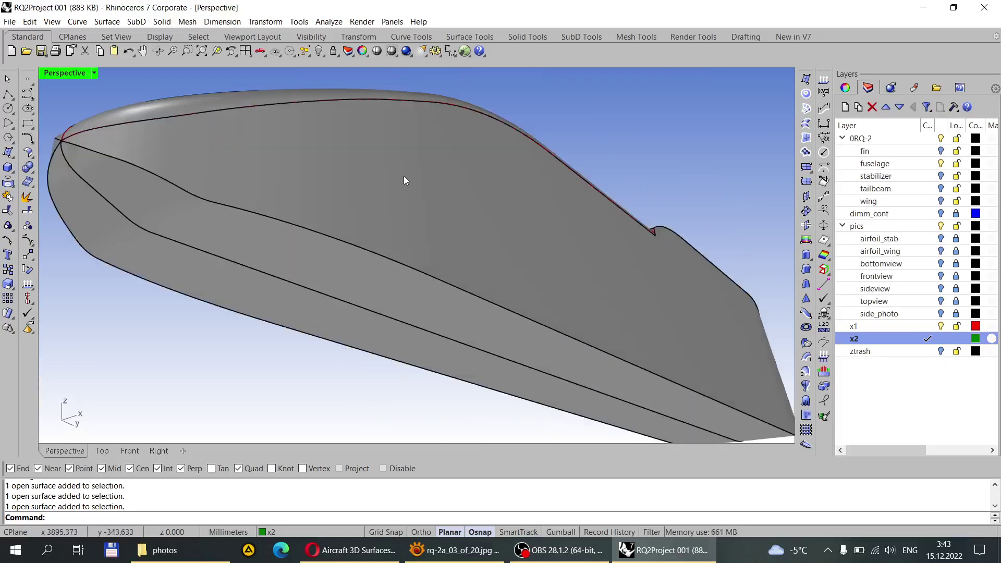
click(929, 326)
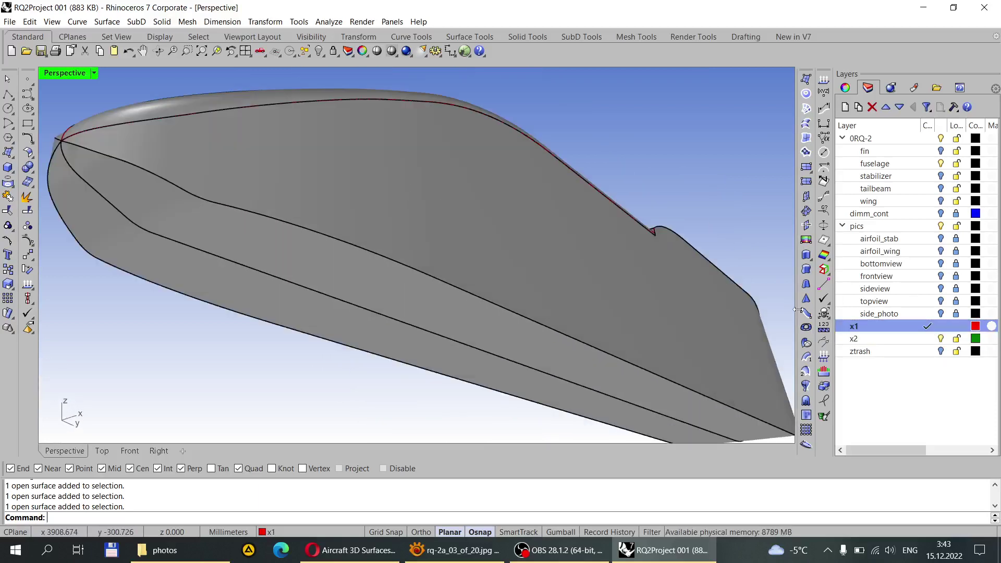
Step: Offset the fuselage seam edge 25 along the surface with Offset Curve on Surface
click(78, 21)
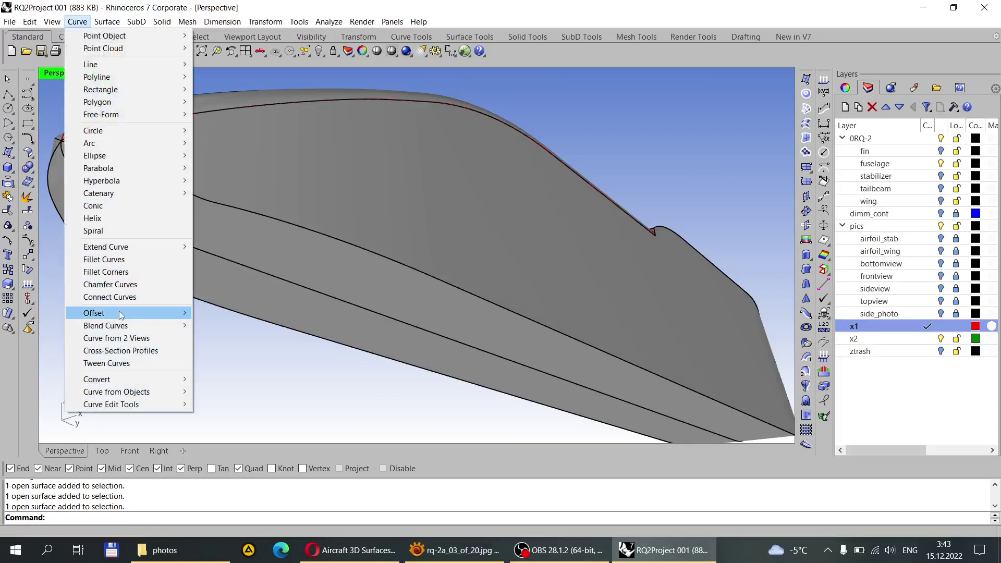
mouse_move(121, 314)
click(235, 339)
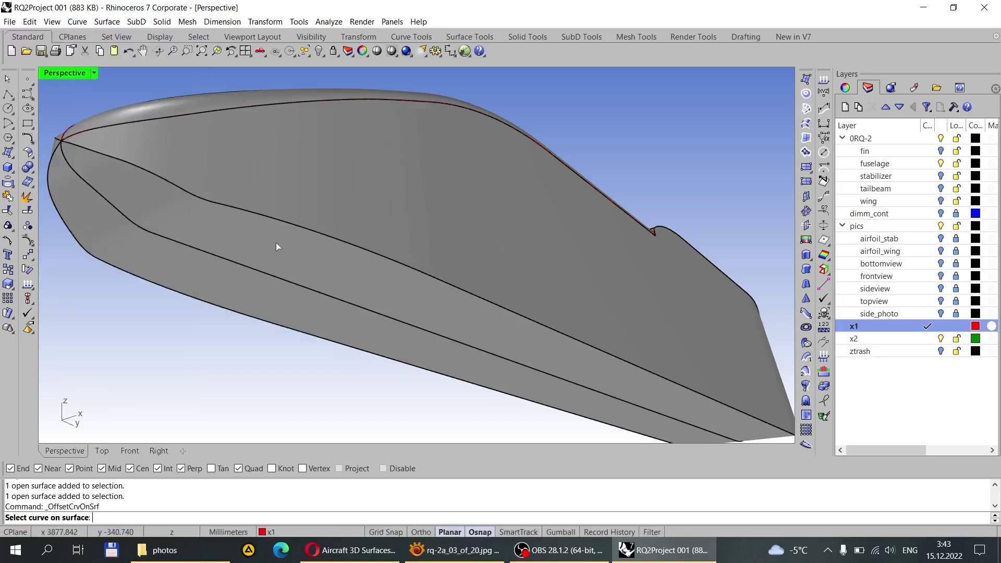
click(280, 221)
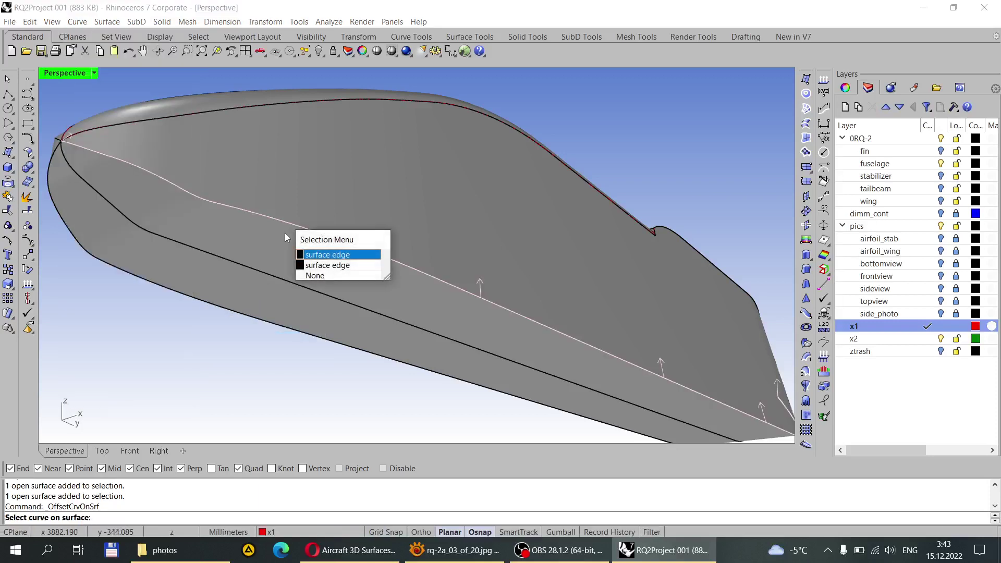
click(328, 265)
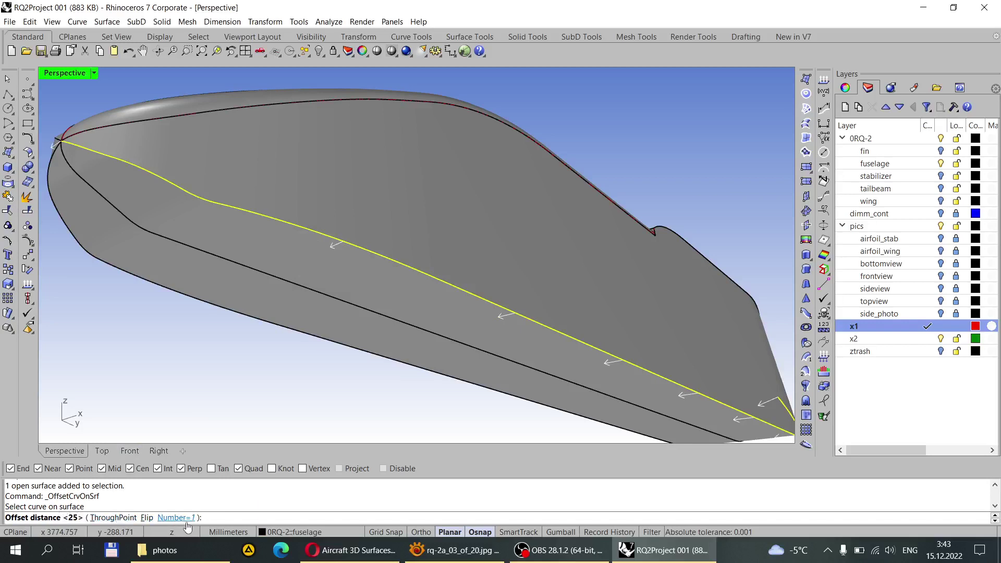
key(Return)
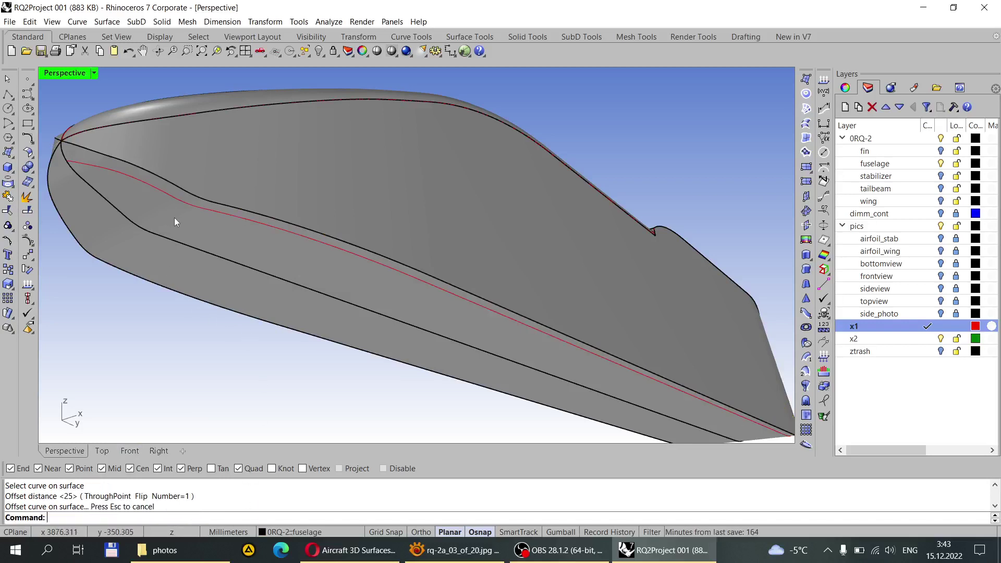
Step: Orbit to a head-on view of the nose and select the new offset curve
right_drag(174, 217, 320, 214)
right_drag(248, 217, 353, 221)
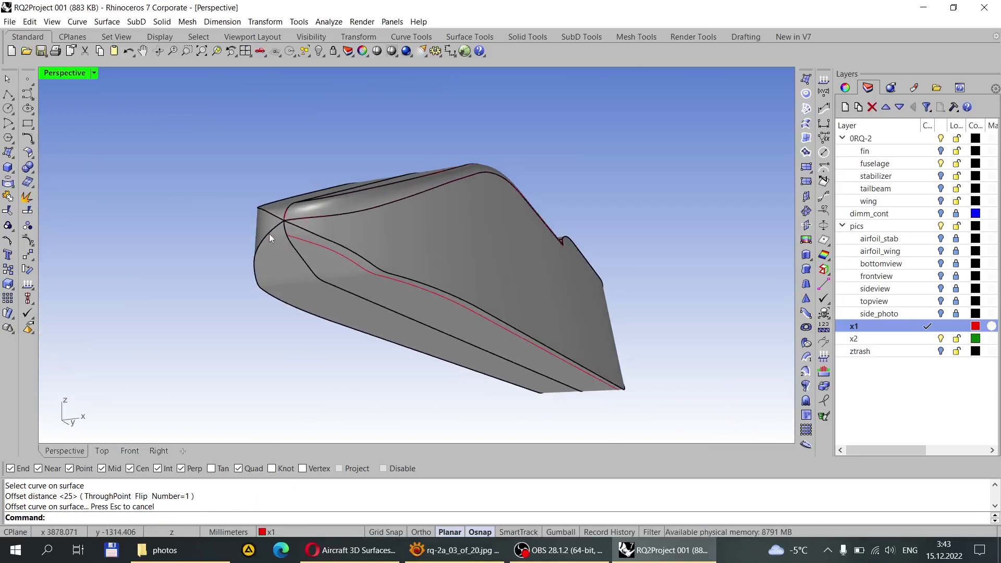
right_drag(270, 233, 455, 160)
scroll(469, 156, up, 3)
scroll(473, 157, up, 2)
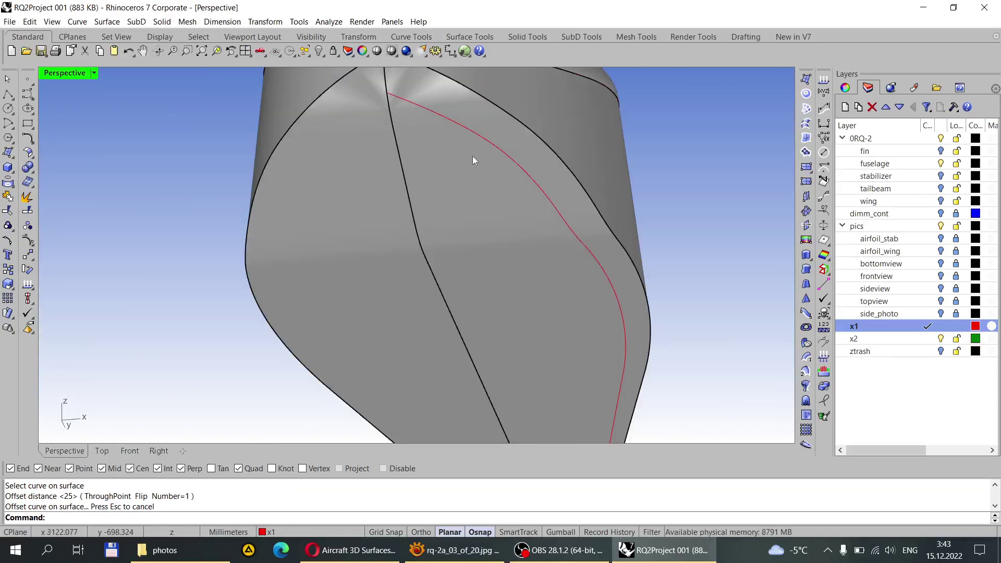
scroll(490, 152, down, 2)
scroll(459, 149, up, 3)
click(446, 150)
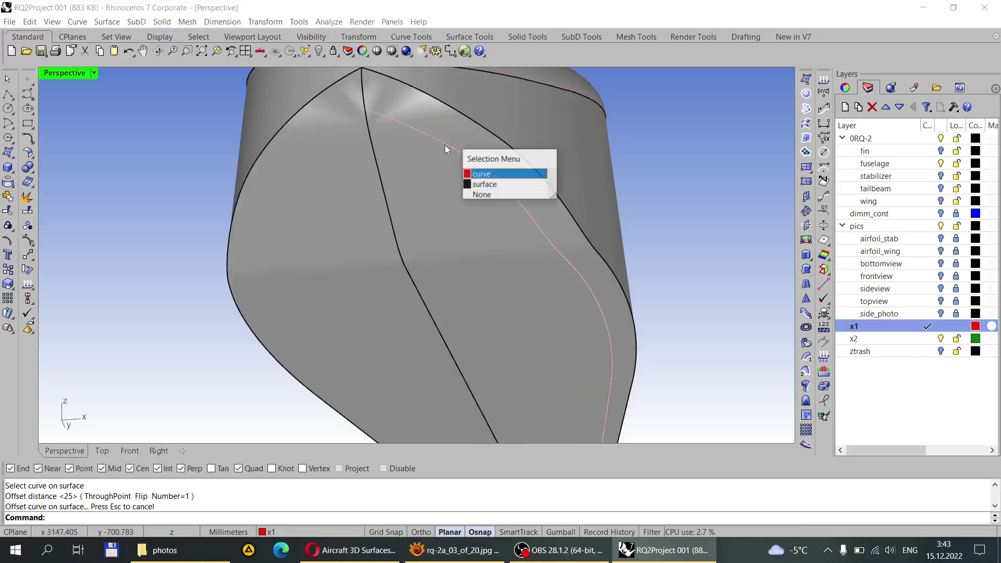
click(483, 175)
Step: Rebuild the offset curve to 71 points at degree 2 using the Re command
text(Rebuild)
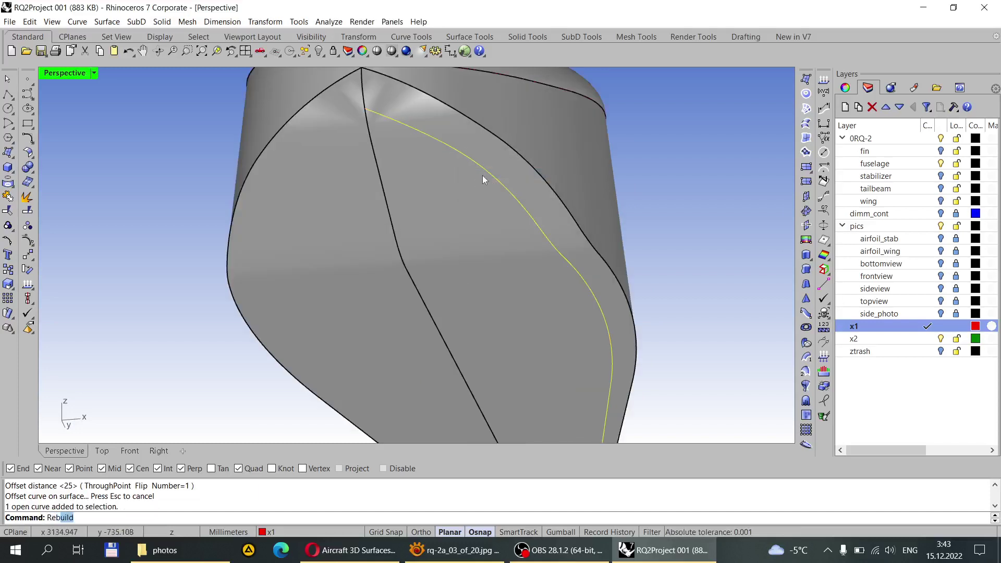
key(Return)
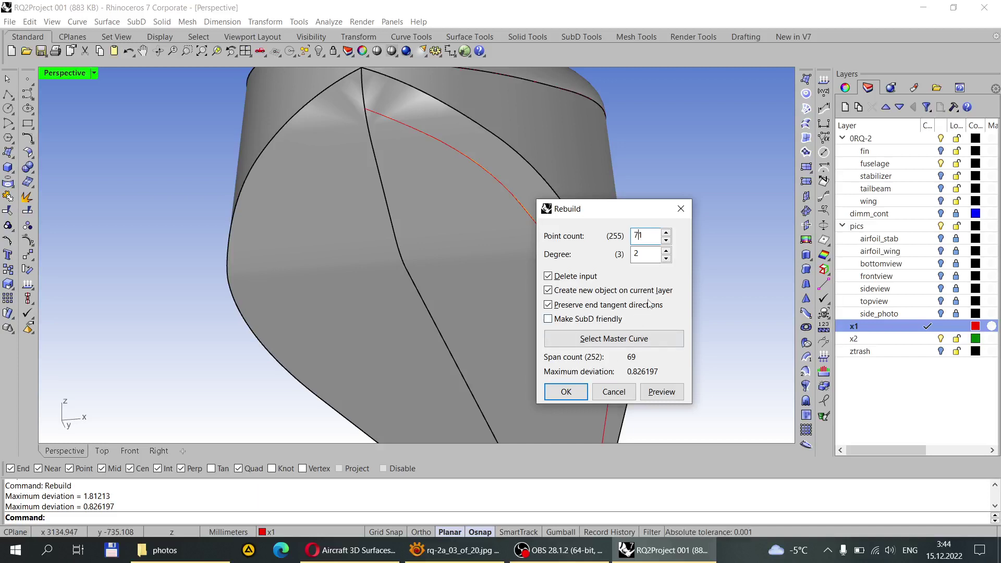
click(574, 390)
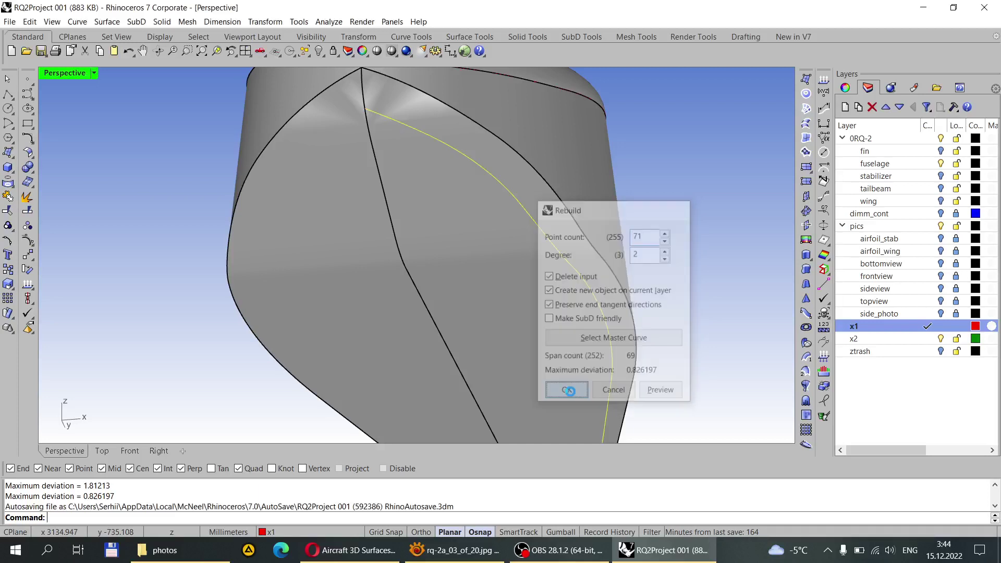
Step: In wireframe, move the rebuilt curve's end control point up to meet the upper seam
click(27, 241)
scroll(358, 150, down, 3)
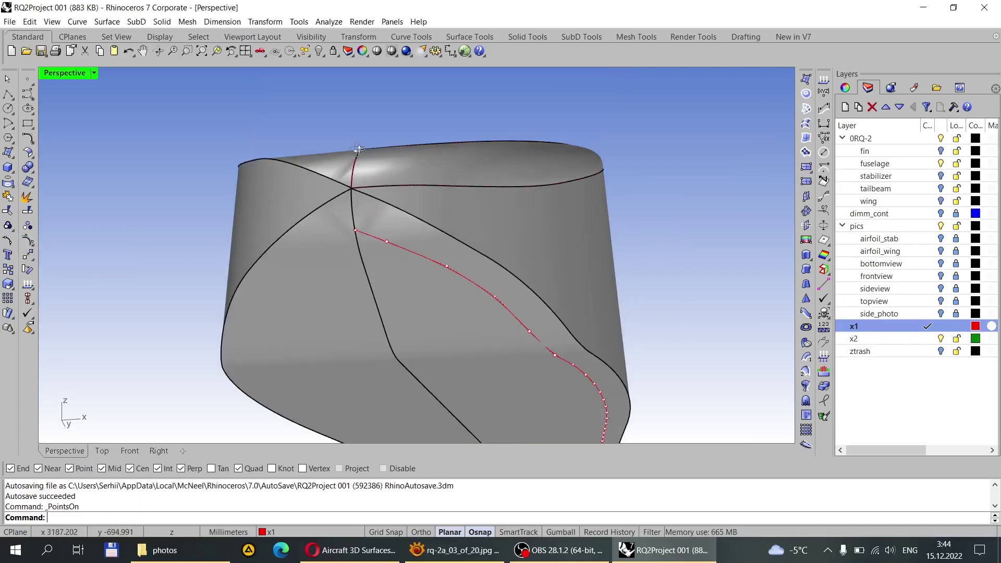
right_drag(358, 149, 357, 172)
scroll(337, 154, down, 5)
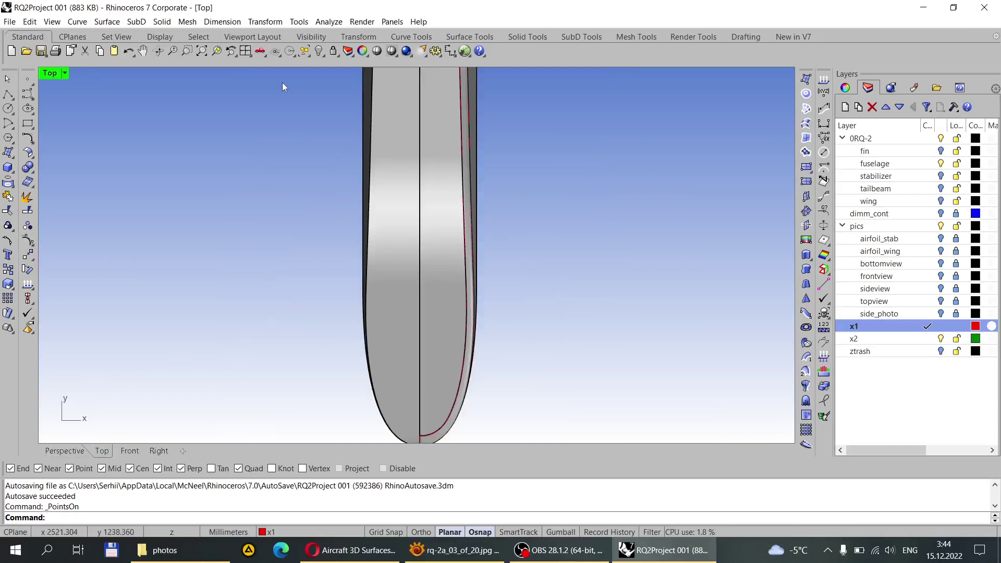
click(390, 51)
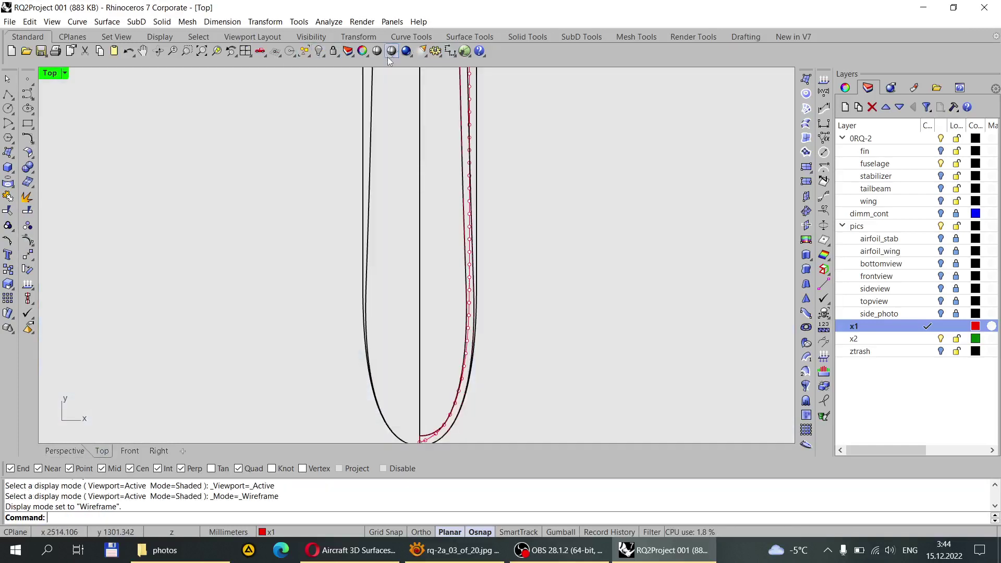
scroll(421, 163, down, 2)
scroll(438, 289, up, 5)
scroll(417, 340, up, 5)
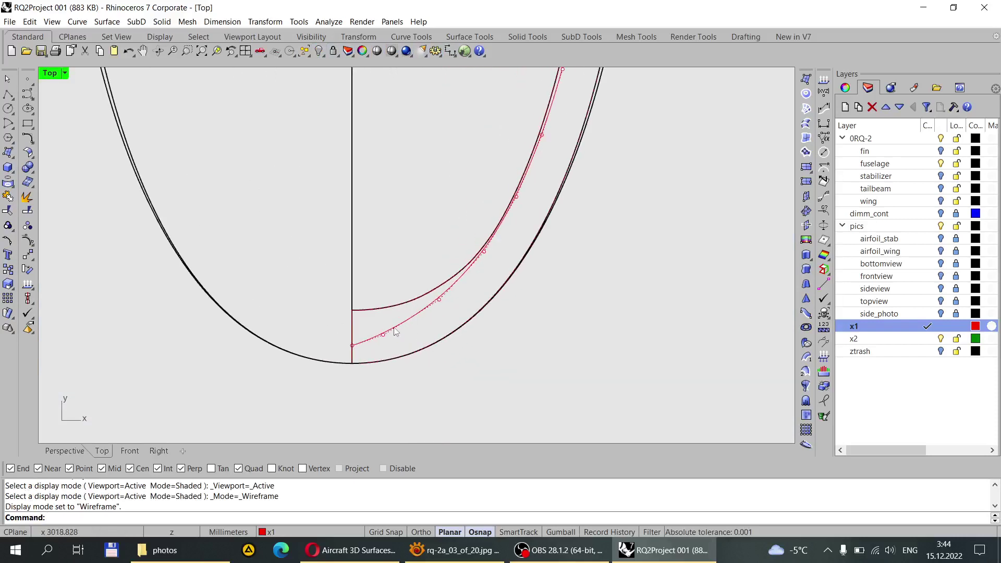
click(332, 361)
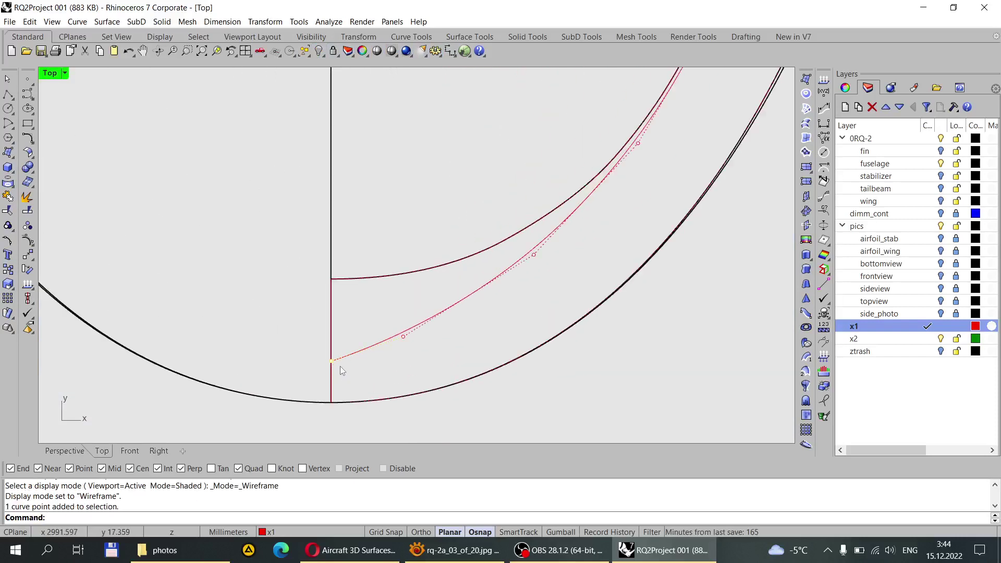
shift+drag(332, 364, 300, 282)
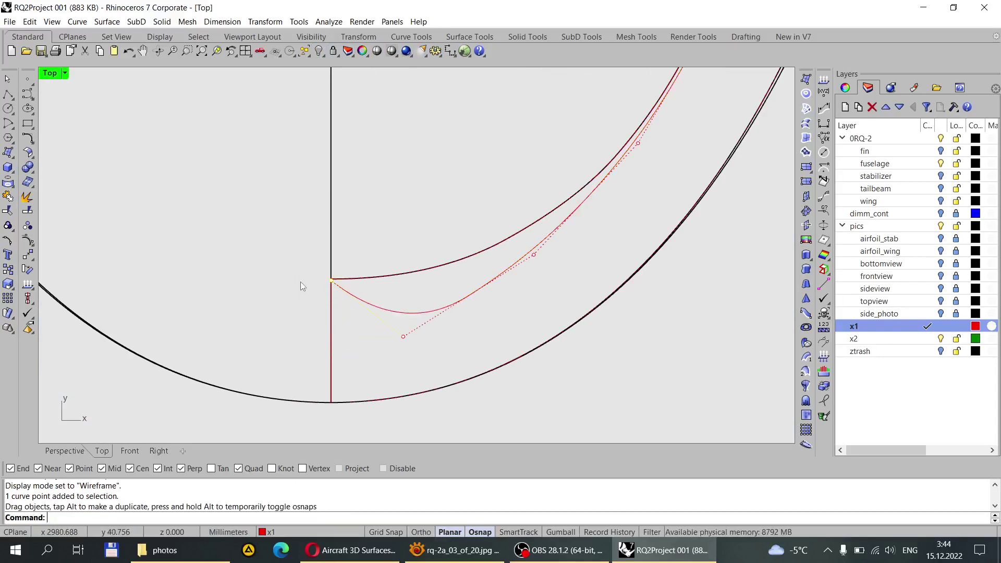
click(65, 451)
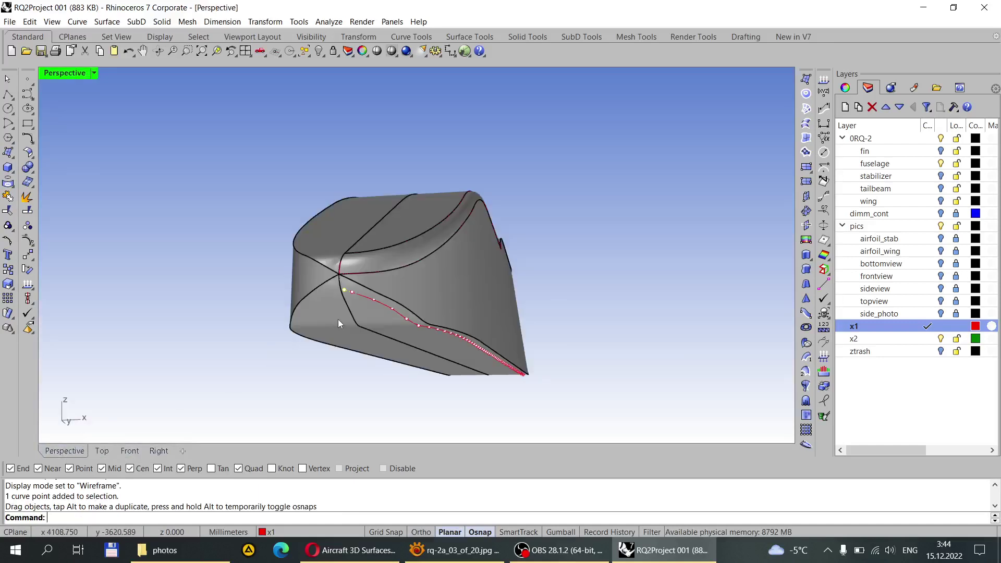
right_drag(338, 319, 348, 272)
scroll(365, 259, down, 5)
scroll(405, 156, up, 12)
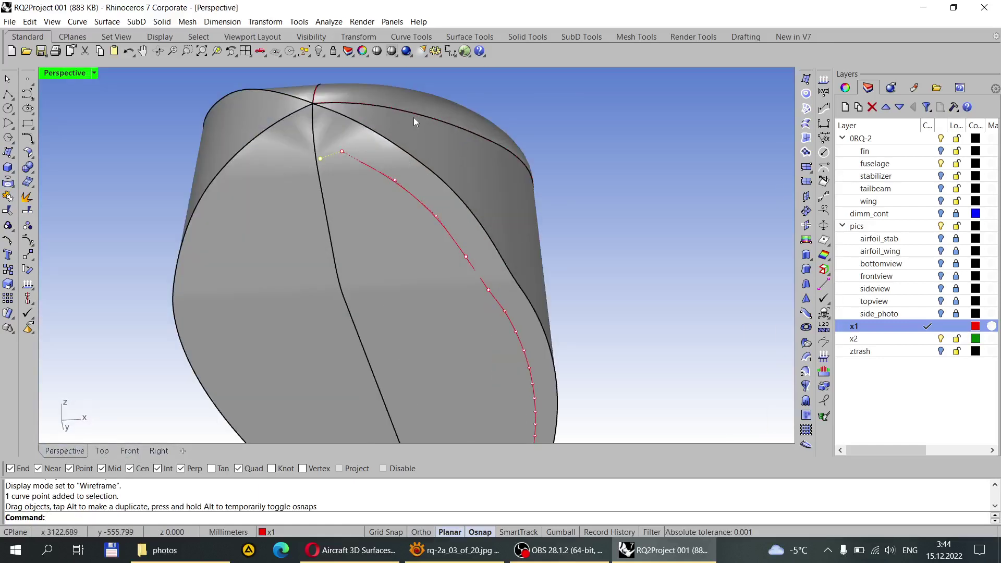
Step: In the Top view, draw a horizontal helper polyline from the curves' corner
click(101, 451)
scroll(386, 237, up, 3)
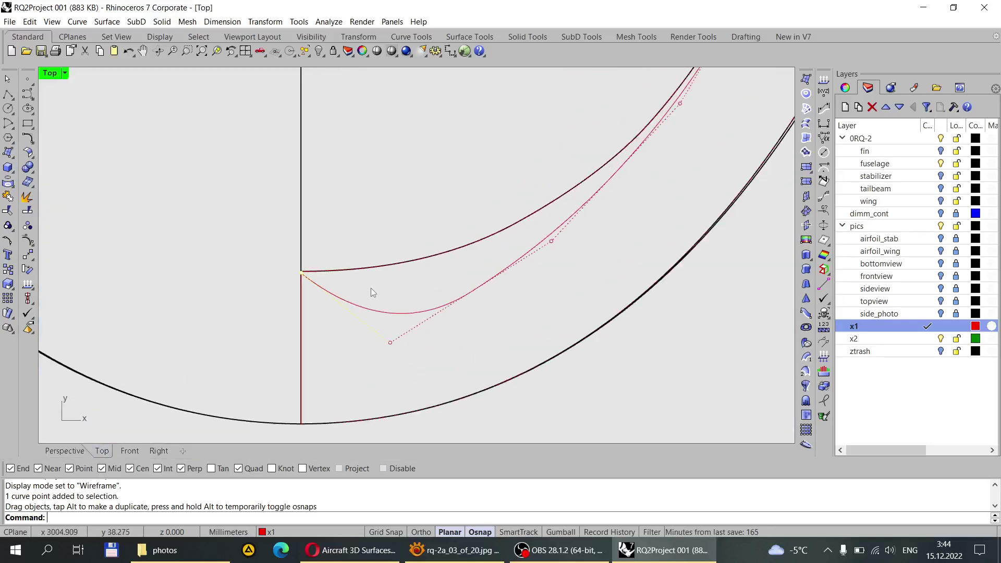
scroll(371, 289, up, 4)
scroll(305, 286, down, 7)
scroll(334, 275, up, 5)
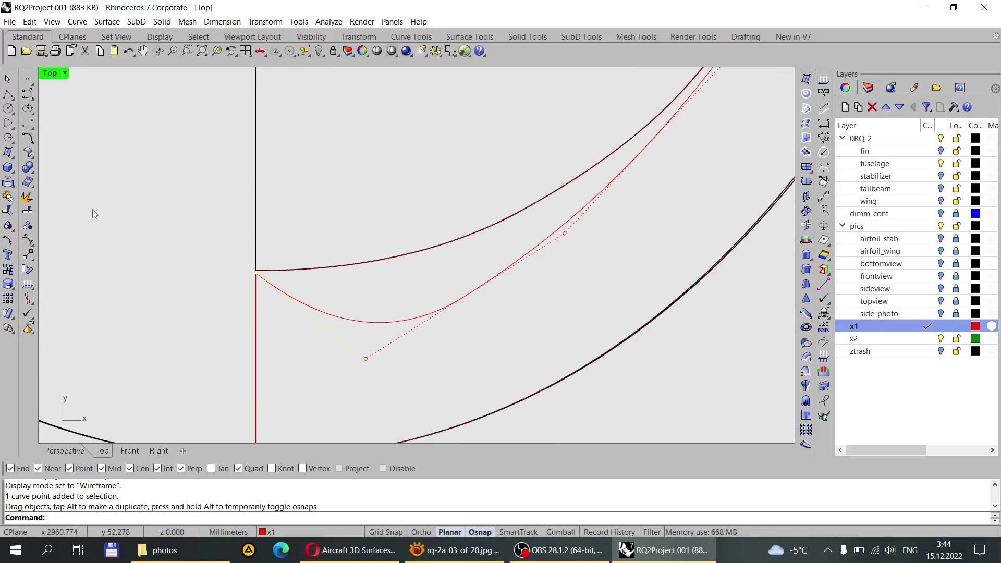
click(8, 94)
scroll(265, 279, up, 2)
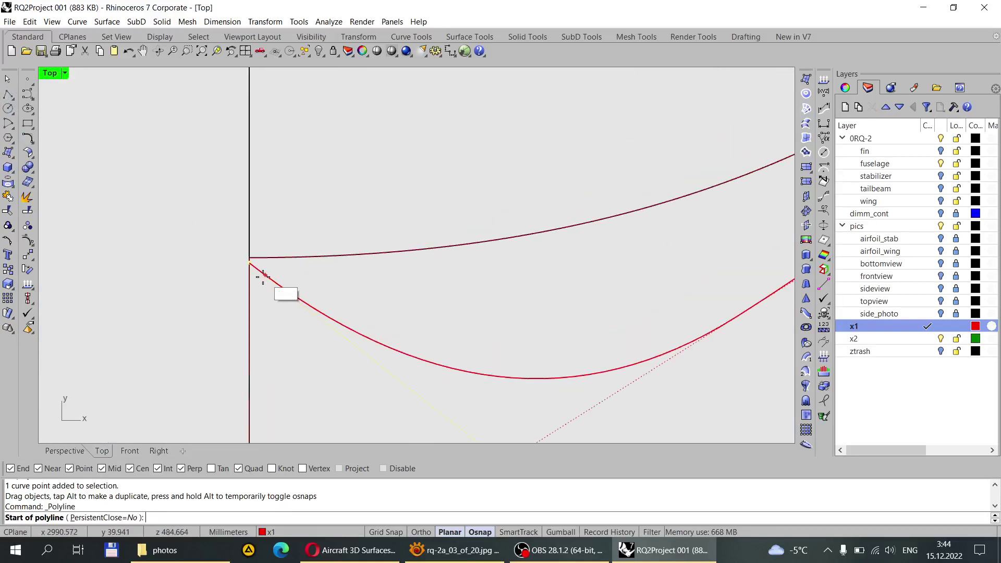
click(243, 267)
scroll(198, 279, down, 2)
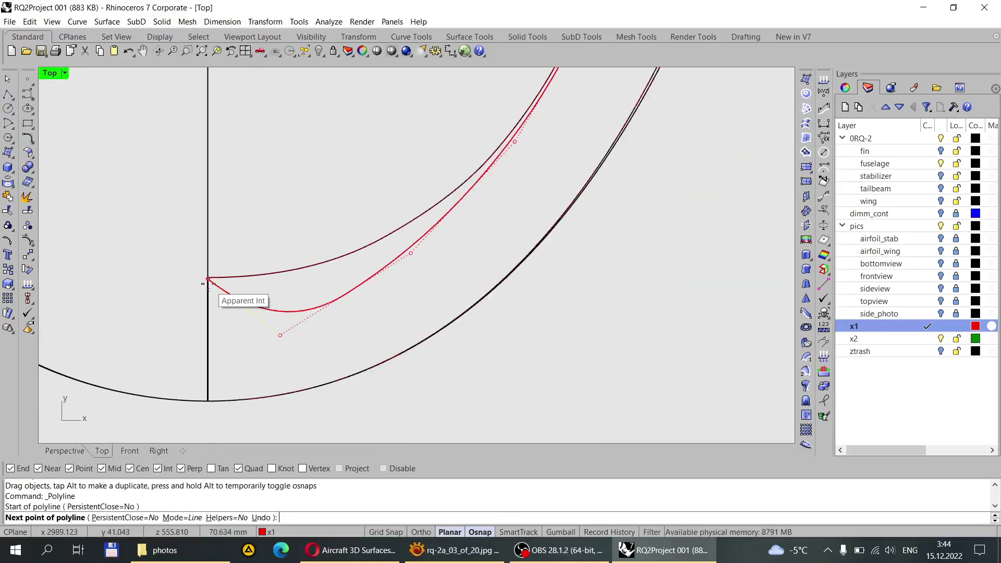
scroll(203, 284, down, 3)
click(616, 298)
key(Return)
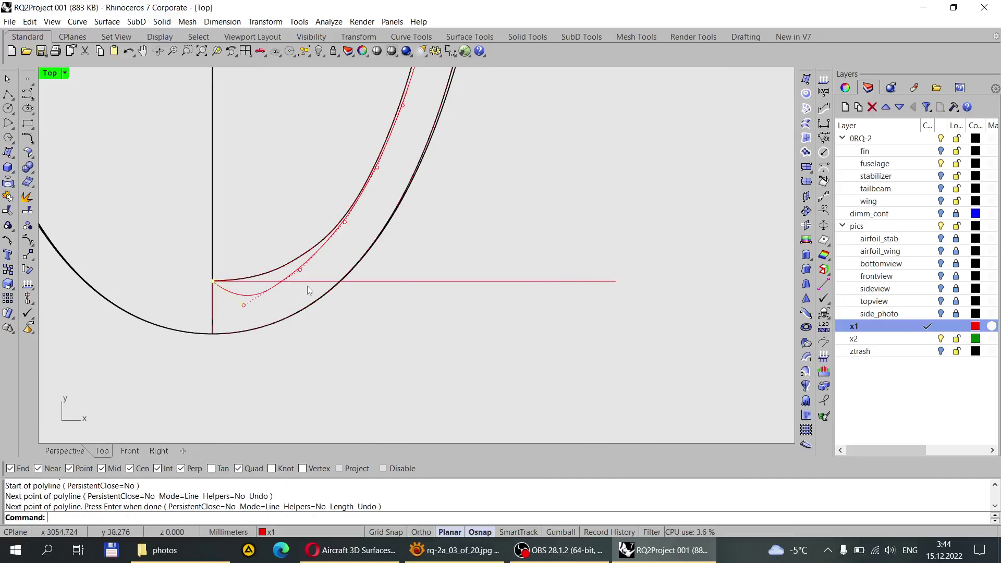
Step: Snap the curve's first two control points onto the helper line, then delete the line
scroll(203, 281, up, 4)
scroll(197, 256, up, 1)
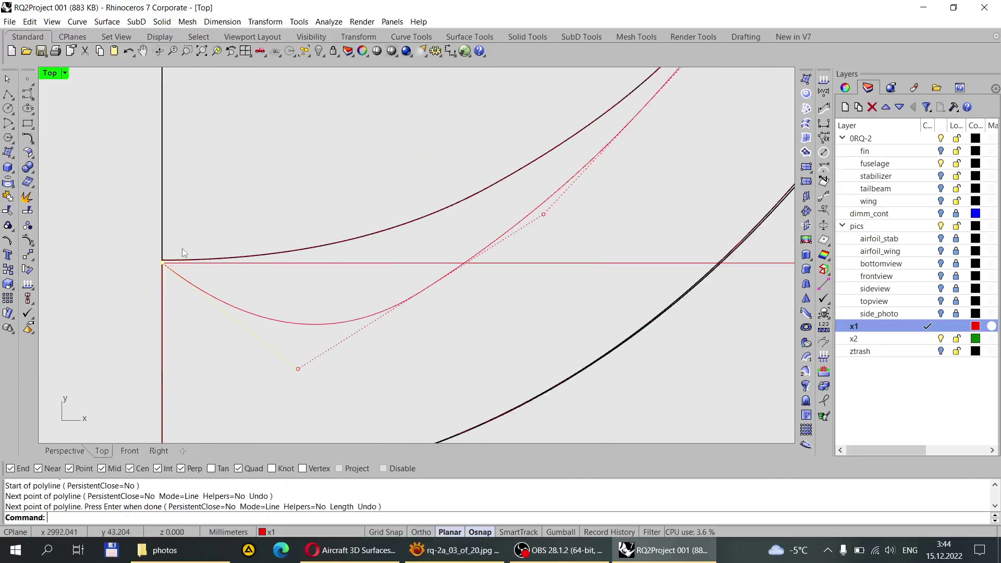
drag(297, 370, 287, 263)
scroll(330, 356, down, 4)
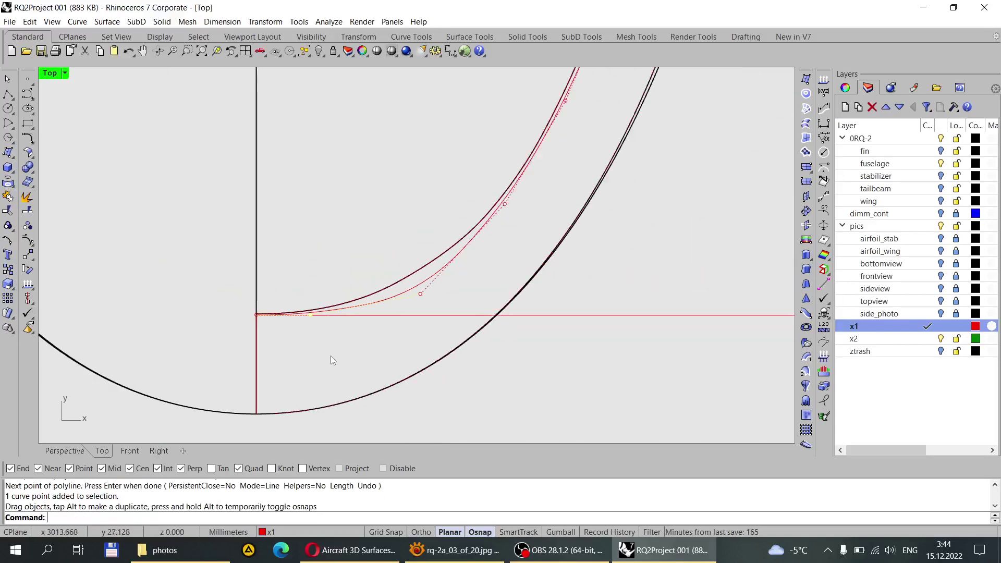
scroll(346, 316, up, 6)
drag(364, 323, 353, 293)
scroll(413, 315, down, 5)
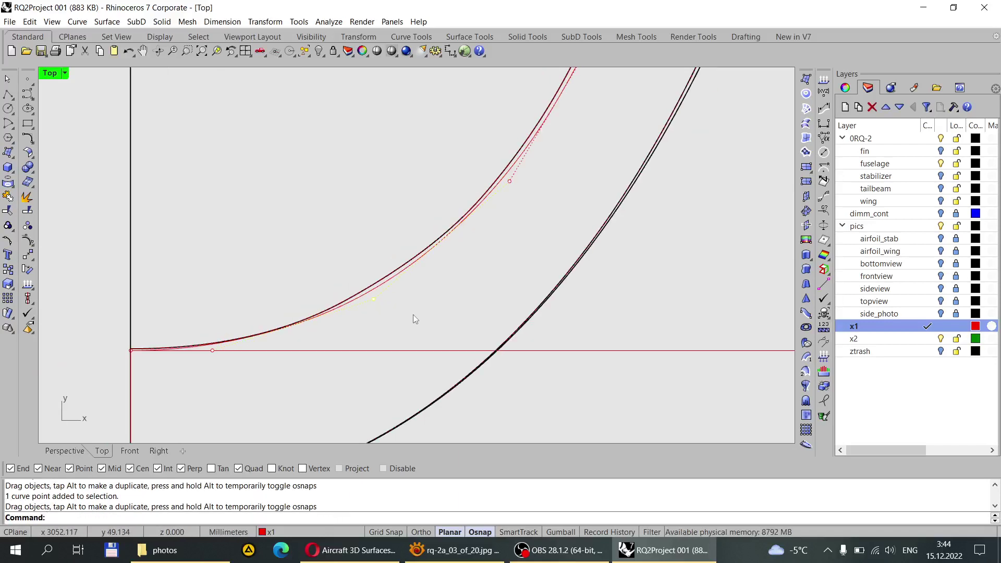
scroll(454, 286, down, 4)
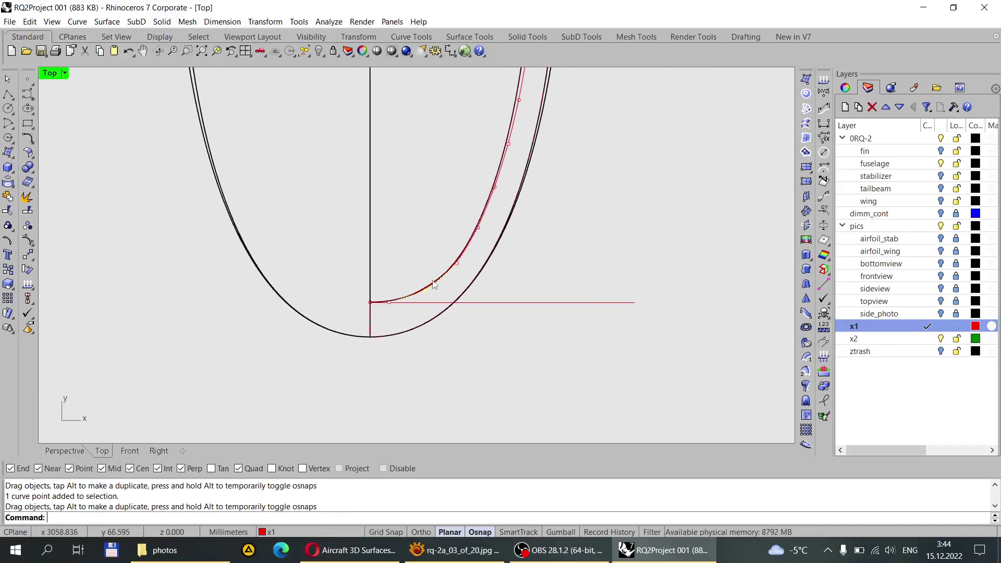
scroll(348, 320, up, 7)
scroll(217, 297, up, 3)
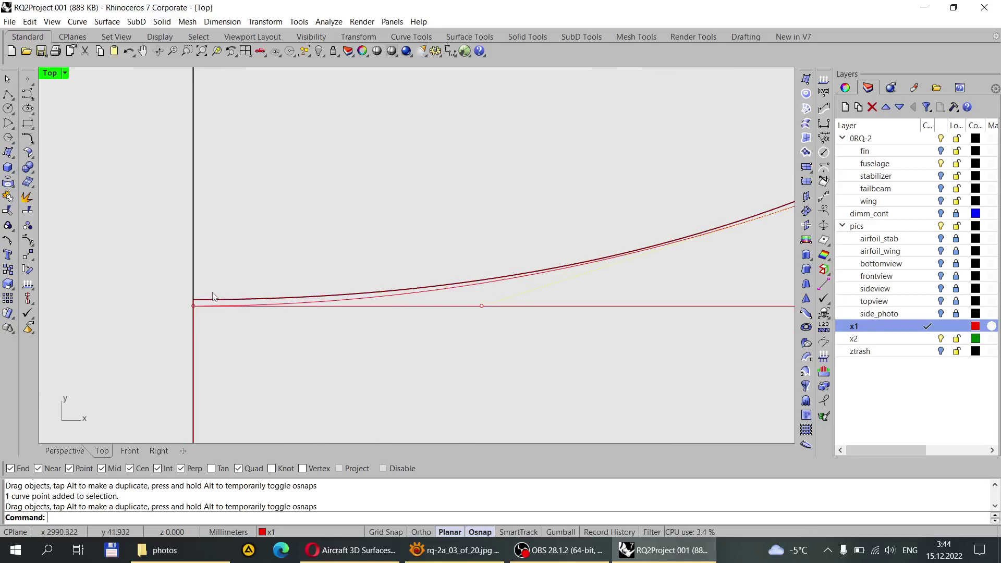
scroll(258, 300, down, 5)
click(512, 304)
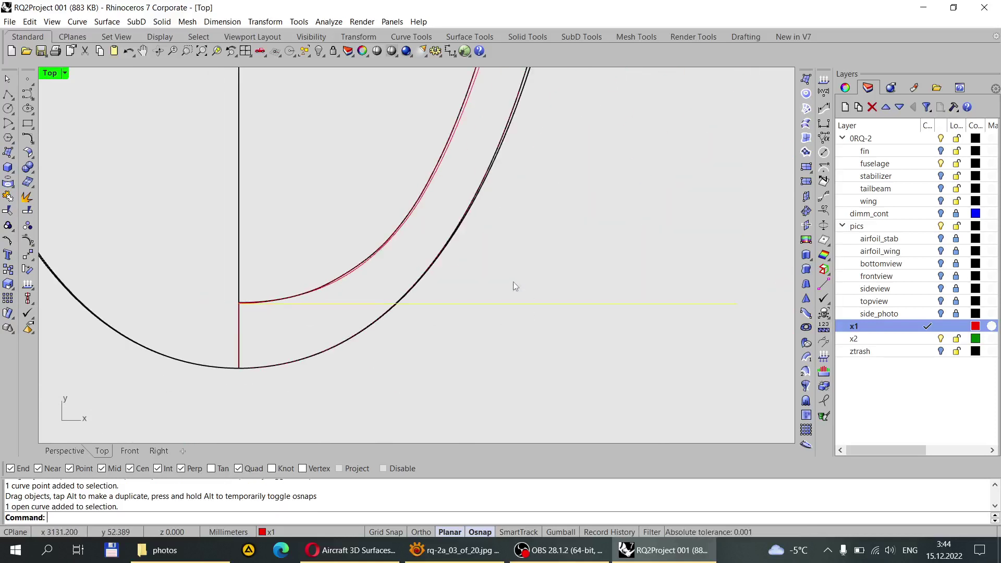
key(Delete)
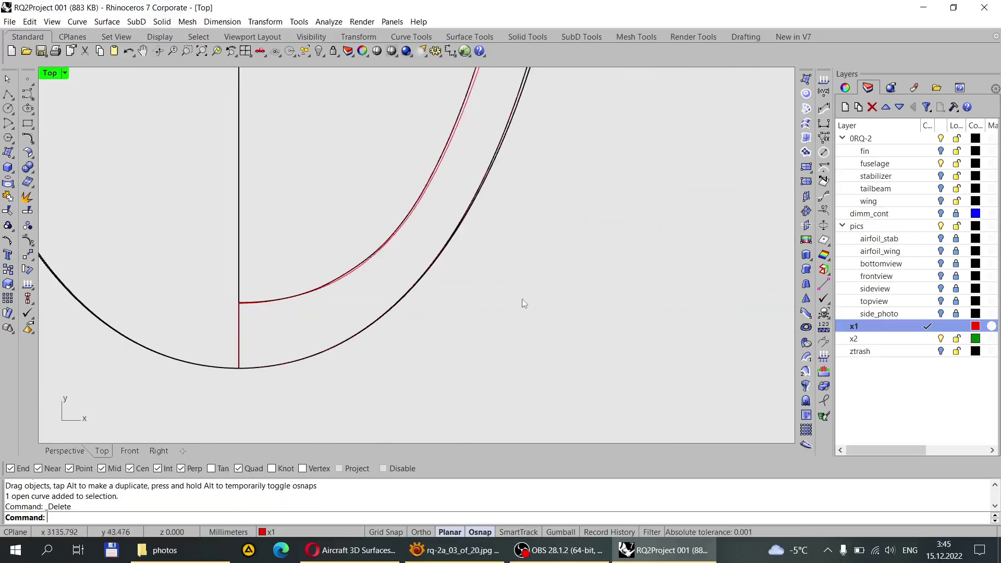
Step: Switch to the Perspective view and make layer x2 the current layer
click(65, 451)
scroll(317, 268, up, 5)
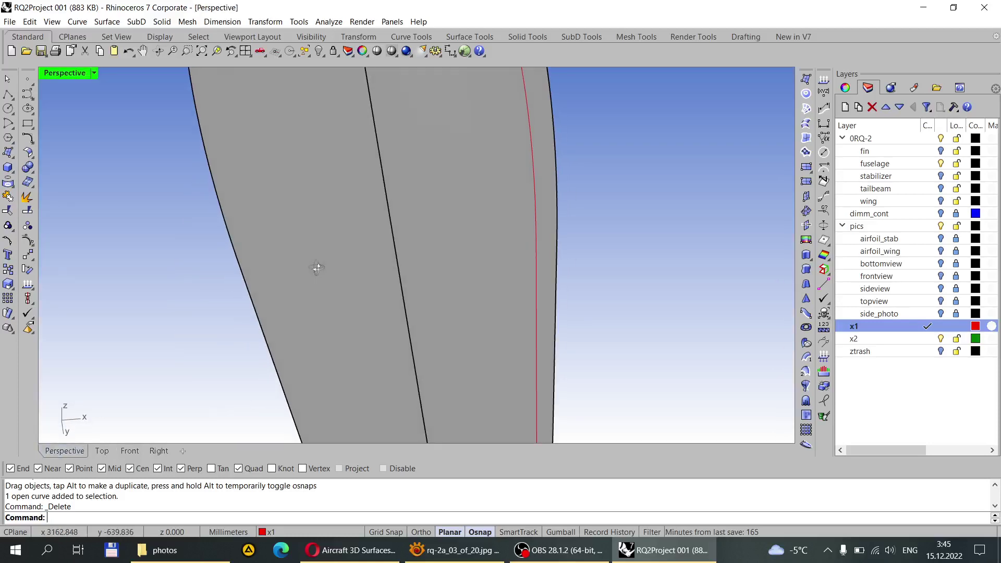
right_drag(317, 268, 308, 300)
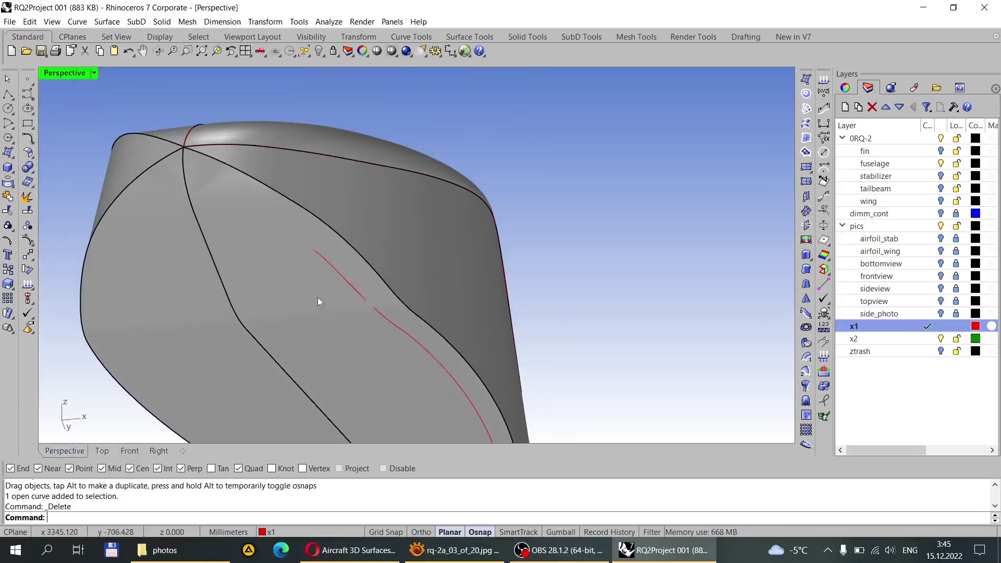
click(926, 340)
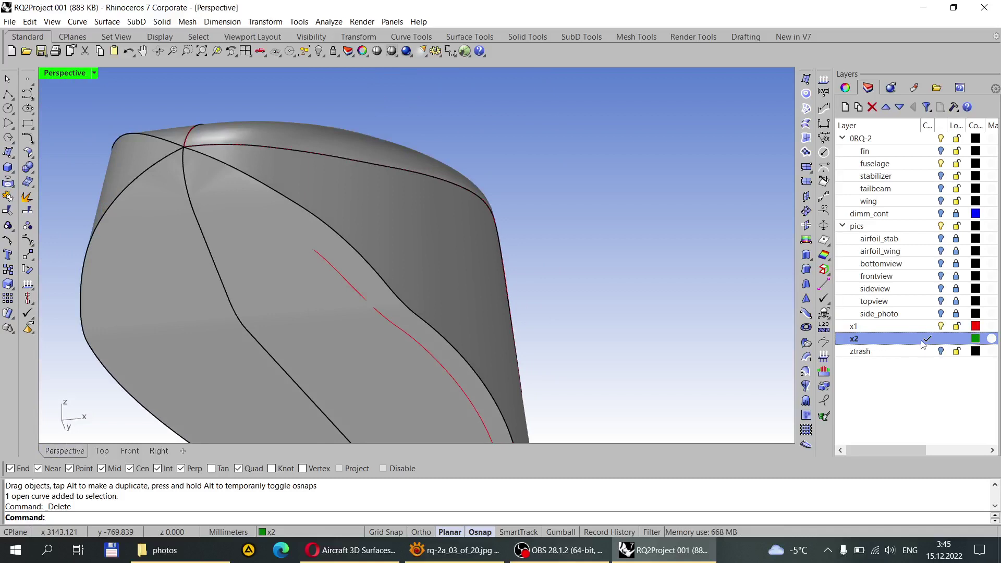
Step: Project the red seam curve onto the fuselage surface
click(8, 183)
click(358, 296)
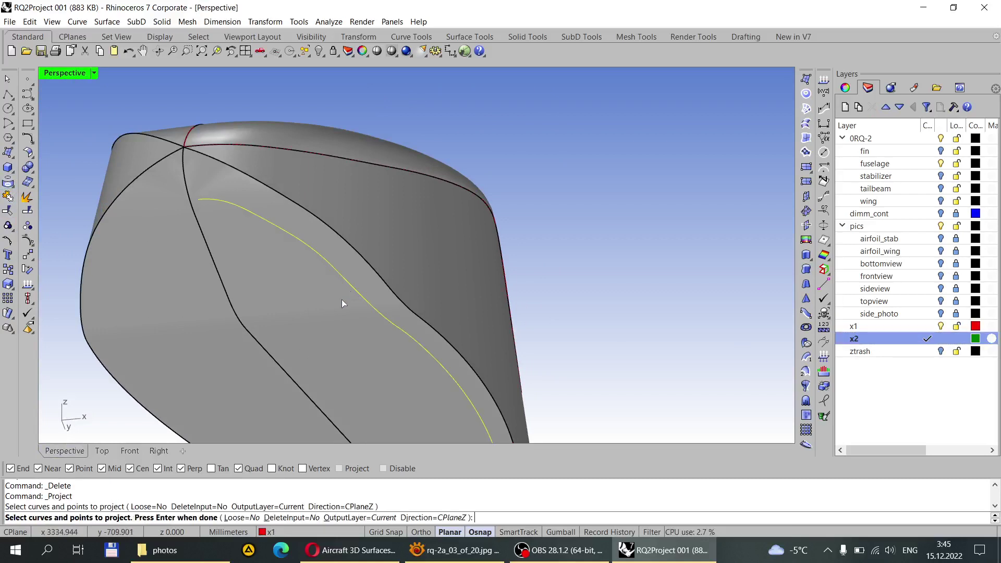
right_click(306, 296)
click(287, 299)
scroll(277, 267, down, 3)
scroll(278, 266, up, 2)
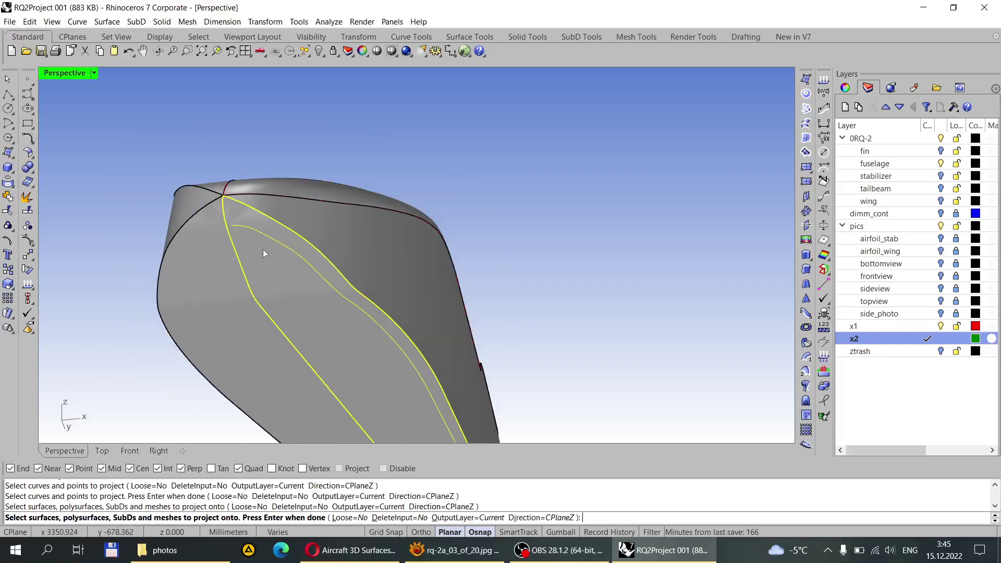
scroll(263, 250, up, 2)
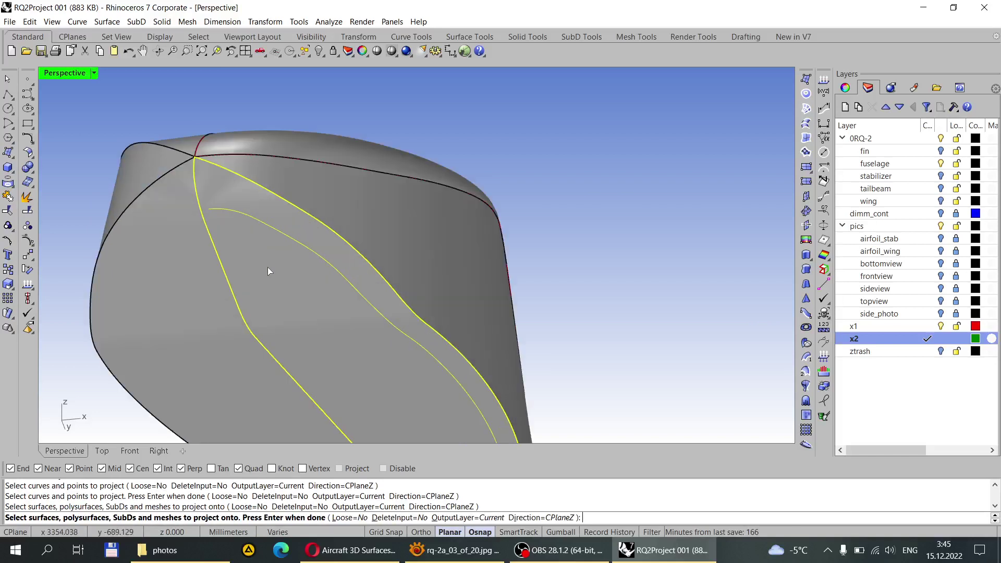
right_click(282, 306)
Step: Delete the original unprojected seam curve
key(Escape)
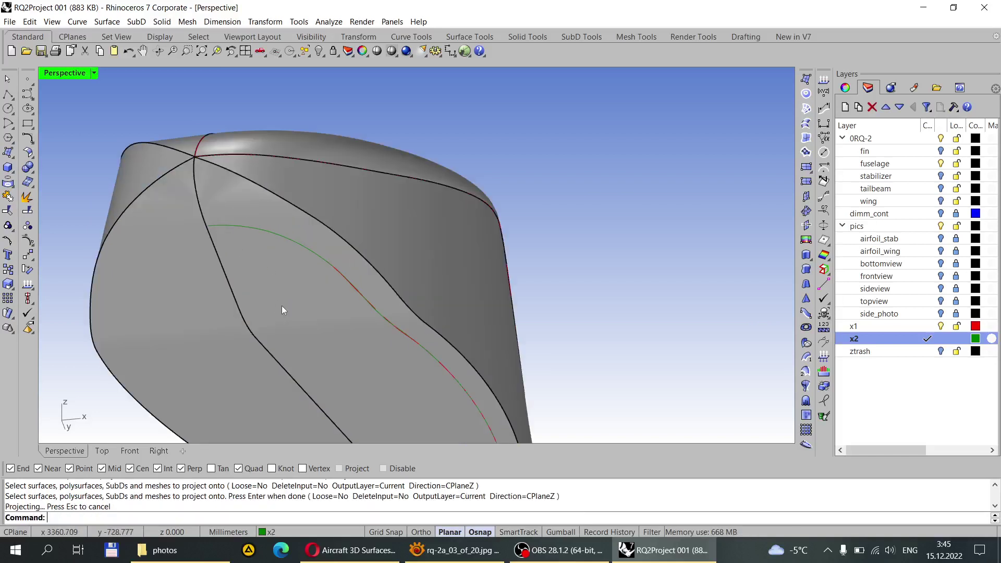
click(356, 287)
click(386, 329)
key(Delete)
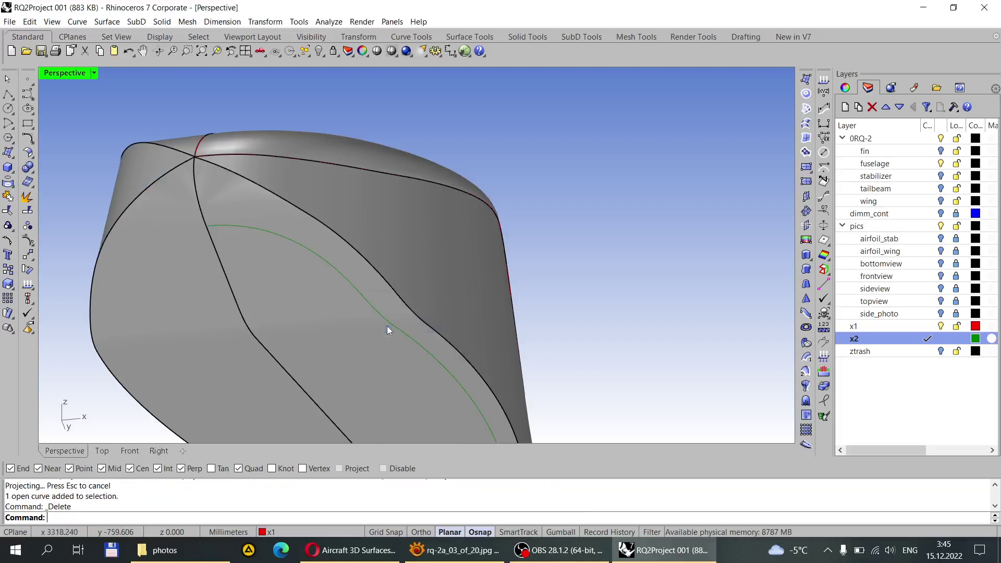
scroll(415, 374, down, 4)
Step: Move the projected seam curve to layer x1
right_drag(415, 374, 280, 250)
click(288, 222)
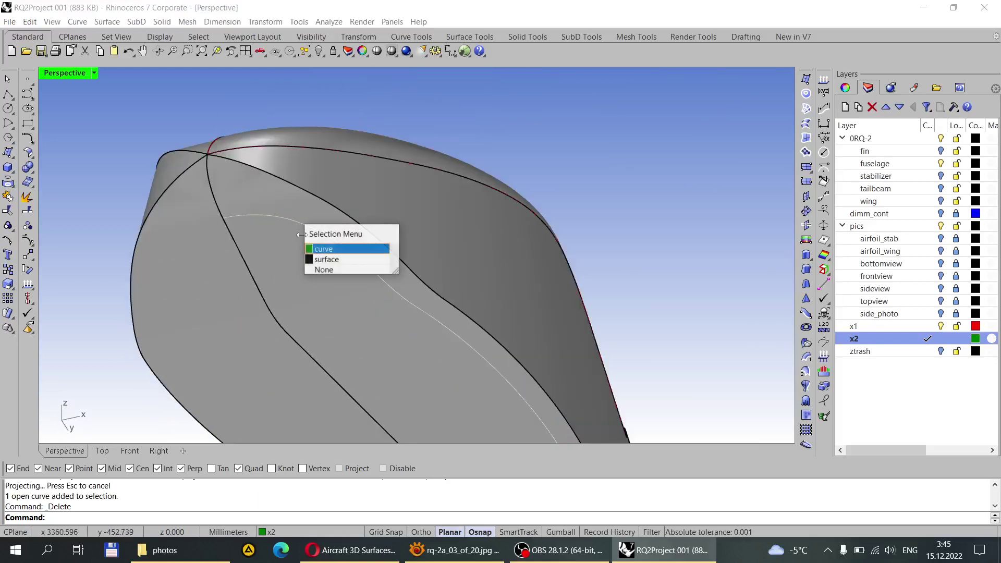
click(338, 252)
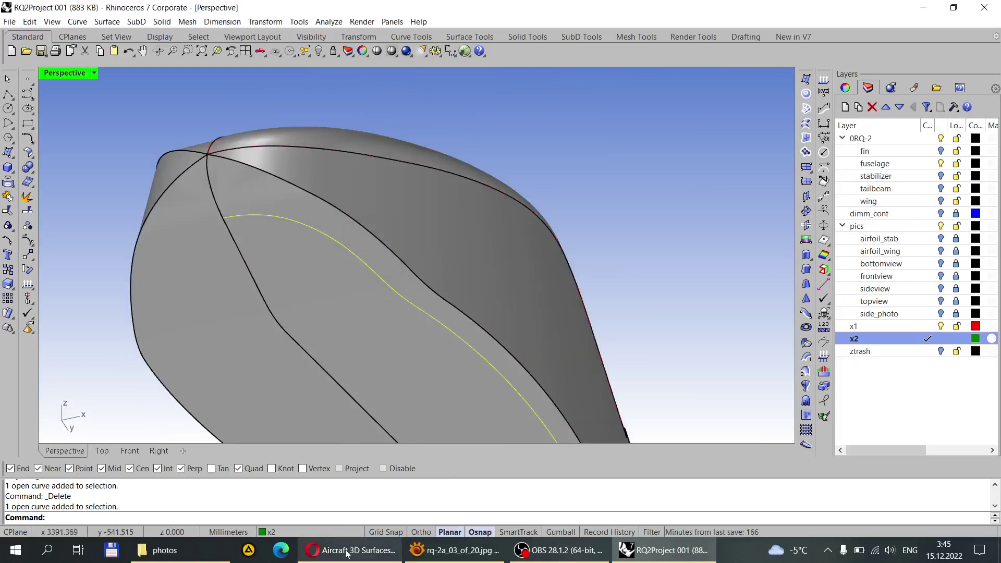
click(269, 533)
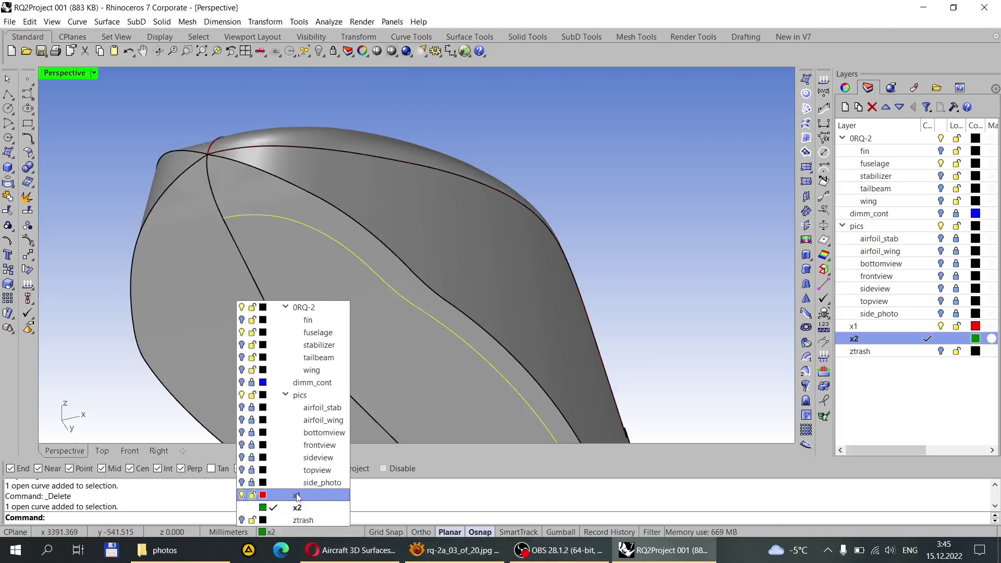
click(301, 495)
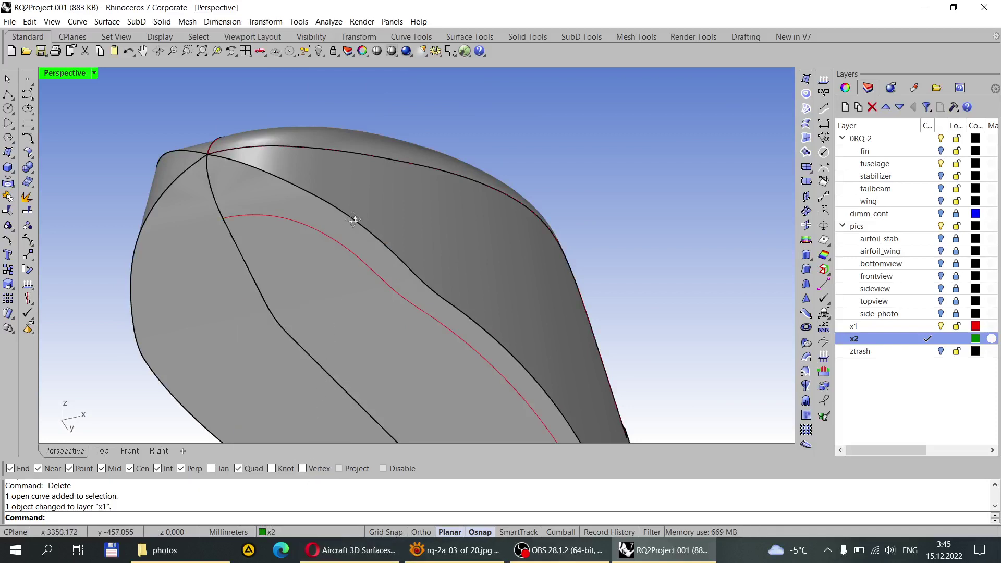
right_drag(351, 221, 305, 287)
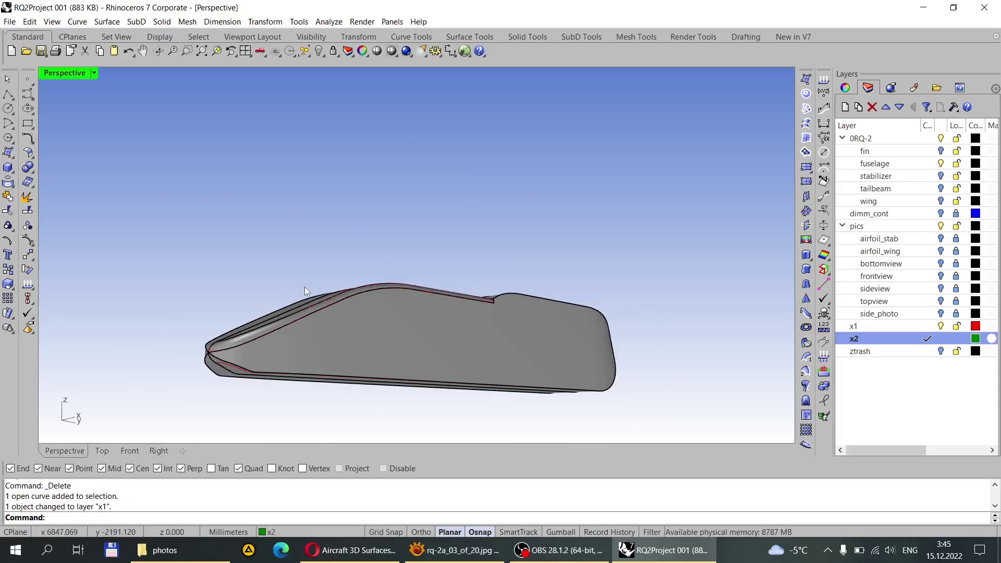
scroll(287, 345, up, 5)
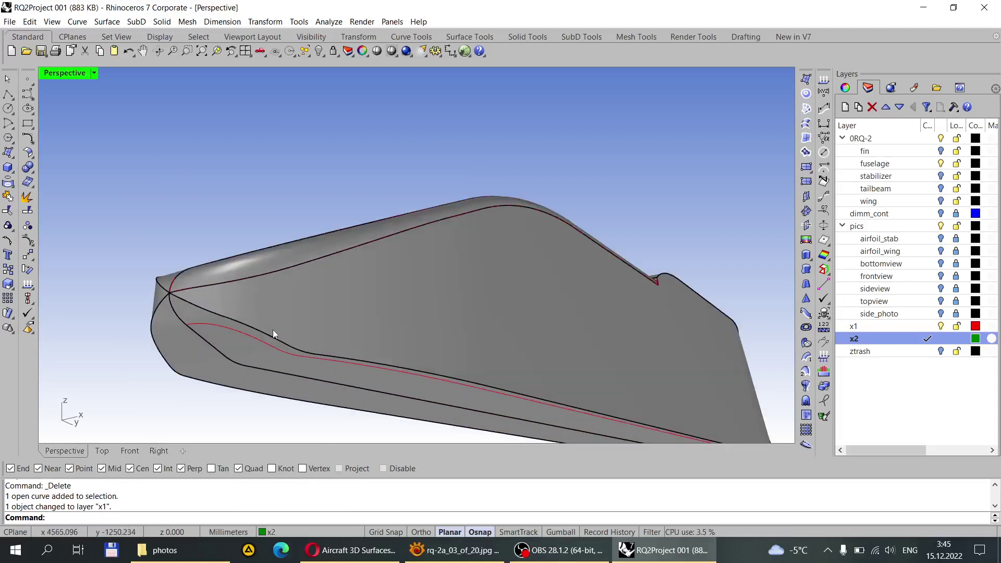
scroll(233, 304, up, 2)
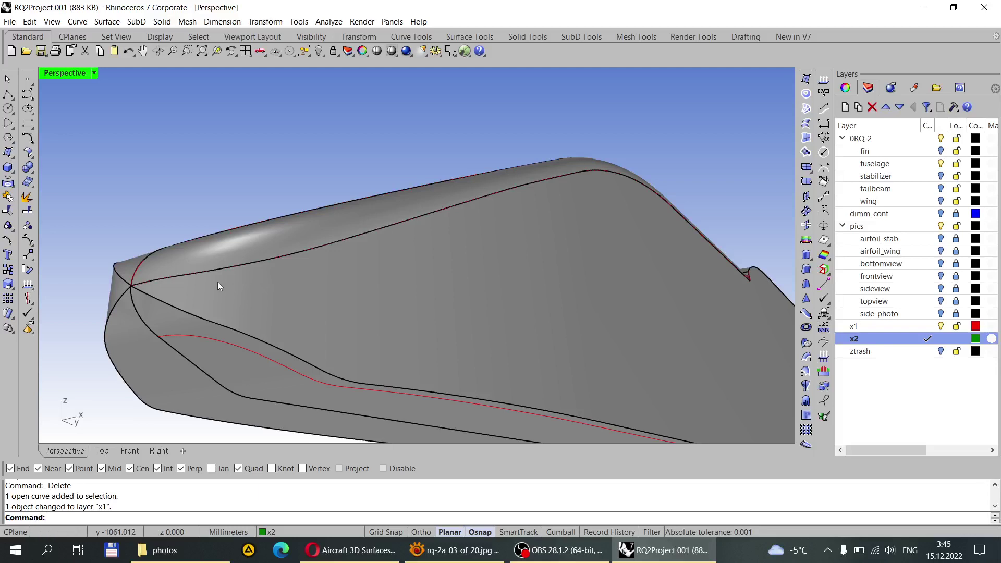
click(77, 21)
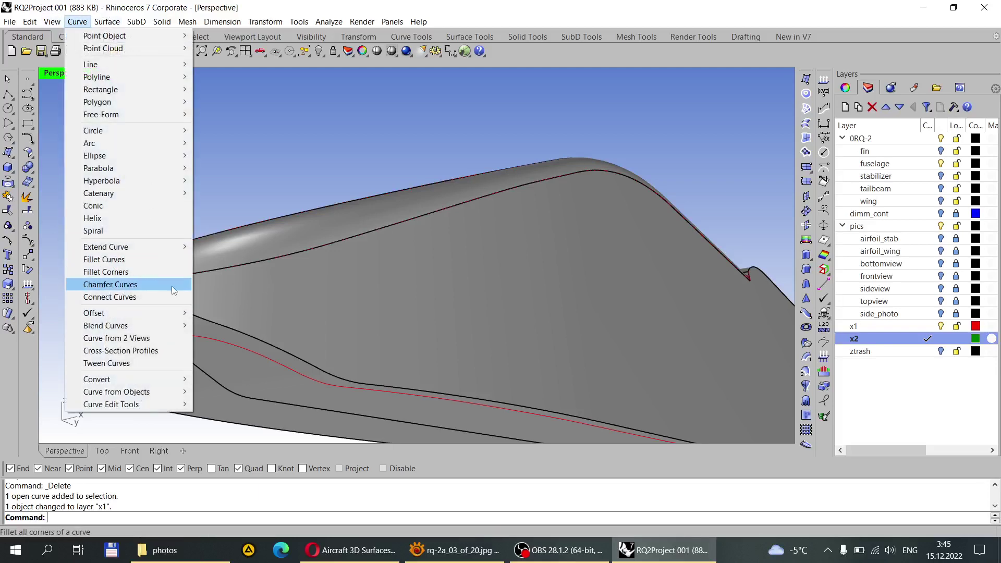
Step: Offset the surface edge along the fuselage surface by the default distance of 25
mouse_move(170, 315)
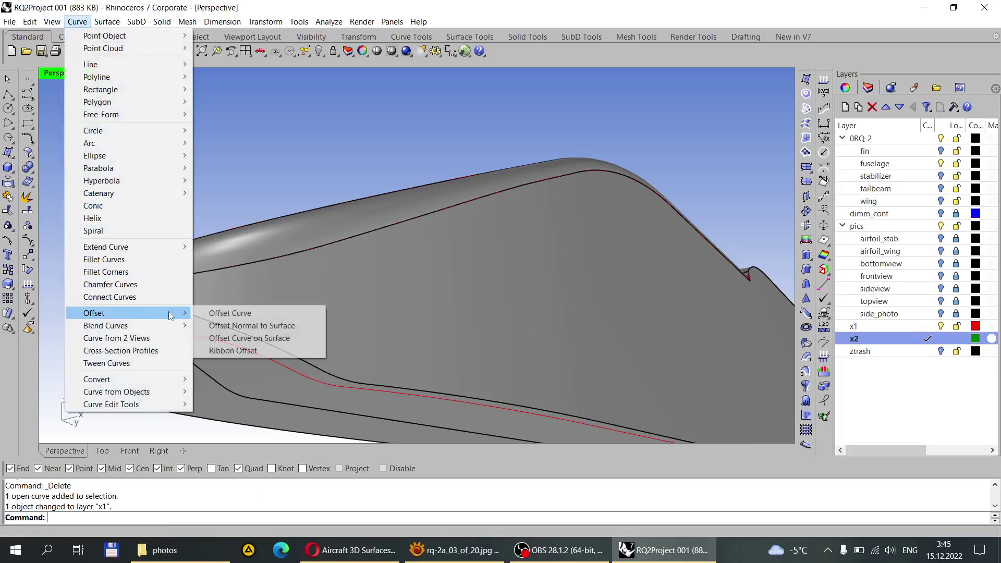
click(251, 339)
click(312, 370)
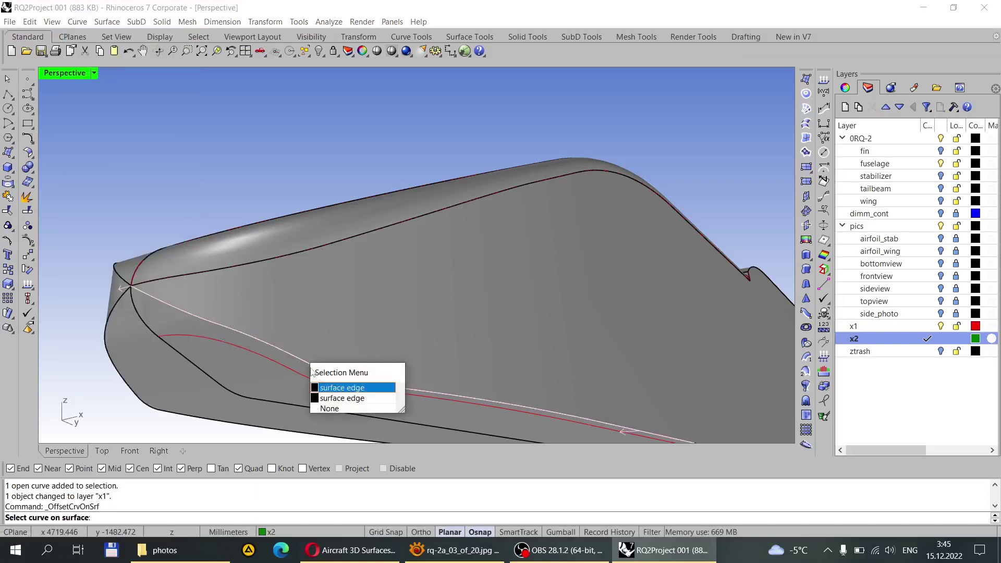
click(334, 399)
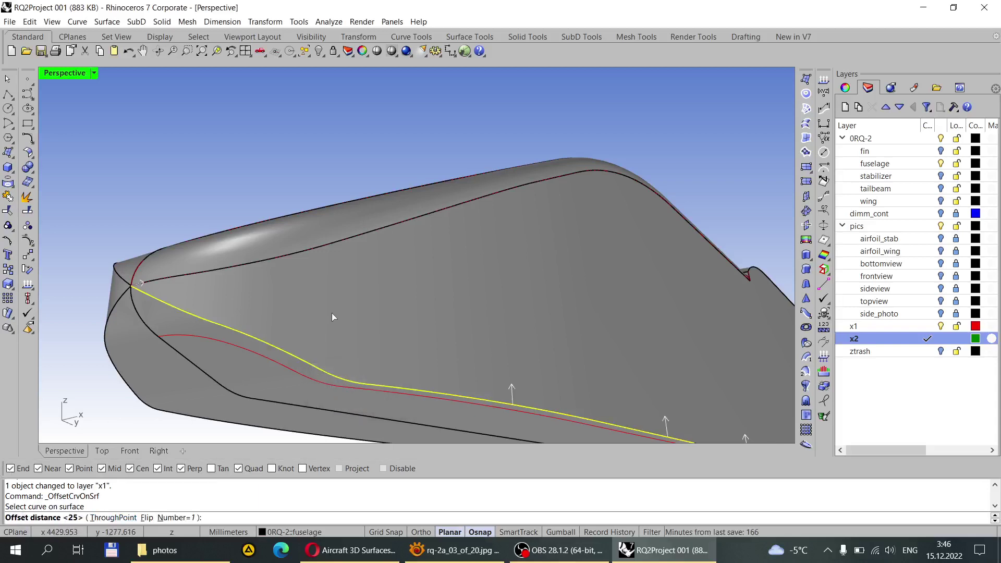
key(Return)
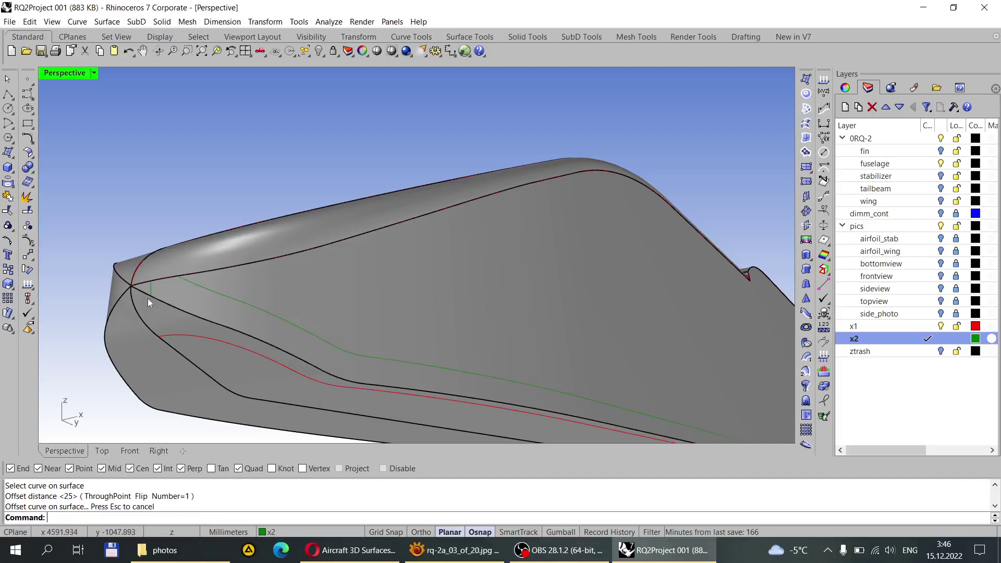
Step: Delete the short stray edge curve and move the green offset curve to layer x1
scroll(148, 298, up, 10)
click(183, 265)
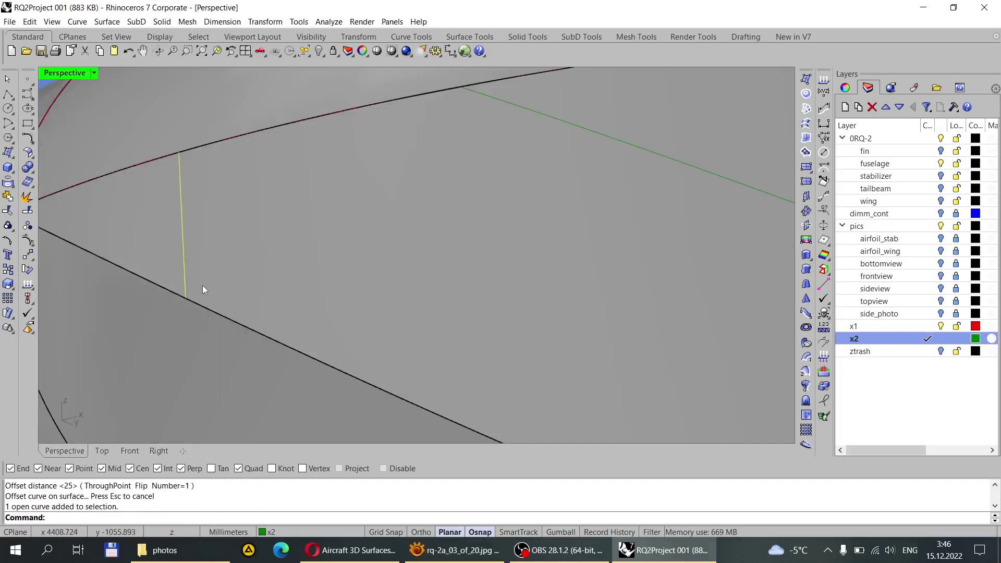
key(Delete)
scroll(160, 260, down, 10)
scroll(204, 261, up, 5)
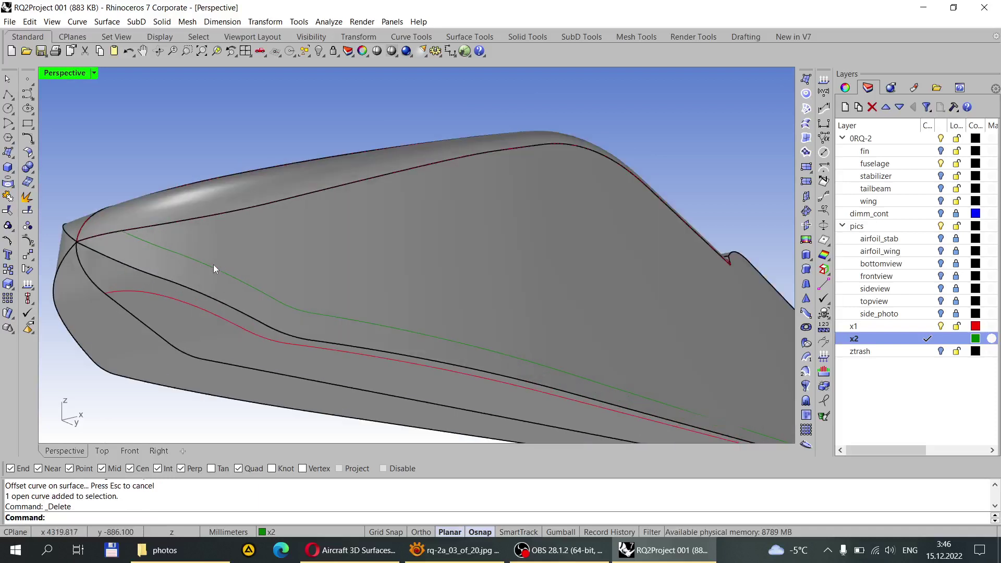
click(211, 266)
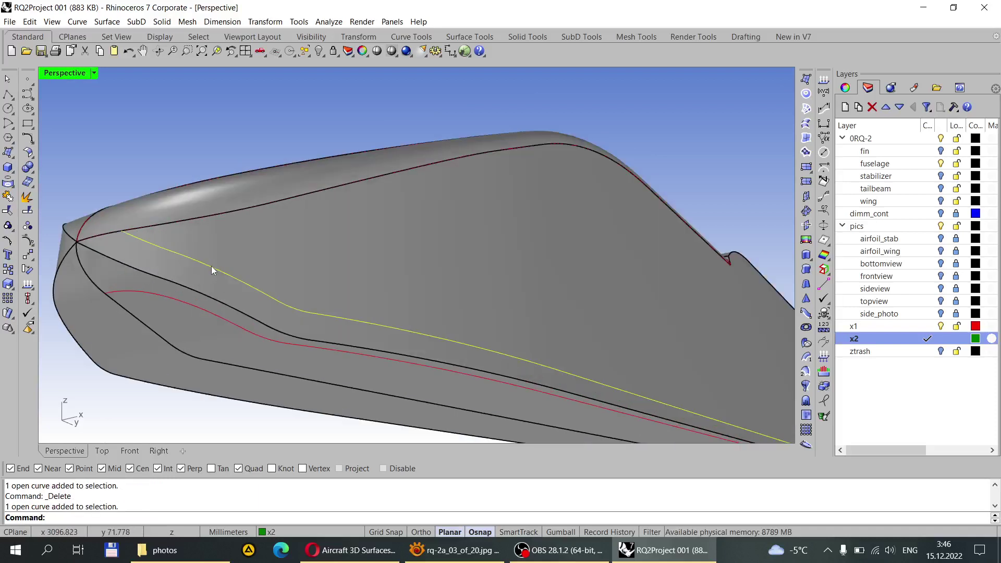
click(264, 533)
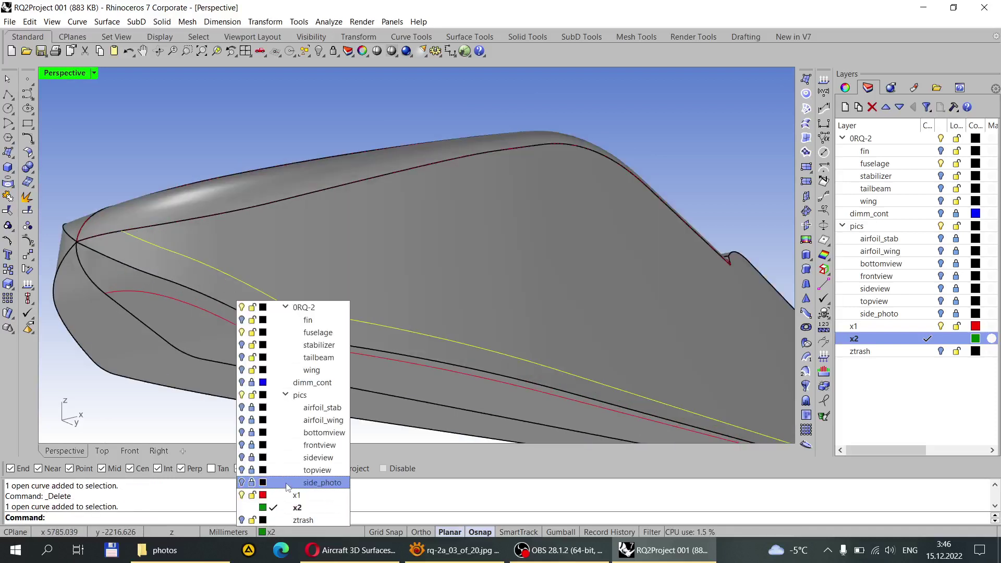
click(298, 498)
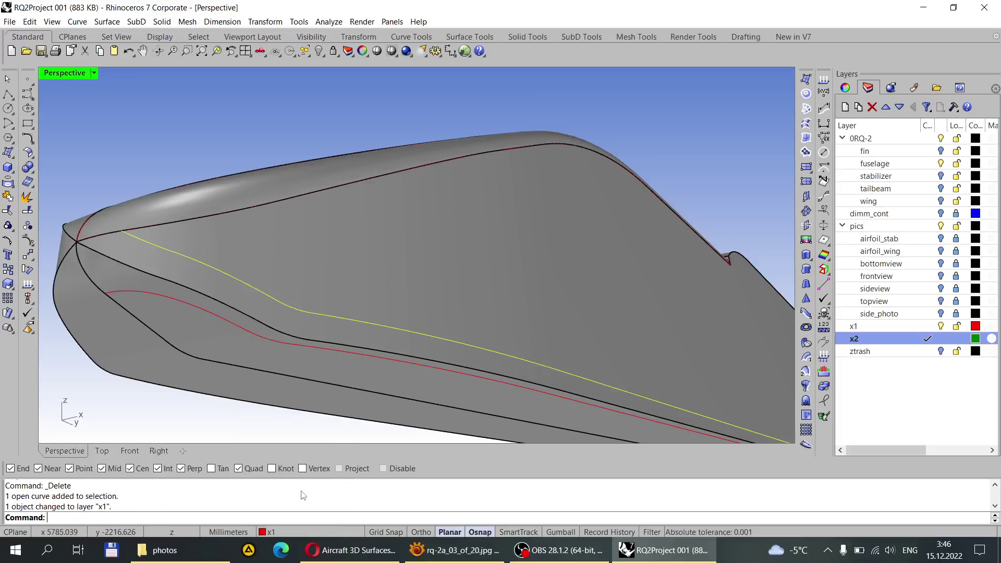
Step: Make x1 current and rebuild the offset curve with 71 points at degree 2, viewed from the Right
click(932, 327)
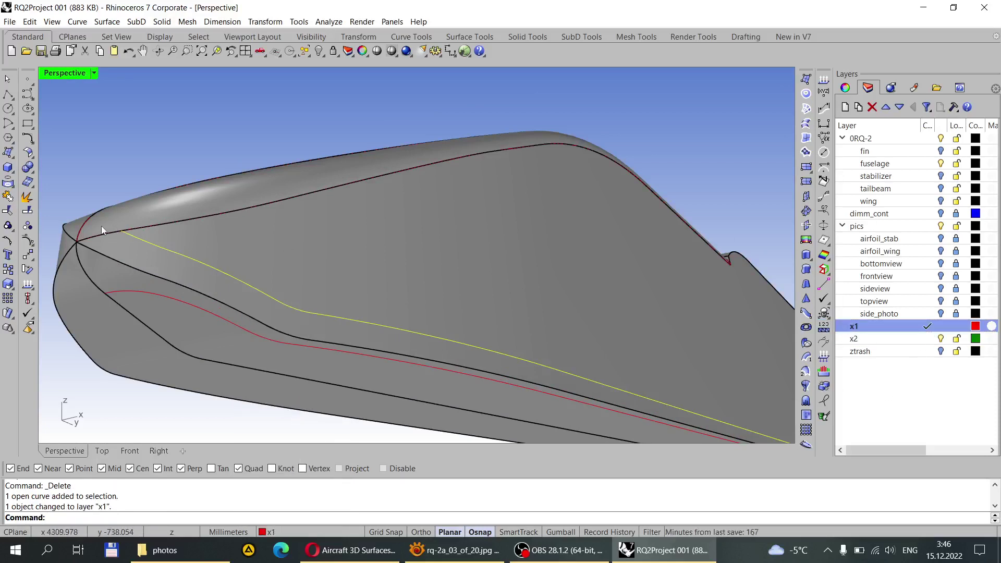
text(Rebuild)
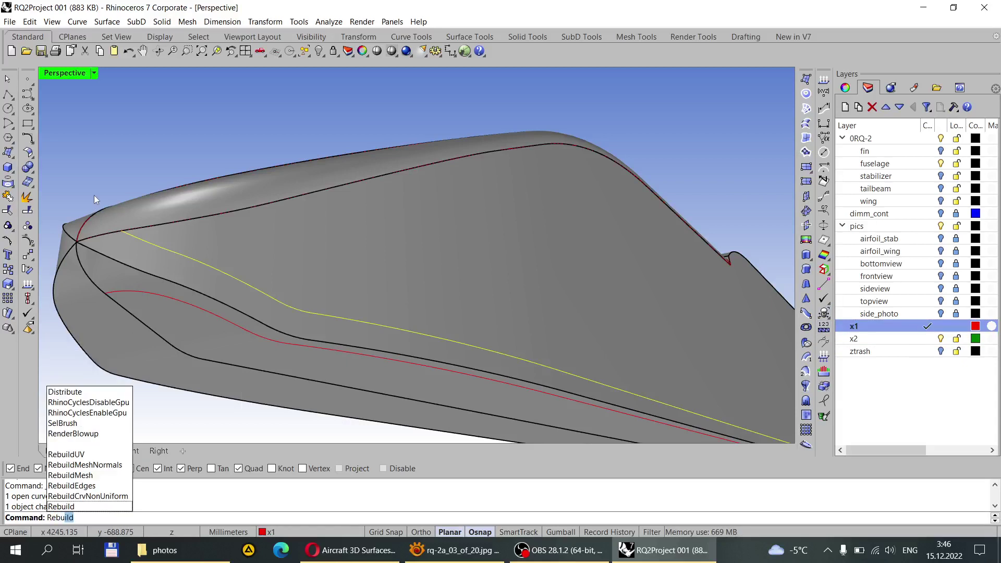
key(Return)
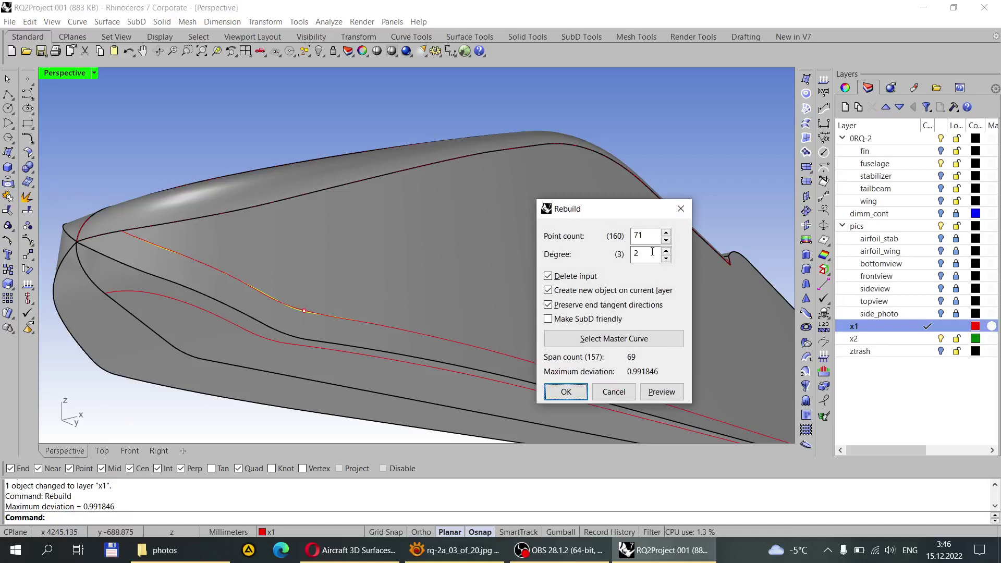
click(567, 392)
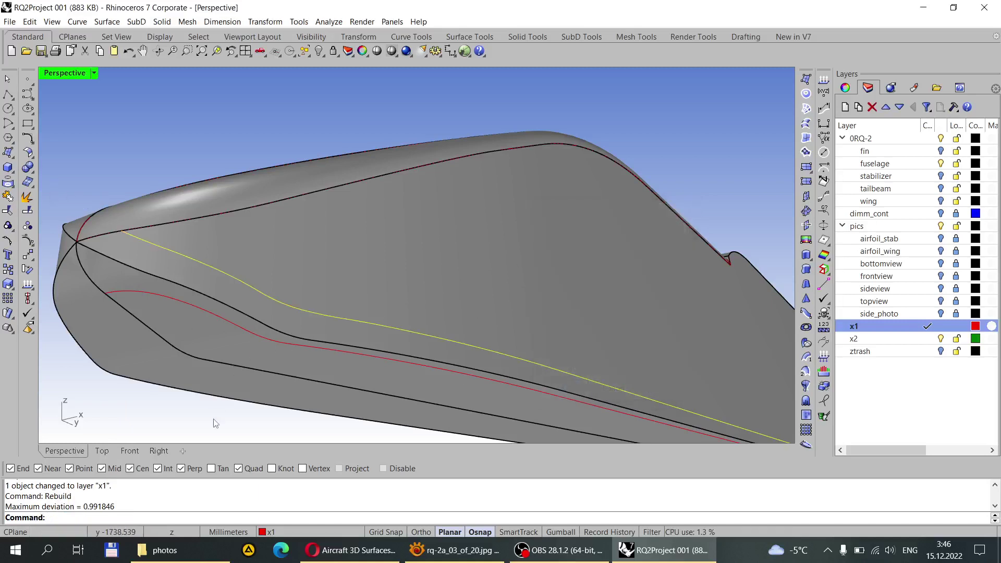
key(ctrl+F3)
scroll(292, 330, up, 5)
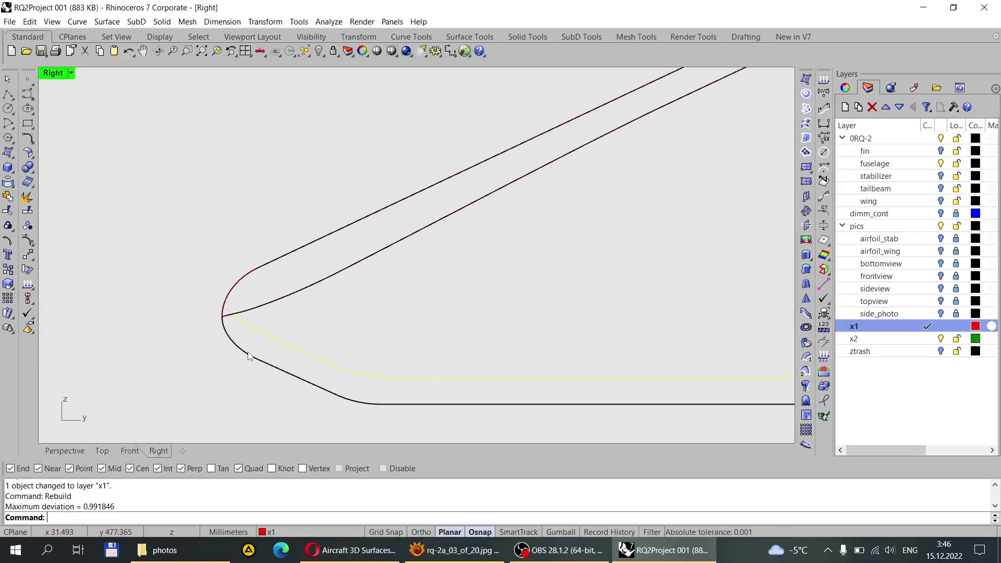
scroll(215, 324, up, 3)
scroll(203, 277, up, 1)
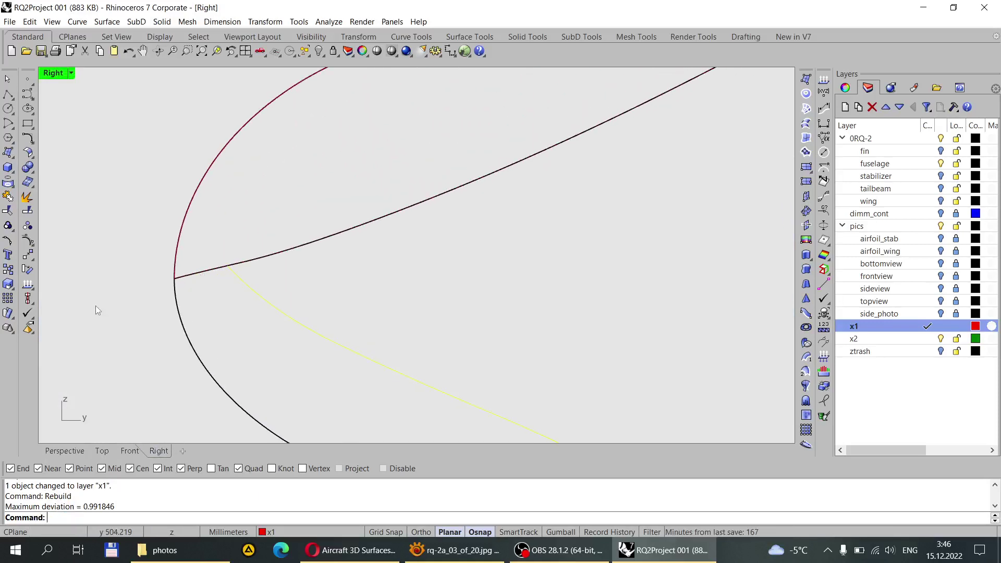
Step: Turn on control points and snap the point near the junction onto the curve intersection
click(28, 240)
scroll(194, 264, up, 1)
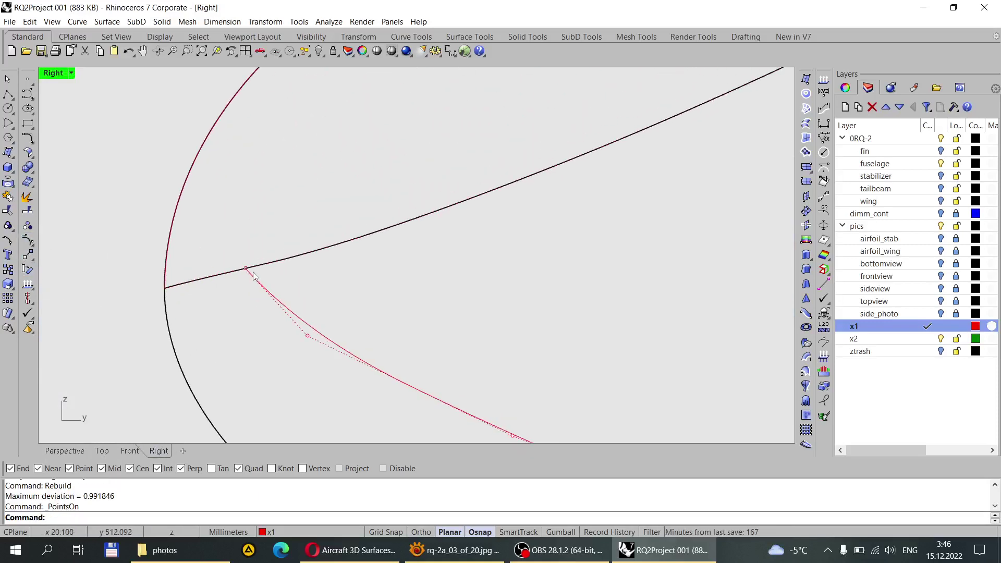
click(246, 269)
mouse_move(246, 272)
mouse_down()
mouse_move(166, 289)
mouse_move(212, 292)
mouse_move(254, 274)
mouse_move(245, 270)
mouse_up()
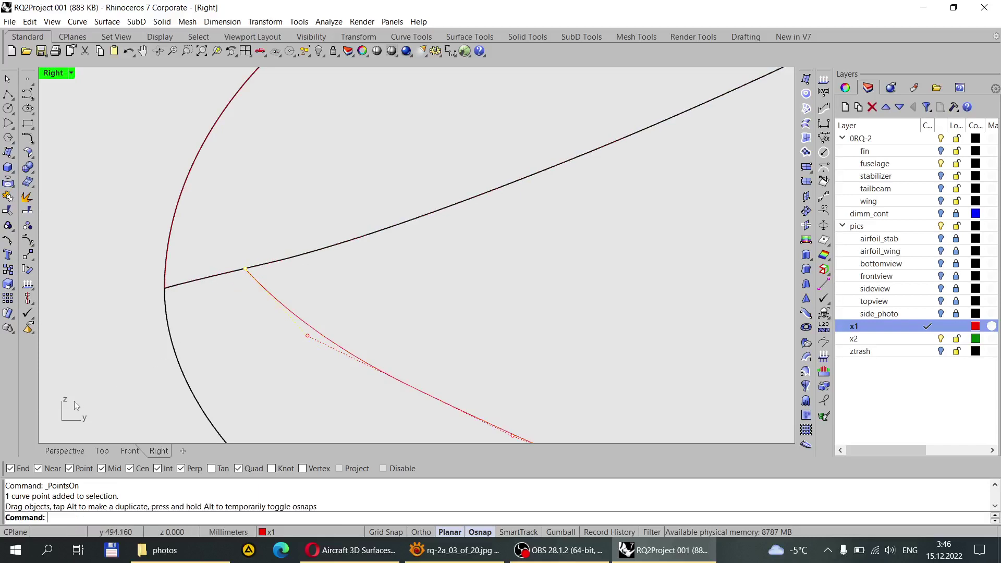
Step: In Perspective, snap the curve's end point onto the nose intersection with fuselage layers hidden
click(66, 451)
mouse_move(186, 341)
right_down()
mouse_move(226, 331)
mouse_move(184, 275)
mouse_move(164, 164)
mouse_move(191, 295)
mouse_move(174, 218)
right_up()
scroll(217, 299, up, 2)
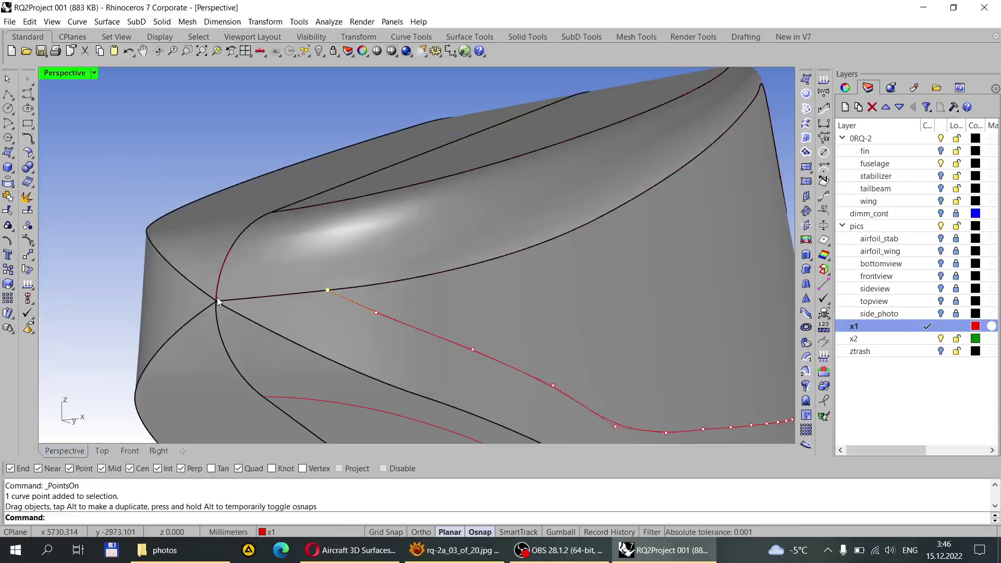
click(193, 50)
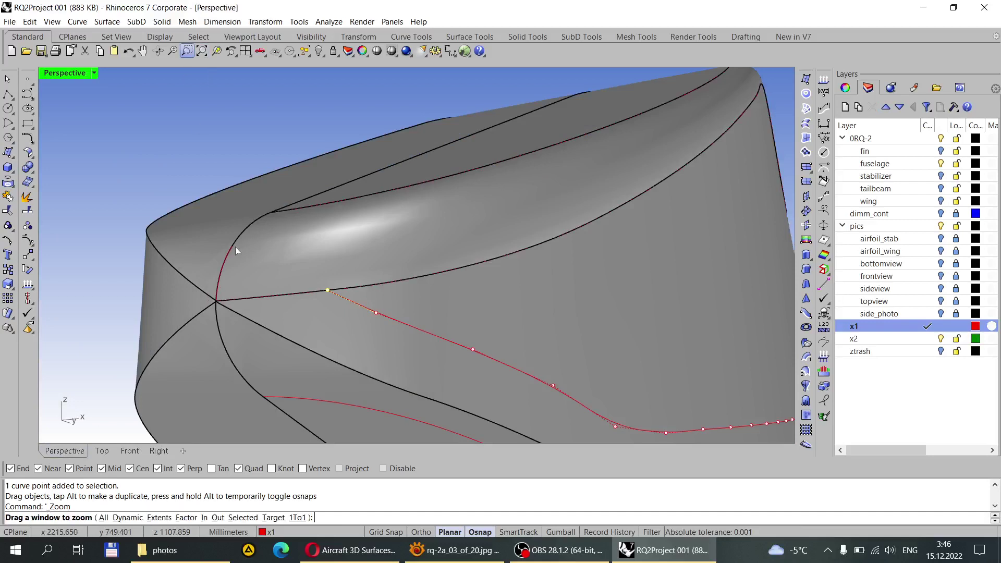
drag(214, 223, 372, 365)
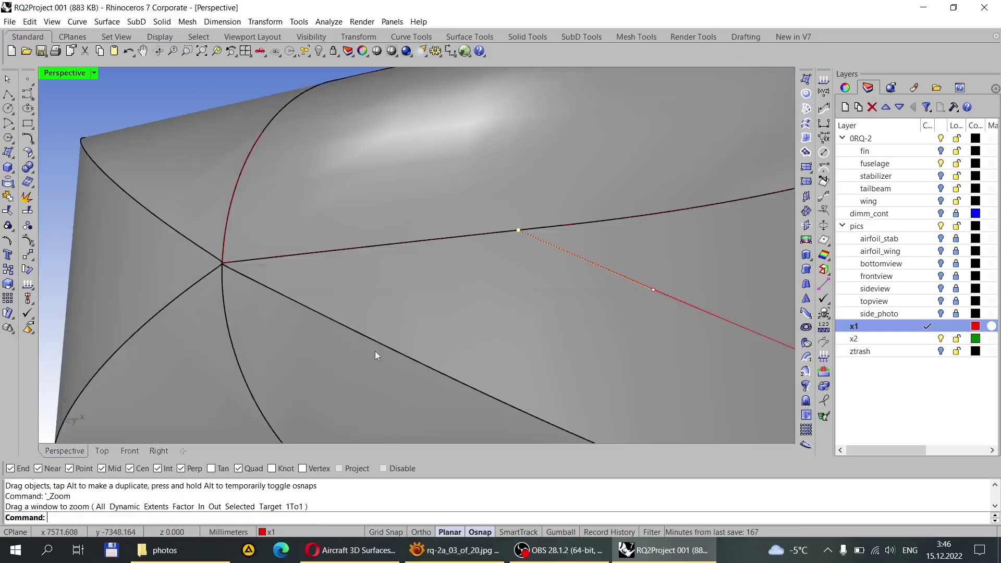
click(517, 233)
click(544, 264)
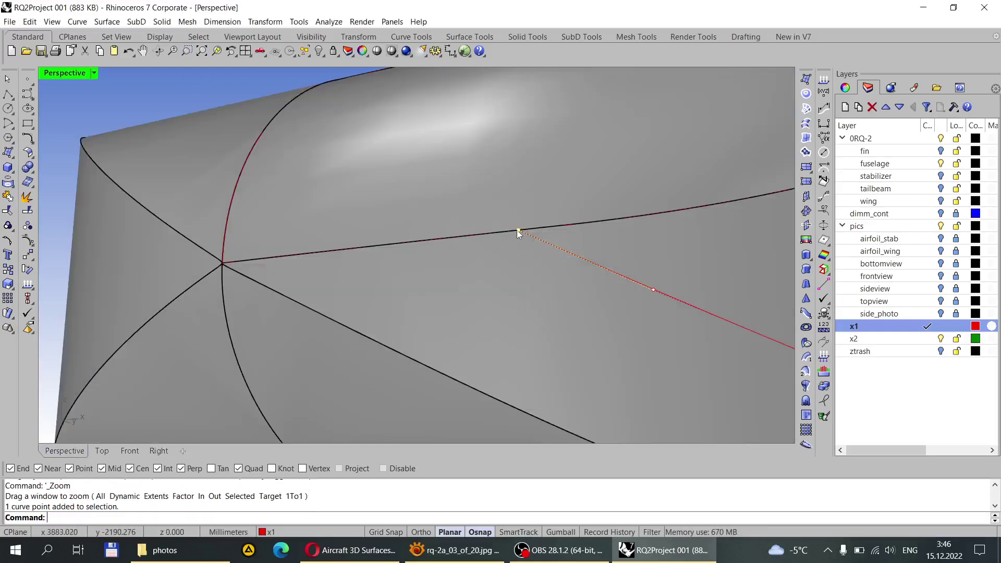
mouse_move(518, 232)
mouse_down()
mouse_move(222, 265)
mouse_move(489, 245)
mouse_move(519, 231)
mouse_up()
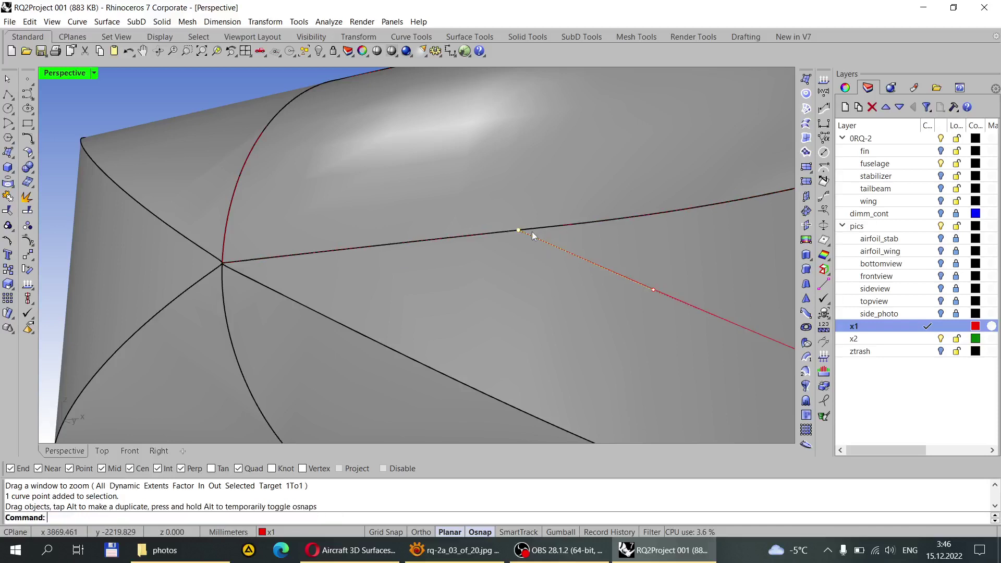
click(941, 139)
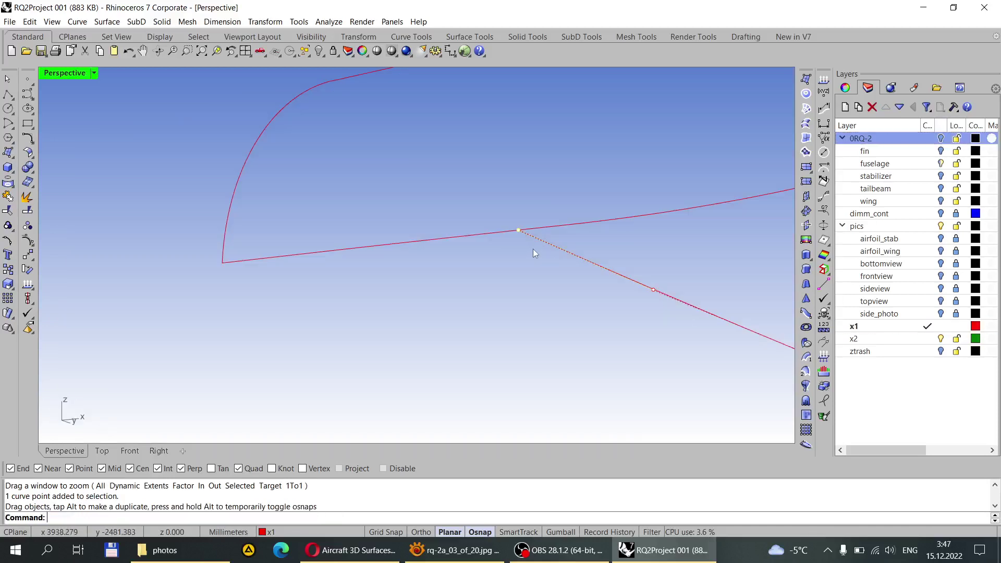
drag(520, 230, 243, 260)
Step: Return to the Right view and show the 0RQ-2 fuselage layers again
scroll(256, 221, down, 2)
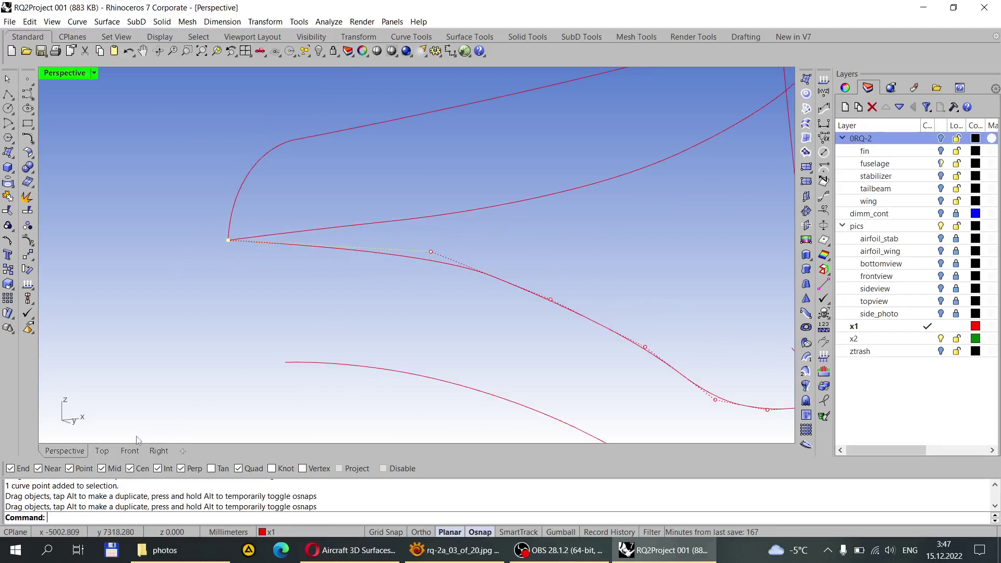
click(163, 450)
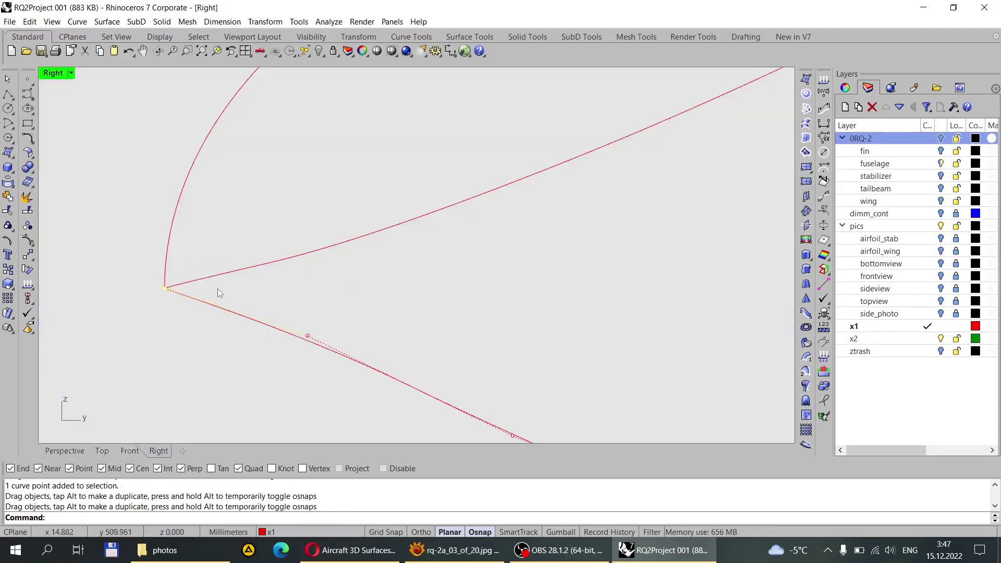
scroll(219, 293, down, 3)
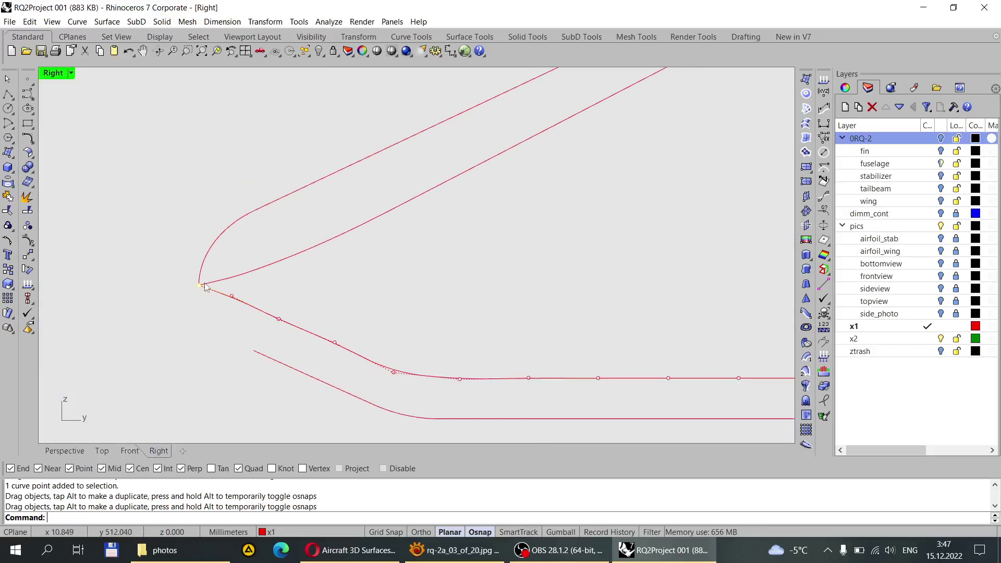
click(942, 139)
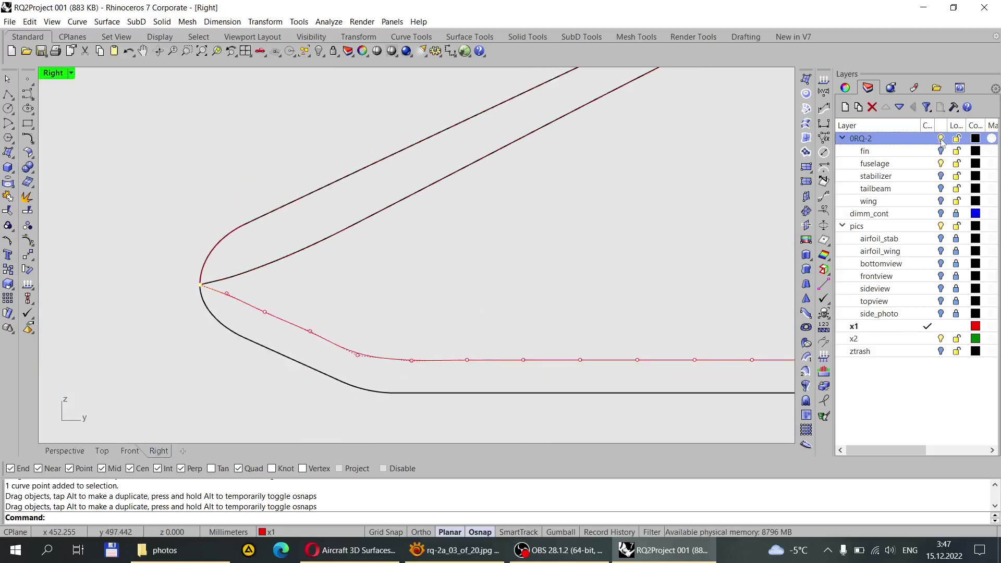
scroll(242, 317, up, 6)
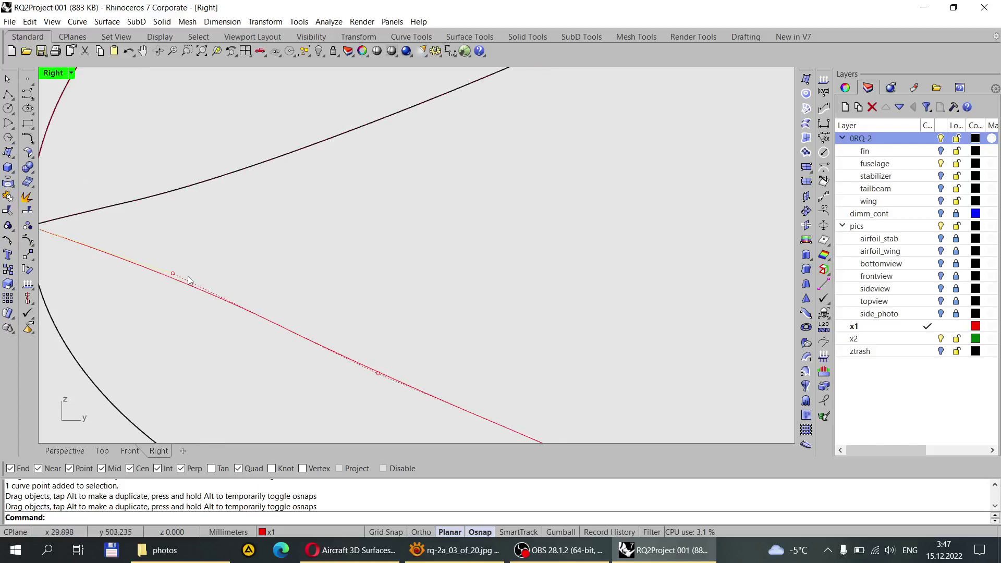
scroll(189, 280, down, 2)
Step: Raise three interior control points to smooth the curve, then turn control points off
shift+drag(326, 345, 329, 332)
scroll(188, 270, up, 2)
mouse_move(193, 282)
shift+mouse_down()
mouse_move(196, 258)
mouse_move(197, 271)
shift+mouse_up()
scroll(264, 264, down, 3)
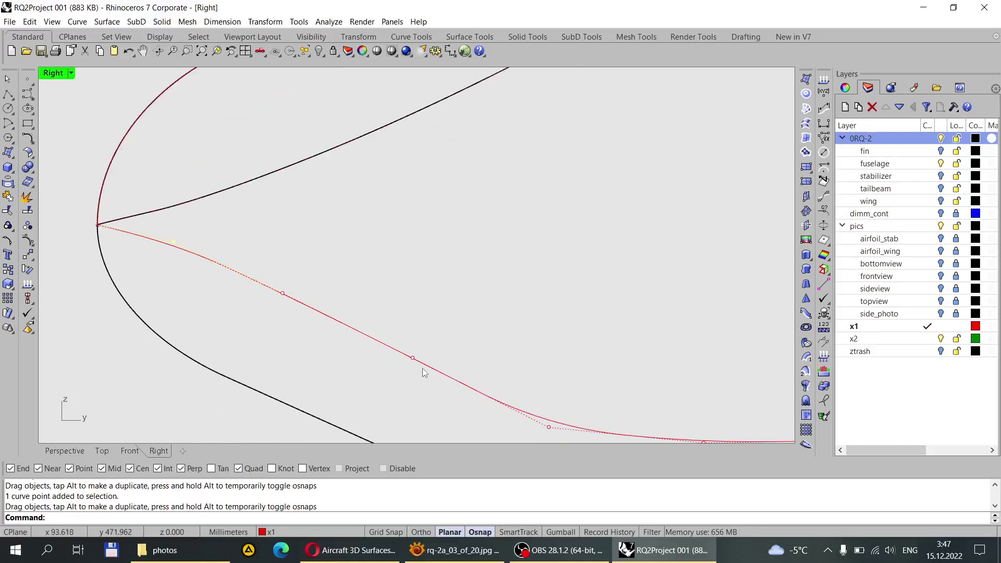
scroll(273, 304, up, 2)
scroll(331, 295, up, 2)
shift+drag(331, 295, 333, 287)
scroll(277, 271, down, 2)
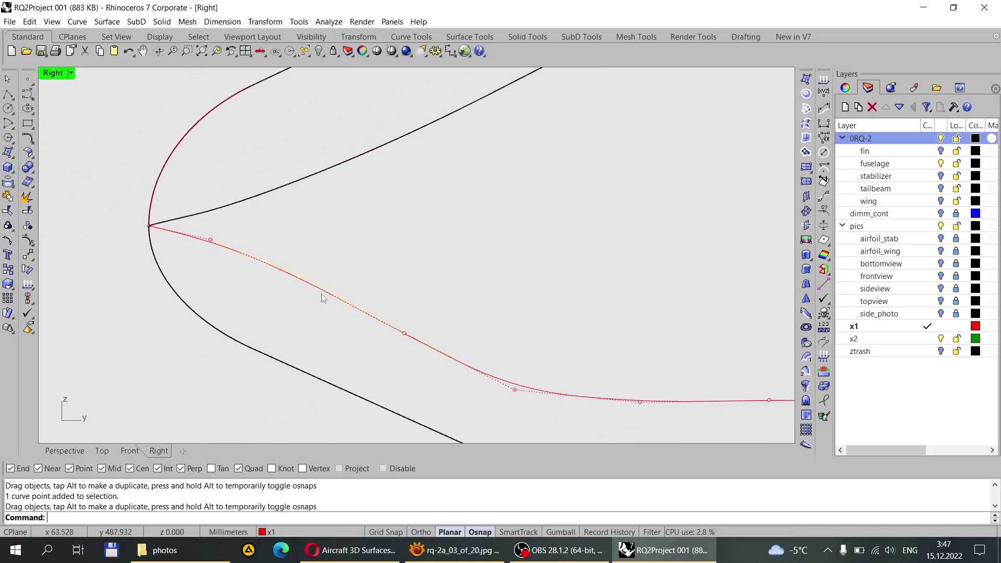
key(Escape)
scroll(299, 264, down, 2)
scroll(300, 283, down, 5)
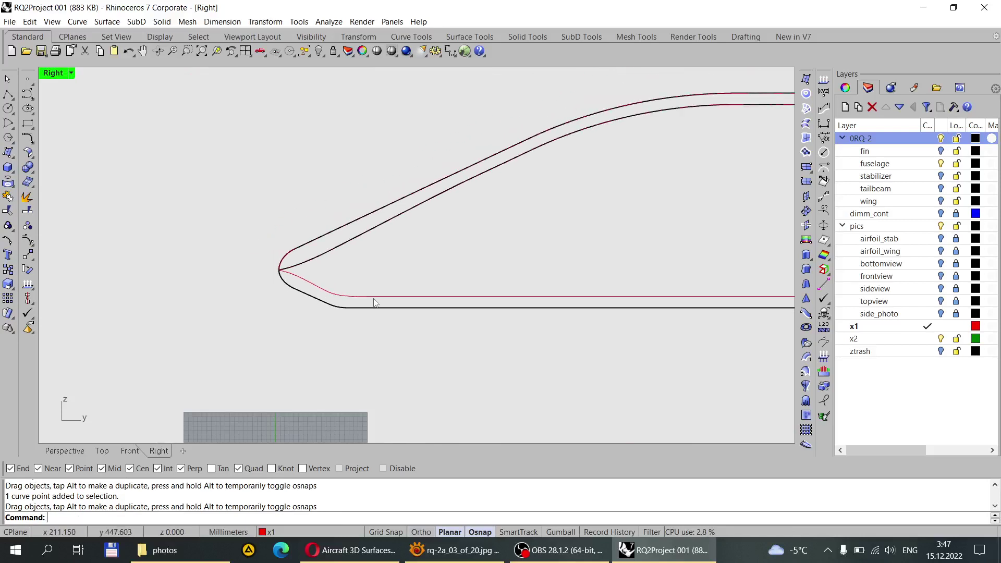
Step: Make x2 current and project the lower curves onto all fuselage objects
click(929, 342)
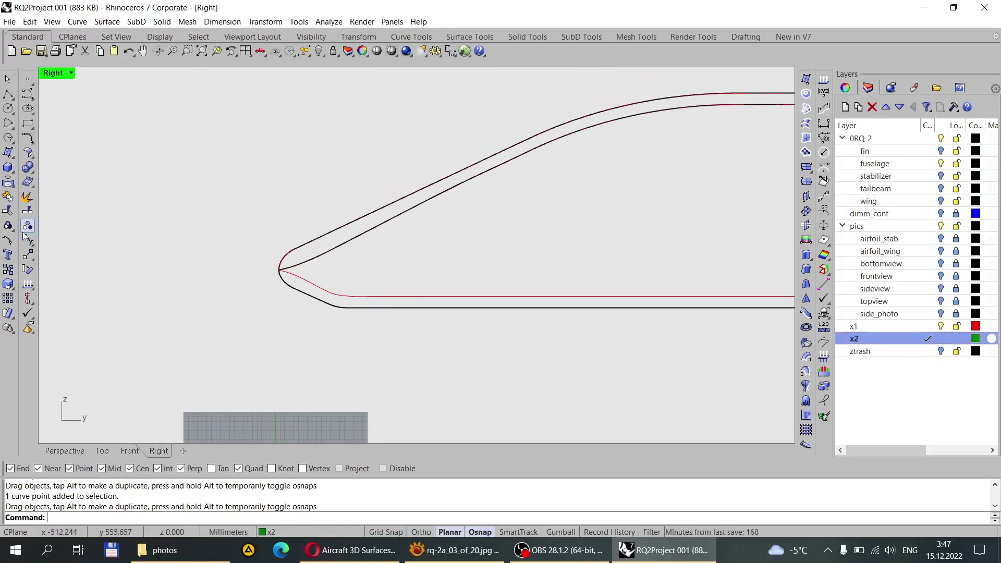
click(6, 183)
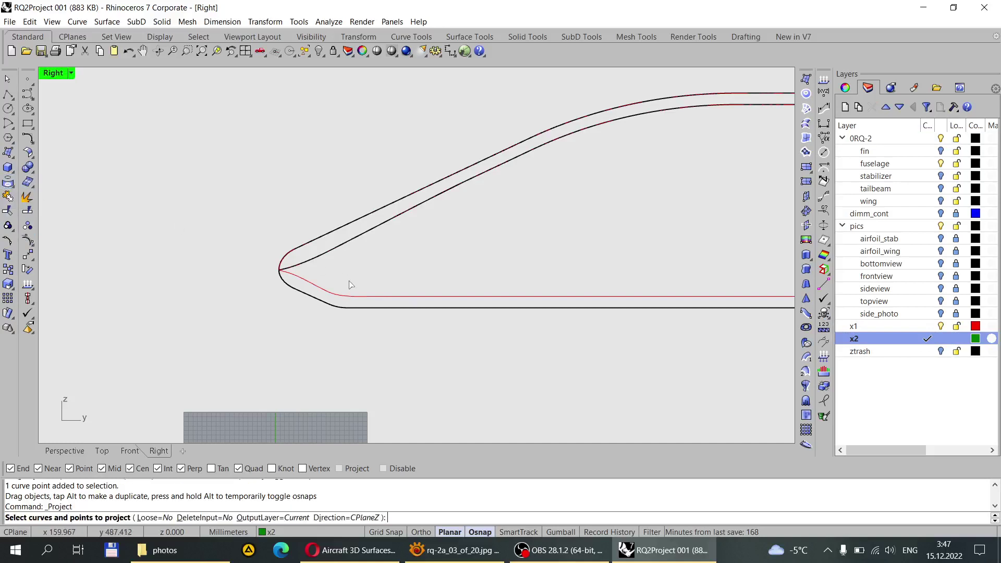
scroll(338, 300, up, 6)
click(342, 292)
scroll(280, 282, down, 6)
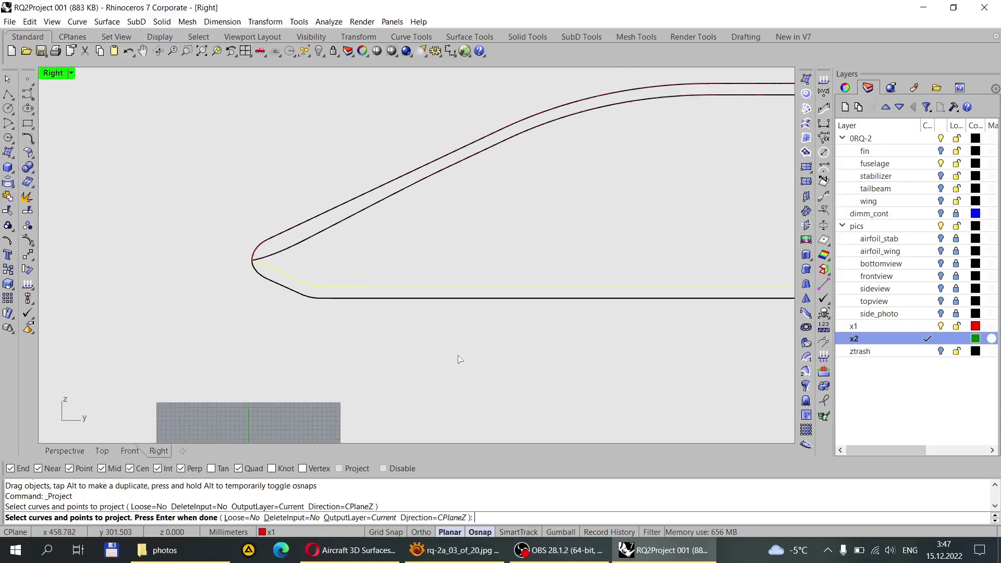
drag(460, 349, 392, 275)
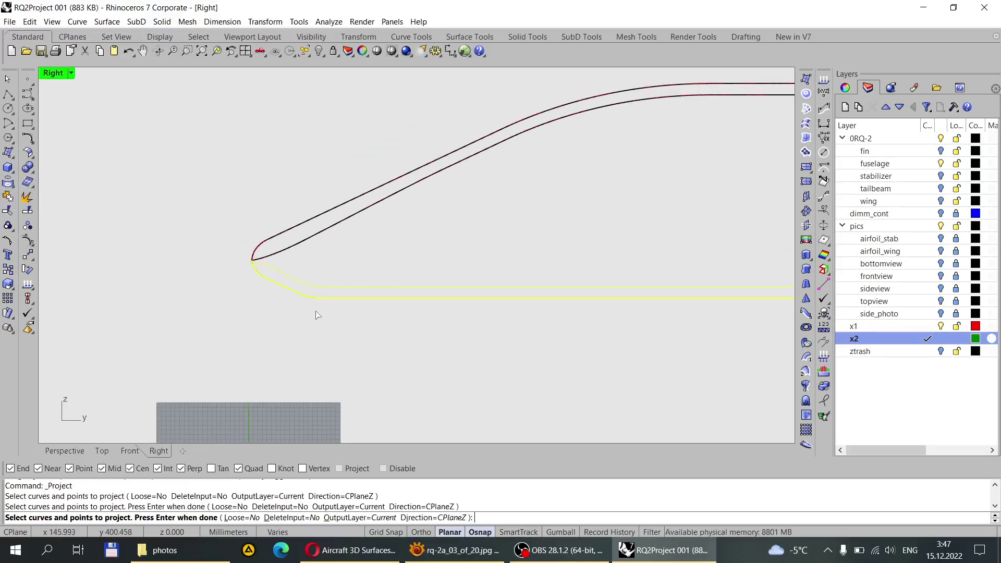
key(Return)
key(ctrl+a)
key(Escape)
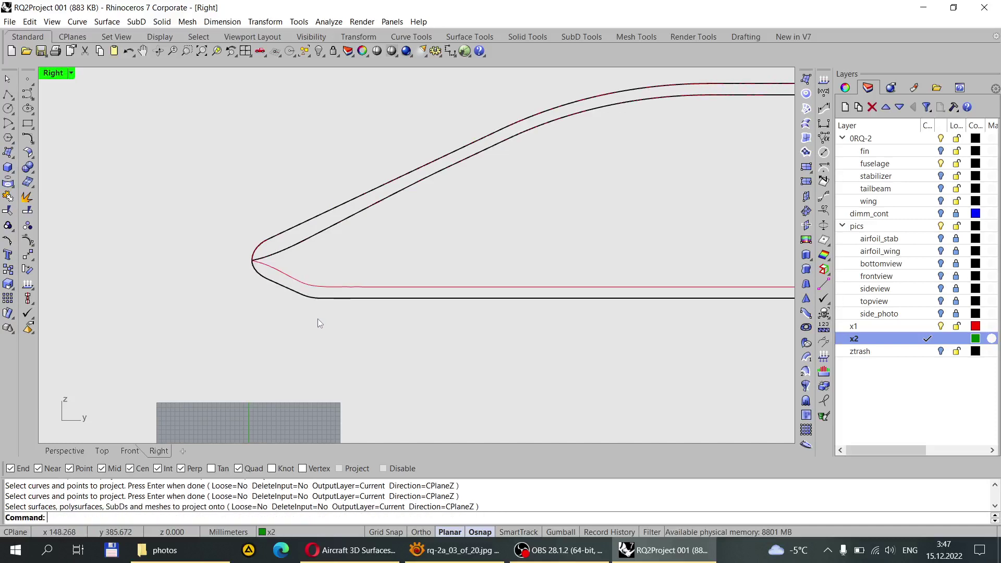
Step: Check the overlapping projected curves in Perspective, cancelling the ambiguous pick
click(63, 450)
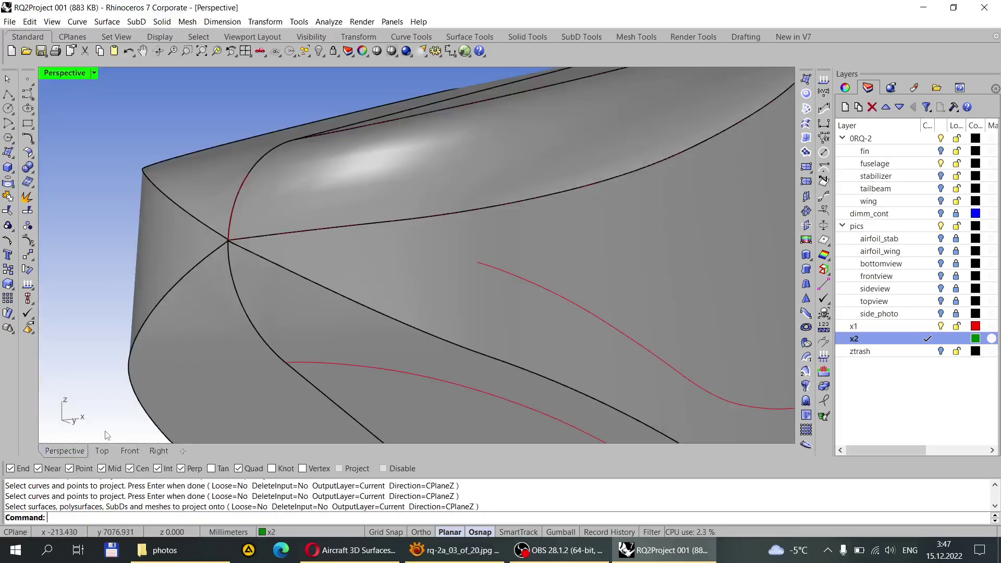
scroll(264, 347, down, 3)
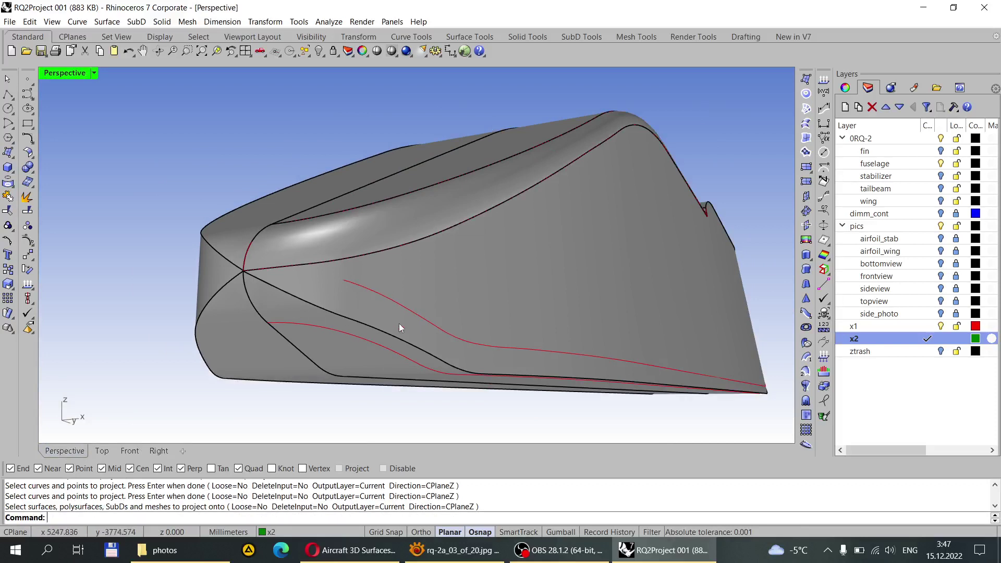
click(424, 322)
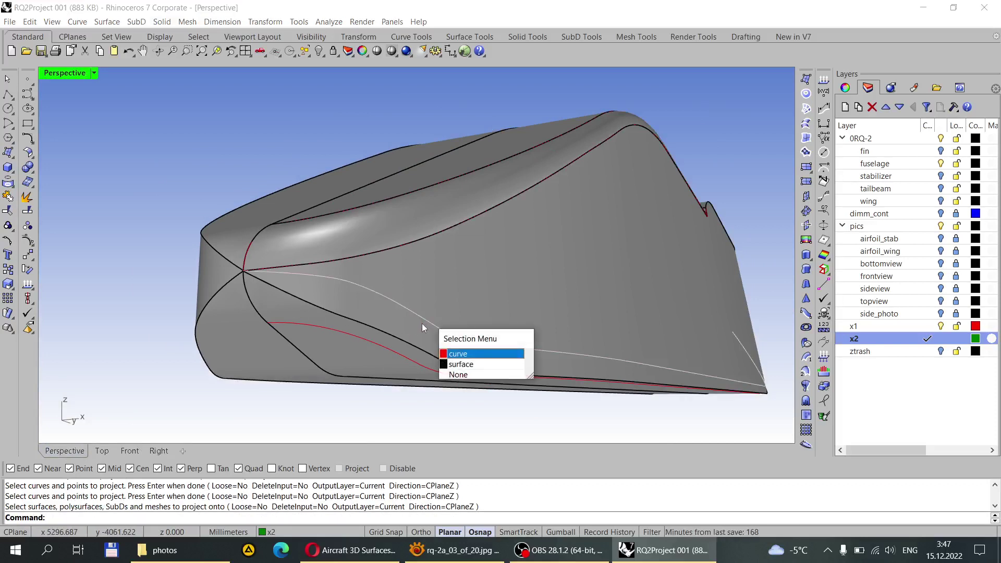
click(423, 326)
click(454, 340)
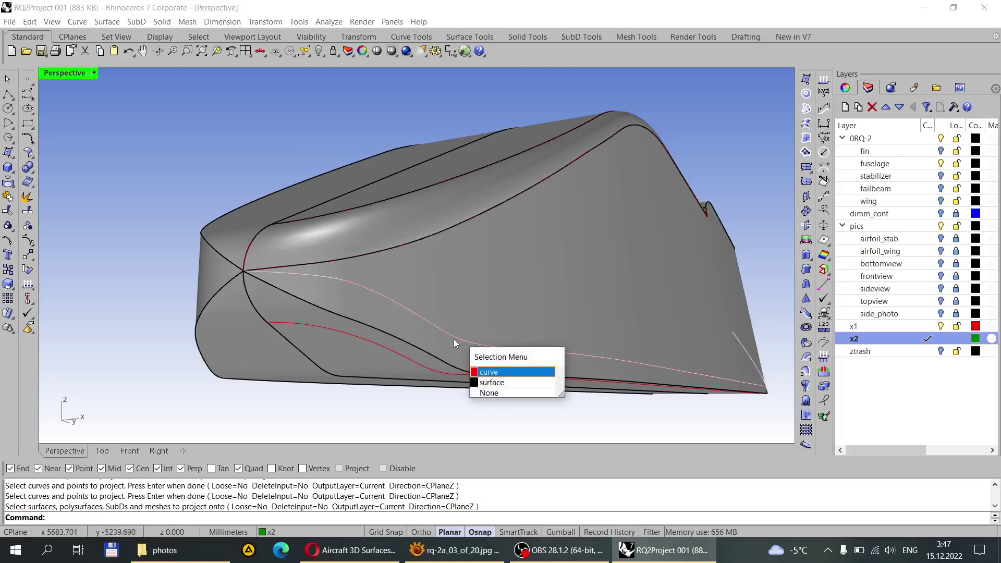
click(504, 393)
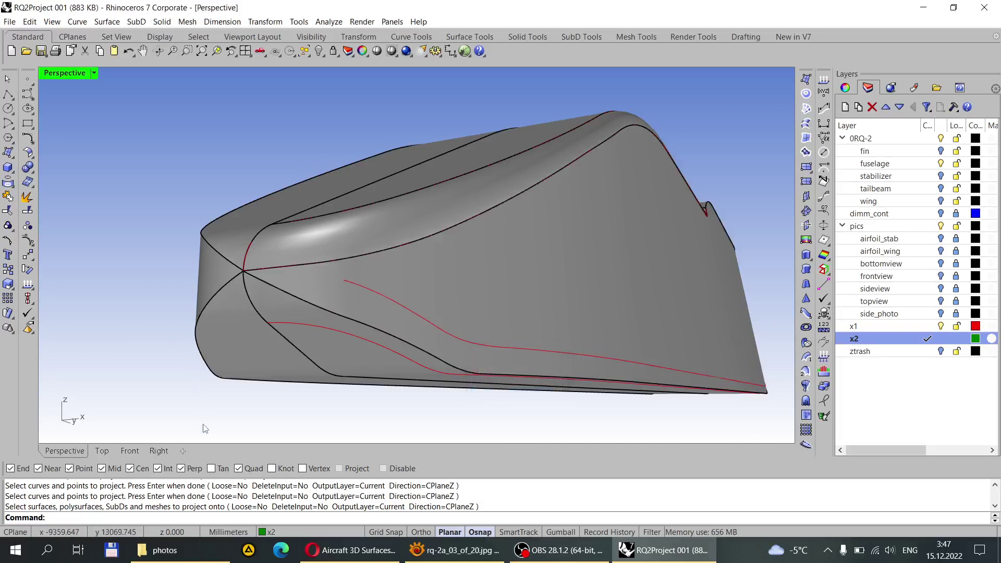
Step: From the Right view, project the lower seam curve onto the fuselage surfaces
click(158, 452)
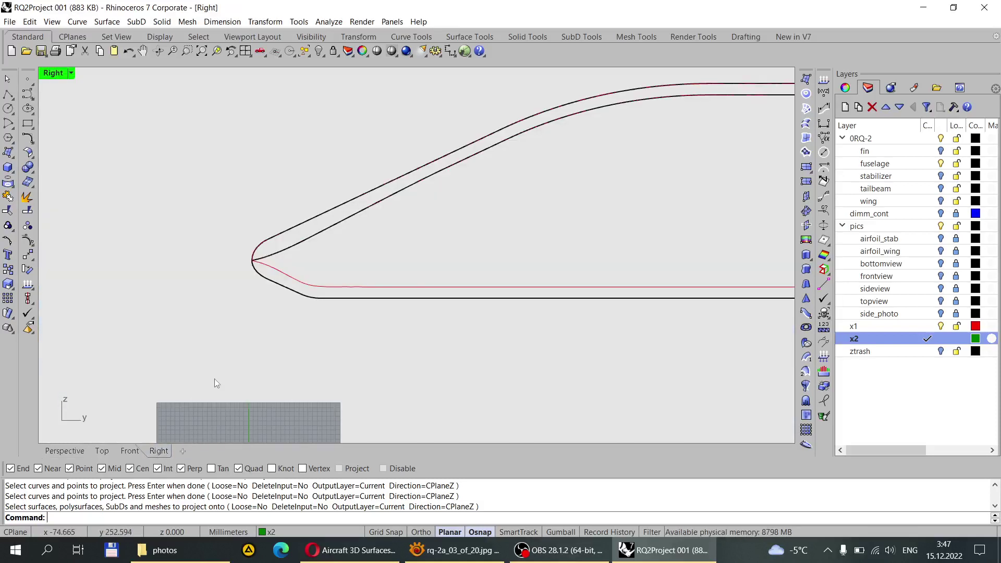
click(9, 185)
click(363, 294)
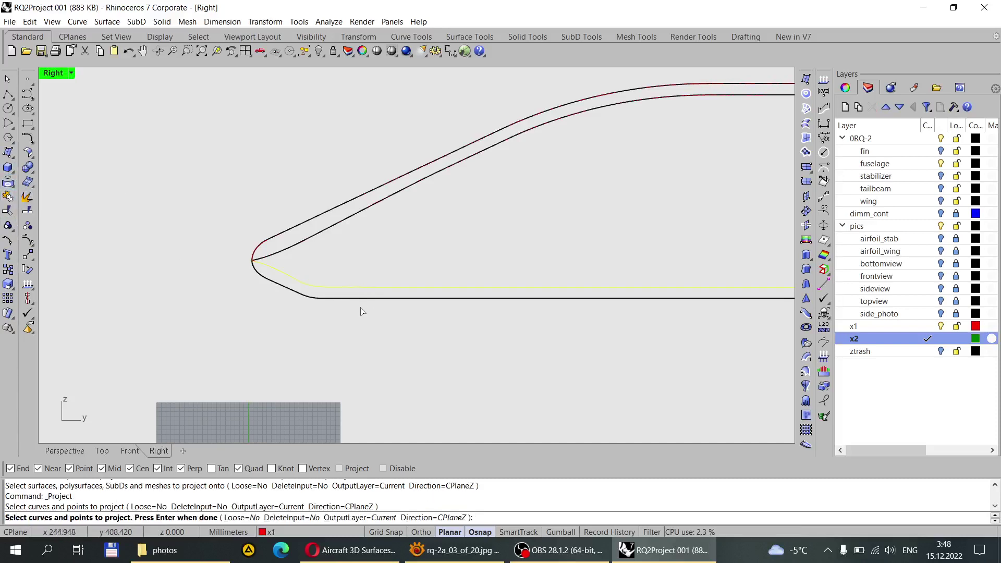
key(Return)
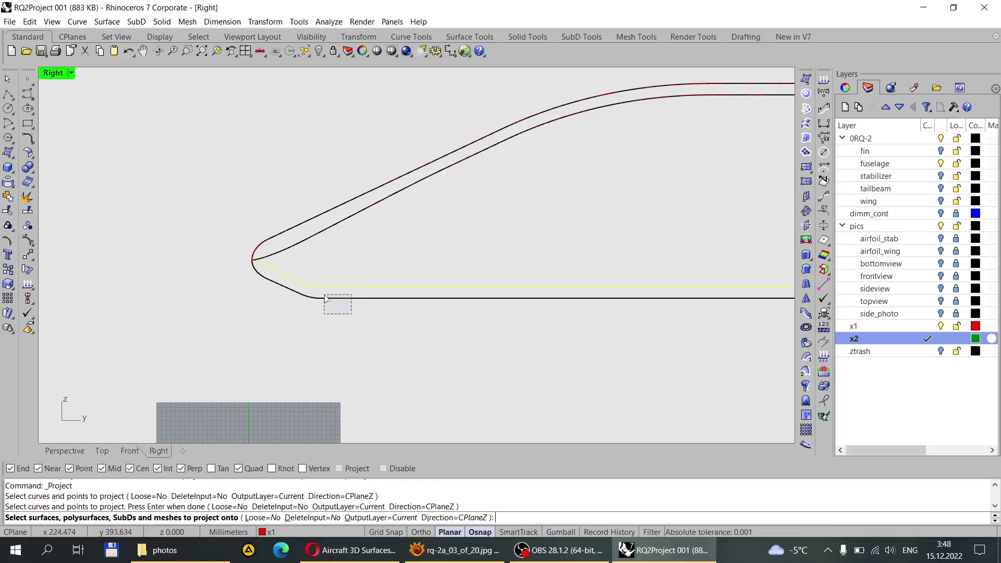
drag(325, 298, 323, 298)
key(Return)
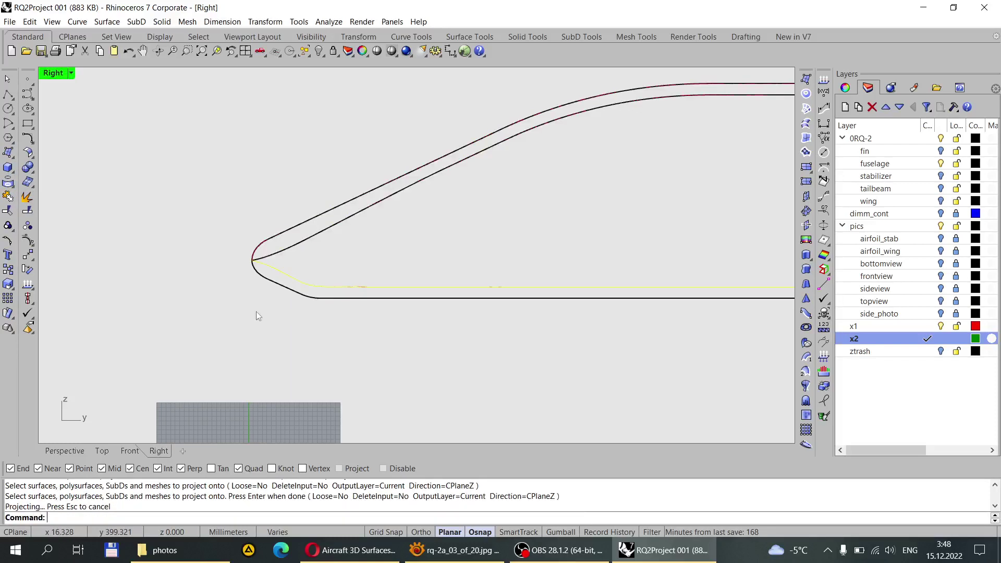
Step: Delete the unwanted extra projected curves, keeping only one
click(64, 451)
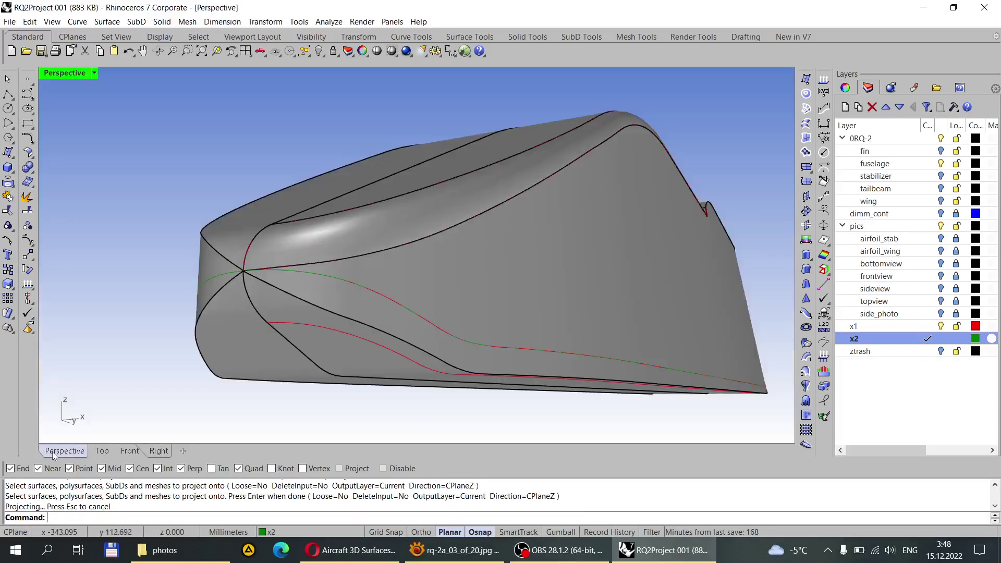
scroll(395, 317, up, 5)
click(249, 279)
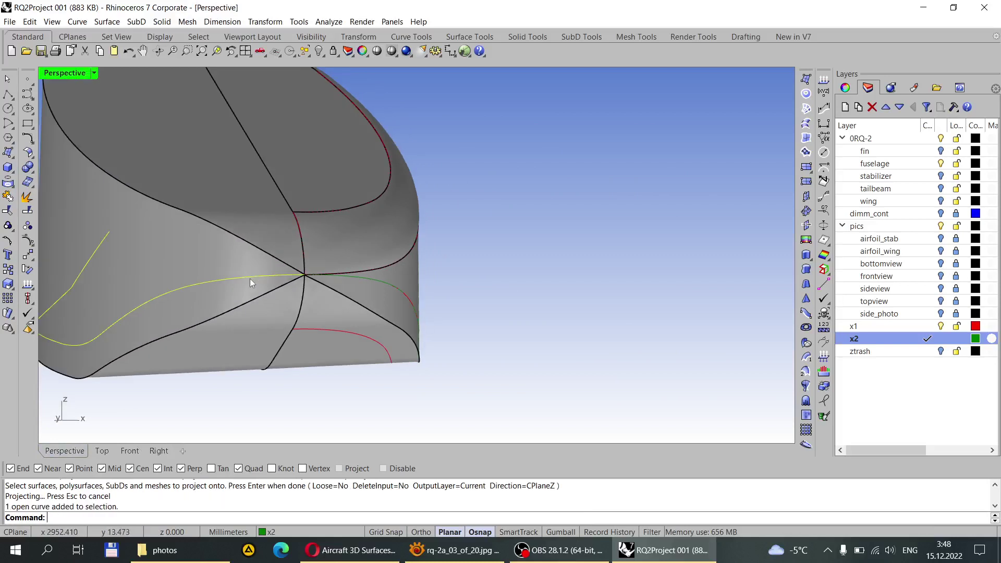
key(Delete)
right_drag(384, 314, 449, 330)
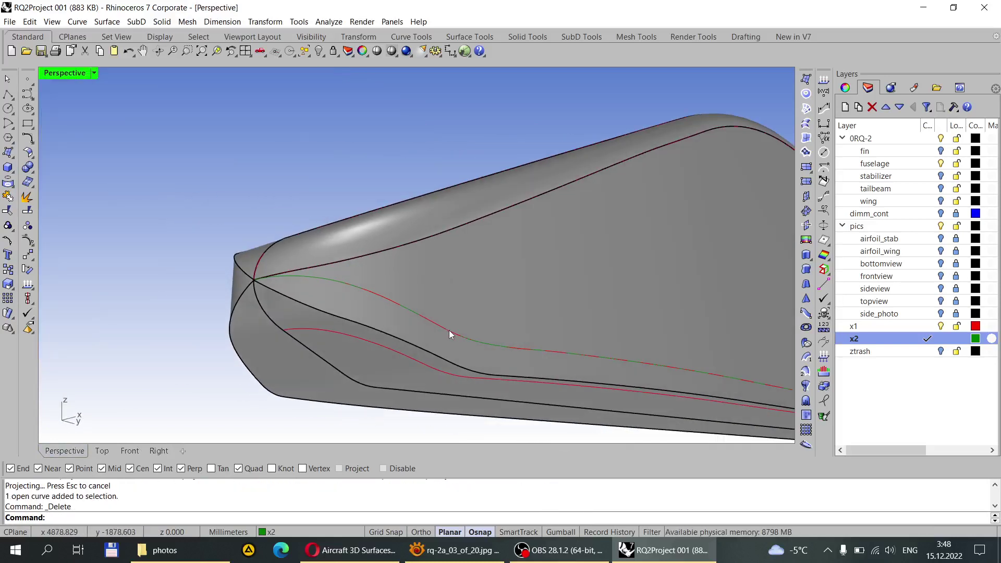
click(449, 330)
click(498, 362)
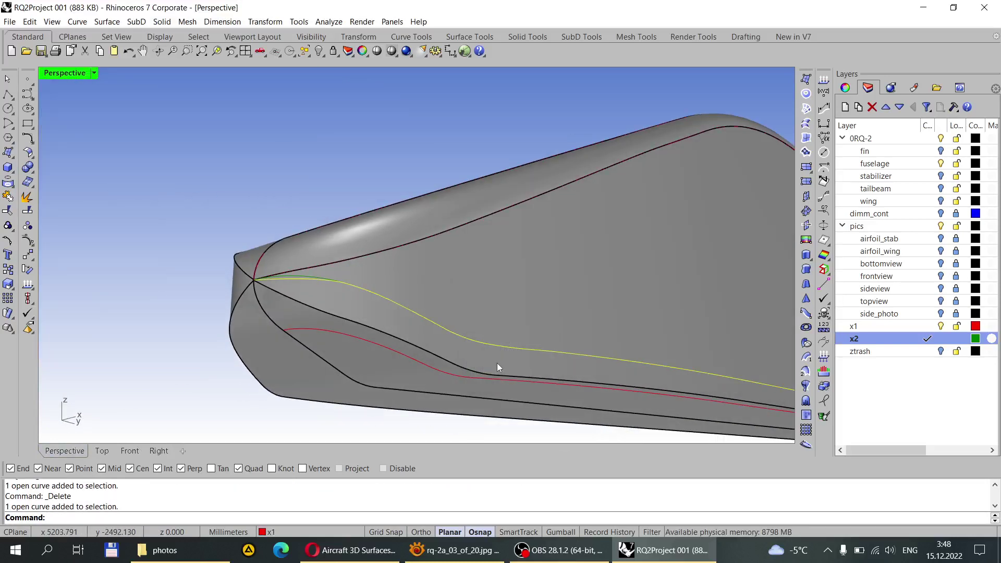
key(Delete)
Step: Move the remaining projected curve to layer x1
click(462, 337)
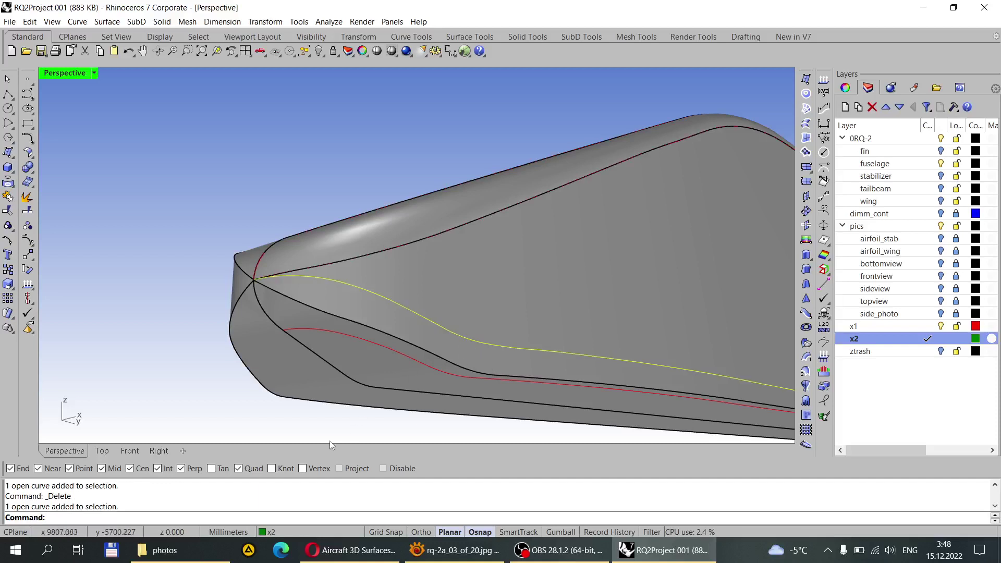
click(260, 532)
click(269, 496)
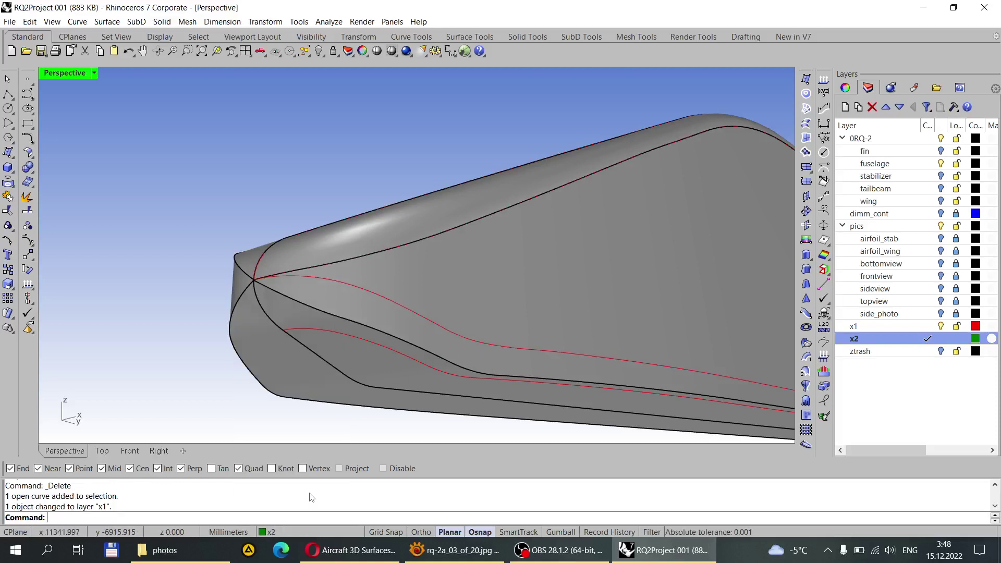
right_drag(285, 383, 453, 344)
Step: Duplicate the fuselage's lower nose edge as a new curve with Duplicate Edge
right_drag(438, 379, 470, 254)
scroll(471, 254, up, 5)
right_drag(348, 277, 346, 278)
scroll(241, 222, up, 3)
scroll(241, 218, up, 2)
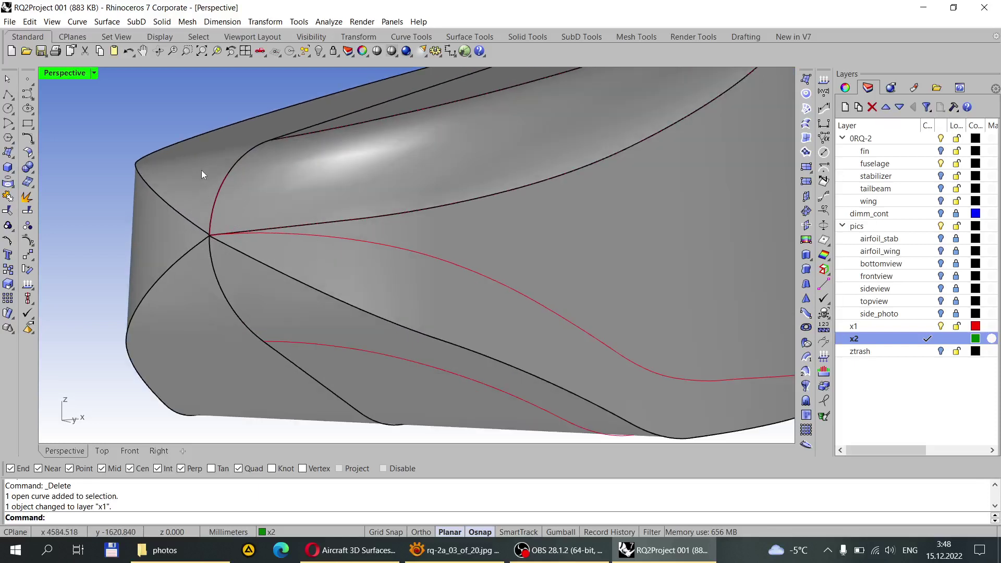
click(78, 21)
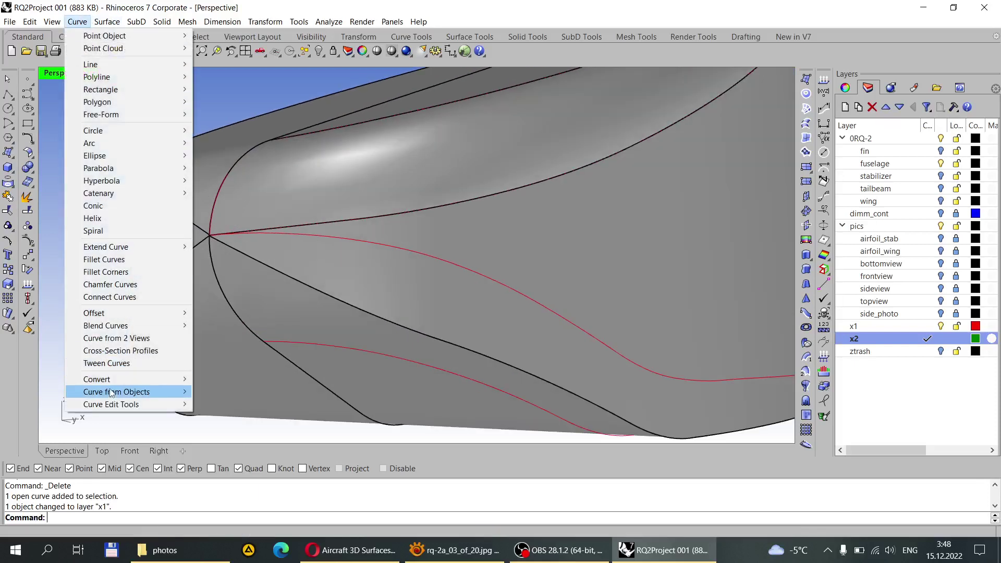
mouse_move(125, 392)
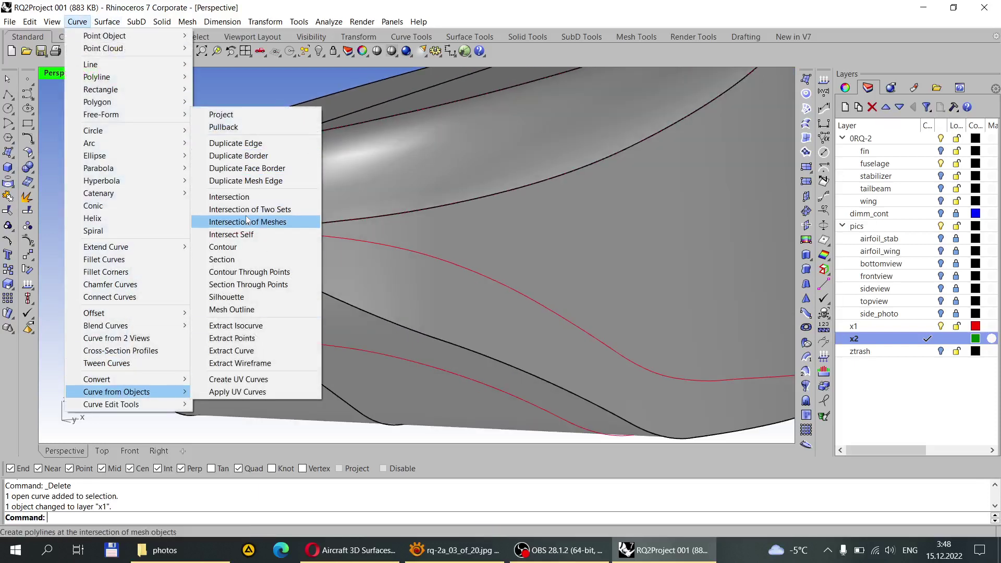
click(237, 143)
click(222, 288)
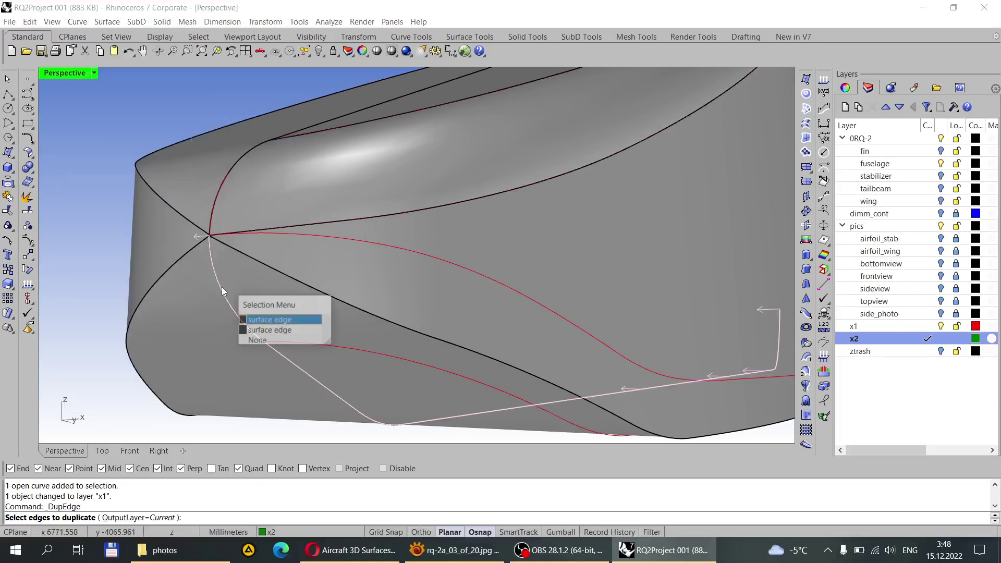
click(254, 319)
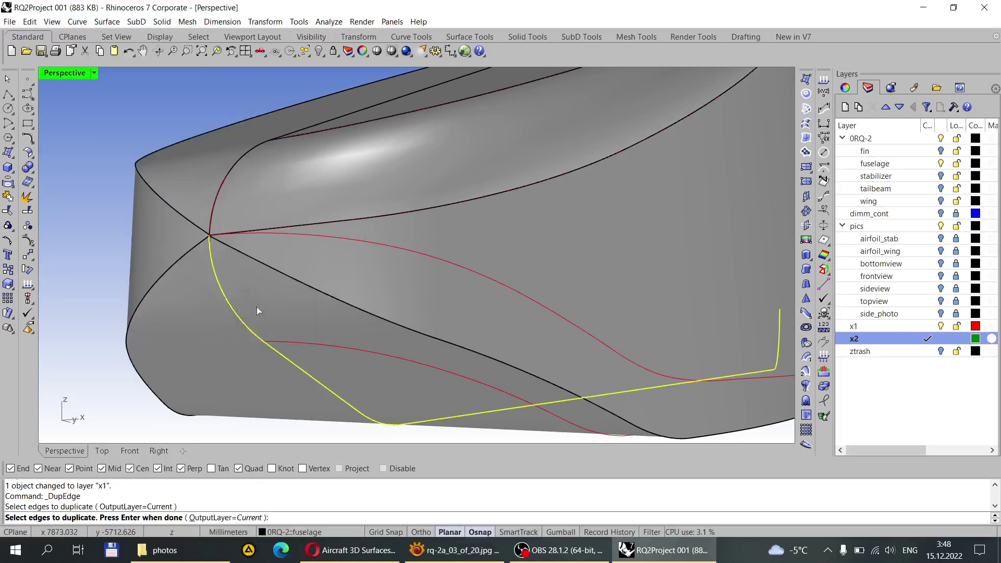
key(Return)
click(96, 256)
Step: Orbit and zoom out to view the fuselage's other end
scroll(123, 252, down, 8)
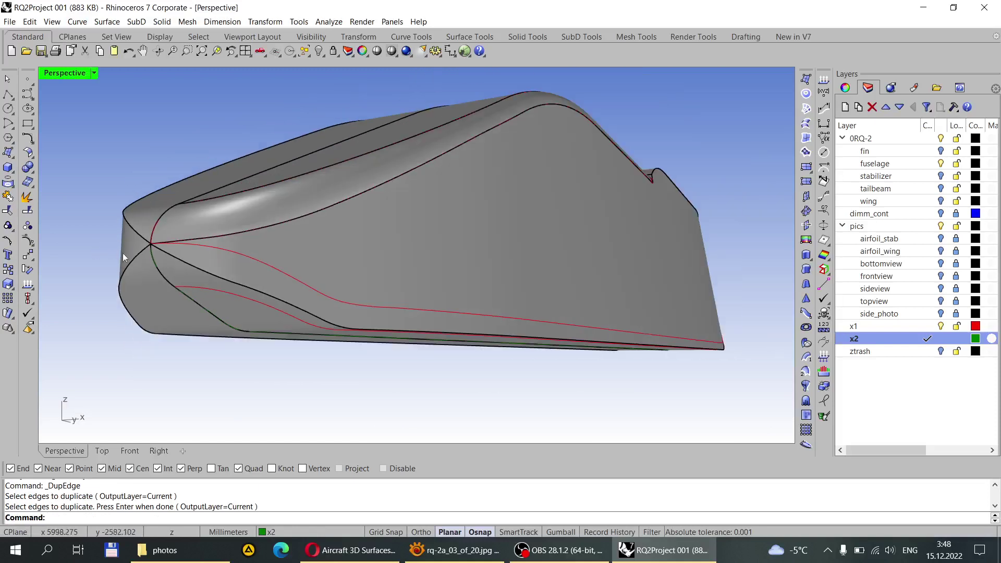
right_drag(444, 284, 571, 226)
scroll(190, 243, down, 4)
scroll(192, 243, down, 2)
scroll(210, 284, down, 8)
scroll(445, 271, up, 10)
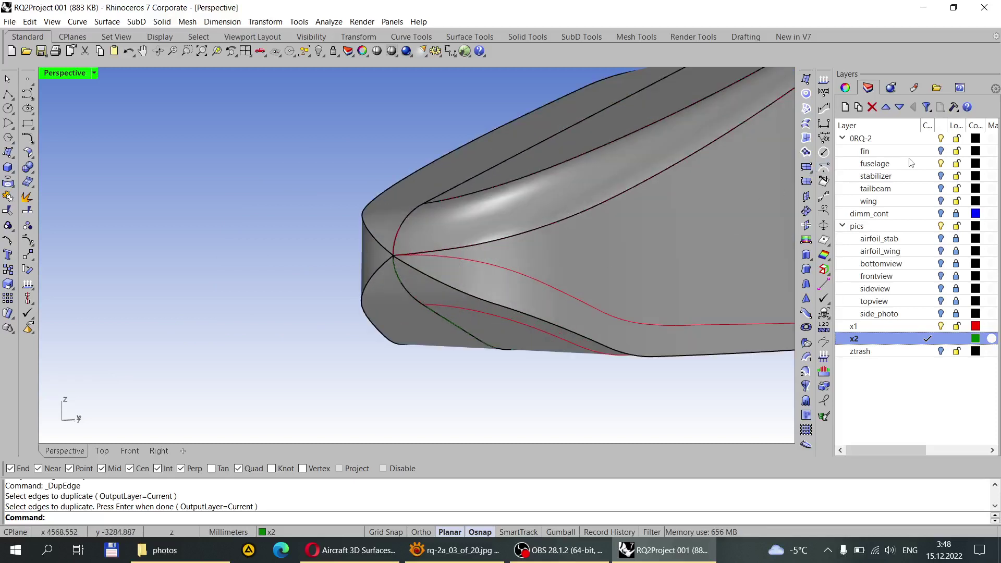
Step: Hide layer 0RQ-2 and trim the green edge copy at the lower red seam curve
click(941, 139)
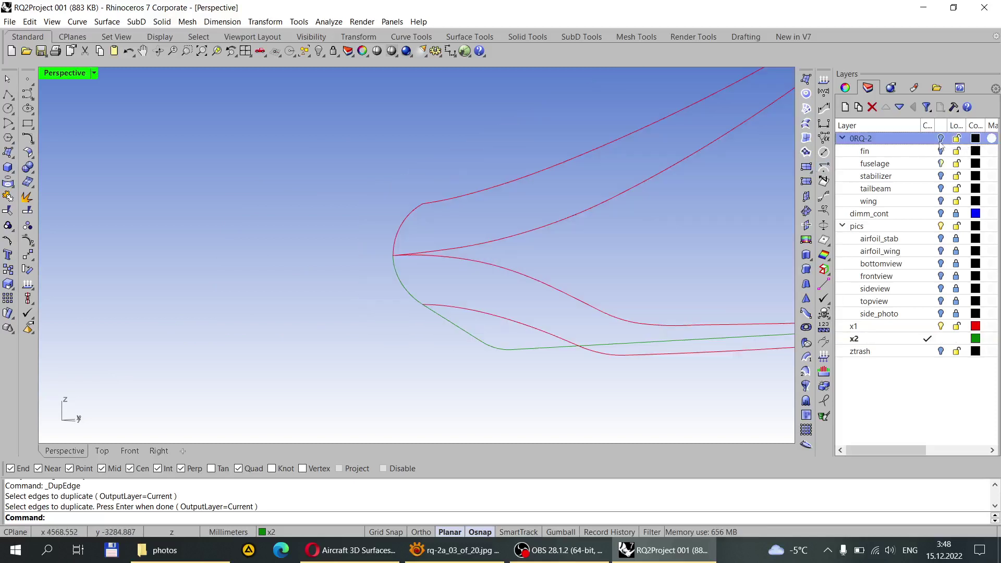
scroll(510, 270, up, 3)
right_drag(339, 254, 339, 255)
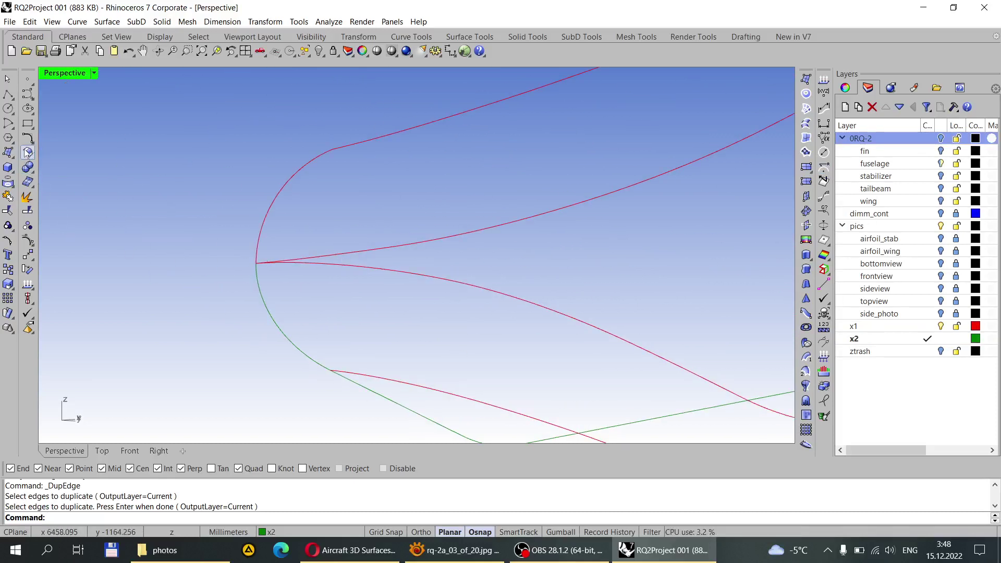
click(8, 211)
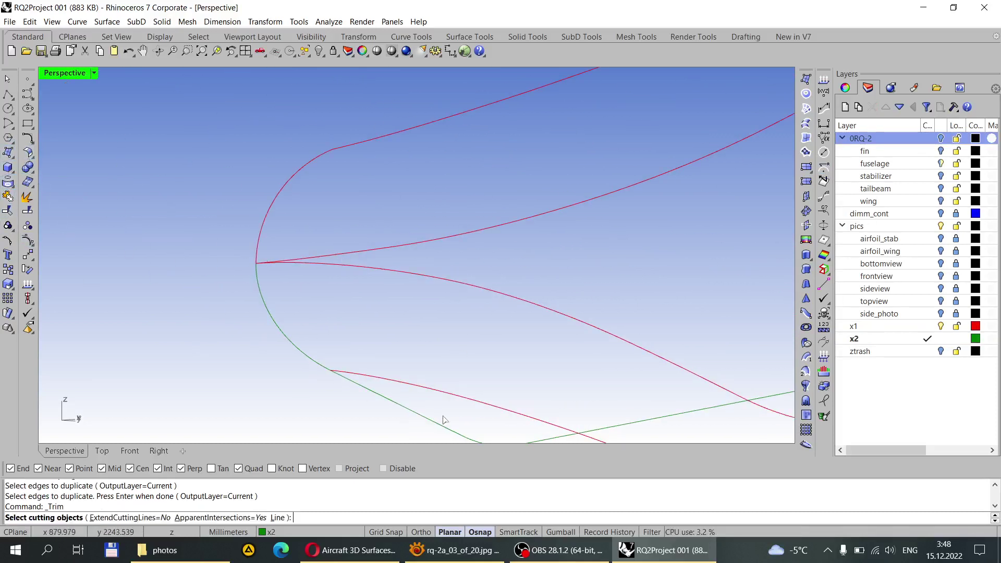
click(425, 388)
scroll(329, 320, down, 5)
scroll(375, 356, up, 5)
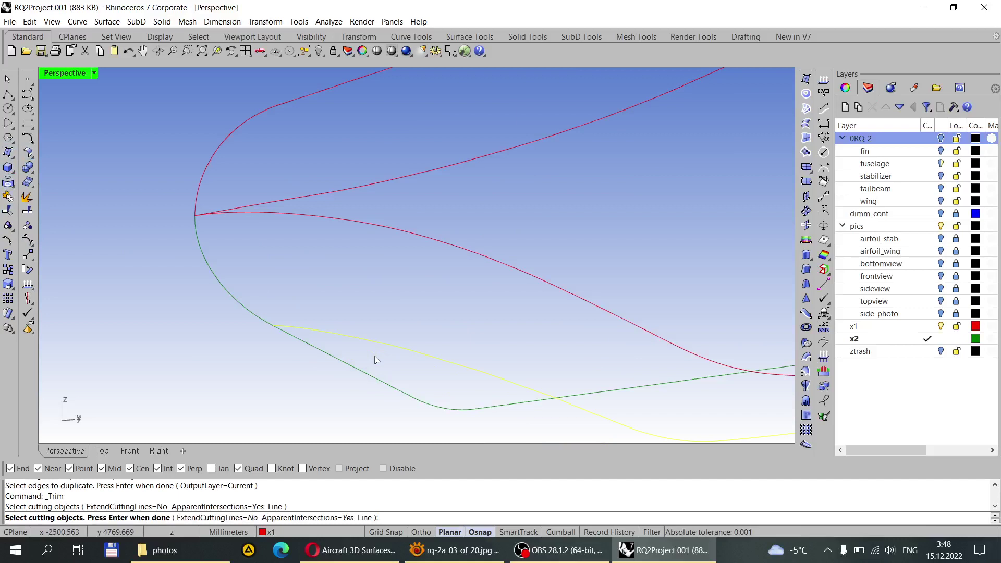
key(Return)
click(318, 349)
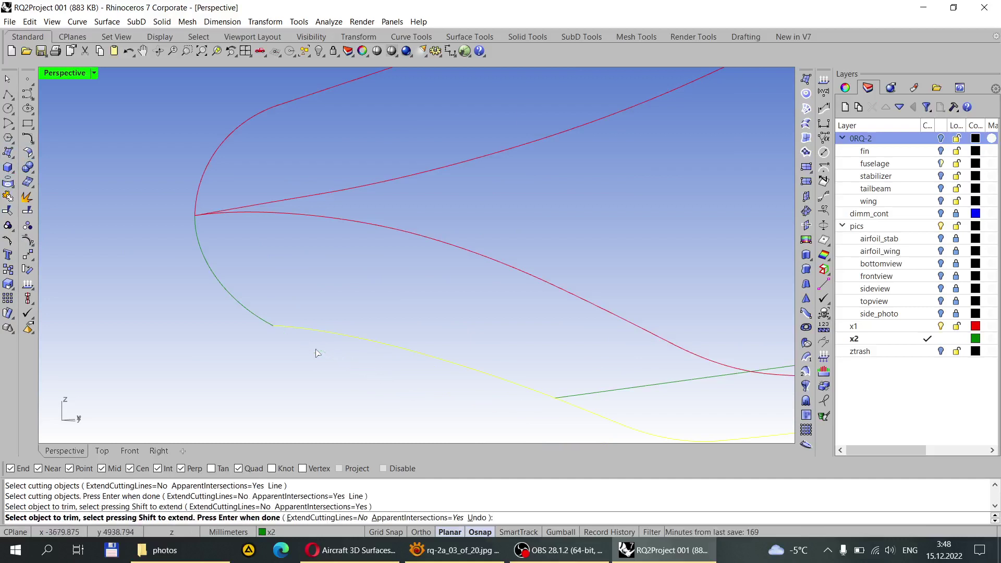
key(Return)
Step: Delete the leftover long piece of the trimmed edge copy
scroll(319, 354, down, 4)
right_drag(322, 354, 525, 339)
click(682, 331)
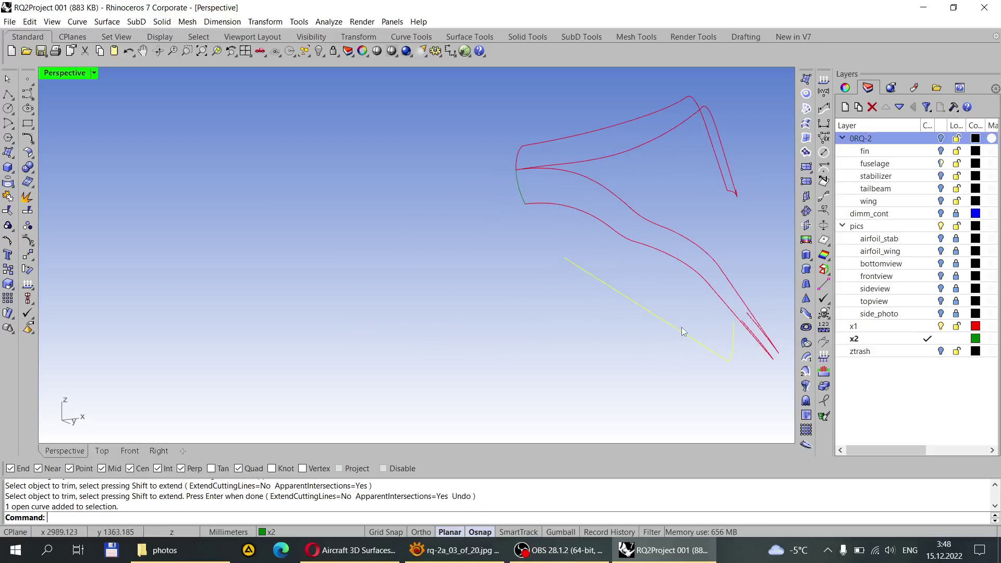
key(Delete)
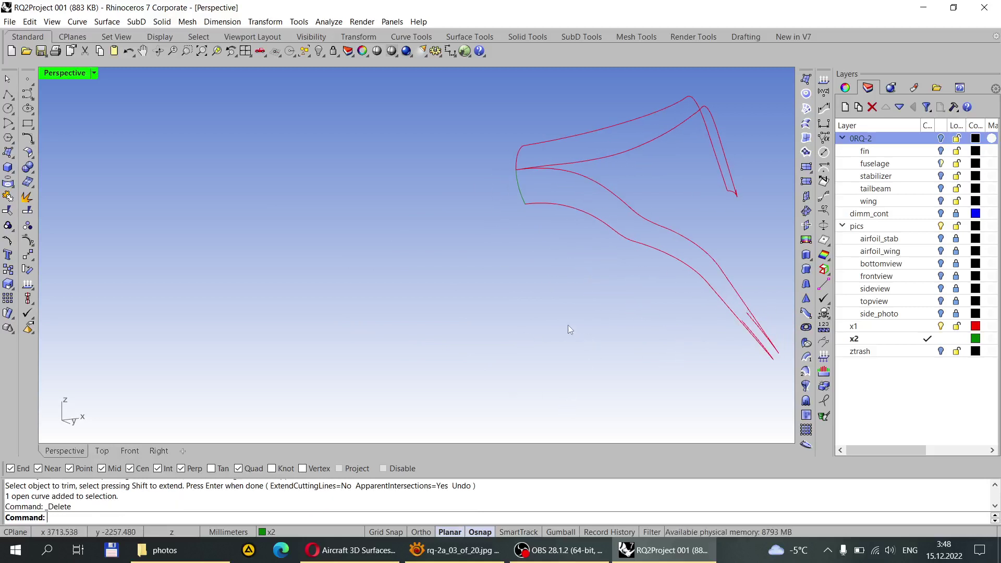
Step: Move the short green nose arc to layer x1
right_drag(568, 324, 538, 339)
scroll(277, 324, up, 10)
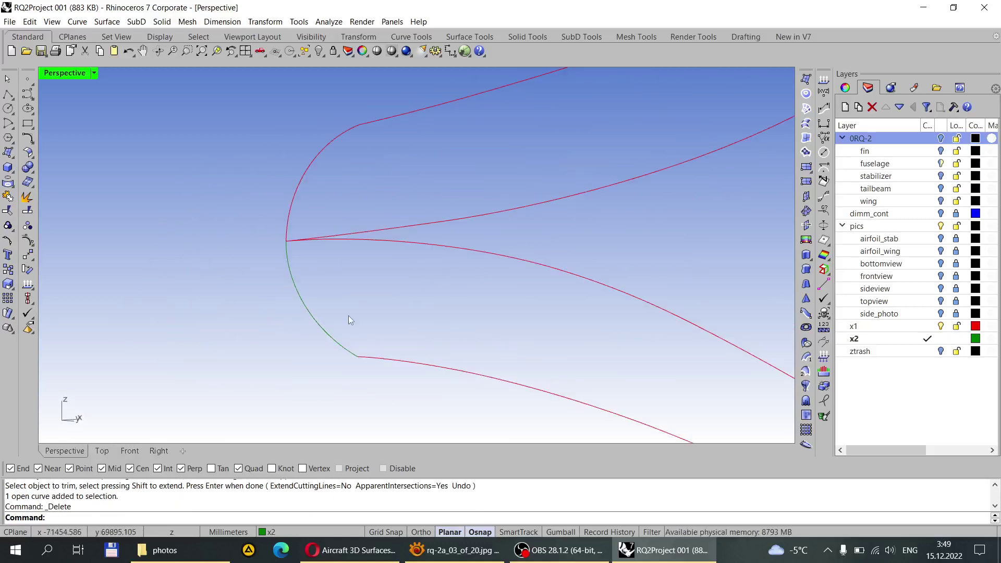
drag(349, 315, 277, 325)
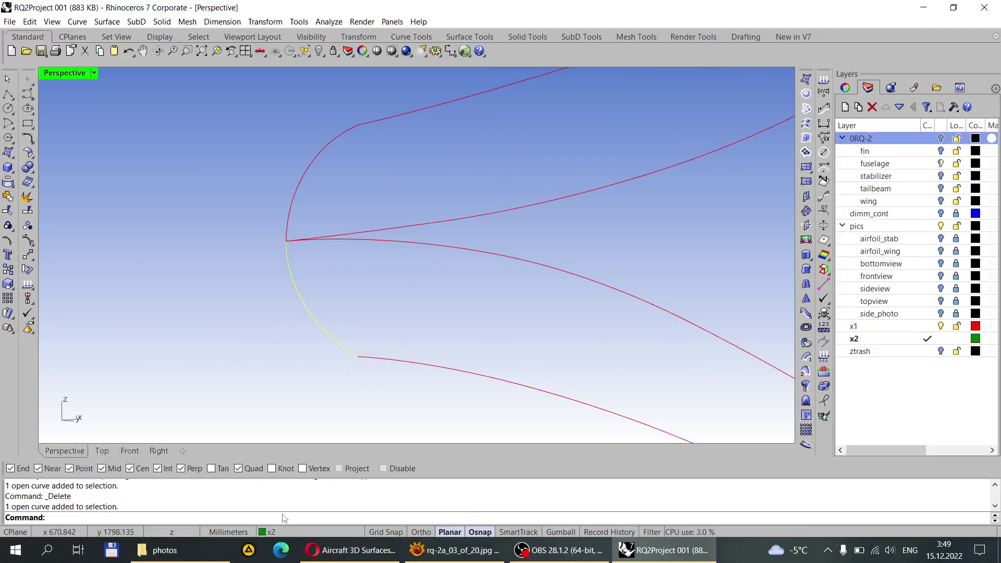
click(267, 532)
click(287, 496)
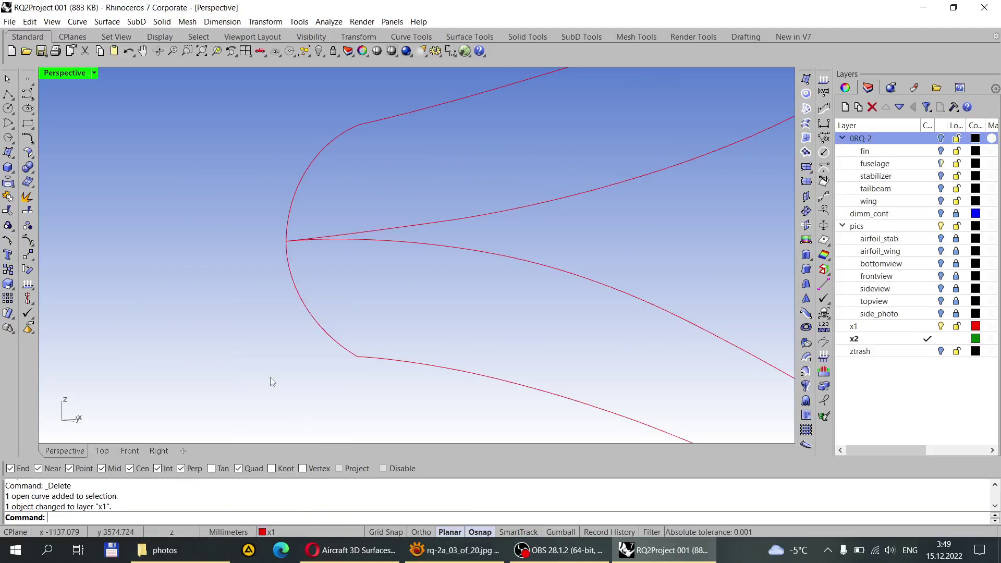
Step: Show layer 0RQ-2 again to bring back the fuselage surfaces
scroll(292, 359, down, 5)
mouse_move(307, 336)
right_down()
mouse_move(242, 340)
mouse_move(392, 331)
mouse_move(313, 344)
right_up()
scroll(416, 365, up, 5)
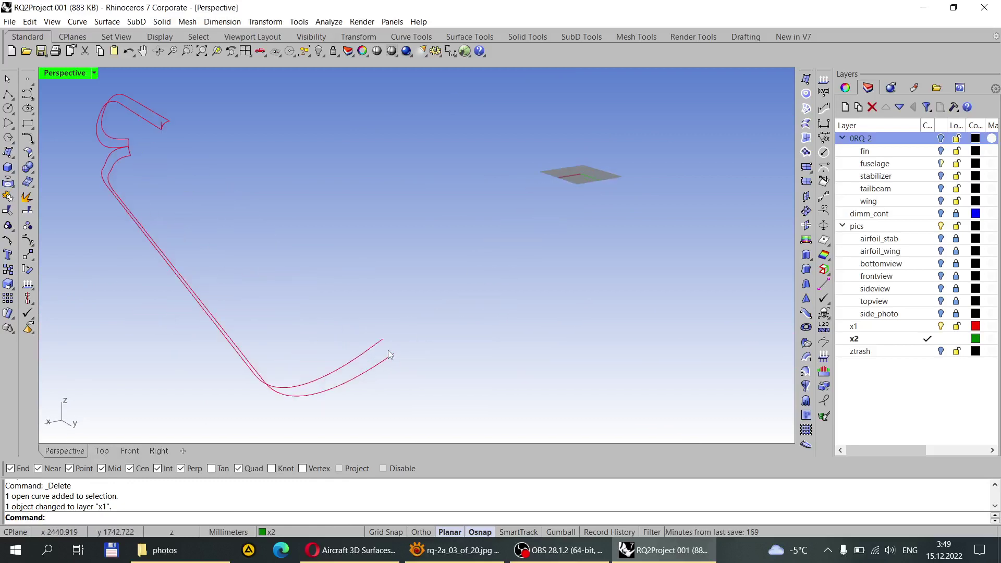
click(941, 139)
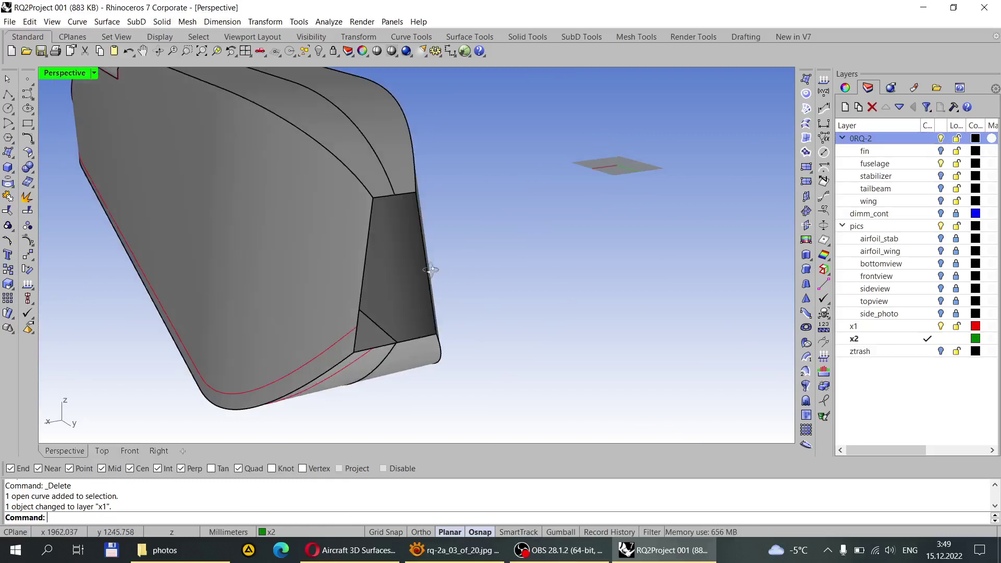
scroll(420, 267, up, 4)
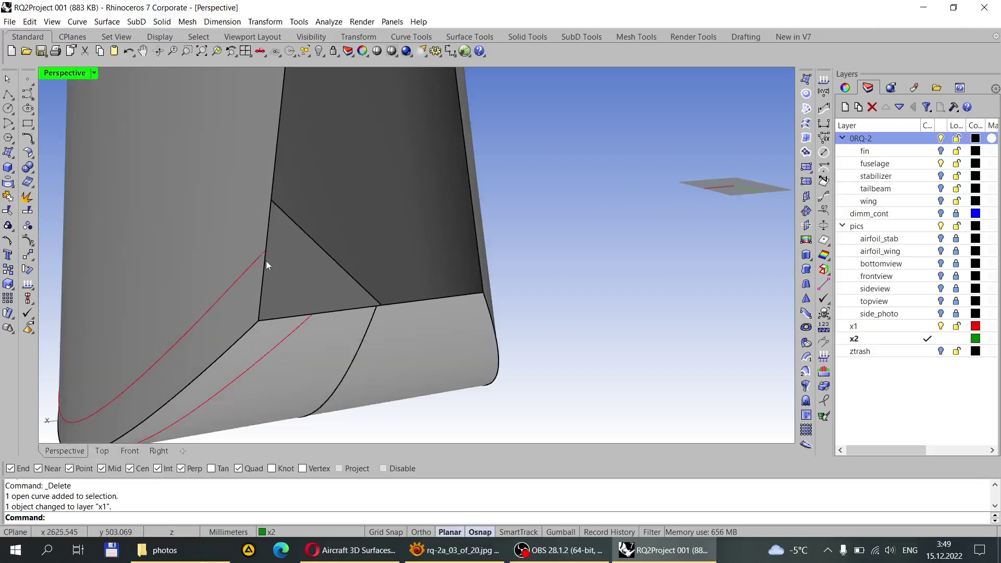
Step: On layer x1, draw a start-end arc from the patch's corner intersection to its lower edge
click(10, 124)
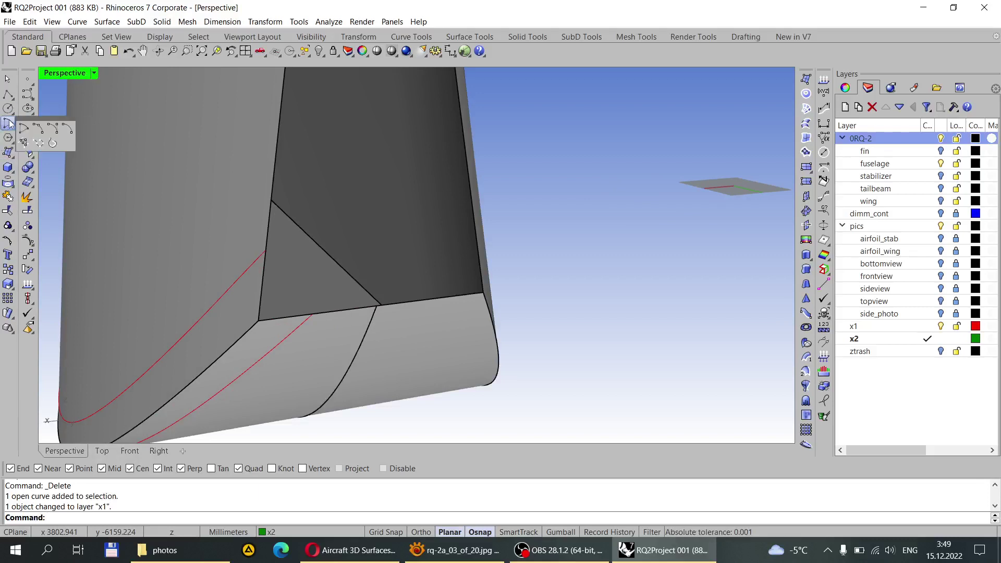
click(52, 130)
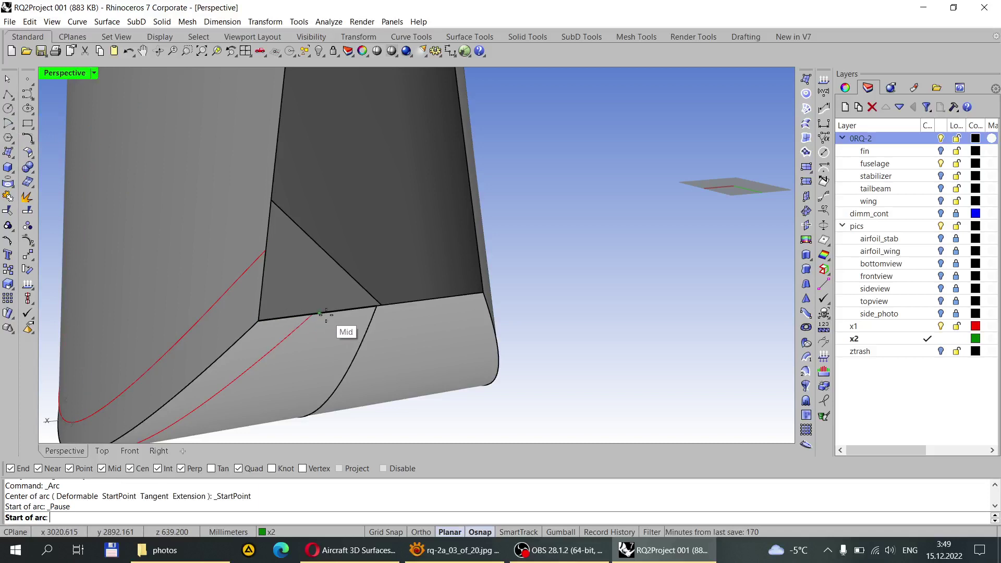
click(929, 327)
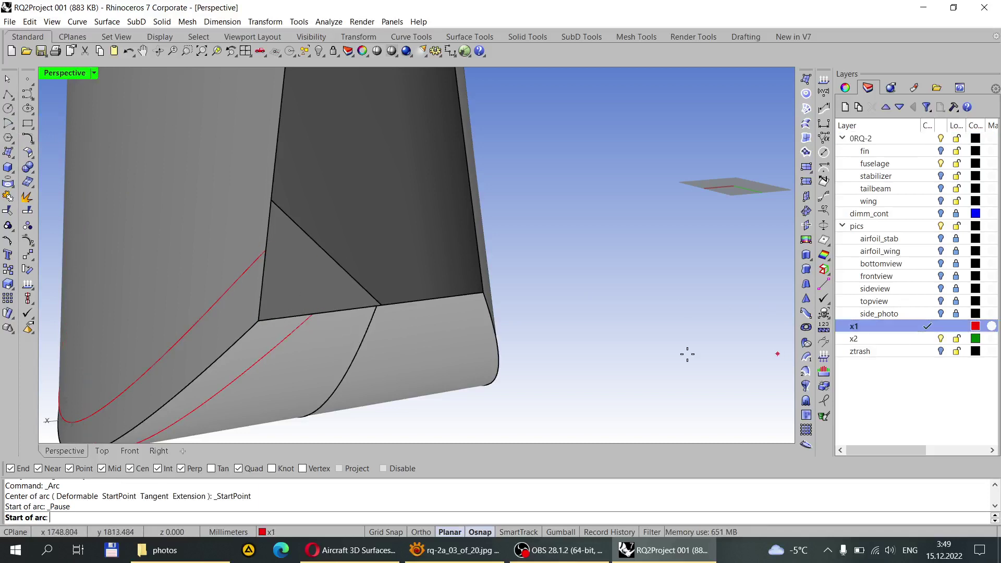
click(271, 251)
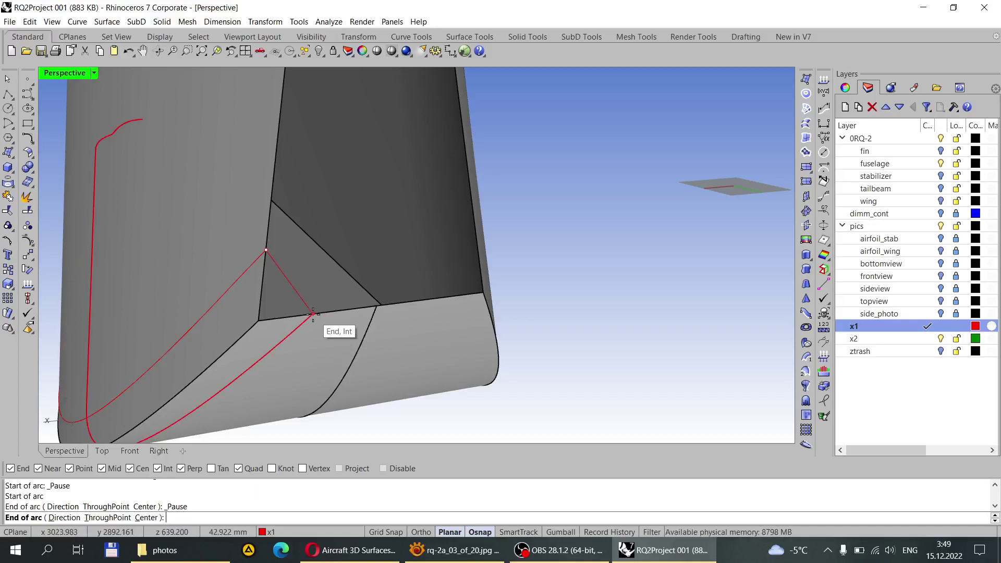
click(312, 312)
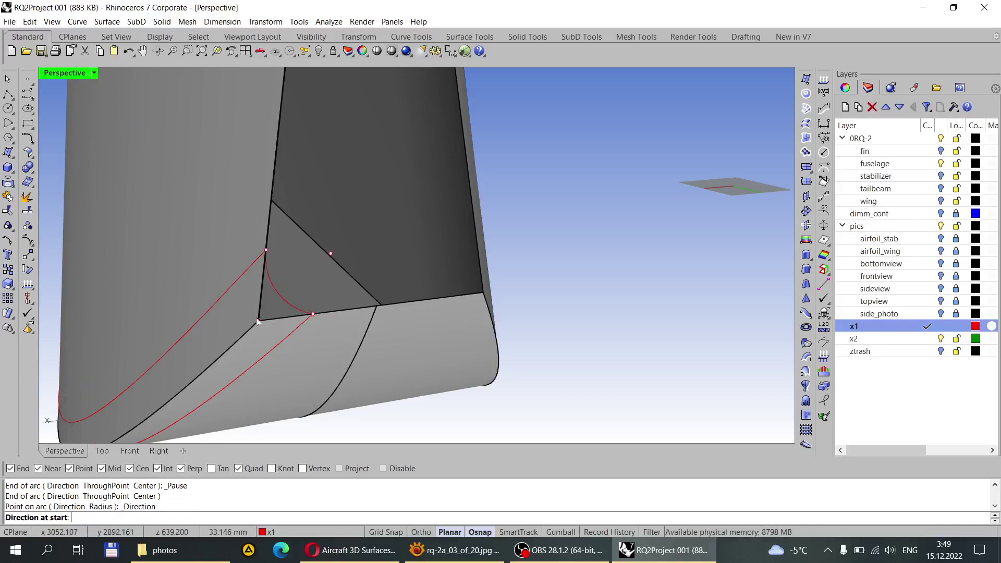
click(286, 290)
scroll(281, 292, up, 3)
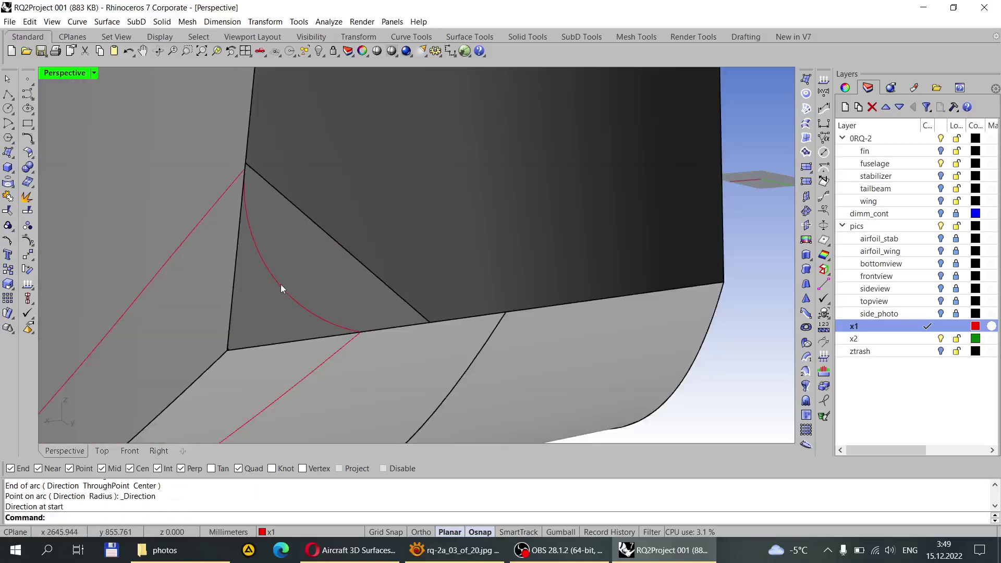
Step: Turn on the arc's control points and pull its middle point into the patch corner
click(281, 285)
click(27, 241)
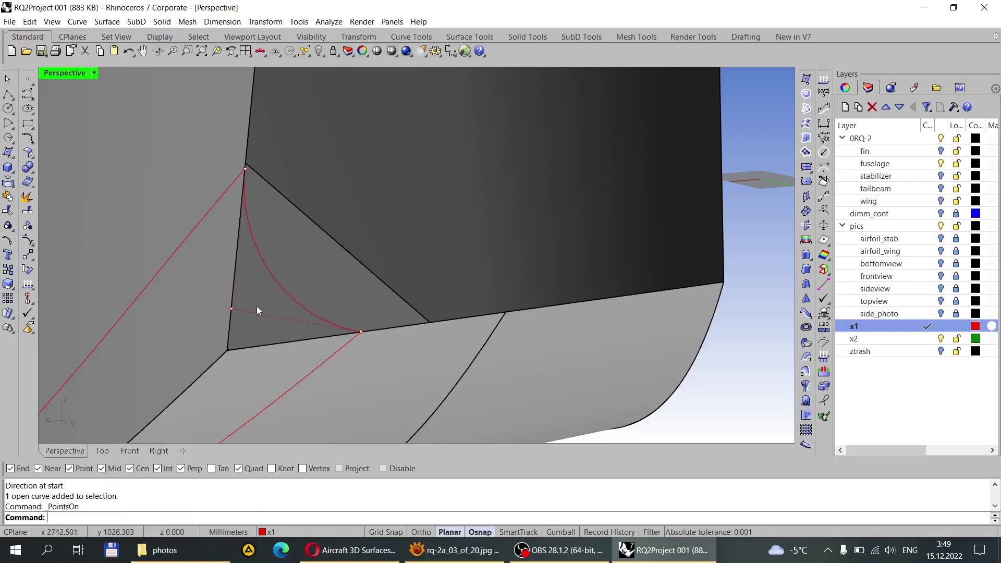
click(231, 309)
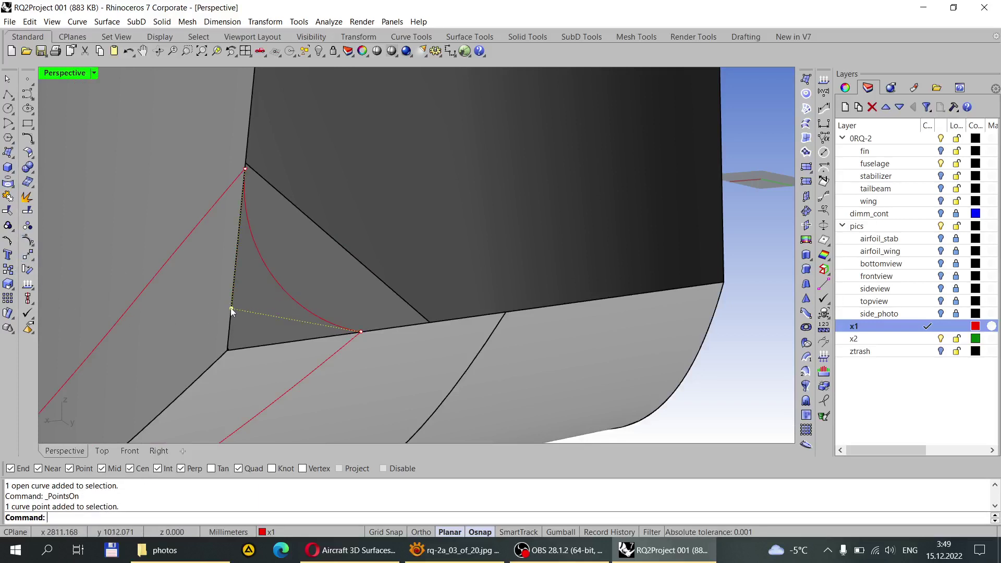
drag(231, 308, 227, 350)
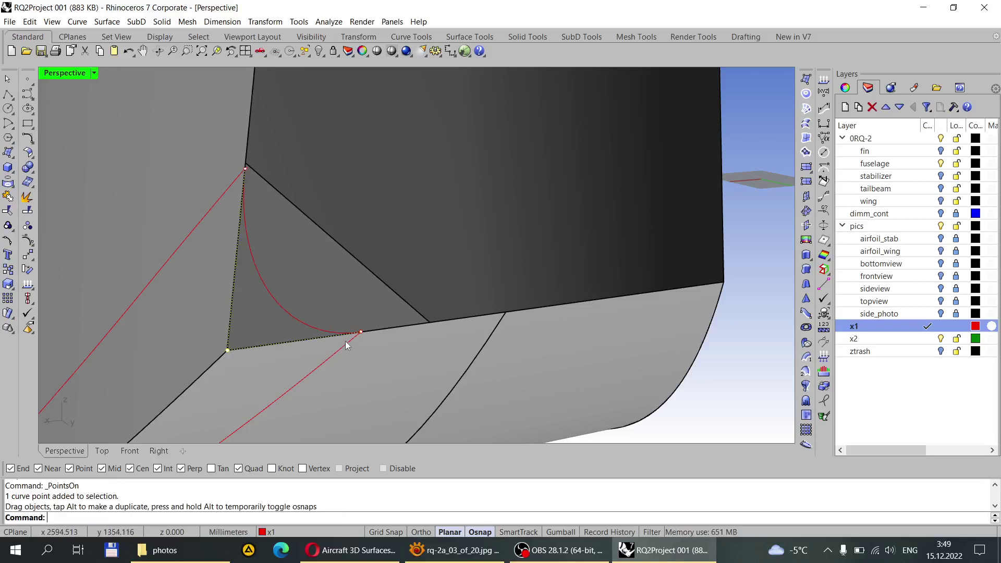
right_drag(348, 343, 401, 213)
Step: Trim the fuselage side surface along the upper red curve
scroll(368, 185, up, 6)
scroll(402, 212, down, 4)
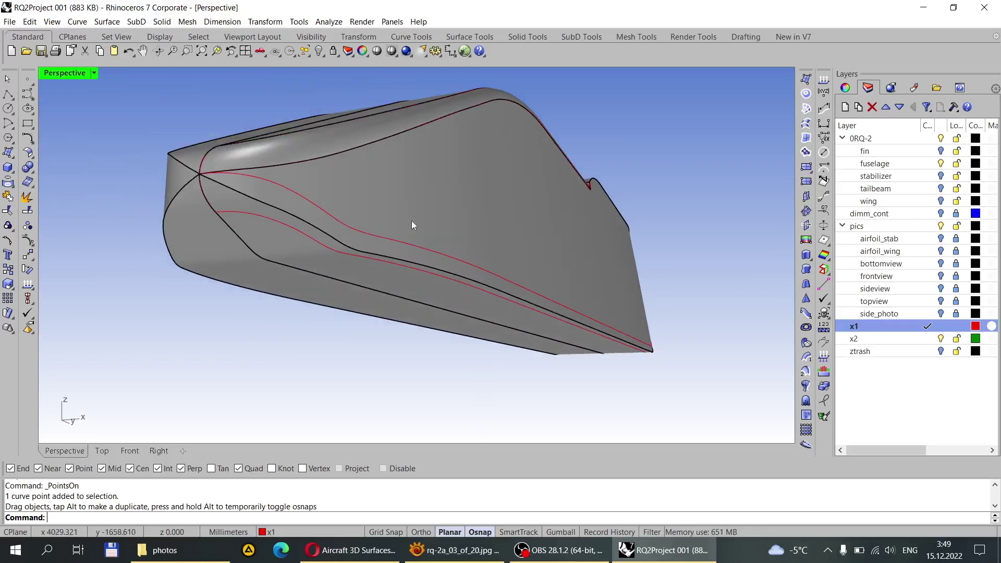
scroll(417, 218, up, 2)
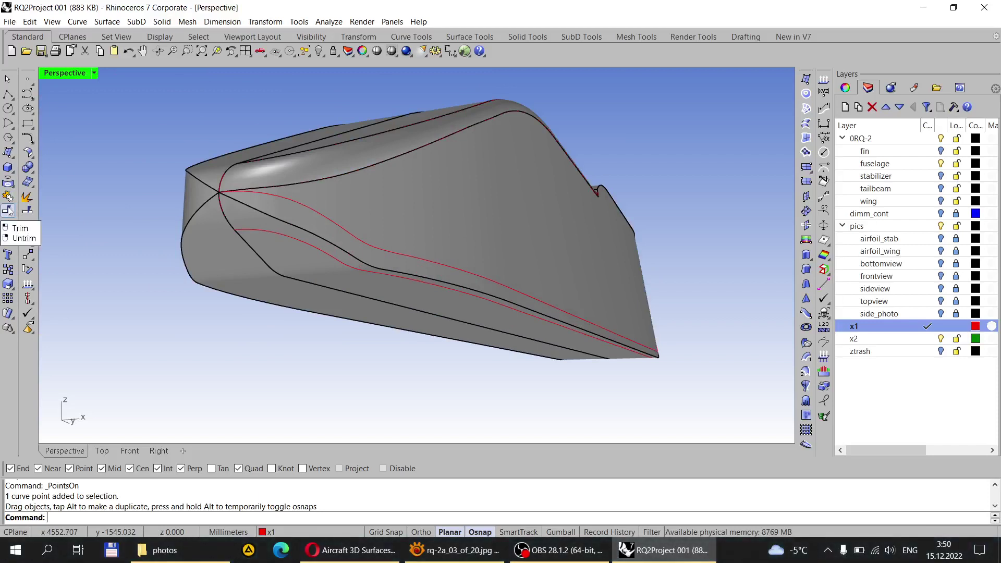
click(9, 210)
scroll(376, 251, up, 3)
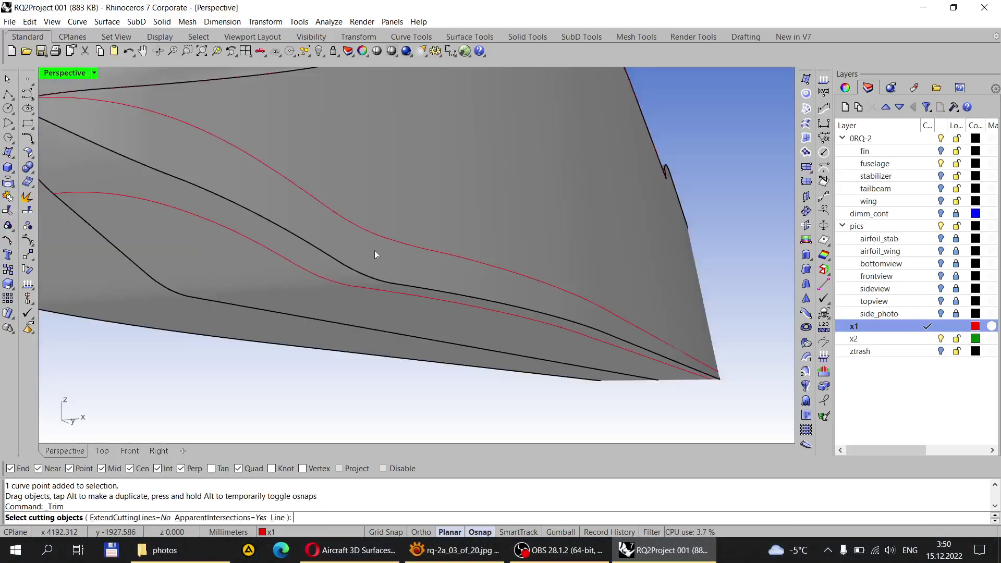
click(383, 241)
click(421, 273)
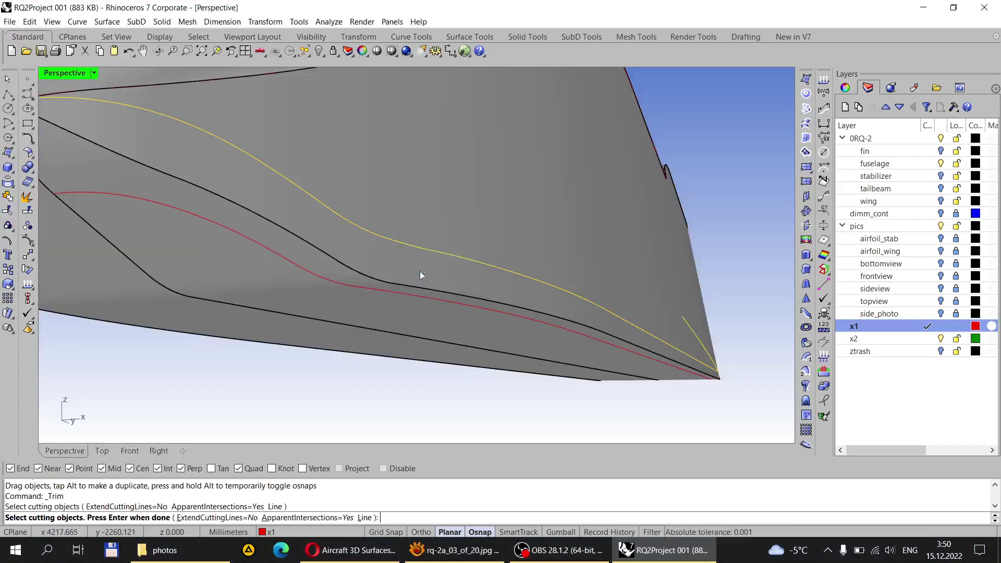
key(Return)
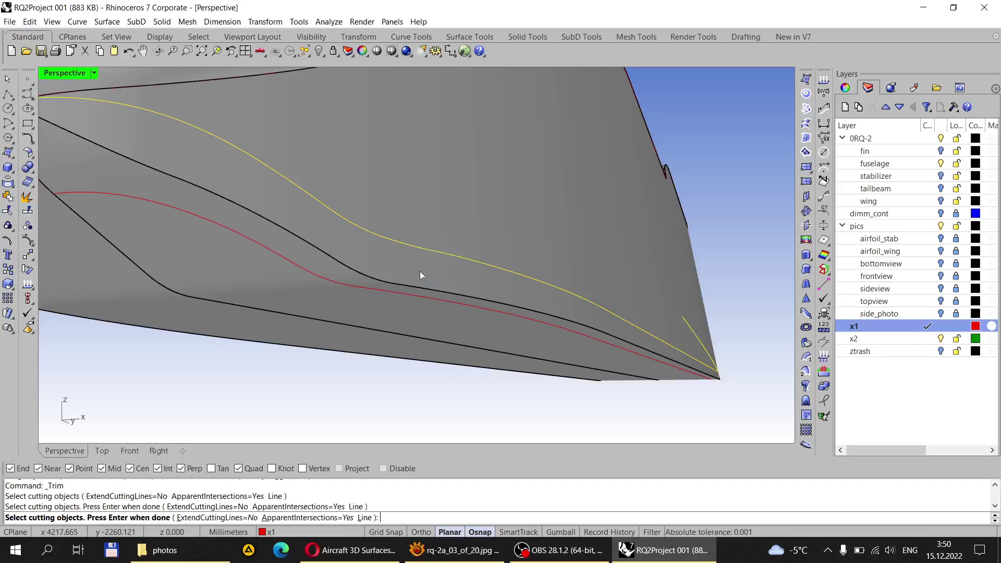
click(418, 269)
scroll(418, 268, down, 5)
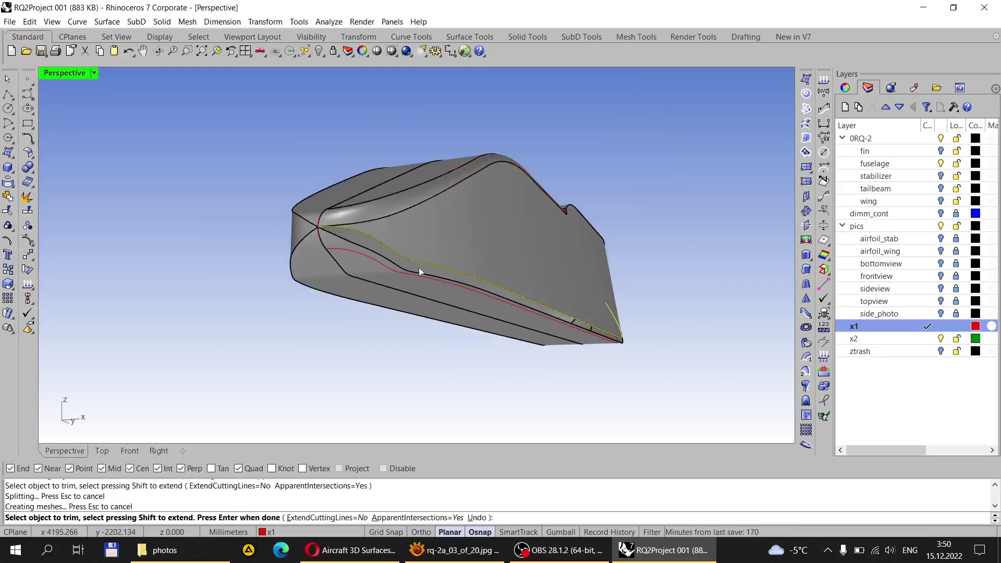
key(Return)
scroll(406, 261, up, 5)
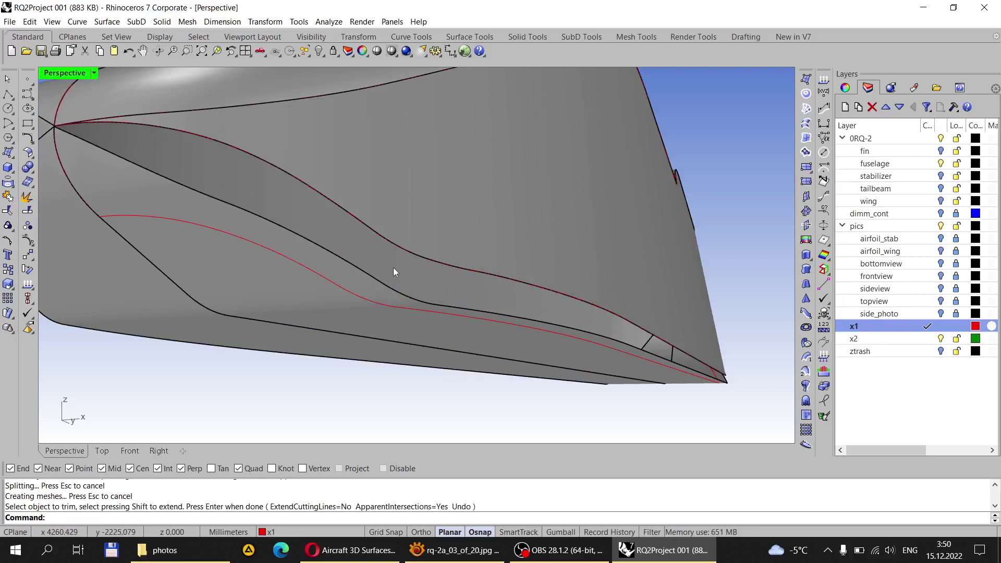
Step: Trim the fuselage side surface along the lower red curve as well
key(Return)
click(261, 238)
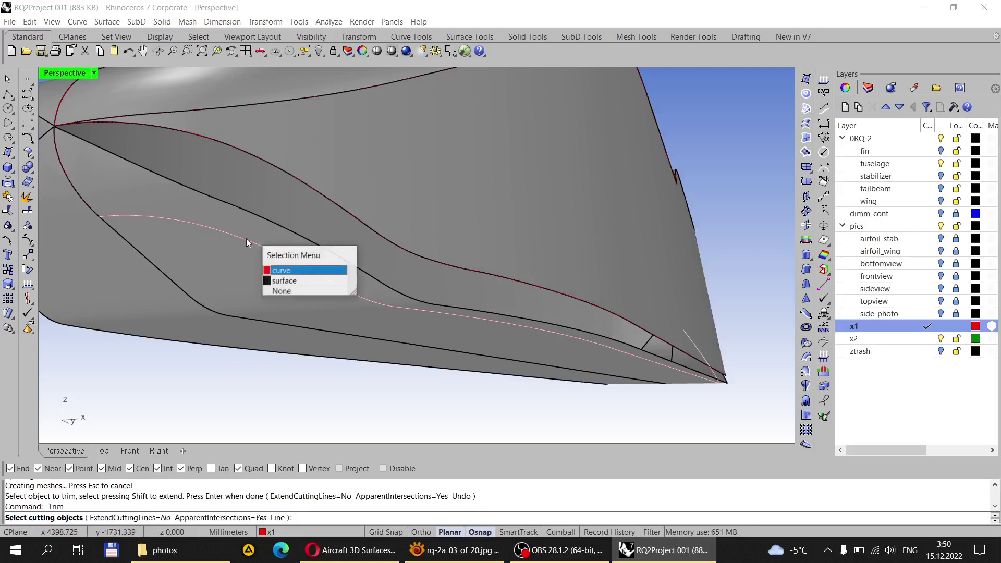
click(300, 268)
key(Return)
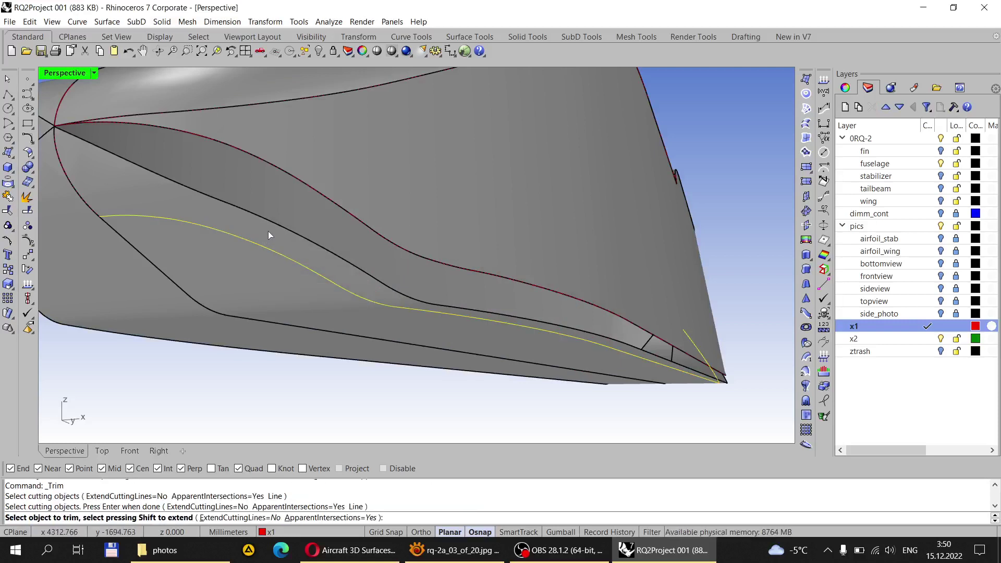
click(268, 231)
scroll(269, 230, down, 5)
key(Return)
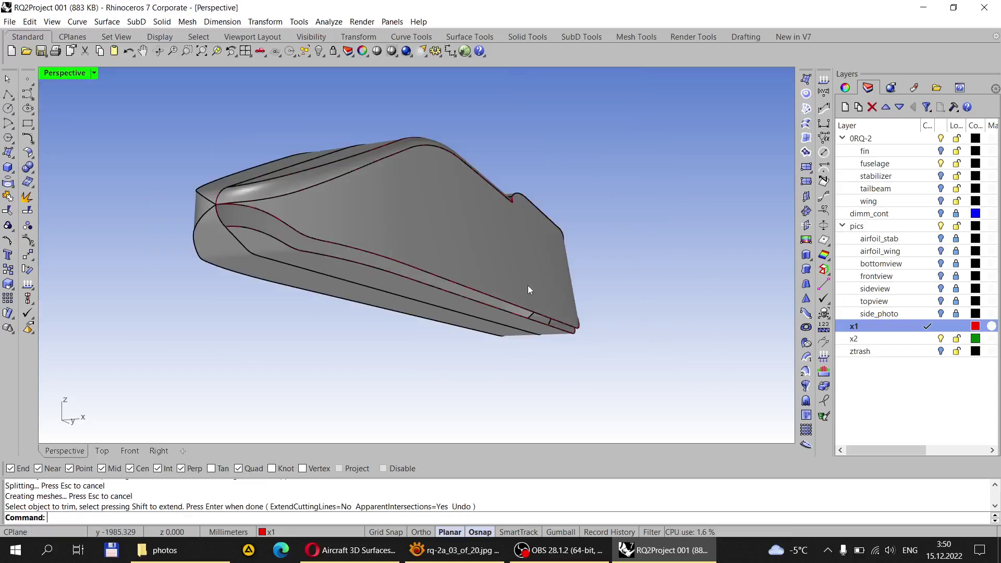
right_drag(528, 290, 312, 288)
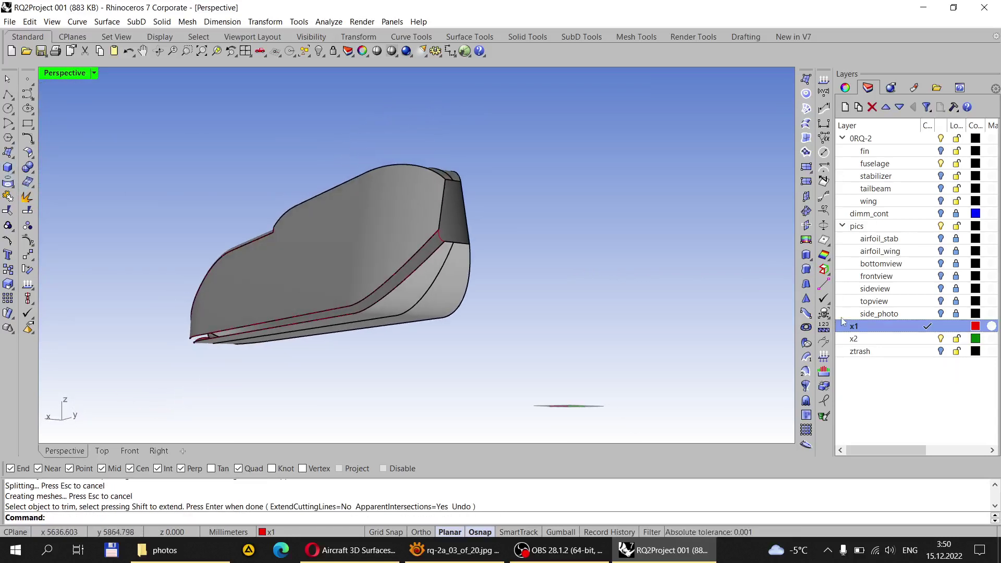
Step: Start Sweep2 with the upper and lower trimmed edges as the two rails
click(806, 371)
scroll(409, 240, up, 3)
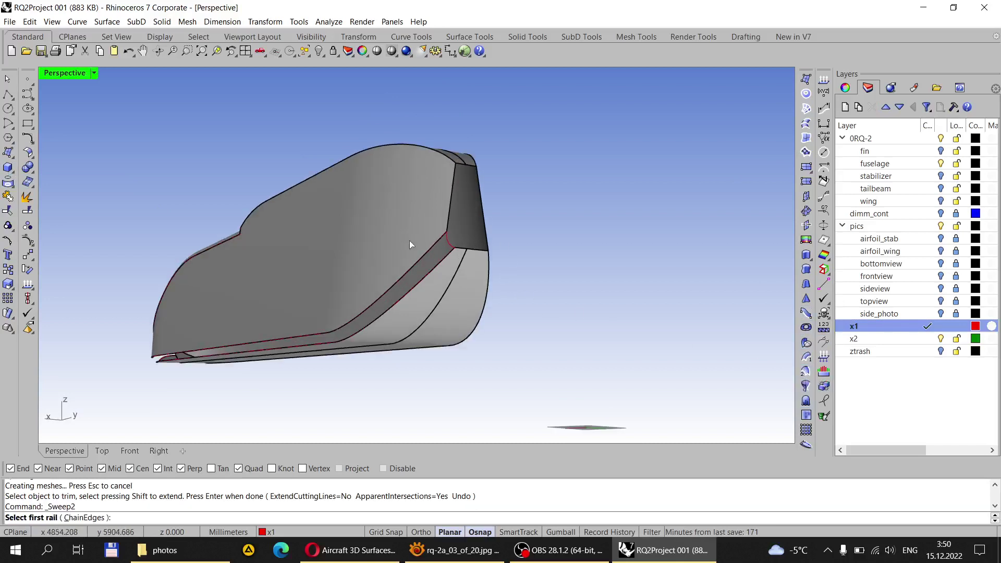
click(447, 247)
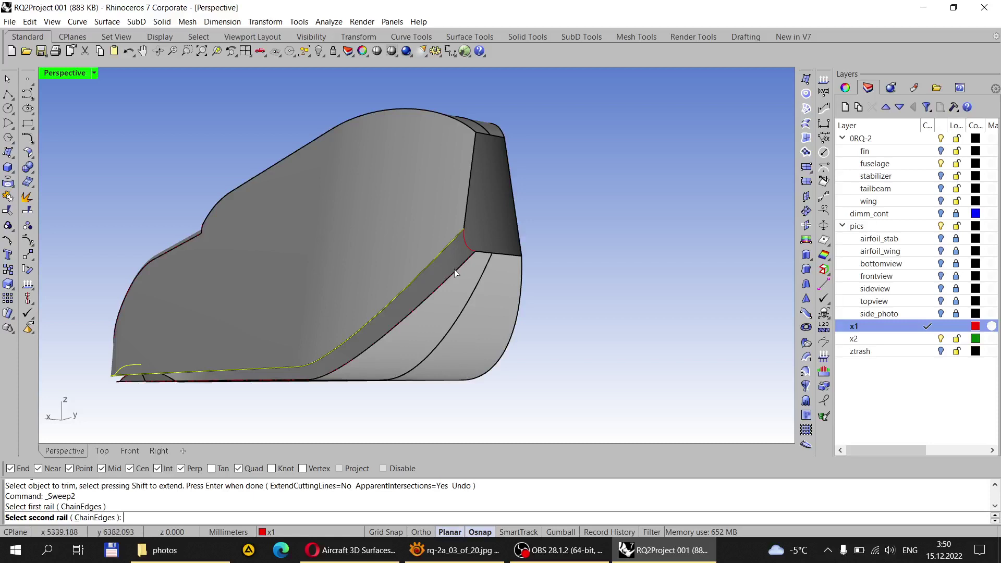
scroll(455, 273, up, 2)
click(465, 264)
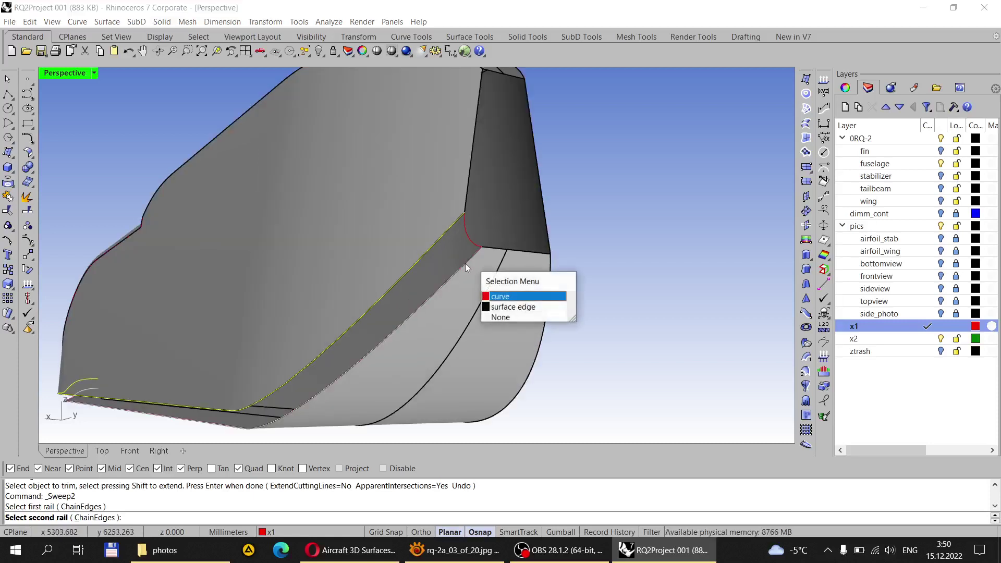
click(490, 291)
Step: Use the red arc and the red nose curve as shapes and create the swept surface
click(473, 250)
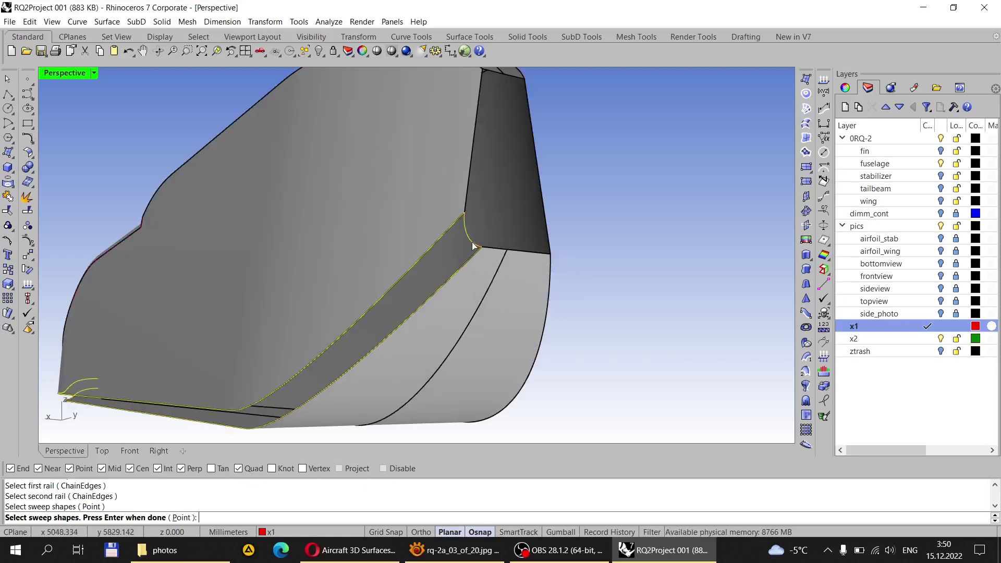
right_drag(473, 251, 566, 281)
scroll(565, 279, down, 7)
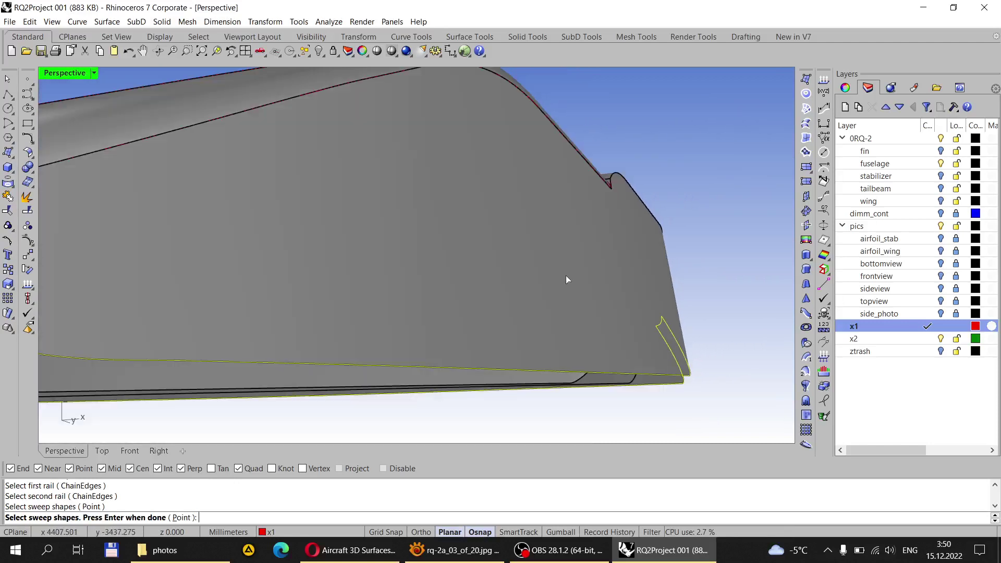
scroll(265, 316, up, 5)
click(240, 307)
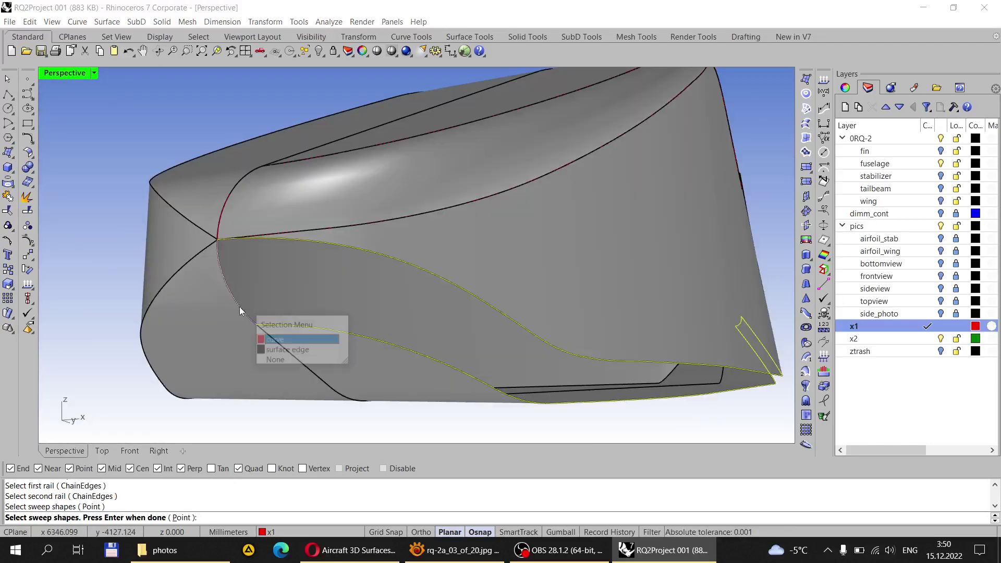
click(267, 340)
key(Return)
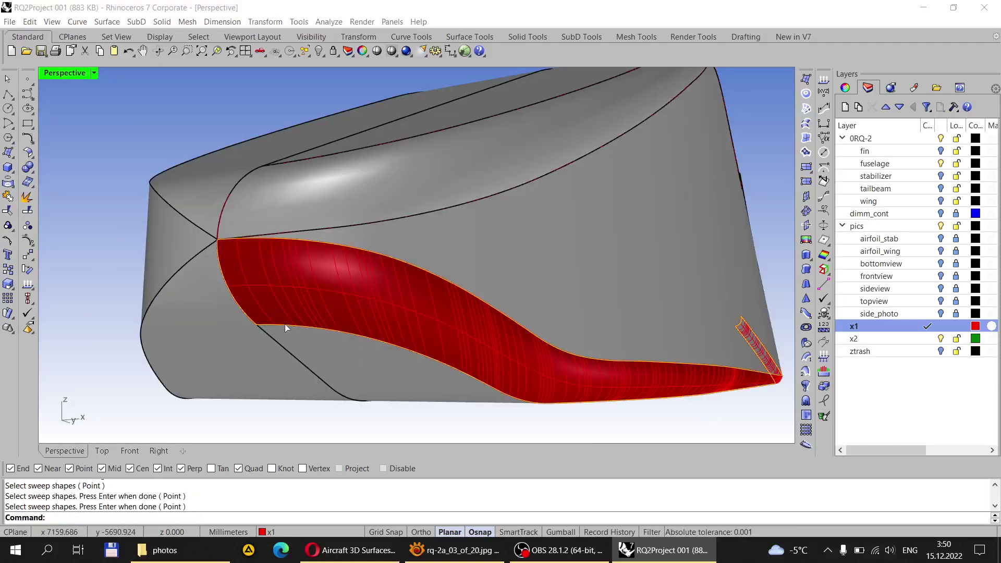
click(487, 389)
Step: Inspect the new swept strip end-on and side-on, then start Join
right_drag(535, 343, 323, 313)
scroll(206, 332, up, 12)
right_drag(205, 332, 132, 311)
scroll(487, 322, down, 15)
click(8, 197)
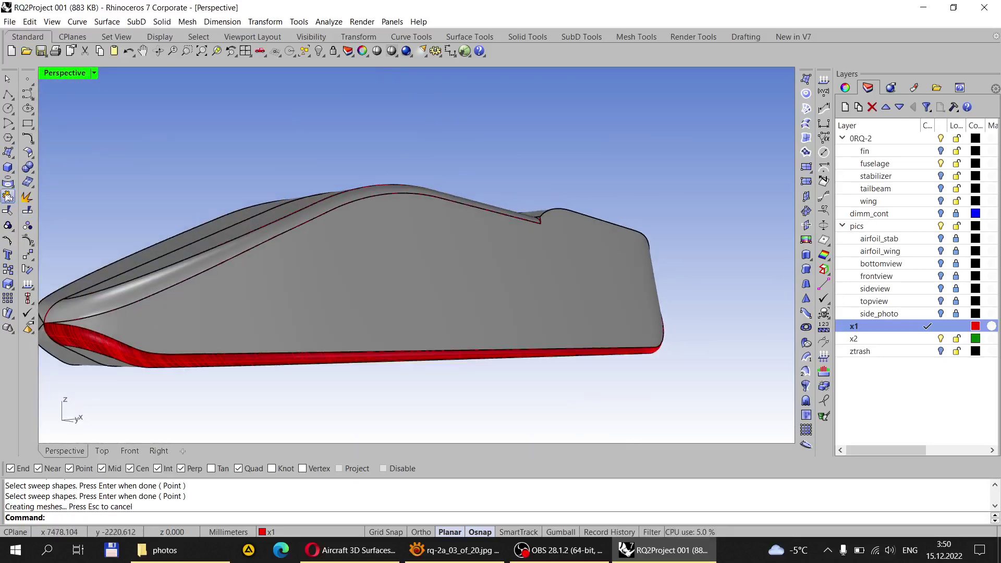
right_drag(128, 249, 389, 237)
click(449, 271)
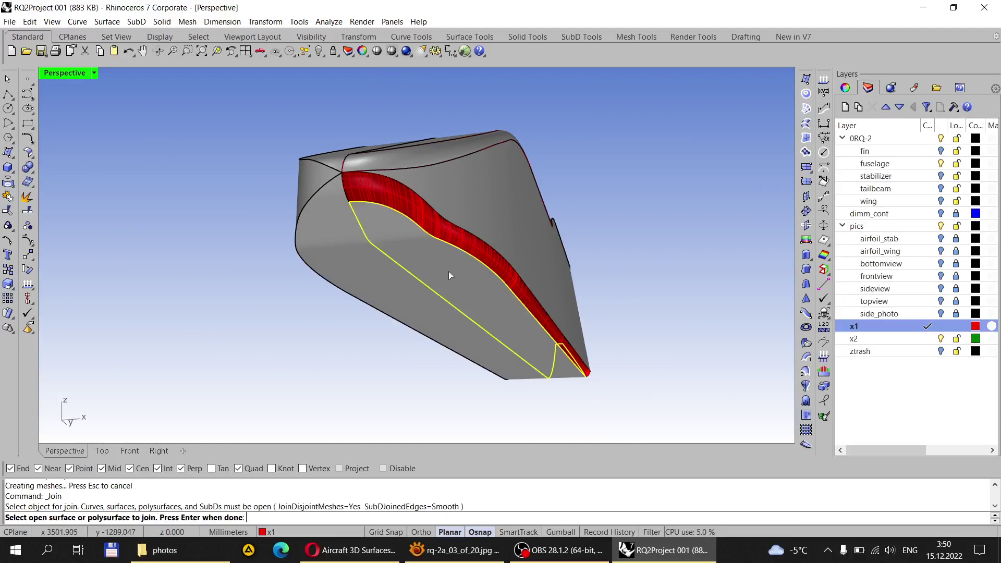
click(461, 241)
right_drag(460, 242, 220, 237)
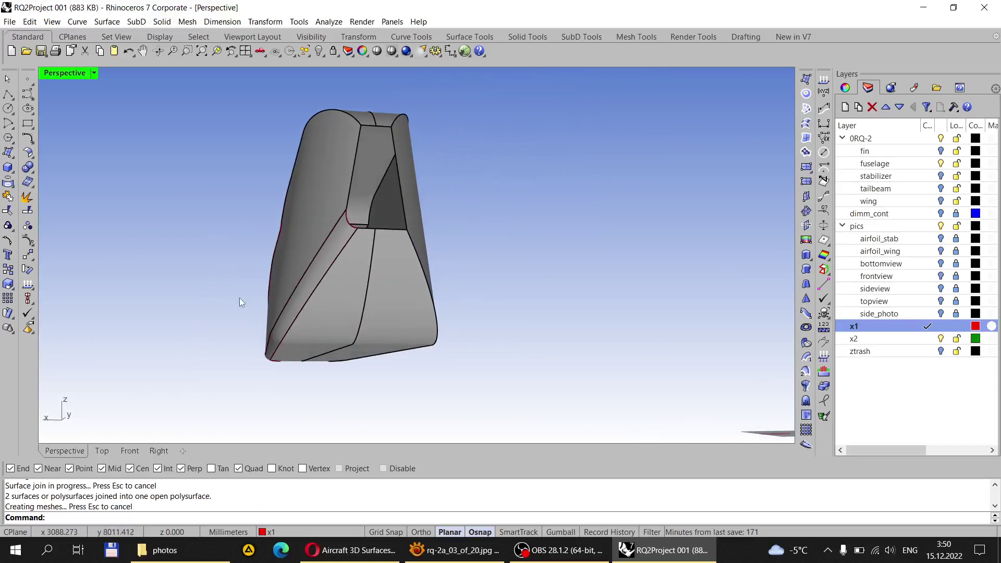
scroll(276, 365, up, 8)
scroll(277, 324, up, 5)
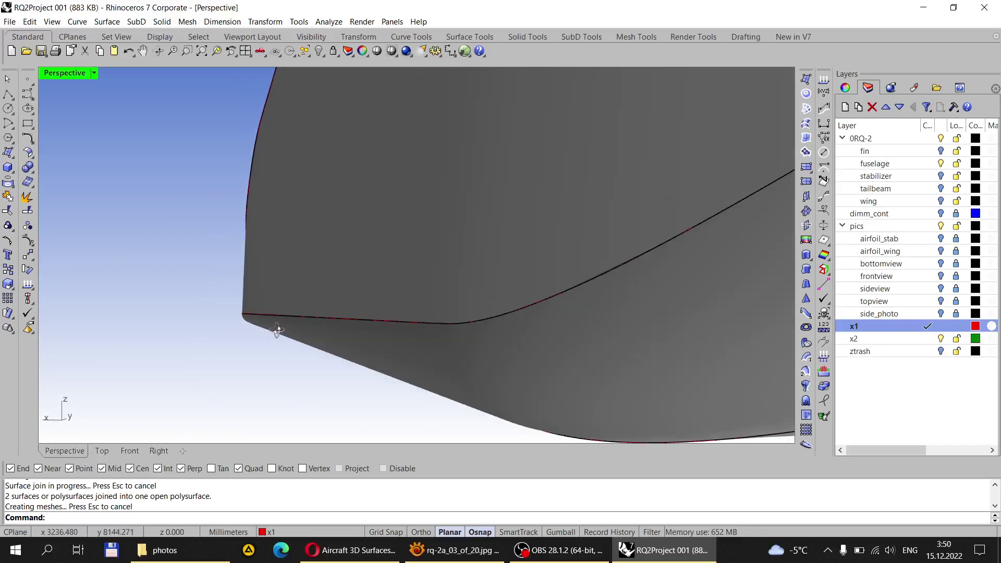
scroll(271, 329, up, 4)
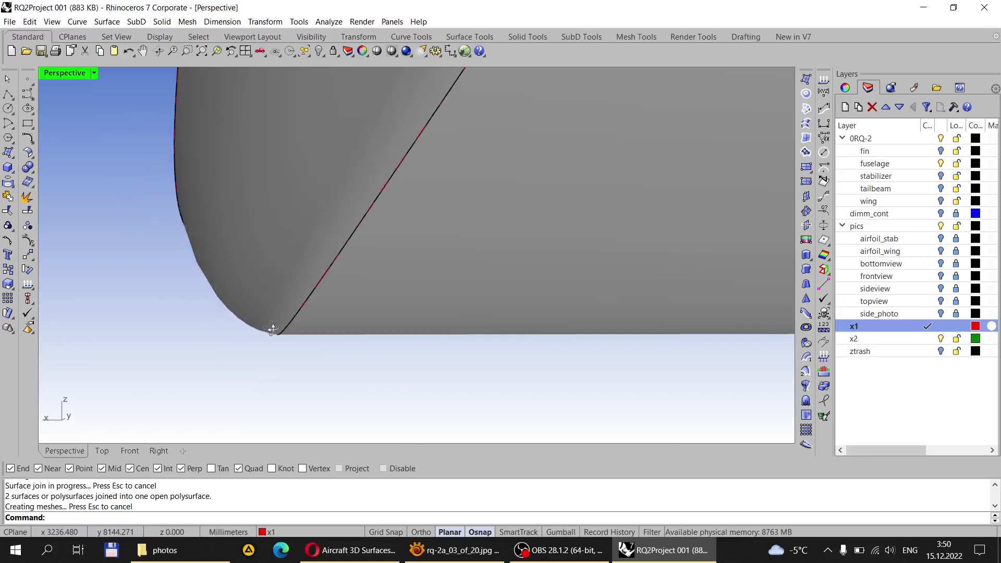
right_drag(272, 328, 555, 331)
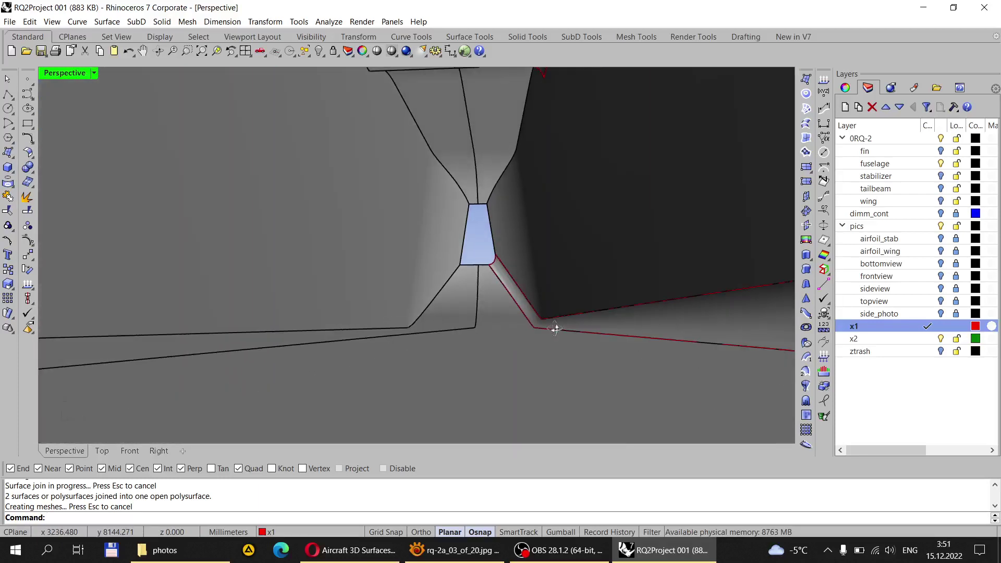
scroll(543, 328, down, 10)
right_drag(553, 288, 456, 268)
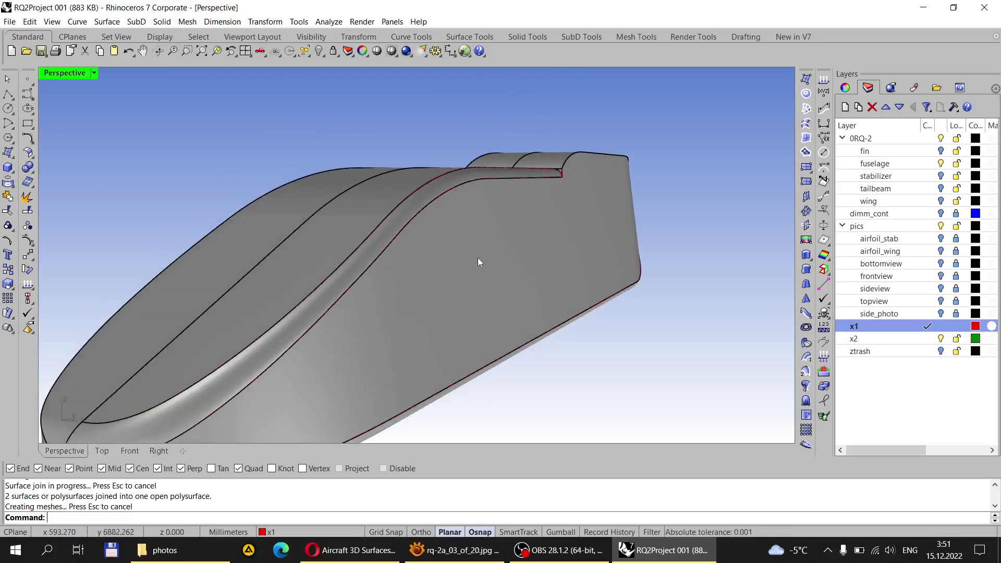
right_drag(524, 172, 462, 239)
scroll(462, 240, down, 9)
scroll(665, 219, up, 1)
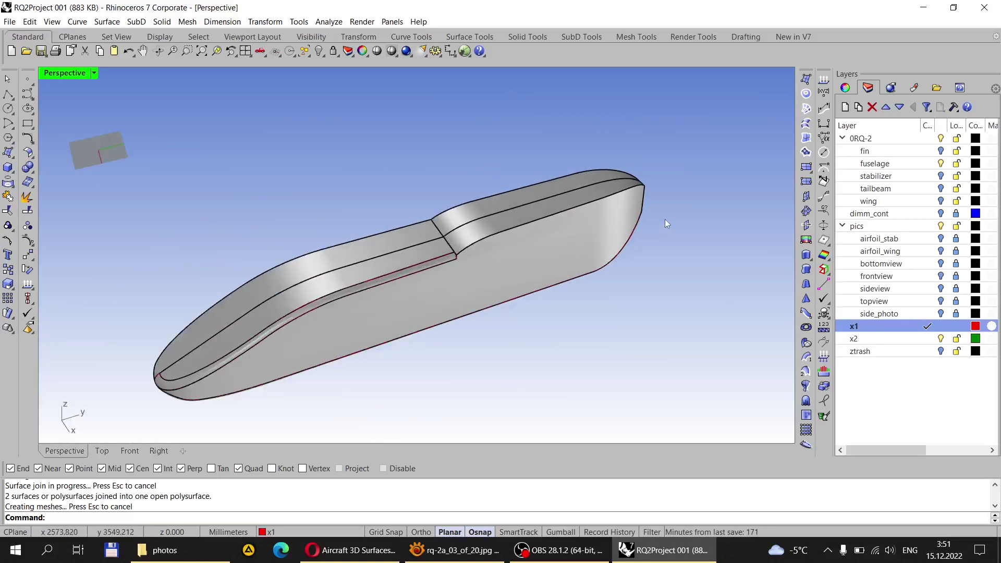
right_drag(665, 219, 548, 275)
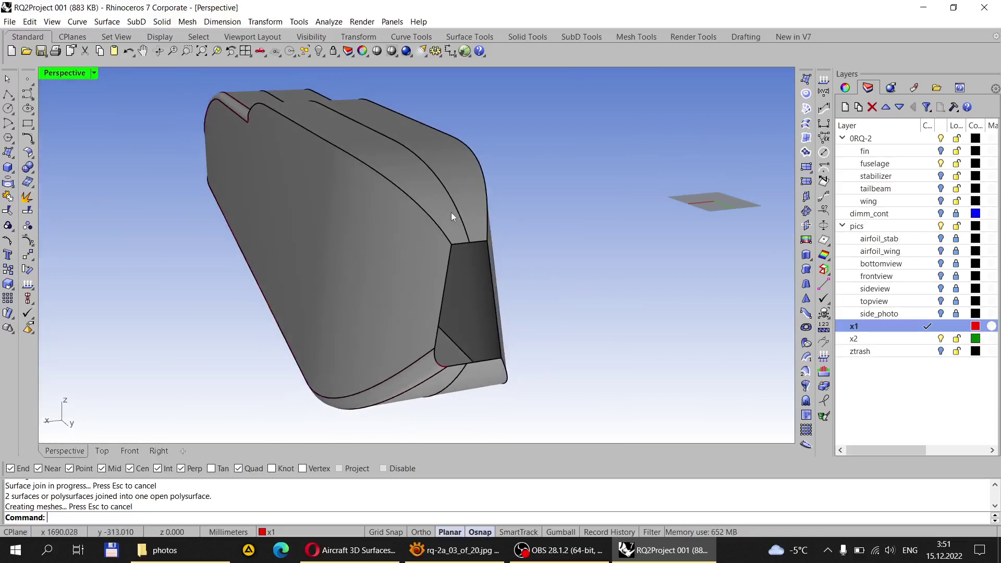
right_drag(333, 166, 546, 183)
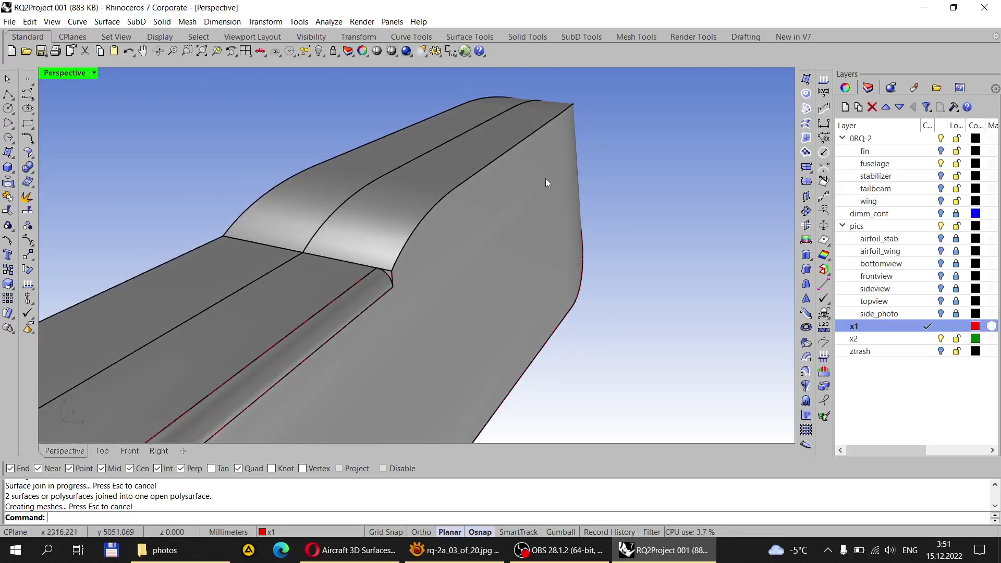
scroll(482, 141, up, 5)
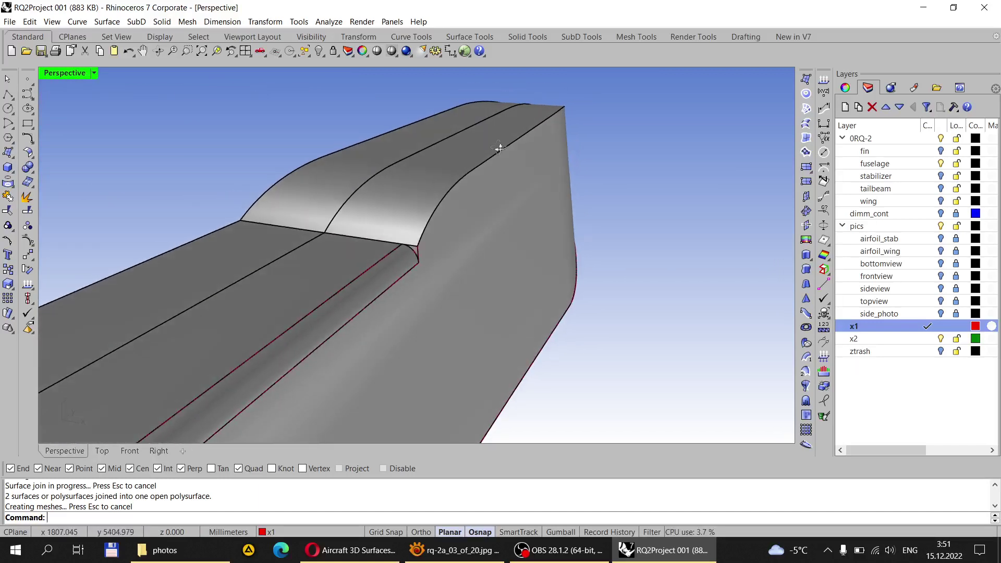
click(461, 132)
right_drag(528, 127, 552, 203)
scroll(555, 187, down, 5)
scroll(555, 187, up, 5)
scroll(598, 219, up, 6)
scroll(581, 213, down, 5)
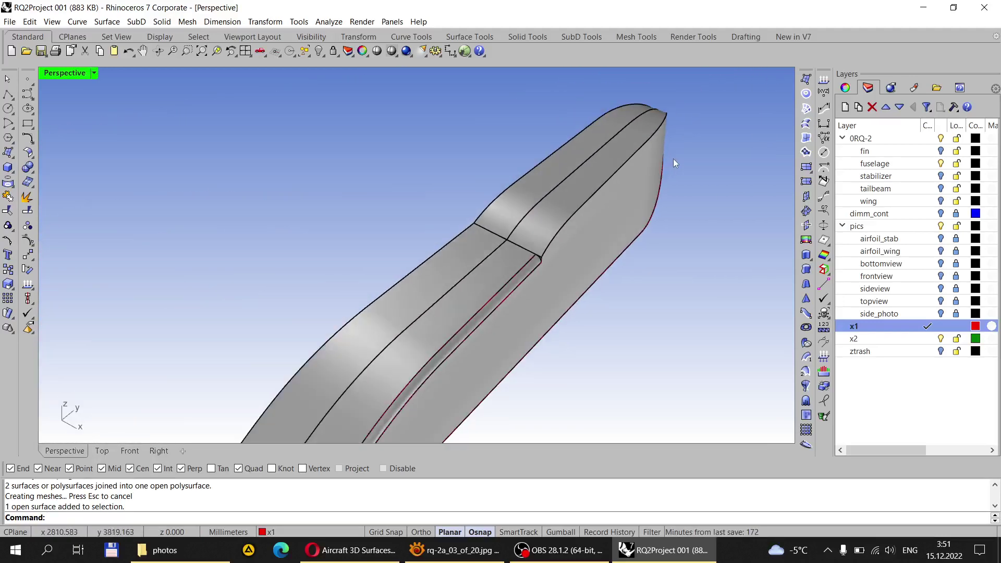
scroll(608, 167, up, 5)
scroll(559, 161, down, 5)
scroll(557, 161, up, 5)
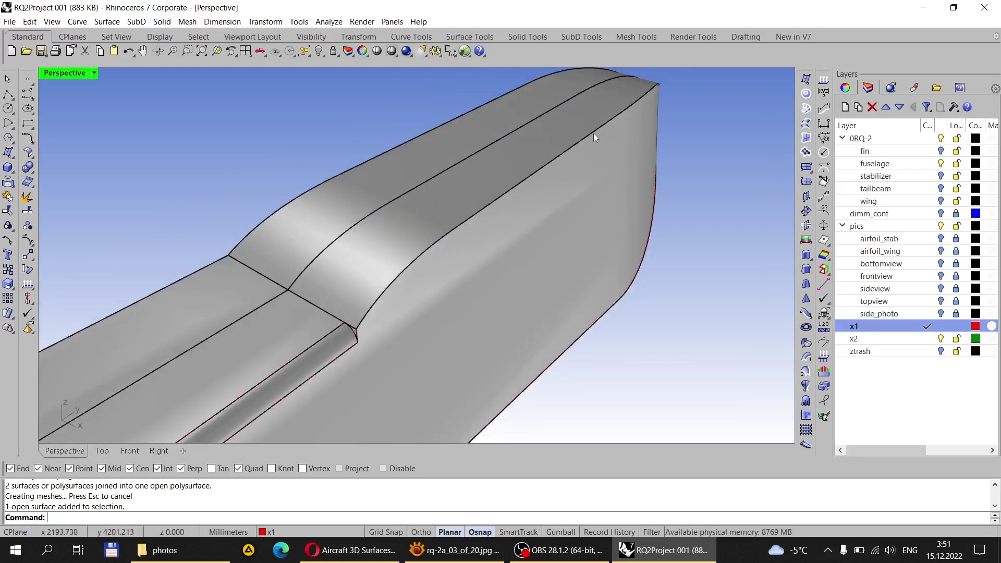
right_drag(594, 133, 360, 207)
scroll(405, 331, up, 5)
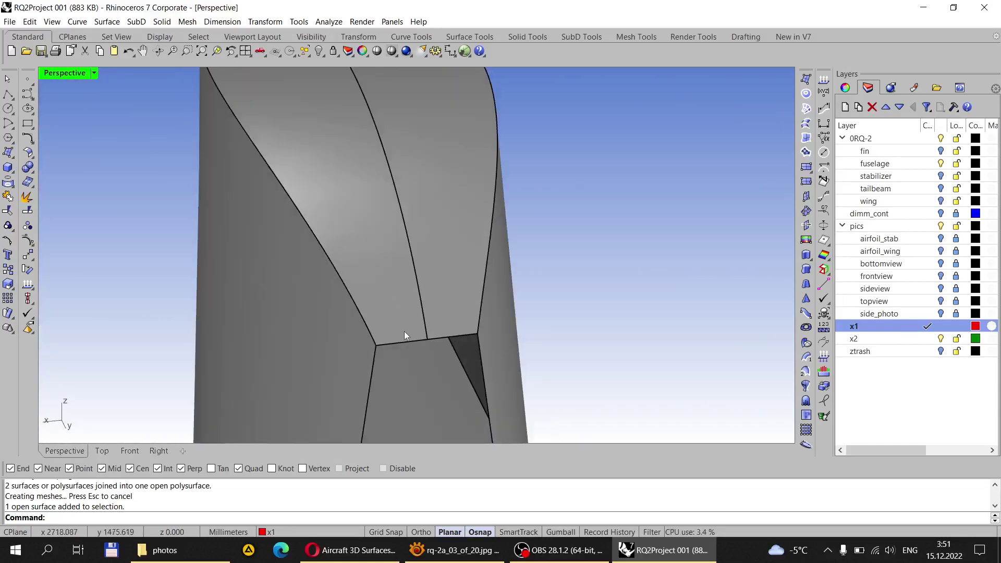
Step: Measure the edge across the lower face between its two corners: 30.533 mm
click(824, 123)
click(377, 347)
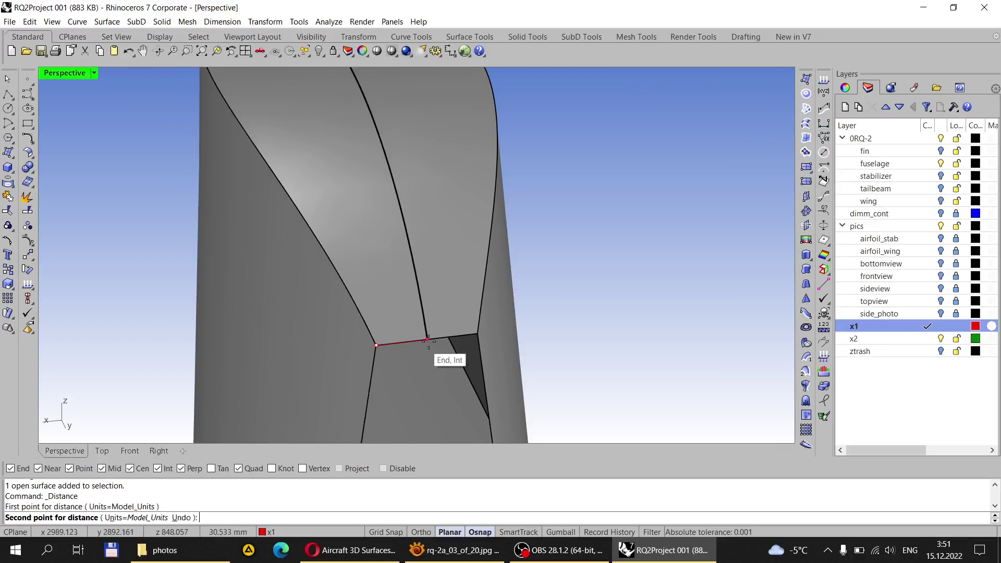
click(430, 341)
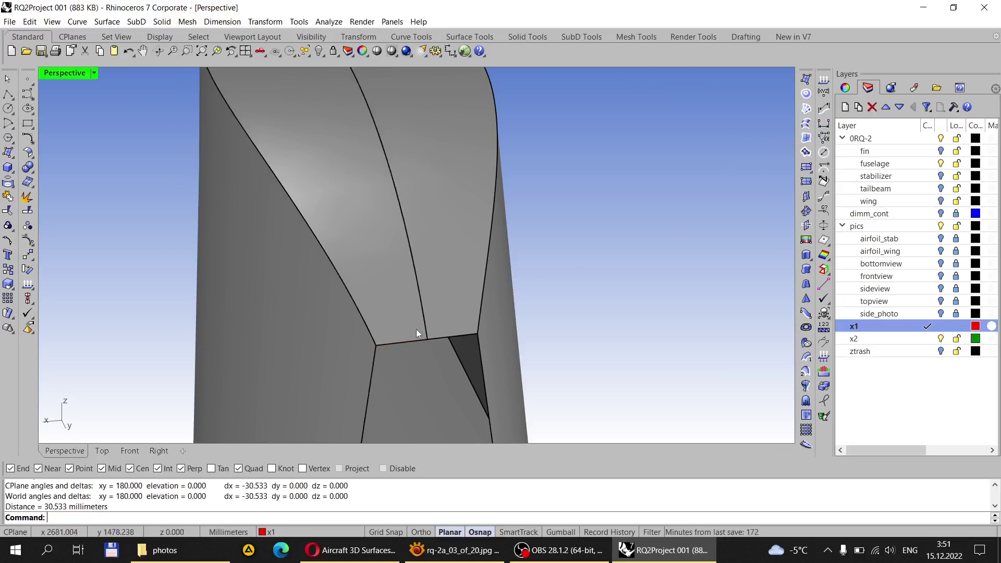
right_drag(416, 330, 323, 225)
scroll(511, 283, down, 6)
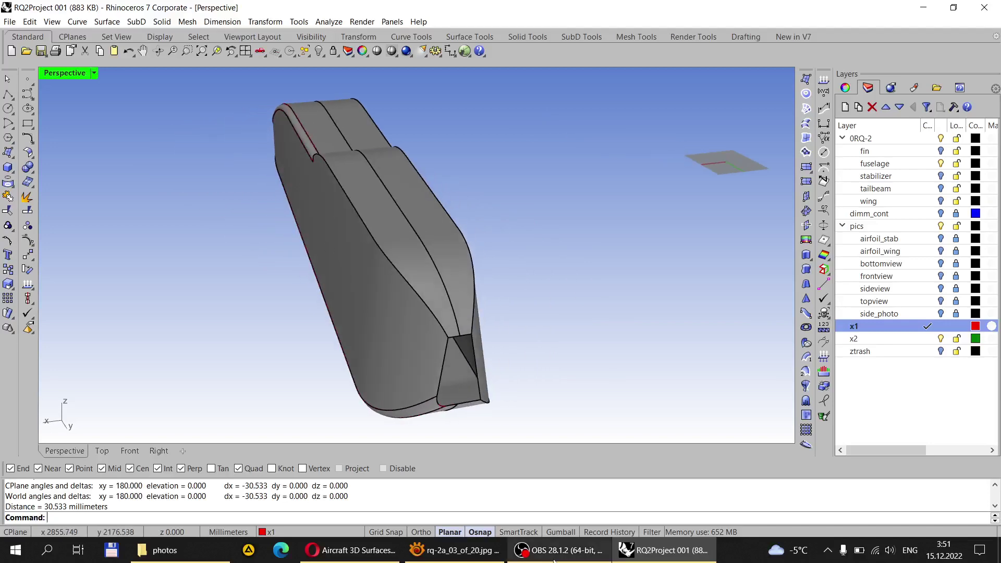
click(458, 551)
Step: Pan the current photo, then view rq-2a-pioneer-001.jpg, original.jpg and rq-2a-pioneer-005.jpg
drag(380, 340, 313, 524)
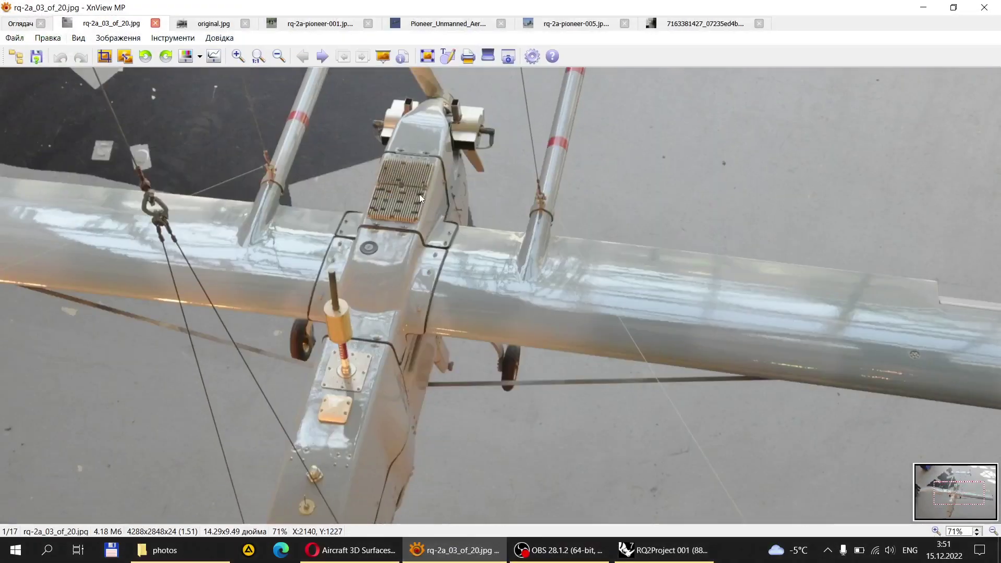
drag(420, 195, 403, 264)
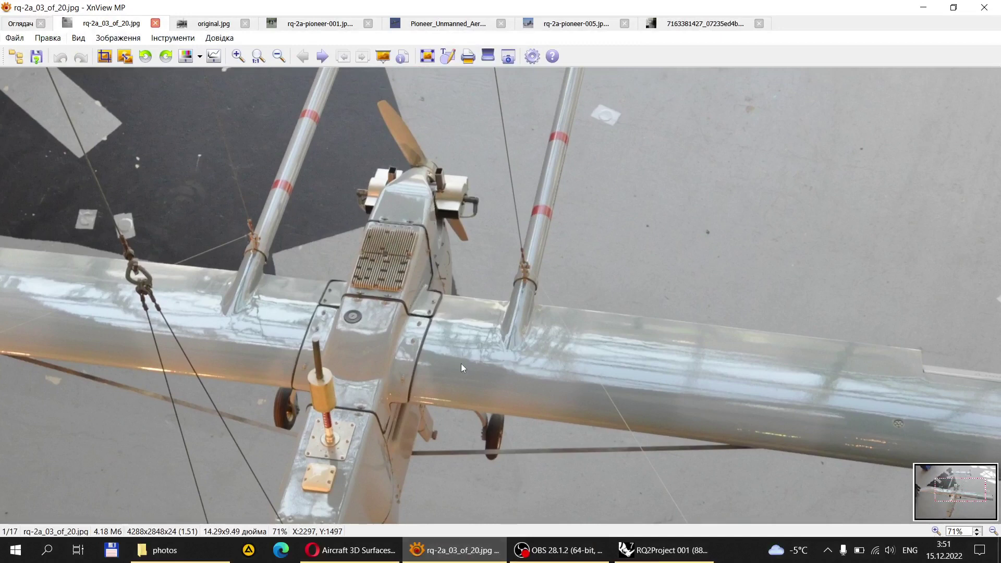
click(314, 26)
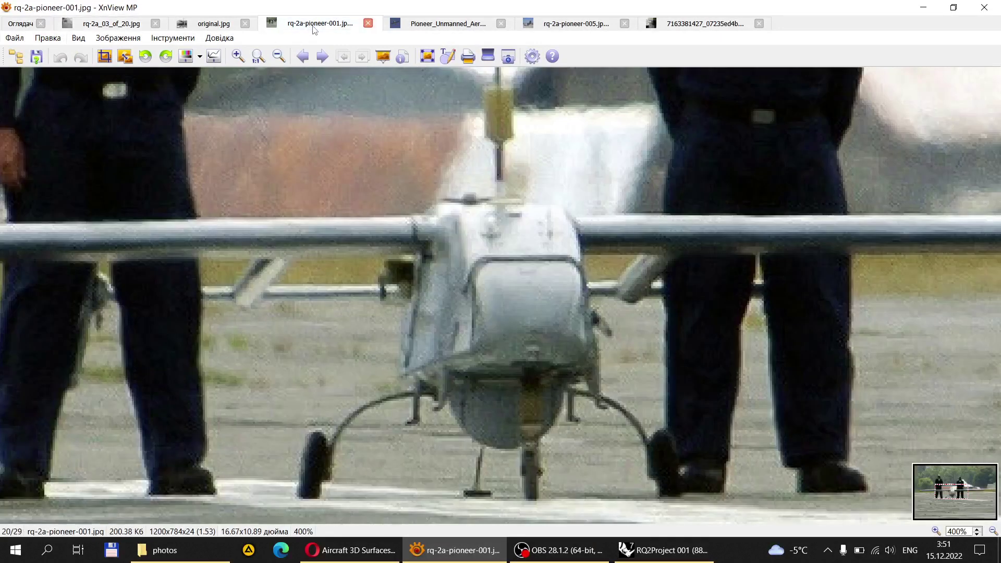
click(213, 27)
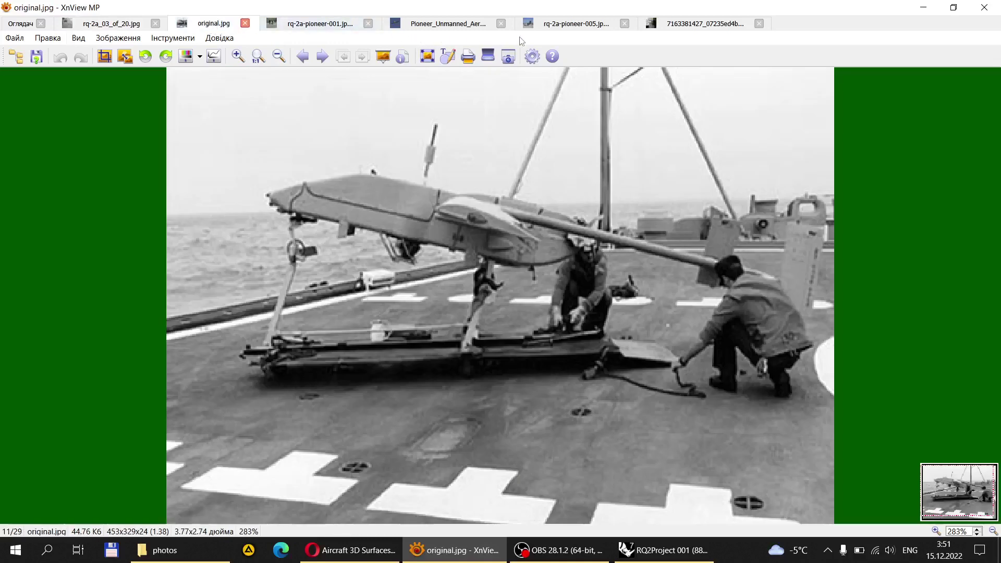
click(549, 24)
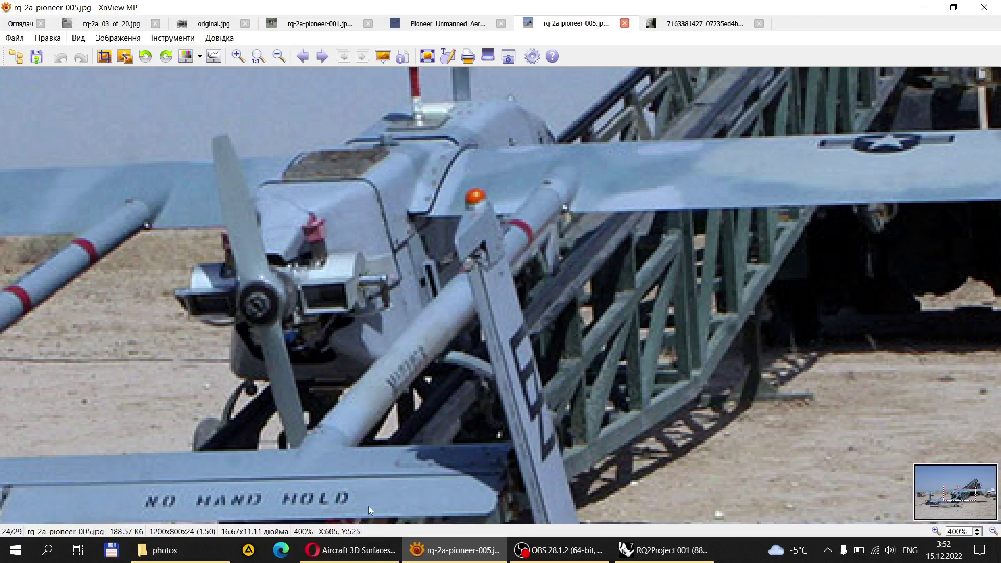
Step: Back in Rhino, orbit and zoom in on the notch where the raised canopy meets the side groove
click(665, 550)
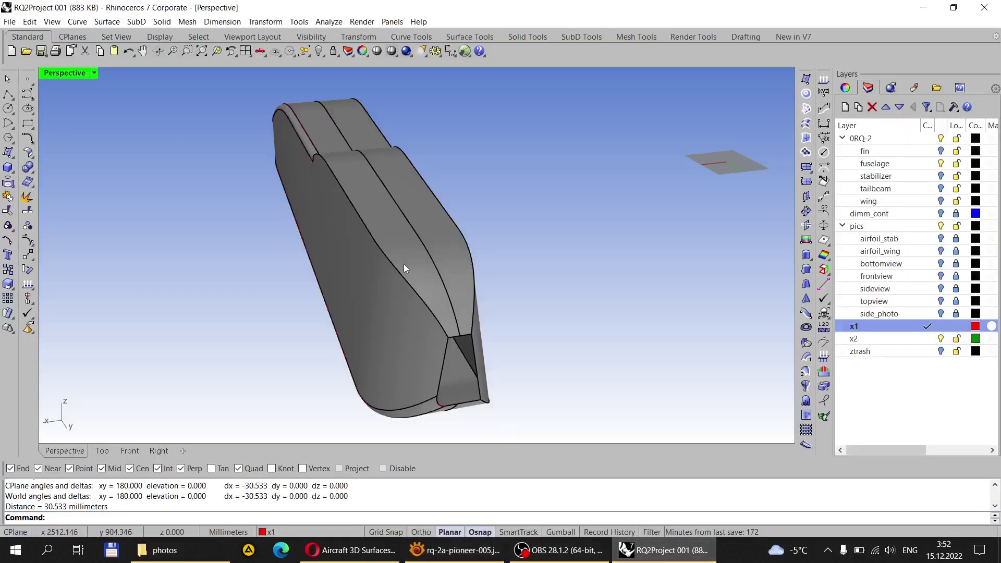
right_drag(403, 264, 483, 265)
scroll(404, 267, up, 7)
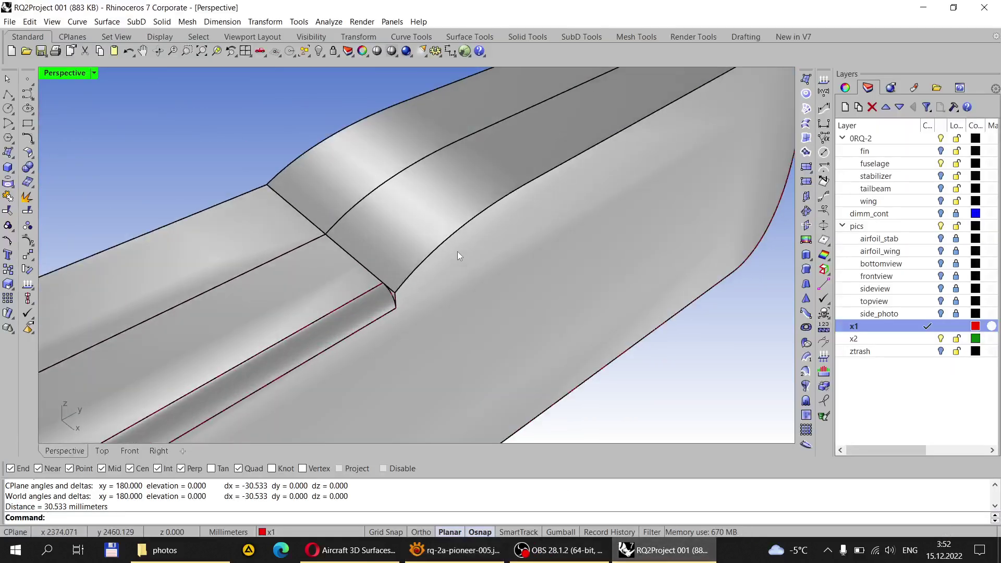
scroll(421, 225, up, 2)
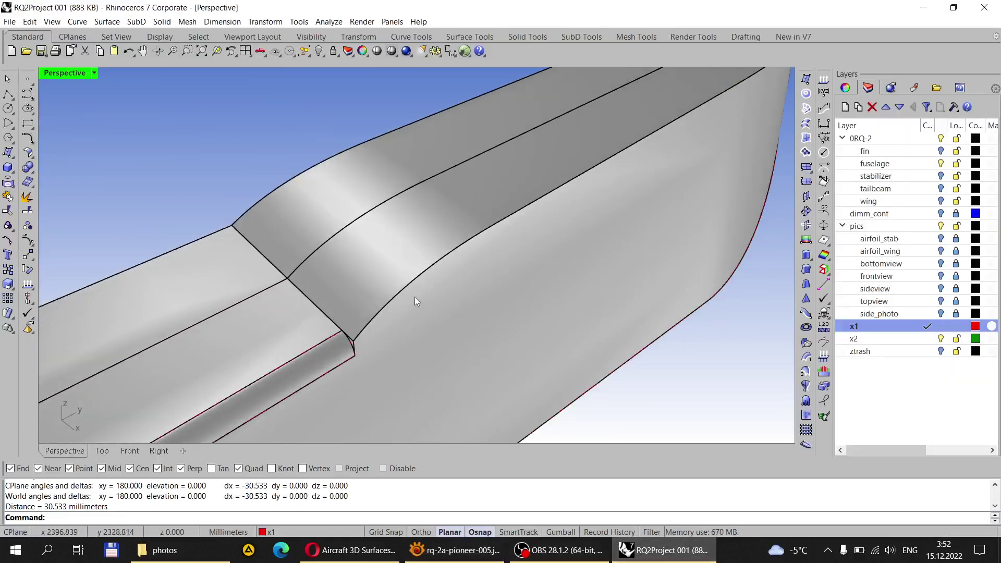
right_drag(414, 296, 430, 240)
scroll(430, 240, down, 6)
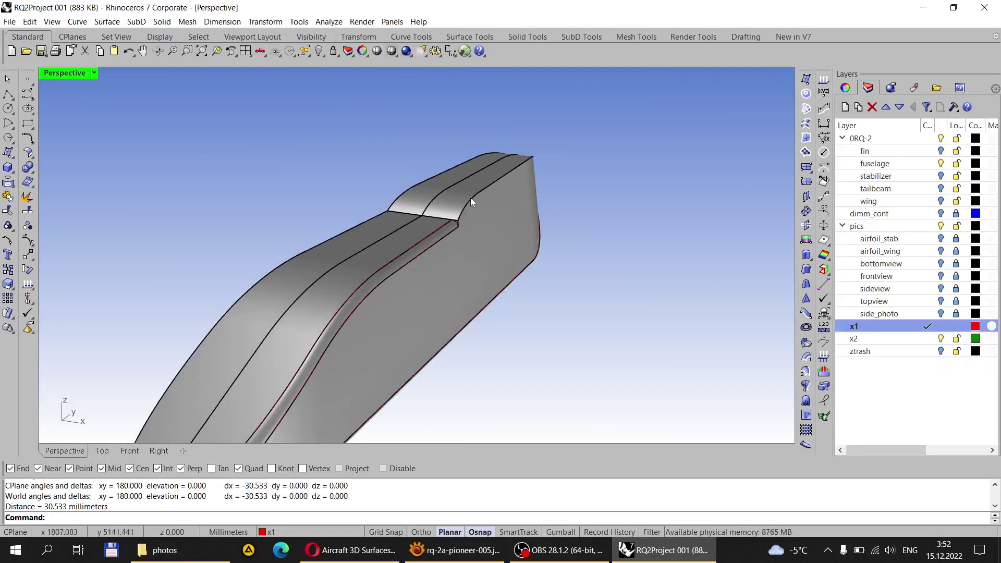
scroll(407, 219, down, 5)
right_drag(347, 238, 412, 236)
scroll(469, 241, up, 6)
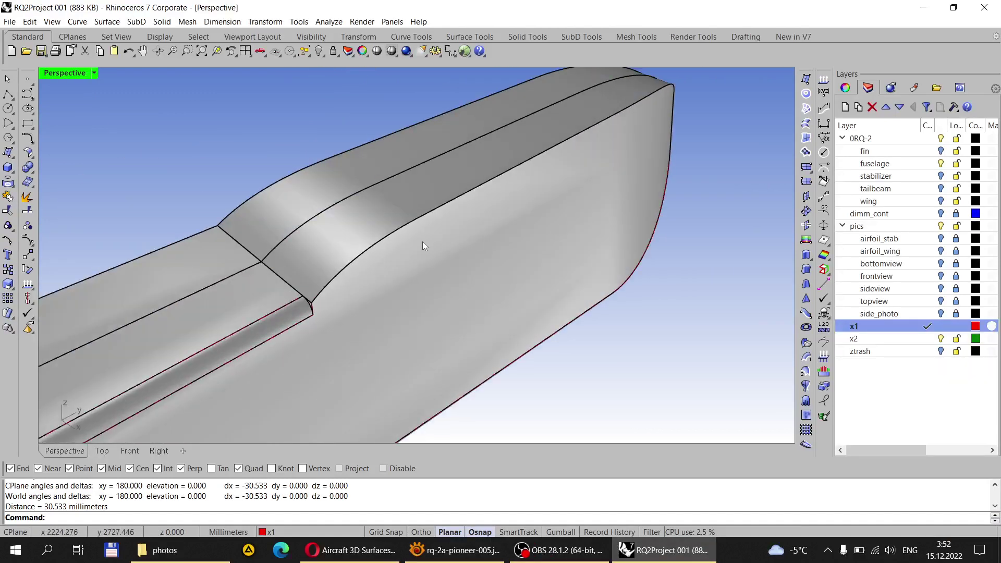
scroll(435, 237, down, 3)
scroll(509, 176, up, 3)
right_drag(488, 191, 394, 257)
scroll(393, 258, up, 5)
scroll(256, 280, down, 4)
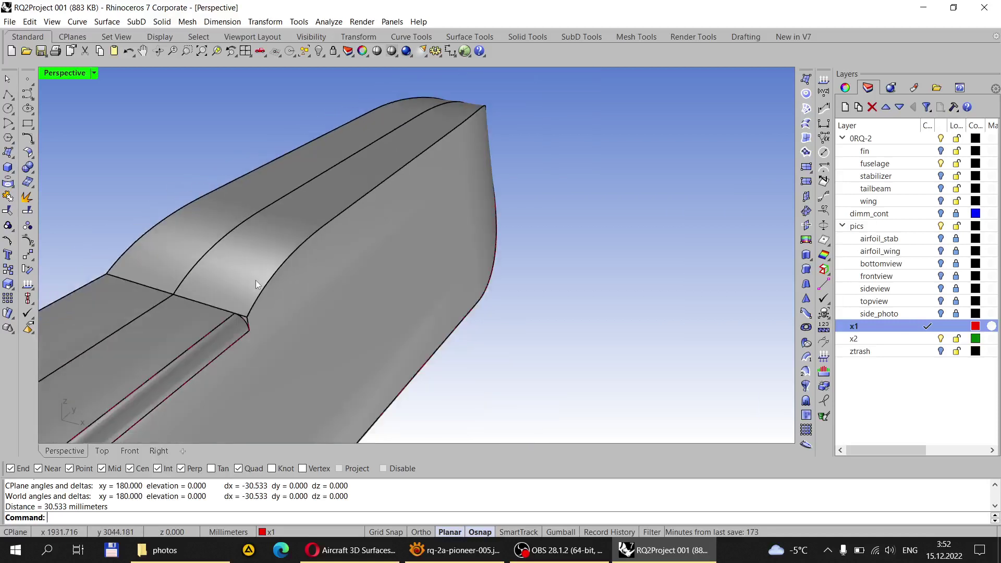
scroll(236, 286, up, 2)
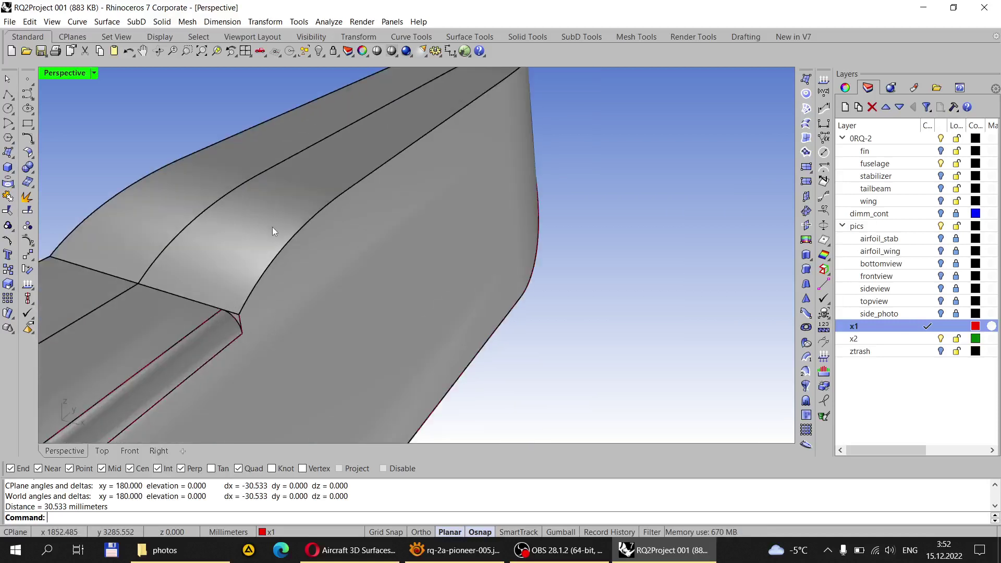
scroll(355, 256, down, 5)
scroll(305, 267, up, 6)
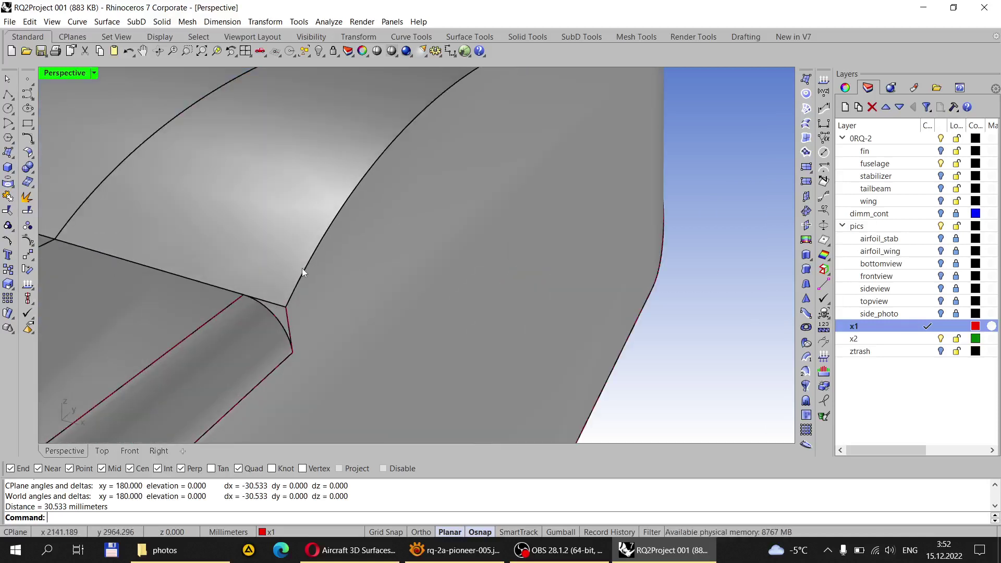
Step: Start VariableFilletSrf from the surface fillet tools
click(28, 152)
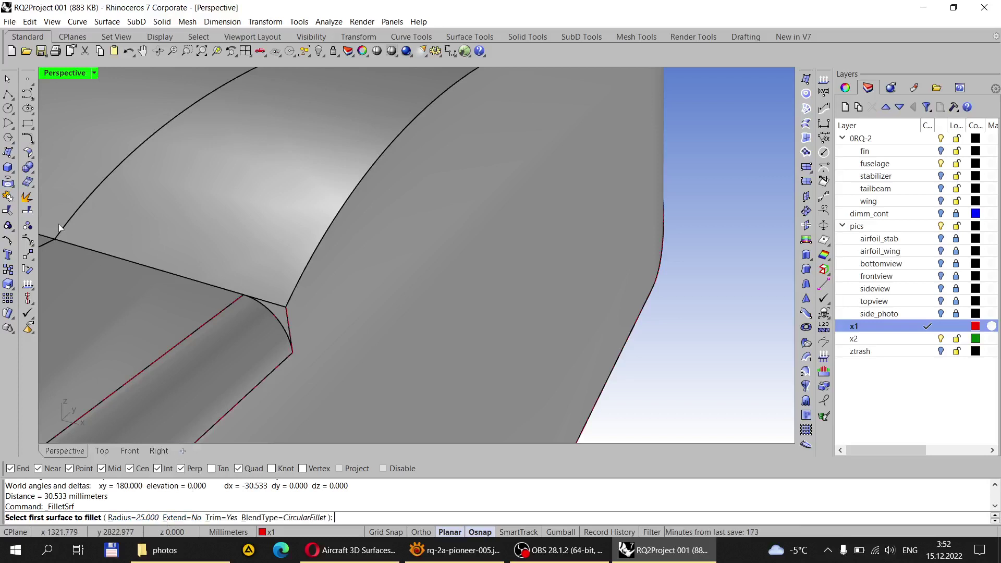
click(28, 154)
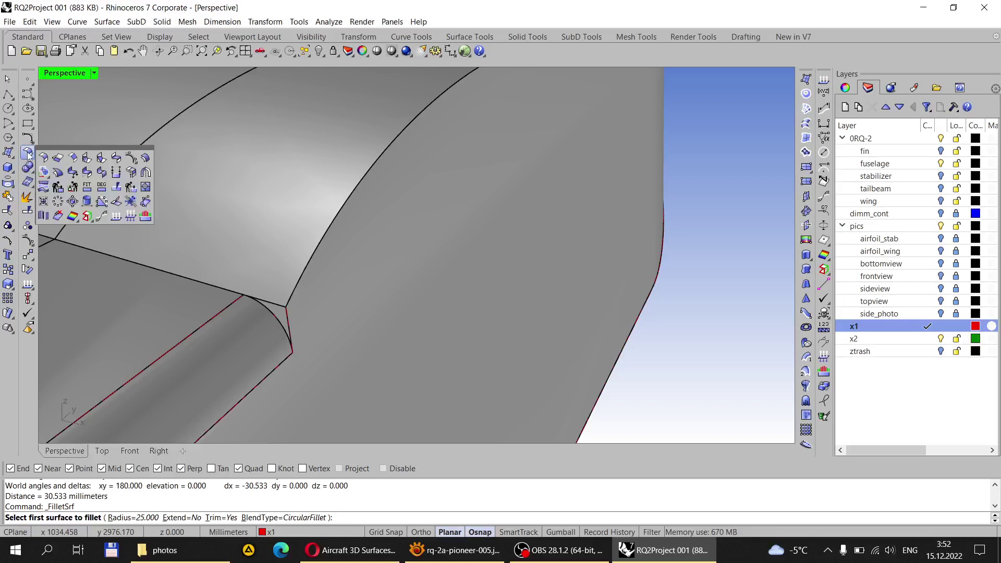
click(88, 159)
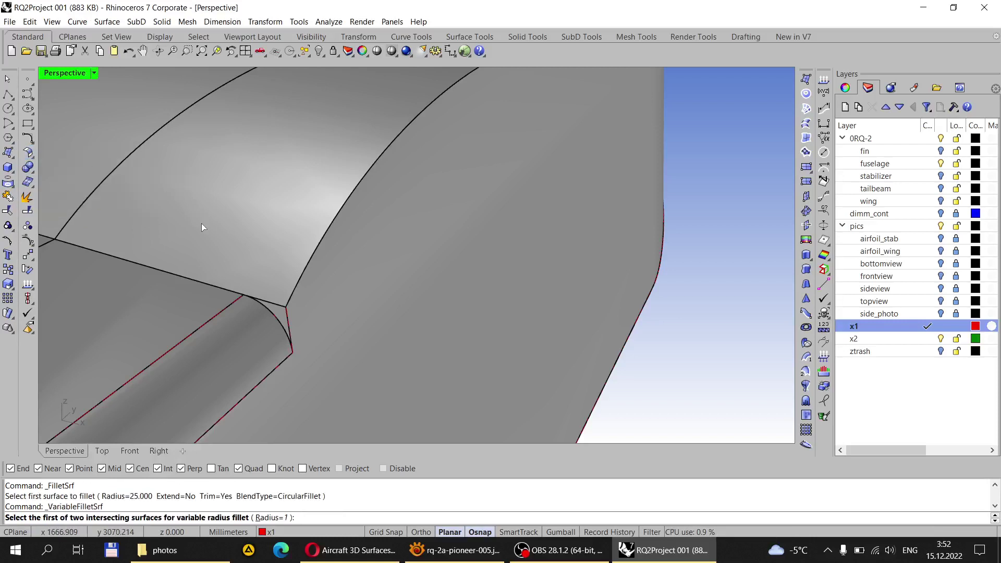
scroll(203, 230, down, 2)
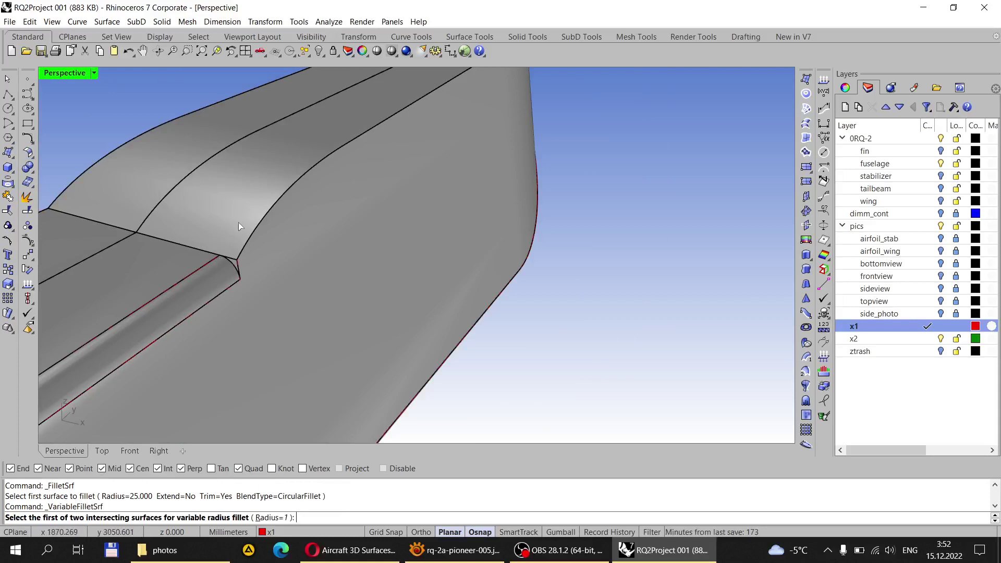
Step: Pick both fuselage surfaces and set the lower-corner fillet handle radius to 25
click(279, 155)
scroll(221, 295, down, 3)
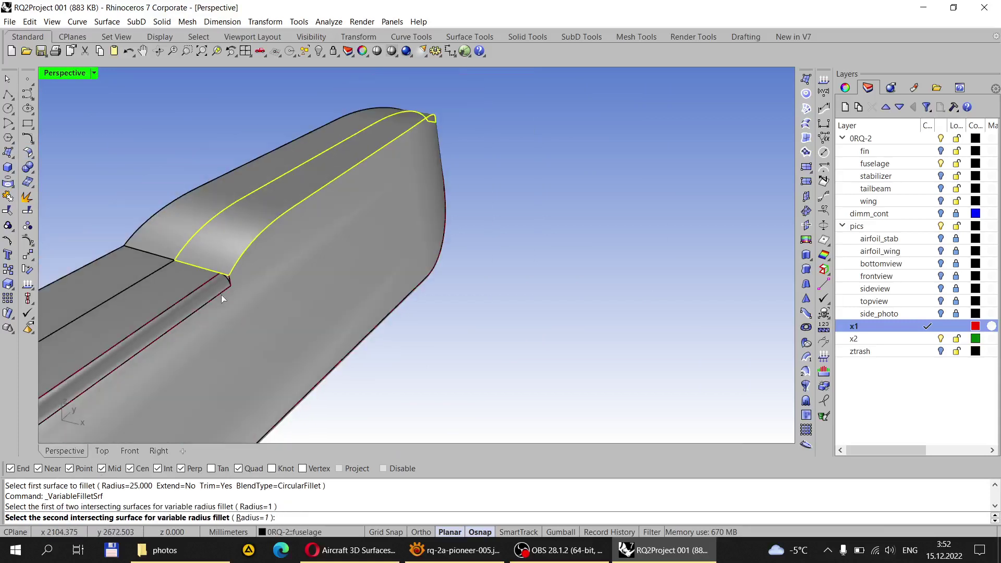
click(274, 243)
scroll(295, 242, up, 1)
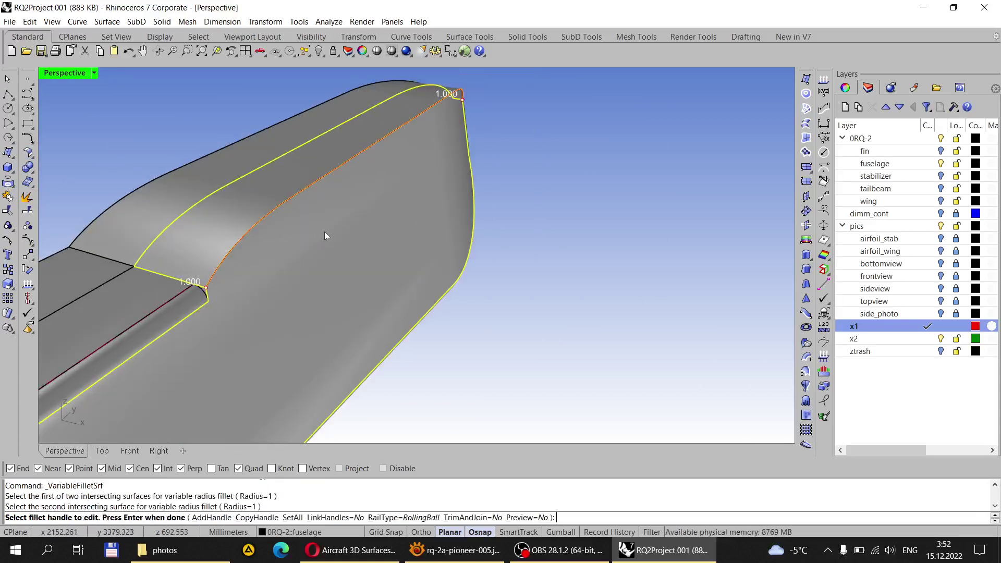
scroll(198, 284, up, 4)
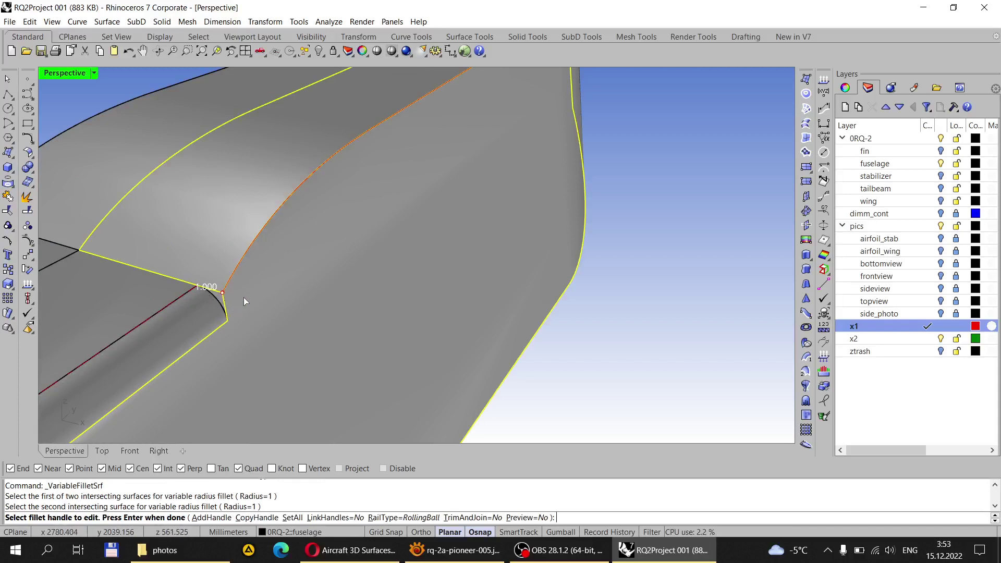
scroll(243, 298, up, 3)
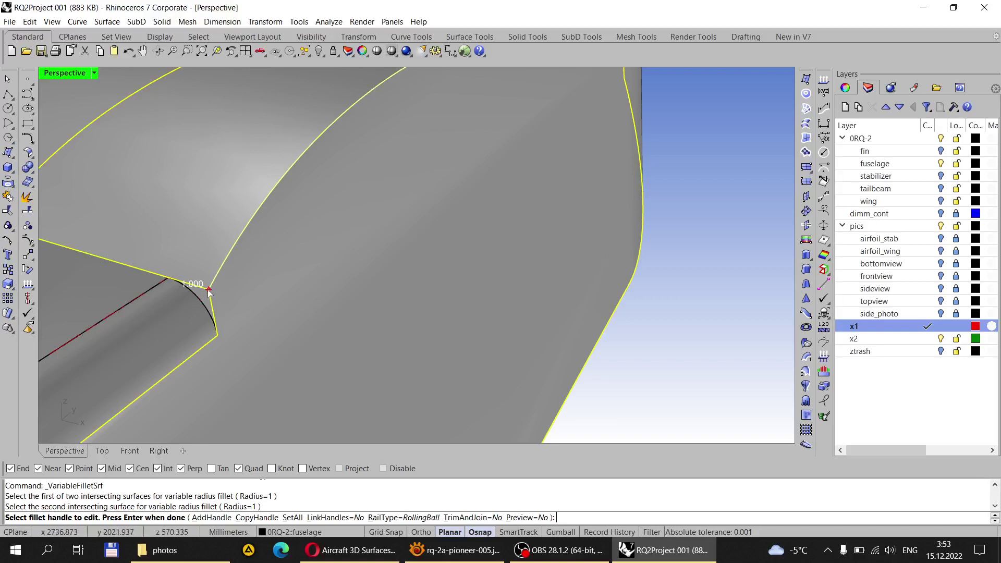
click(208, 290)
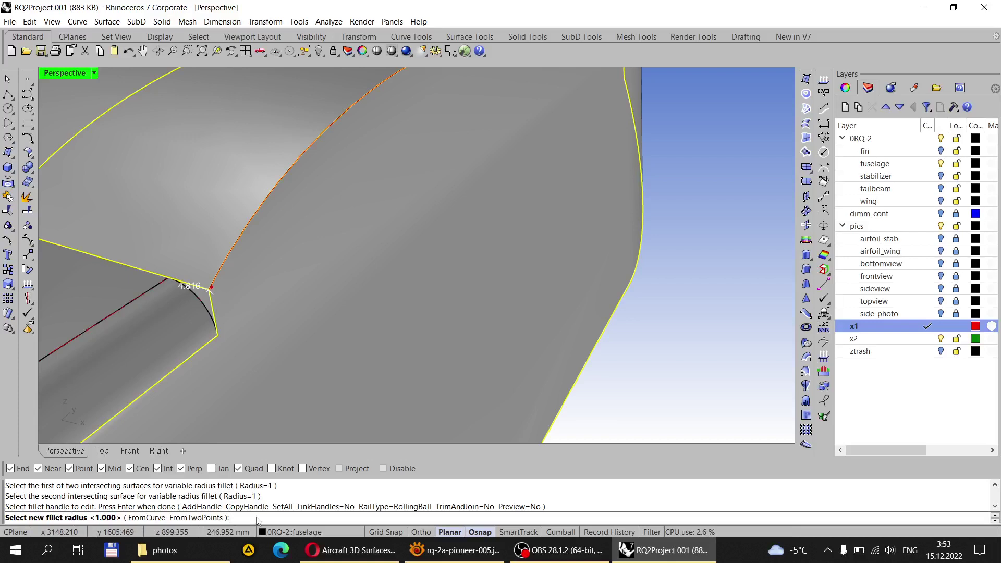
text(25)
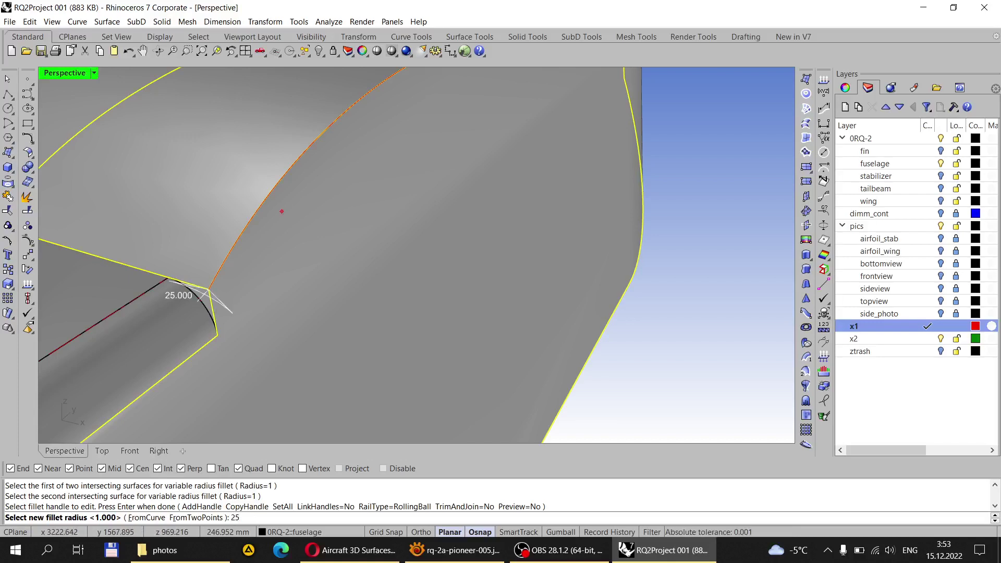
key(Return)
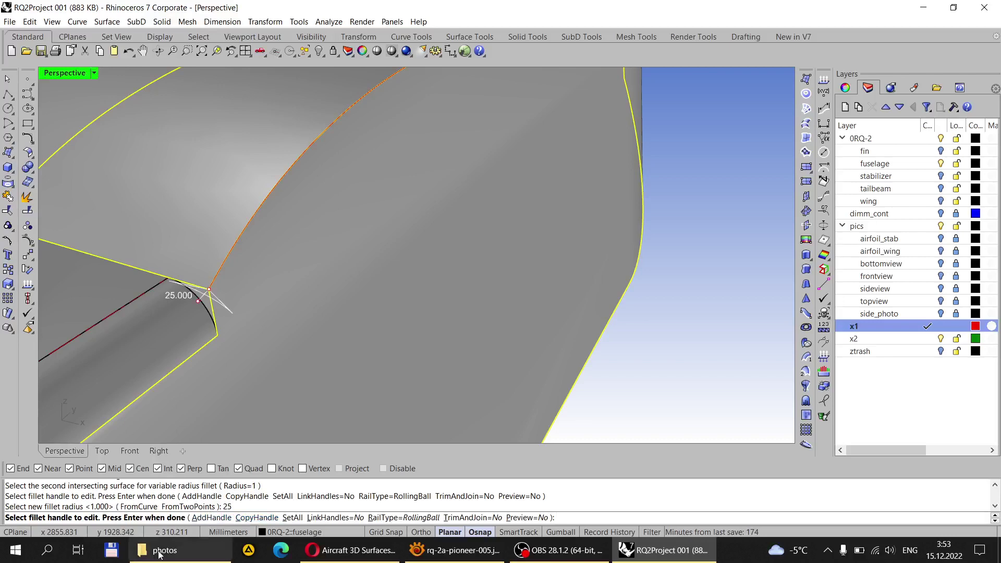
Step: Set the fillet handle at the other end to radius 10 and build the fillet
mouse_move(270, 343)
right_down()
mouse_move(297, 317)
mouse_move(254, 342)
right_up()
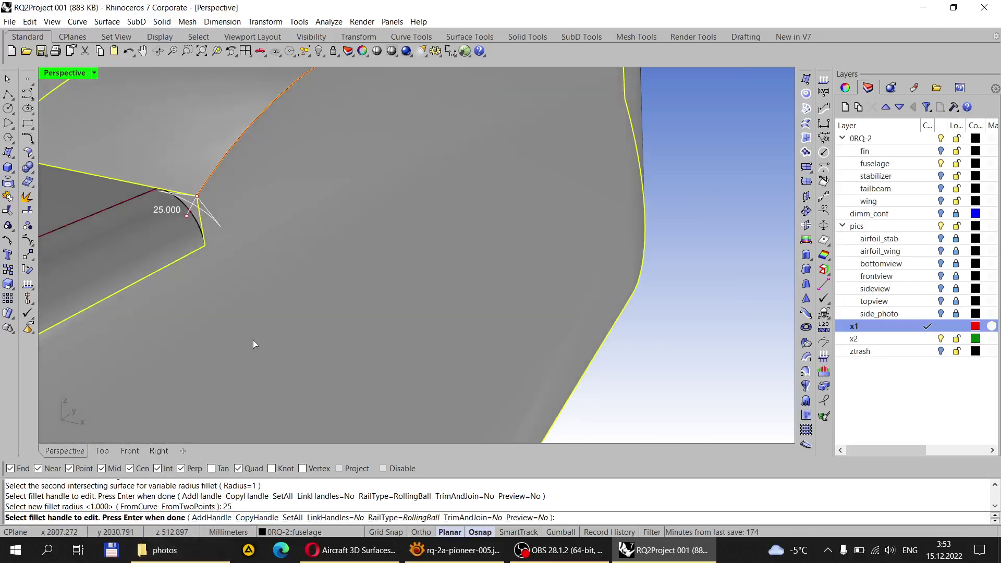
scroll(378, 306, down, 5)
right_drag(442, 219, 448, 268)
scroll(512, 282, up, 5)
scroll(459, 274, up, 5)
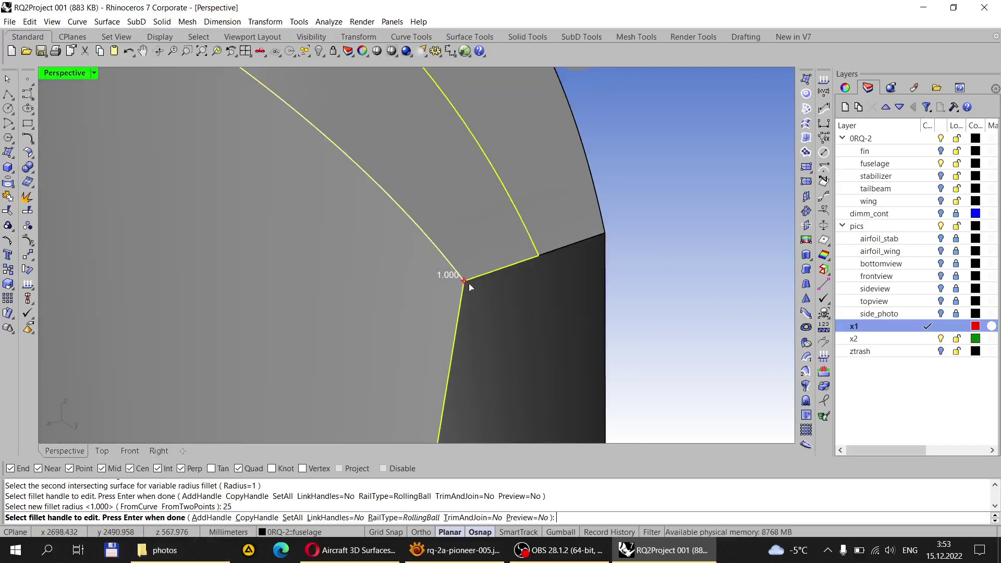
click(465, 282)
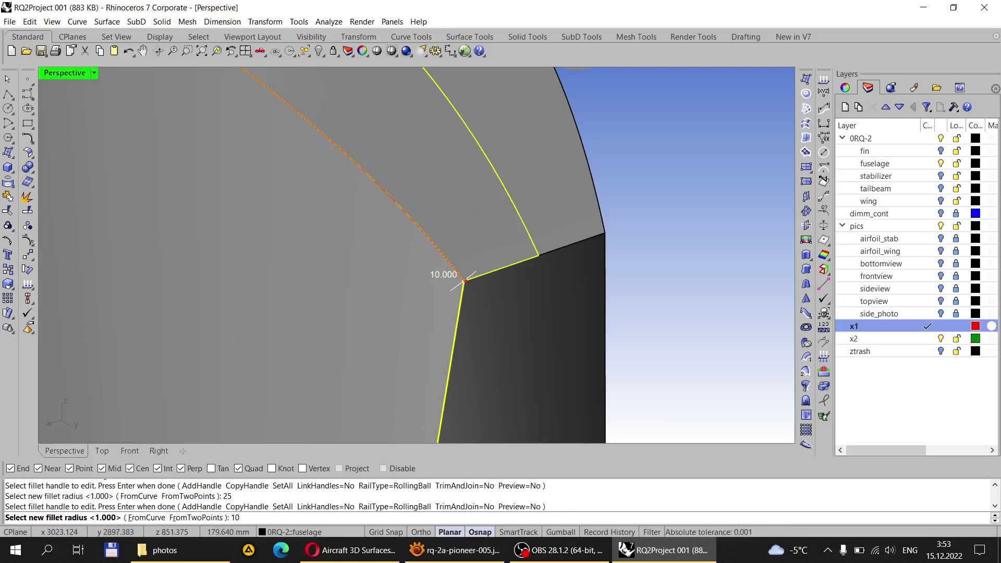
key(Return)
scroll(466, 283, down, 15)
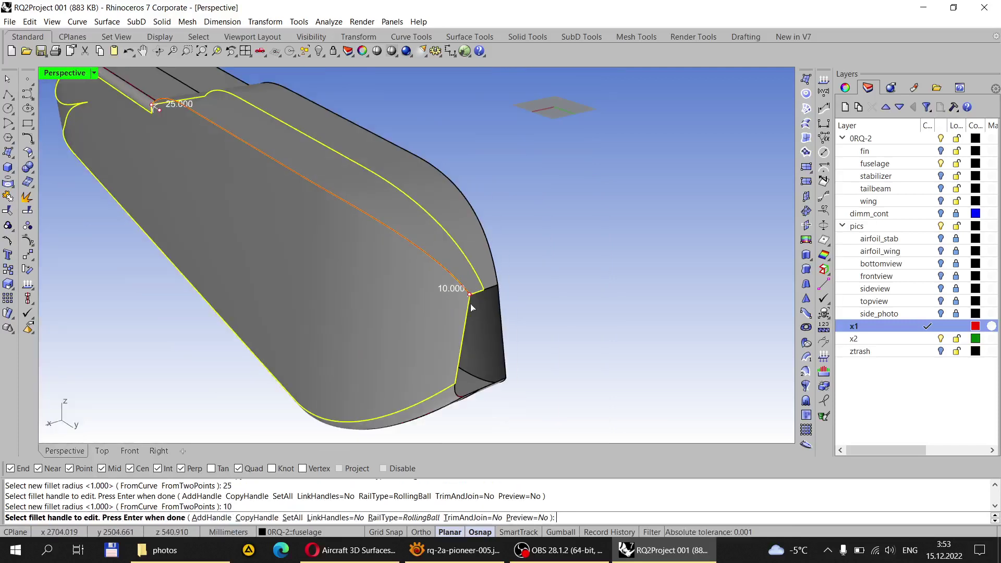
right_drag(337, 229, 516, 218)
scroll(387, 278, up, 2)
scroll(386, 282, up, 5)
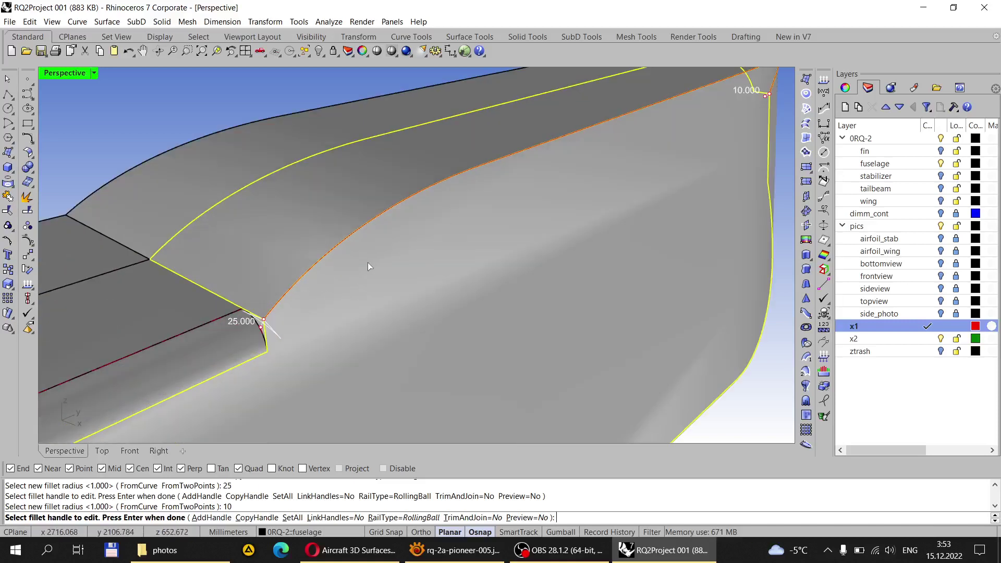
scroll(365, 258, down, 1)
key(Return)
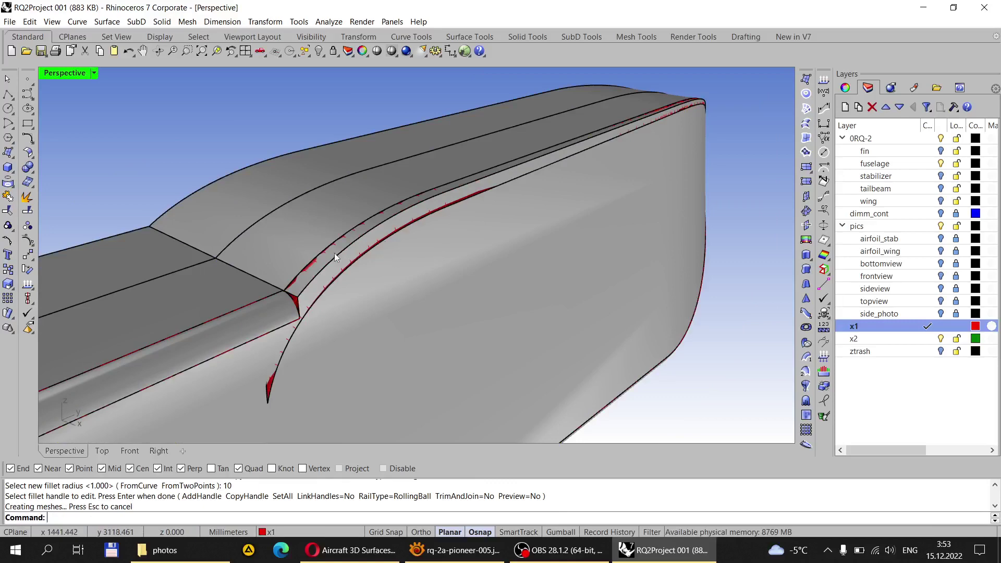
Step: Orbit and zoom to inspect the new fillet from the front and the side
scroll(296, 317, up, 3)
scroll(292, 319, up, 3)
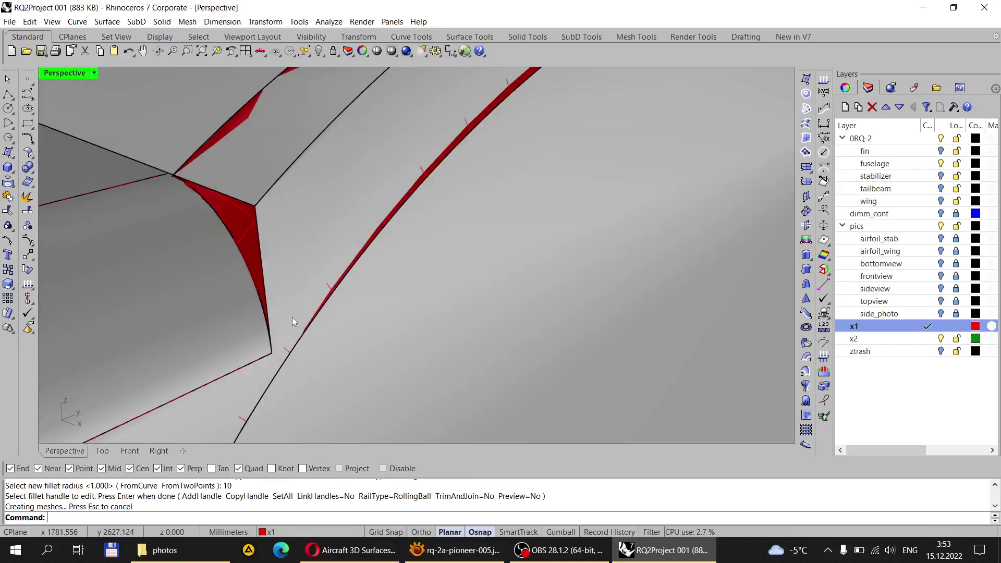
scroll(292, 319, down, 8)
right_drag(292, 320, 302, 188)
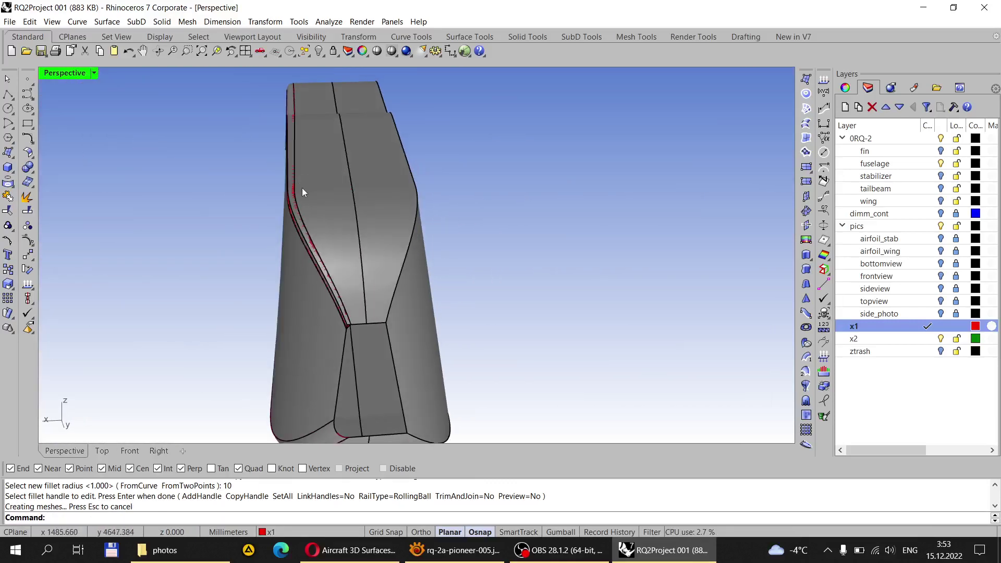
scroll(360, 336, up, 4)
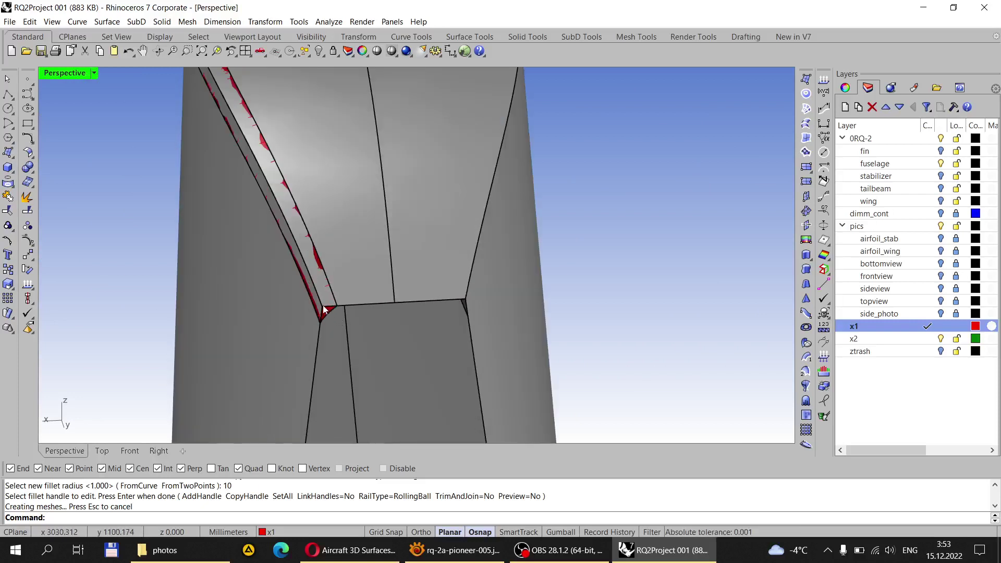
scroll(324, 305, up, 6)
scroll(323, 305, down, 6)
scroll(312, 306, down, 4)
right_drag(277, 247, 436, 230)
scroll(468, 241, down, 3)
scroll(468, 241, up, 2)
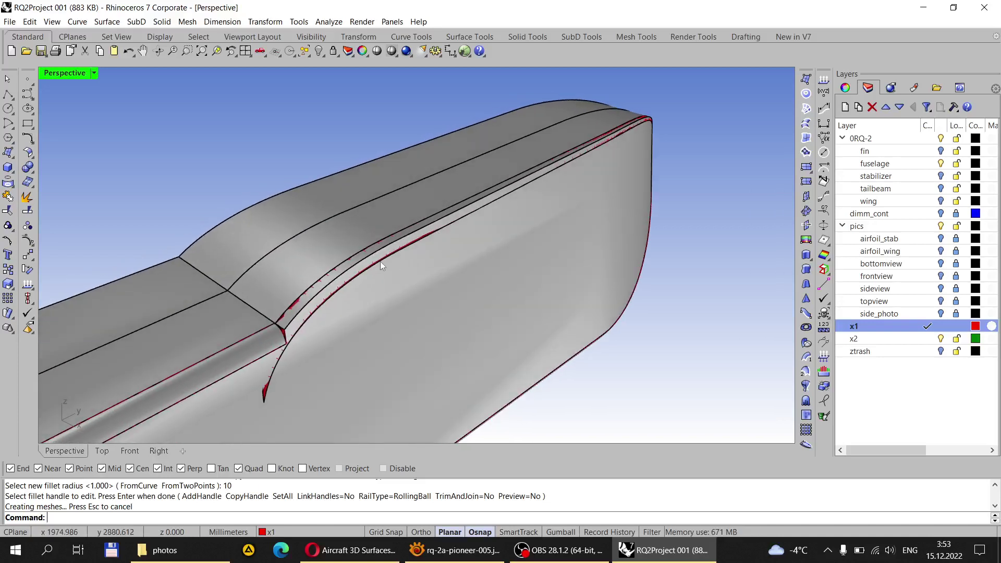
scroll(380, 262, up, 5)
Step: Select the fillet surface from the overlapping candidates to check it
click(399, 232)
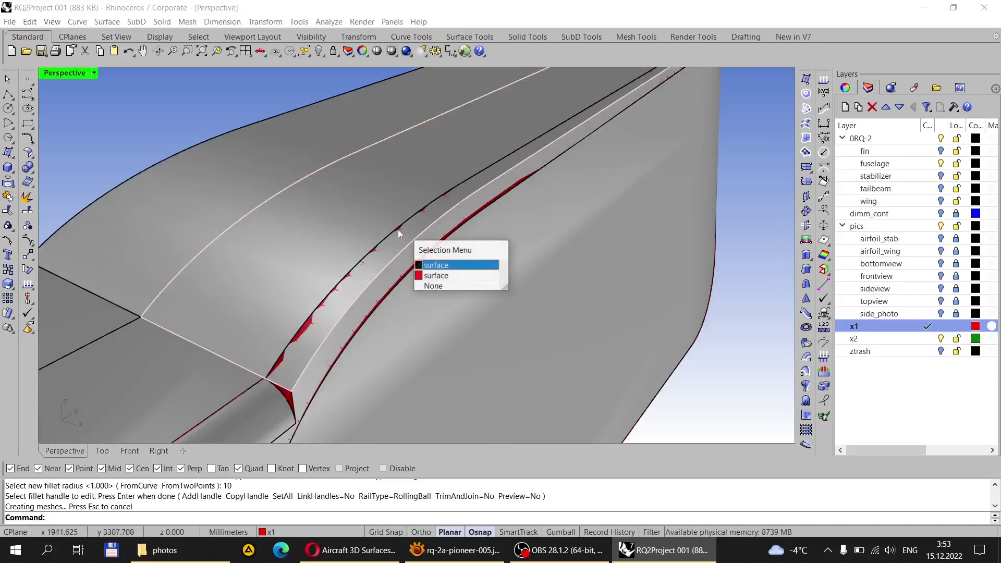
click(399, 230)
key(Escape)
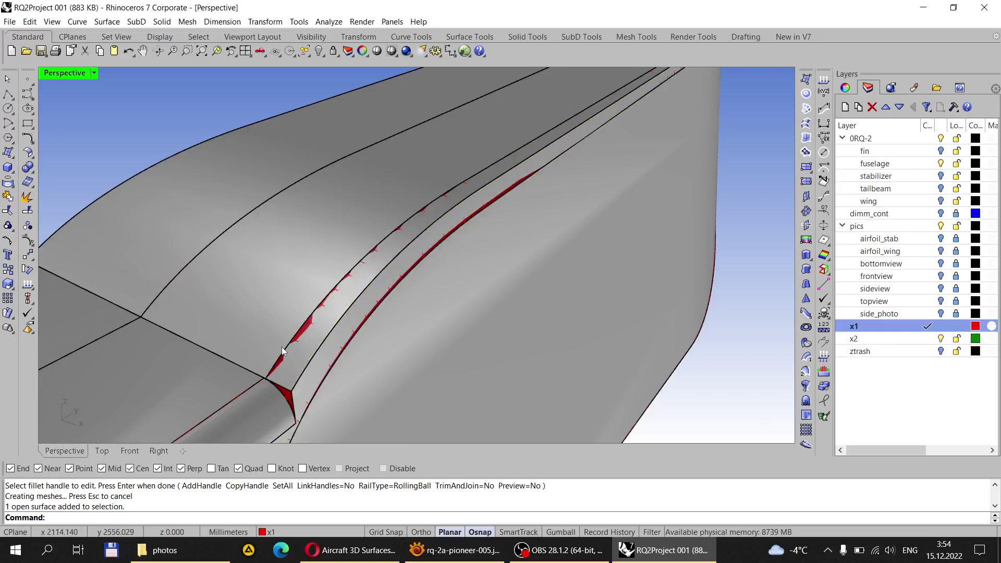
click(369, 317)
right_drag(370, 317, 408, 265)
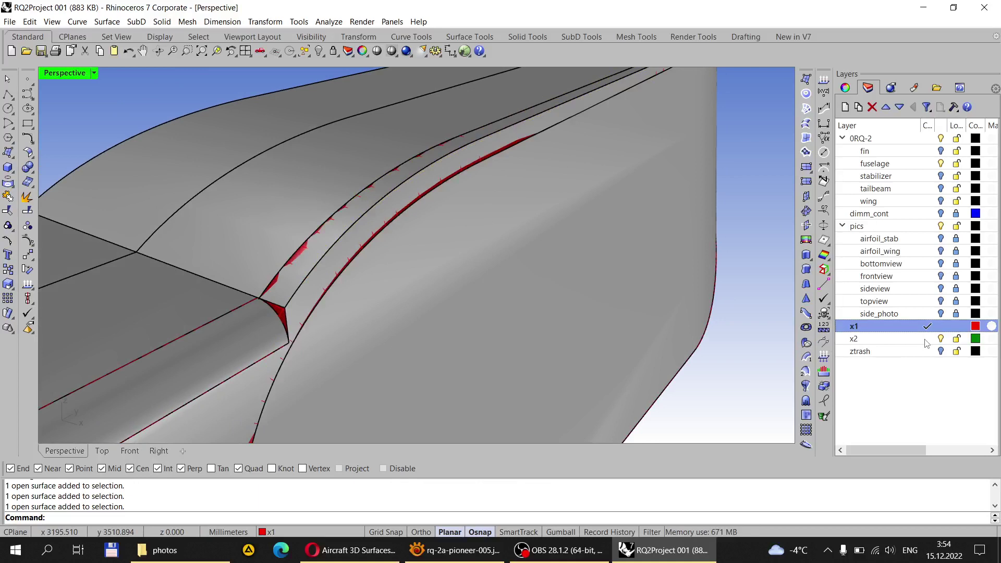
Step: Duplicate the fillet's two edges as curves
click(77, 22)
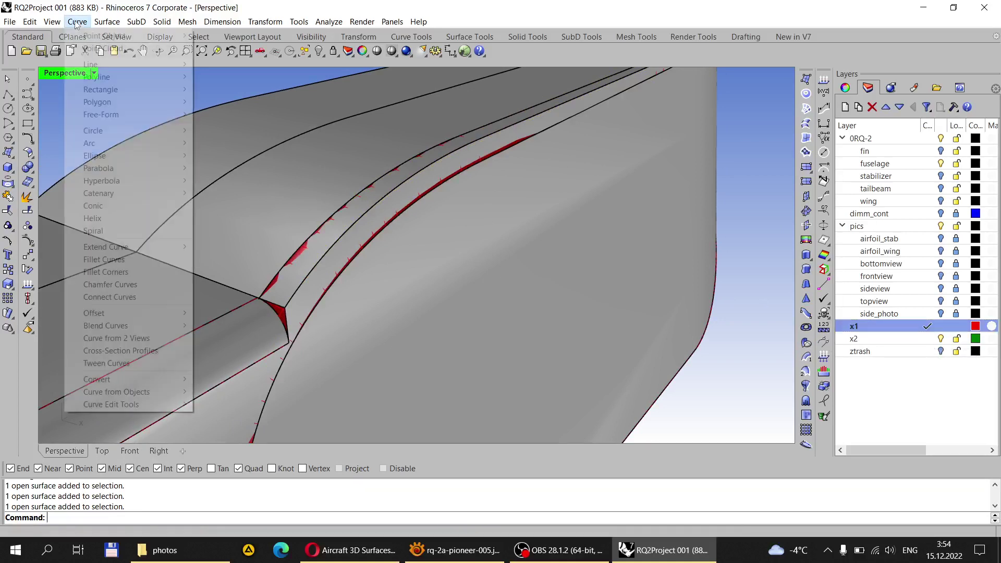
mouse_move(172, 392)
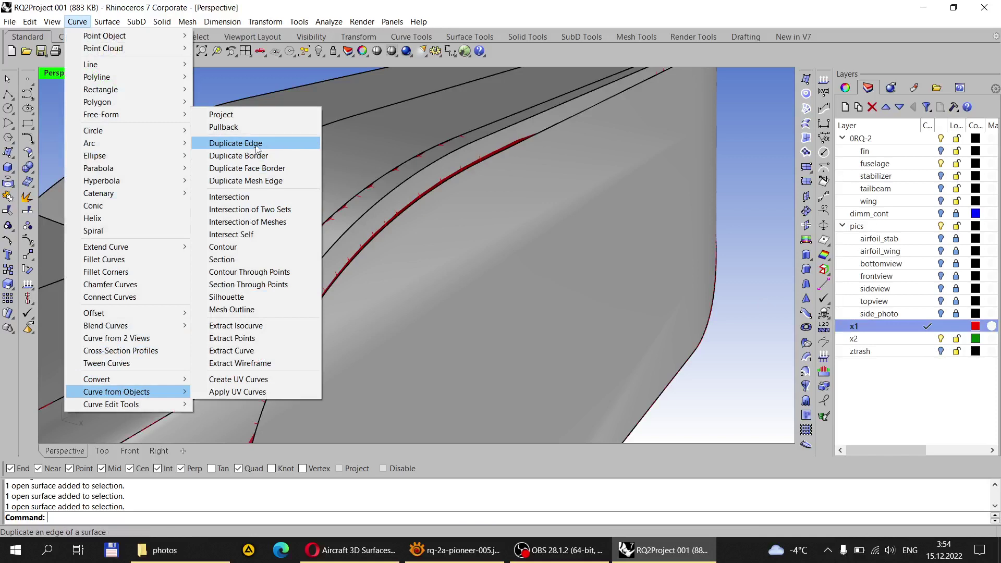
click(257, 146)
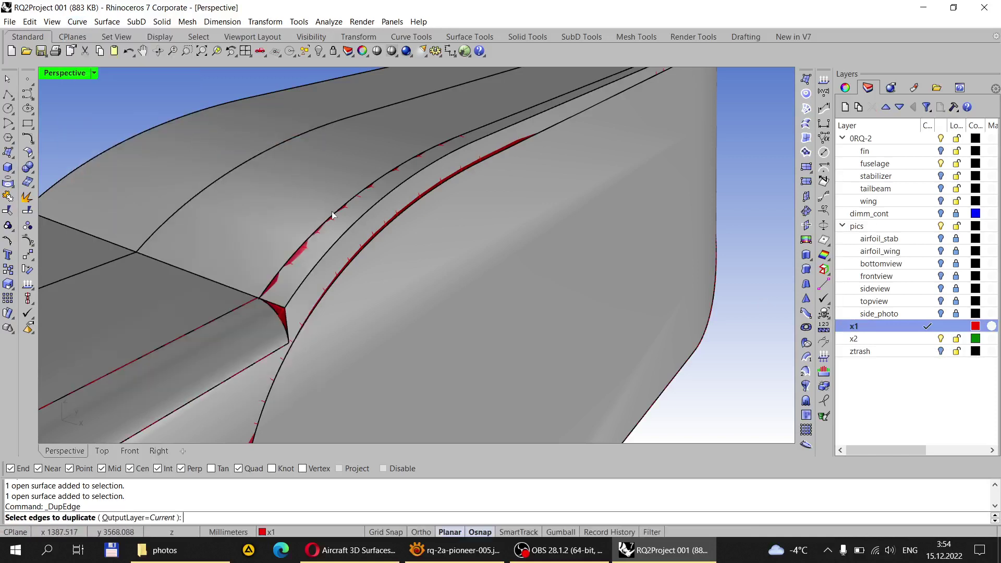
click(336, 214)
click(368, 250)
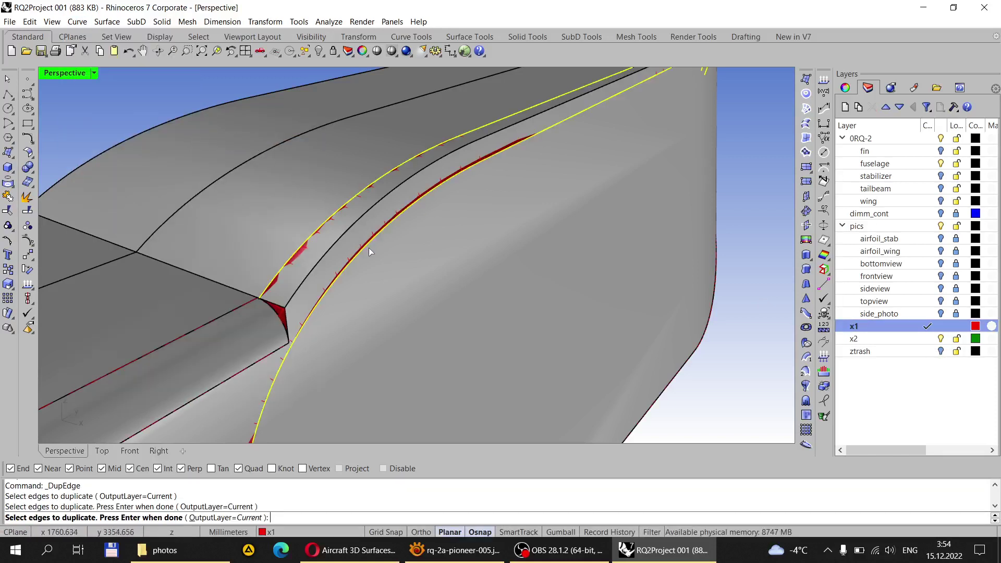
key(Return)
Step: Delete the fillet surface, keeping its copied edge curves
right_drag(368, 249, 355, 265)
click(360, 255)
click(392, 299)
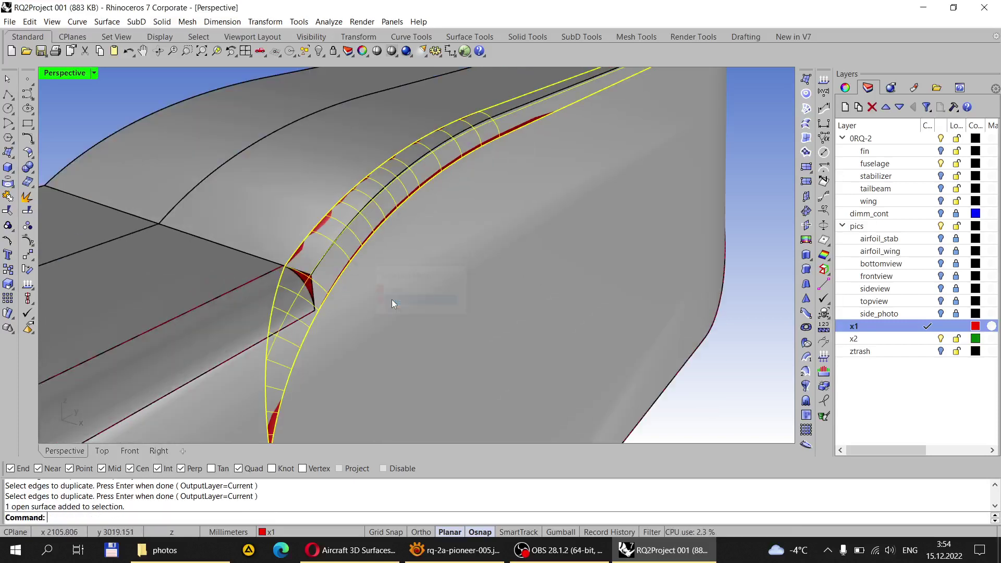
key(Delete)
Step: Draw a helper polyline from the surface corner down to the fuselage's lower edge
right_drag(392, 298, 454, 231)
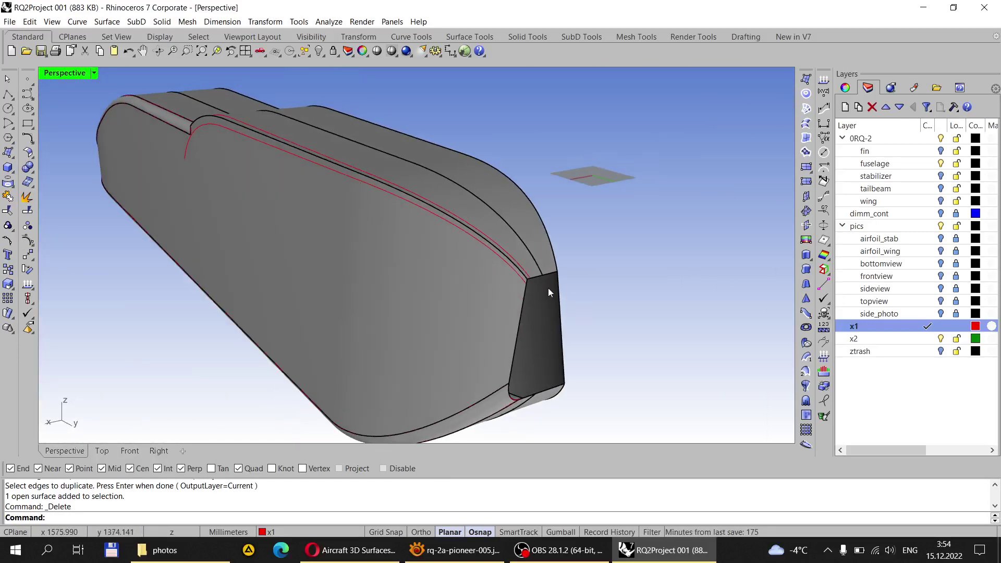
scroll(511, 267, up, 6)
scroll(512, 268, down, 7)
right_drag(384, 216, 402, 232)
scroll(261, 279, up, 4)
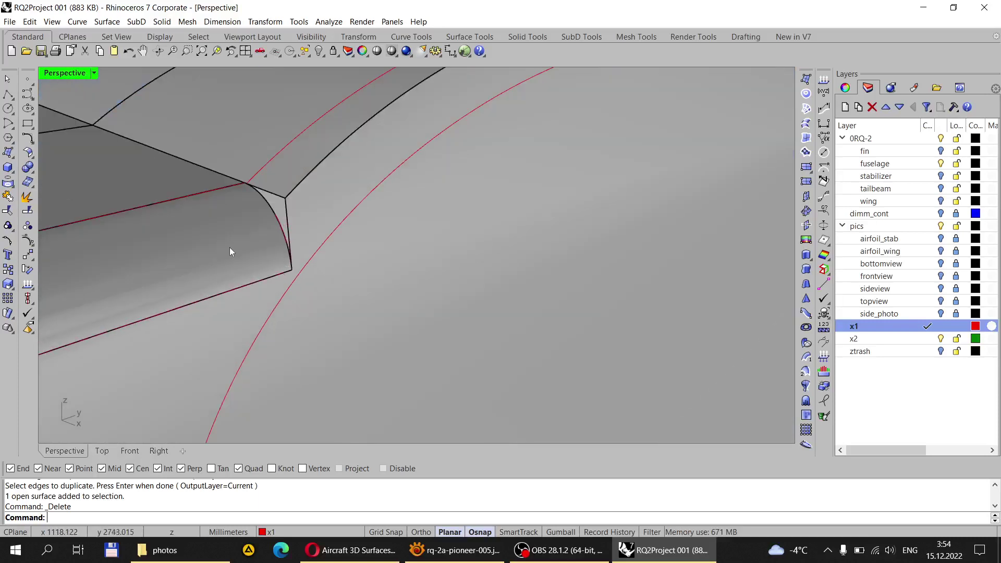
click(8, 94)
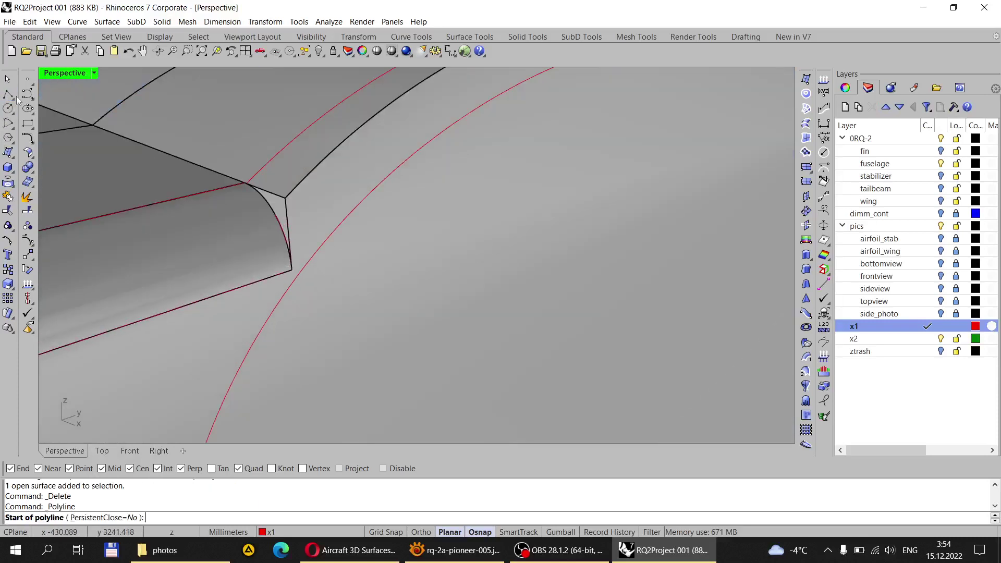
click(294, 270)
scroll(289, 224, down, 3)
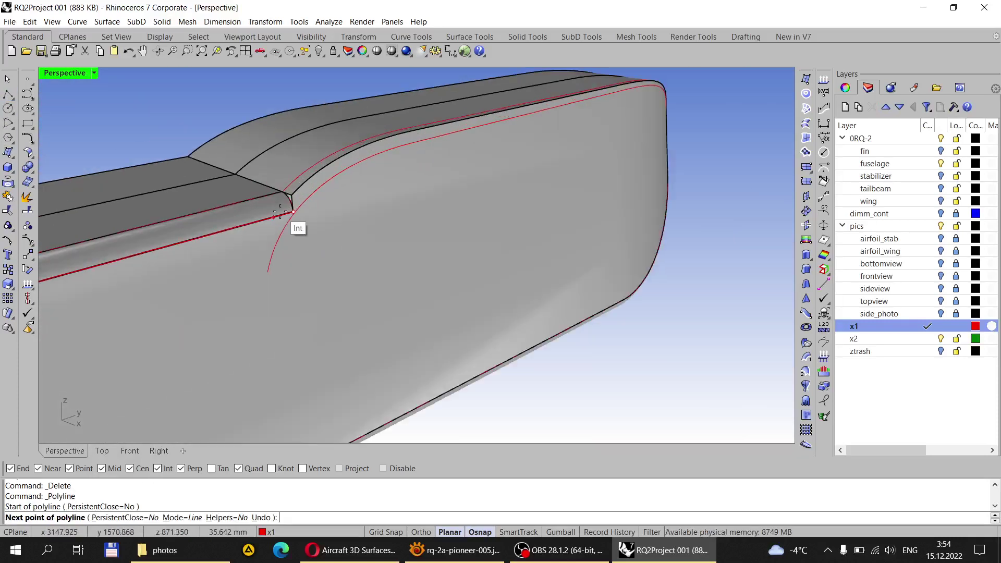
scroll(280, 213, up, 3)
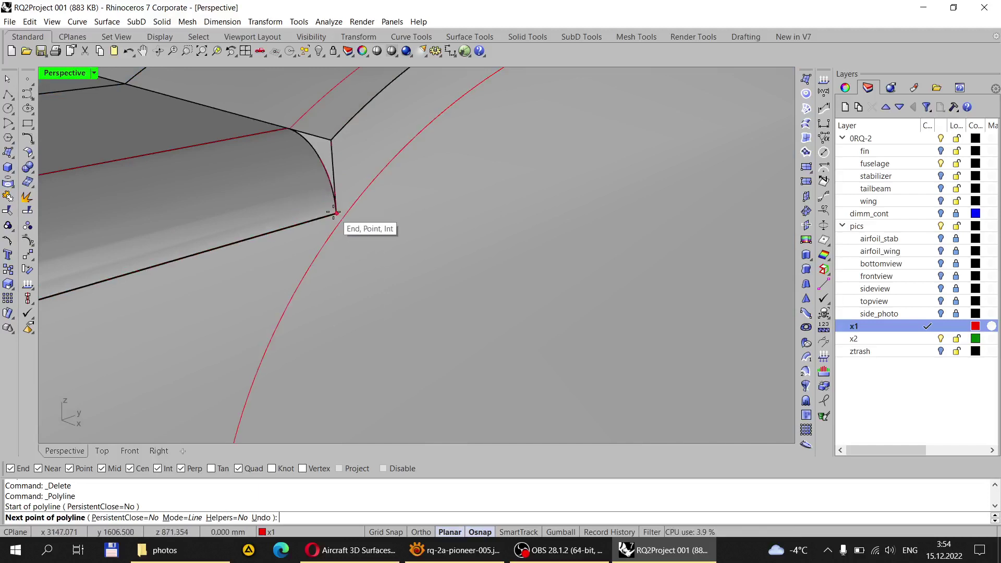
scroll(338, 206, up, 3)
scroll(338, 207, down, 3)
scroll(353, 313, down, 3)
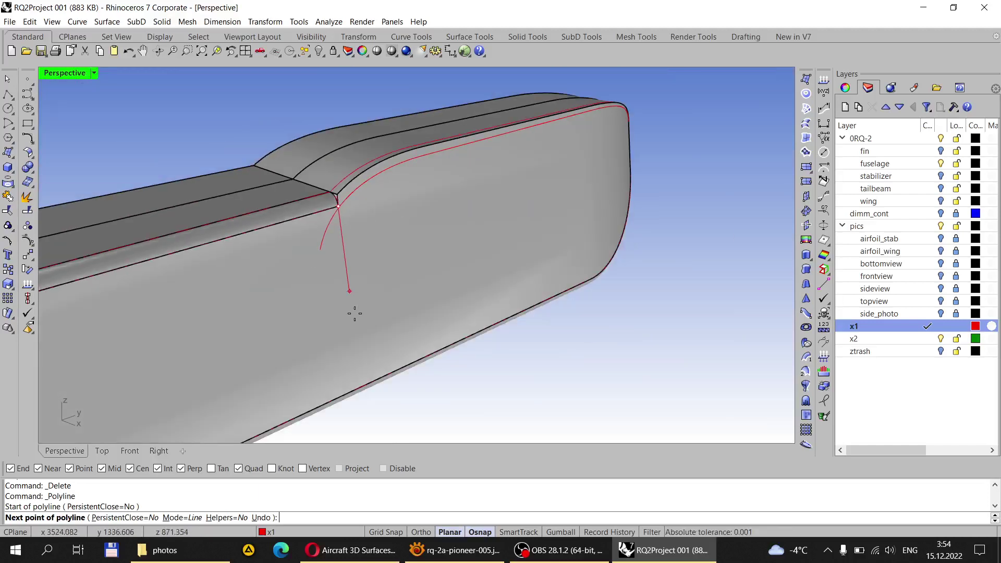
scroll(402, 424, up, 4)
click(396, 420)
key(Return)
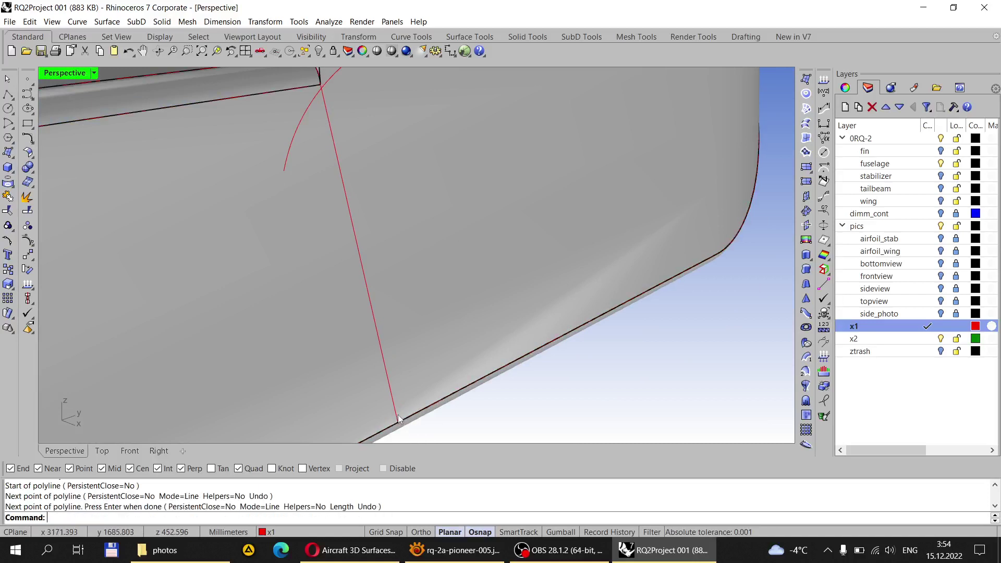
Step: Trim the red offset curve at the helper line, then delete the line
scroll(383, 321, down, 4)
scroll(335, 259, up, 4)
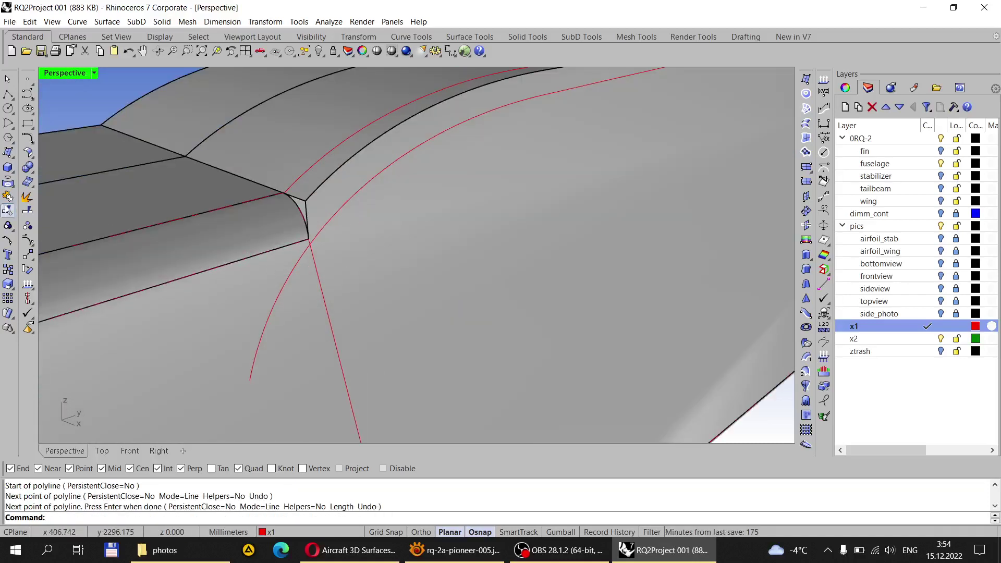
click(8, 211)
click(317, 283)
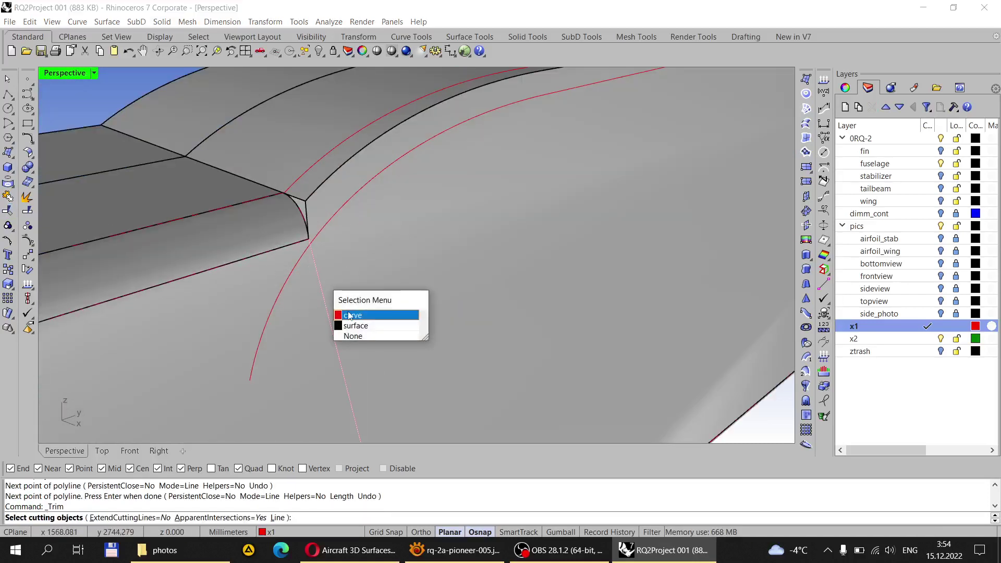
key(Return)
key(Return)
click(291, 281)
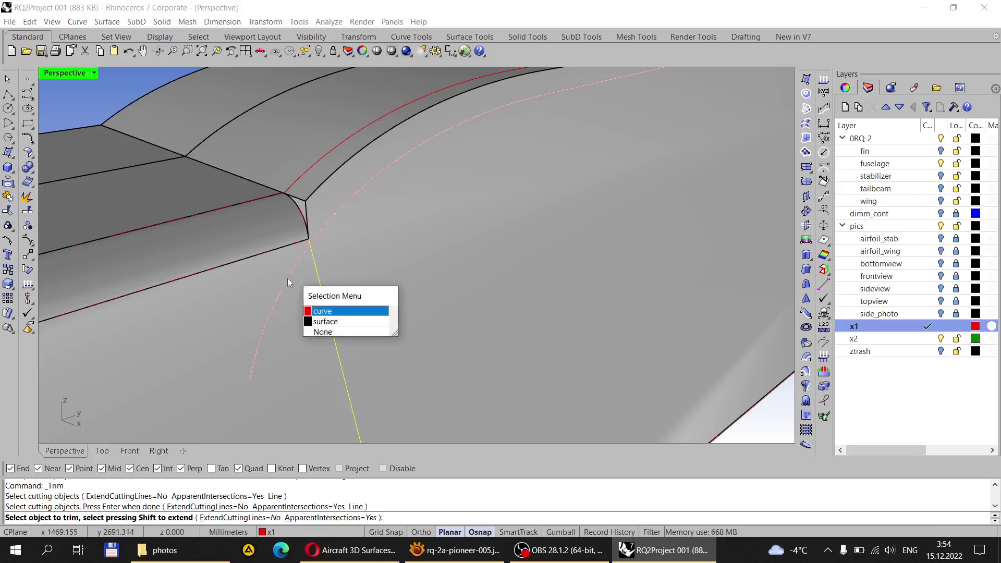
click(312, 311)
key(Return)
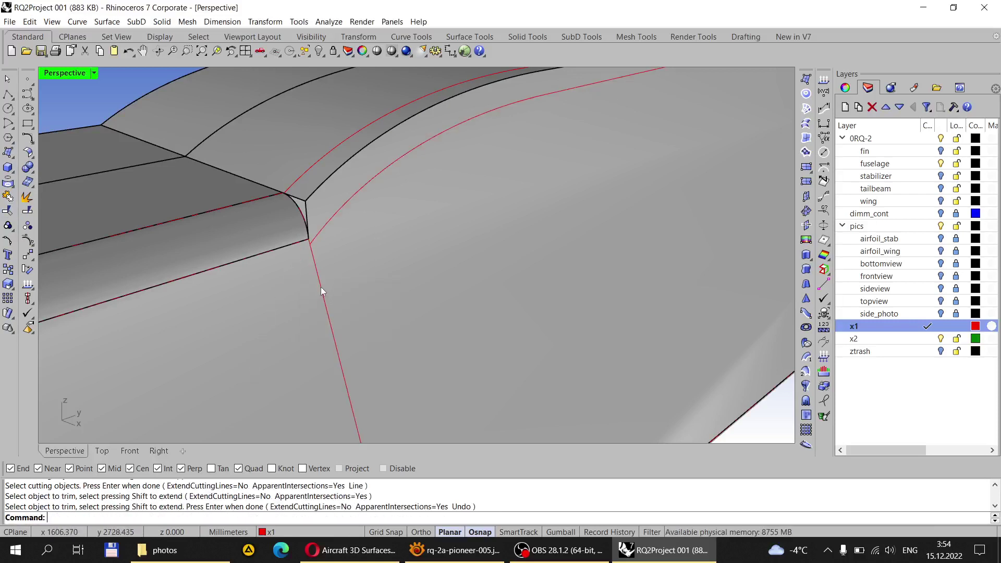
click(321, 287)
key(Delete)
scroll(397, 279, down, 4)
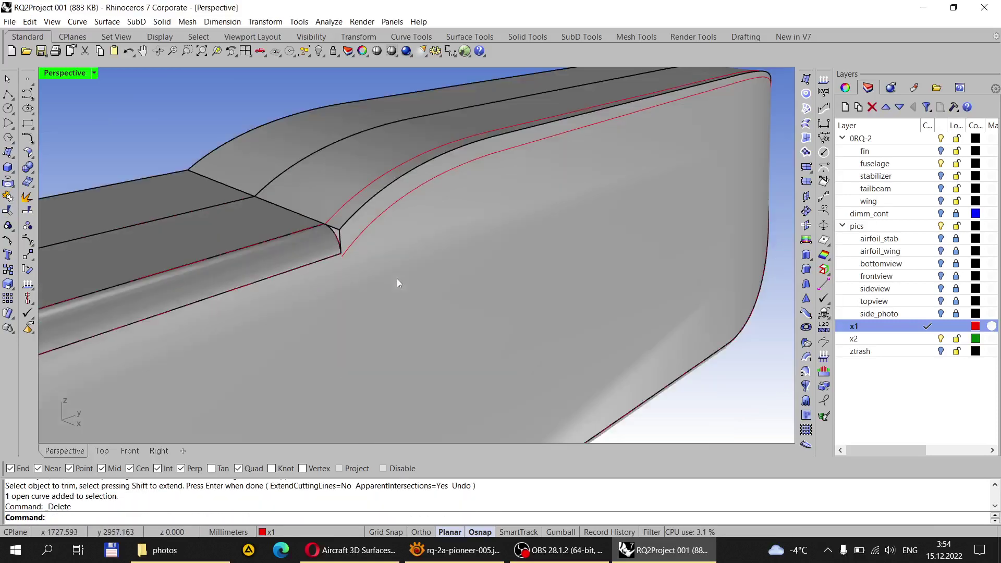
scroll(380, 224, up, 12)
scroll(351, 232, down, 3)
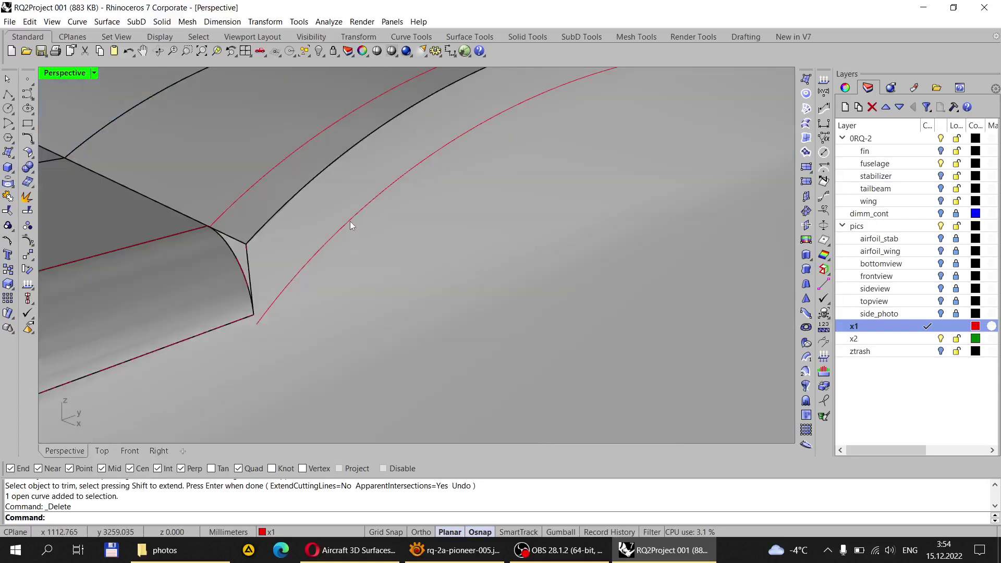
Step: Select the red offset curve and turn on its control points
click(328, 239)
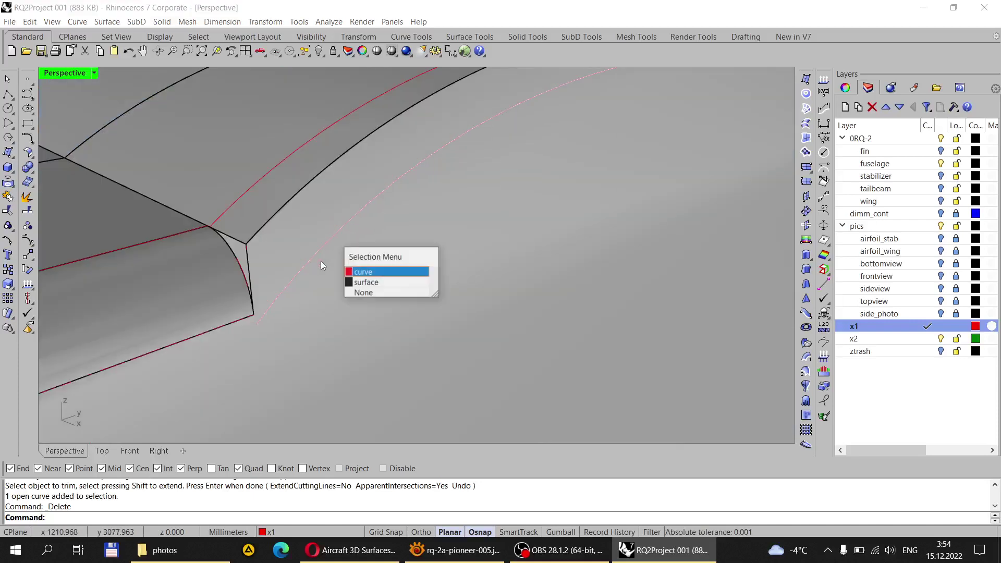
click(357, 275)
click(27, 226)
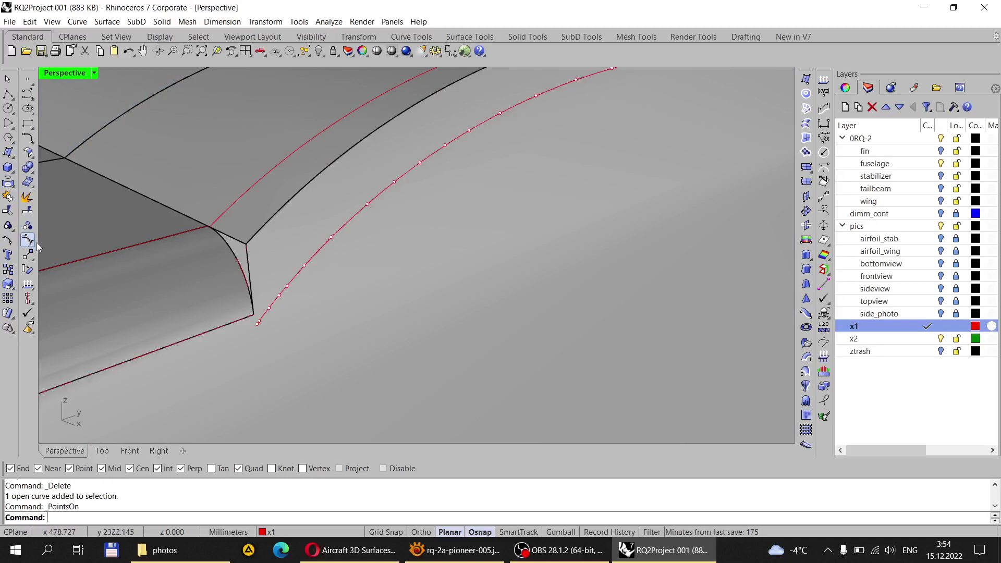
scroll(259, 327, down, 3)
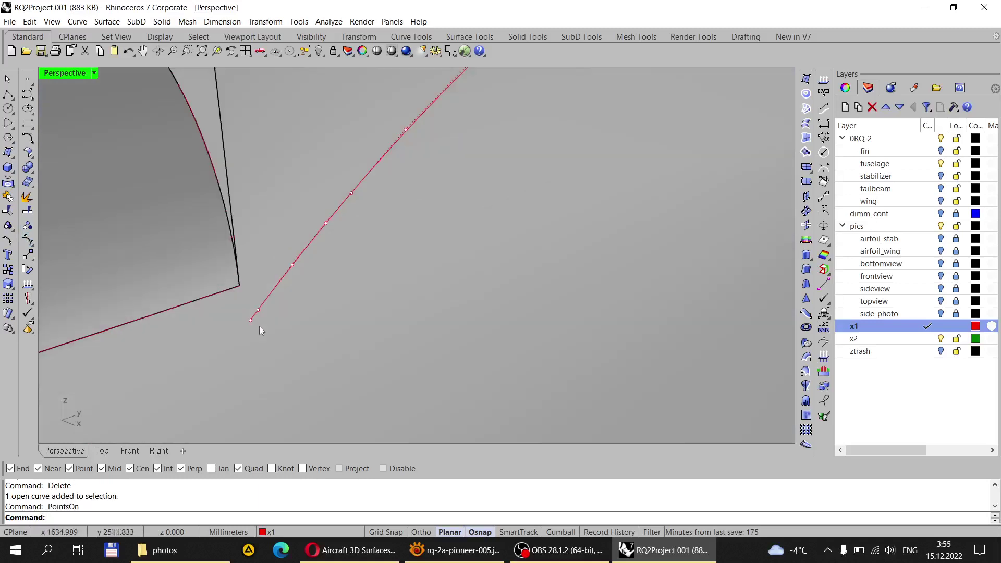
scroll(245, 328, down, 5)
scroll(240, 330, up, 5)
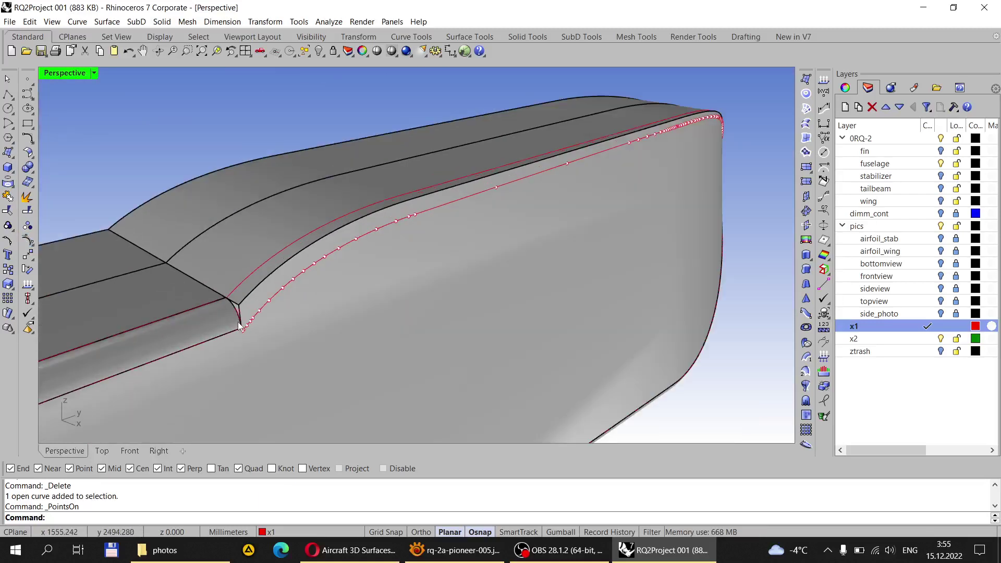
scroll(250, 359, down, 5)
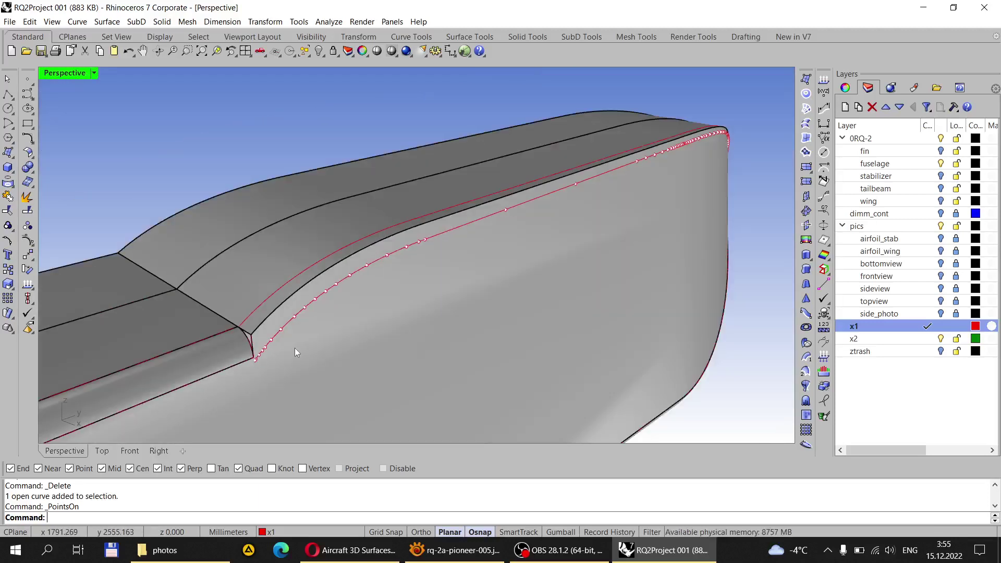
click(298, 314)
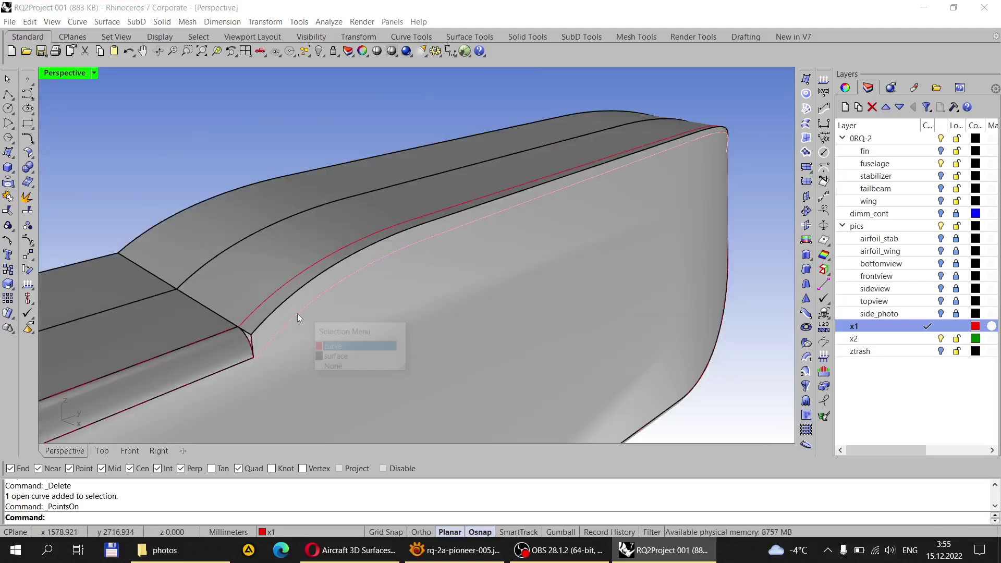
click(328, 344)
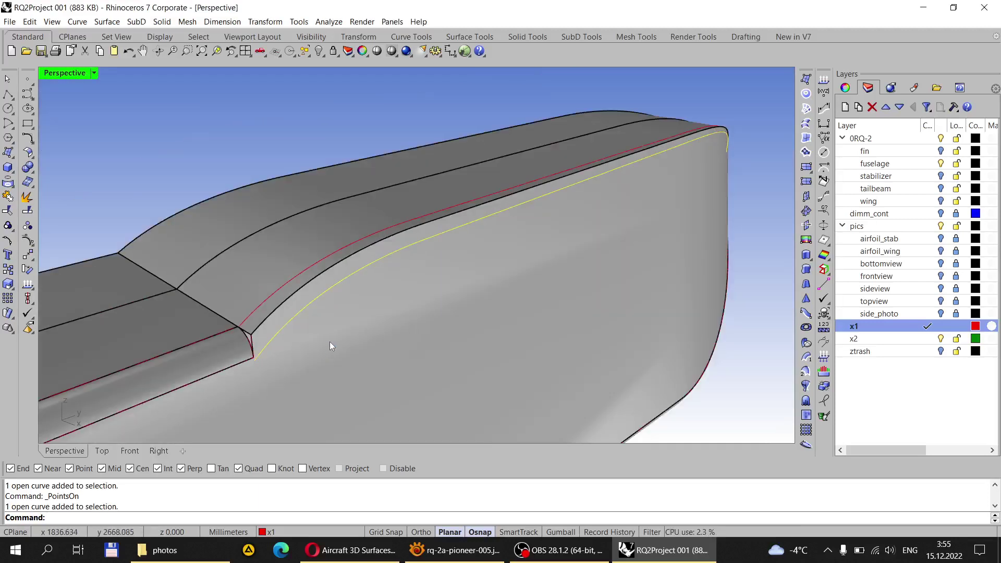
Step: Rebuild the red fillet-edge curve with Rebuild to 21 points at degree 2
text(Rebuild)
key(Return)
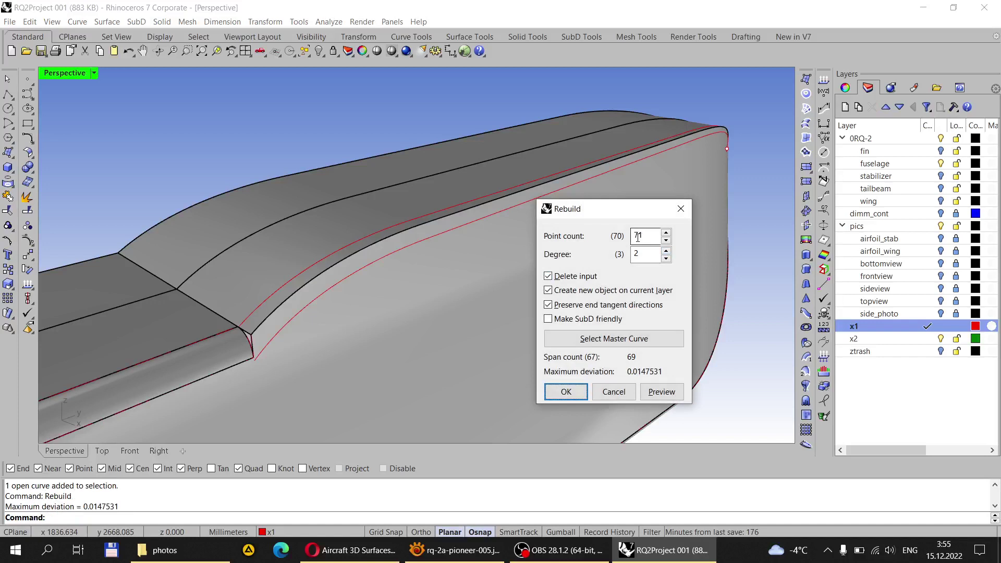
drag(641, 236, 634, 237)
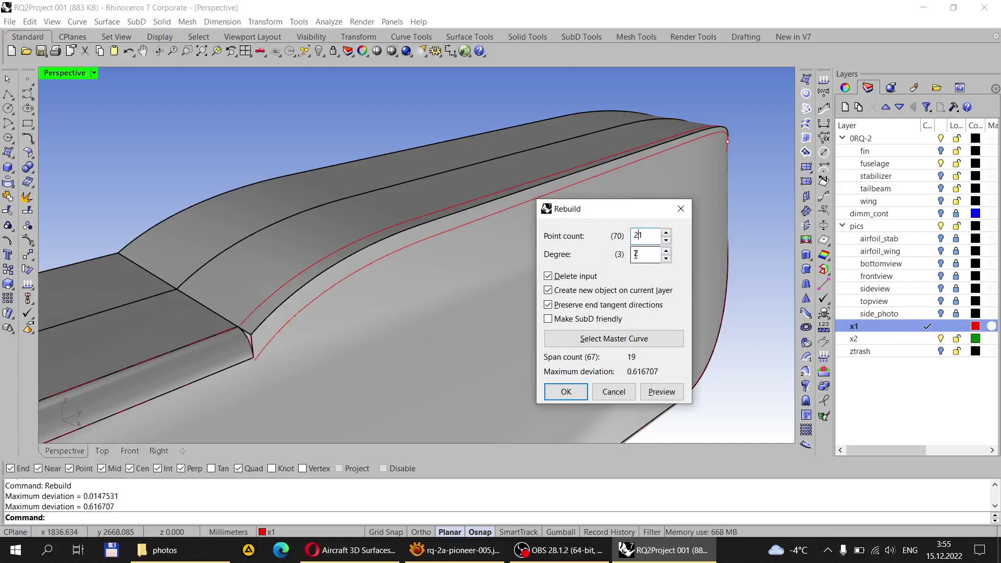
click(566, 391)
scroll(219, 370, up, 3)
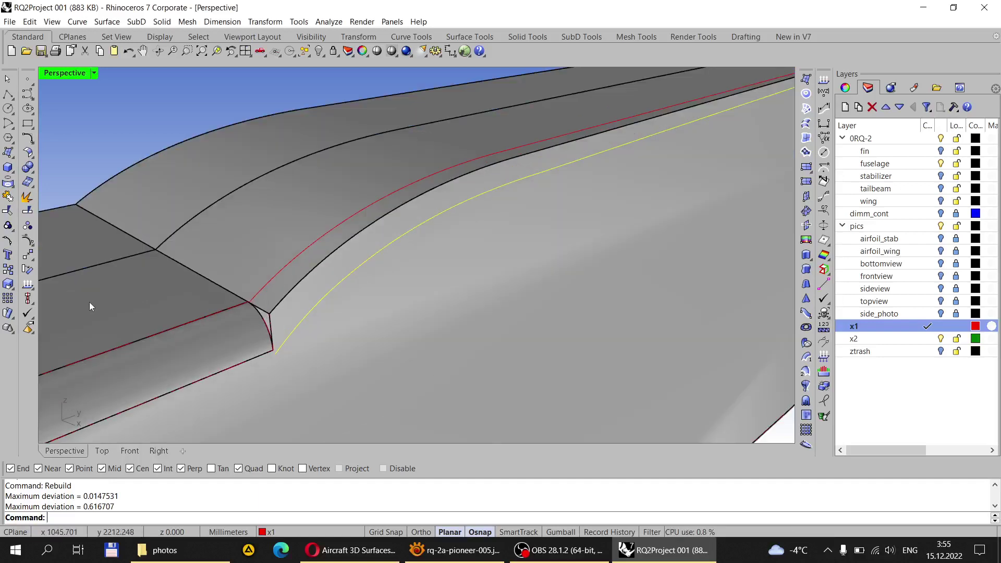
Step: In the Right view, drag the rebuilt curve's end point onto the fuselage step corner
click(28, 241)
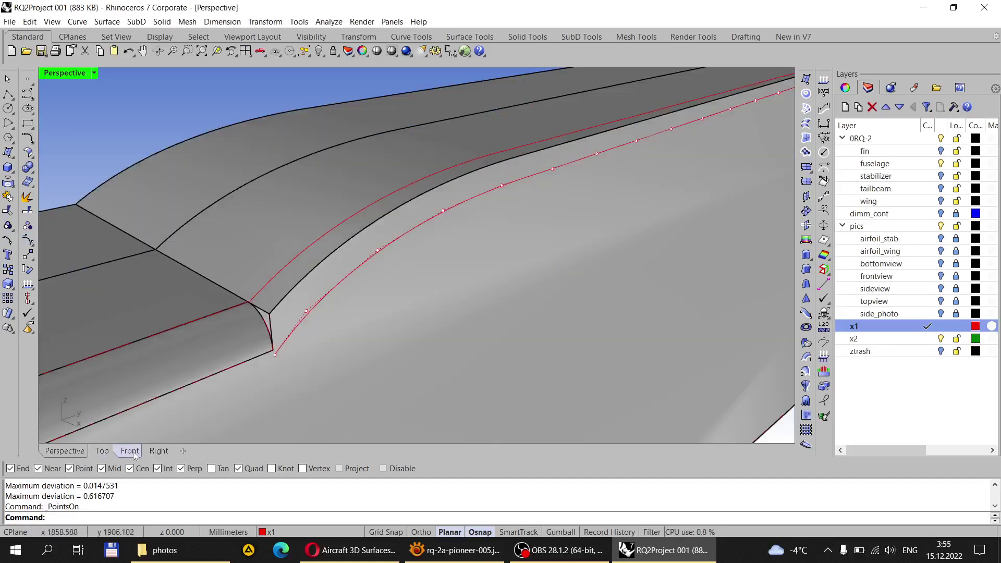
click(157, 452)
scroll(257, 314, down, 4)
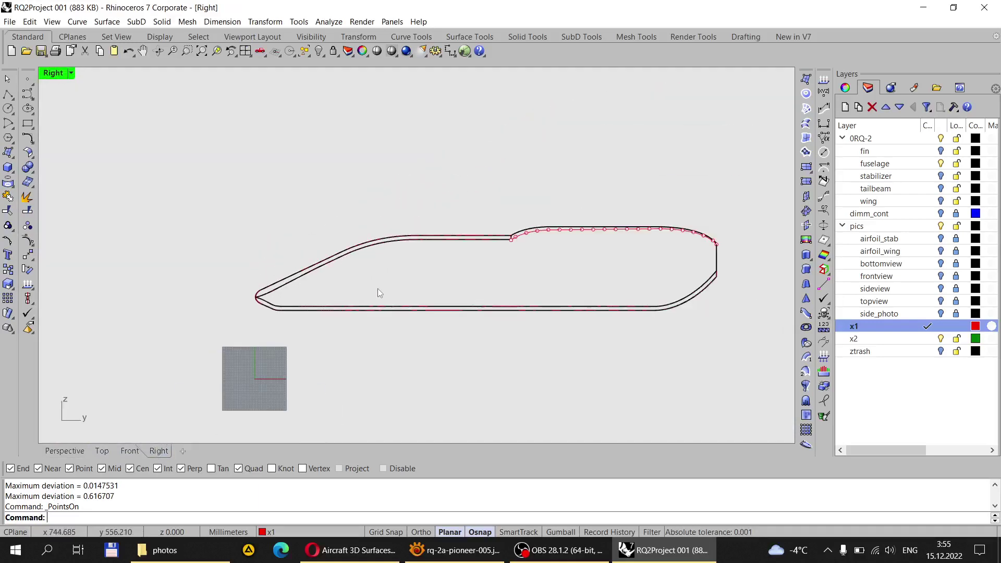
scroll(378, 289, up, 10)
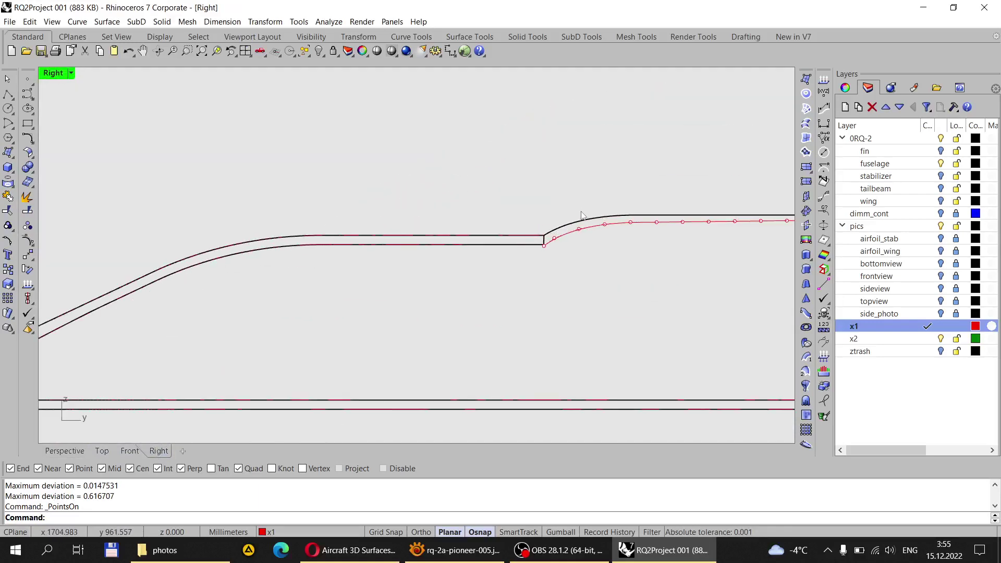
click(215, 341)
drag(215, 341, 211, 319)
scroll(224, 327, down, 3)
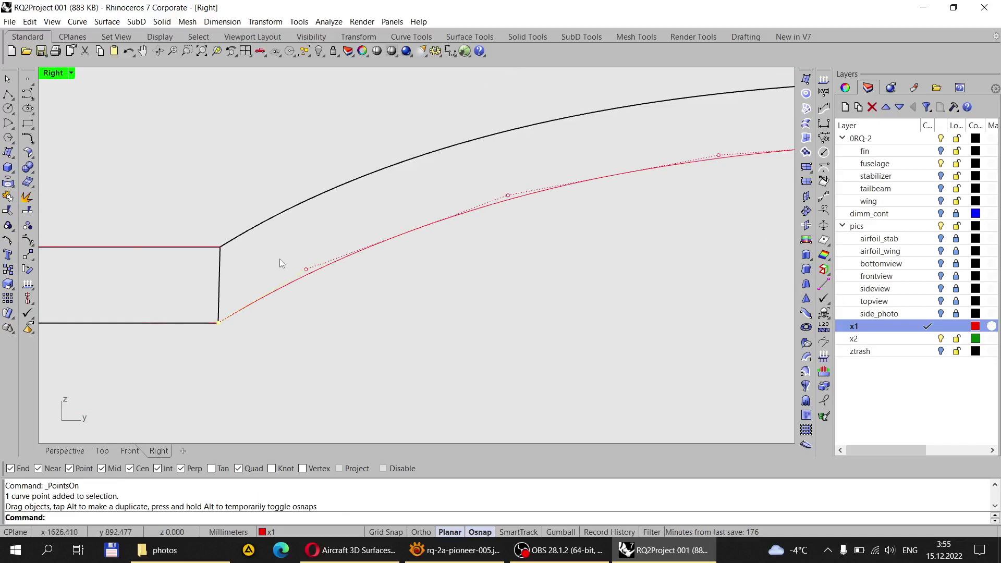
scroll(279, 263, up, 3)
Step: Raise and nudge control points to smooth the curve, then make layer x2 current
shift+drag(328, 279, 328, 256)
scroll(278, 262, down, 3)
scroll(321, 270, down, 3)
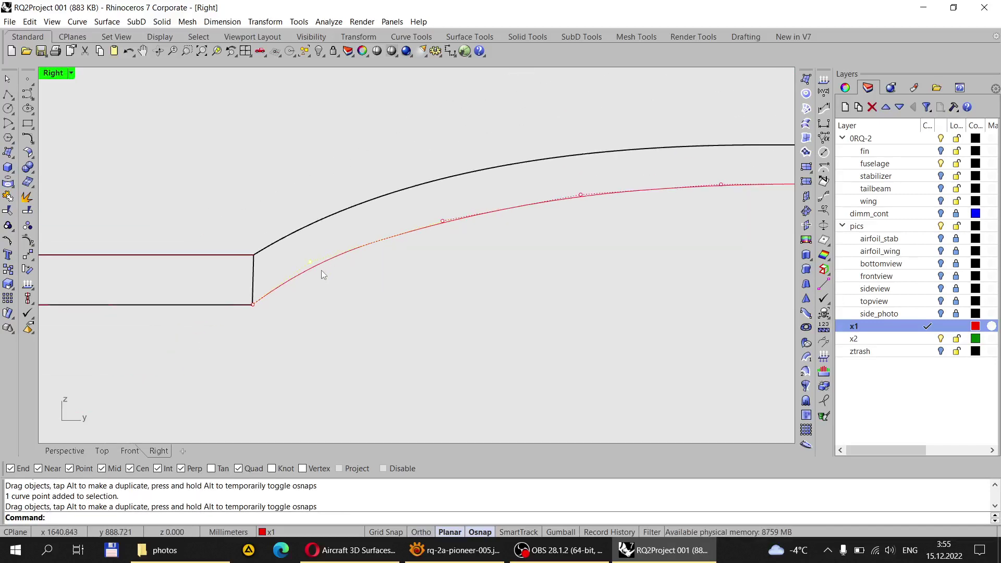
scroll(321, 269, up, 6)
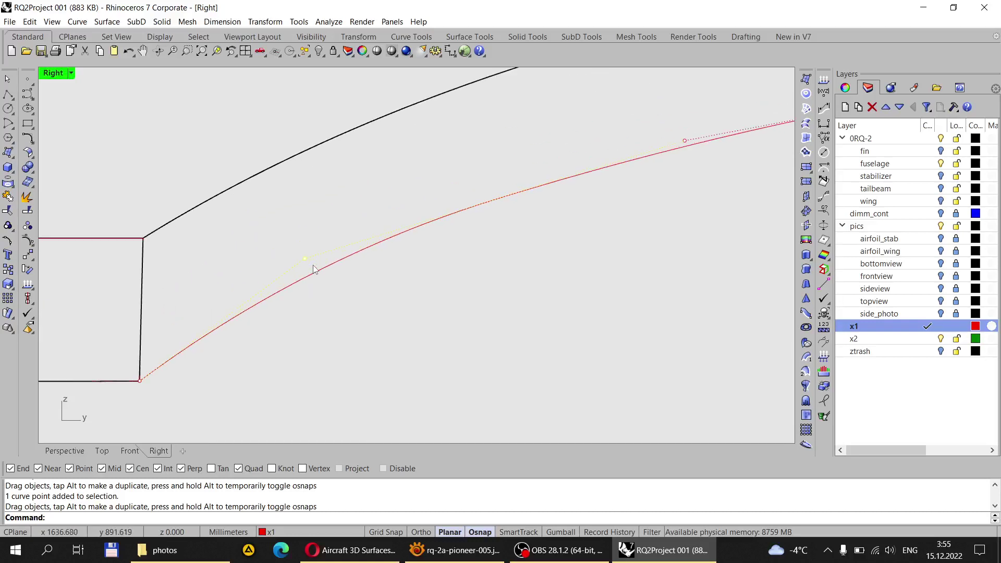
mouse_move(301, 255)
mouse_down()
mouse_move(303, 272)
mouse_move(301, 262)
mouse_up()
scroll(276, 278, down, 7)
scroll(277, 281, down, 5)
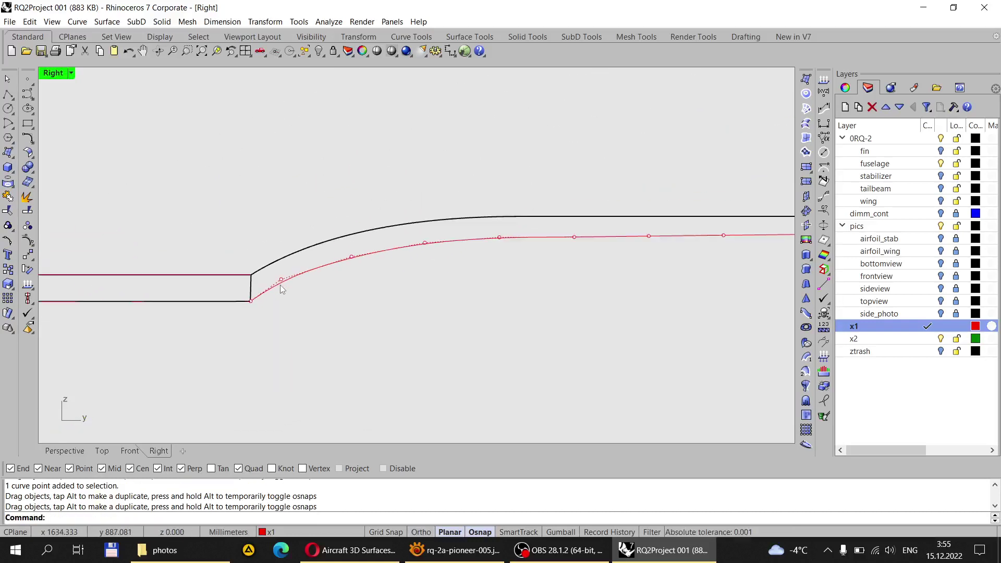
scroll(684, 302, up, 18)
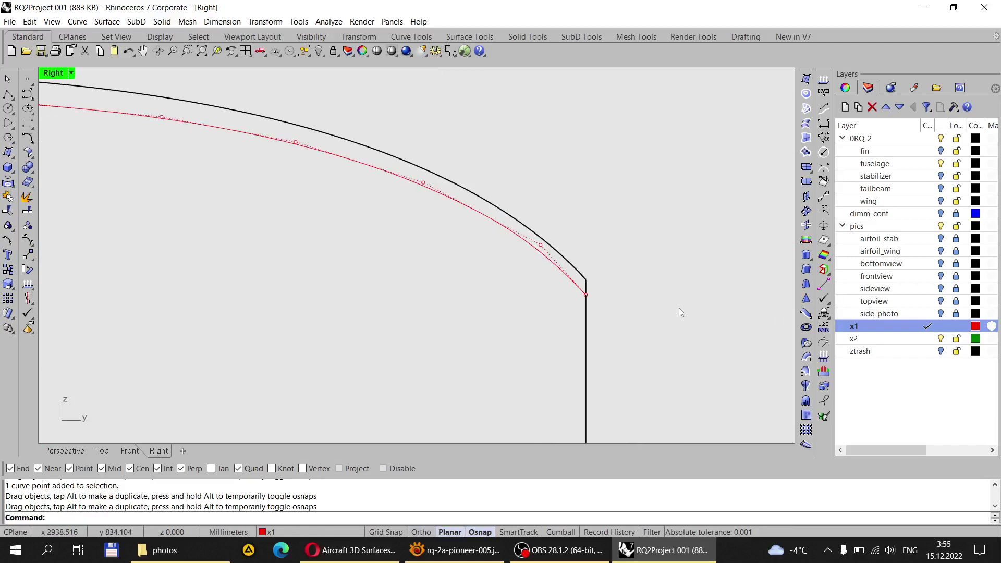
scroll(679, 309, down, 20)
scroll(312, 283, up, 6)
scroll(368, 318, up, 4)
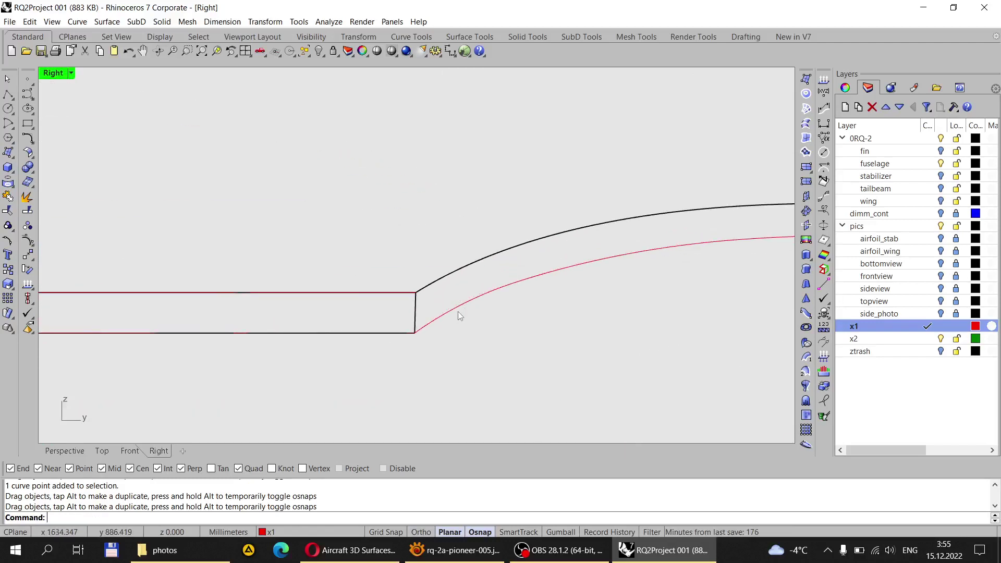
click(65, 450)
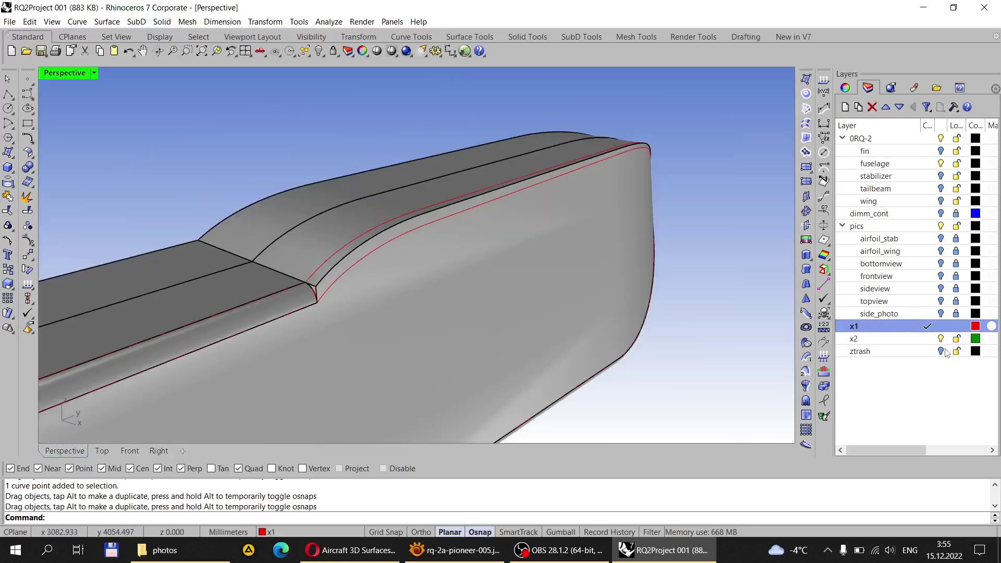
click(928, 339)
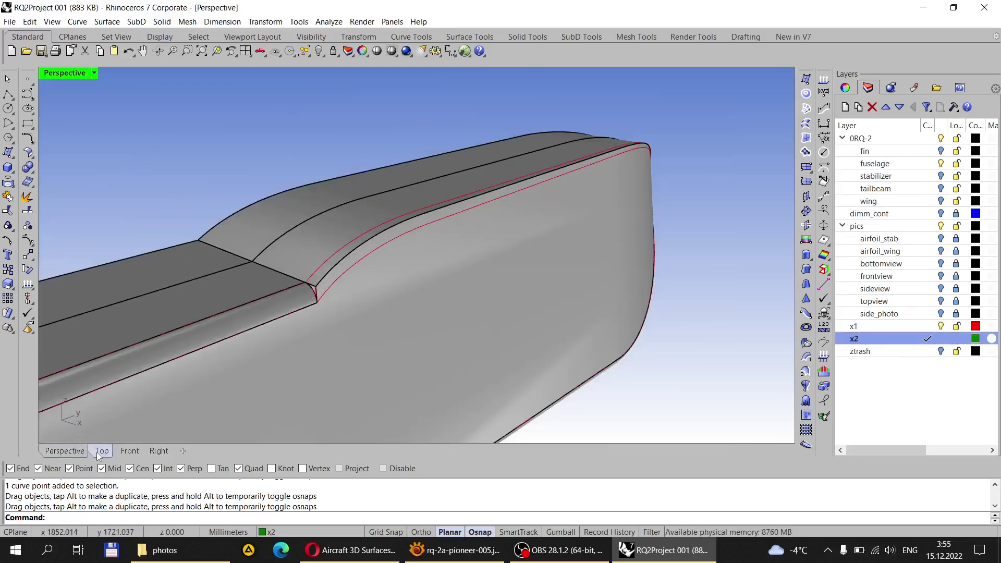
click(157, 452)
scroll(241, 309, down, 15)
scroll(485, 313, up, 4)
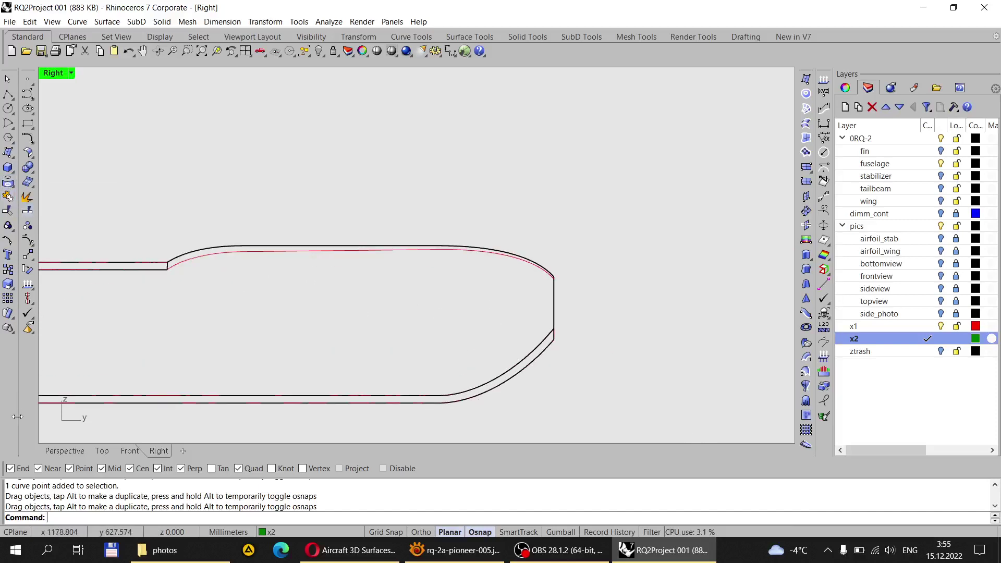
click(64, 450)
scroll(242, 324, up, 2)
scroll(322, 280, up, 3)
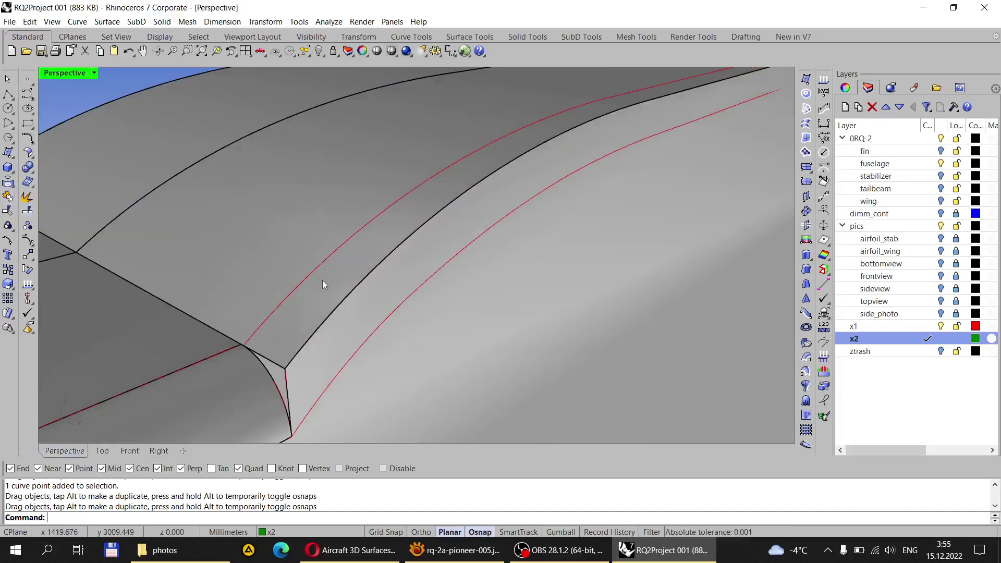
text(i)
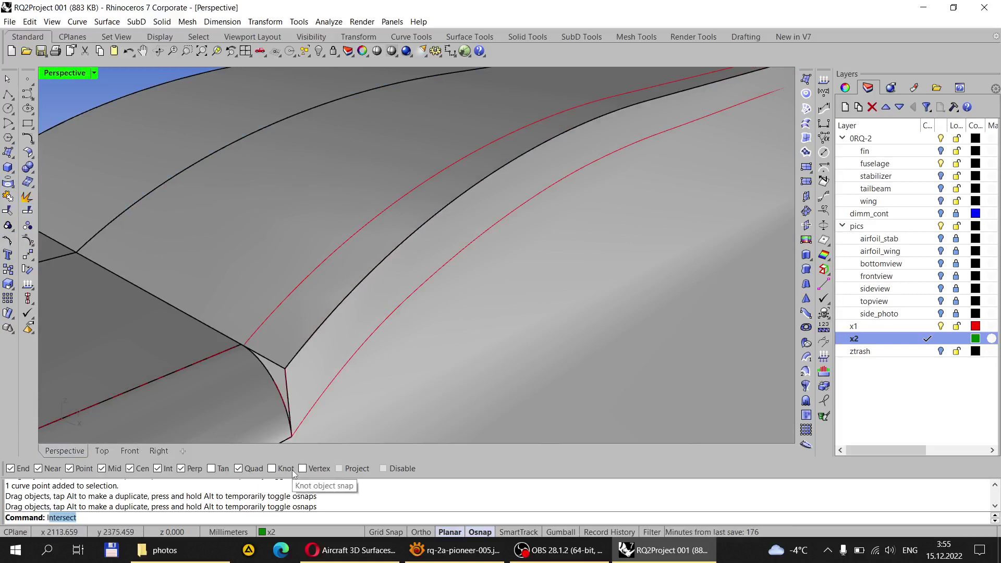
text(nters)
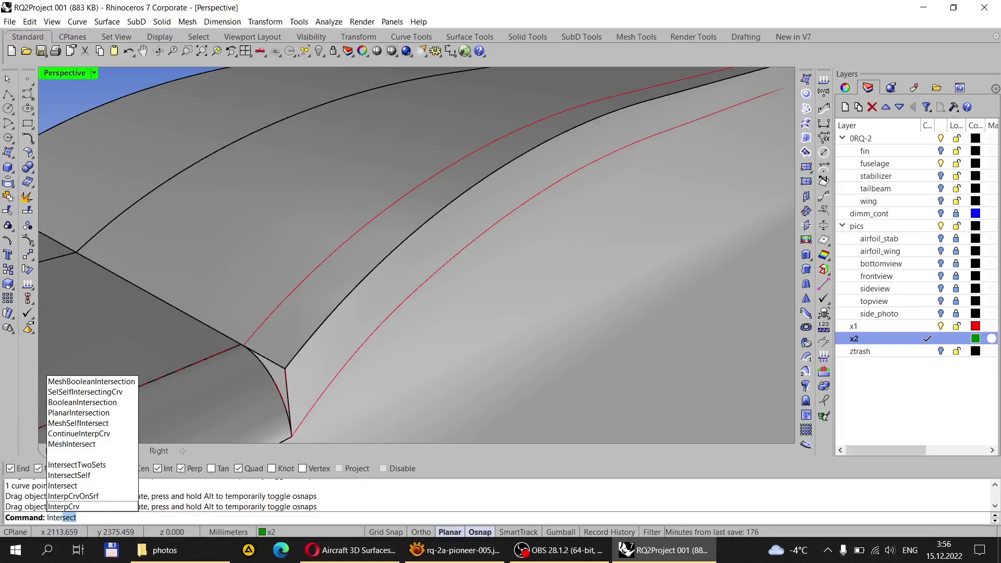
key(Return)
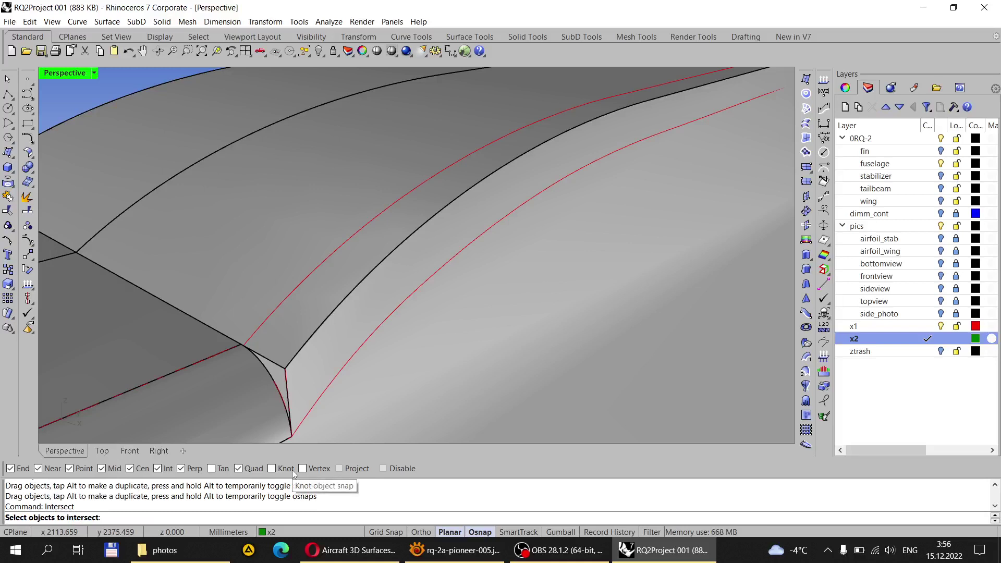
click(452, 269)
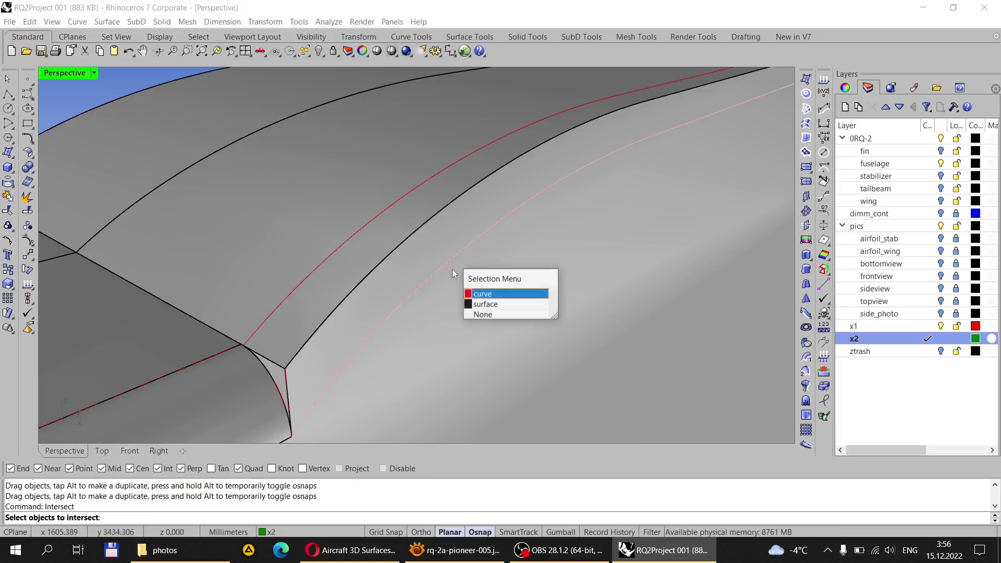
click(482, 294)
scroll(400, 235, down, 5)
click(515, 249)
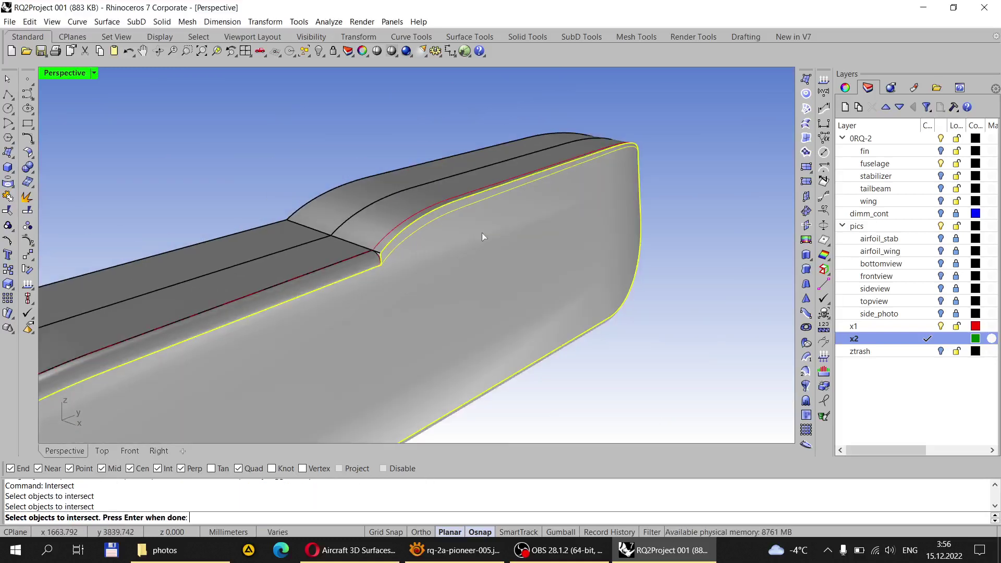
scroll(470, 229, up, 5)
key(Return)
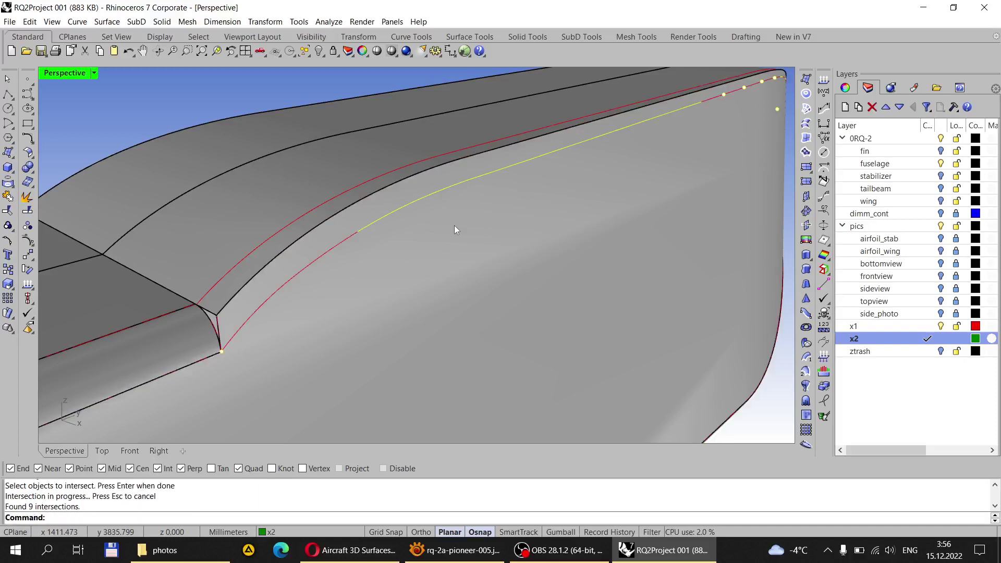
key(Delete)
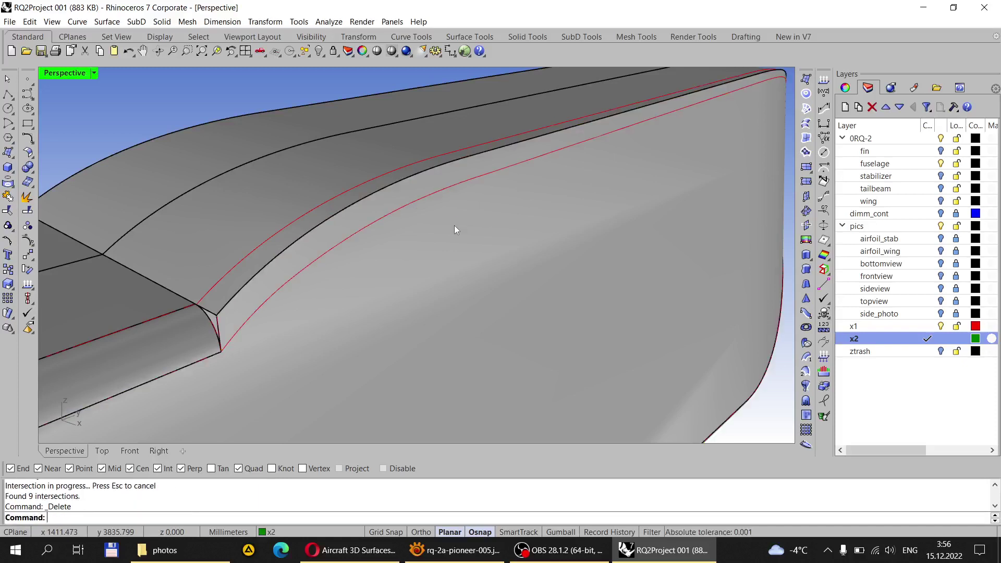
Step: In the Right view, project the red curve onto the fuselage surface
click(155, 451)
click(27, 197)
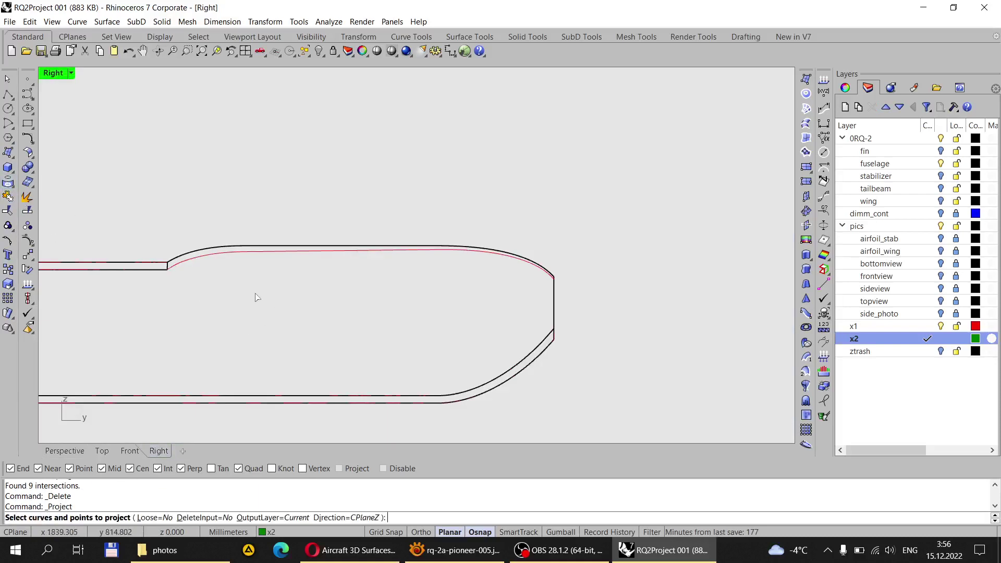
click(218, 255)
key(Return)
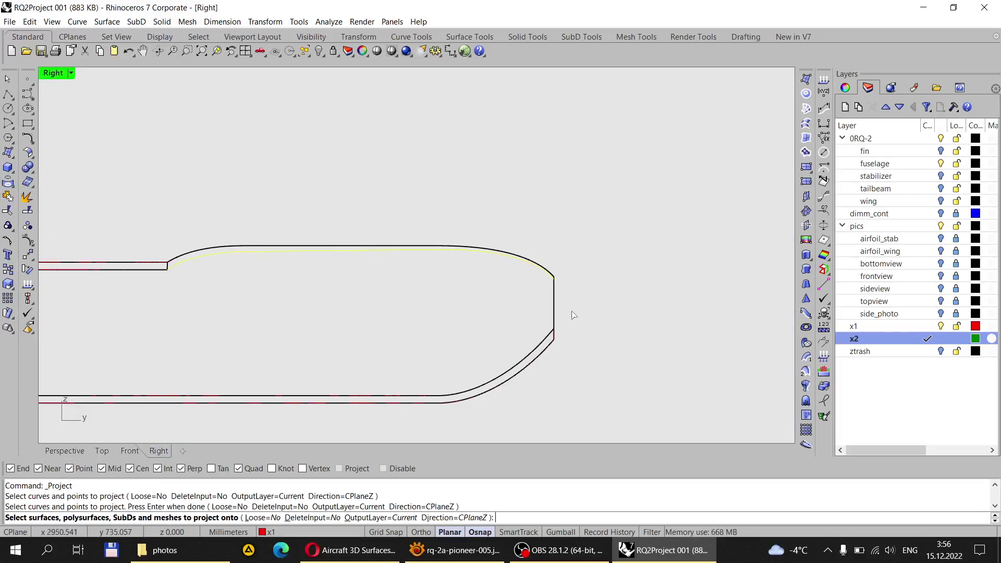
click(554, 311)
key(Return)
Step: Delete the unwanted green projected curve in Perspective
click(65, 451)
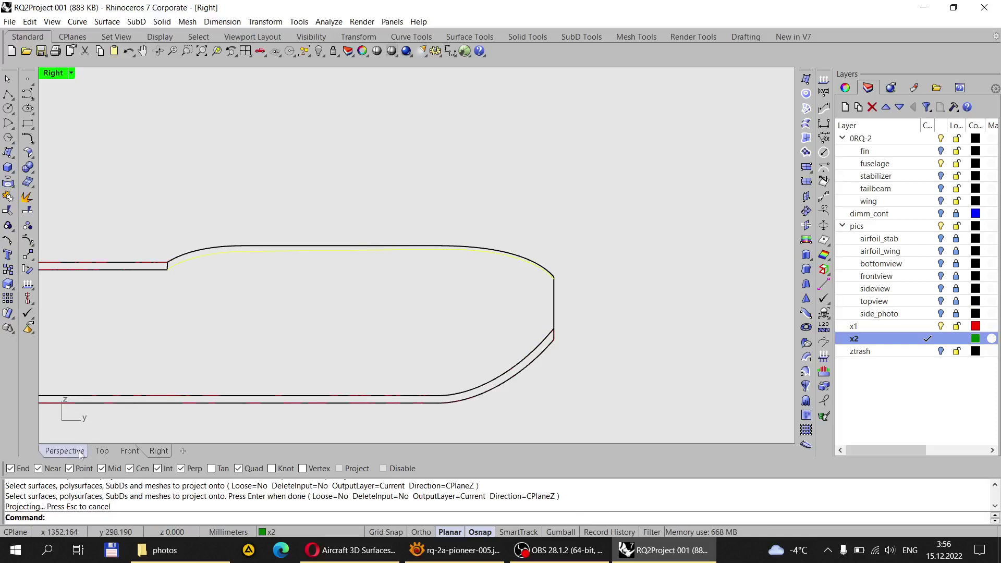
mouse_move(276, 297)
right_down()
mouse_move(404, 253)
mouse_move(475, 261)
right_up()
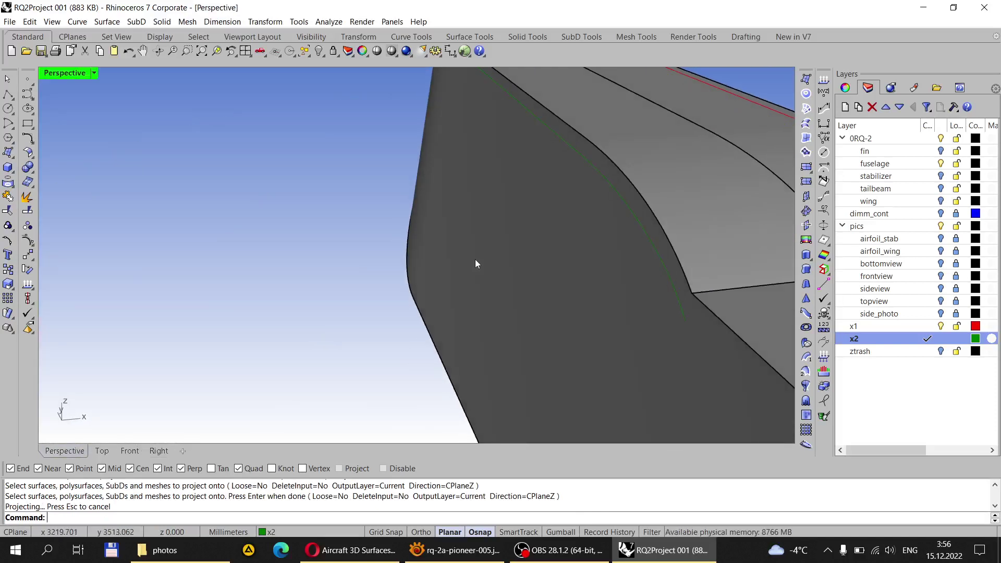
click(625, 205)
key(Return)
key(Delete)
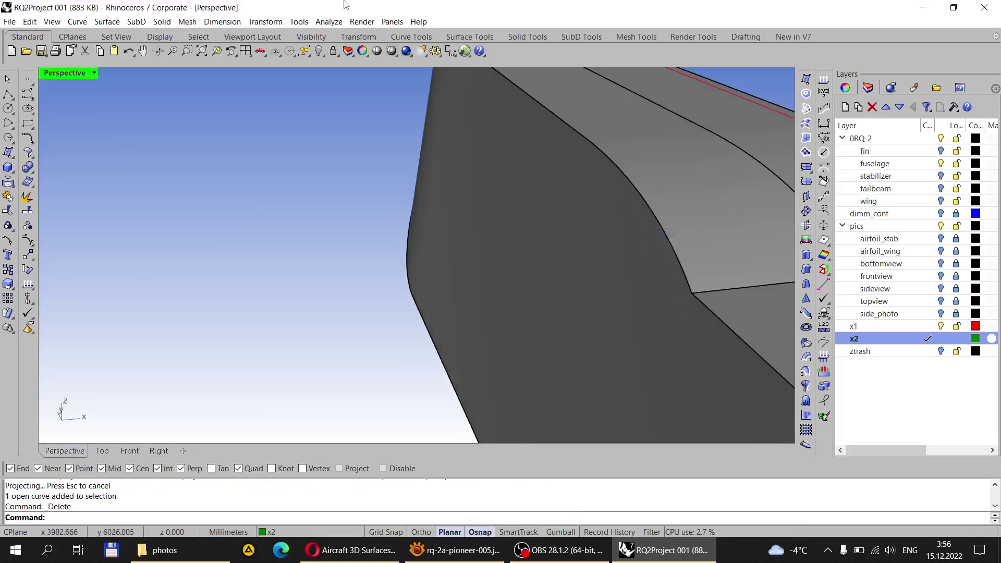
Step: Delete the duplicate projected curve and select the remaining one
mouse_move(340, 90)
right_down()
mouse_move(264, 172)
mouse_move(285, 170)
right_up()
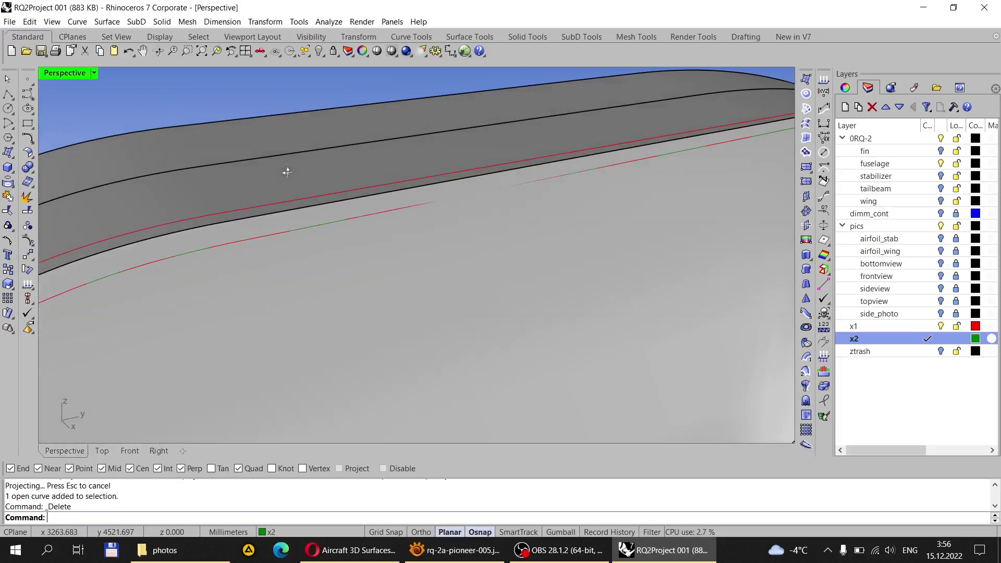
right_drag(367, 196, 252, 225)
click(264, 224)
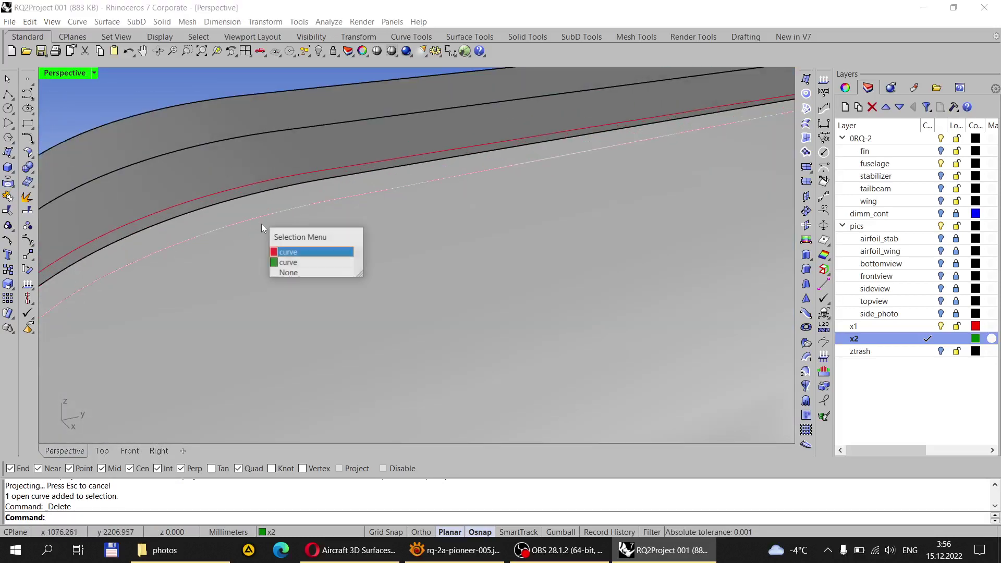
click(291, 253)
key(Delete)
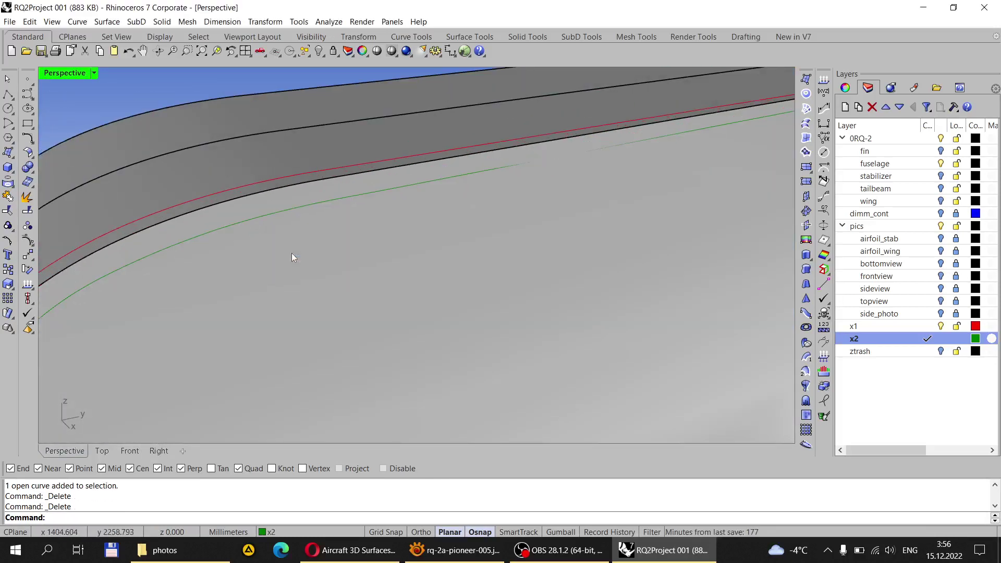
right_drag(292, 253, 183, 295)
scroll(184, 296, up, 5)
click(260, 236)
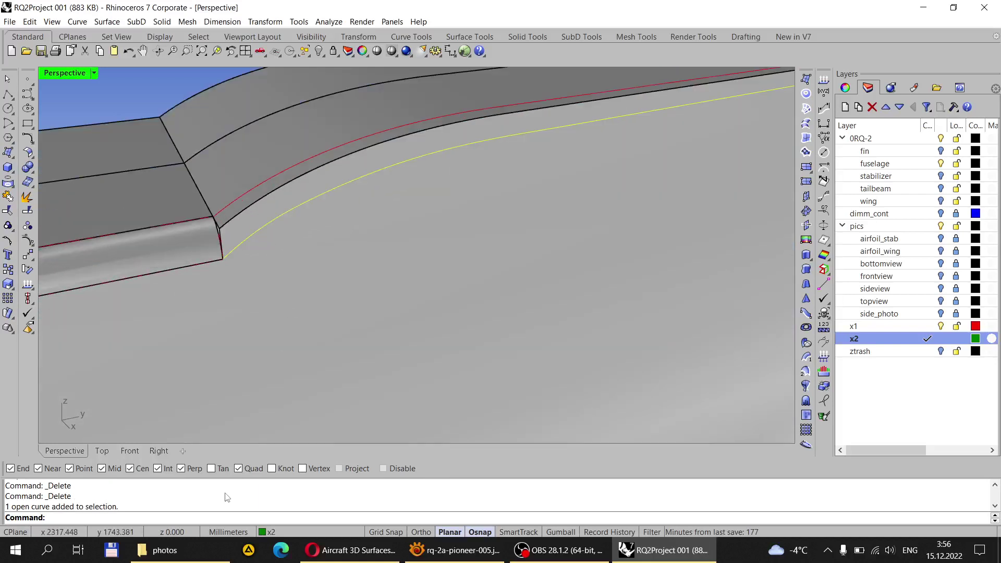
Step: Move the selected projected curve onto layer x1
click(268, 532)
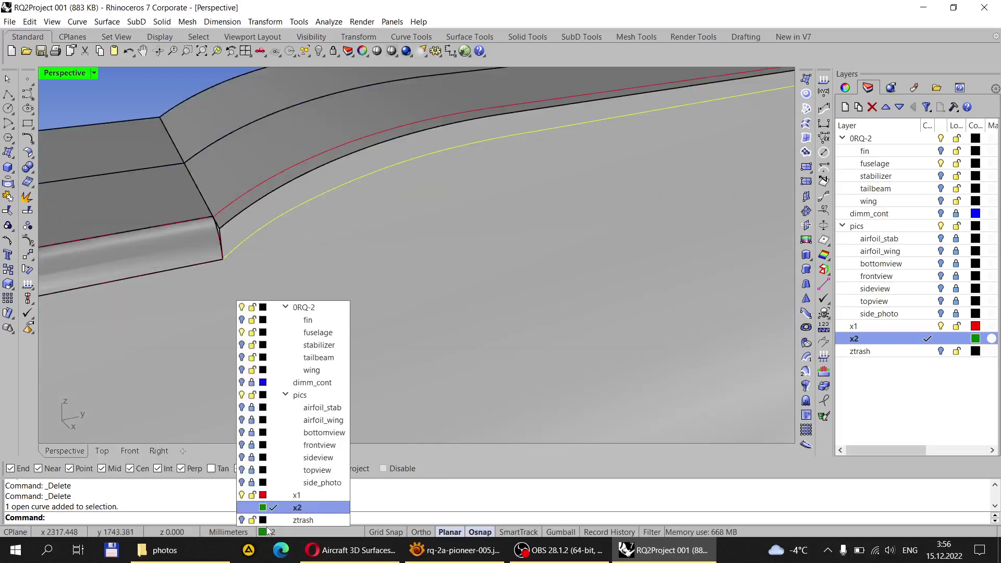
click(305, 495)
click(277, 352)
Step: Select the red curve on the fuselage top and show its control points
right_drag(277, 352, 448, 244)
scroll(447, 243, down, 5)
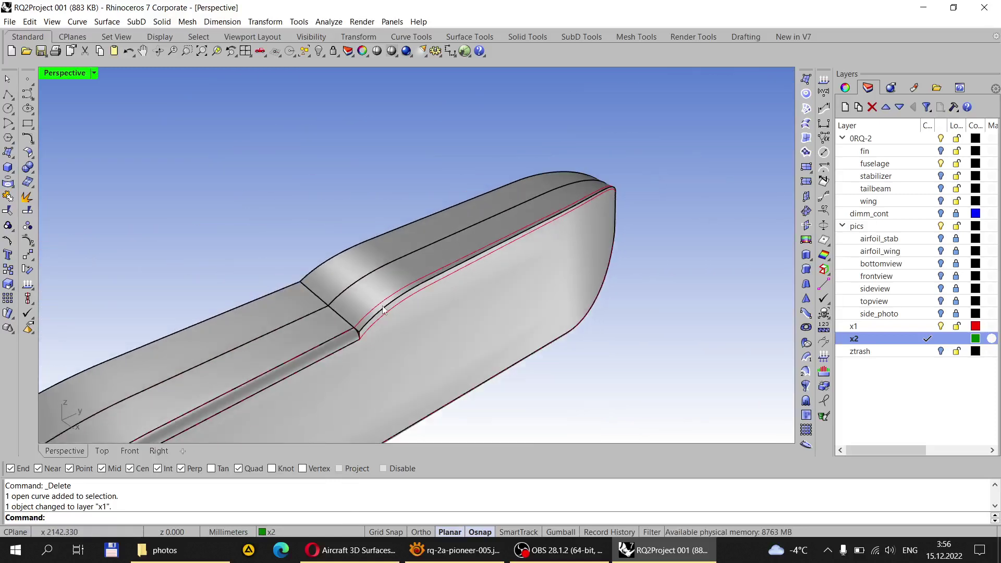
scroll(371, 309, up, 8)
scroll(316, 344, up, 6)
click(353, 336)
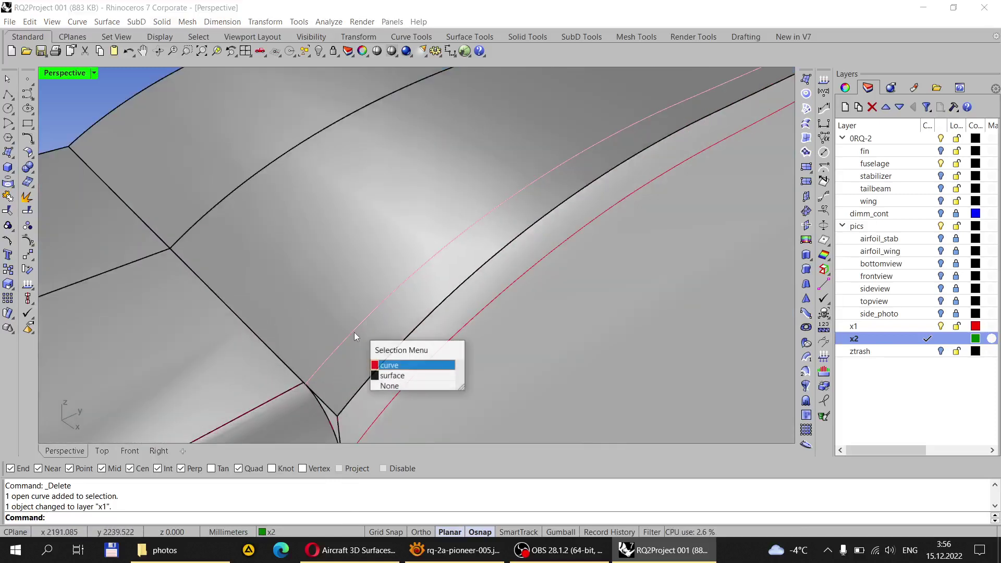
click(406, 365)
right_drag(406, 365, 349, 359)
scroll(347, 358, up, 4)
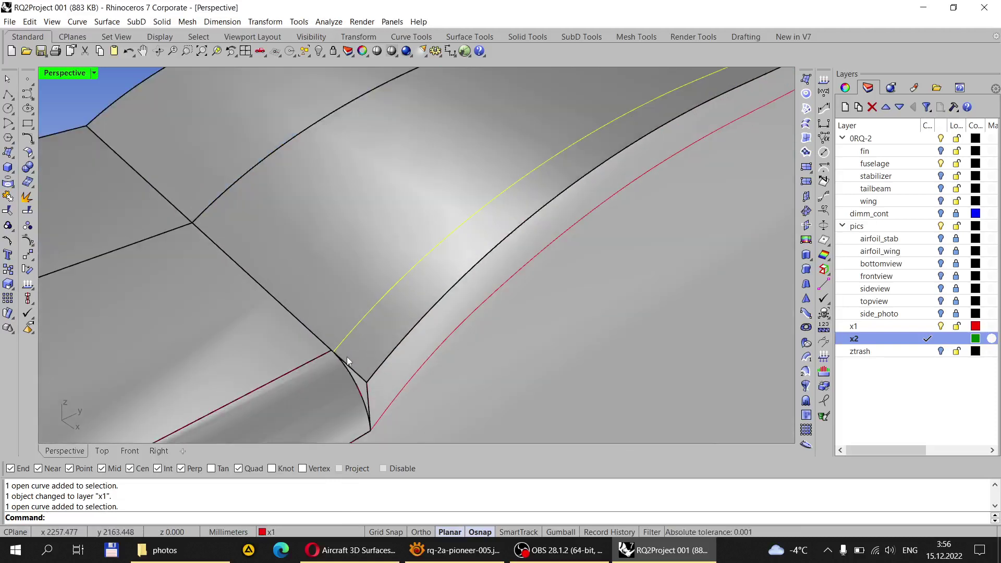
click(32, 244)
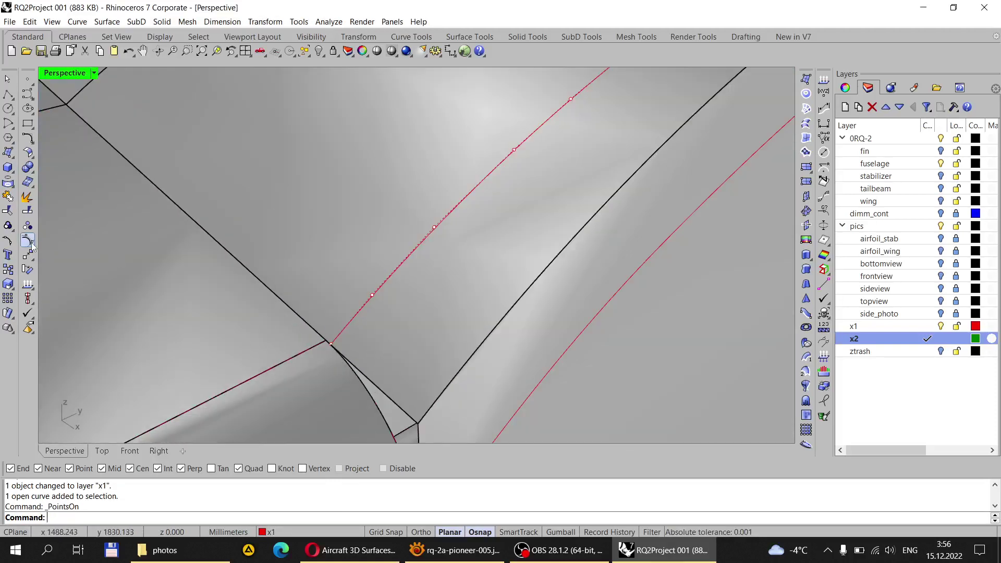
Step: Zoom into the step junction and drag the curve's end point onto the line intersection
scroll(287, 304, down, 5)
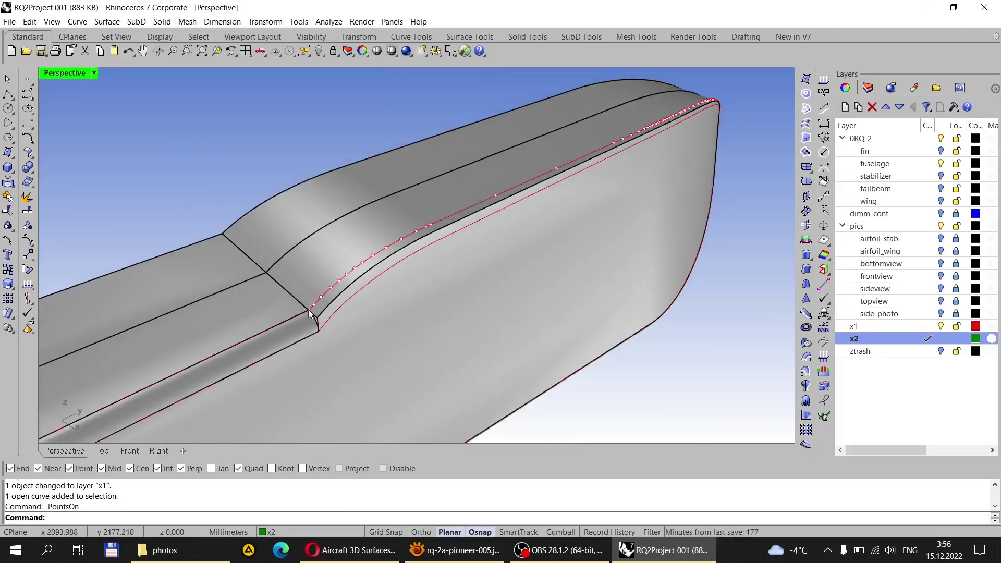
scroll(309, 313, up, 3)
scroll(311, 314, up, 4)
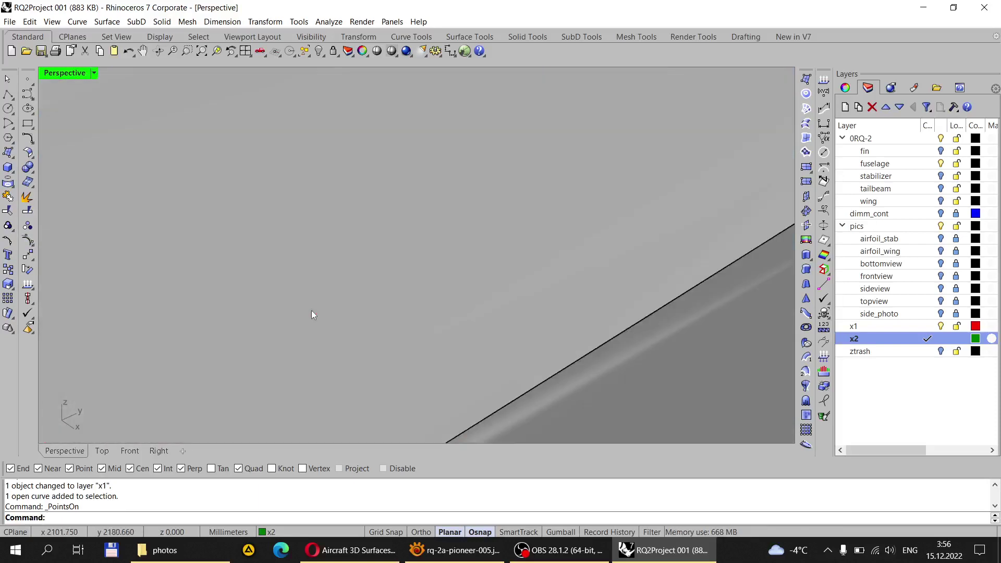
scroll(311, 313, down, 2)
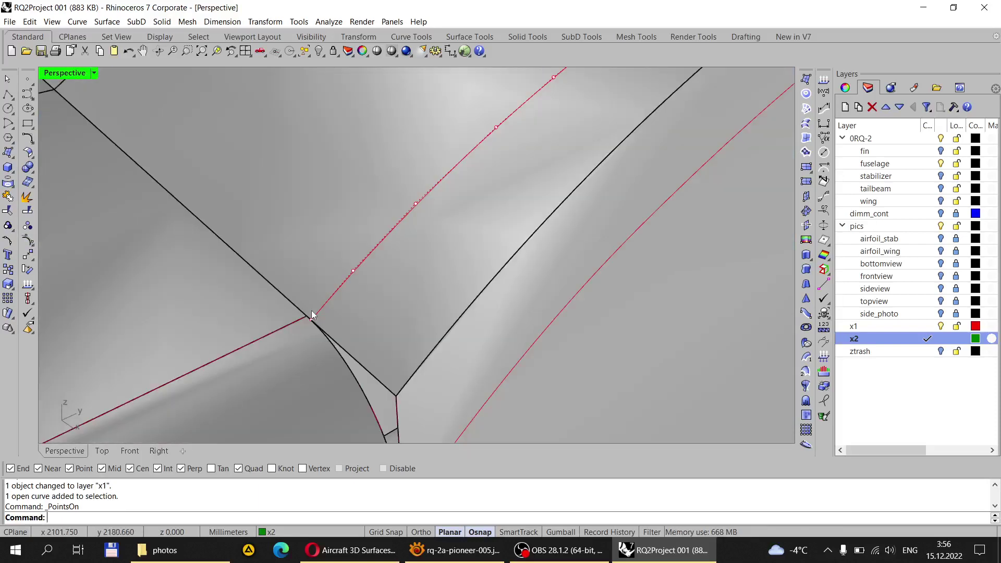
click(187, 50)
drag(264, 255, 368, 344)
scroll(344, 320, down, 3)
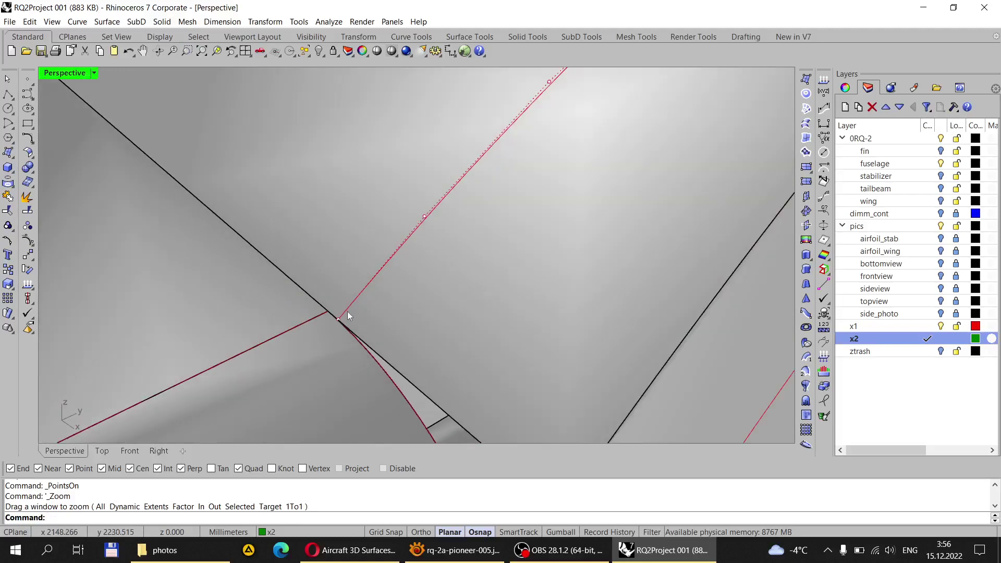
click(338, 319)
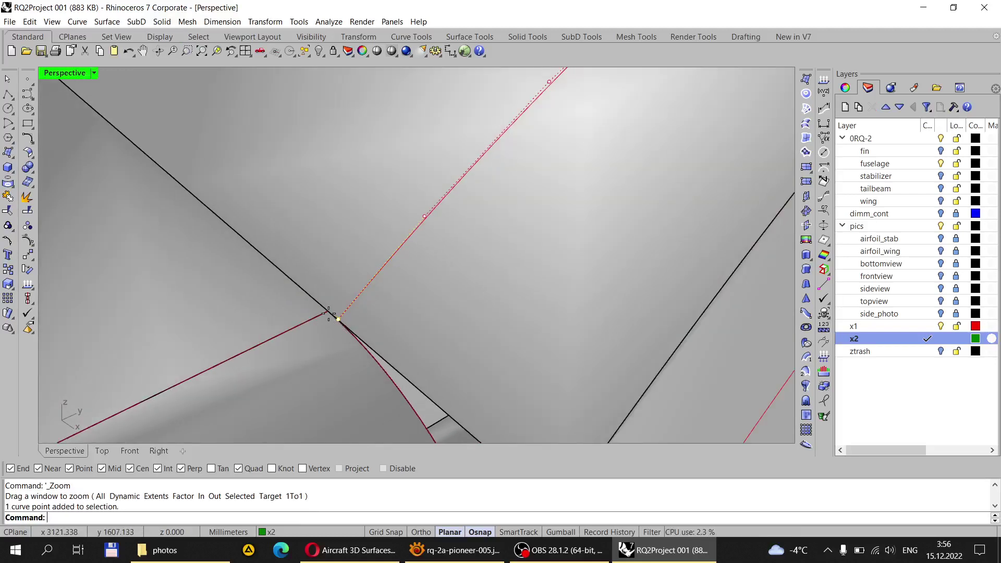
drag(338, 319, 330, 306)
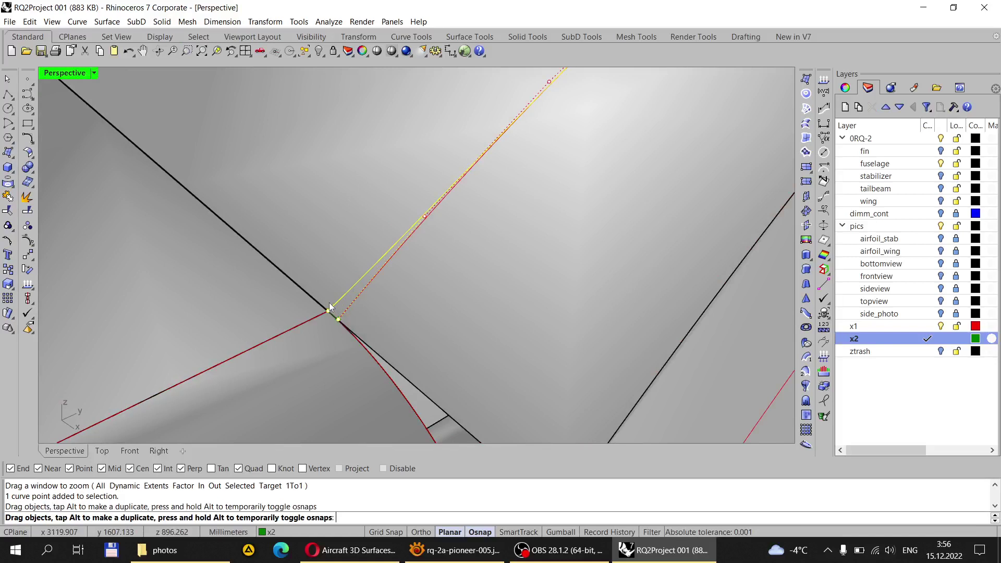
Step: Delete the extra control point on the red curve and inspect the result
scroll(316, 322, down, 8)
scroll(362, 277, up, 4)
click(364, 275)
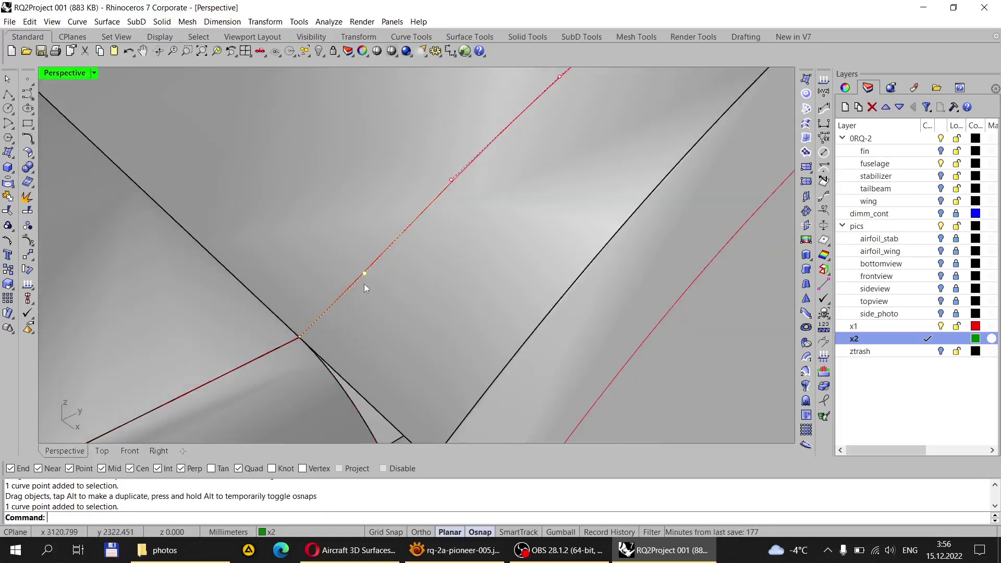
key(Delete)
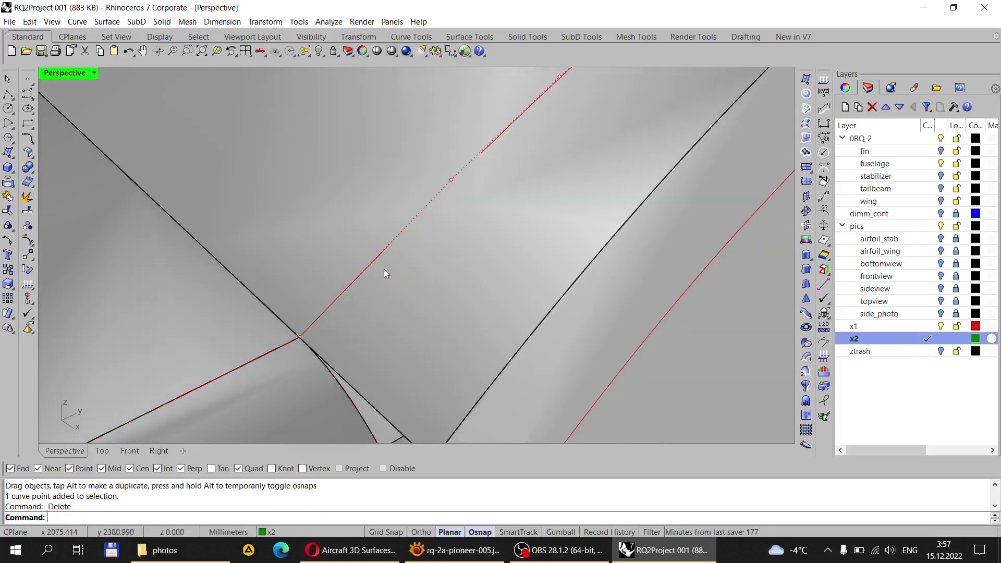
scroll(384, 269, down, 1)
right_drag(381, 274, 159, 428)
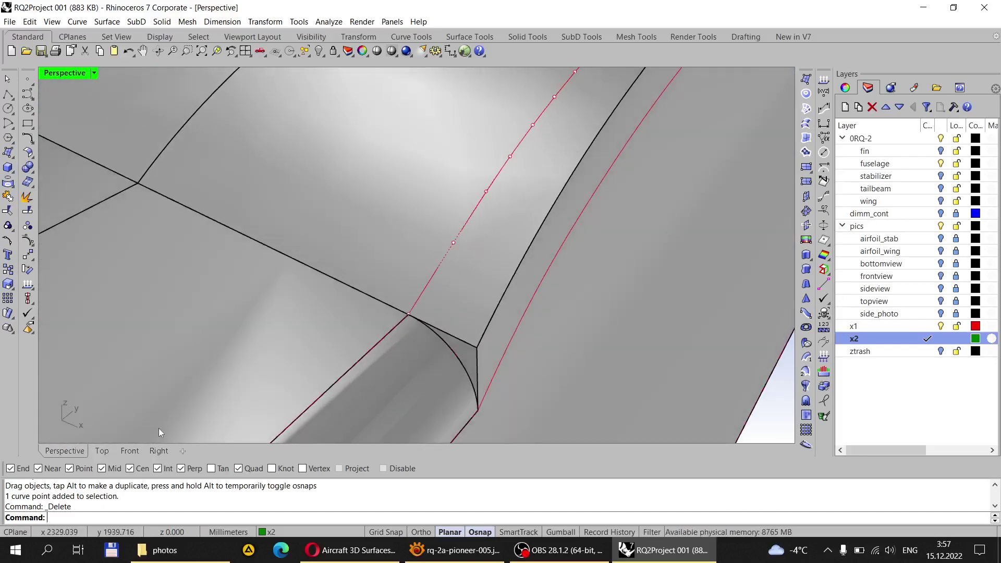
Step: In the Top view, delete the red curve's control point near the corner
click(102, 451)
scroll(267, 358, down, 4)
scroll(277, 259, up, 10)
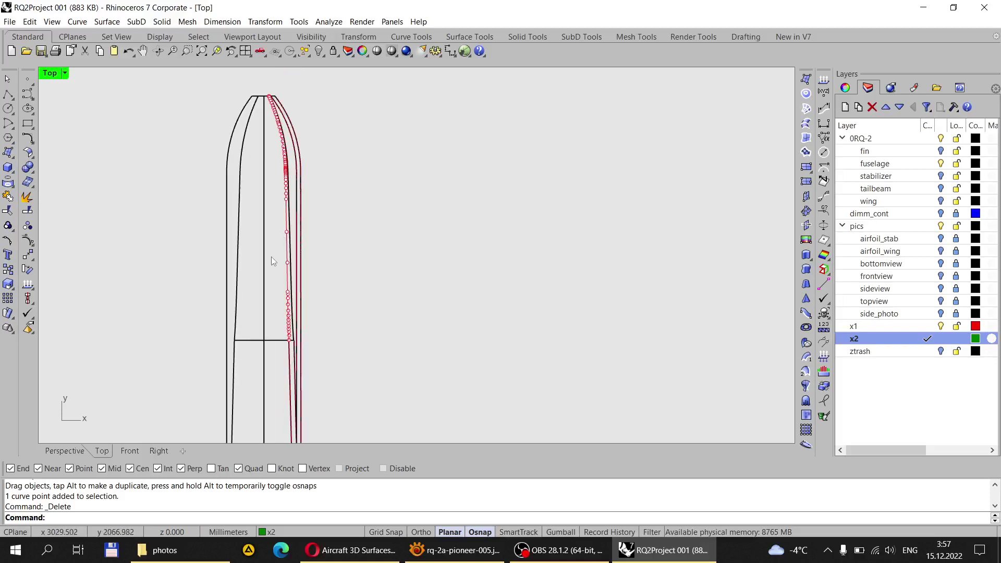
scroll(313, 342, up, 3)
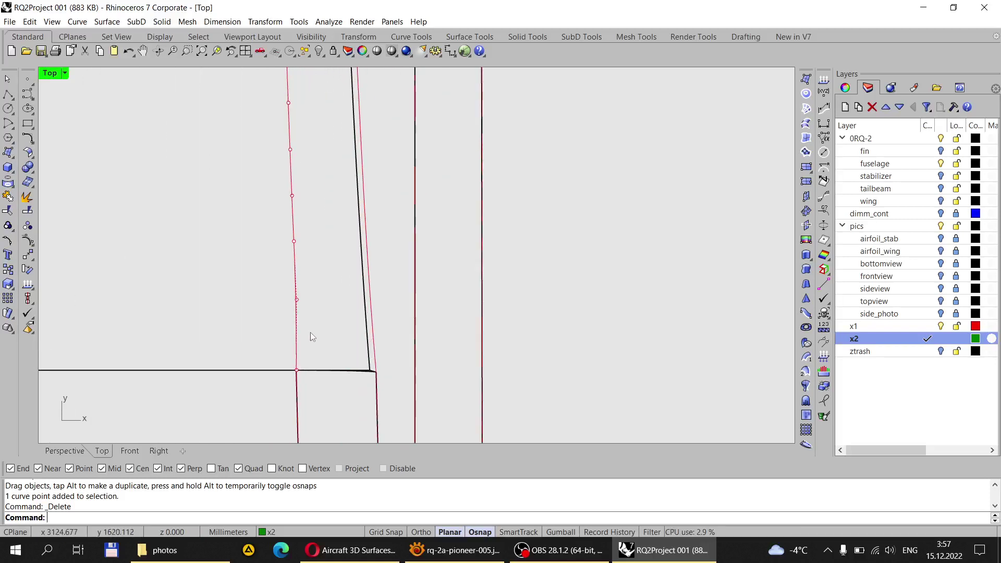
click(299, 300)
key(Delete)
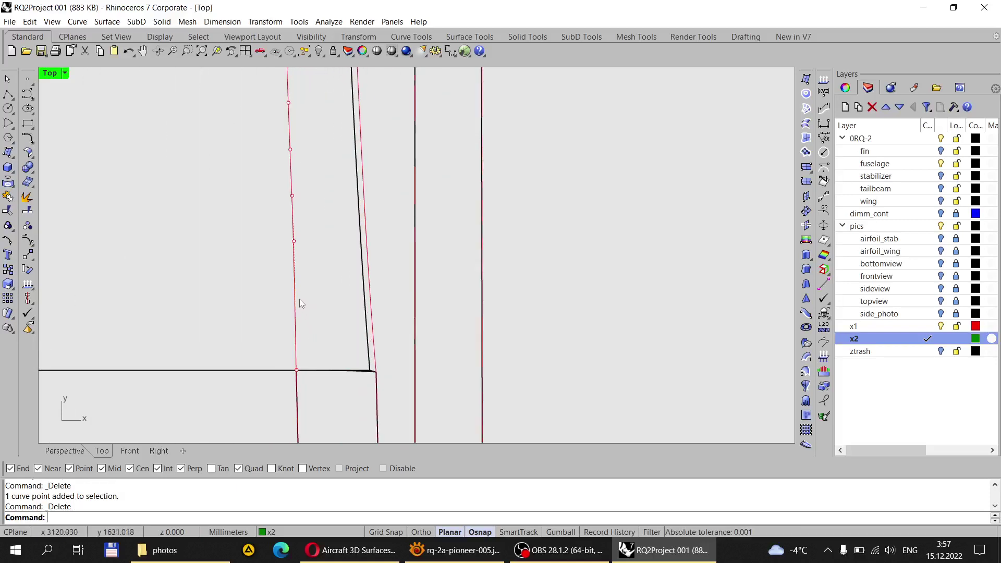
Step: Select the red curve on layer x1 for projection onto surfaces
click(296, 243)
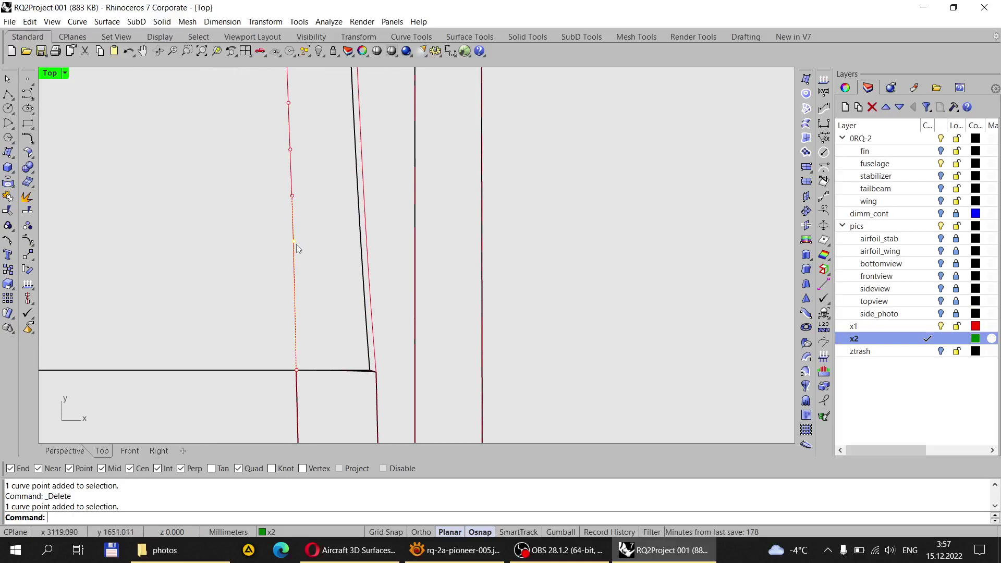
scroll(343, 328, down, 8)
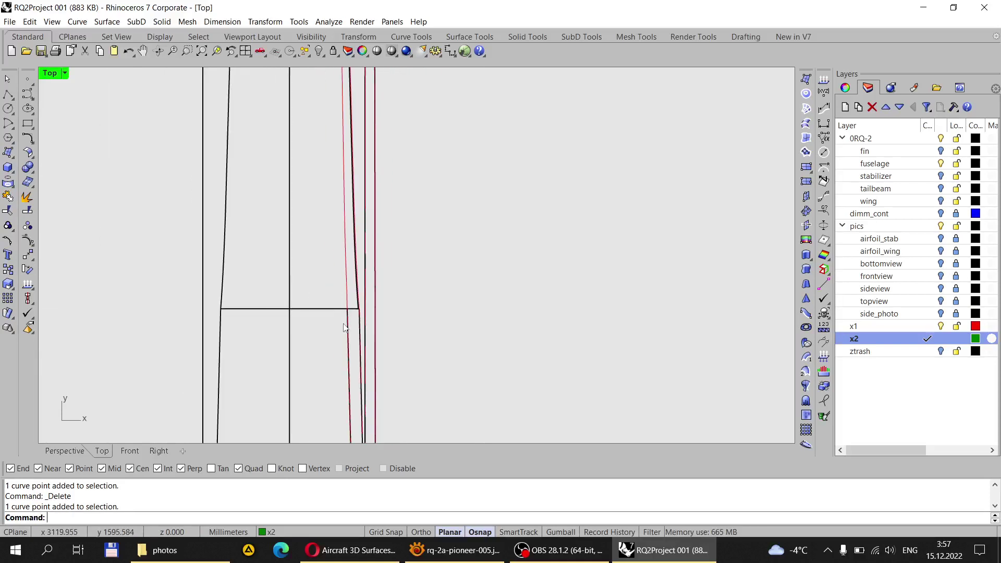
scroll(344, 328, down, 5)
scroll(329, 303, up, 3)
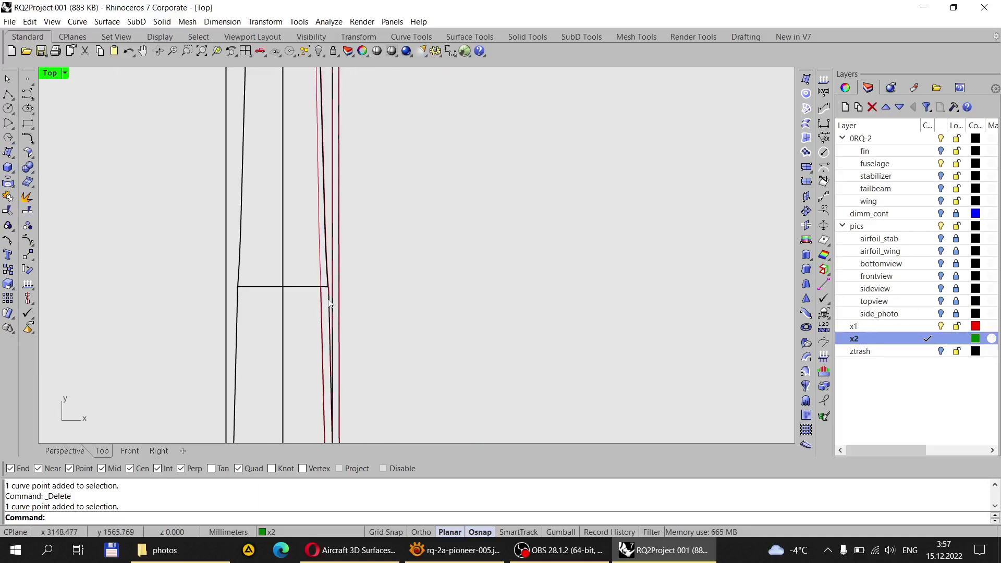
scroll(329, 302, up, 3)
click(315, 258)
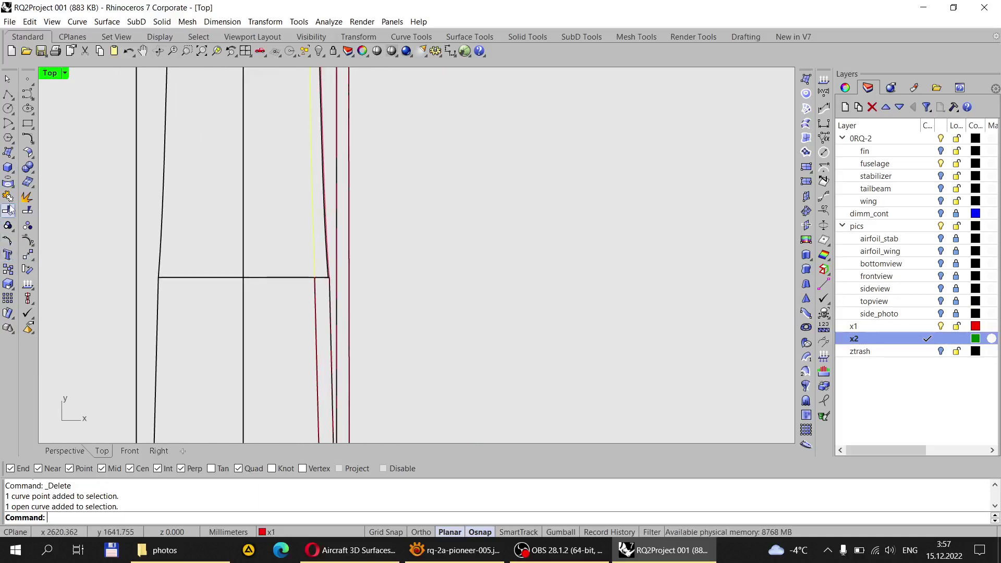
click(8, 183)
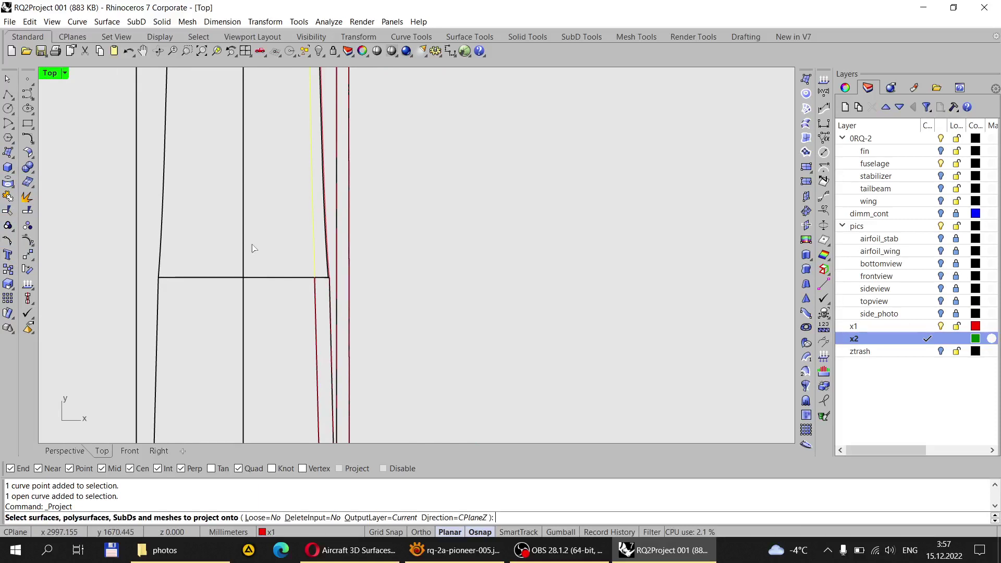
Step: Project the red curve onto the window-selected nose surfaces
drag(233, 226, 234, 227)
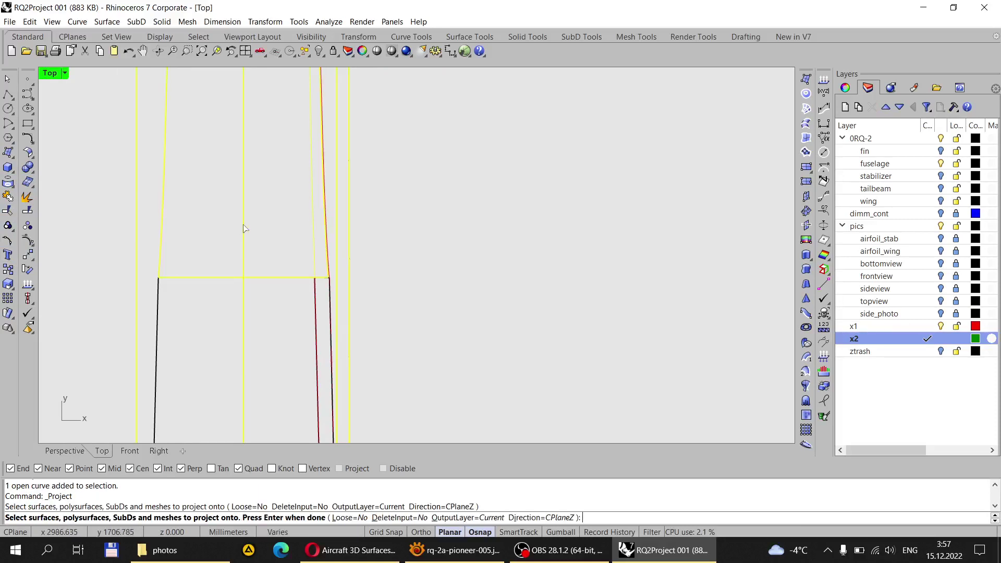
key(Return)
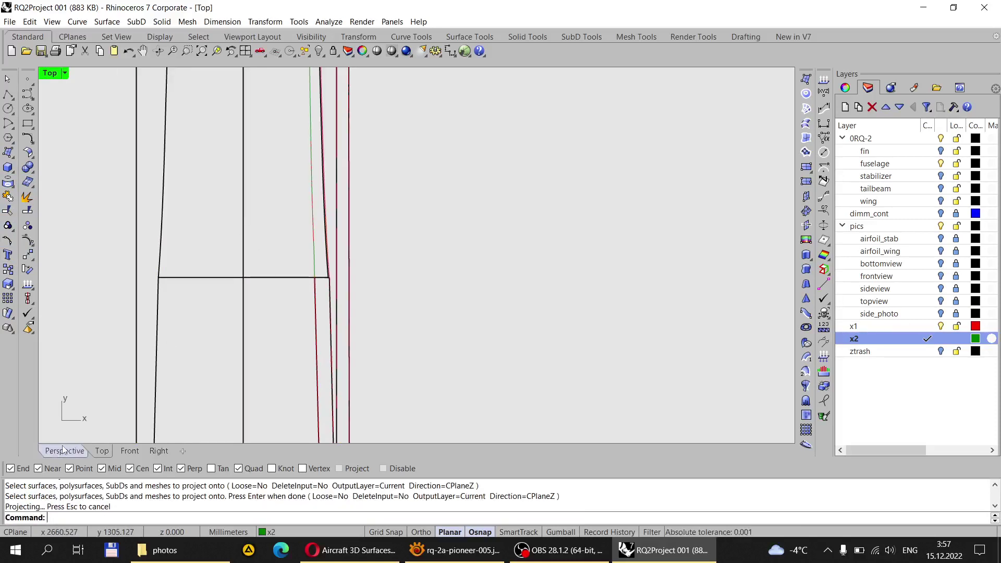
click(59, 450)
scroll(302, 333, down, 2)
Step: Delete the two unwanted projected curve copies, choosing each from the overlapping objects
click(386, 267)
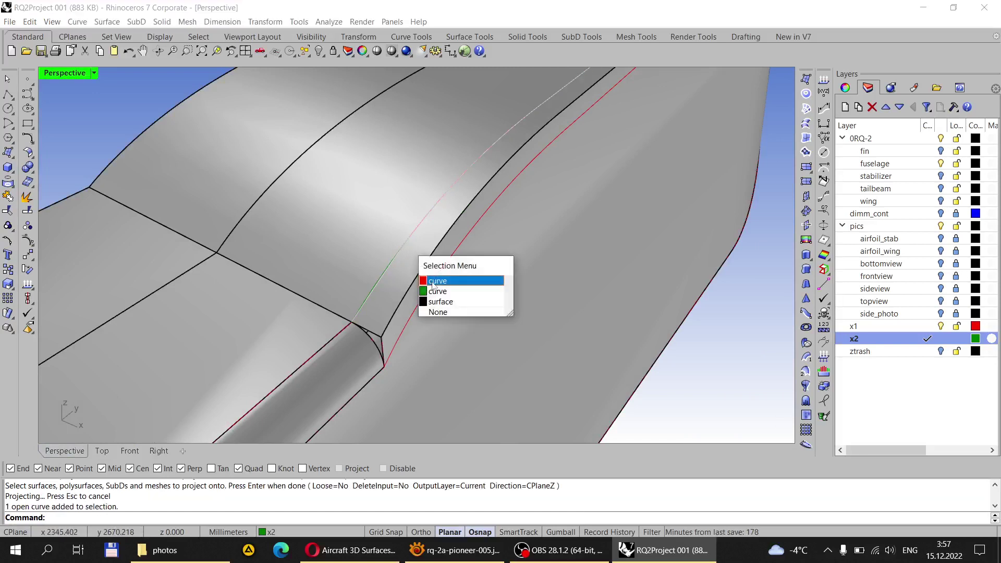
click(433, 285)
key(Delete)
scroll(384, 268, down, 1)
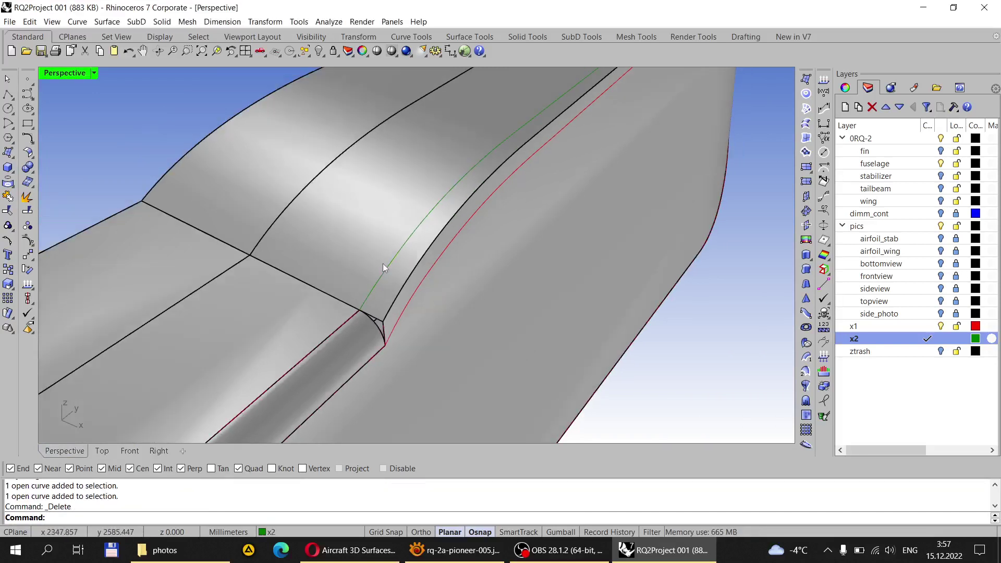
right_drag(384, 268, 452, 308)
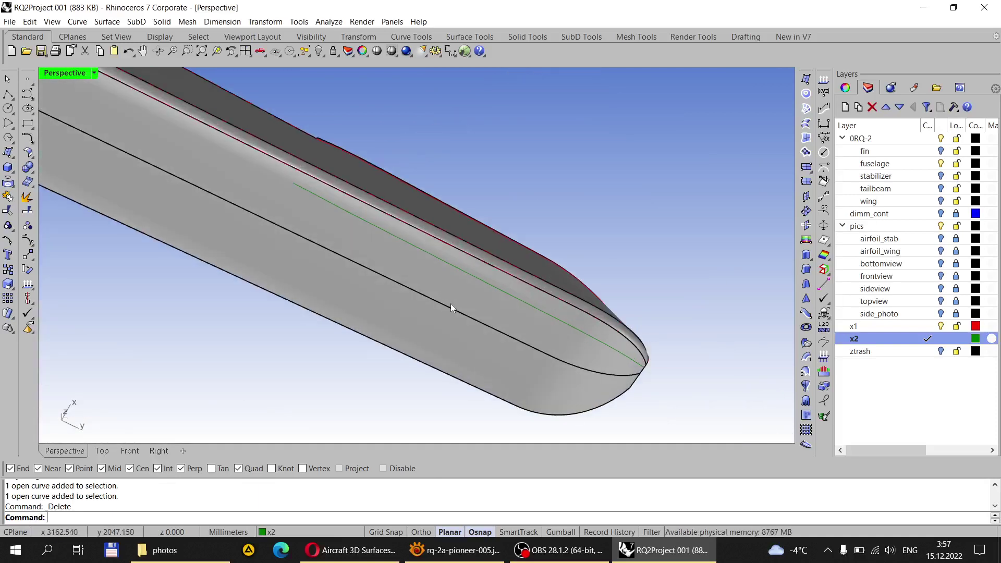
click(490, 286)
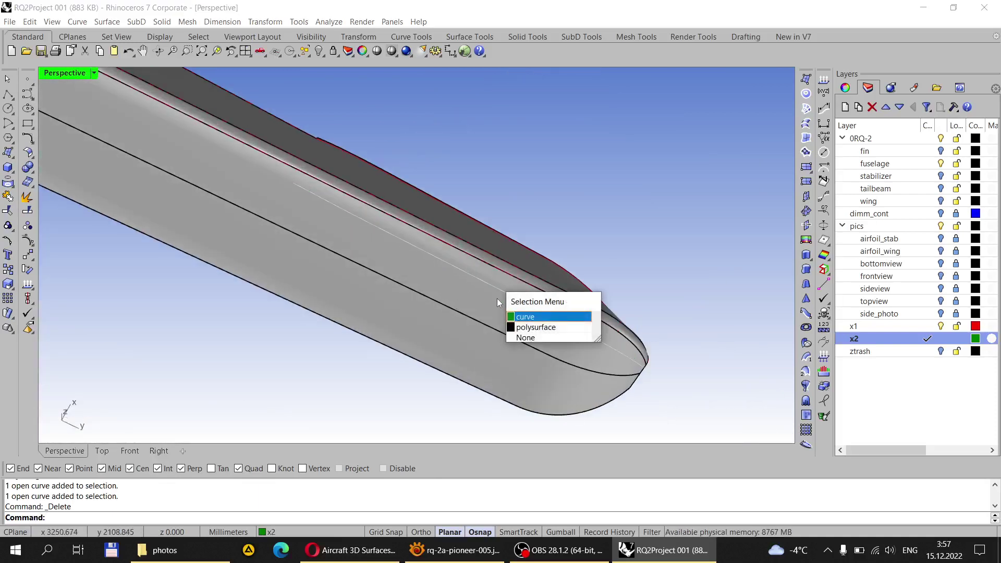
click(527, 313)
key(Delete)
right_drag(559, 287, 542, 439)
scroll(335, 351, up, 20)
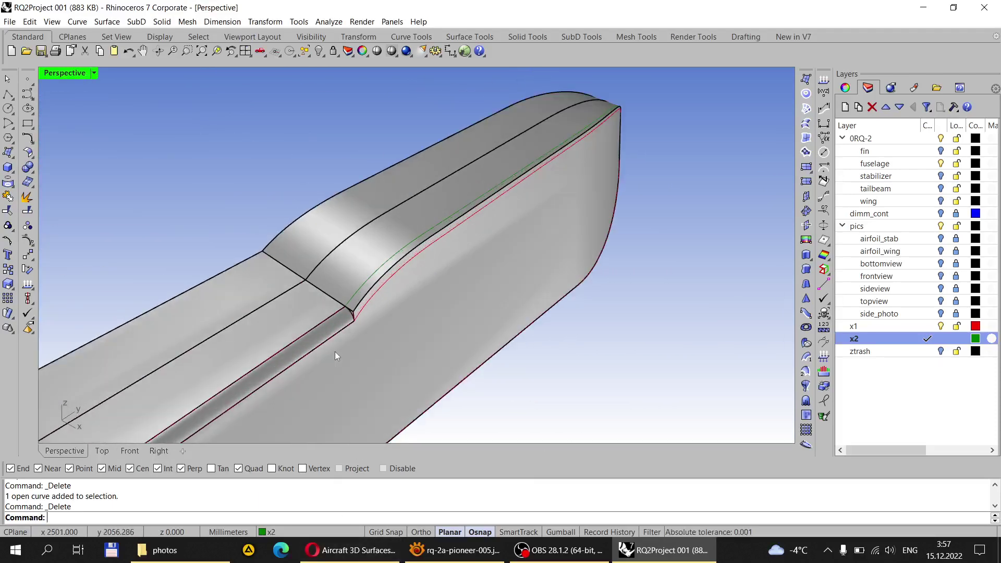
scroll(399, 269, down, 5)
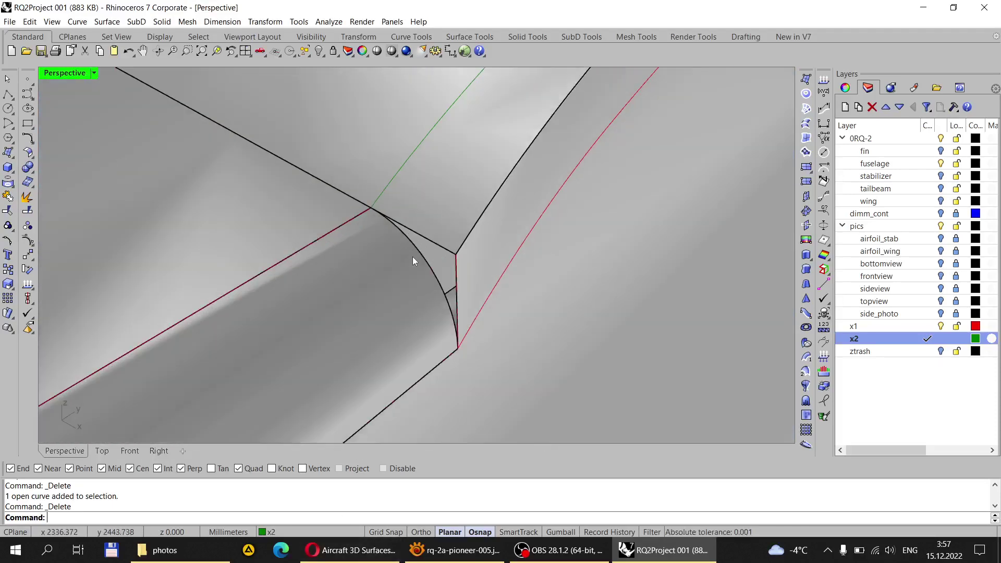
Step: Clear the corner-arc selection and orbit around to the fuselage's other side
click(452, 279)
click(454, 288)
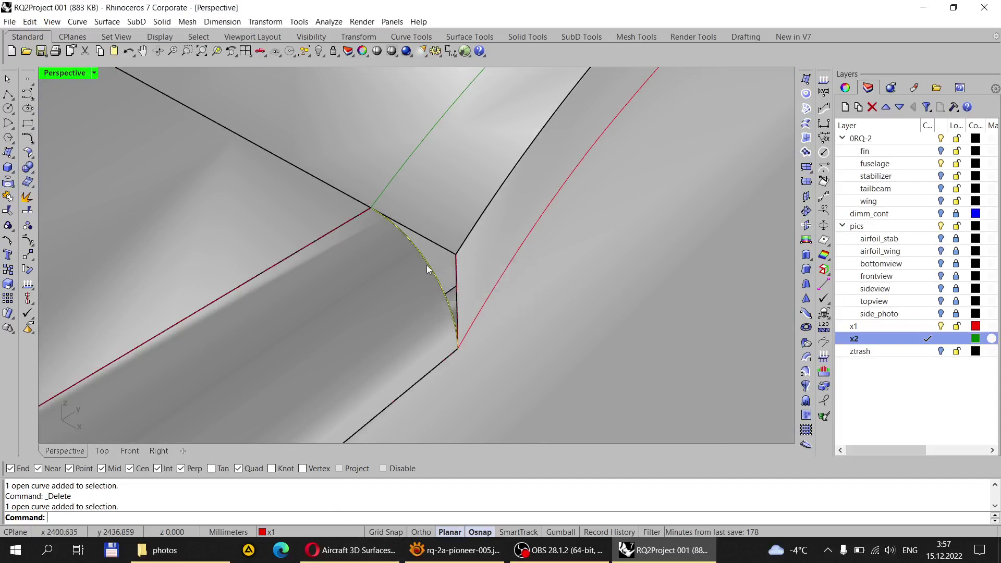
key(Escape)
scroll(399, 295, down, 12)
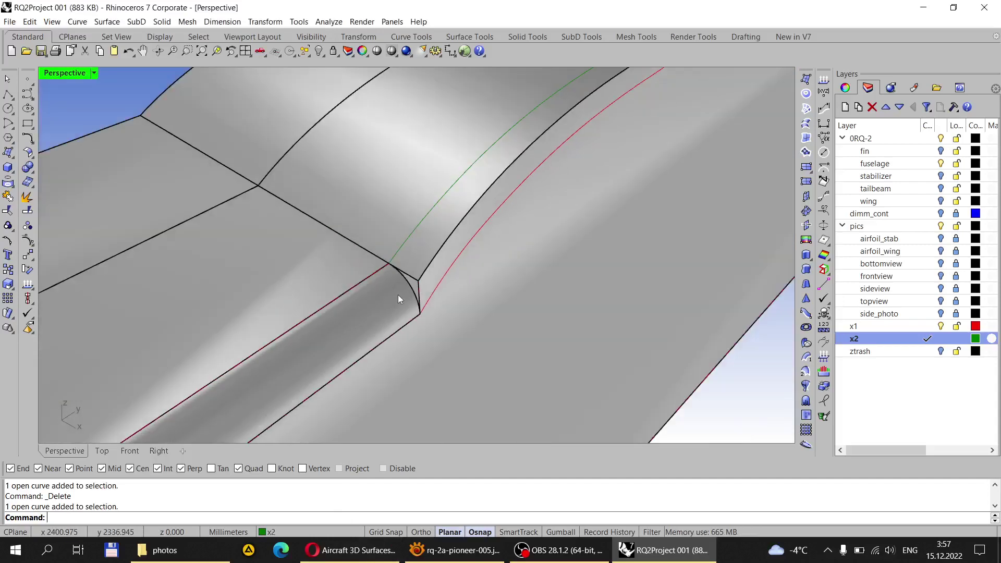
right_drag(555, 203, 346, 166)
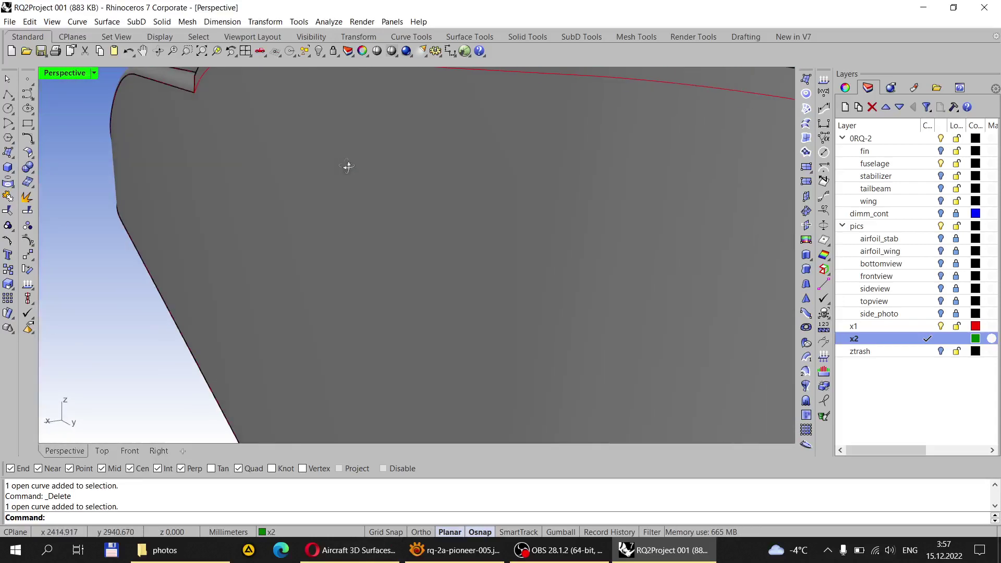
scroll(338, 169, down, 7)
scroll(516, 223, up, 3)
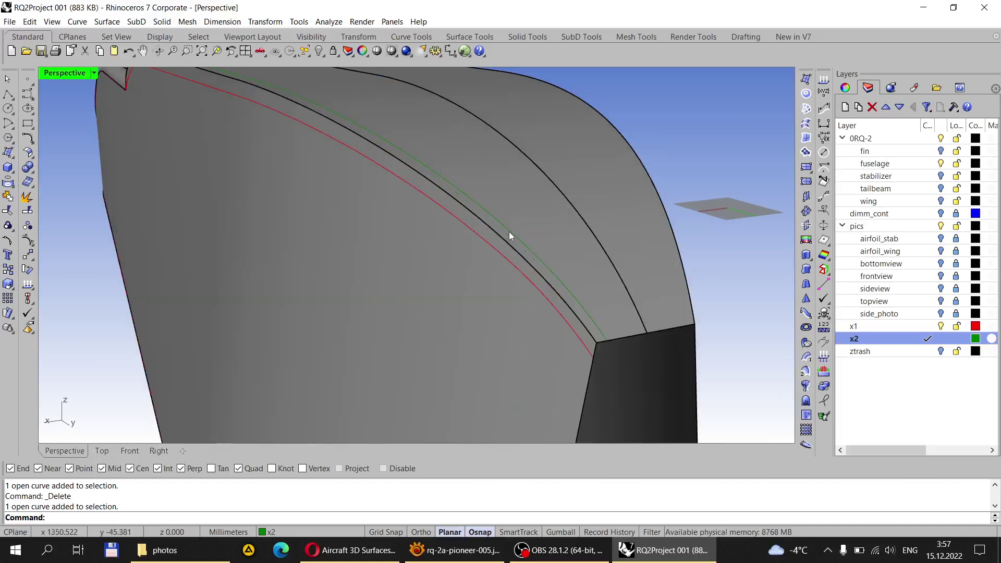
mouse_move(459, 236)
right_down()
mouse_move(447, 246)
mouse_move(454, 239)
right_up()
scroll(443, 242, down, 4)
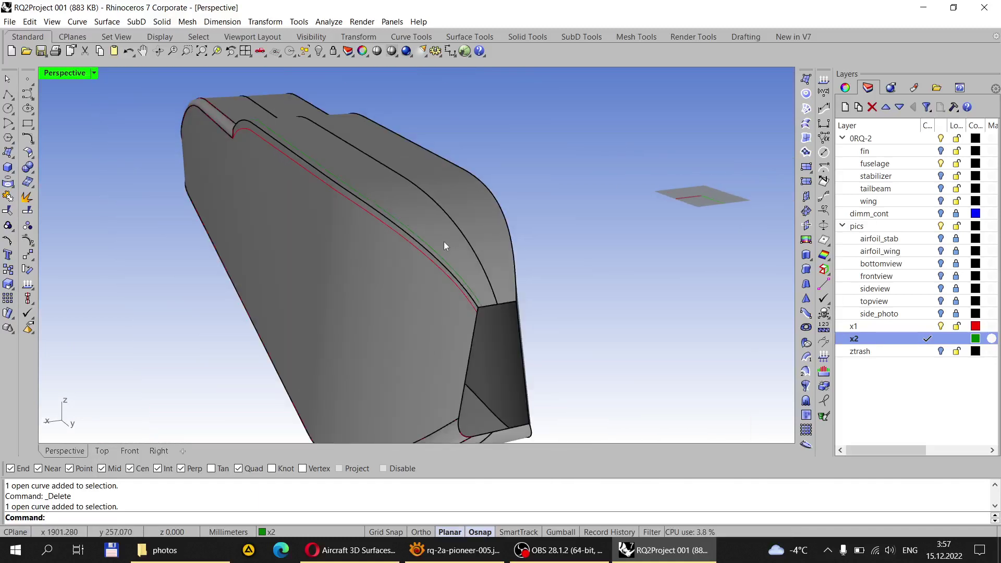
scroll(443, 242, up, 4)
scroll(414, 269, down, 4)
scroll(440, 267, up, 2)
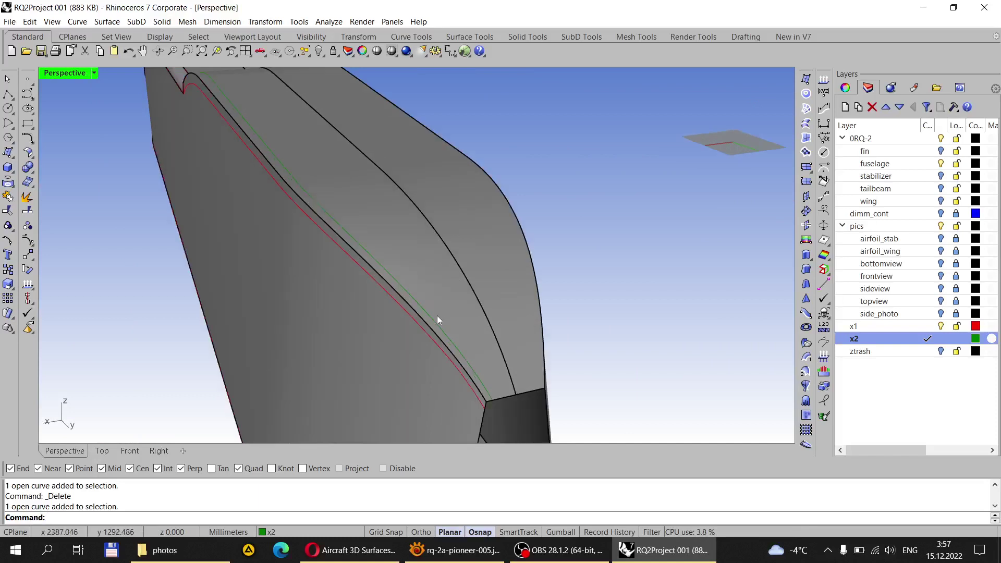
Step: Move the green projected curve onto layer x1 so it shows red
click(434, 317)
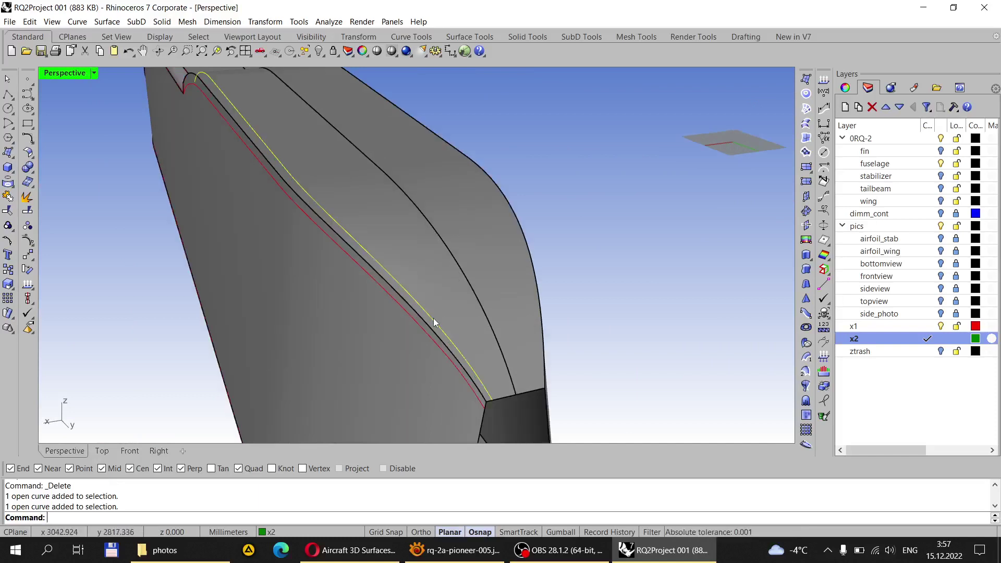
click(270, 532)
click(296, 496)
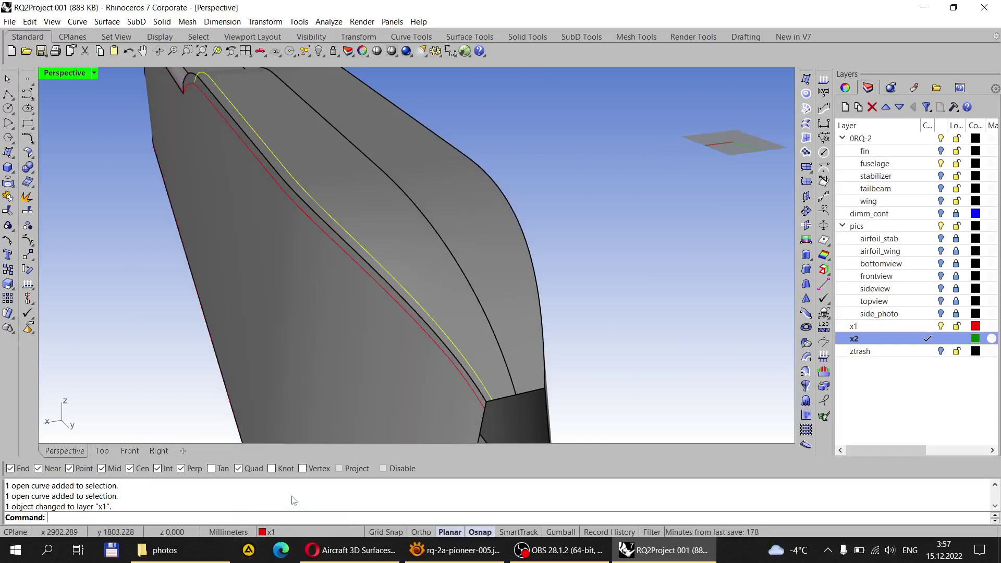
right_drag(377, 403, 483, 372)
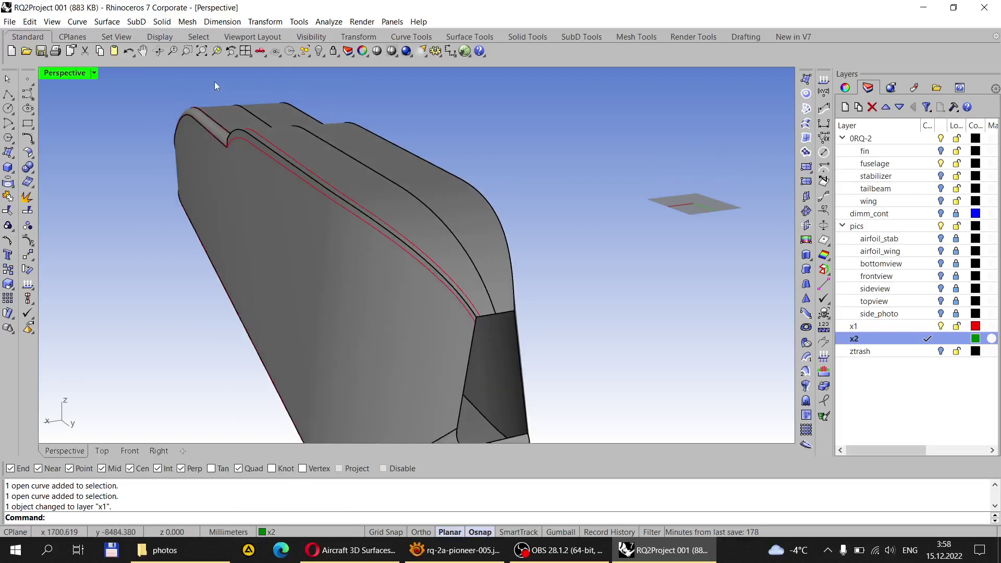
Step: Zoom into the nose's step corner and make layer x1 current
click(178, 51)
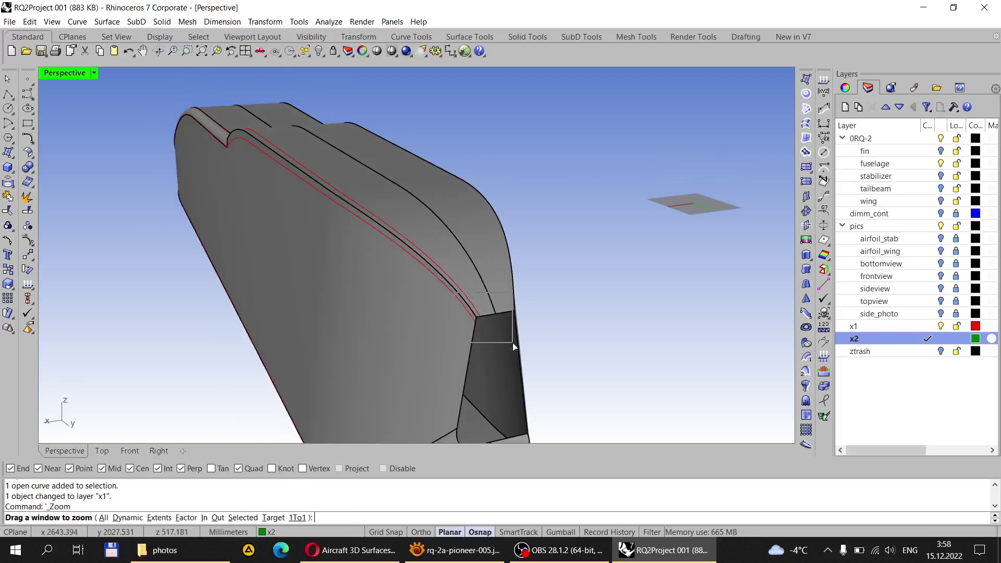
drag(514, 347, 513, 346)
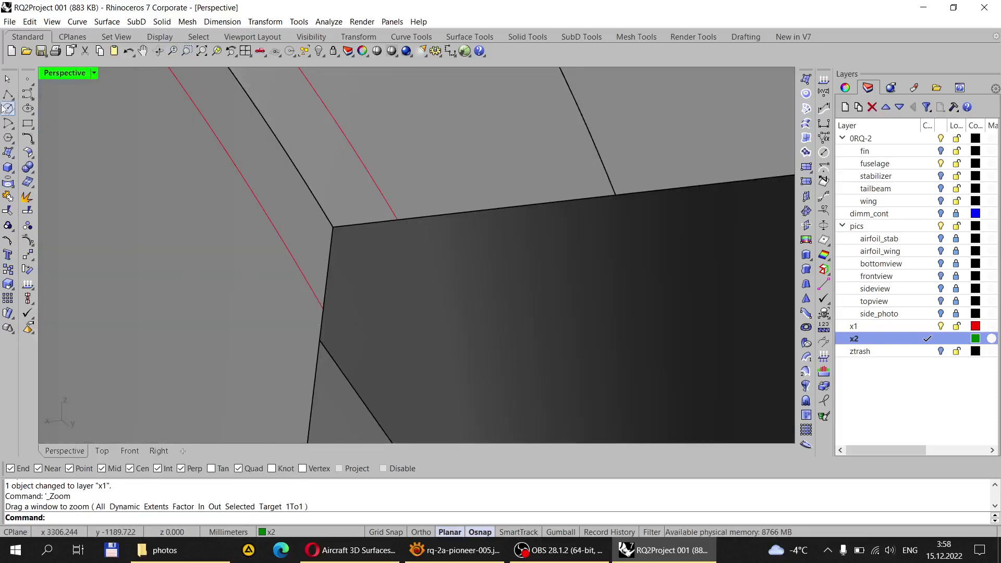
click(7, 124)
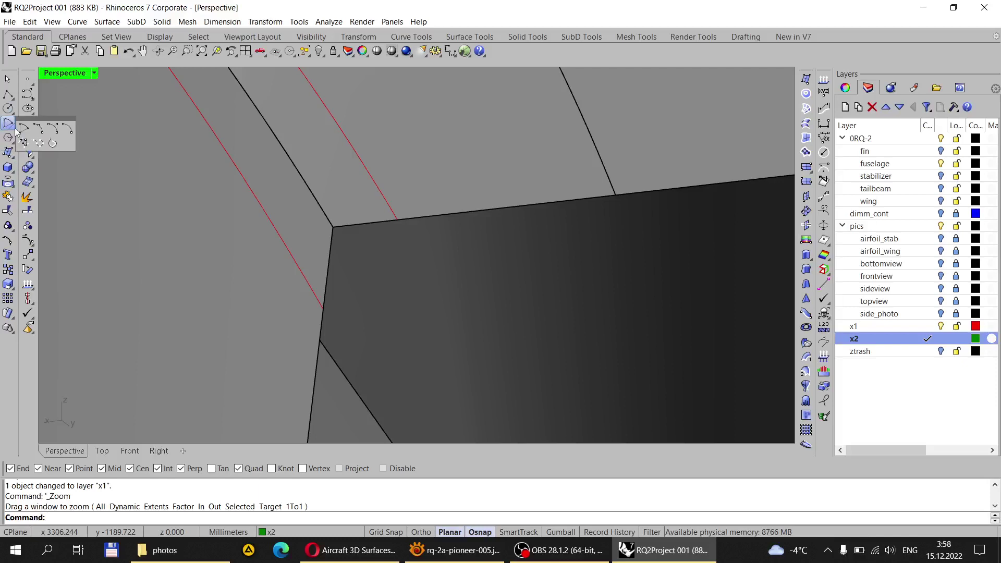
click(38, 128)
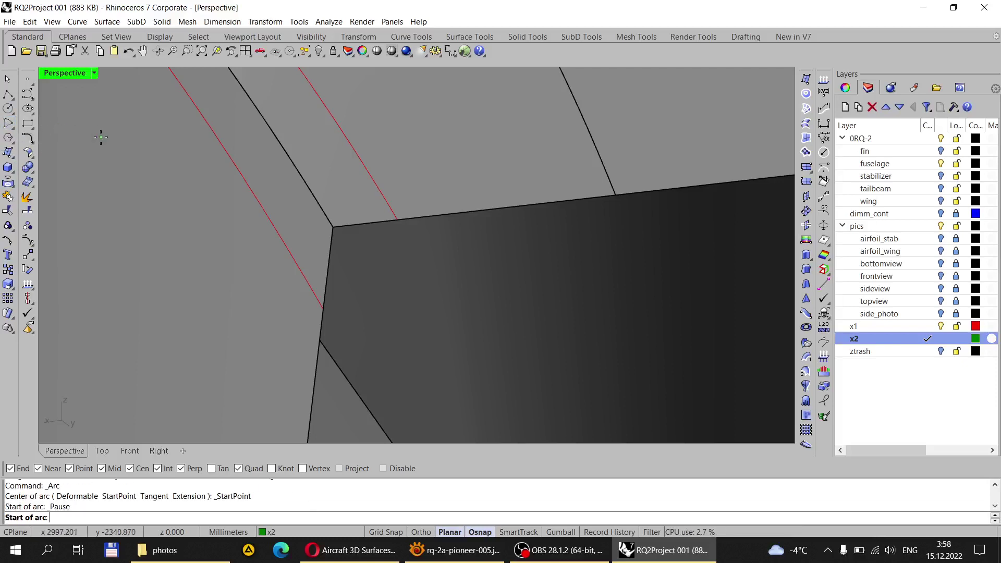
click(930, 326)
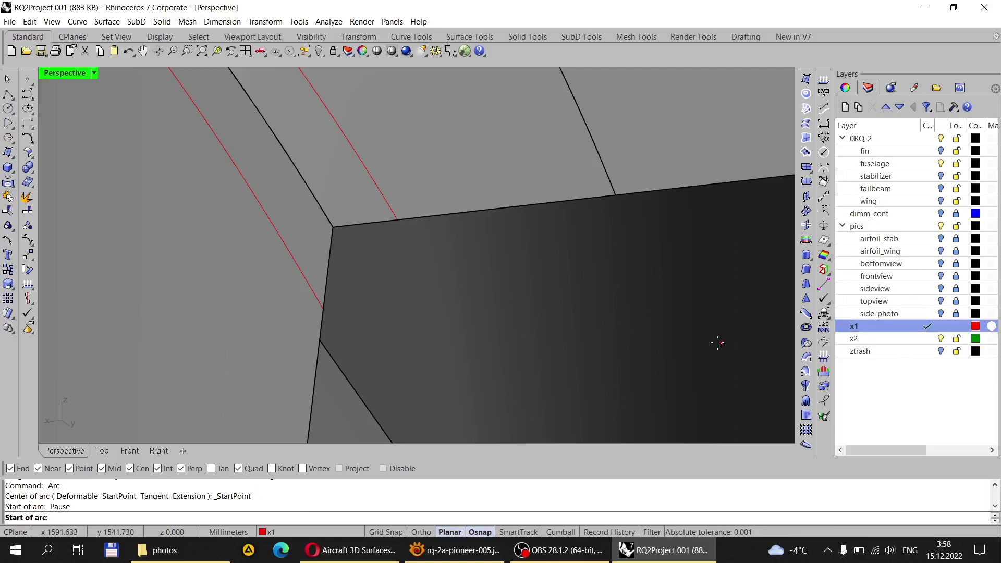
Step: Draw a start-end-direction arc between the two red line ends and show its control points
click(324, 308)
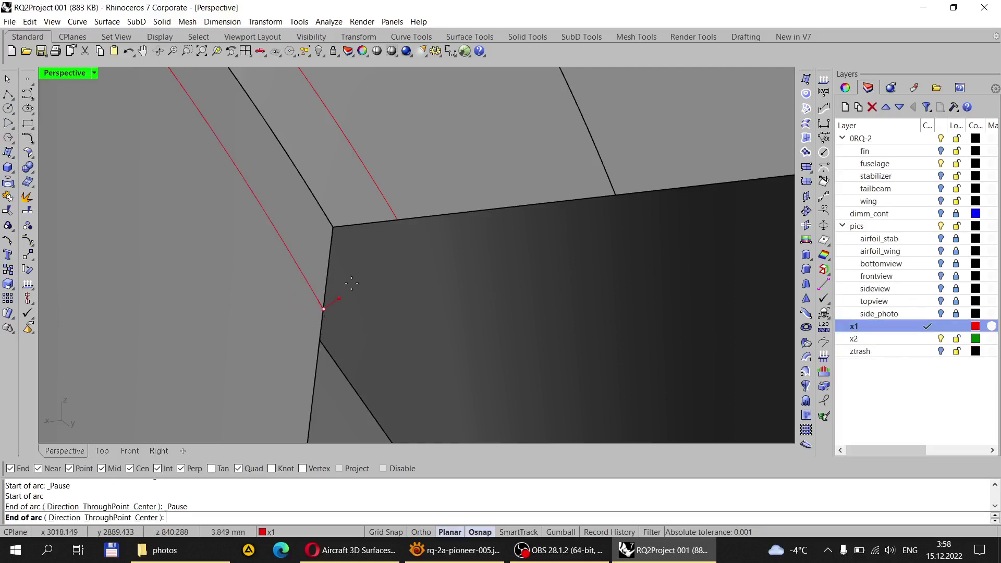
click(398, 219)
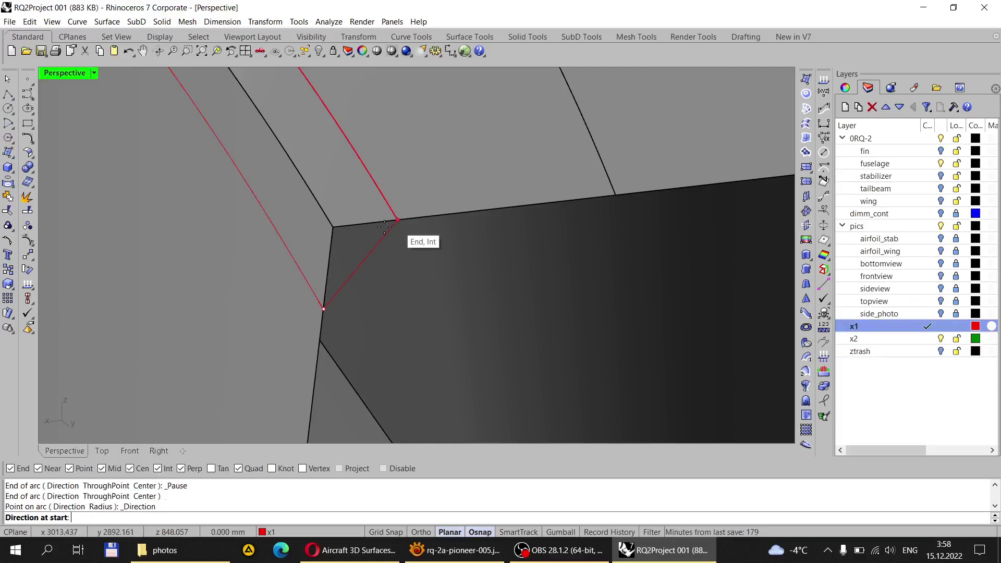
click(333, 225)
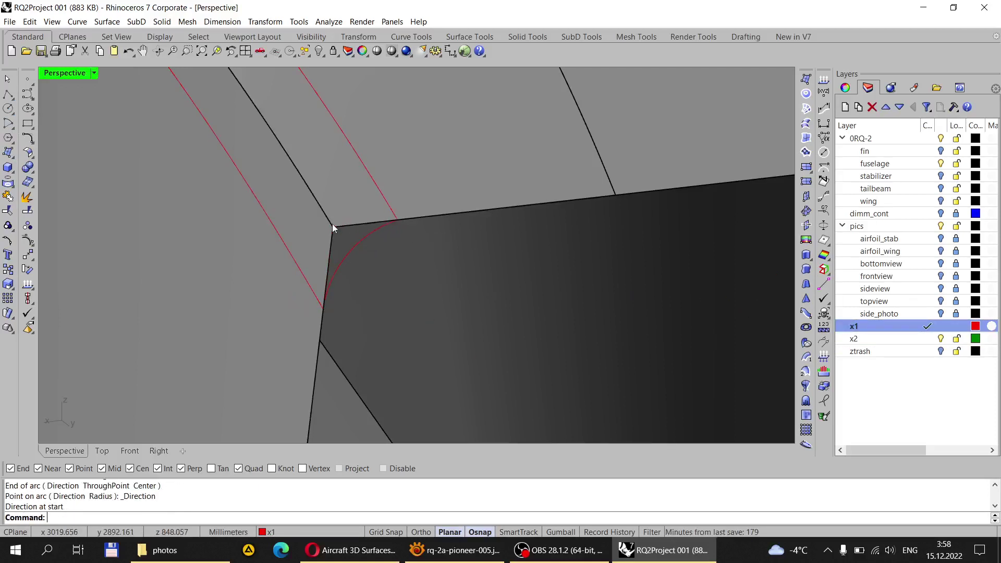
click(26, 241)
scroll(302, 242, up, 5)
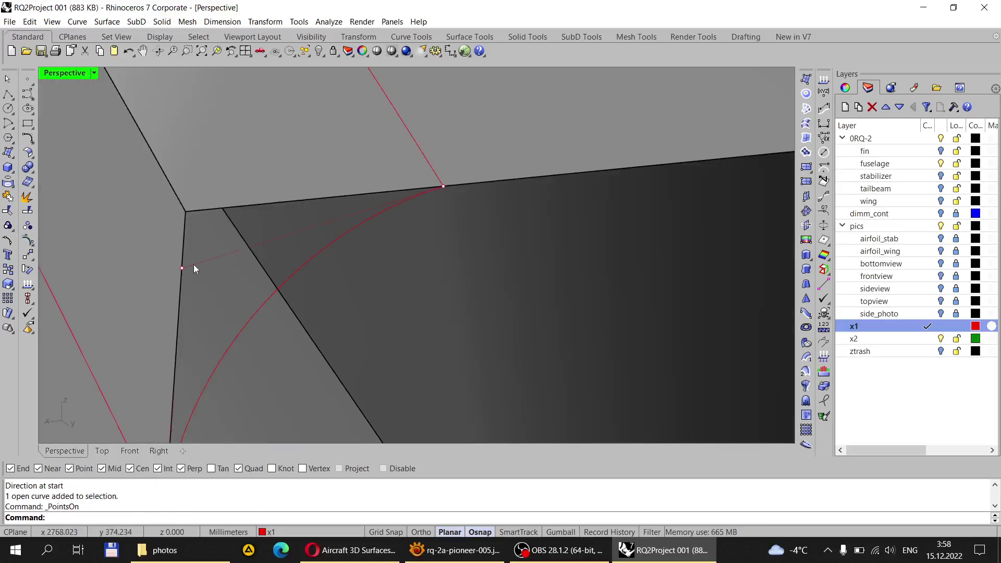
Step: Pull the arc's middle control point onto the fuselage corner
click(182, 268)
drag(182, 268, 186, 212)
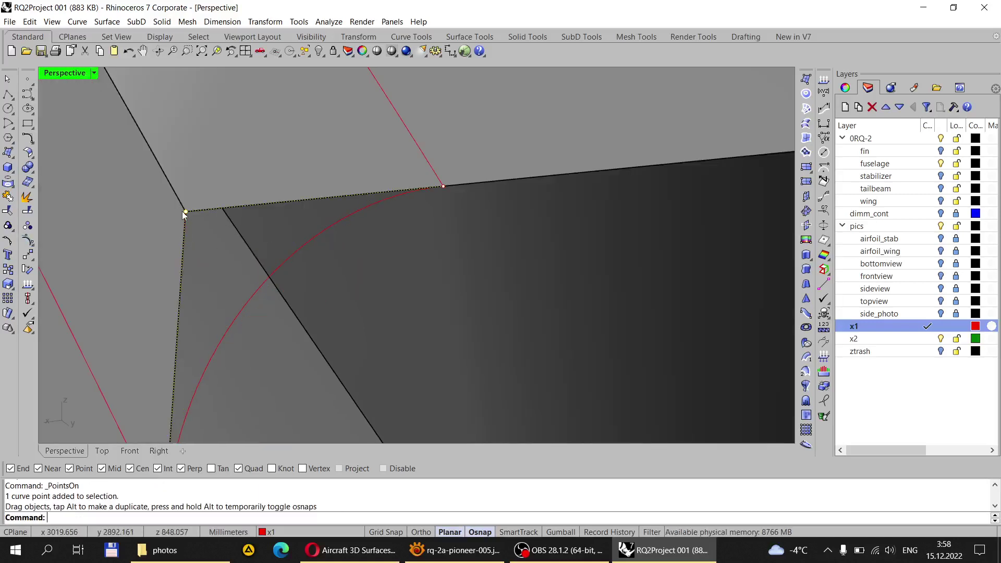
scroll(341, 218, down, 5)
right_drag(335, 222, 351, 290)
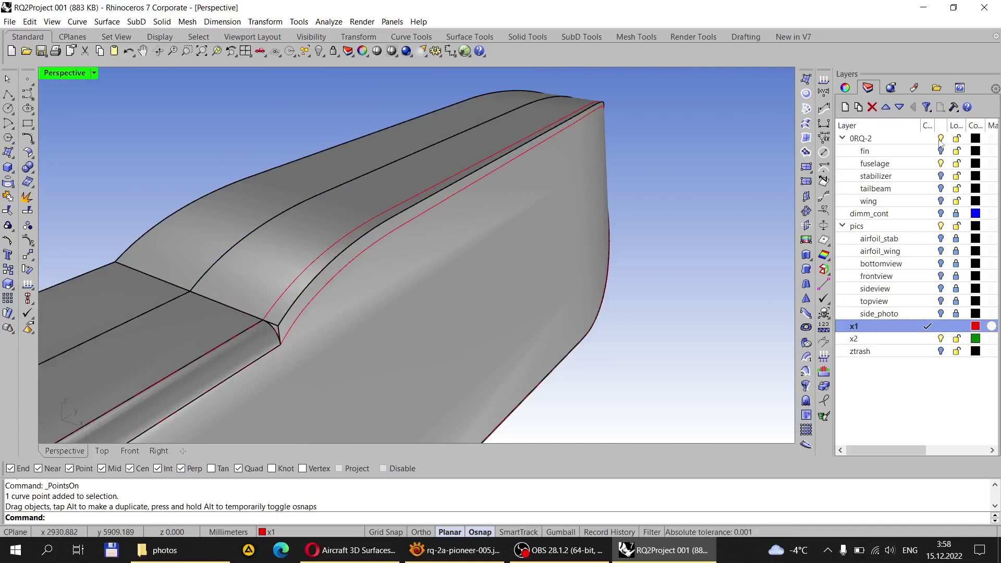
Step: Hide the fuselage layer and delete the stray short red curve
click(941, 164)
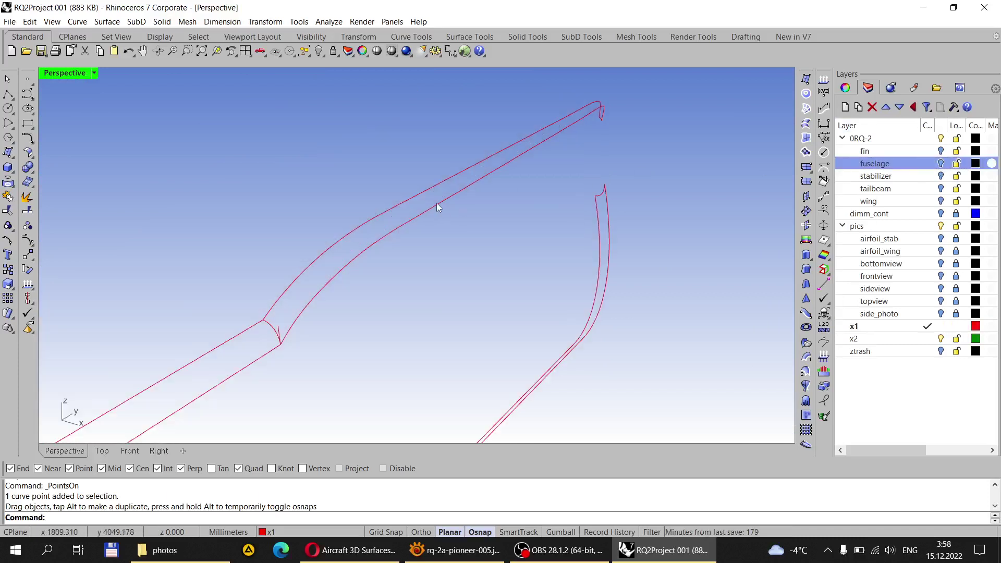
scroll(365, 269, up, 2)
click(261, 344)
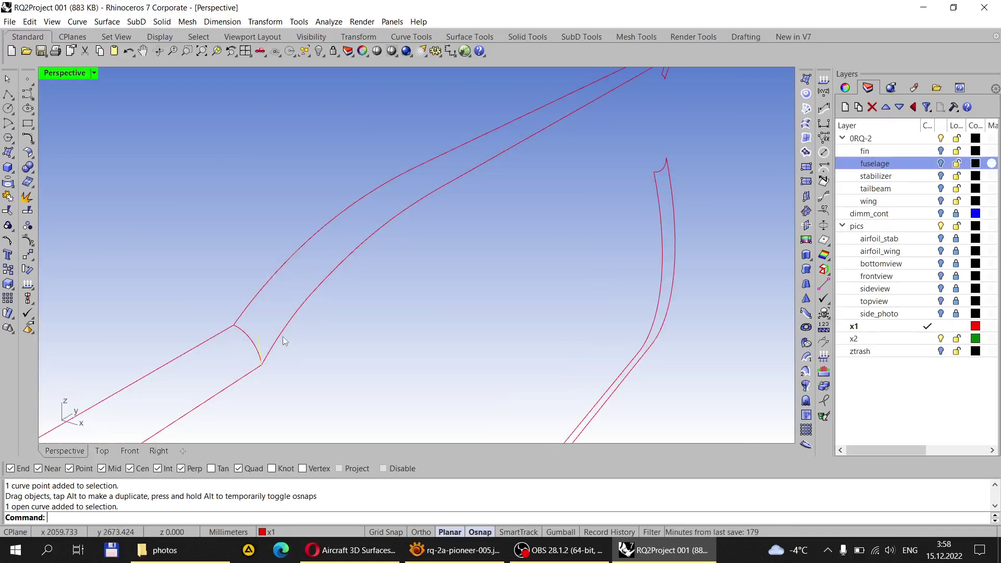
key(Delete)
scroll(286, 337, down, 2)
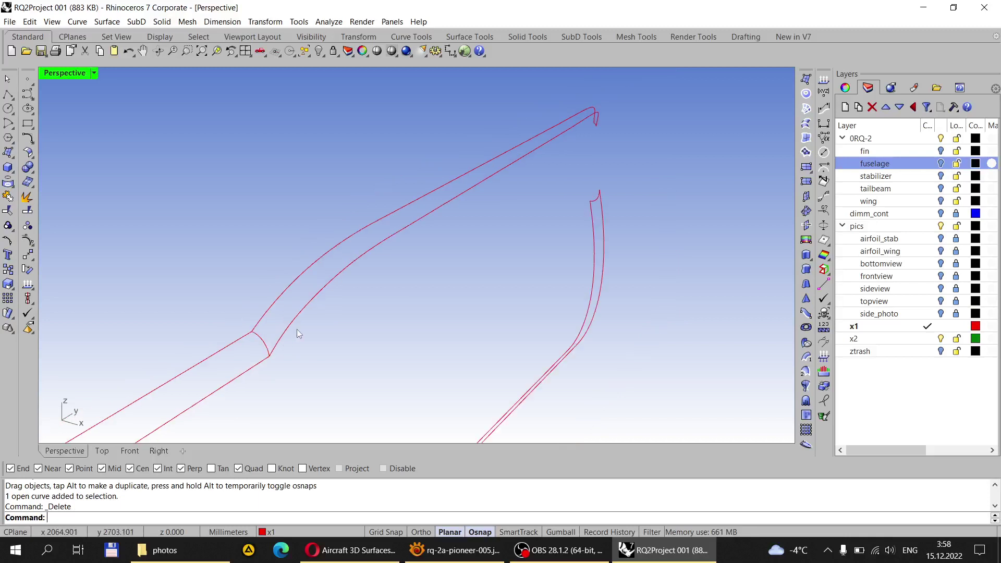
click(9, 152)
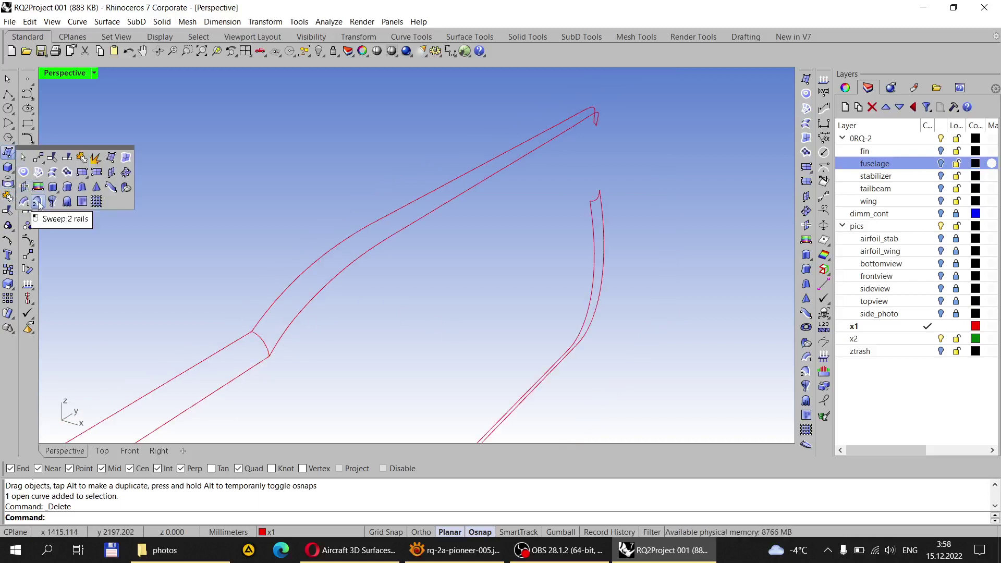
Step: Sweep two rails along the upper and lower curves, using the corner arc and far-end section as shapes
click(806, 376)
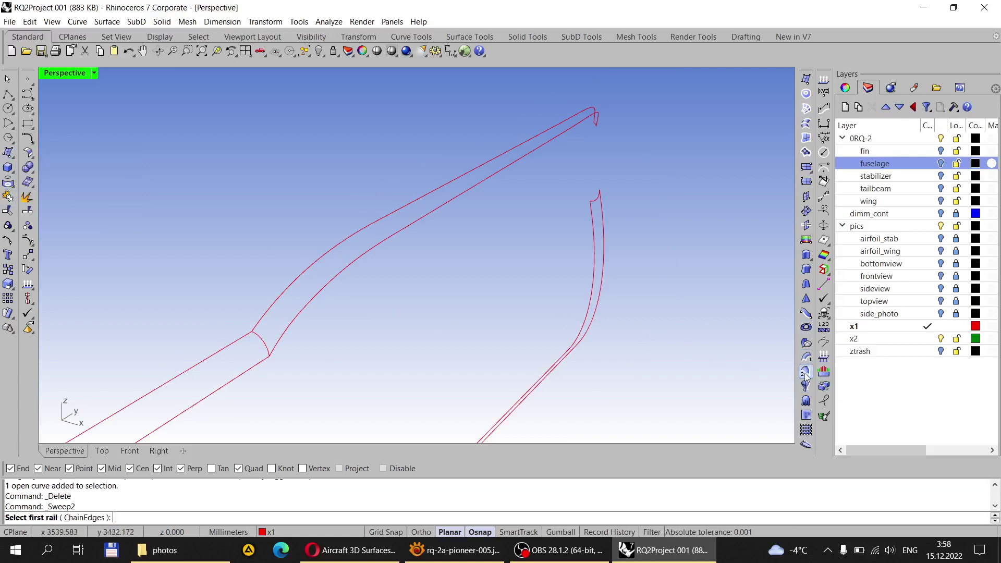
click(292, 283)
click(293, 323)
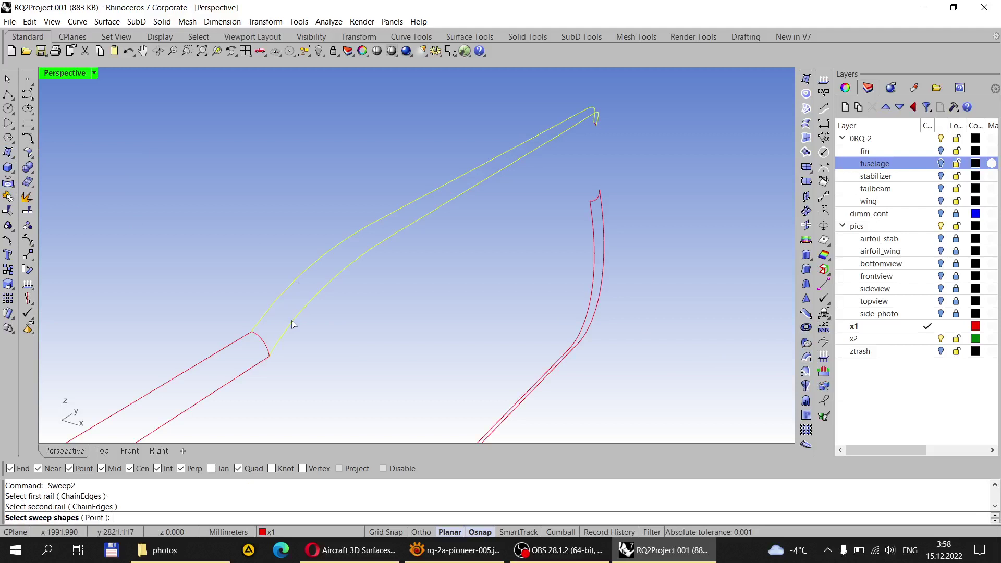
click(265, 349)
right_drag(528, 197, 499, 235)
scroll(498, 232, up, 3)
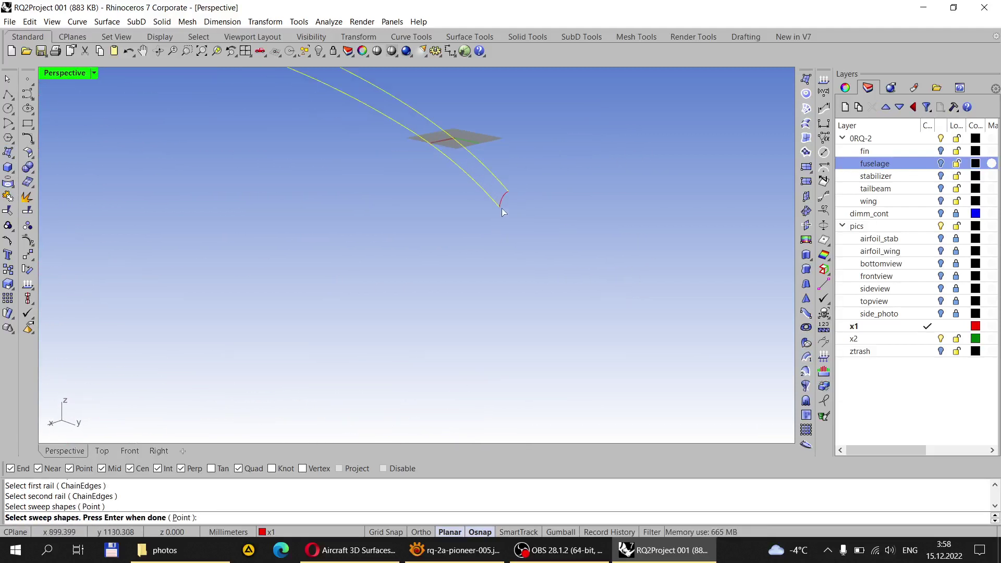
click(503, 203)
right_click(532, 218)
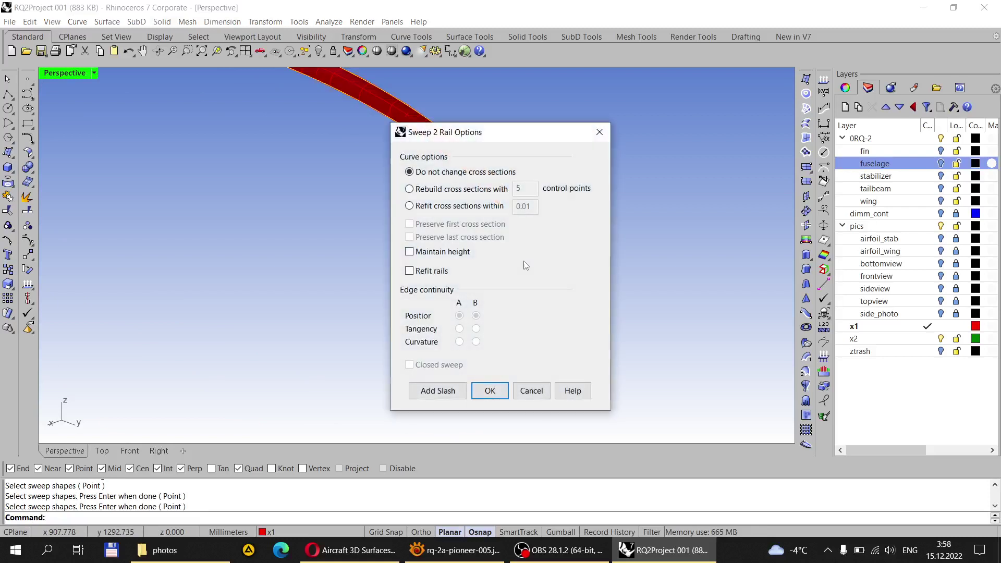
click(489, 391)
right_drag(463, 340, 525, 255)
right_click(573, 242)
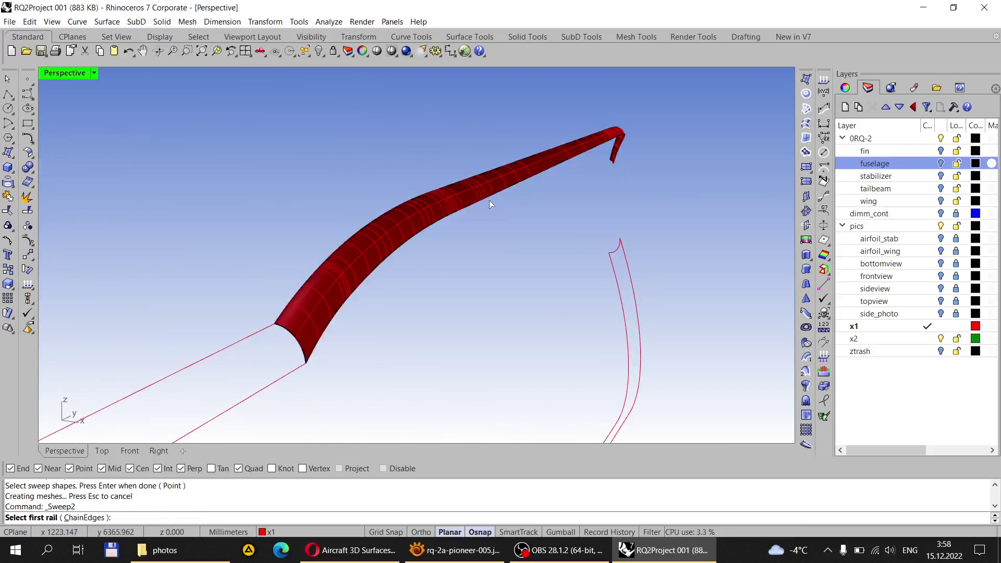
key(Escape)
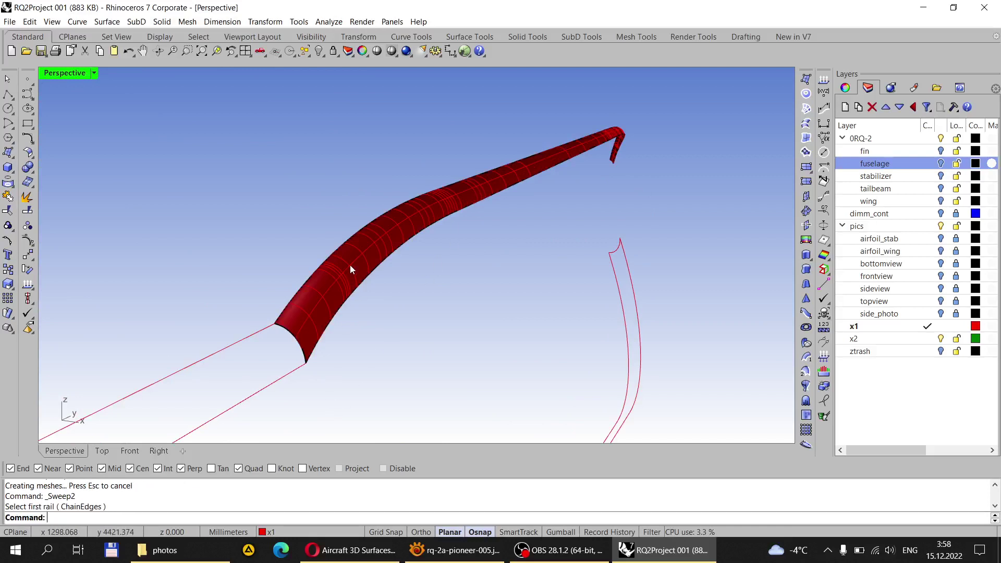
click(350, 265)
Step: Move the swept surface to layer x2, hide x2, and show the fuselage layer again
click(270, 532)
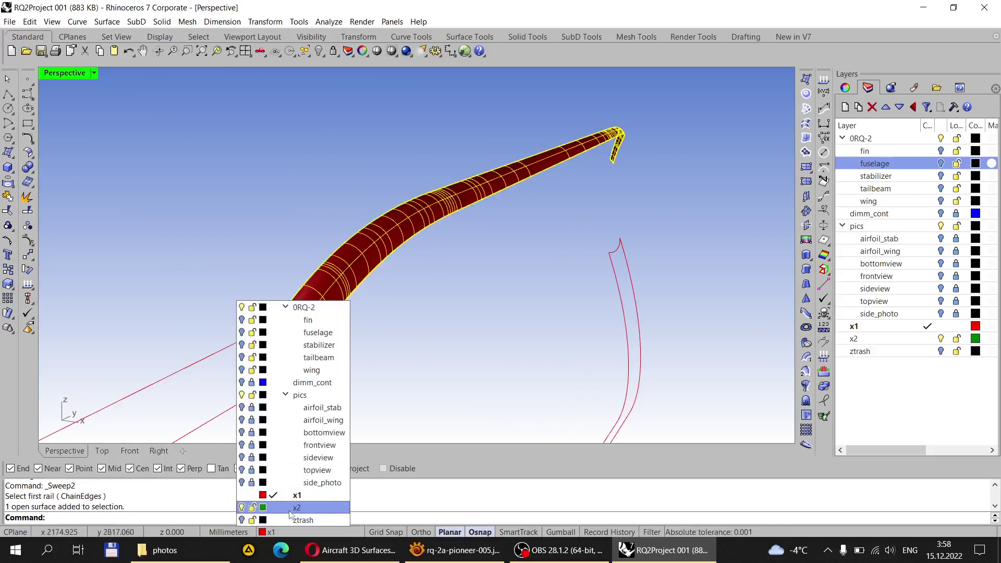
click(276, 512)
click(942, 339)
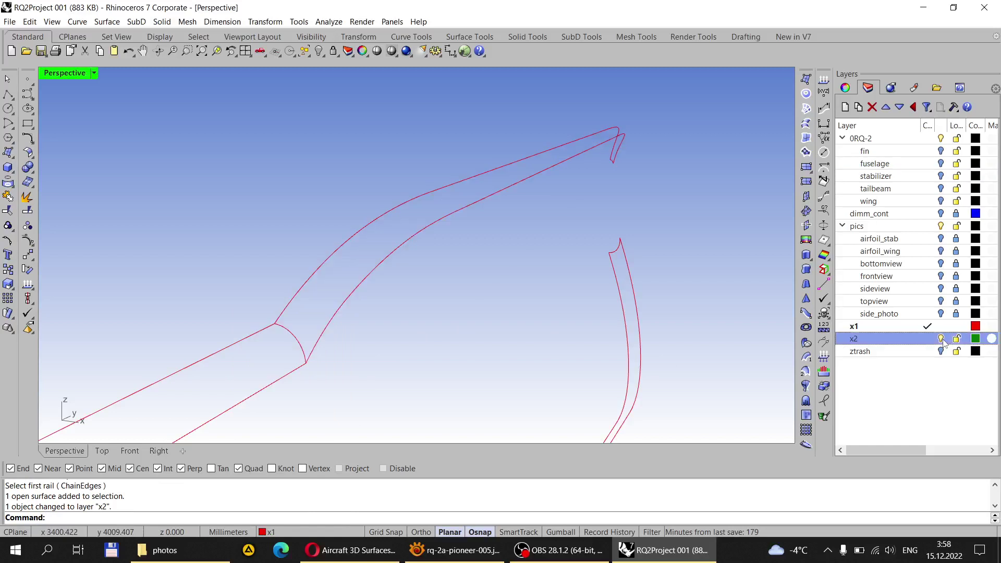
click(946, 139)
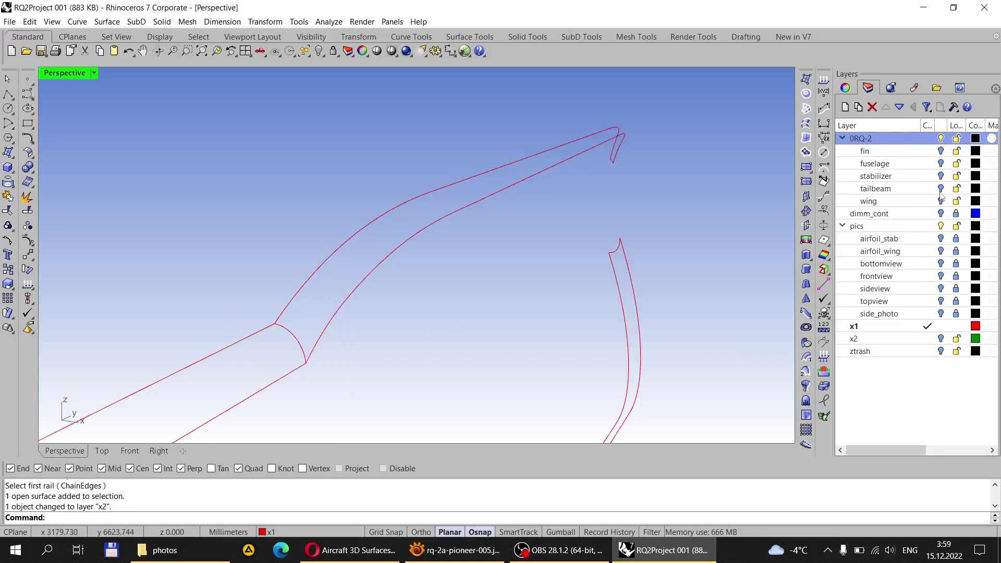
click(941, 164)
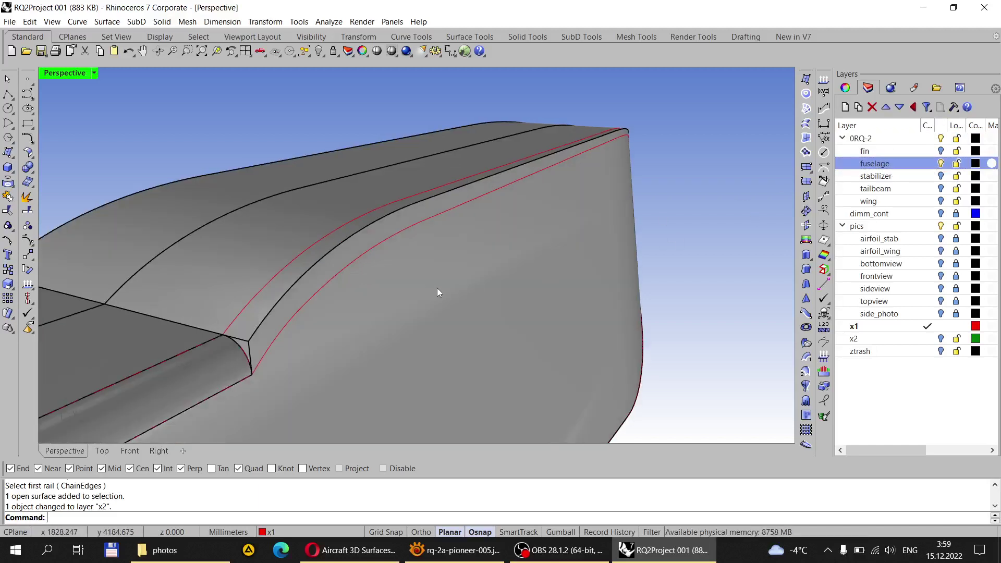
right_drag(437, 288, 117, 269)
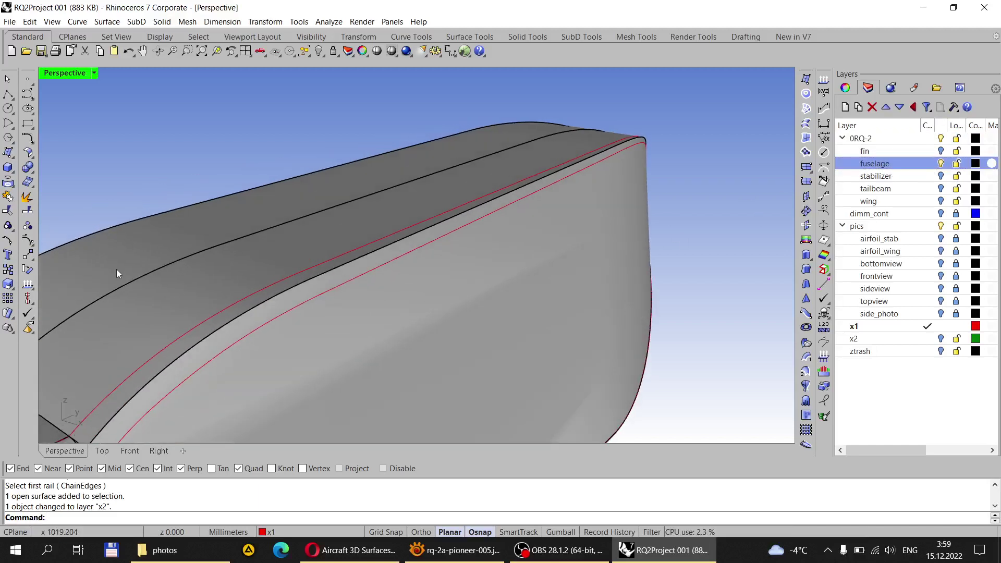
Step: Trim the fuselage strip away using the lower red curve as cutter
click(7, 215)
scroll(209, 277, down, 4)
scroll(216, 317, up, 4)
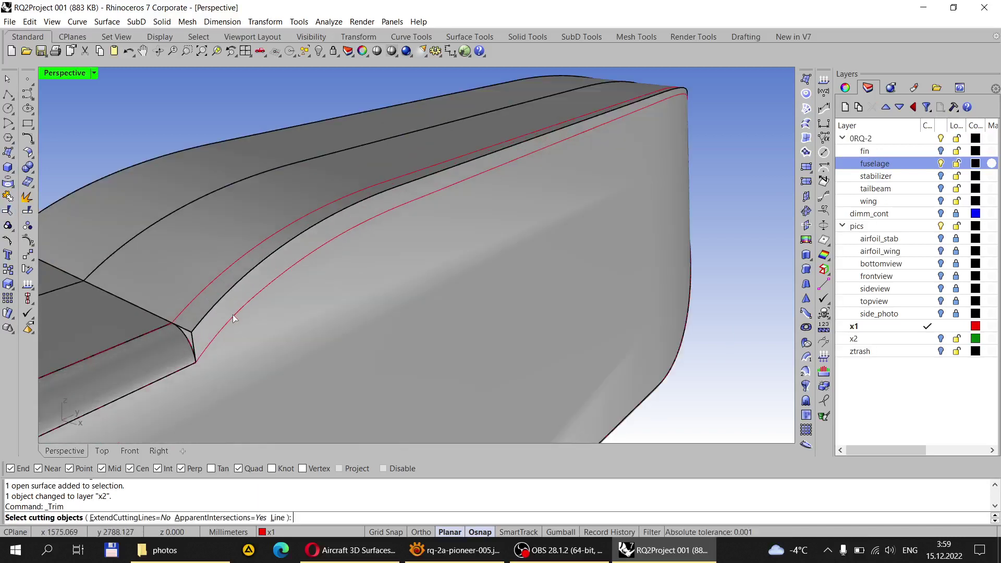
click(235, 317)
key(Return)
click(243, 293)
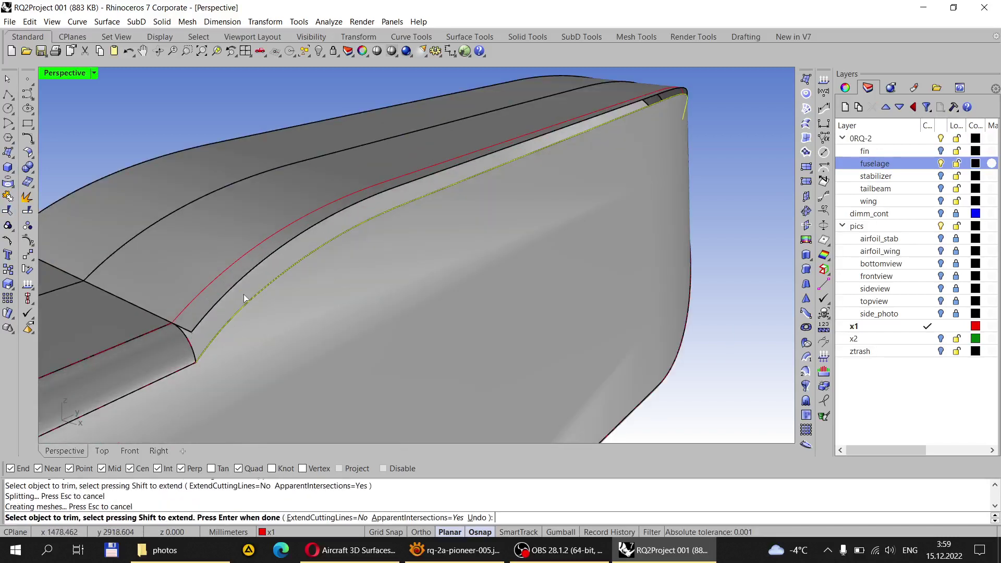
key(Return)
Step: Trim the remaining fuselage strip with the upper red curve, then turn layer x2 back on
right_drag(226, 277, 242, 299)
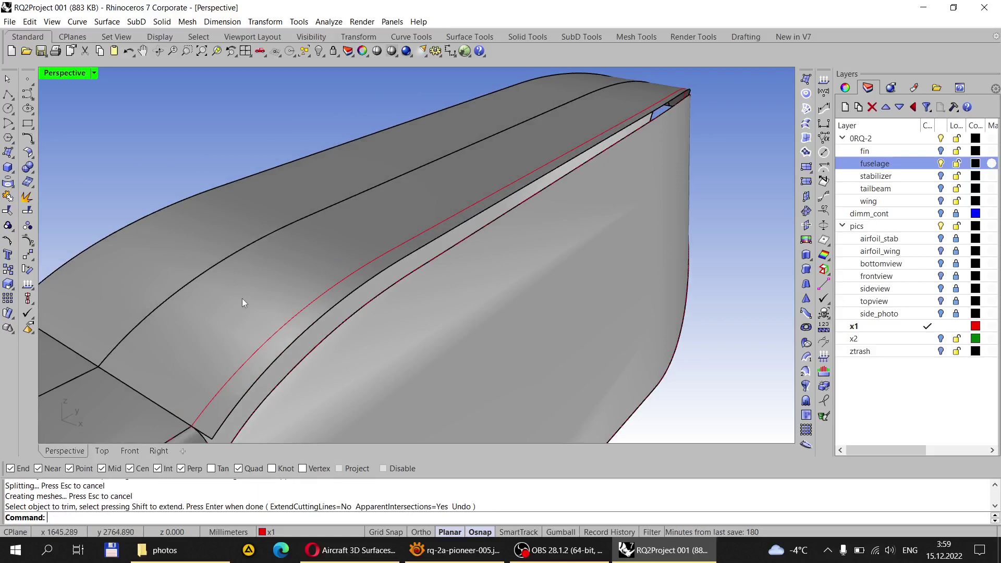
key(Return)
click(283, 332)
key(Escape)
right_click(284, 328)
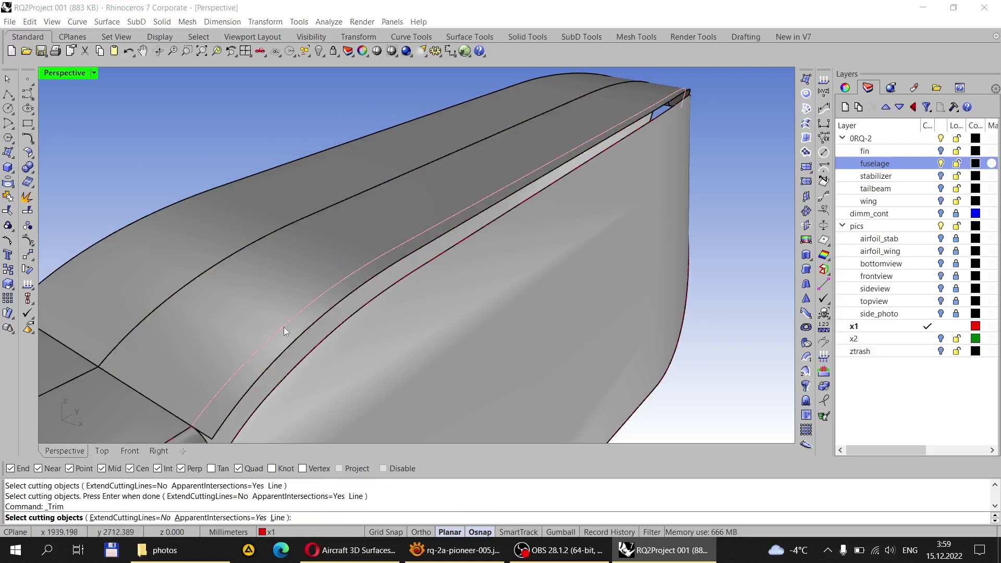
click(284, 327)
click(315, 364)
key(Return)
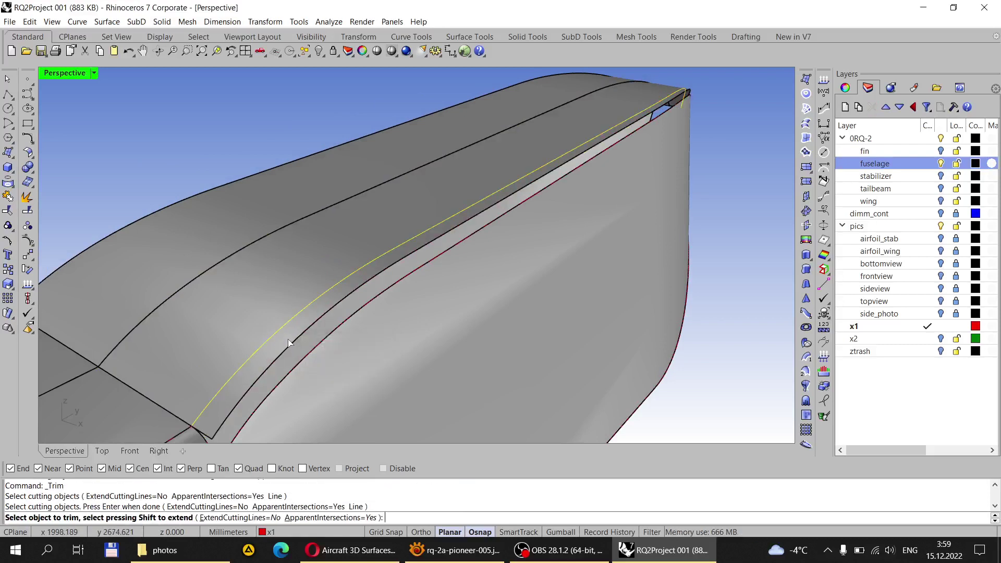
click(288, 339)
key(Return)
scroll(427, 236, down, 3)
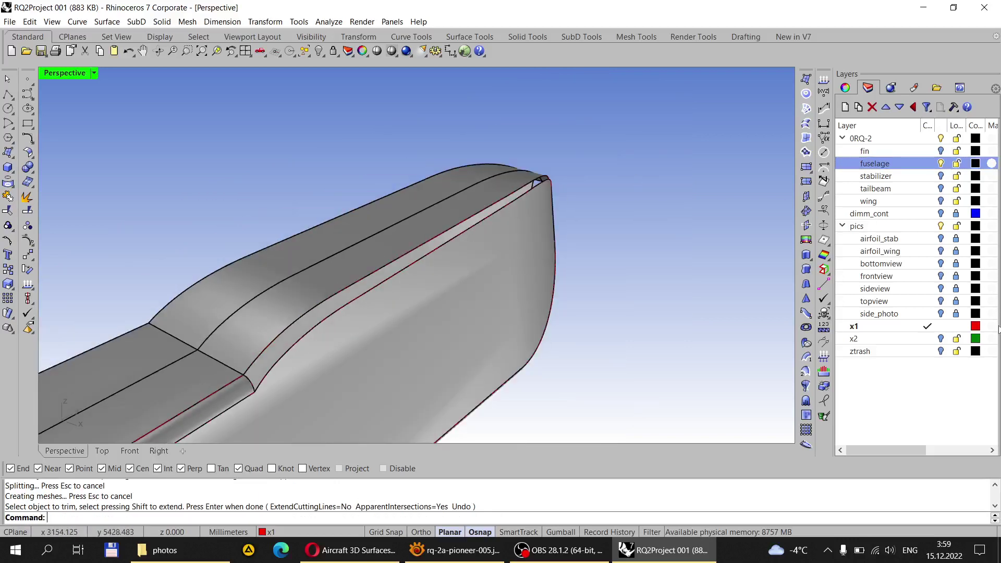
click(942, 339)
mouse_move(487, 281)
right_down()
mouse_move(468, 274)
mouse_move(392, 290)
mouse_move(481, 280)
right_up()
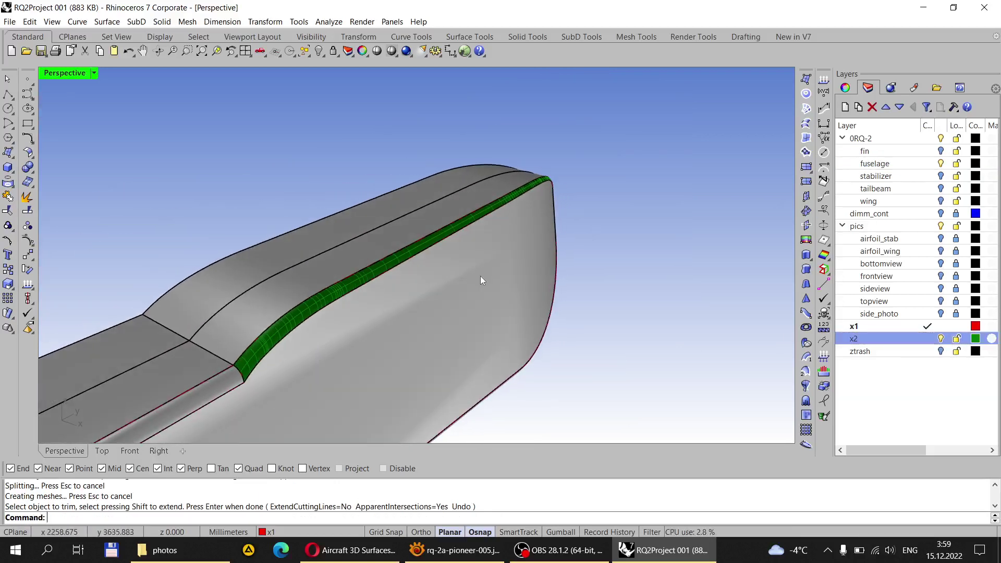
Step: Join the fuselage surface and the green strip together
click(7, 196)
scroll(298, 299, up, 2)
click(298, 299)
click(335, 312)
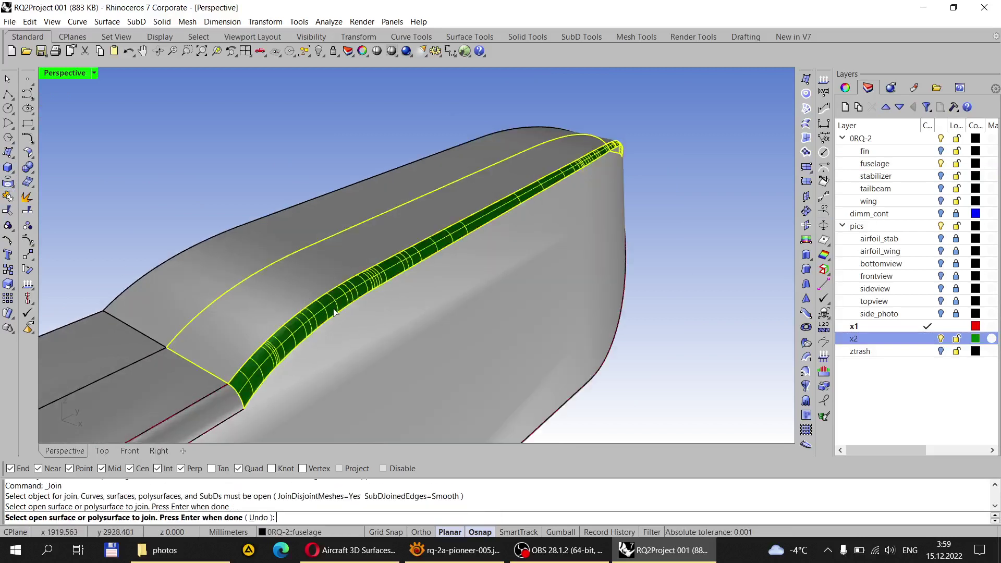
key(Return)
right_drag(339, 308, 318, 203)
scroll(238, 146, up, 6)
right_drag(239, 146, 506, 174)
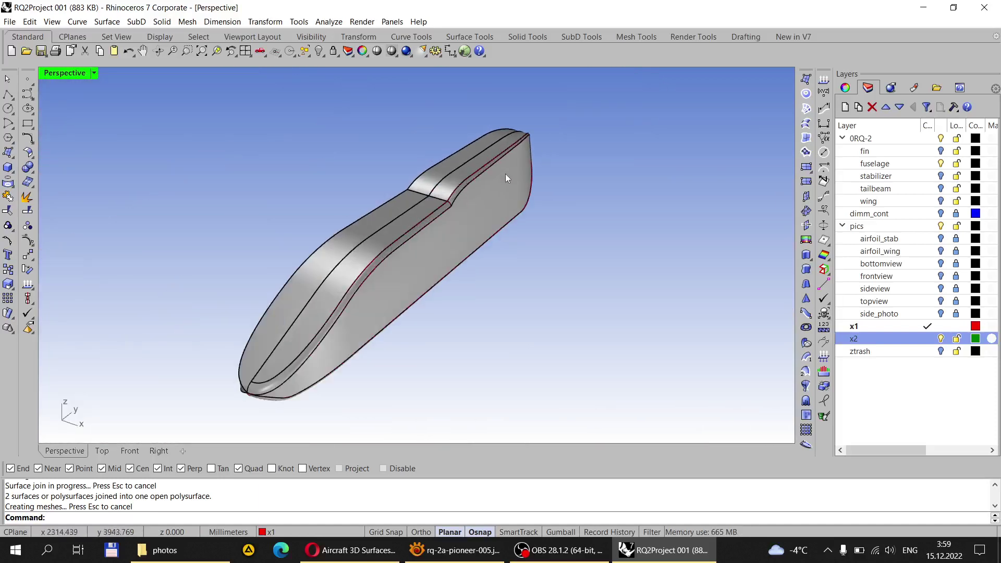
scroll(376, 200, up, 2)
scroll(456, 200, down, 7)
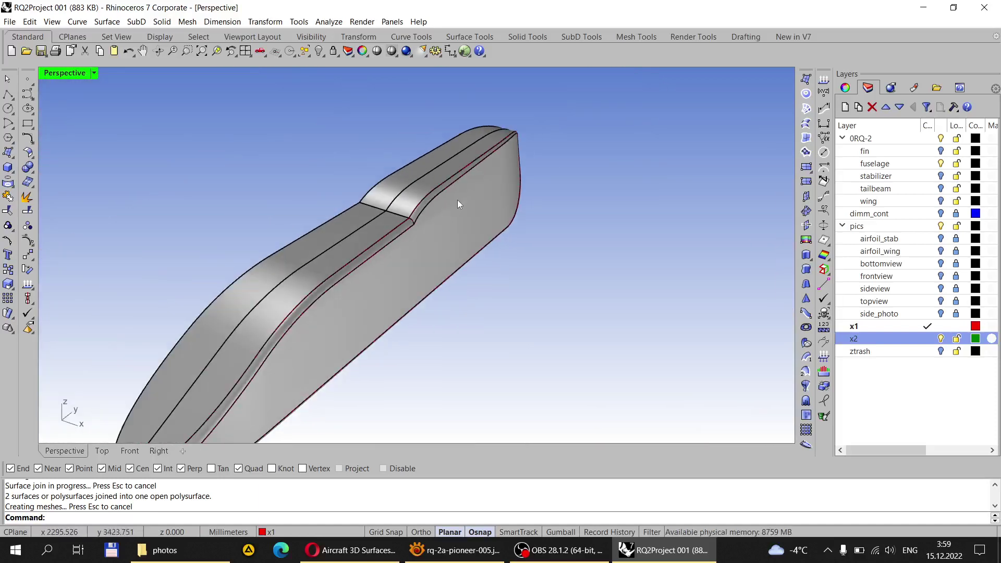
scroll(405, 274, up, 4)
Step: Join the four remaining fuselage surfaces into the same polysurface
click(8, 197)
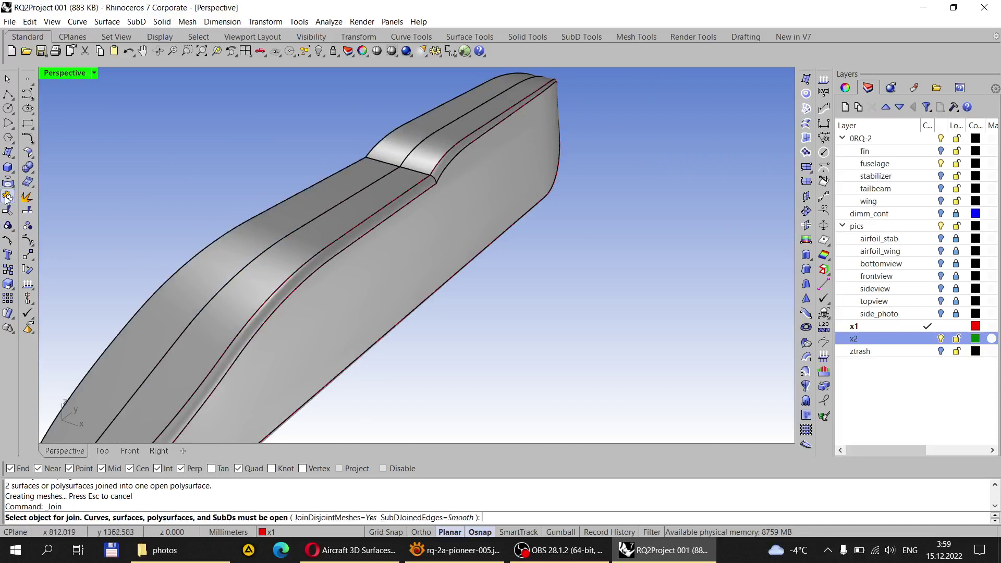
right_drag(371, 214, 459, 216)
click(515, 157)
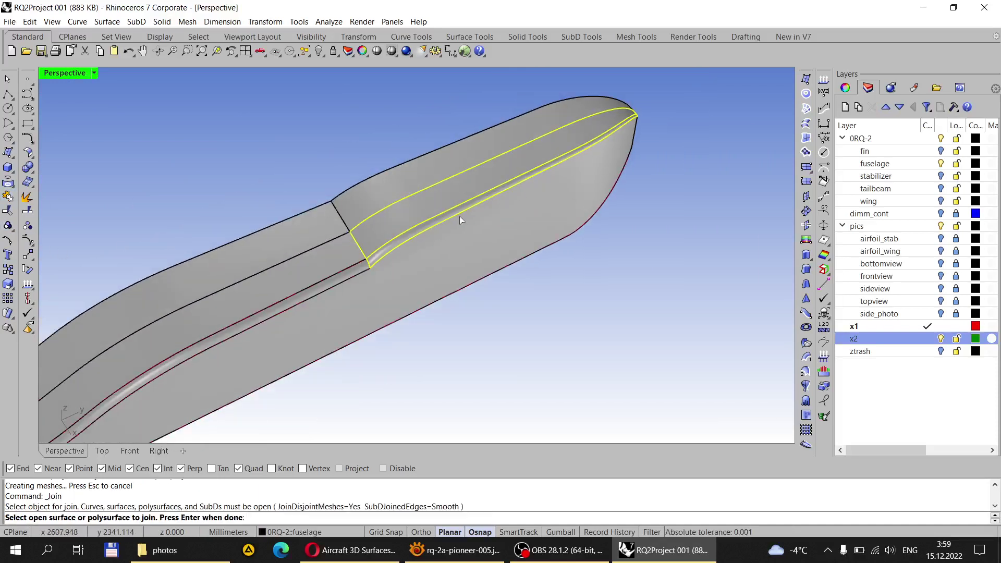
click(343, 267)
right_drag(357, 264, 538, 299)
scroll(433, 191, down, 7)
click(382, 177)
scroll(317, 116, up, 5)
click(318, 120)
right_click(338, 217)
scroll(448, 274, down, 6)
scroll(482, 280, up, 5)
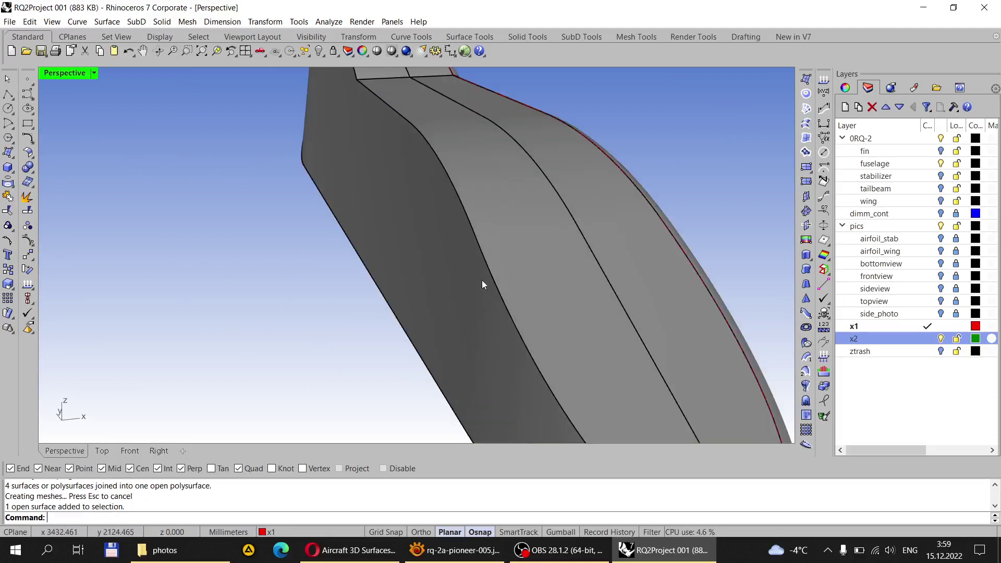
scroll(428, 280, down, 5)
right_drag(428, 280, 511, 230)
scroll(437, 262, up, 3)
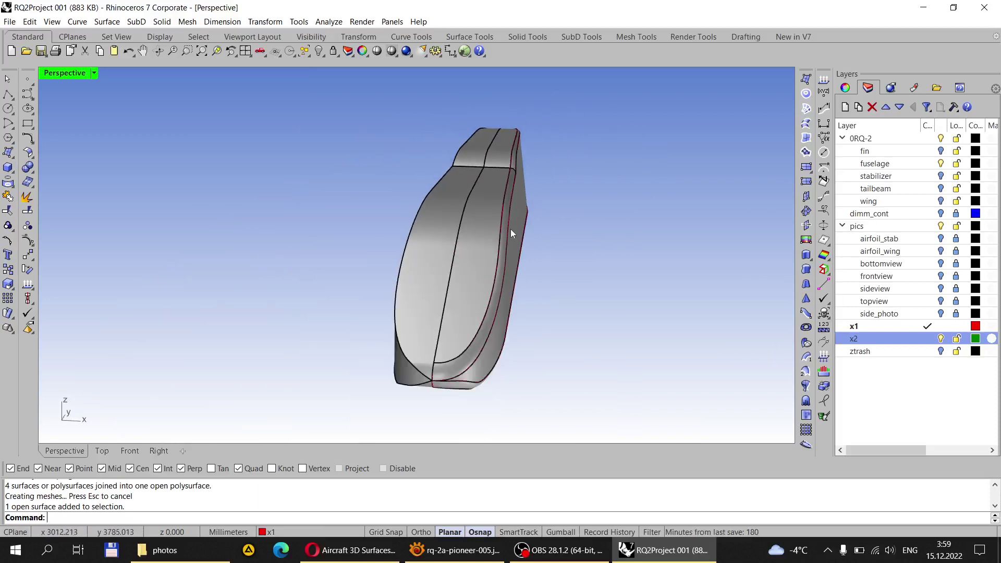
Step: Hide the red guide curves on layer x1
scroll(511, 233, down, 1)
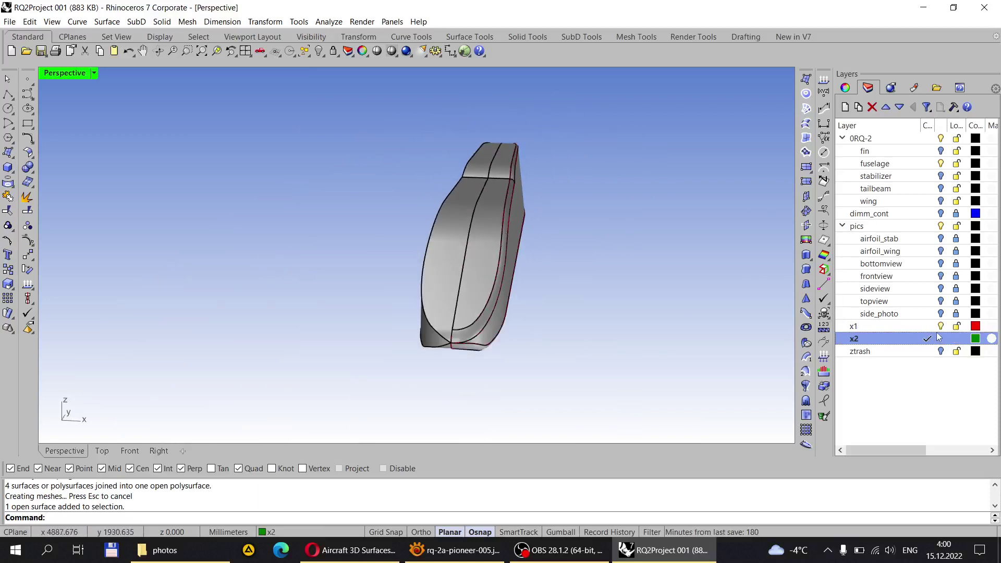
click(941, 326)
mouse_move(566, 288)
right_down()
mouse_move(523, 215)
mouse_move(391, 284)
mouse_move(633, 315)
mouse_move(562, 286)
right_up()
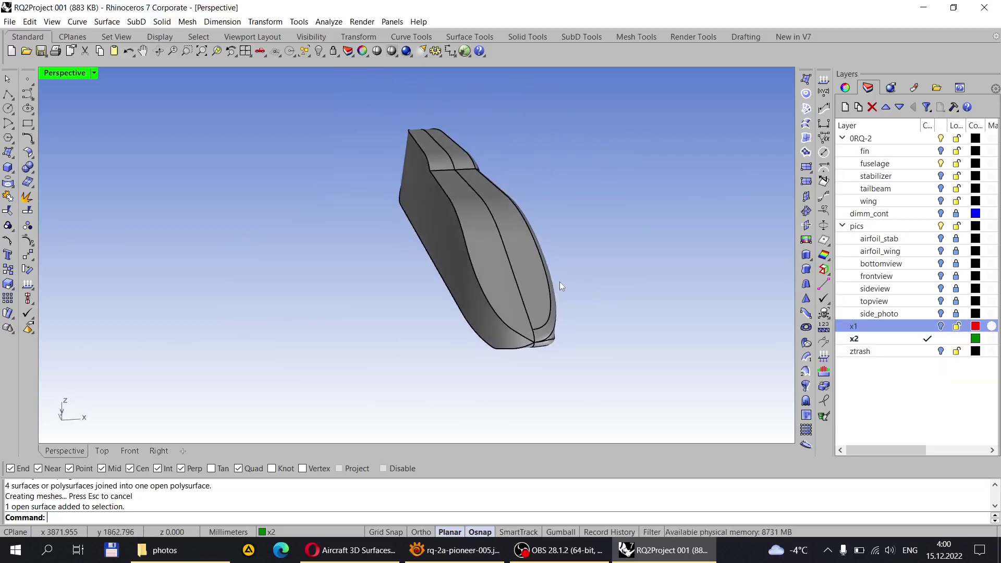
Step: Delete the leftover middle fuselage, fin top and outer side surfaces, then select the fuselage
click(476, 257)
key(Delete)
click(425, 163)
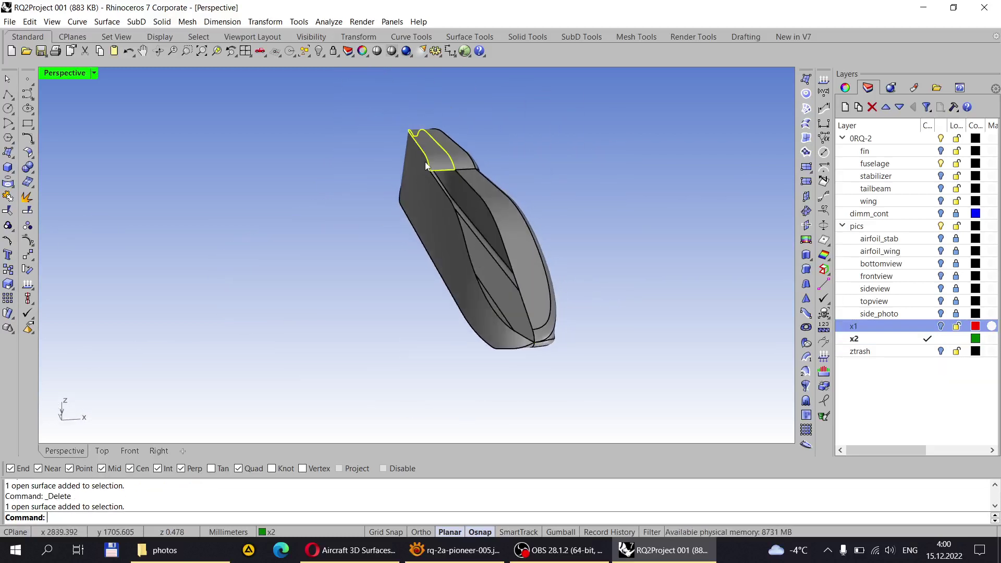
key(Delete)
click(448, 276)
key(Delete)
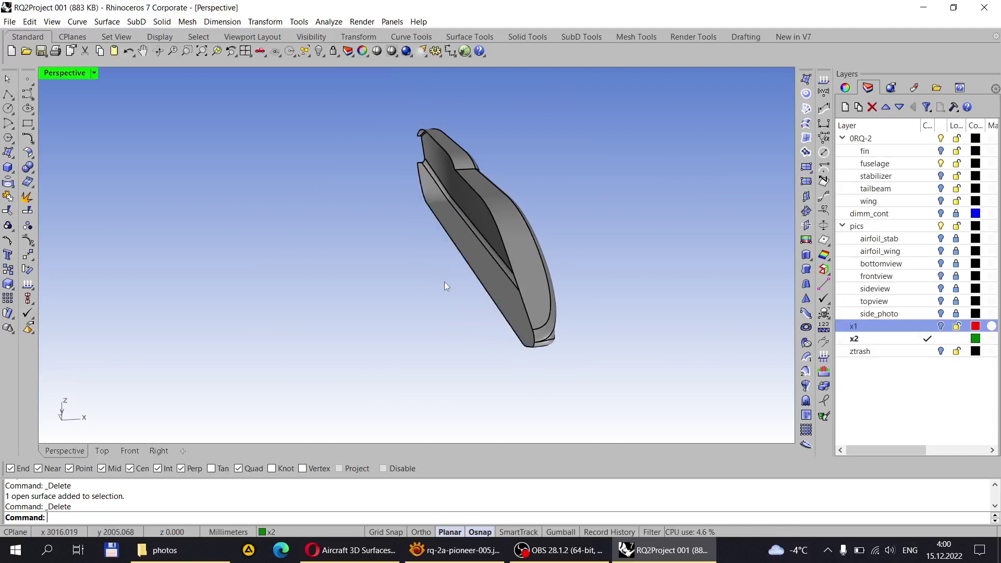
scroll(447, 277, down, 4)
scroll(499, 272, up, 4)
click(499, 273)
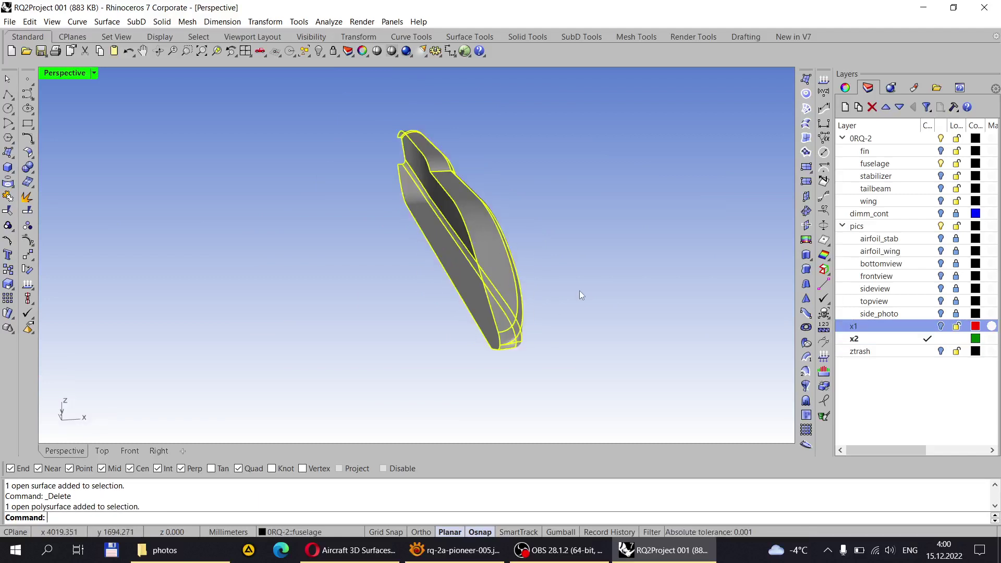
right_drag(580, 290, 454, 321)
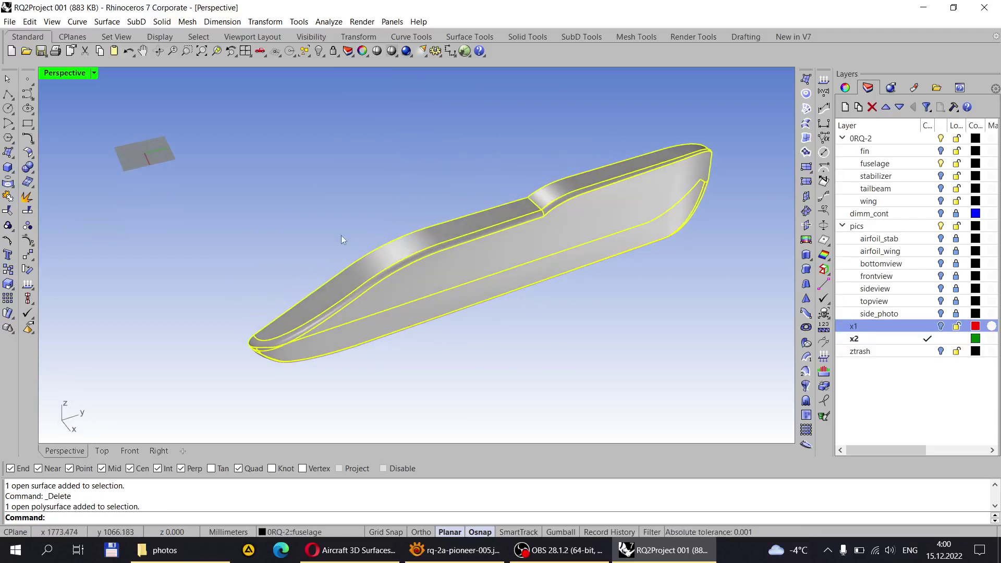
Step: Mirror the fuselage half across its edge and switch the view to shaded display
click(28, 257)
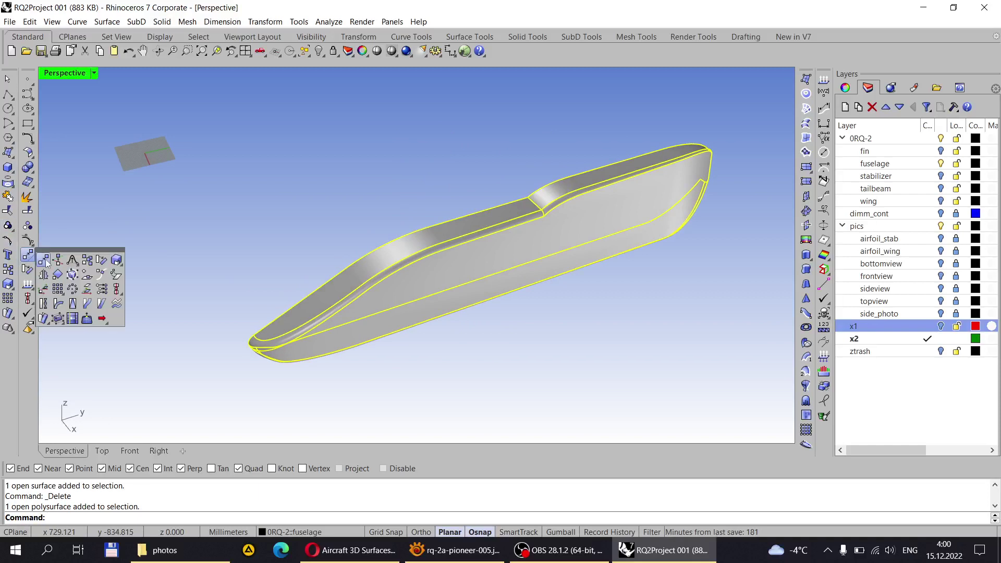
click(45, 276)
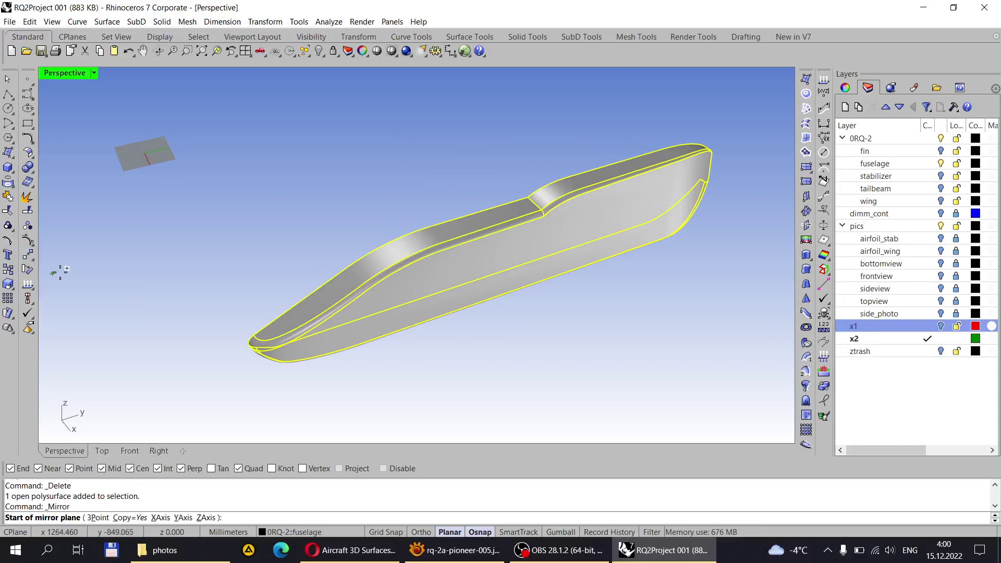
click(495, 209)
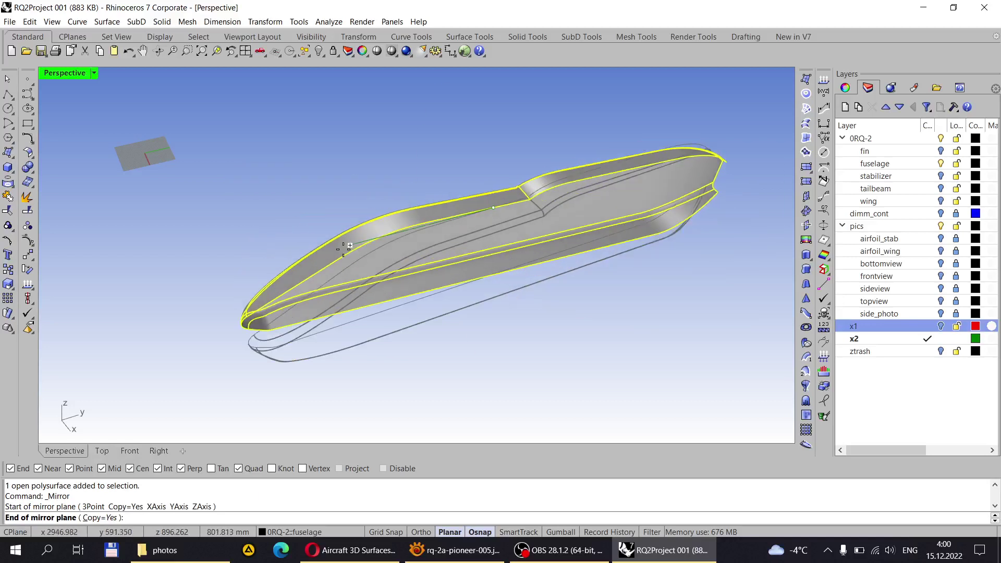
click(217, 288)
right_drag(208, 291, 320, 240)
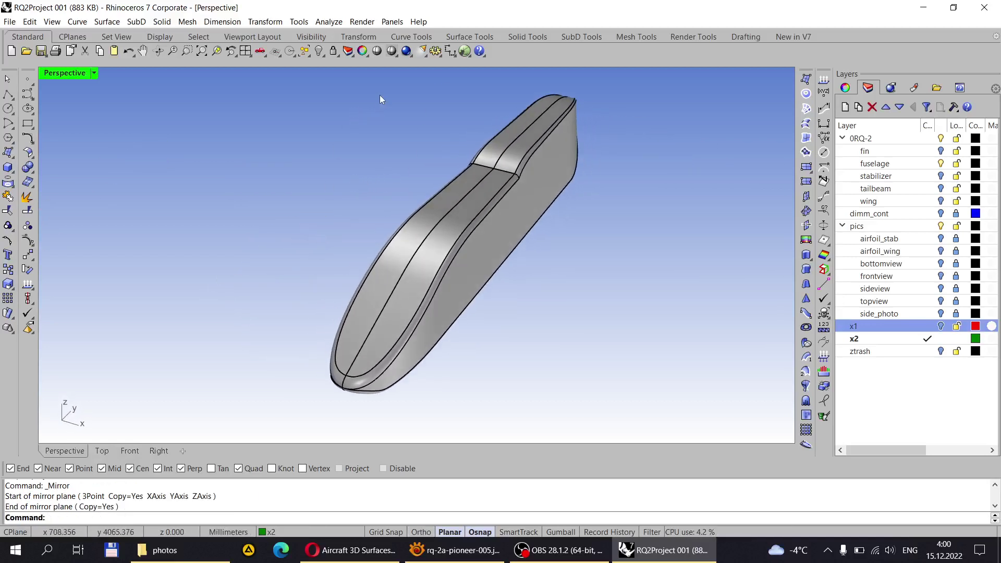
click(377, 51)
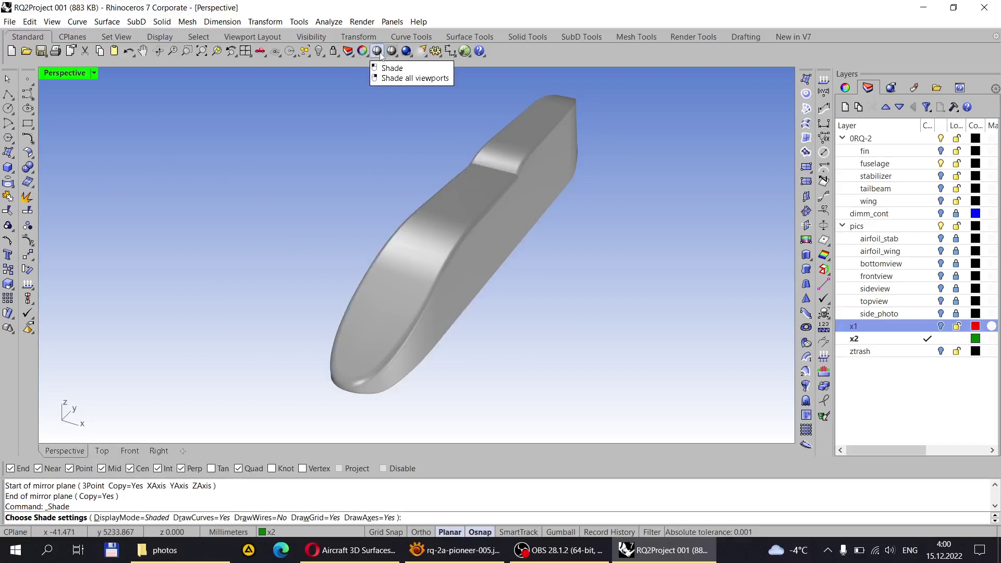
right_drag(402, 240, 313, 223)
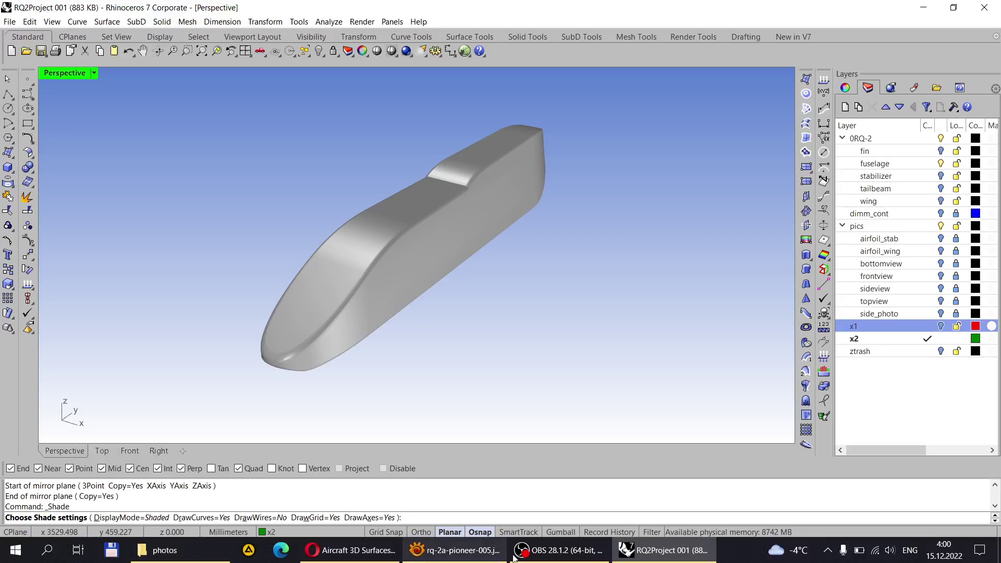
Step: Display rq-2a_03_of_20.jpg in XnView MP, zoomed to 36% so the whole drone fits
click(453, 551)
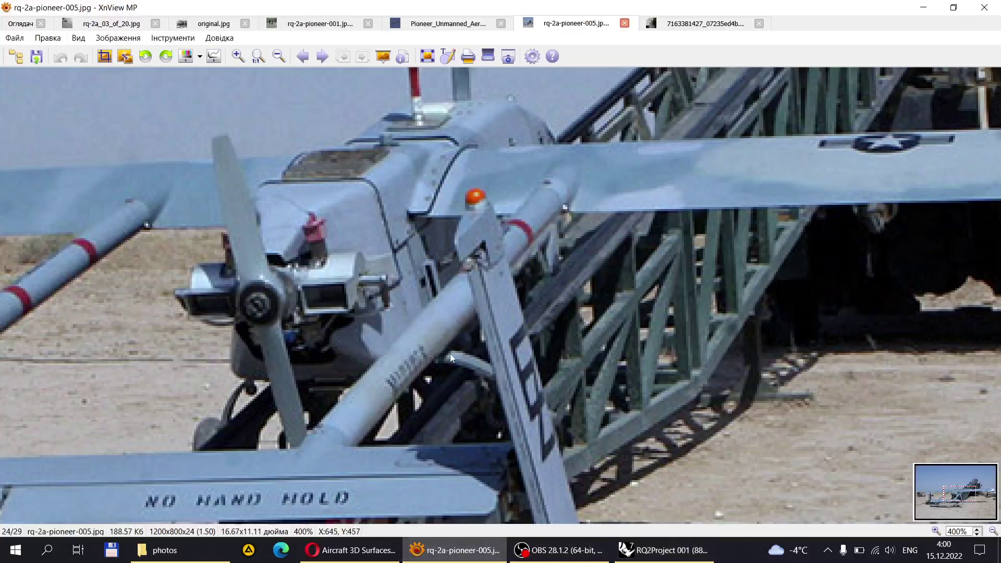
click(108, 24)
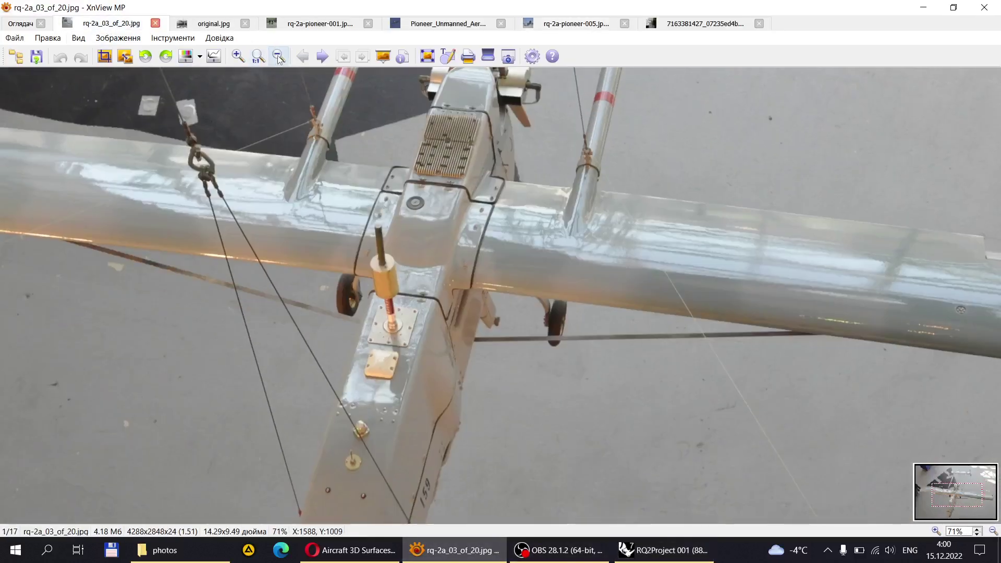
click(279, 56)
click(279, 57)
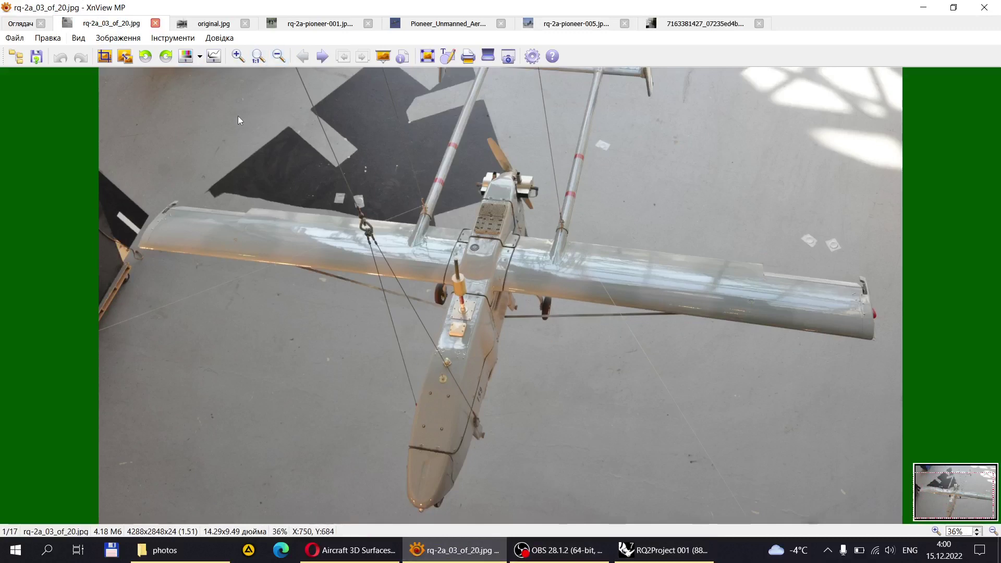
click(235, 59)
drag(281, 196, 294, 121)
click(279, 56)
Step: Orbit the mirrored fuselage in Rhino, then minimize Rhino to compare with the drone photo
click(645, 555)
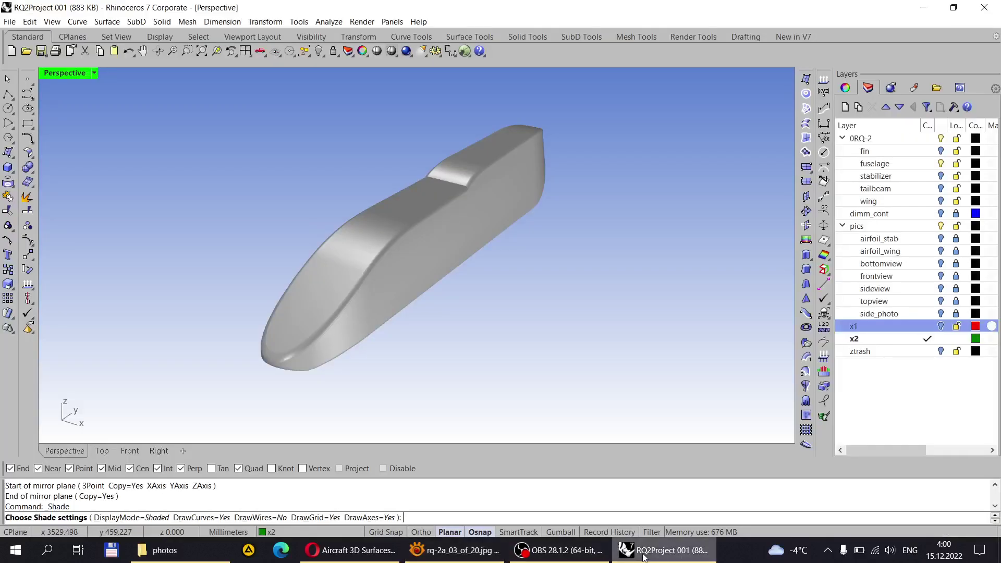
right_drag(355, 245, 411, 279)
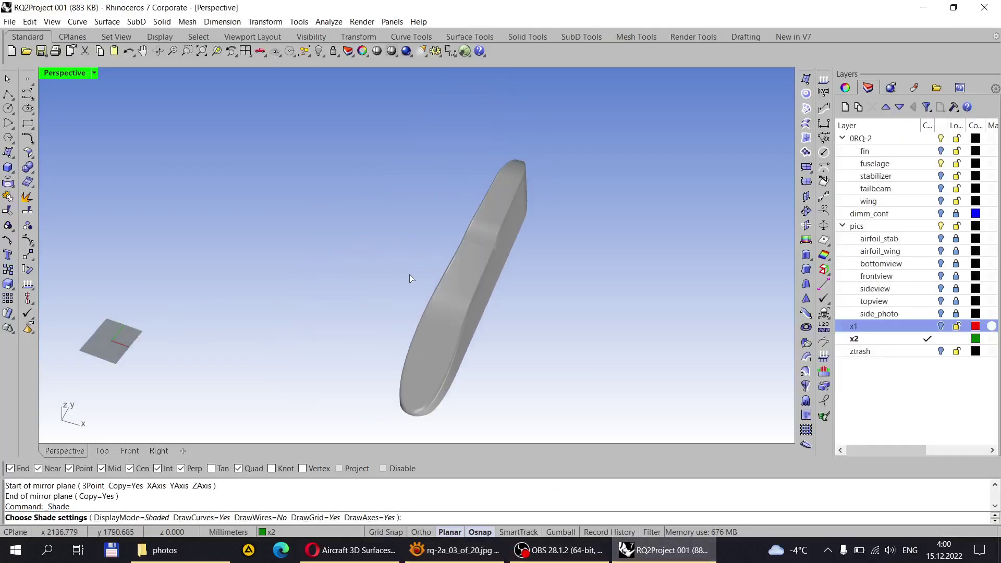
click(650, 552)
click(650, 552)
click(649, 552)
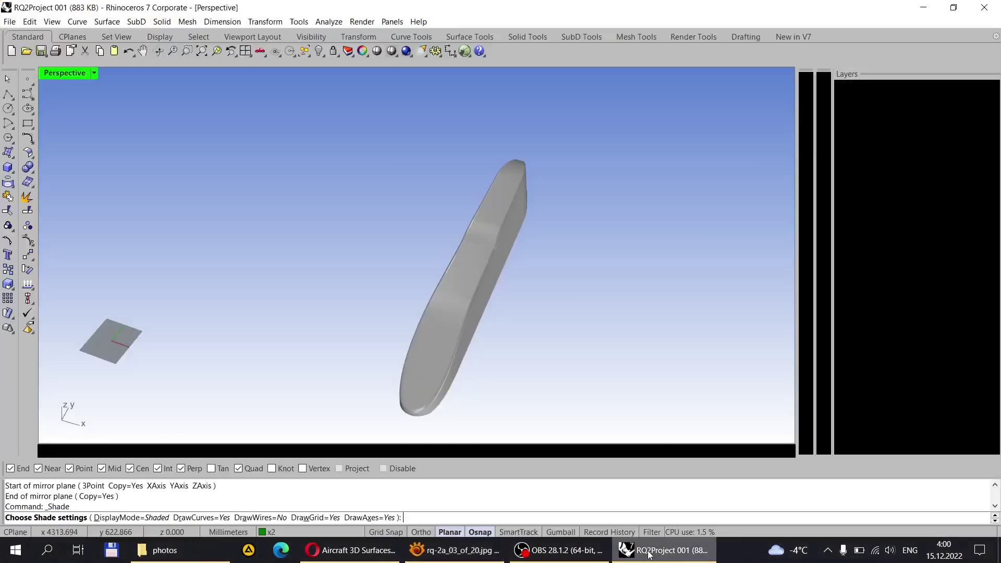
click(649, 552)
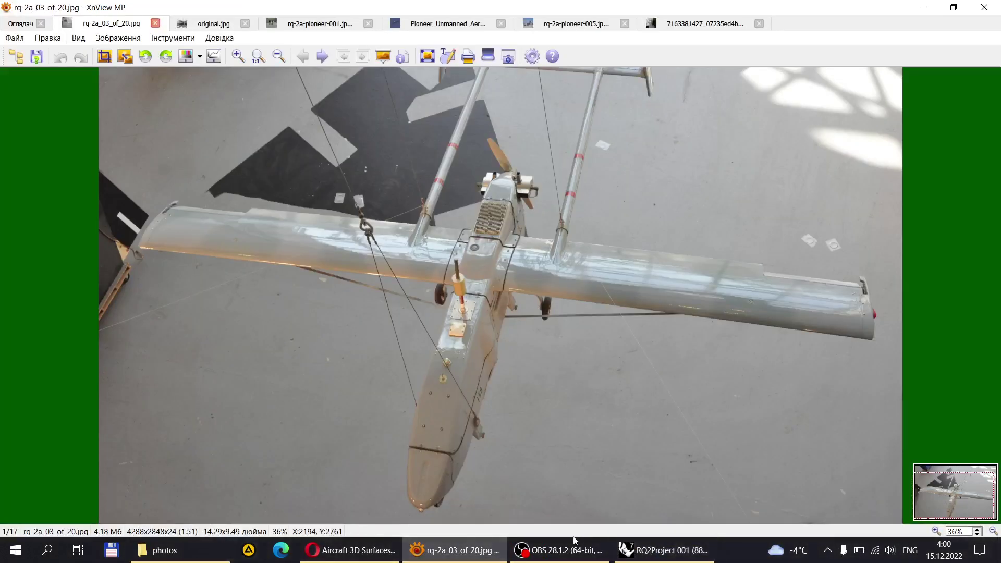
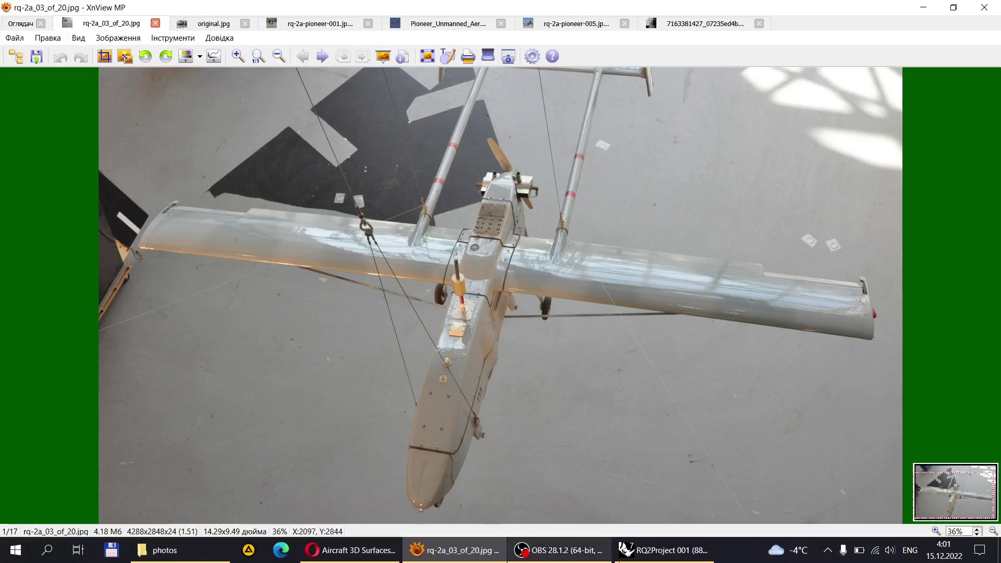
Step: Orbit the Rhino model toward the fuselage nose and compare it against the reference photo
click(662, 550)
right_drag(408, 420, 438, 381)
scroll(438, 422, up, 2)
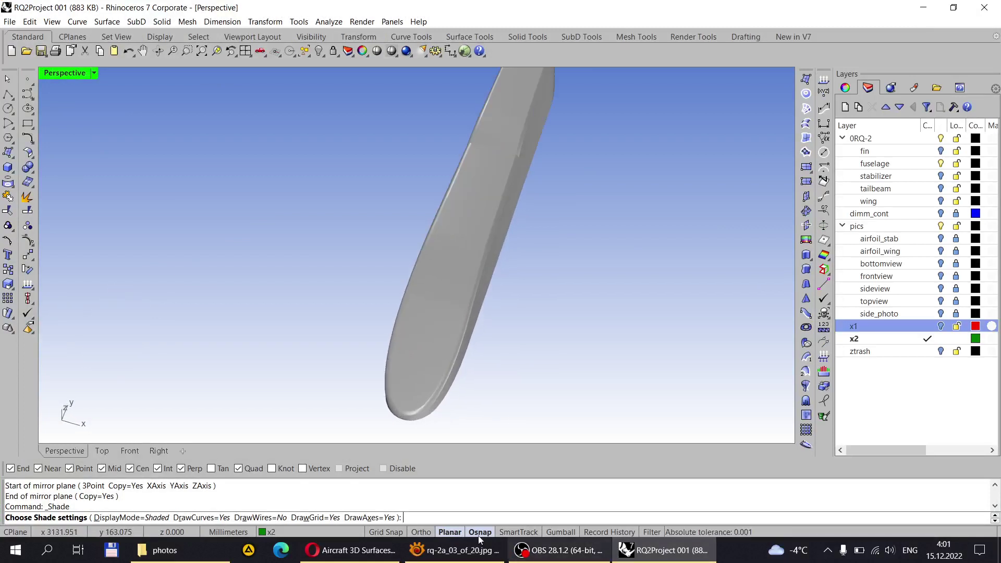
click(461, 550)
click(466, 550)
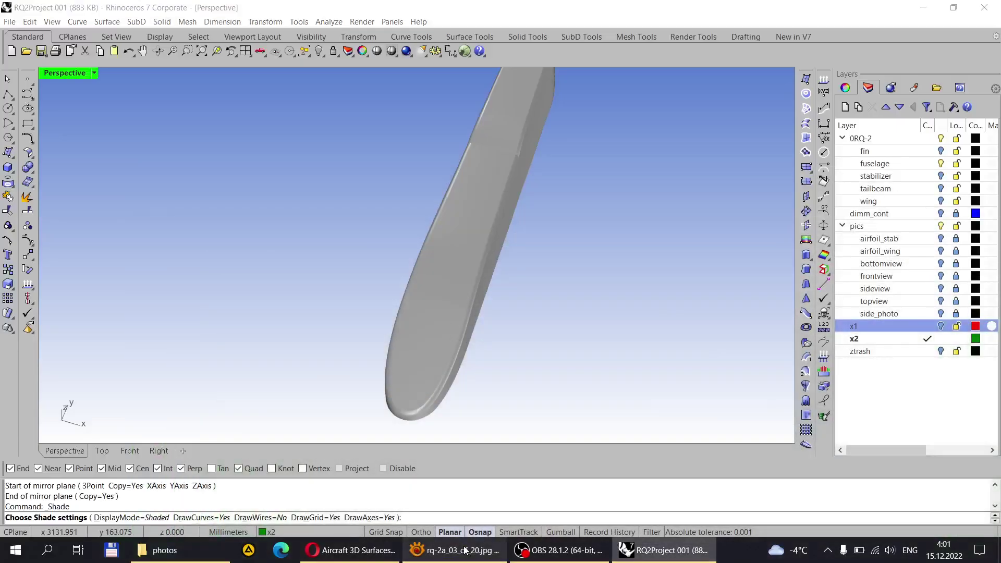
click(466, 550)
click(466, 550)
click(466, 550)
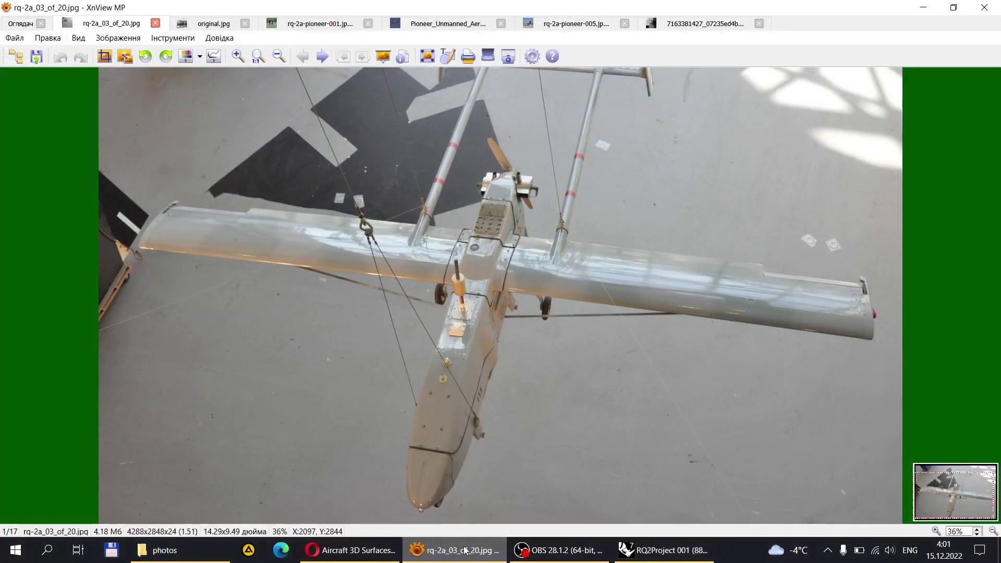
click(466, 550)
click(465, 551)
Step: View the photo at 1:1 on the wing-fuselage junction, then orbit the model lower on the step
click(251, 56)
drag(424, 264, 439, 336)
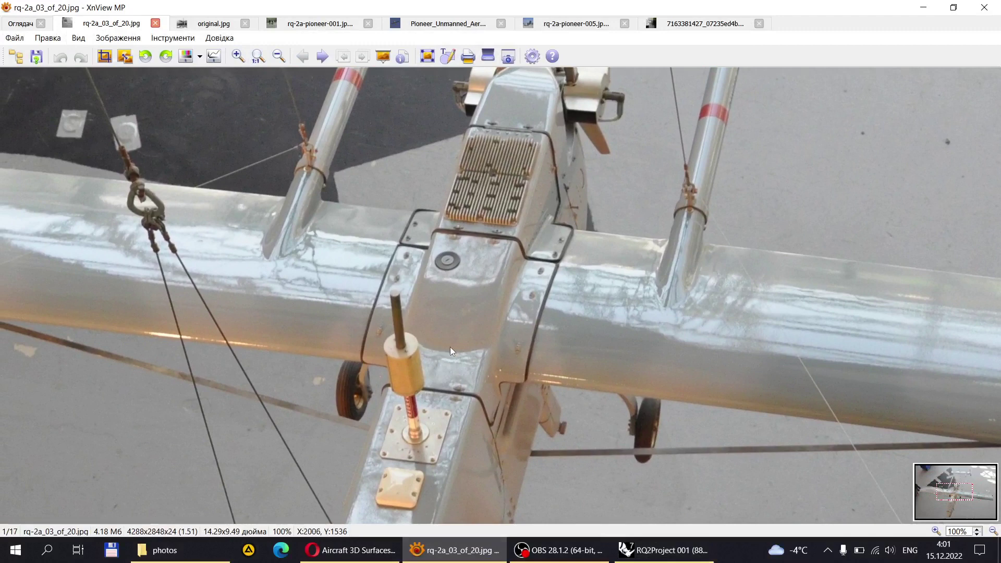
scroll(430, 343, down, 2)
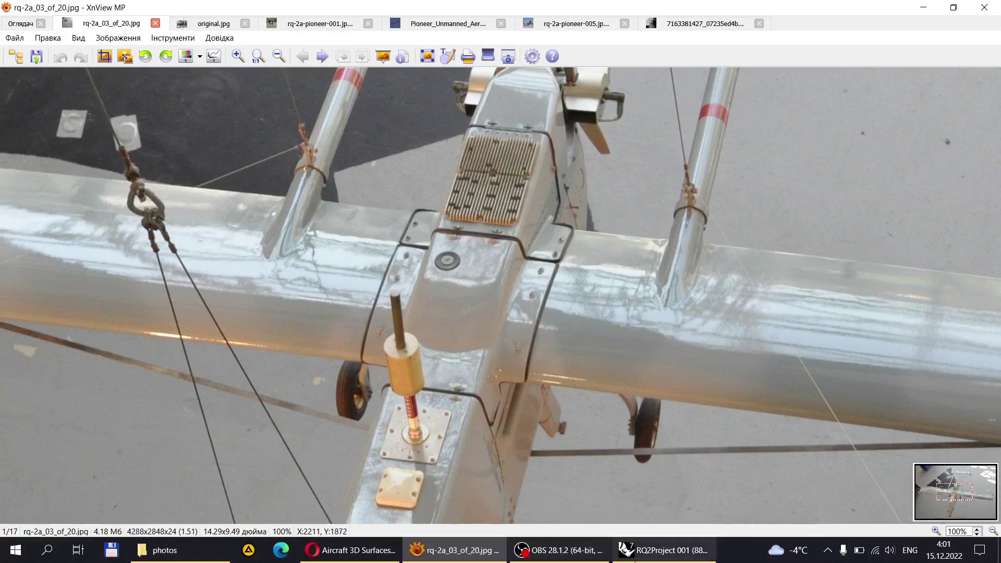
click(663, 550)
scroll(470, 176, down, 3)
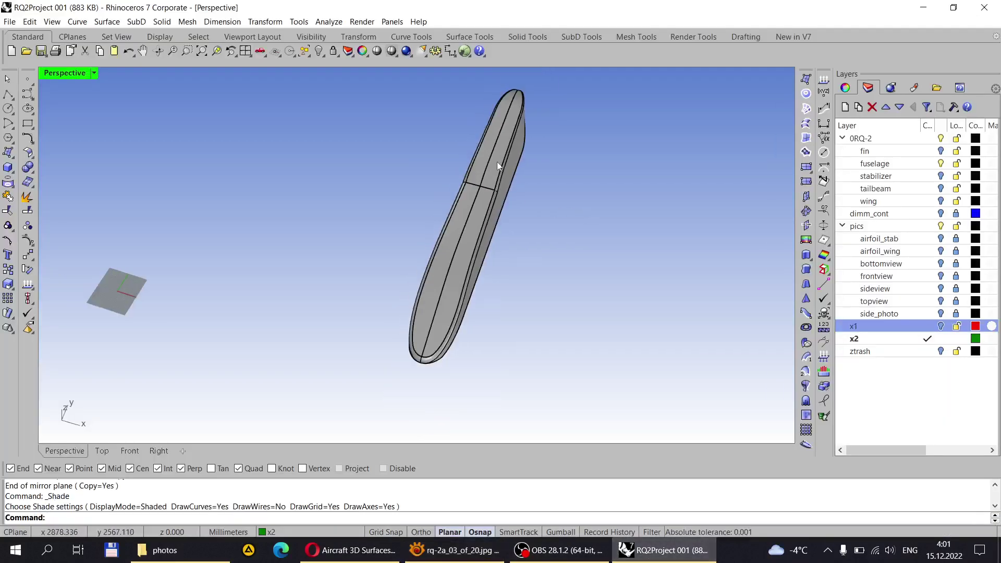
scroll(494, 172, up, 8)
right_drag(485, 221, 436, 329)
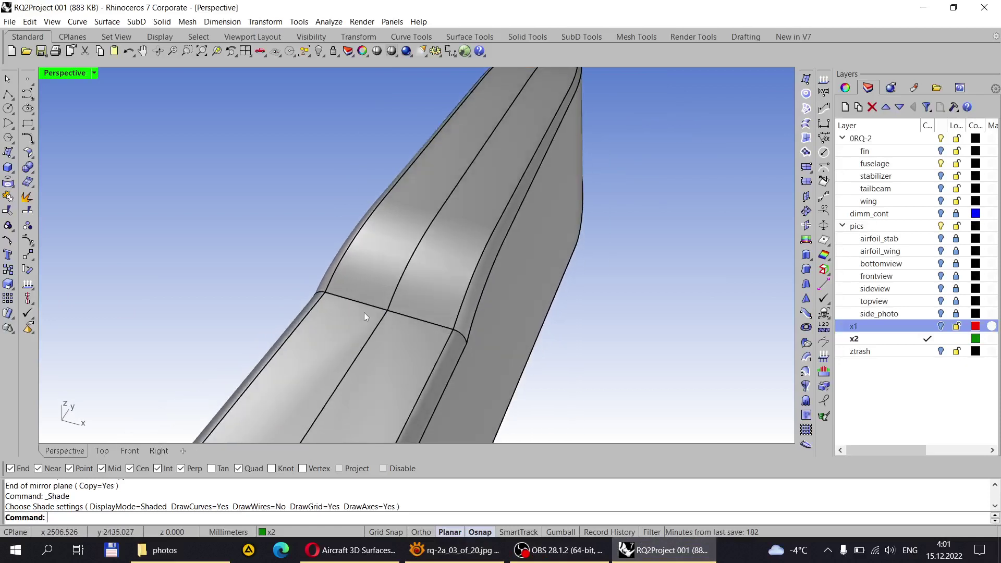
Step: Show the last tab's close-up photo, panned from nose to wing root, then orbit the model to the fin
click(642, 551)
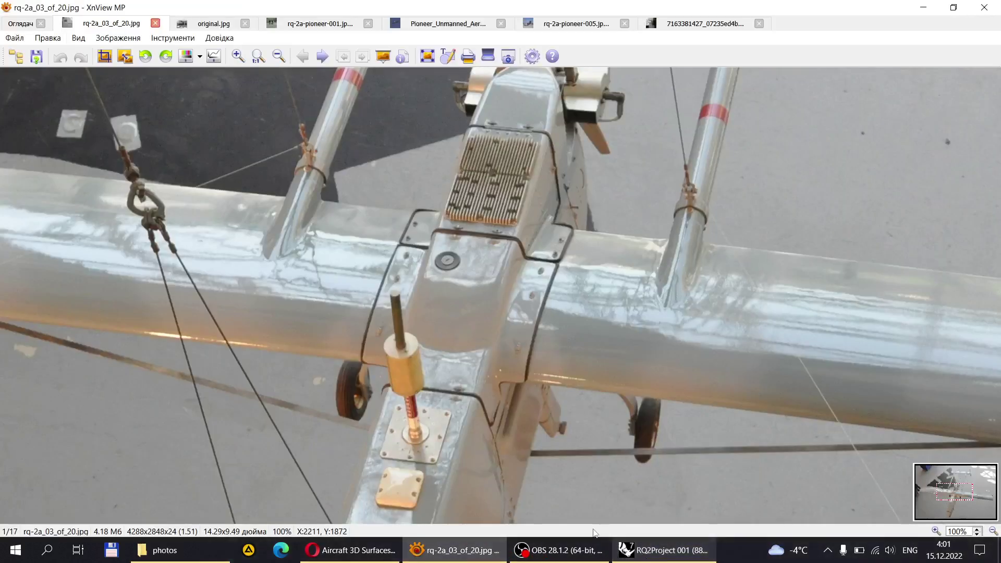
right_click(445, 328)
click(424, 299)
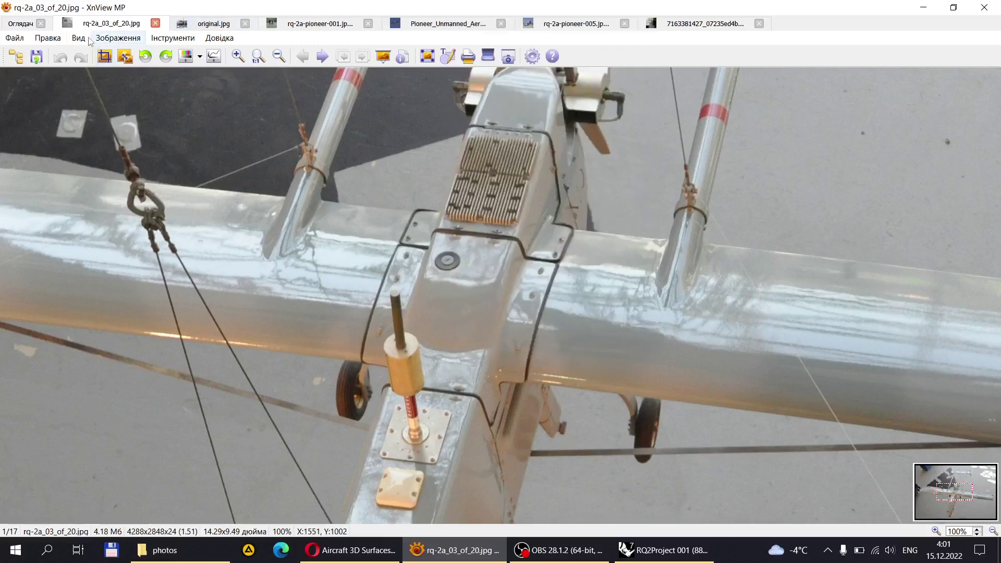
click(730, 23)
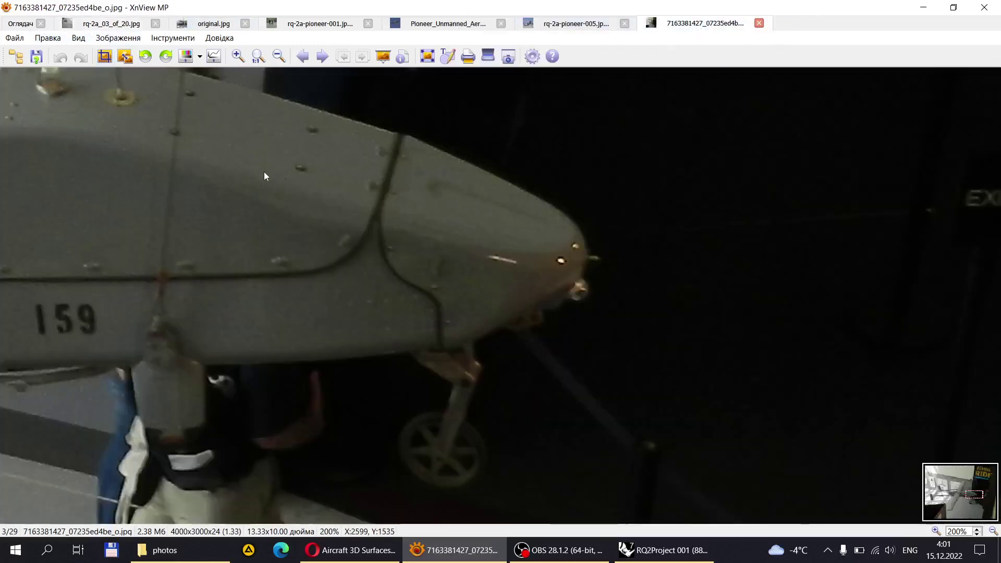
drag(264, 171, 510, 298)
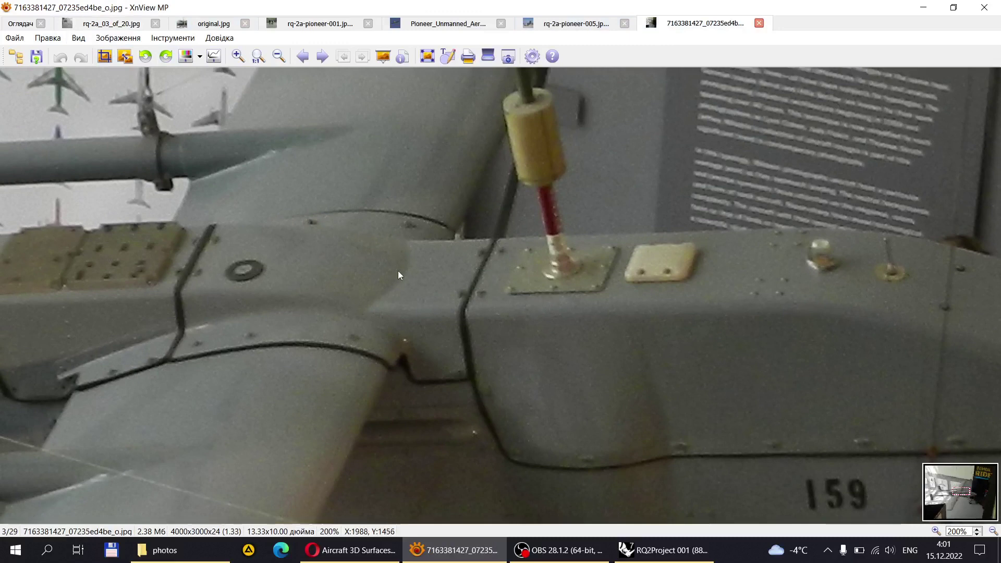
drag(377, 375, 473, 388)
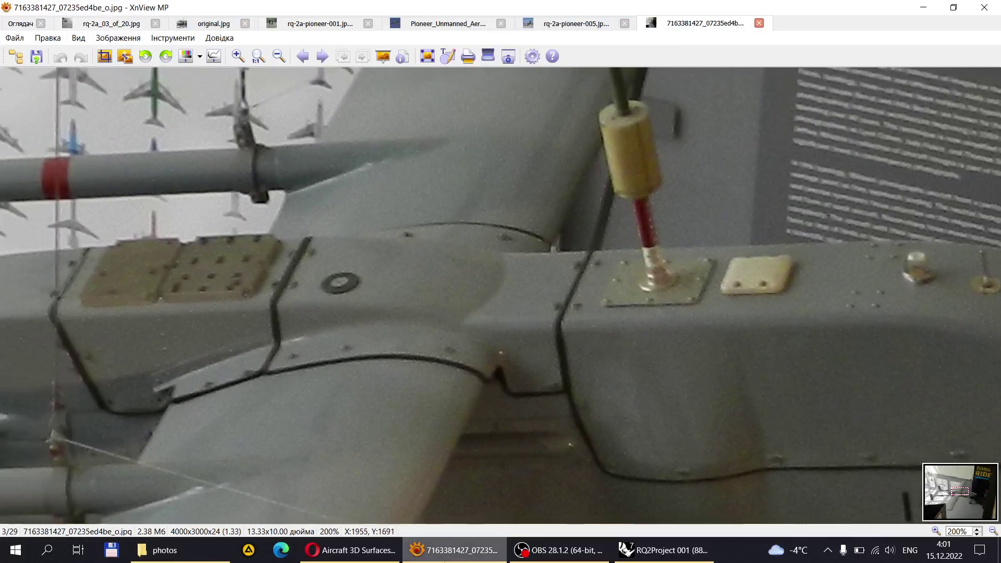
click(668, 554)
right_drag(517, 243, 619, 235)
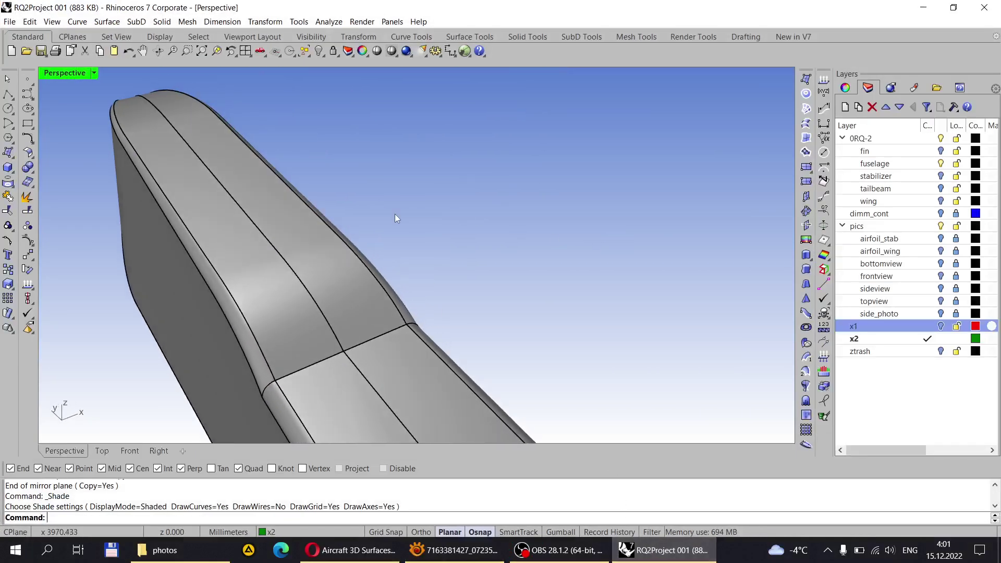
Step: Orbit to look along the fuselage step and make x1 the current layer
right_drag(298, 250, 374, 361)
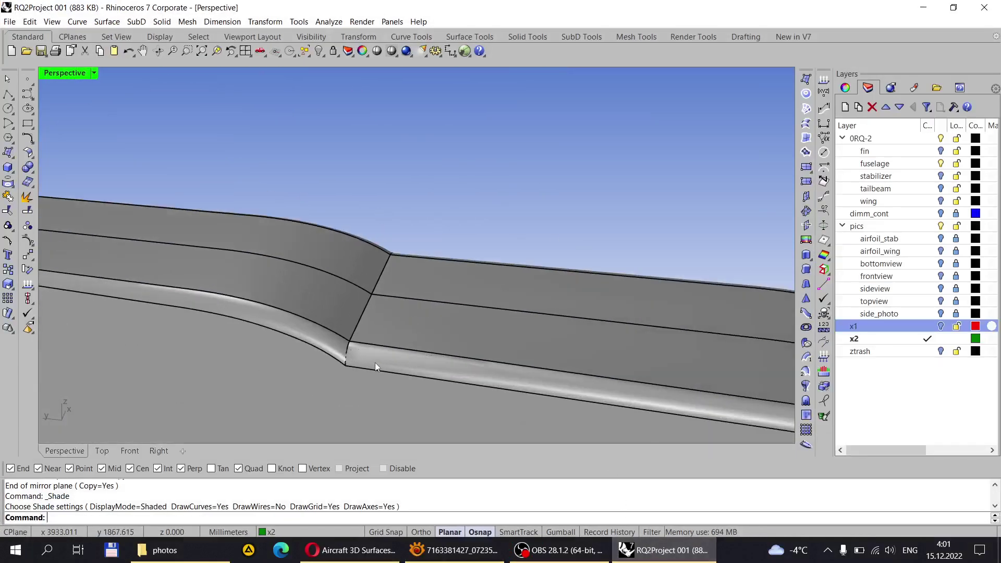
right_drag(346, 307, 311, 302)
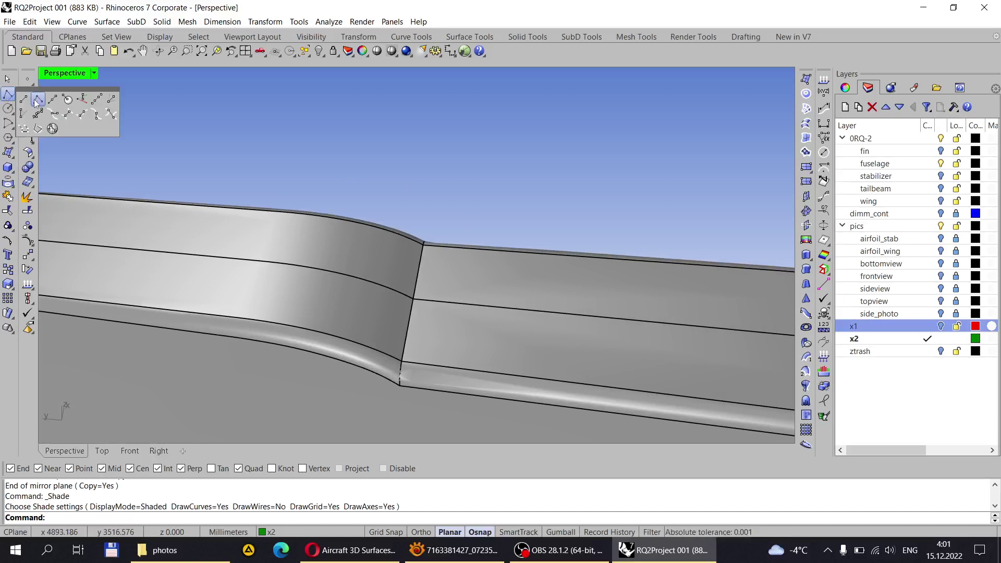
click(929, 326)
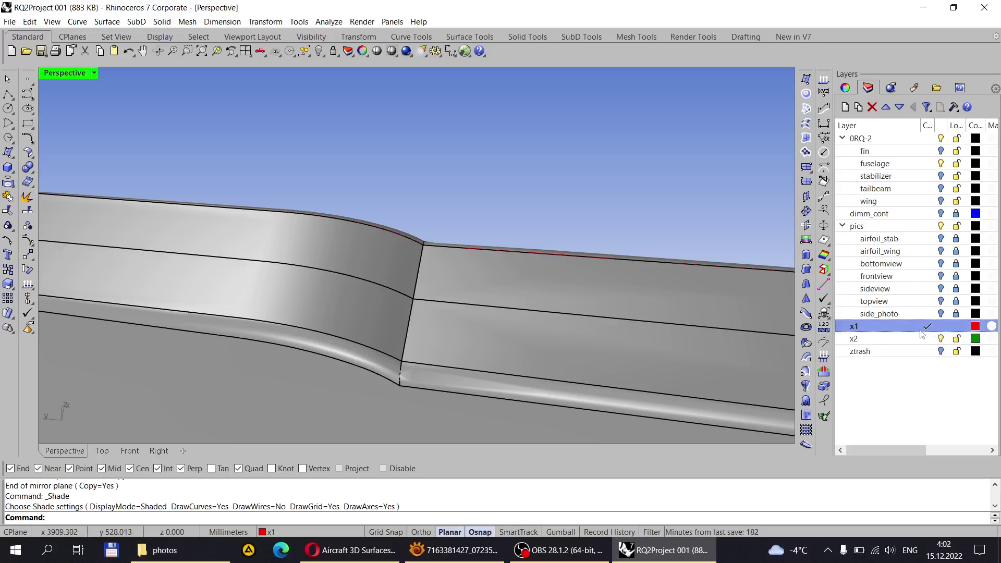
Step: Draw a start-end-point arc across the fuselage step between the two edge corners, then compare with the photo
click(8, 124)
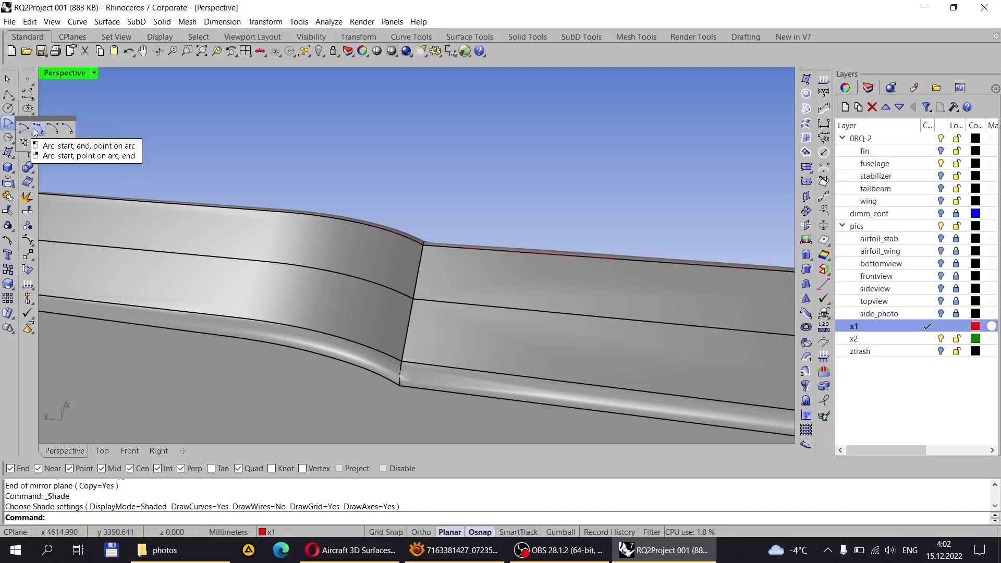
click(35, 130)
click(400, 385)
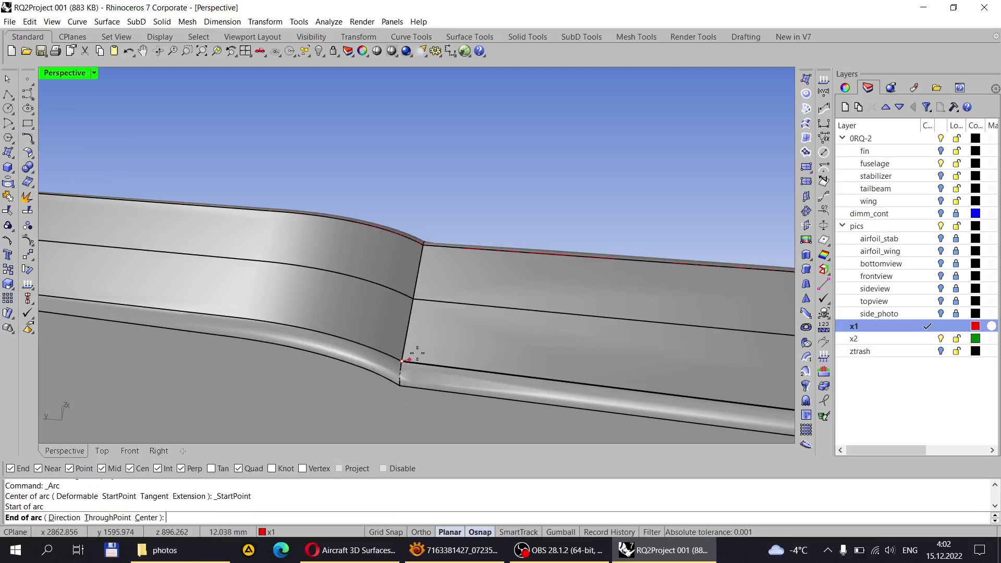
right_drag(404, 384, 490, 212)
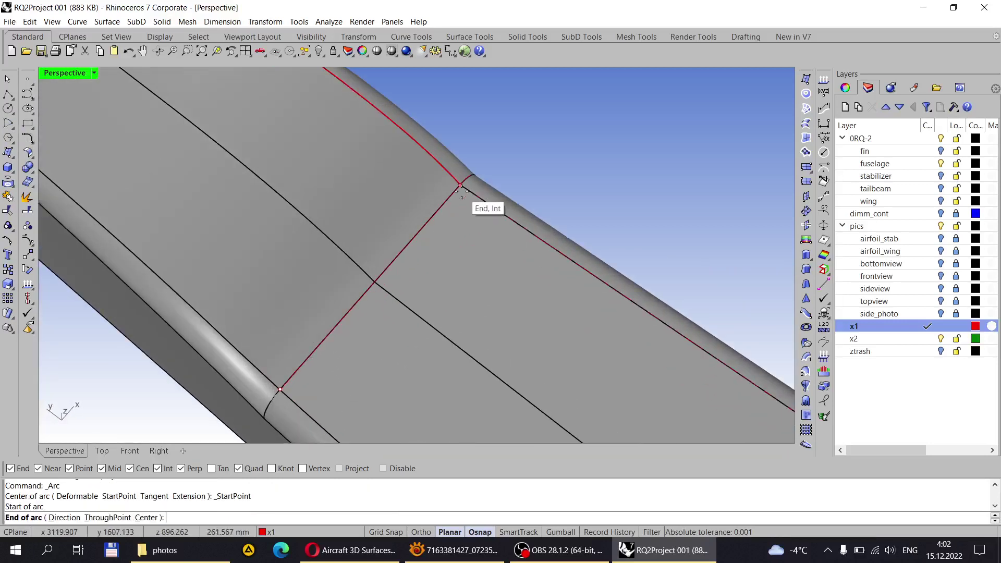
click(461, 186)
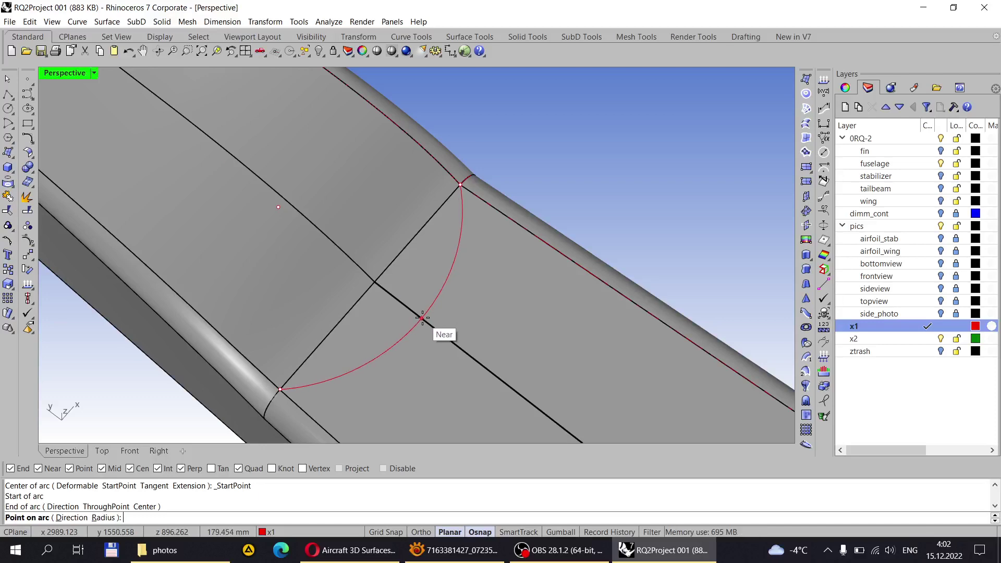
click(422, 319)
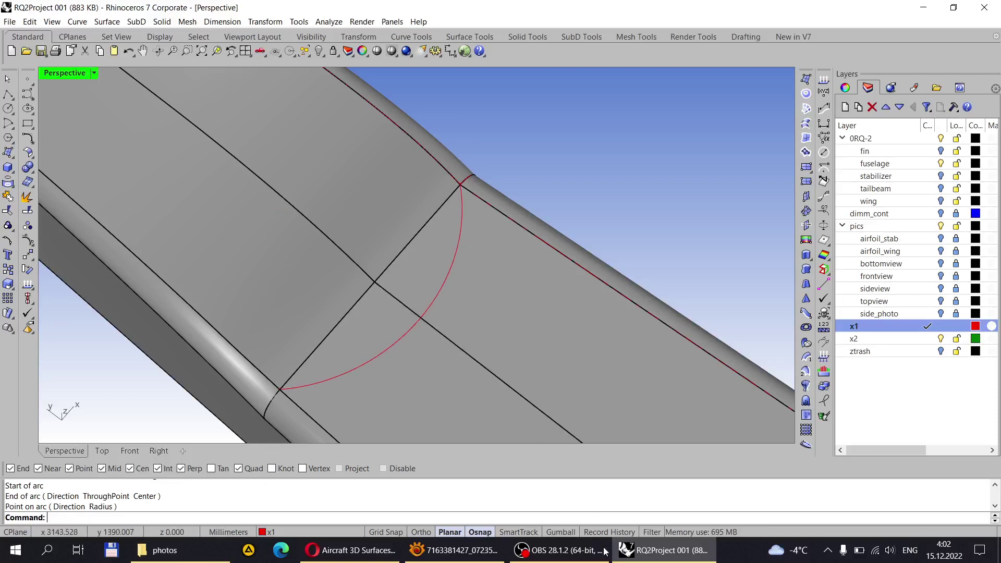
click(425, 557)
click(425, 557)
click(425, 557)
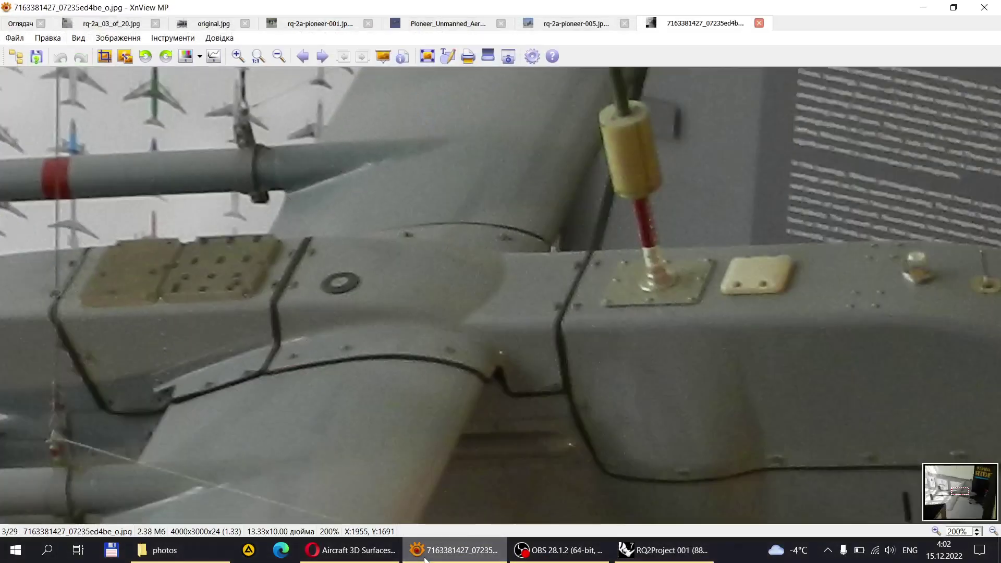
click(425, 557)
right_drag(400, 419, 503, 290)
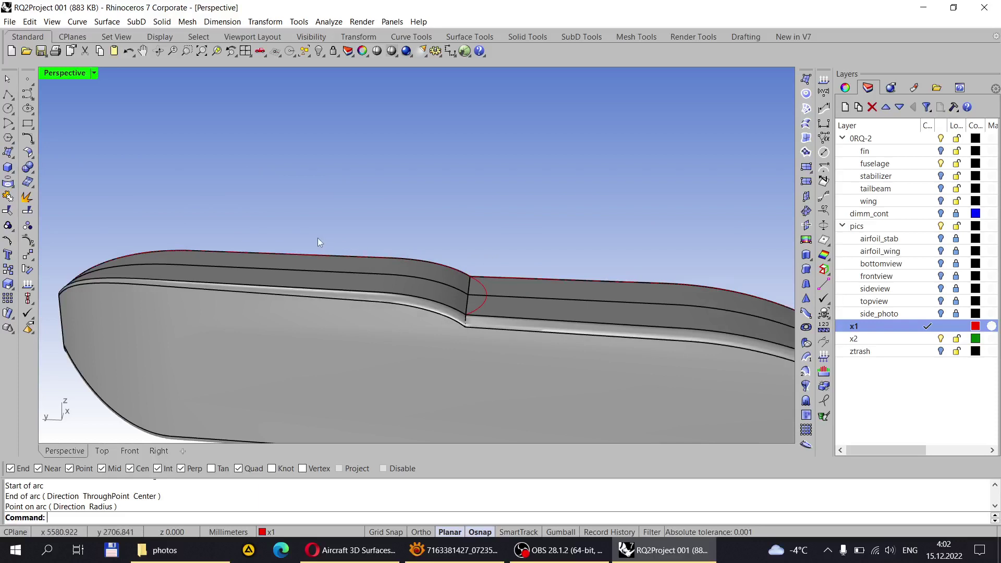
right_drag(317, 238, 346, 281)
right_drag(454, 276, 435, 255)
scroll(395, 262, up, 3)
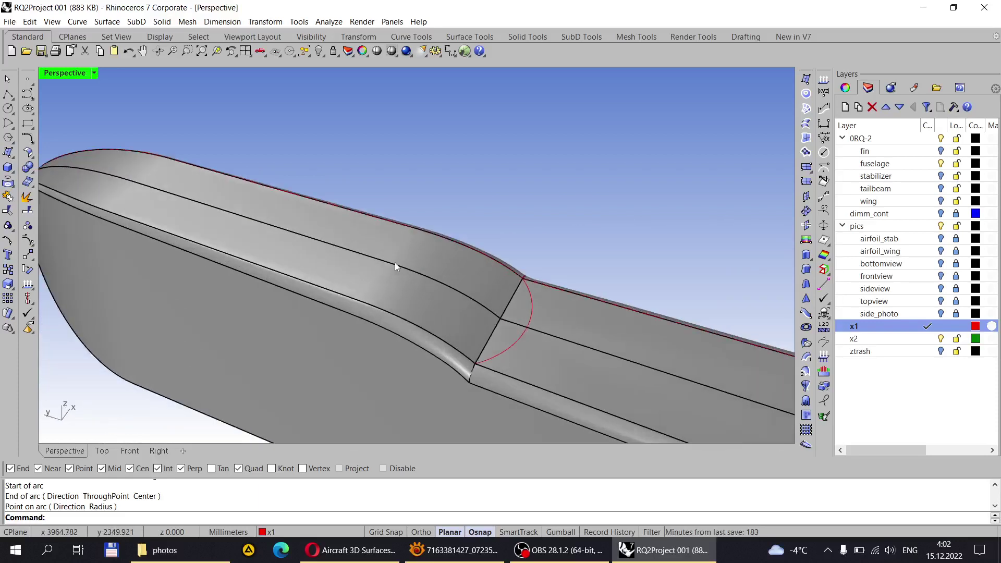
scroll(413, 270, down, 2)
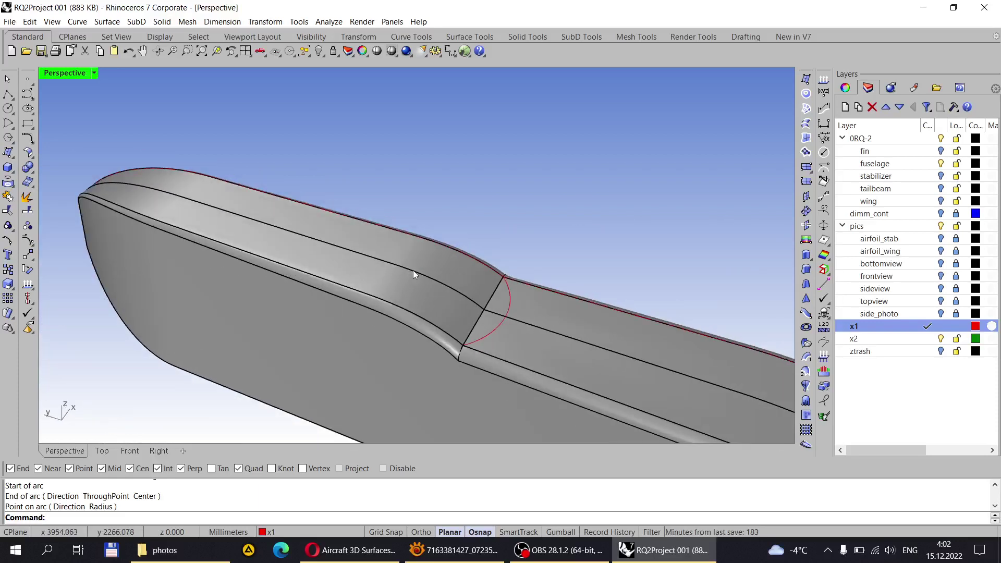
right_drag(421, 275, 380, 376)
right_drag(389, 338, 644, 307)
Step: Show the ztrash layer and select the closed fuselage outline curve
click(77, 21)
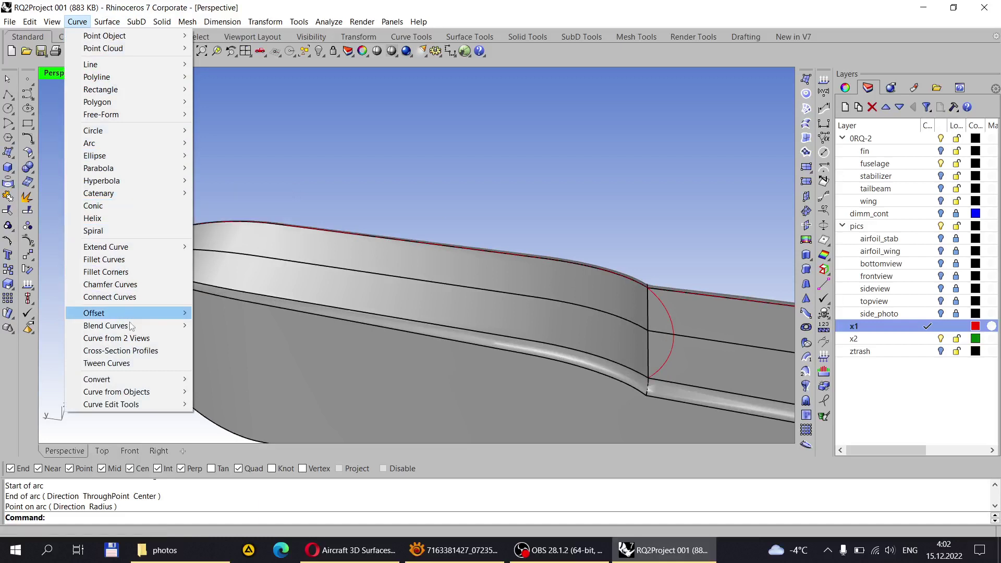
mouse_move(143, 394)
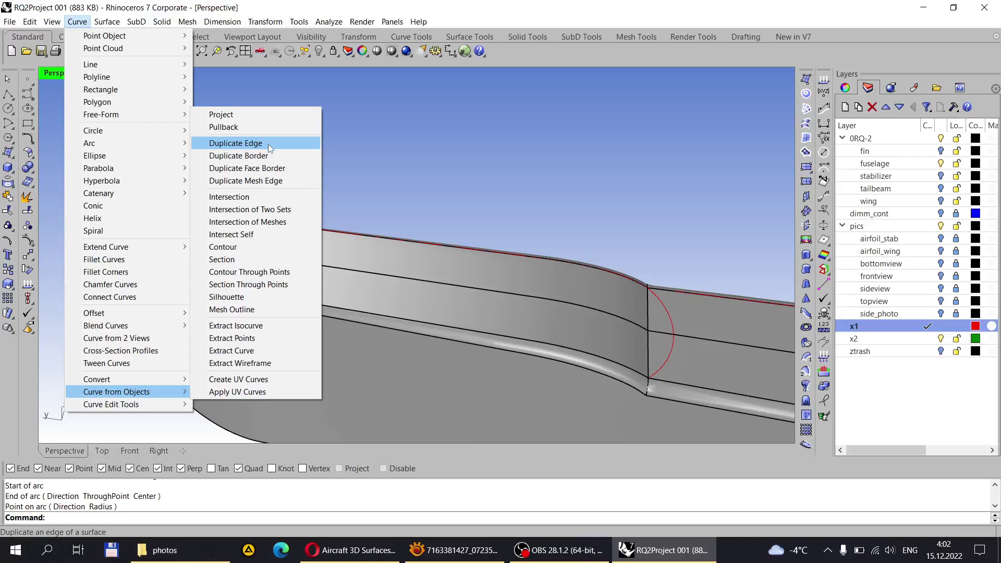
click(492, 150)
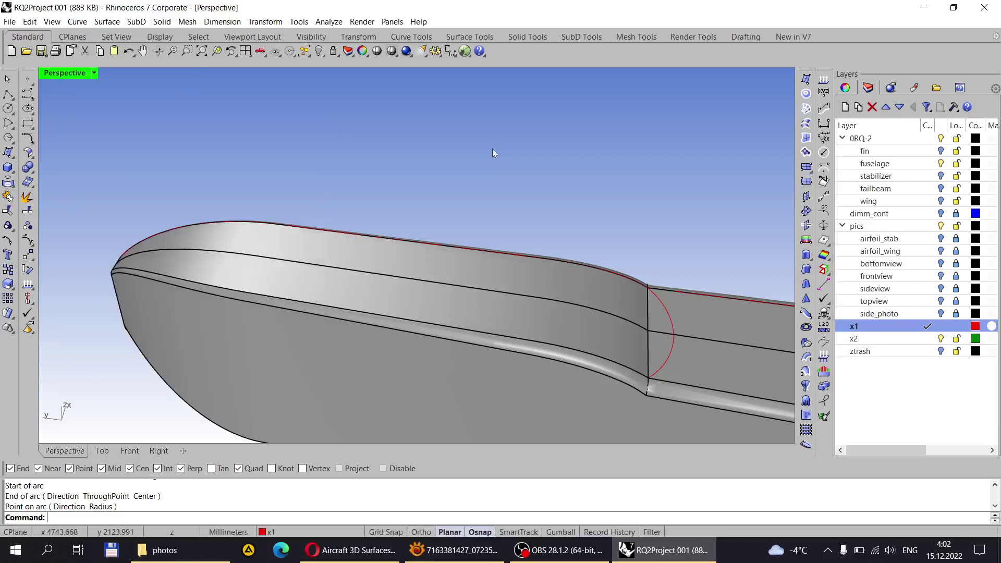
click(941, 353)
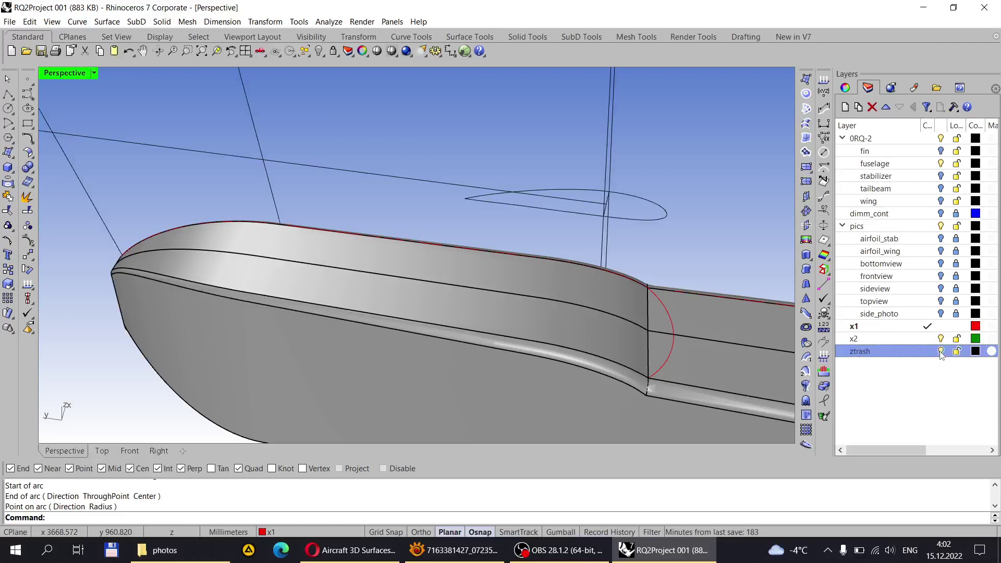
click(617, 317)
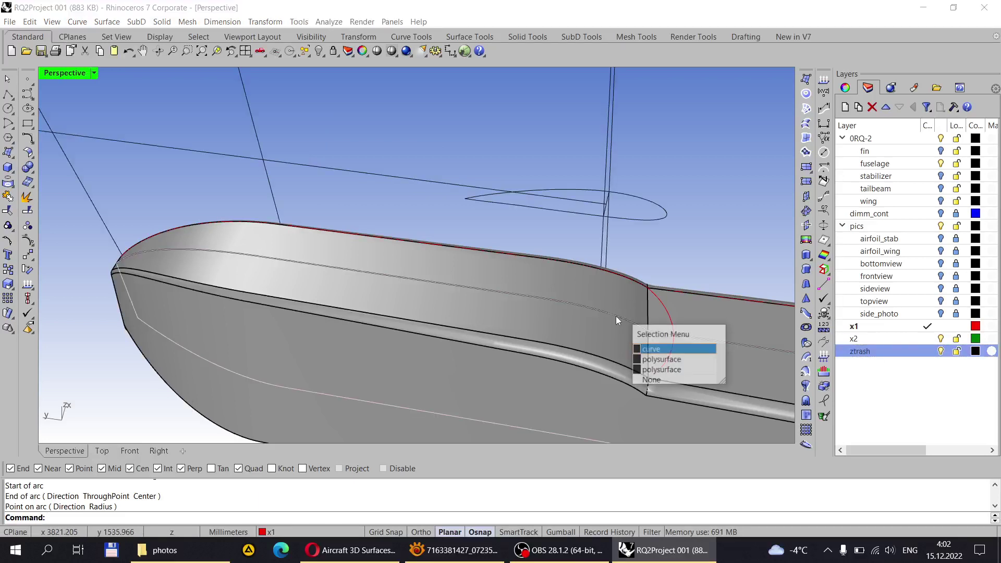
click(648, 351)
Step: Copy the closed outline curve with Ctrl+C and paste it in place with Ctrl+V
right_drag(396, 285, 600, 321)
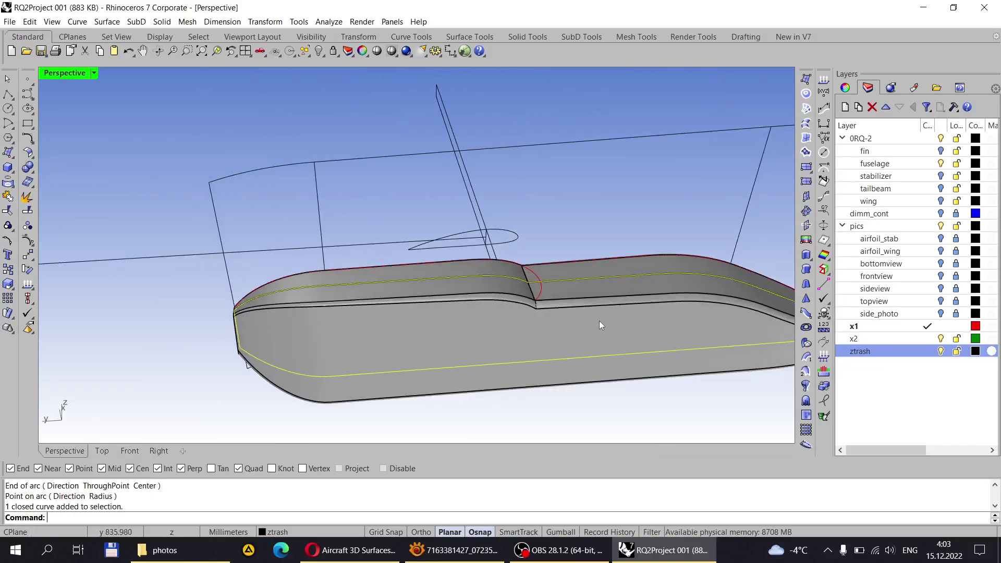
scroll(432, 321, up, 4)
right_drag(431, 321, 345, 312)
scroll(368, 311, down, 4)
scroll(604, 297, up, 4)
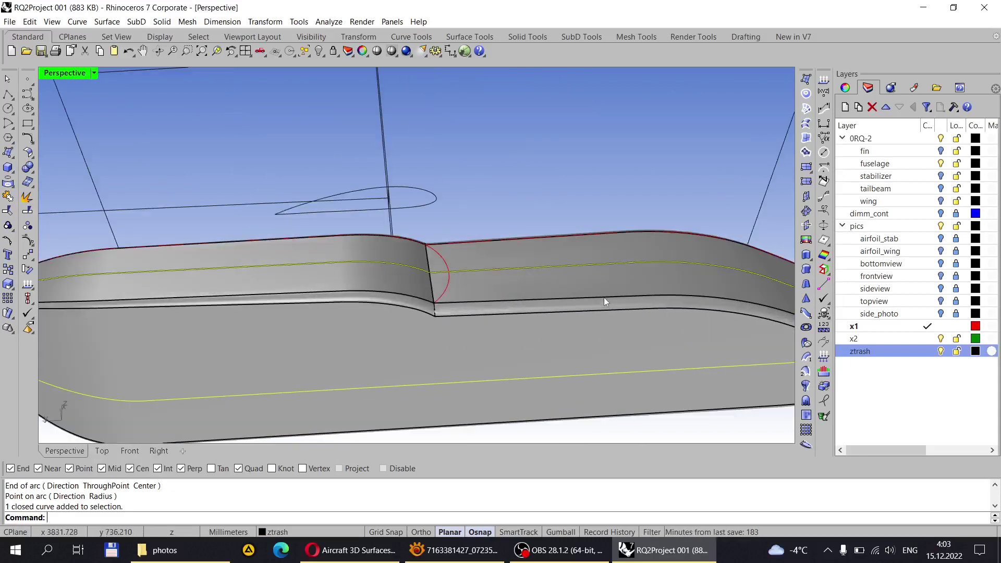
scroll(560, 285, down, 3)
scroll(561, 290, up, 3)
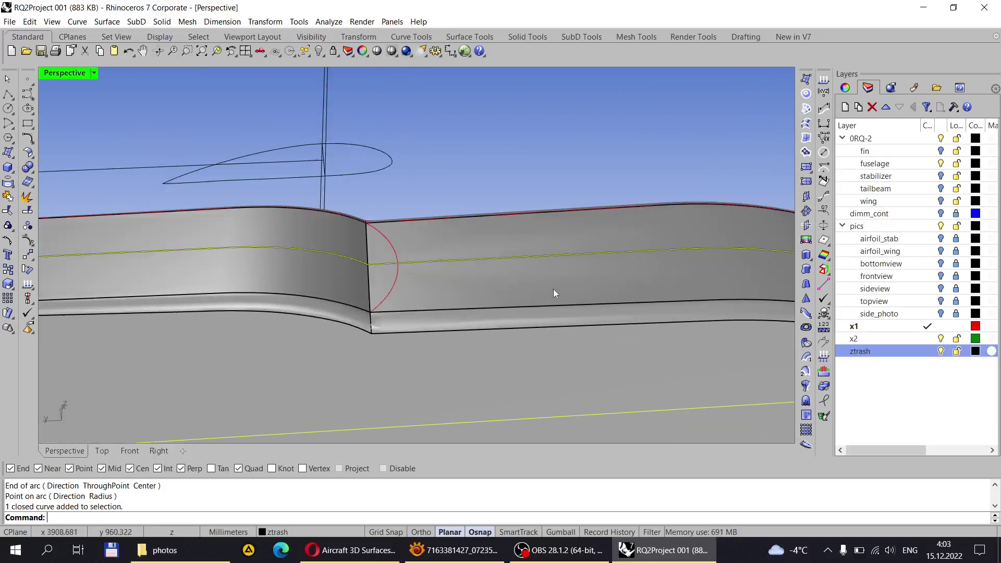
scroll(552, 289, down, 3)
scroll(553, 289, up, 3)
scroll(553, 291, down, 3)
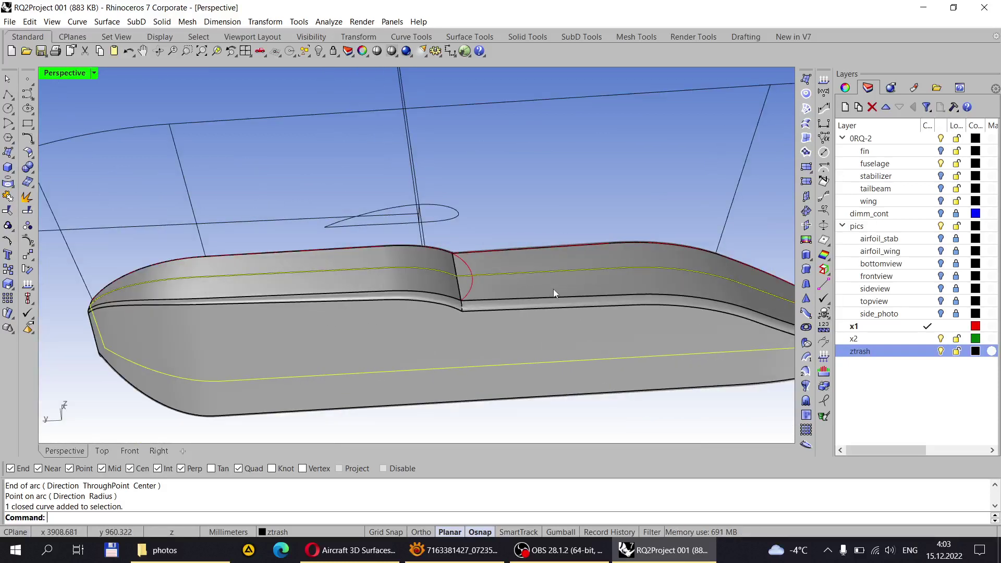
scroll(553, 290, up, 3)
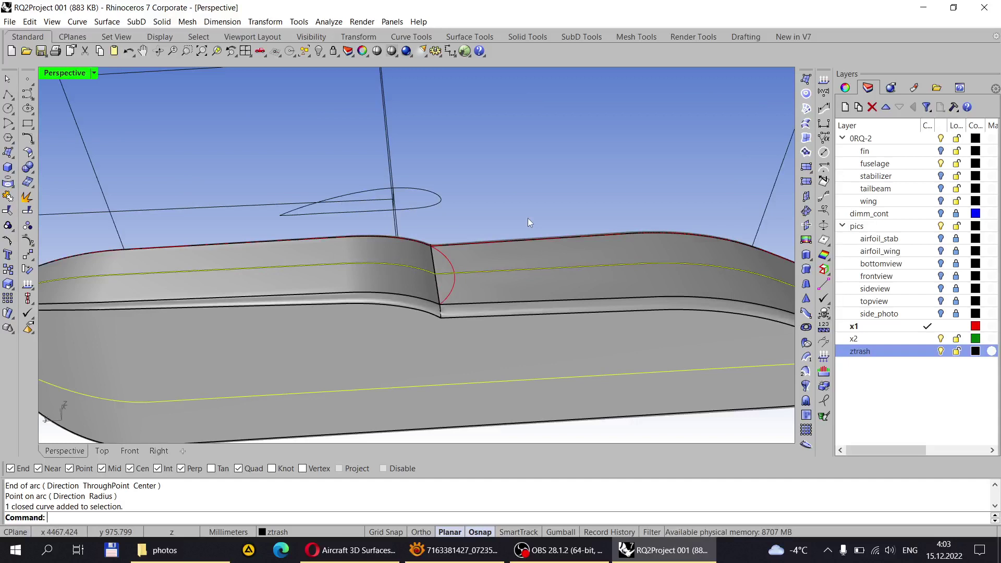
key(ctrl+c)
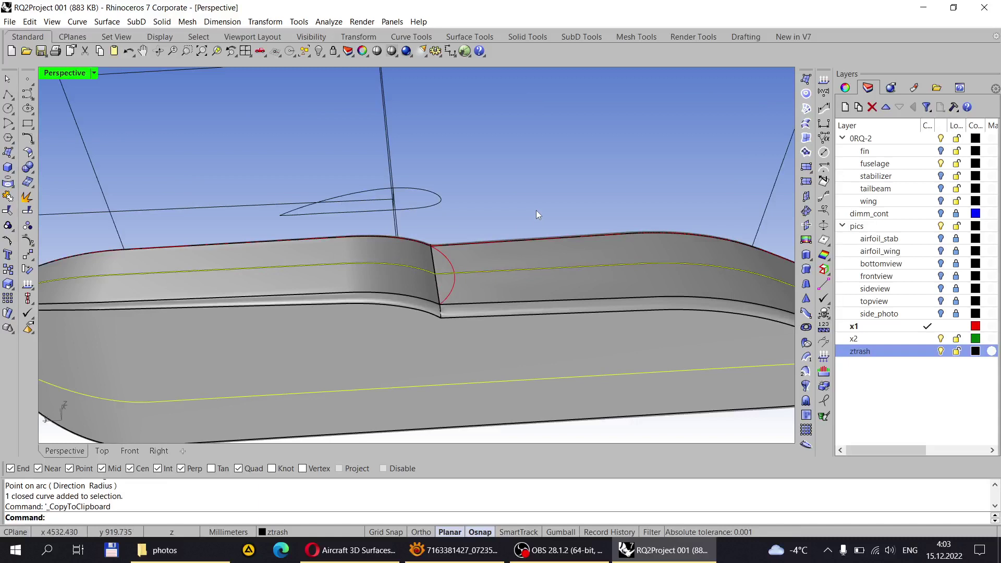
key(ctrl+v)
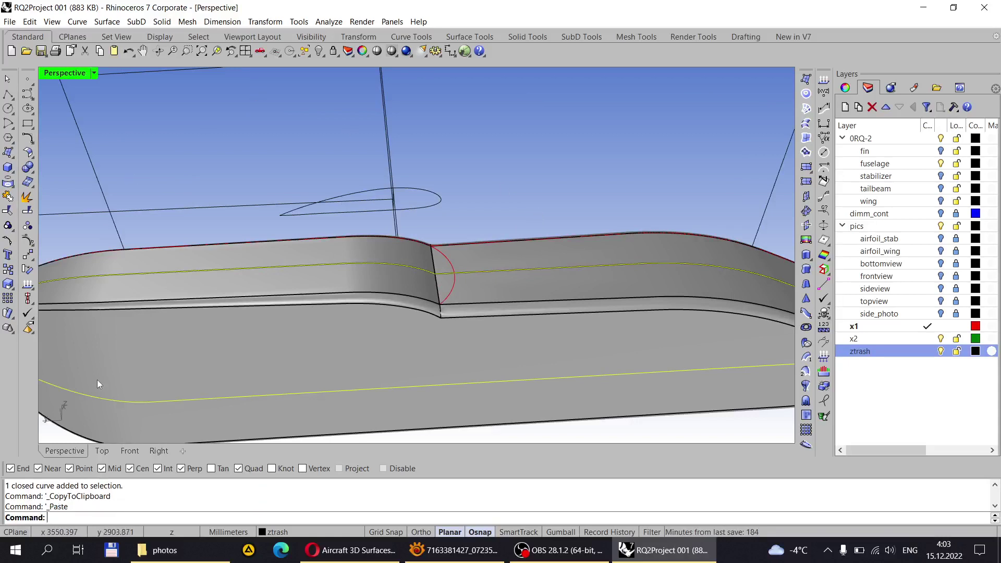
Step: Put the pasted curve on layer x2, then hide the ztrash layer and the fuselage surfaces
click(277, 533)
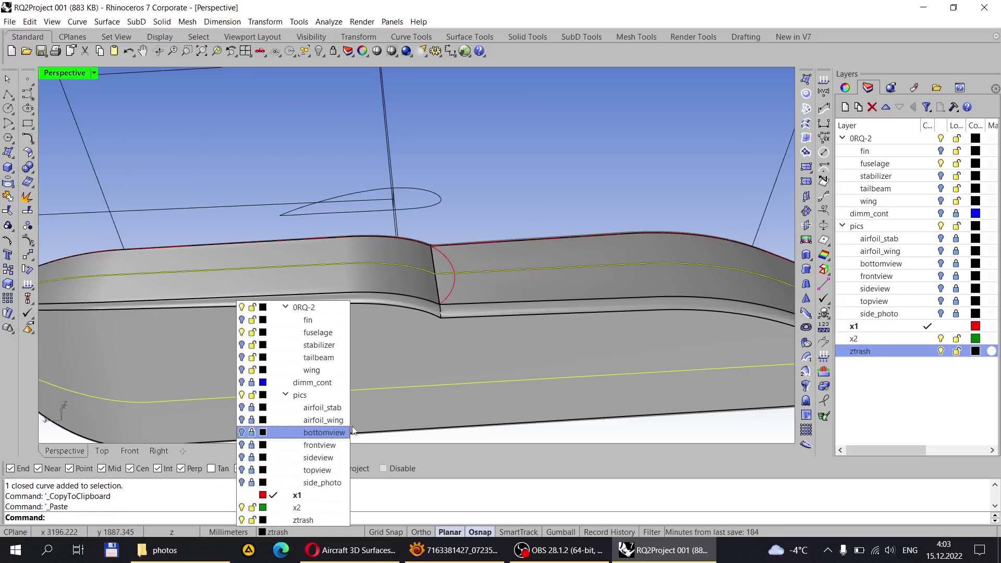
click(298, 508)
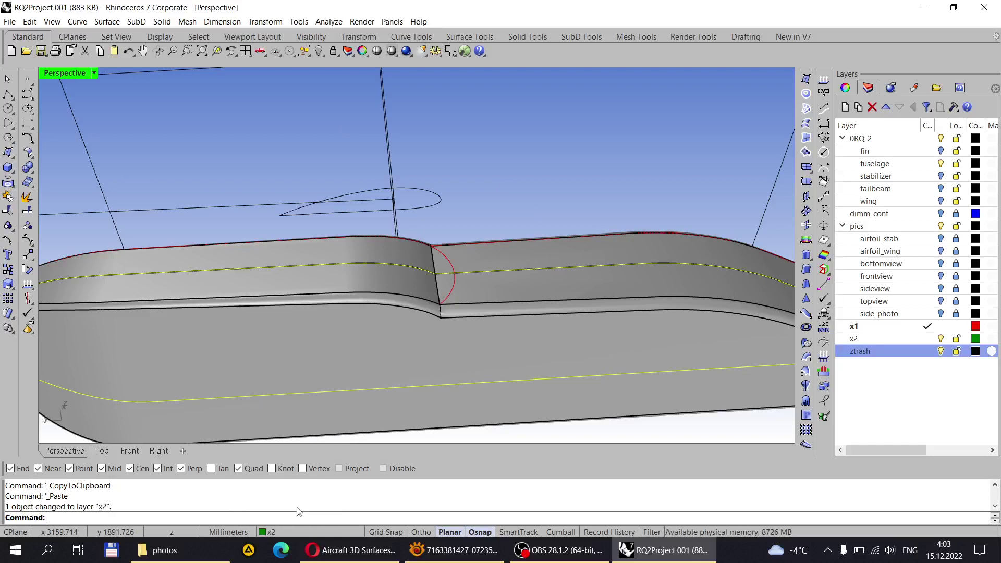
click(941, 351)
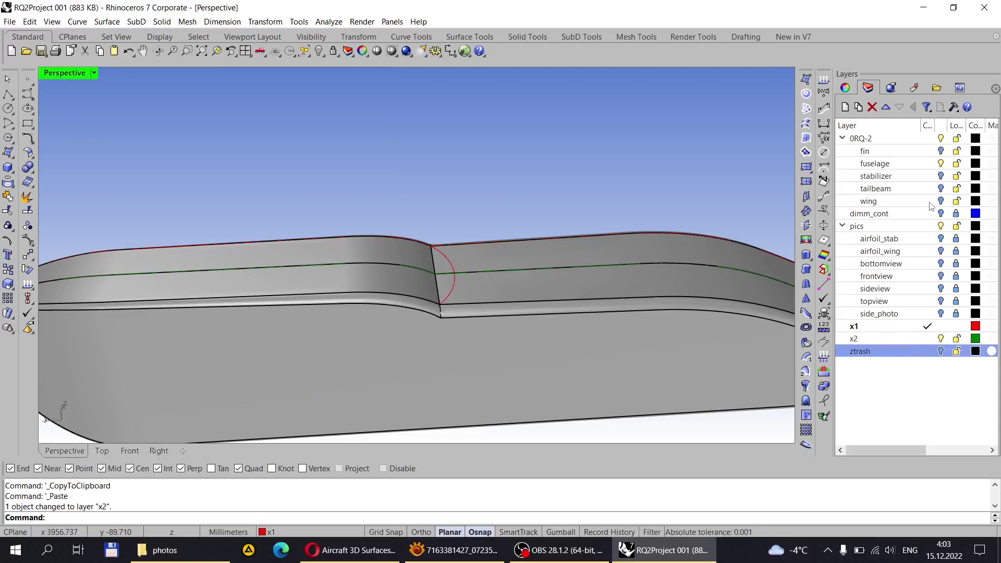
click(941, 164)
Step: Explode the green closed outline curve into 13 separate segments
right_drag(459, 261, 403, 261)
click(402, 267)
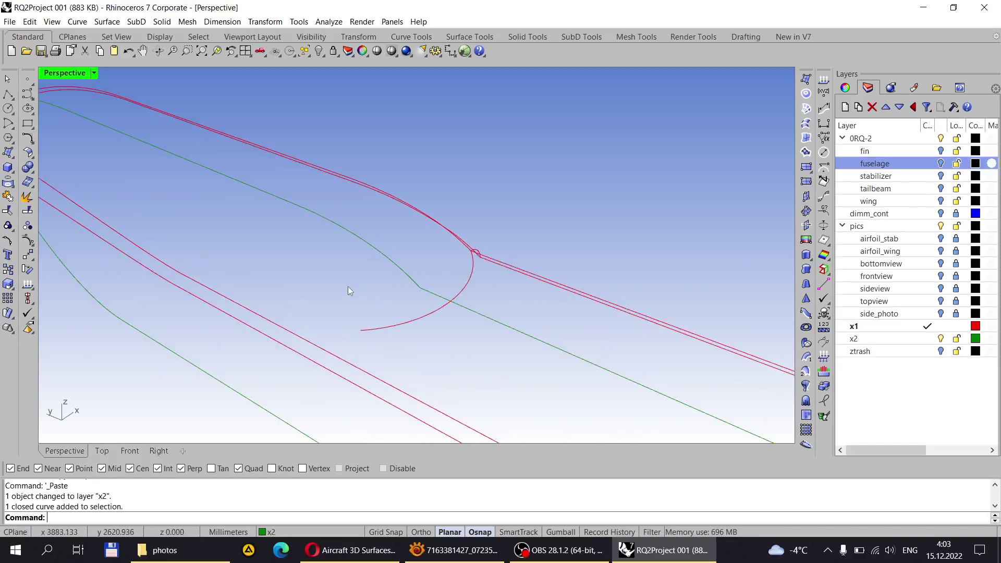
mouse_move(349, 287)
right_down()
mouse_move(416, 248)
mouse_move(500, 255)
mouse_move(483, 274)
mouse_move(420, 277)
mouse_move(339, 327)
mouse_move(363, 295)
right_up()
click(362, 296)
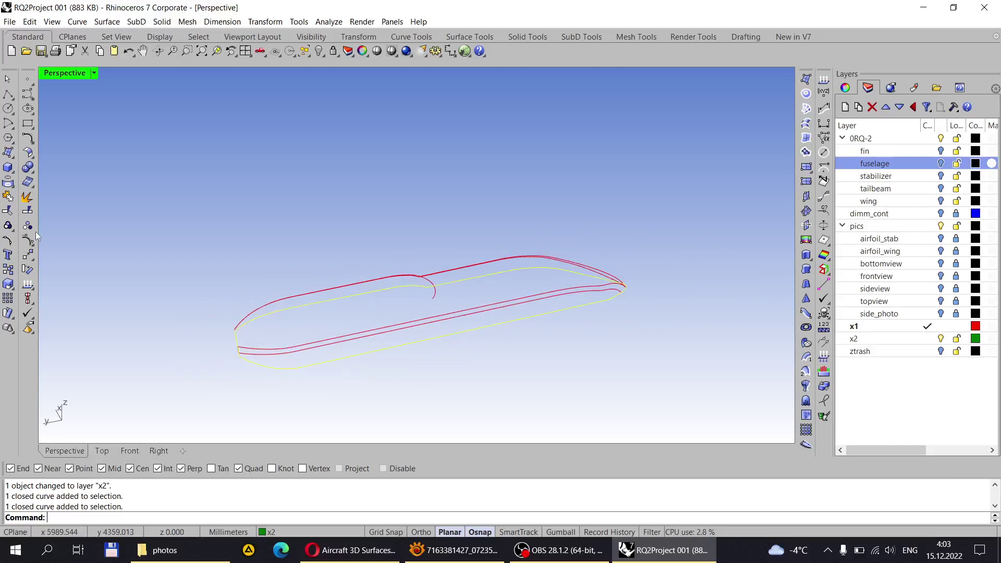
click(27, 197)
Step: Delete the green end vertical segment, bottom arc, long bottom line and top segment
right_drag(334, 352, 262, 355)
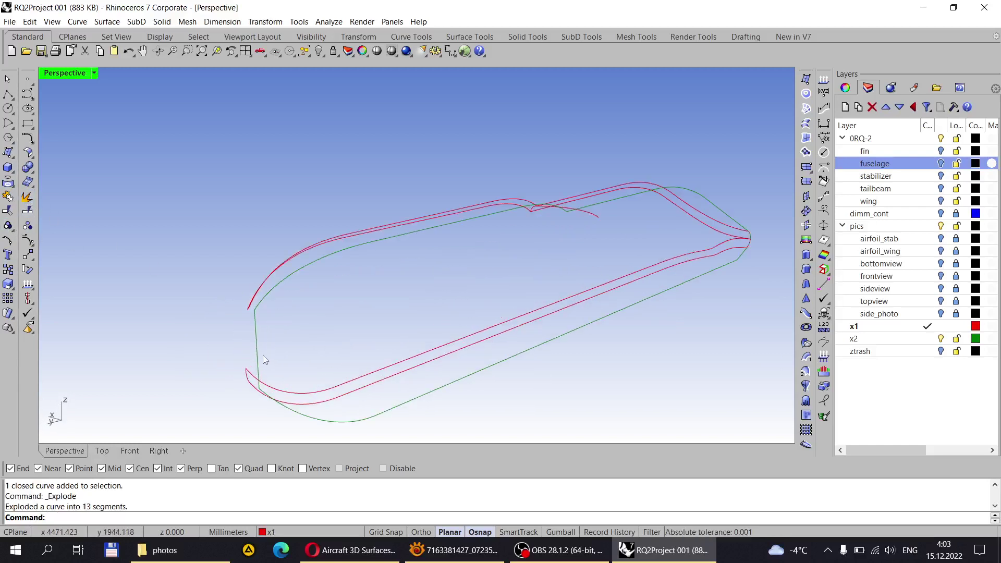
click(259, 356)
key(Delete)
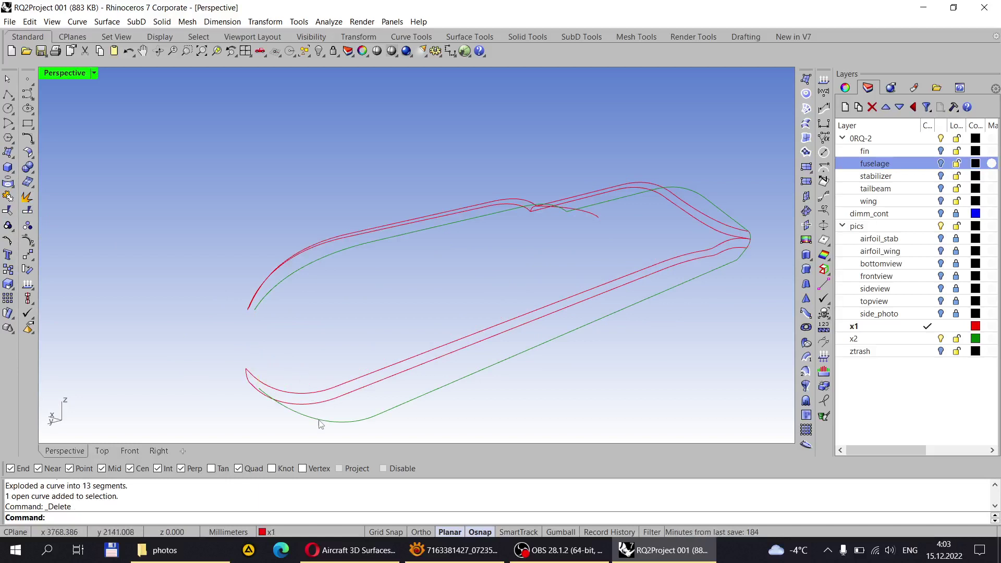
click(320, 421)
key(Delete)
click(406, 402)
key(Delete)
right_drag(407, 401, 531, 315)
click(478, 300)
click(437, 310)
click(531, 313)
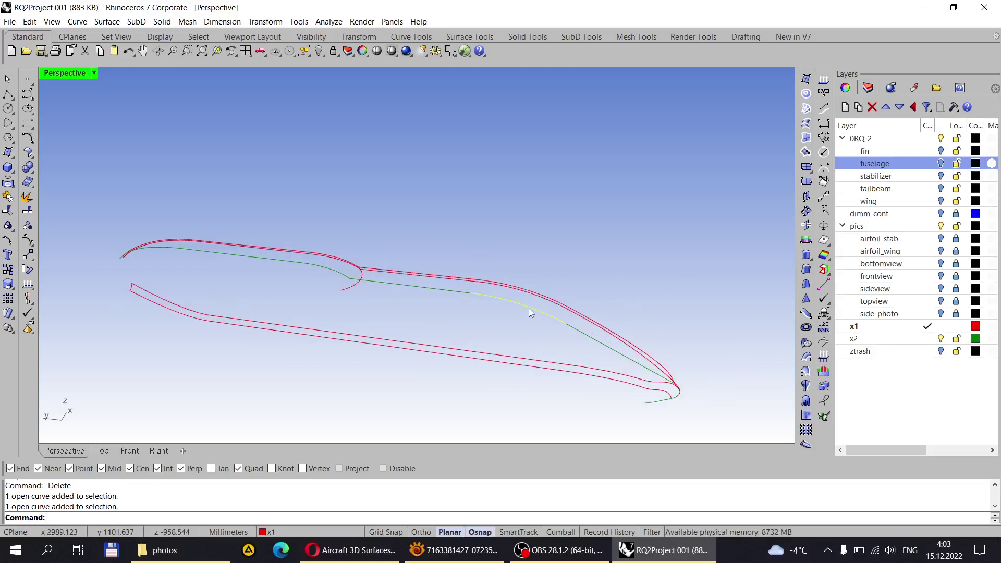
key(Delete)
Step: Delete the duplicate overlapping curve and the short green segment near the tip
mouse_move(609, 352)
right_down()
mouse_move(648, 391)
mouse_move(605, 351)
right_up()
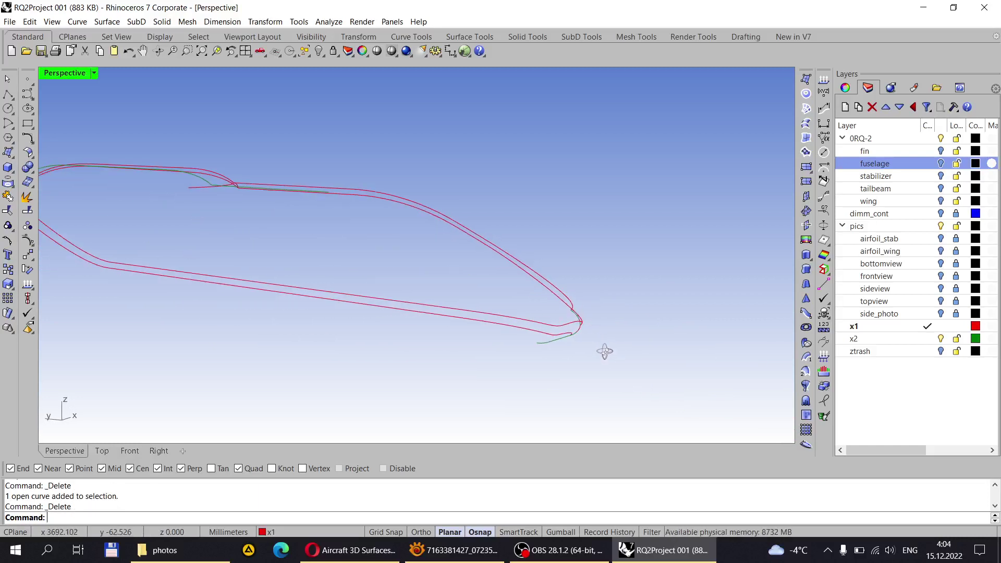
scroll(600, 345, up, 5)
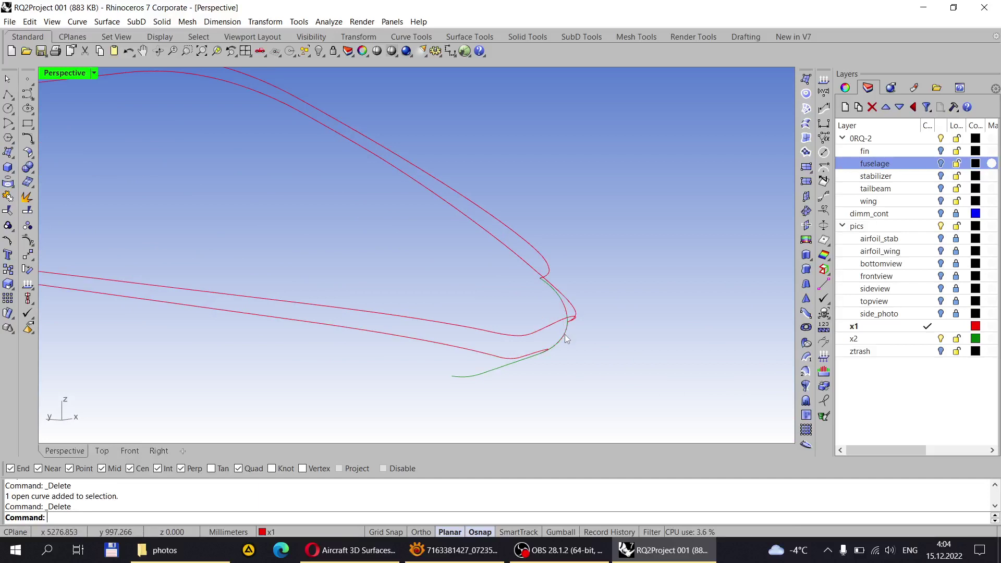
click(567, 338)
click(615, 376)
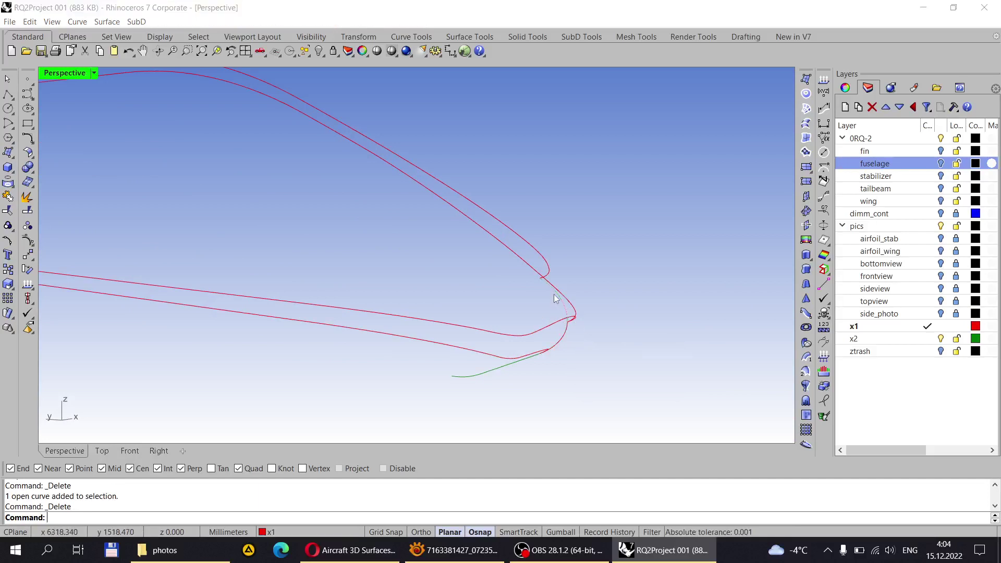
click(562, 301)
click(586, 327)
key(Delete)
click(508, 366)
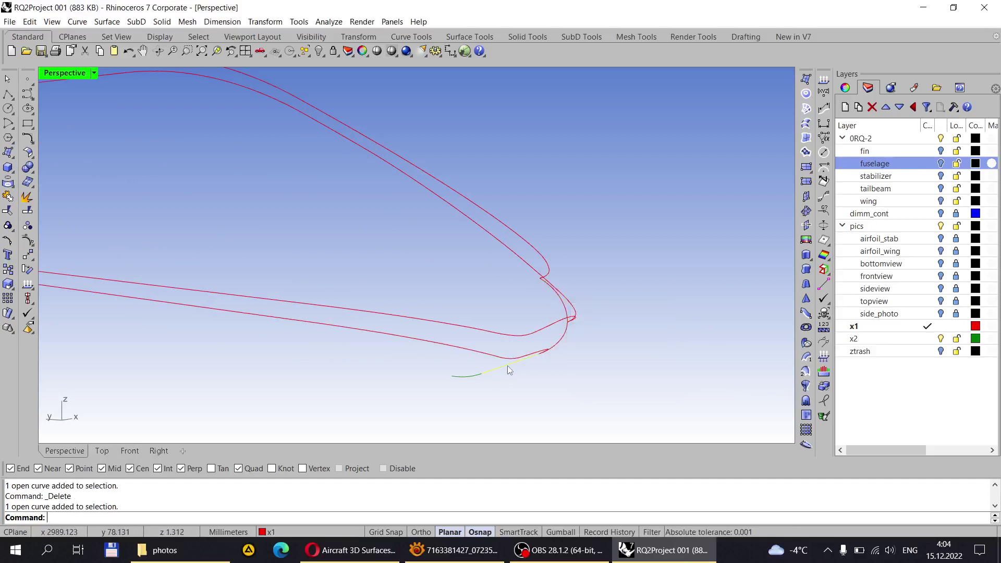
key(Delete)
Step: Select the short green curve segment near the nose and zoom in on the nose curves
mouse_move(555, 352)
right_down()
mouse_move(597, 365)
mouse_move(567, 348)
right_up()
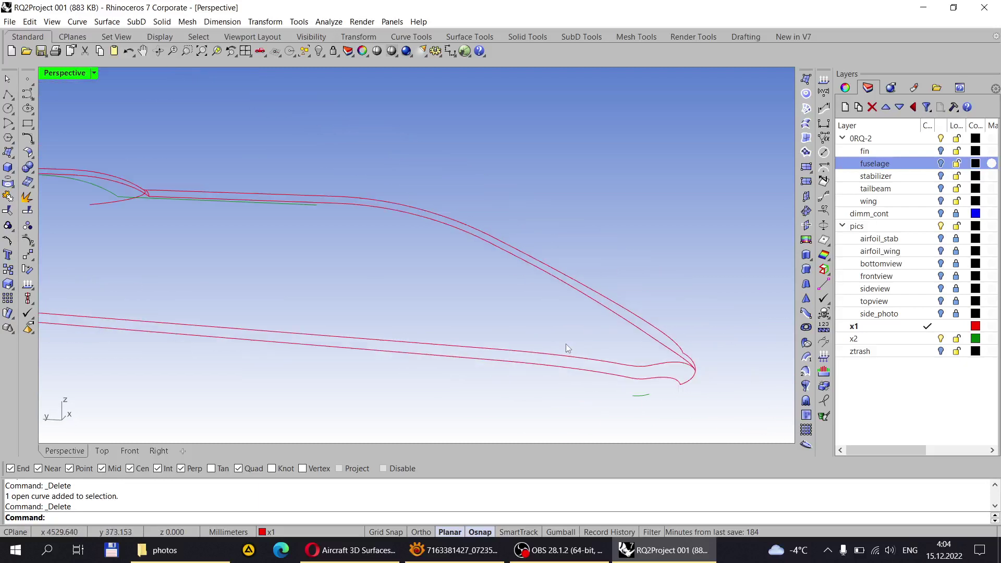
scroll(662, 369, up, 5)
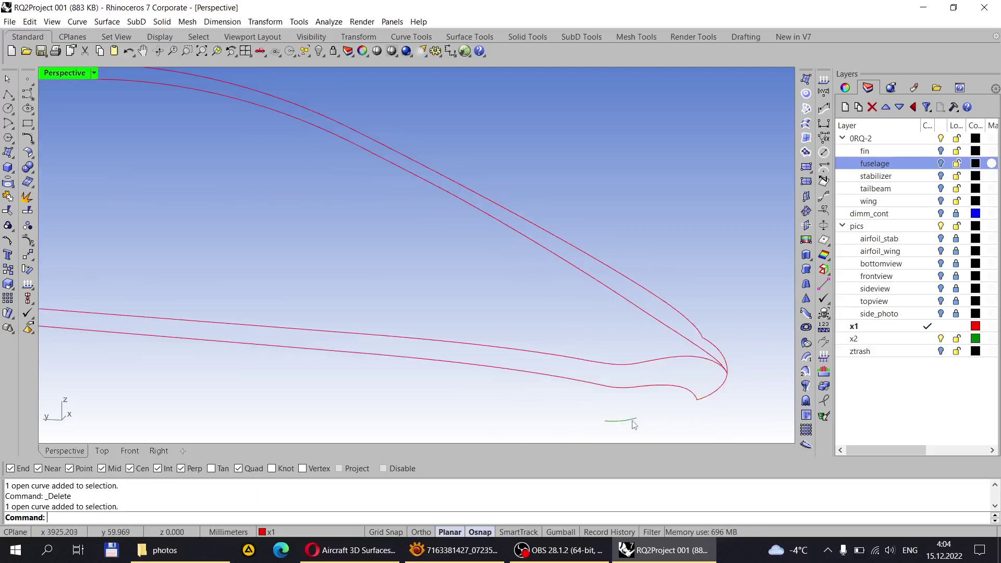
scroll(634, 425, down, 10)
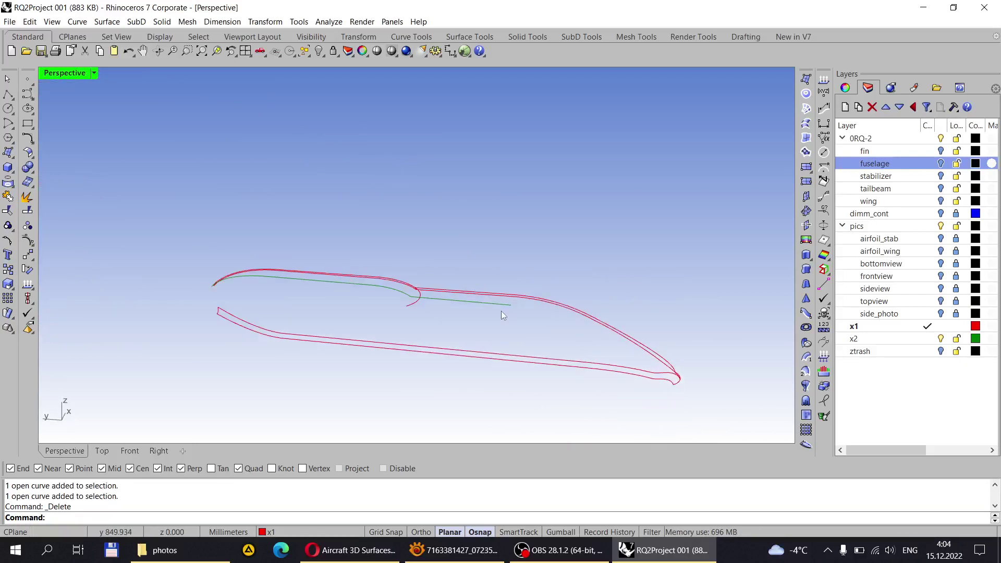
right_drag(502, 315, 465, 306)
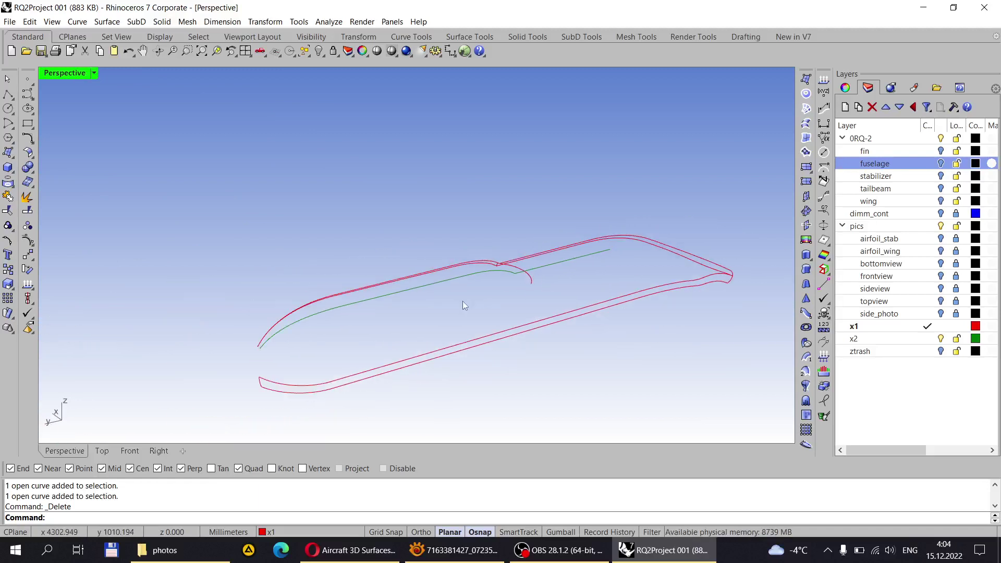
scroll(465, 305, up, 3)
click(471, 255)
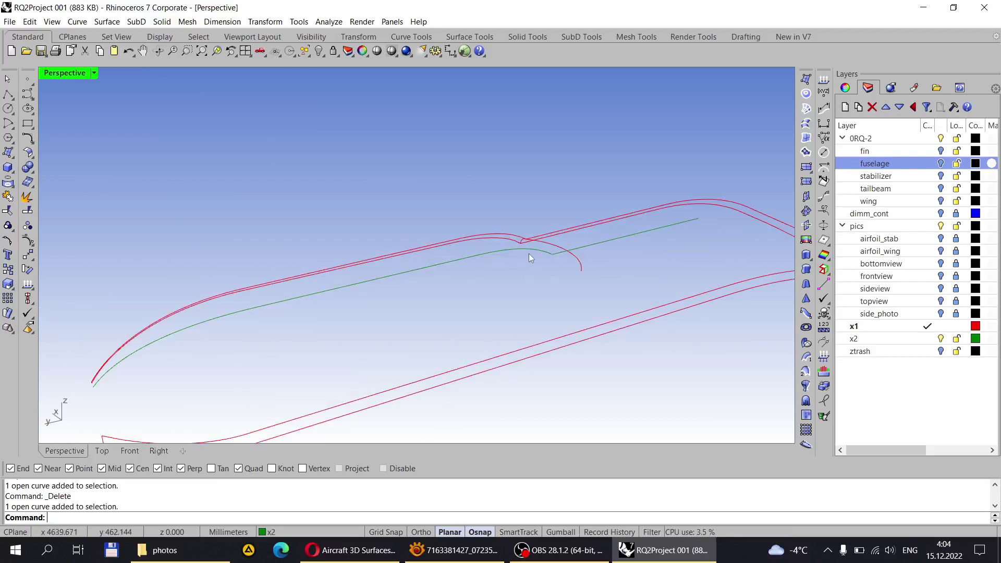
click(545, 256)
right_drag(559, 266, 403, 265)
scroll(395, 268, up, 3)
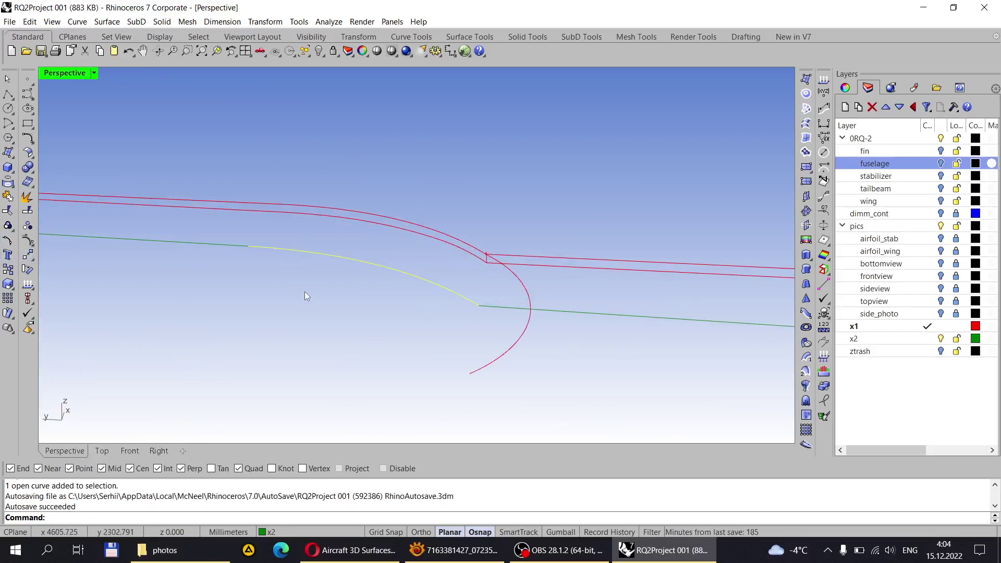
Step: Move the green segment from its endpoint onto the intersection point on the red nose curve
click(29, 255)
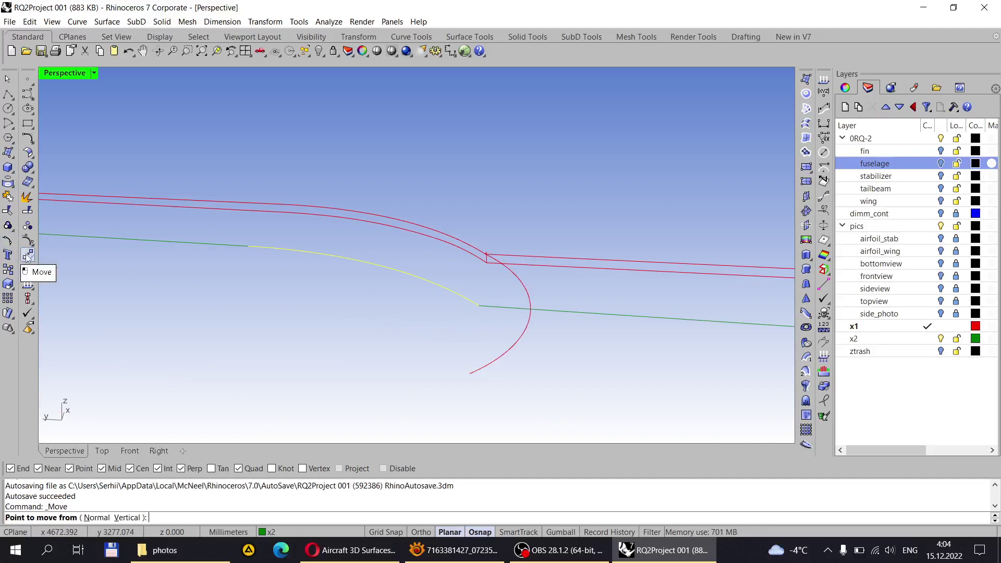
click(480, 306)
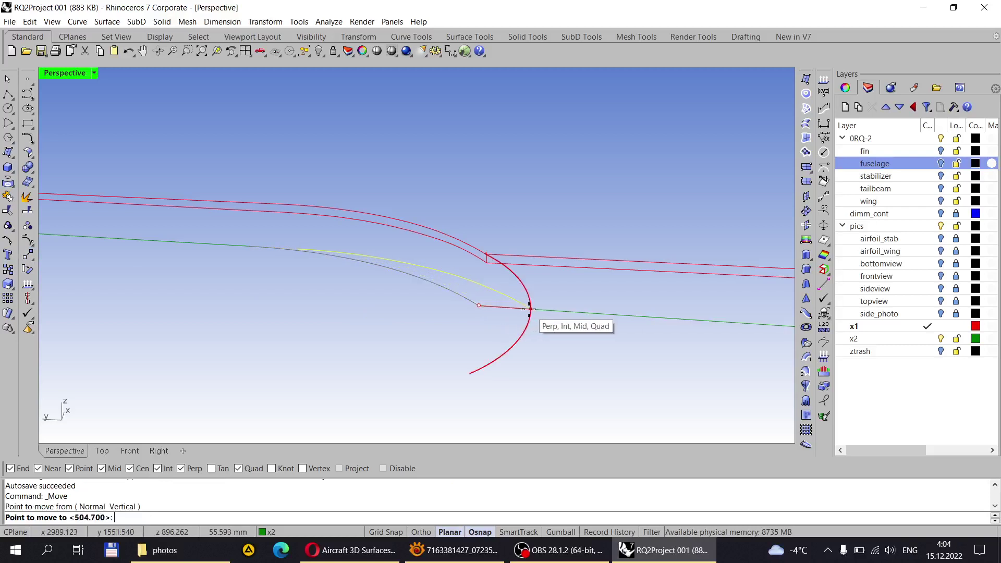
scroll(488, 320, up, 5)
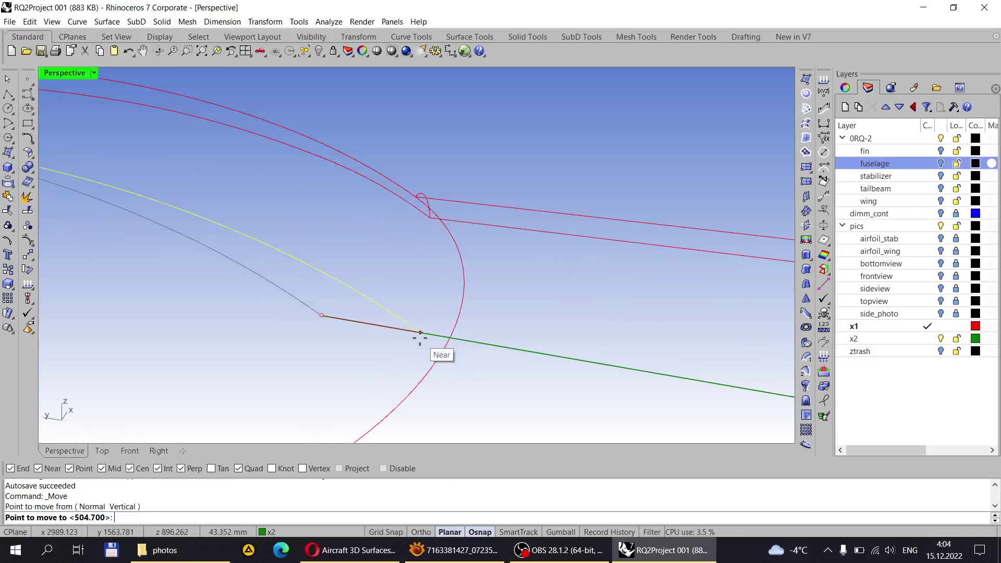
click(453, 339)
right_drag(363, 389, 387, 283)
click(387, 283)
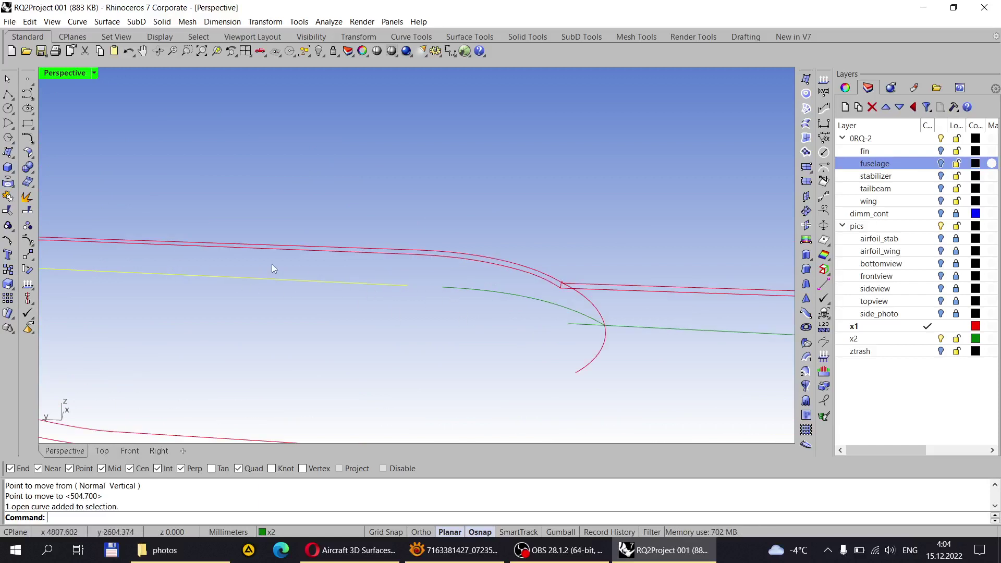
Step: Drag the straight line's end control point onto the other guide curve's end
click(26, 241)
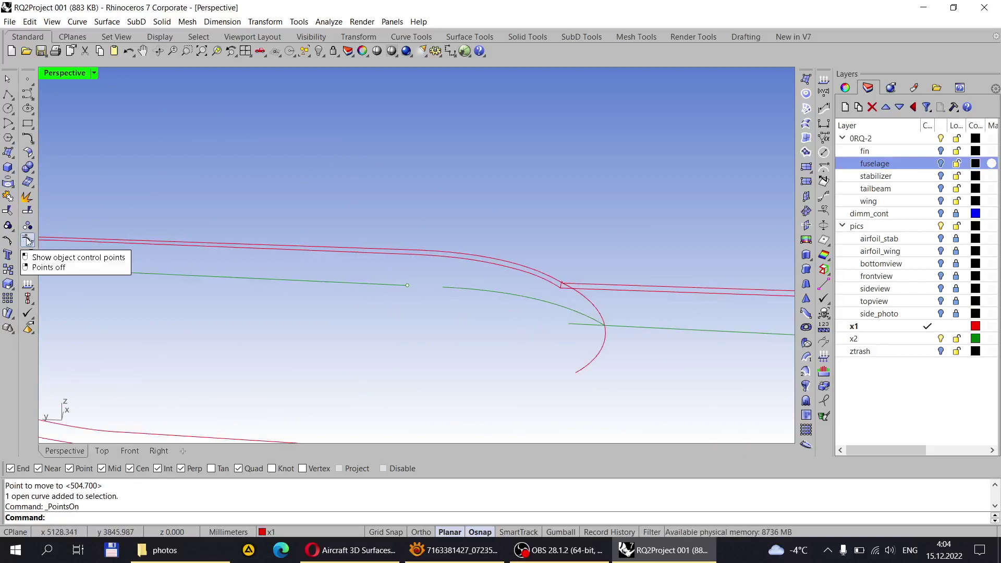
right_drag(390, 322, 427, 302)
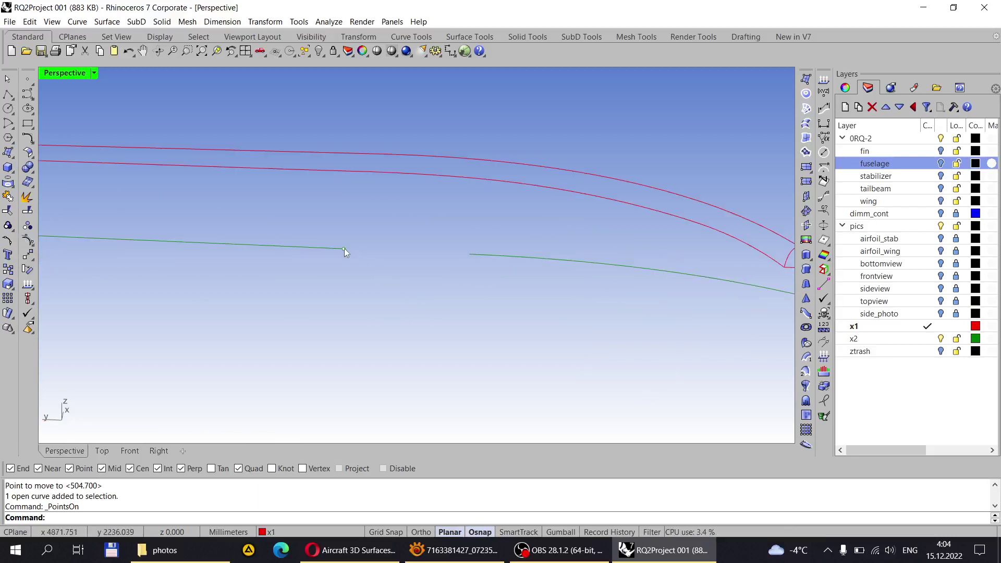
drag(345, 249, 469, 255)
scroll(431, 255, down, 8)
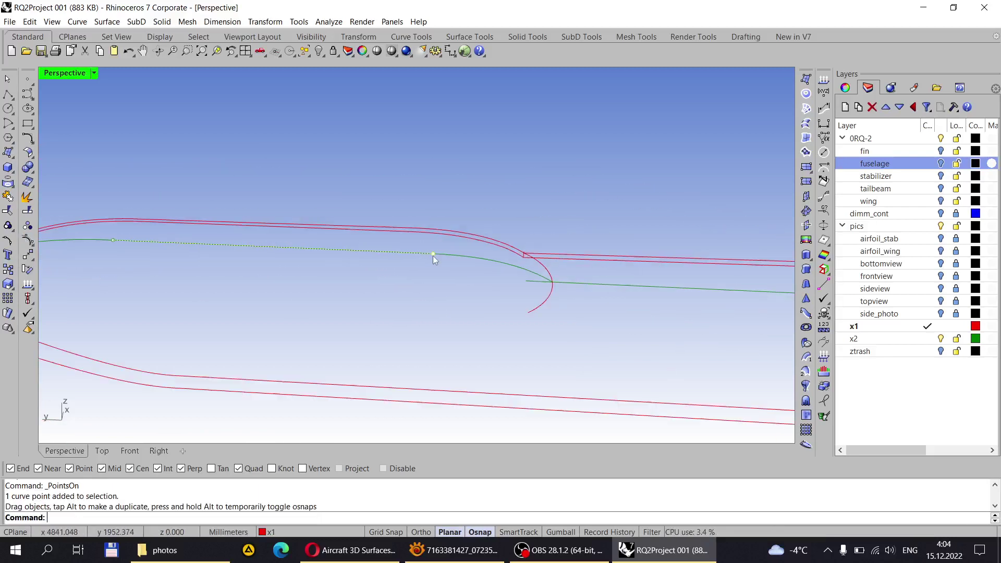
scroll(432, 256, down, 3)
key(Escape)
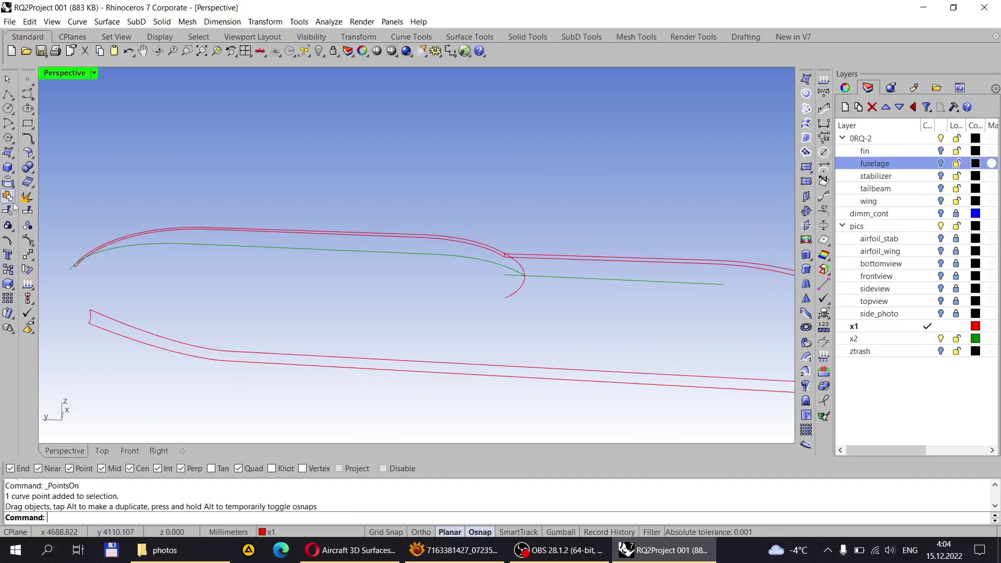
Step: Join the three green guide pieces into one open curve
click(9, 197)
click(115, 250)
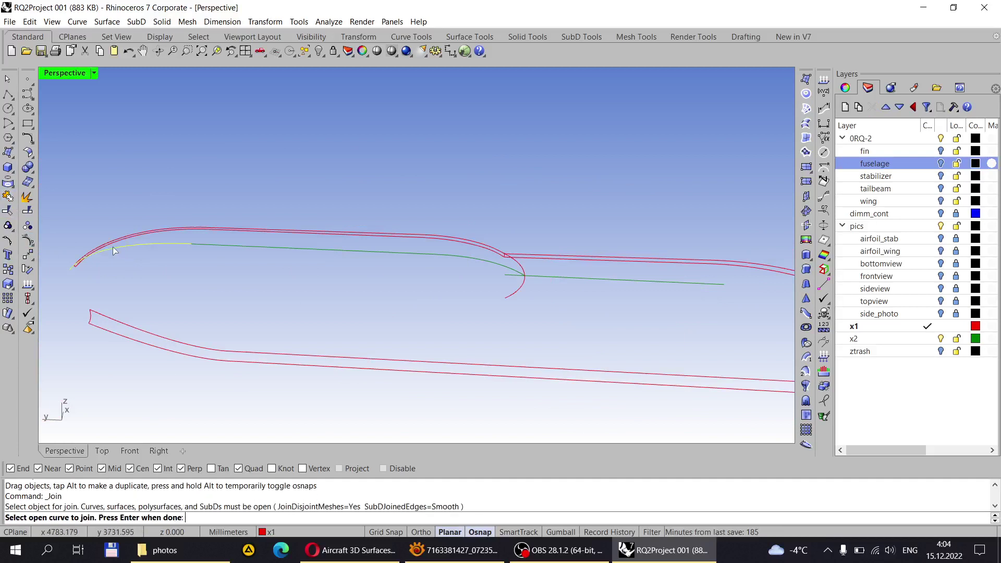
click(213, 246)
click(442, 255)
key(Return)
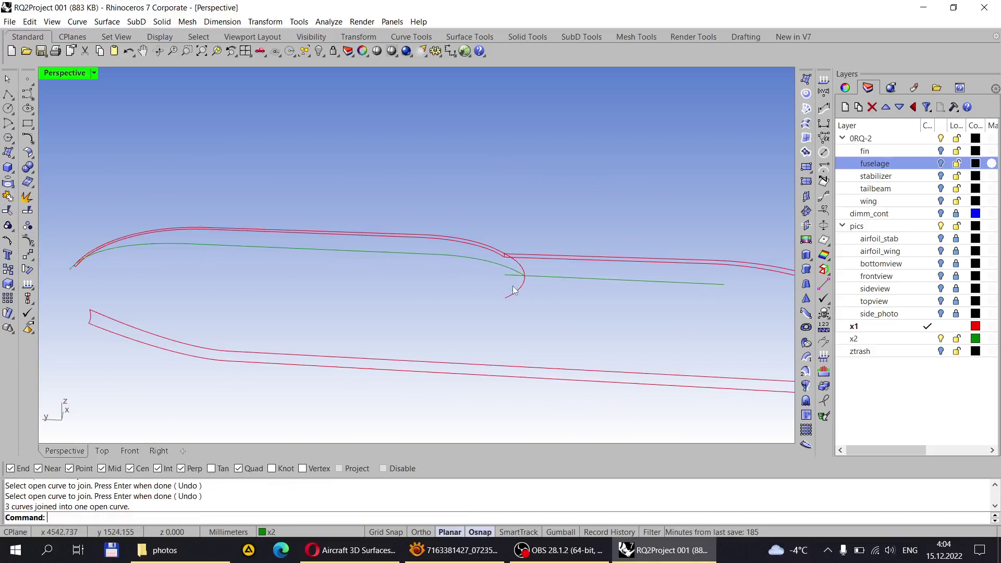
Step: Delete the leftover green curve and select the upper fuselage outline curve
right_drag(521, 287, 315, 316)
click(480, 305)
key(Delete)
scroll(315, 320, up, 1)
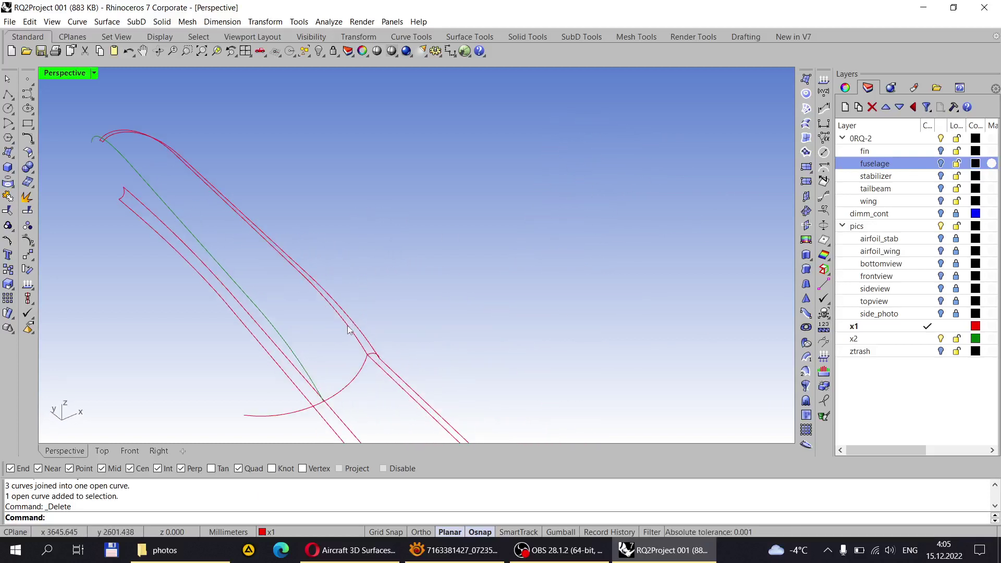
click(348, 325)
scroll(498, 285, down, 2)
Step: Mirror a copy of the fuselage outline curve across a plane from the curve end
scroll(373, 288, up, 3)
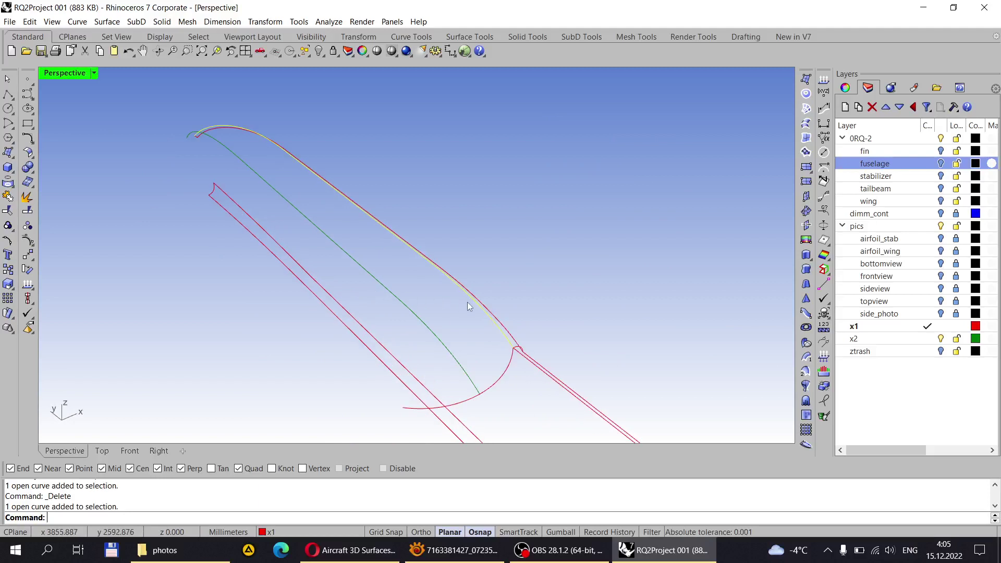
right_drag(467, 302, 444, 286)
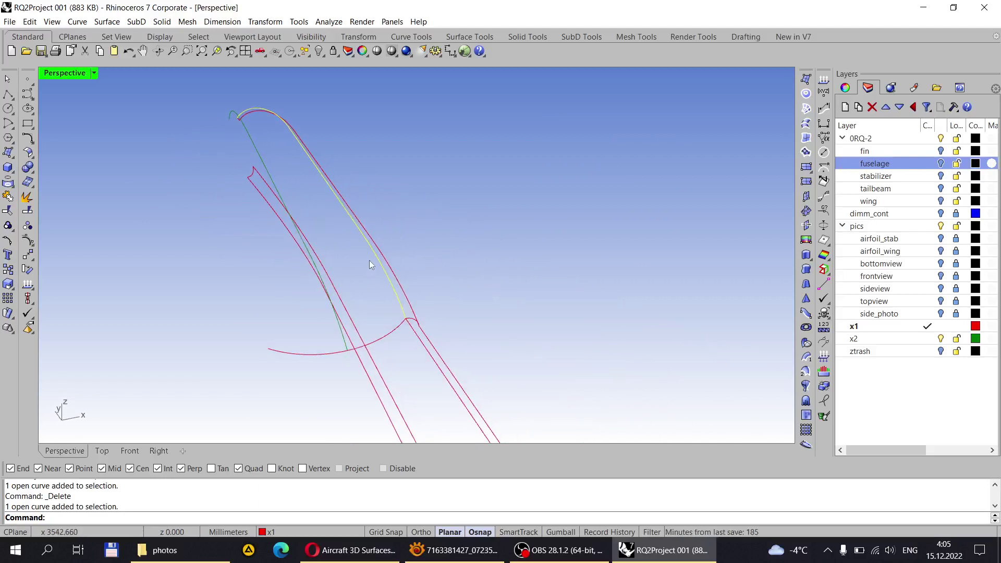
click(30, 252)
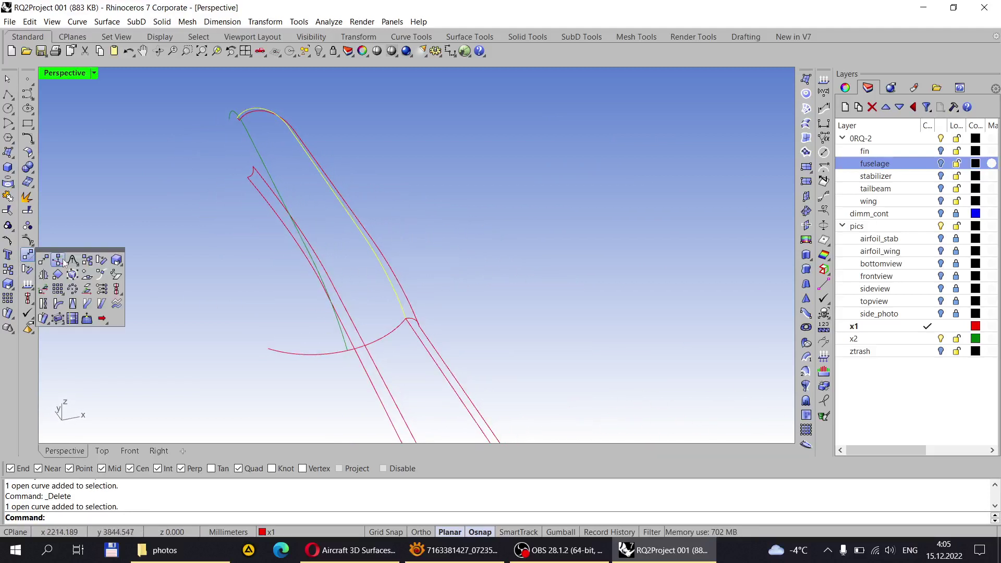
click(41, 277)
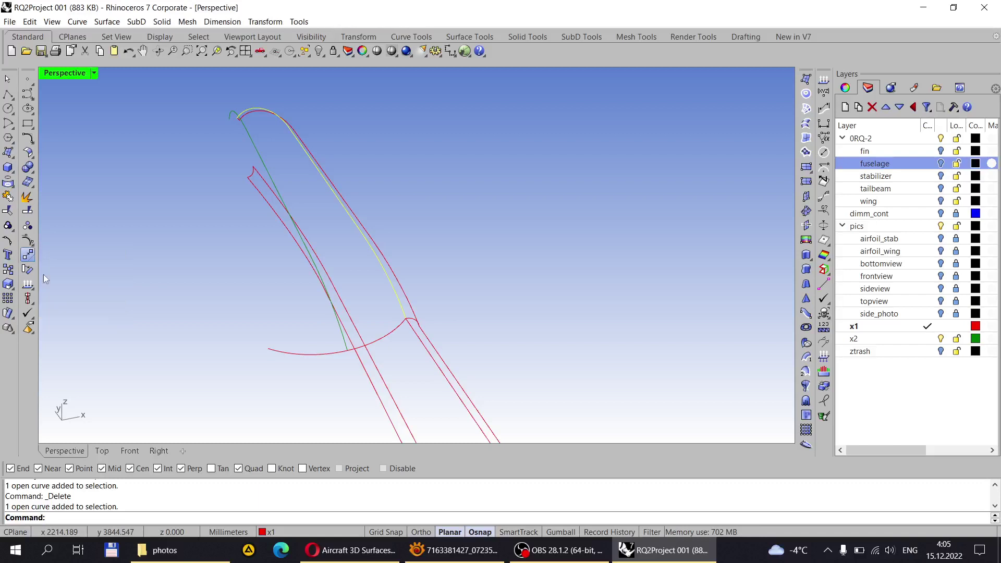
right_drag(386, 335, 421, 328)
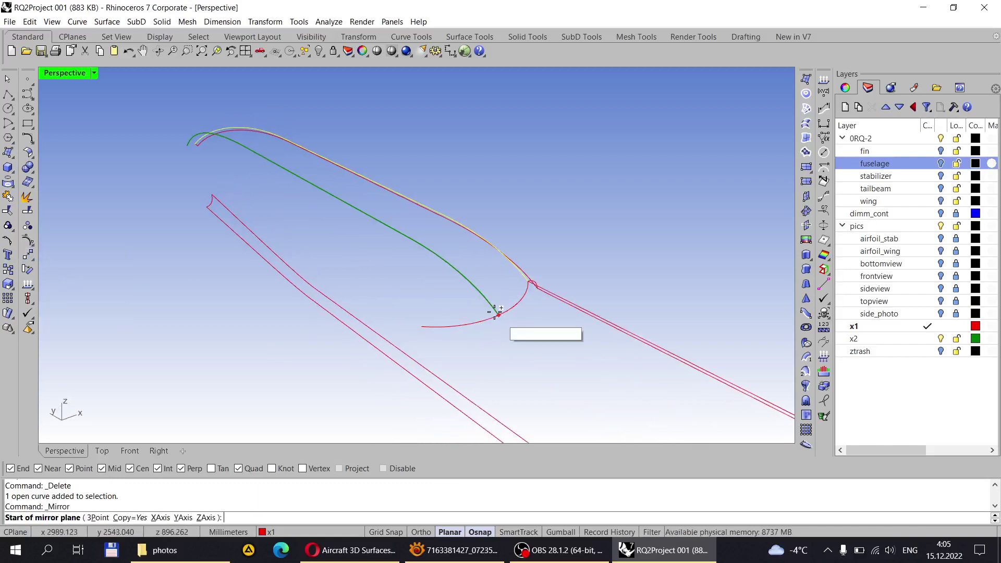
click(414, 230)
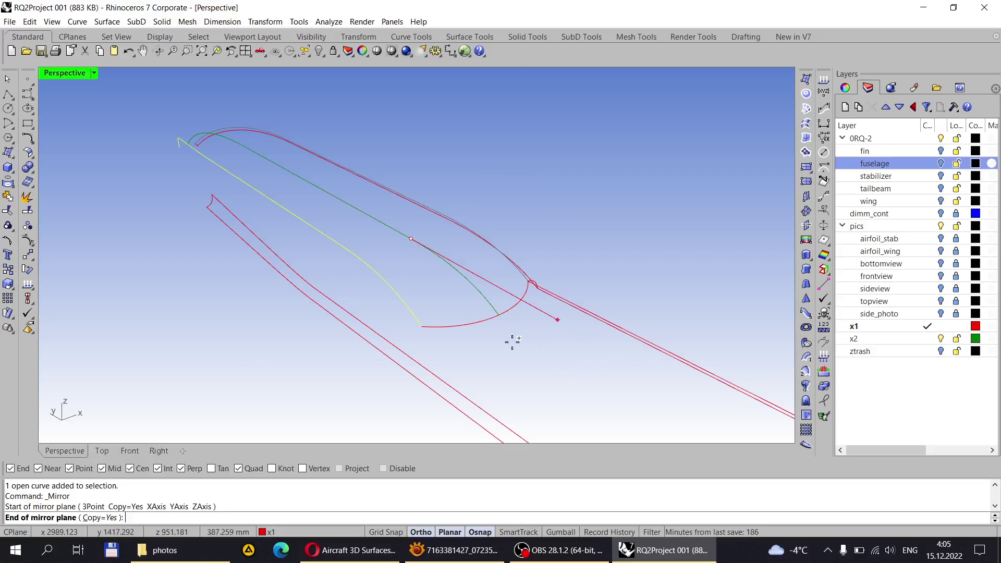
shift+click(548, 358)
Step: Check the mirrored copy from a flatter side view and begin a polyline near the nose
right_drag(345, 278, 217, 271)
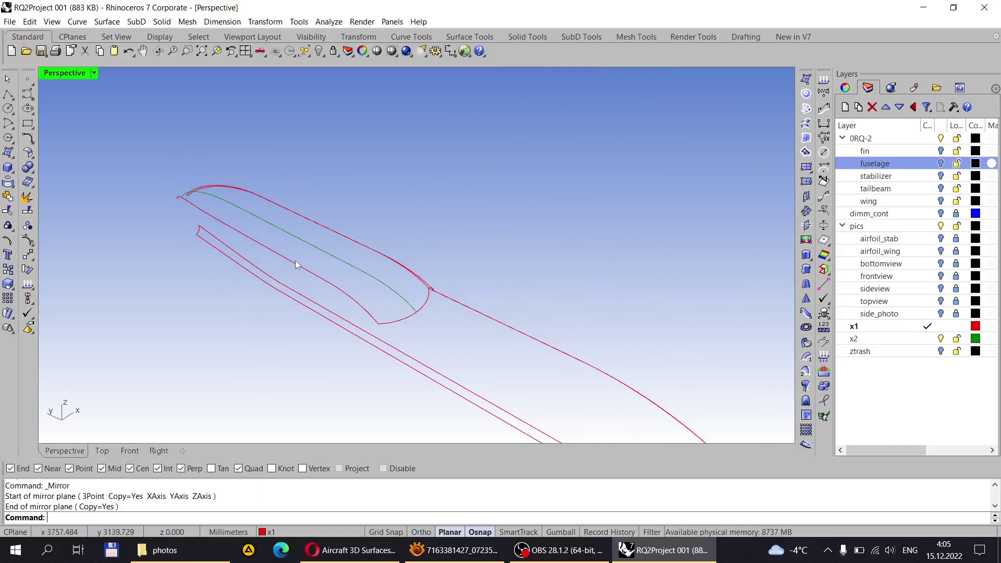
right_drag(295, 260, 510, 301)
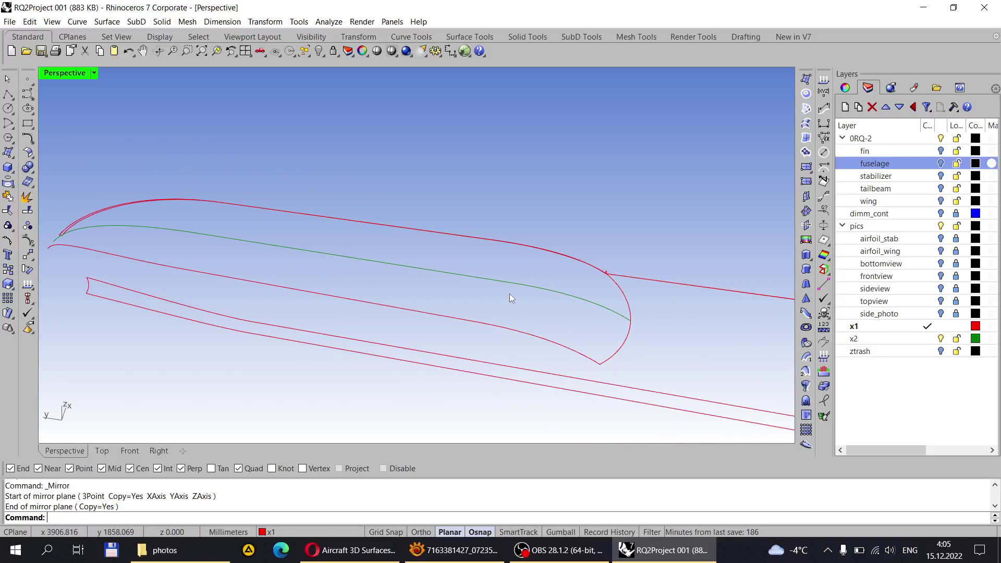
right_drag(510, 295, 462, 285)
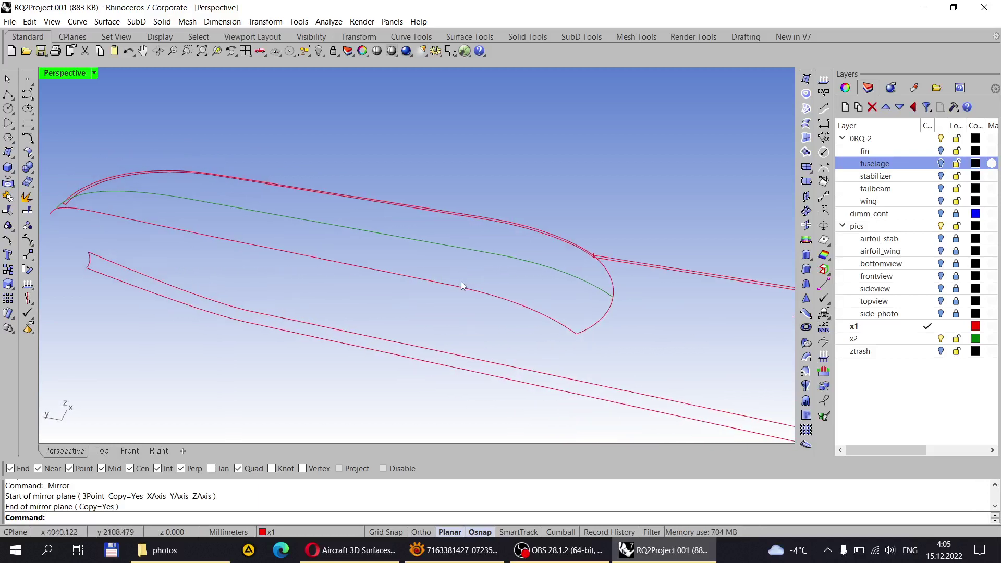
click(8, 95)
right_drag(252, 197, 339, 168)
scroll(401, 272, up, 5)
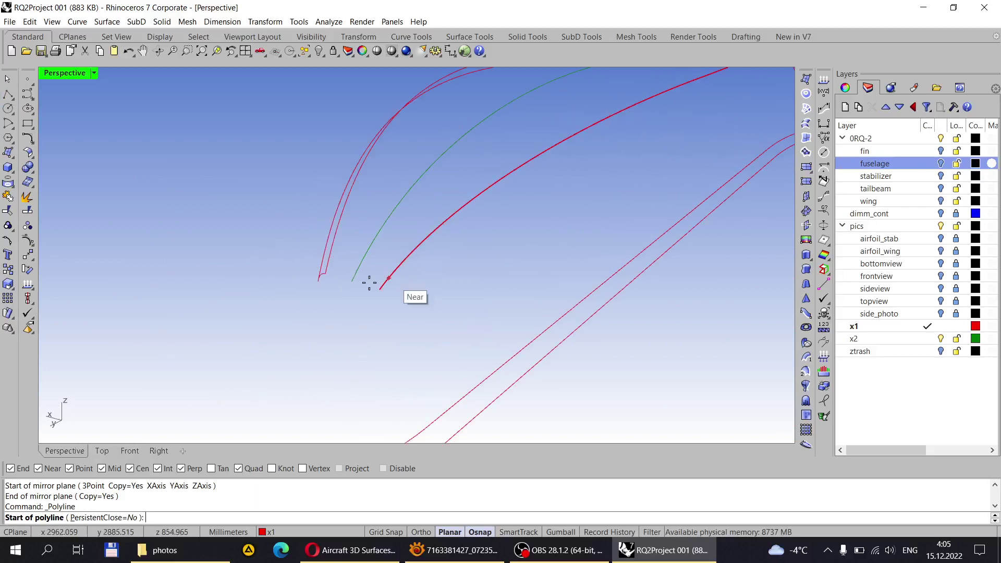
Step: Draw a short polyline from the outline's end to the green curve's tip, closing the nose
click(8, 94)
click(325, 275)
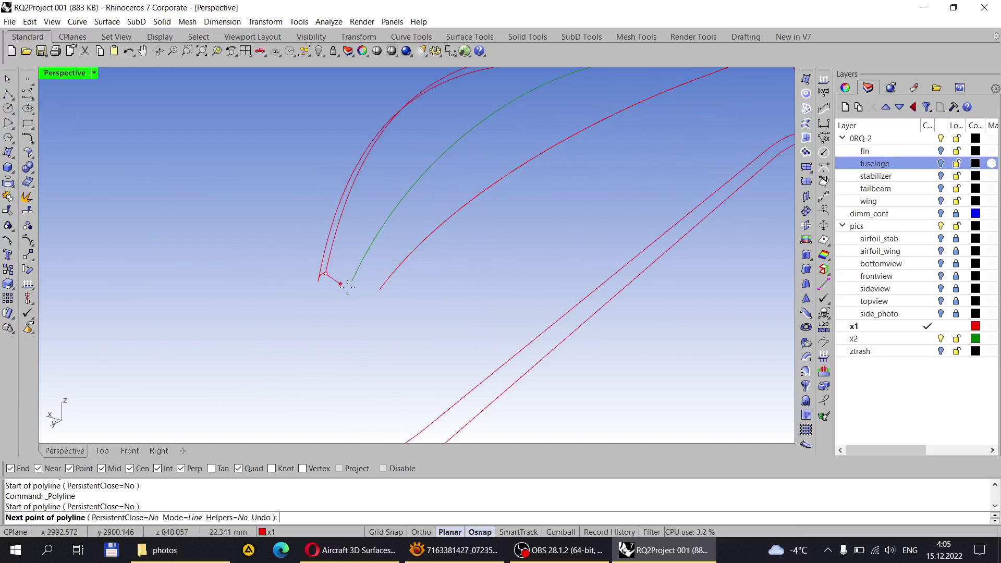
click(384, 293)
right_click(374, 302)
right_drag(365, 308, 391, 328)
scroll(292, 323, down, 6)
scroll(520, 279, up, 5)
right_drag(520, 279, 448, 270)
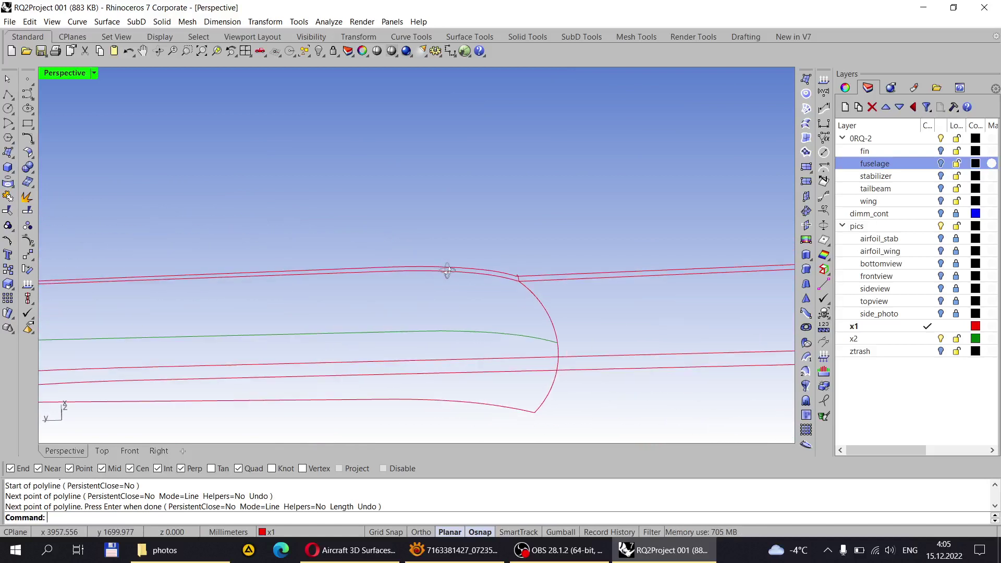
right_click(429, 311)
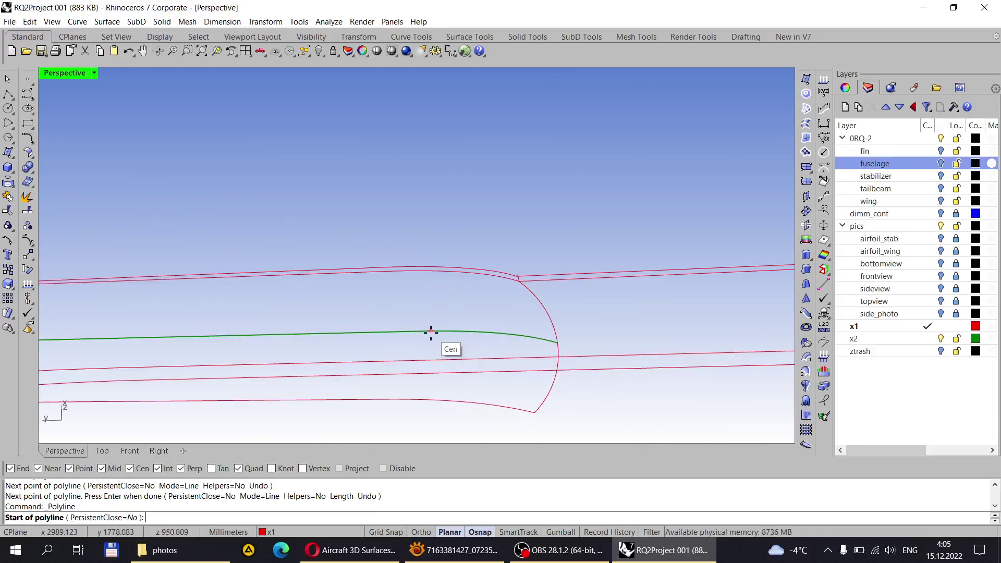
scroll(431, 332, up, 3)
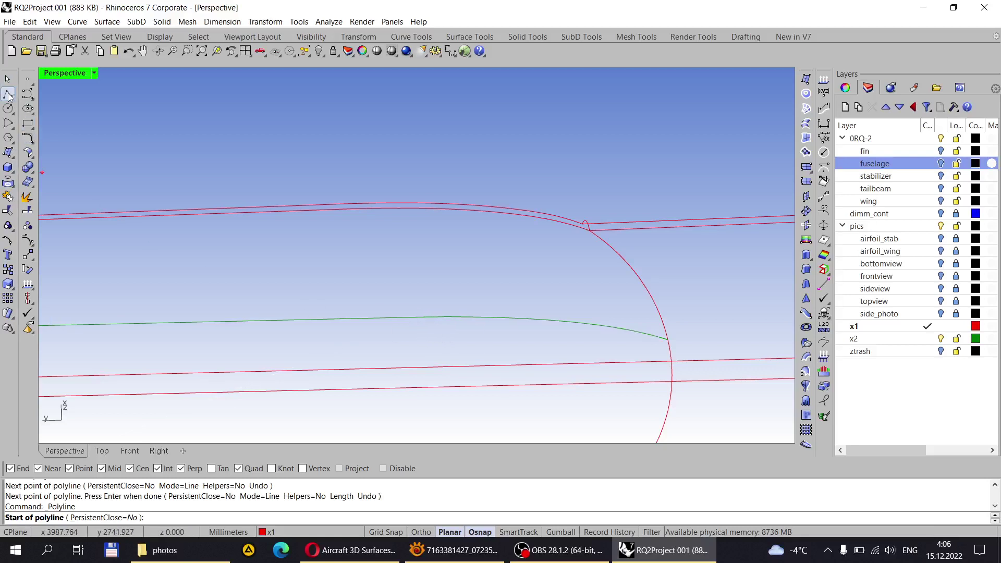
Step: Draw a straight polyline from a point on the green curve up above the fuselage
click(9, 95)
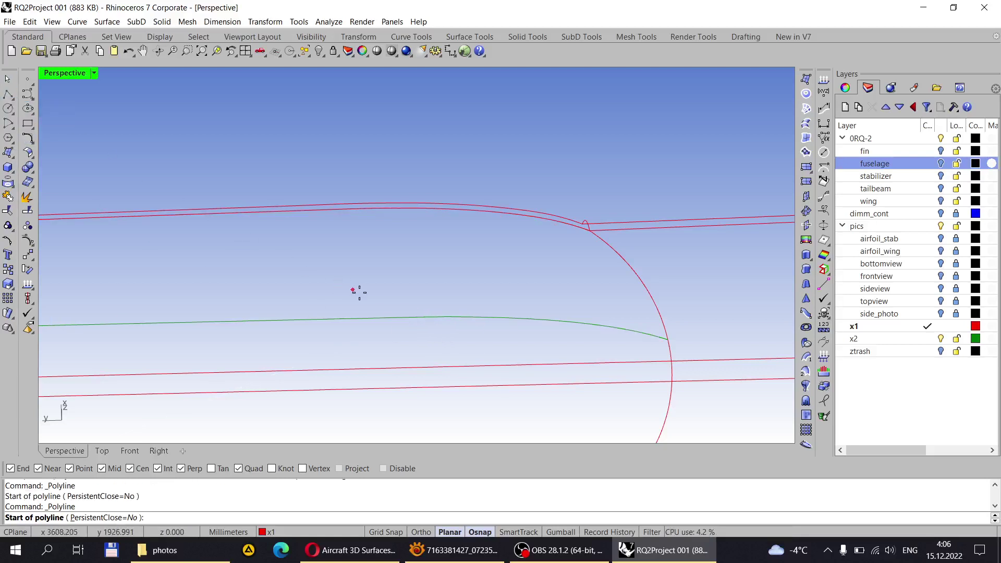
click(408, 316)
right_drag(409, 315, 409, 251)
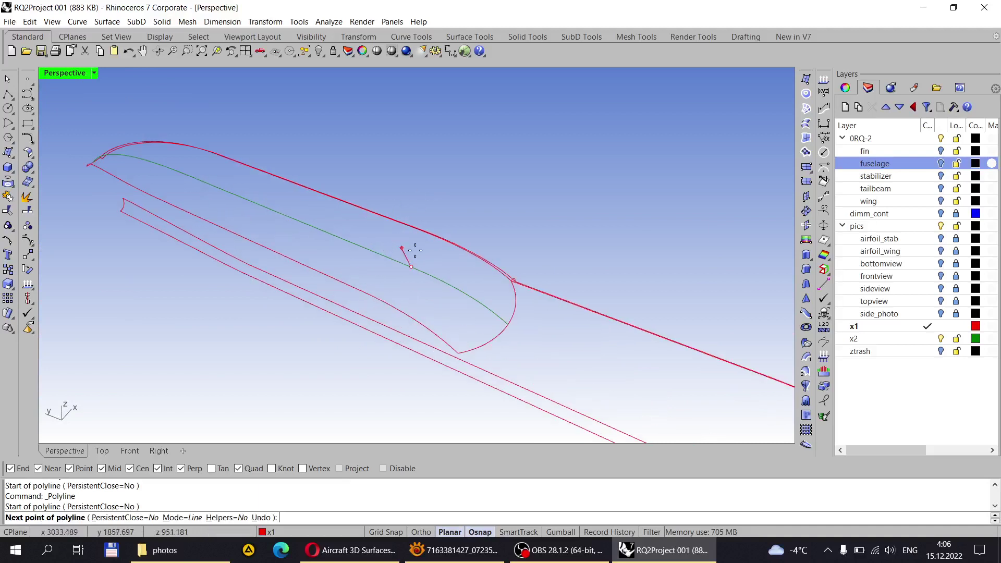
shift+click(540, 137)
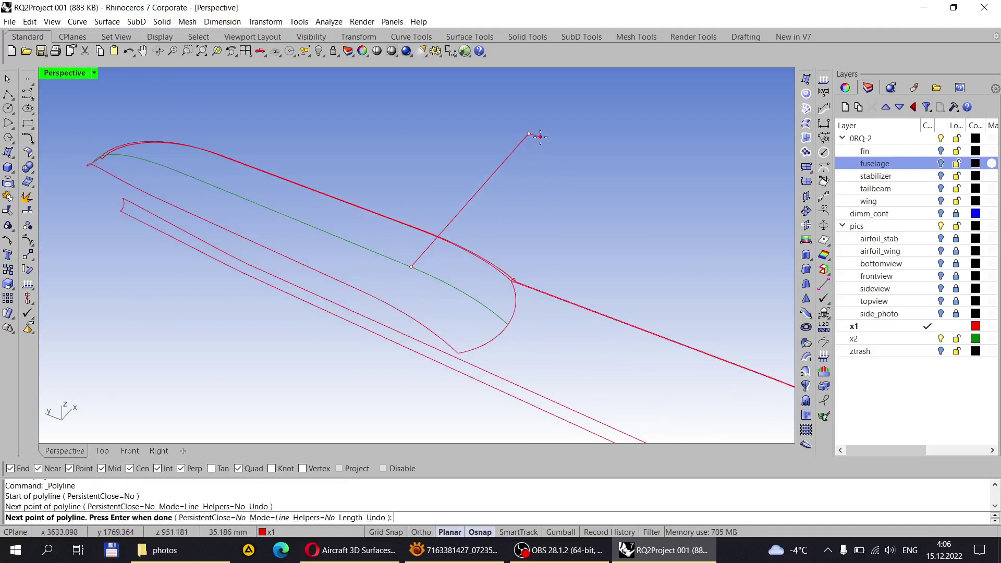
right_click(536, 152)
right_drag(536, 153, 477, 178)
scroll(447, 195, up, 4)
Step: Move the new line so it crosses both nose outlines
click(447, 195)
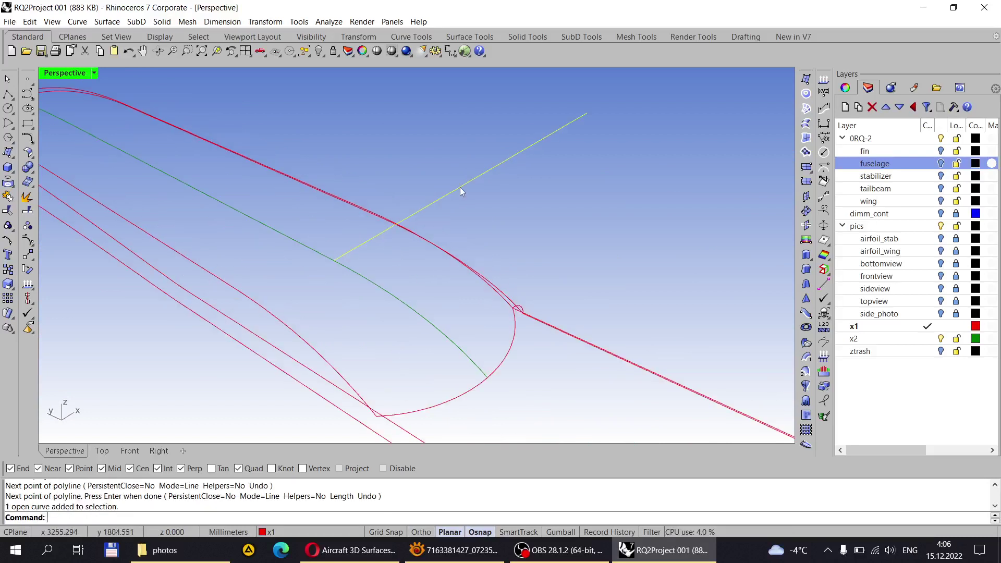
click(30, 256)
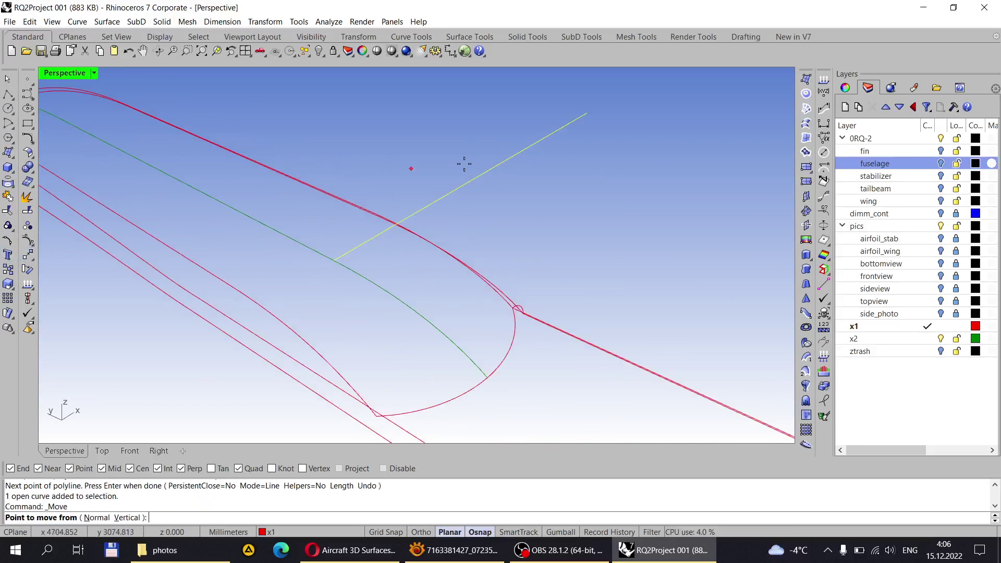
click(591, 110)
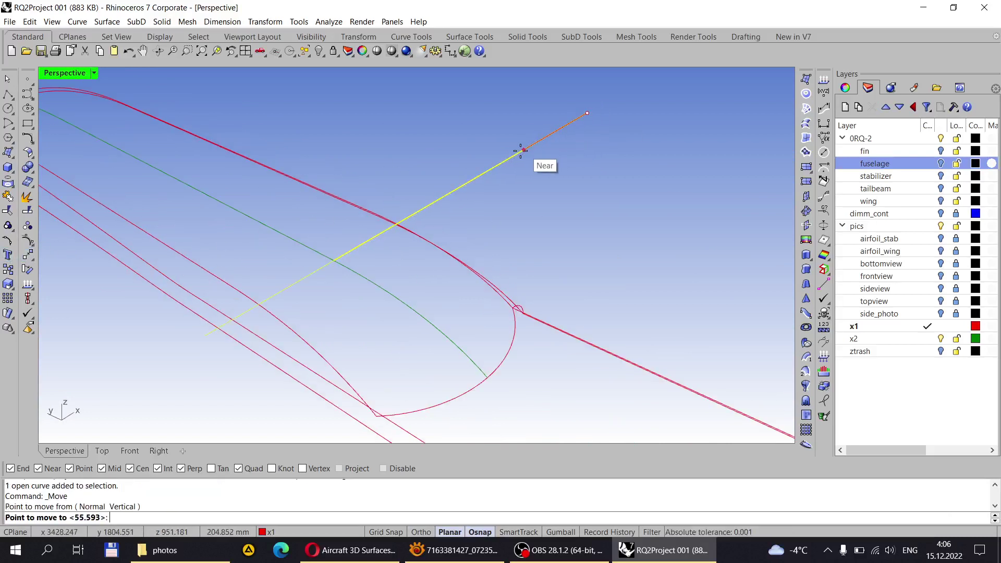
click(507, 159)
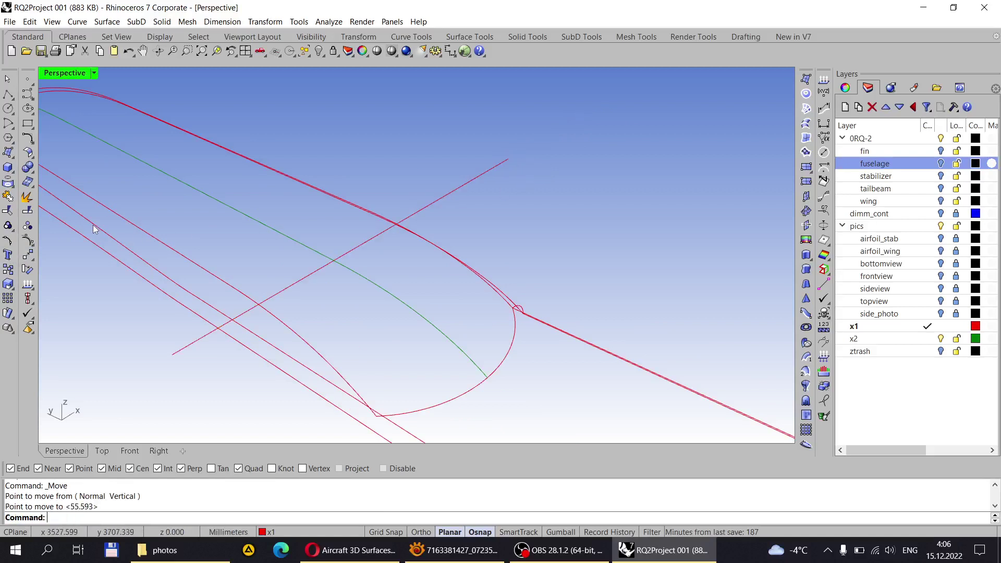
Step: Trim both outer ends of the line using the two outlines as cutting edges
click(8, 212)
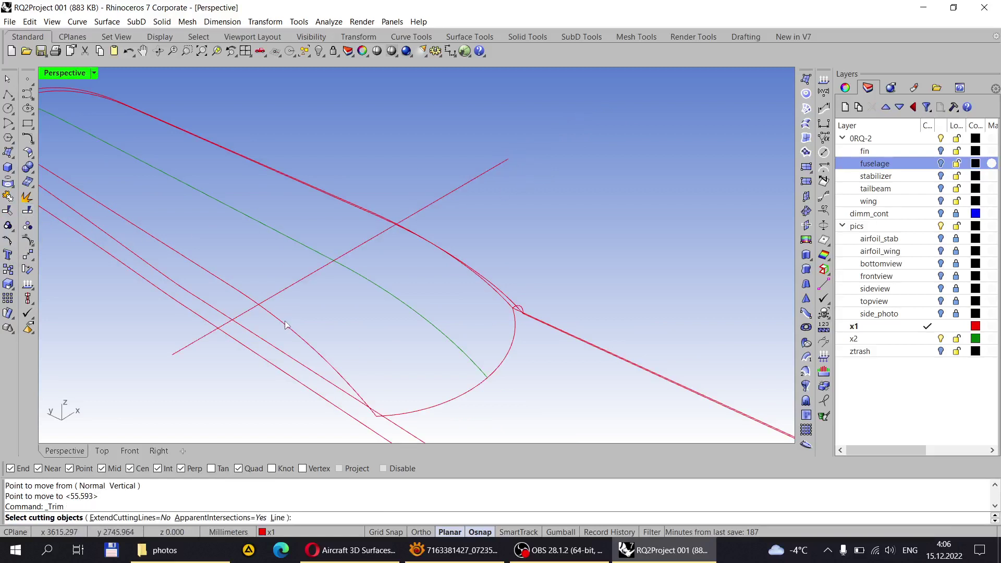
click(286, 325)
right_drag(324, 320, 424, 179)
click(430, 172)
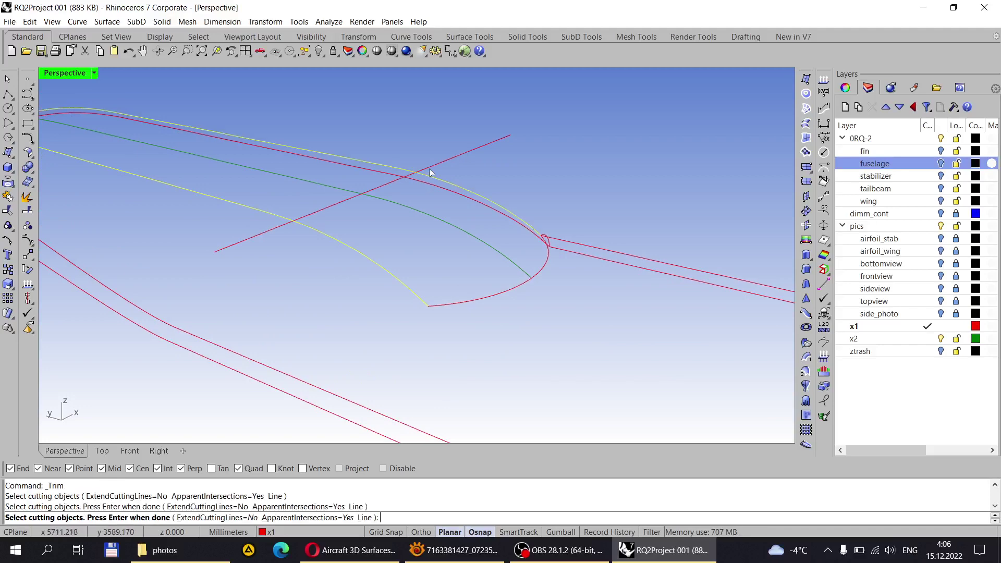
key(Return)
click(447, 161)
click(274, 230)
key(Return)
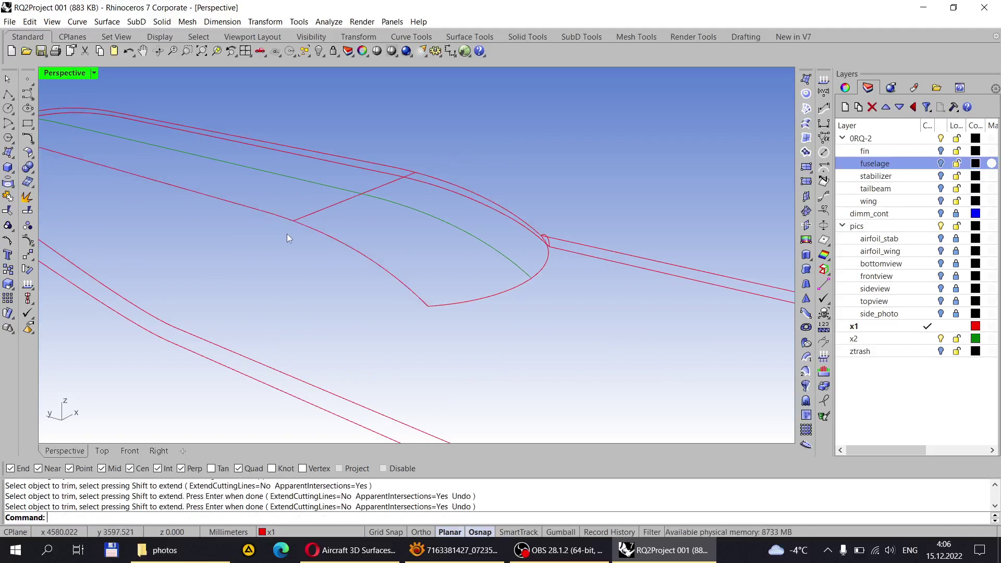
right_drag(287, 238, 428, 312)
click(457, 550)
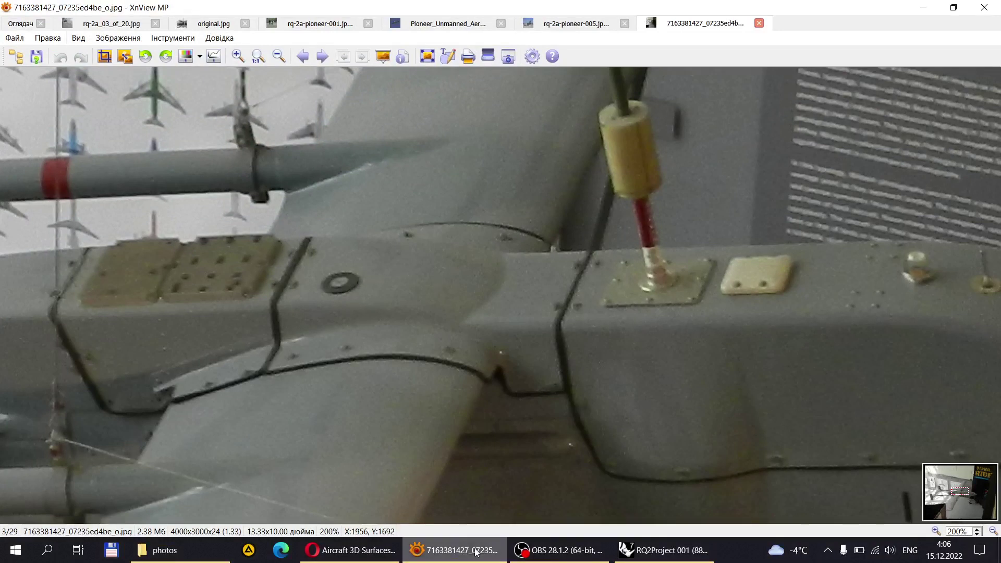
click(663, 550)
right_drag(482, 216, 529, 242)
scroll(529, 242, down, 6)
right_drag(435, 252, 486, 256)
scroll(392, 268, up, 4)
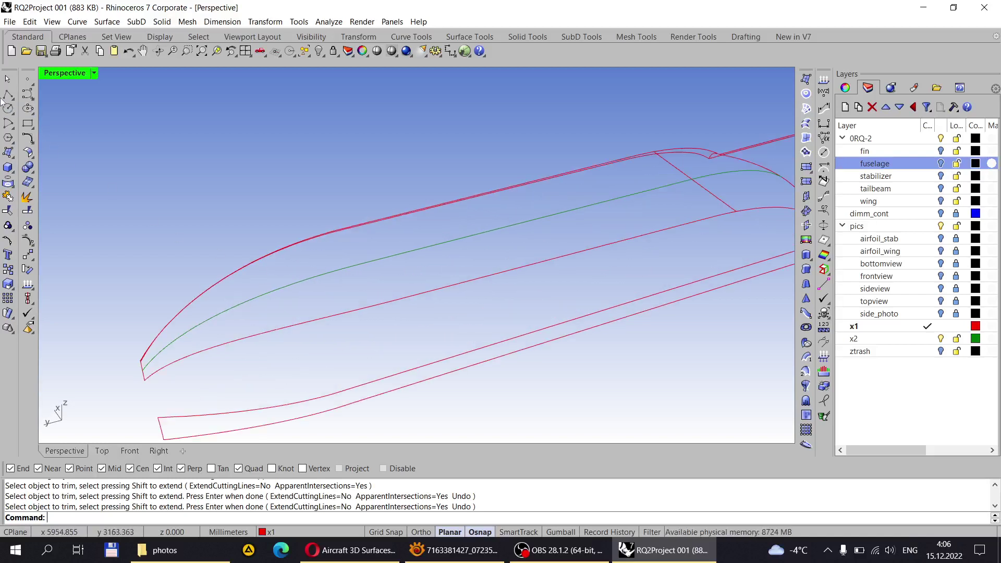
Step: Copy the trimmed cross-section line from the green curve to a point nearer the nose
click(8, 95)
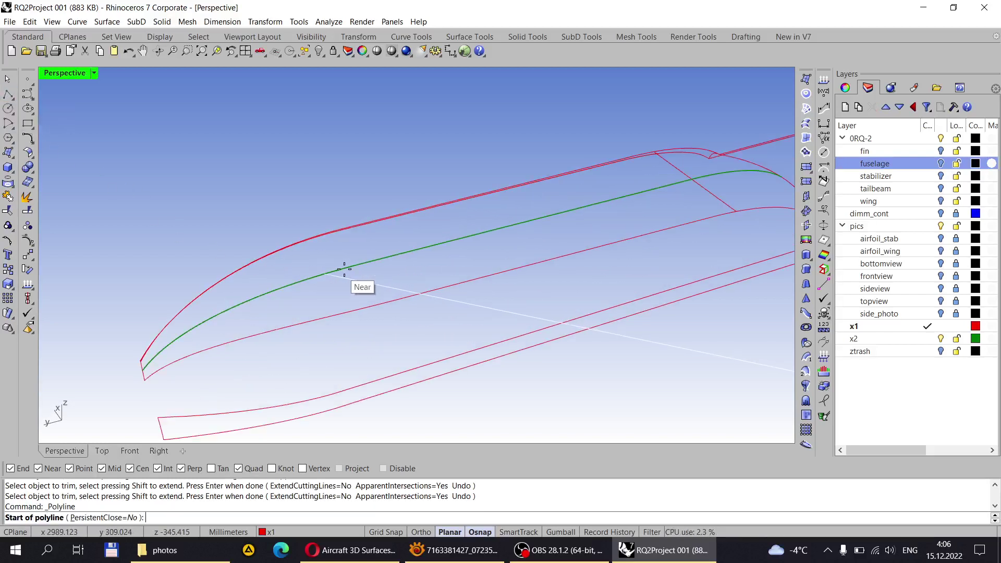
key(Escape)
click(718, 190)
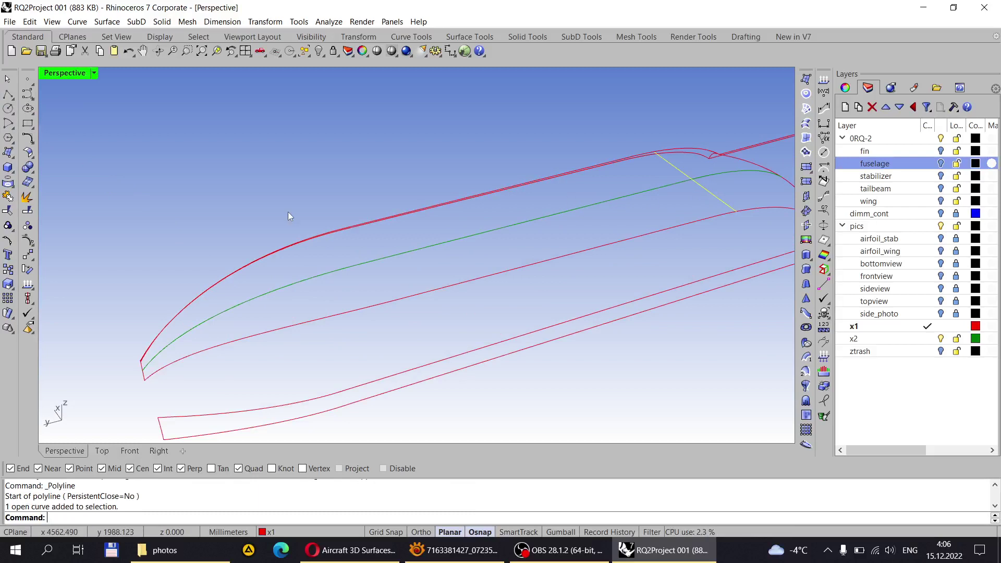
click(8, 270)
click(691, 179)
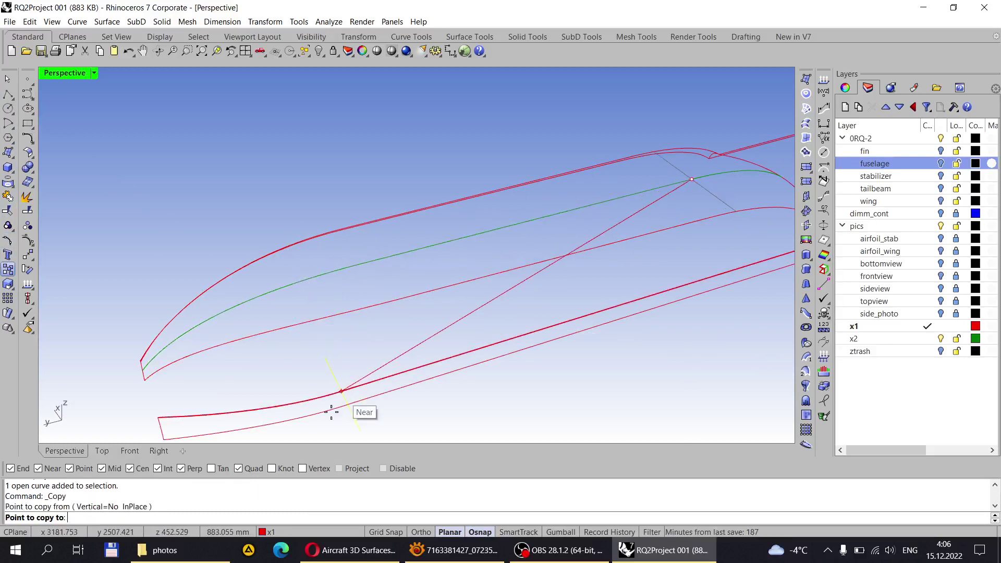
click(134, 471)
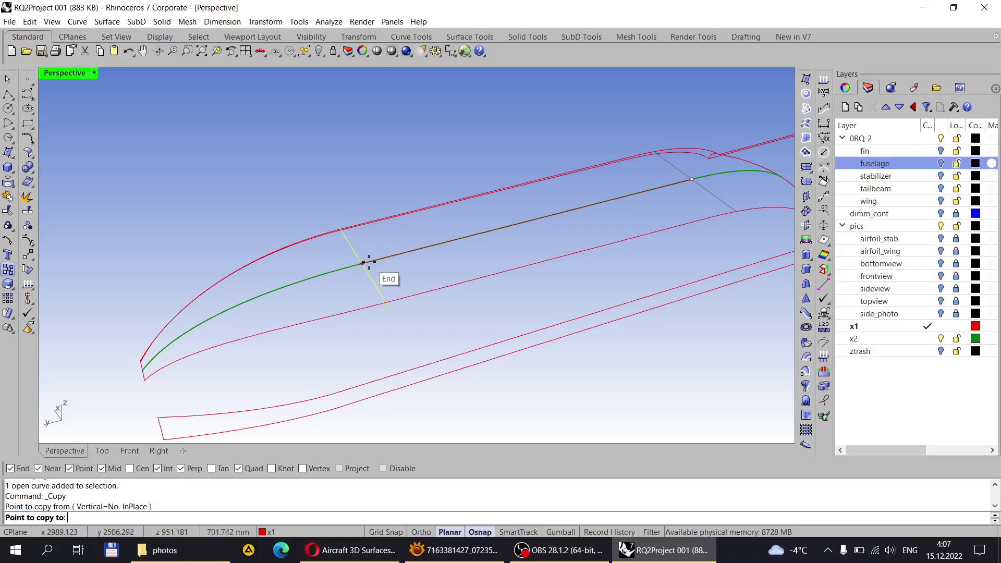
right_drag(368, 261, 346, 205)
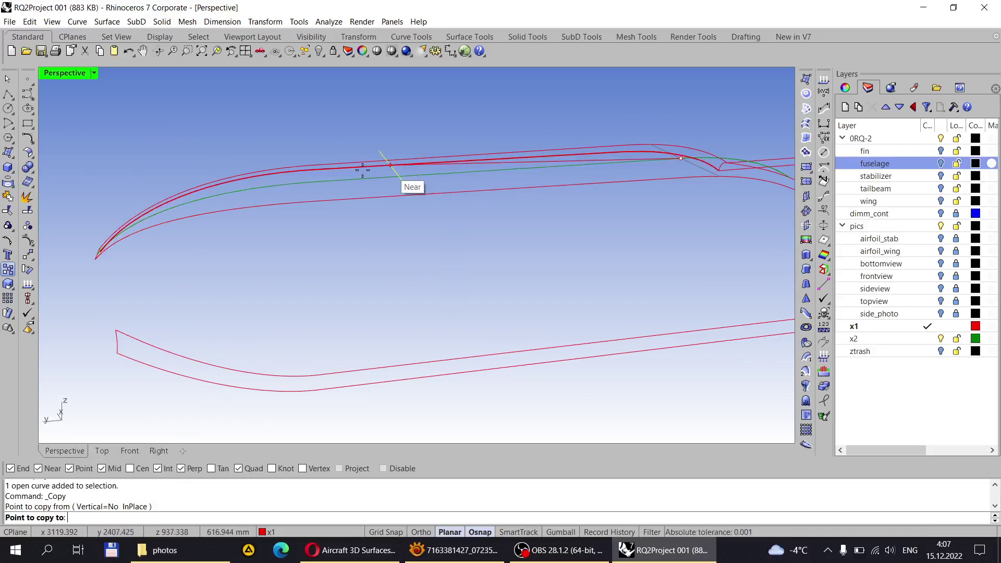
right_drag(321, 184, 510, 245)
click(367, 226)
key(Return)
Step: Begin a trim with the outline selected as the cutting edge
click(27, 214)
click(517, 252)
right_click(527, 252)
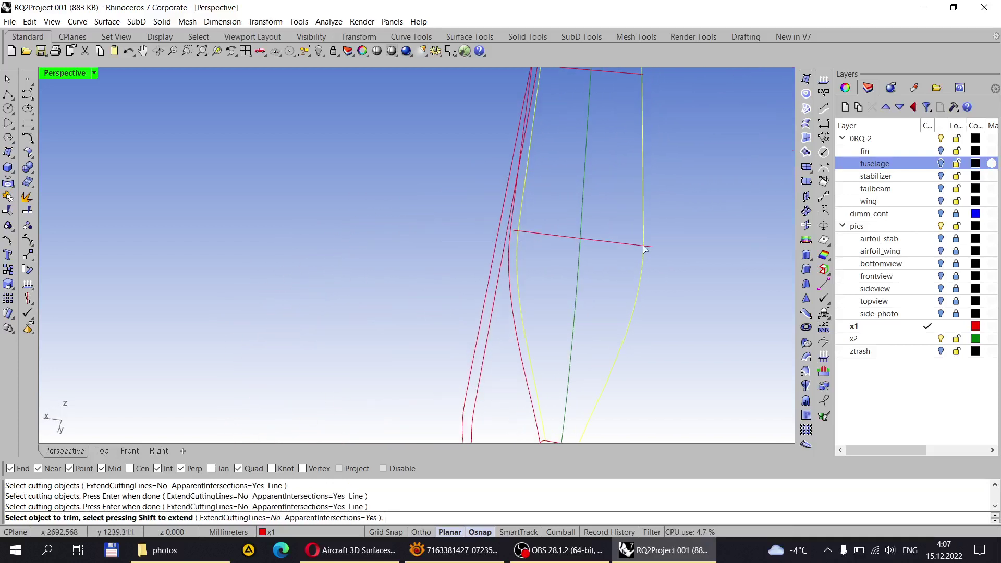